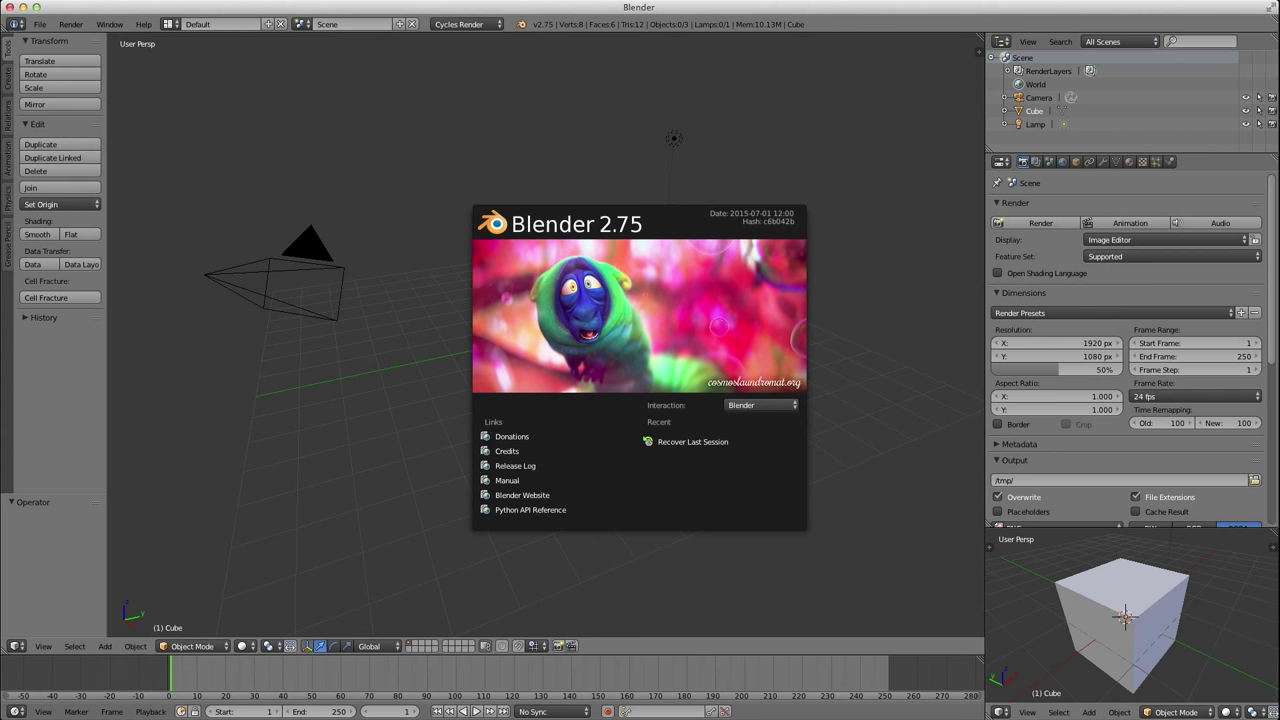
Switch to the browser and look over the Plunderbuss Pete page on Blend Swap and the Amazon listing for red/cyan 3D glasses.
key(super+Tab)
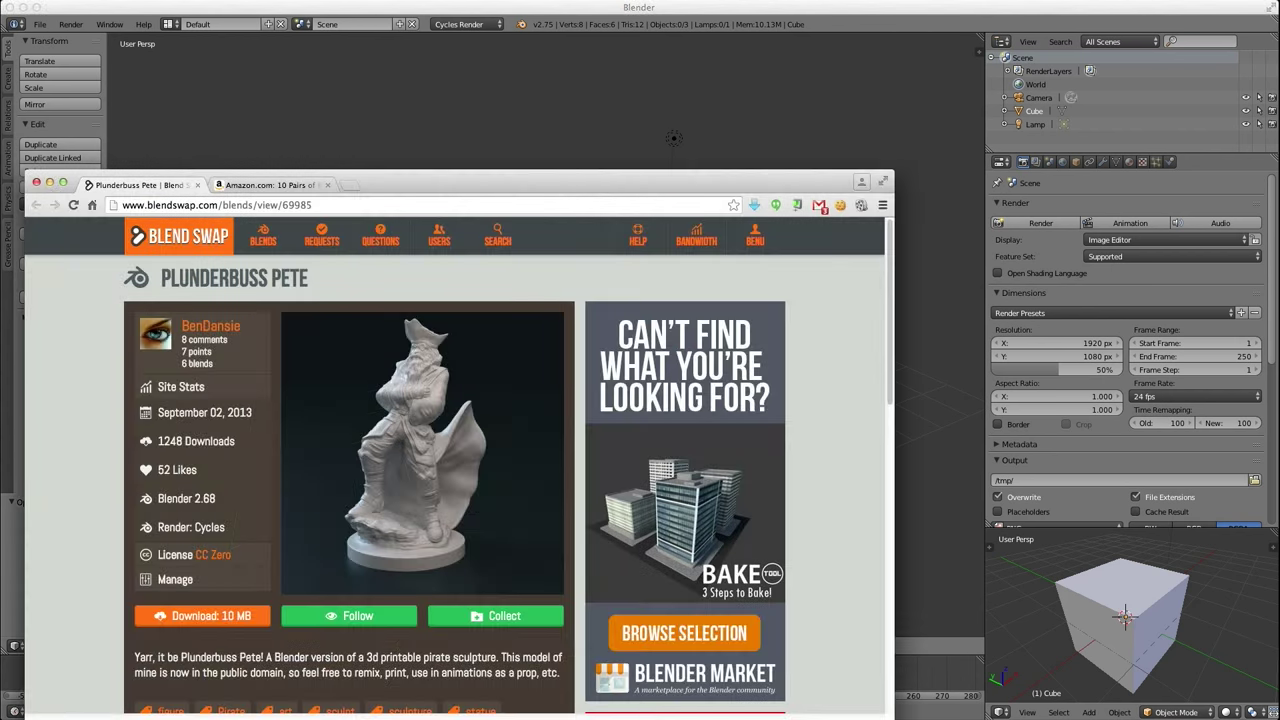
drag(423, 178, 511, 104)
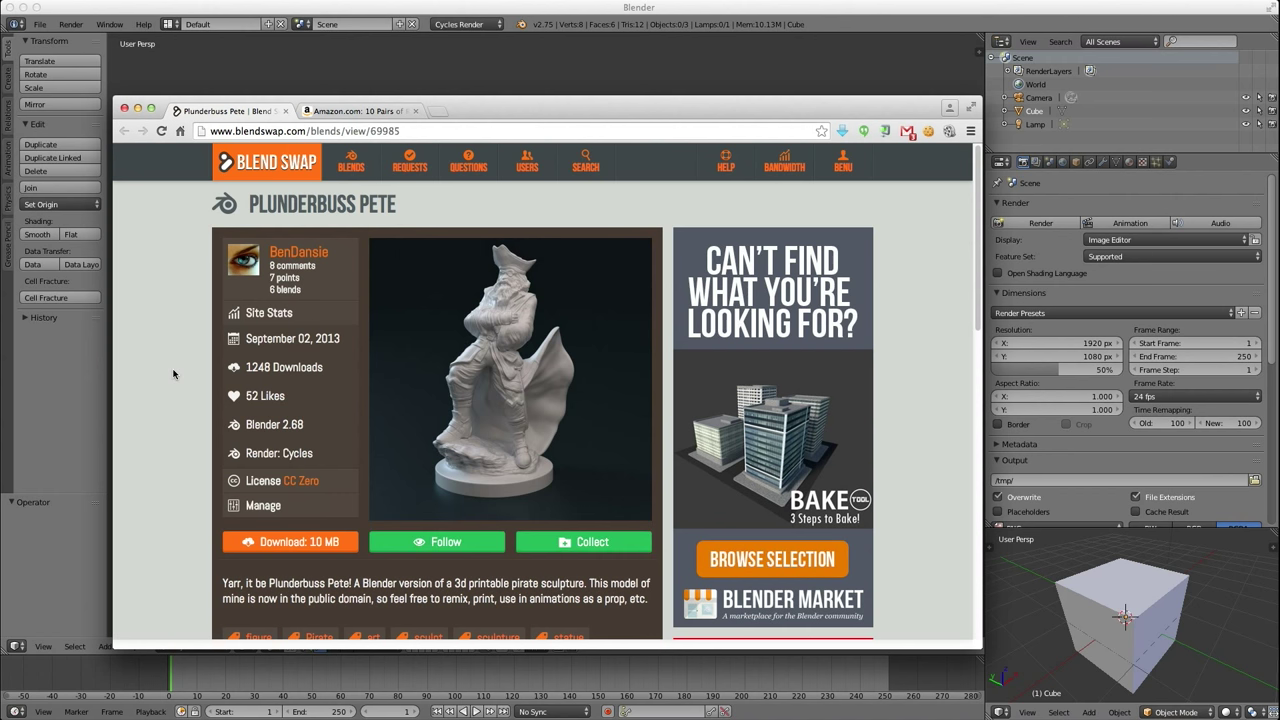
scroll(174, 373, down, 1)
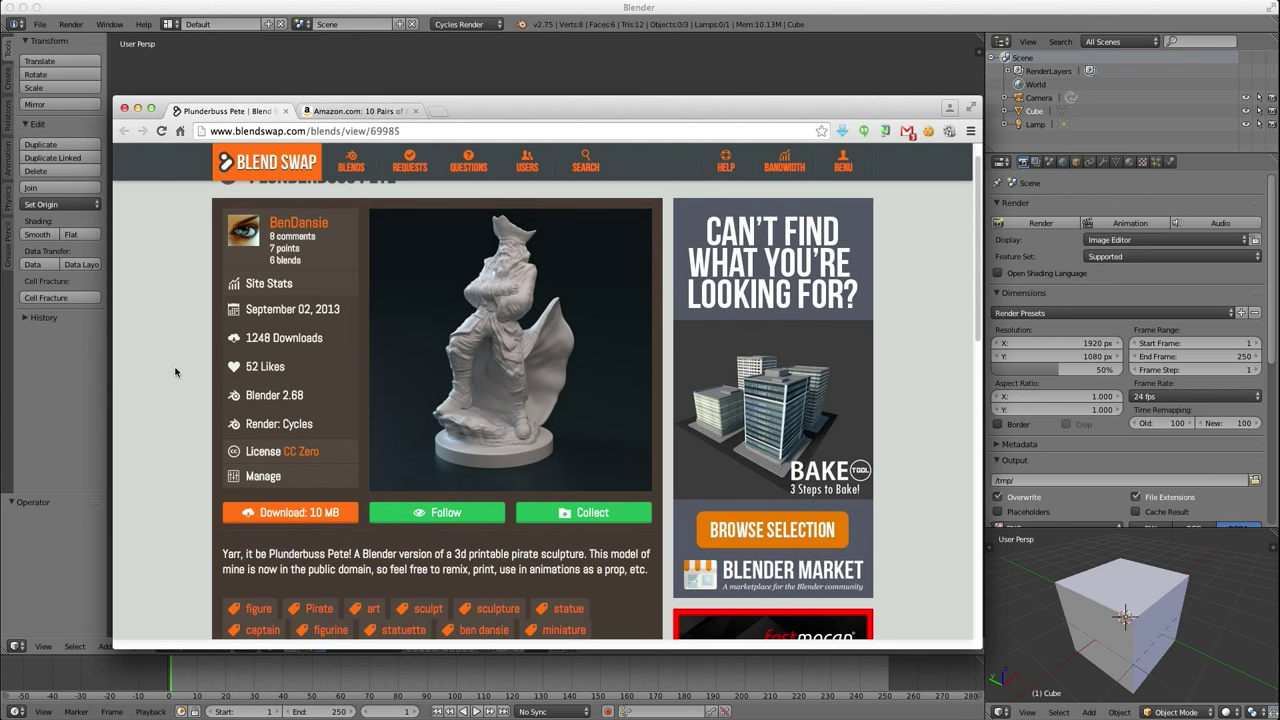
scroll(175, 372, up, 1)
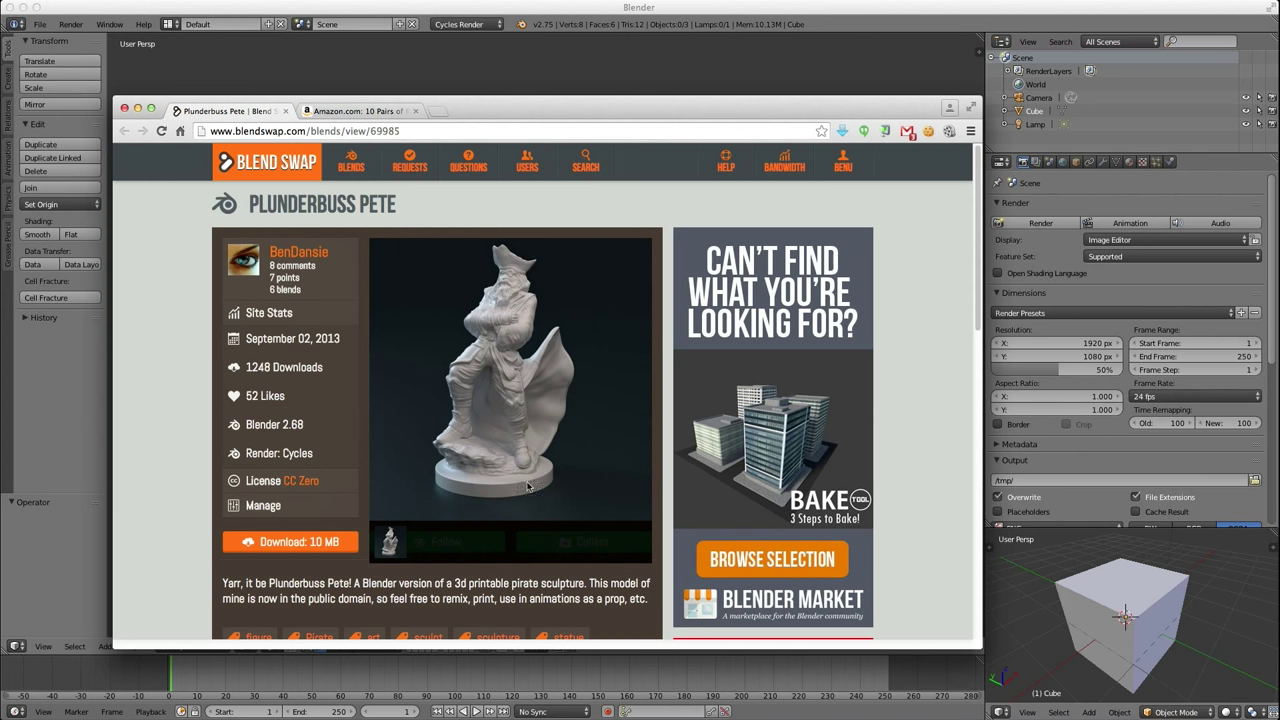
mouse_move(794, 166)
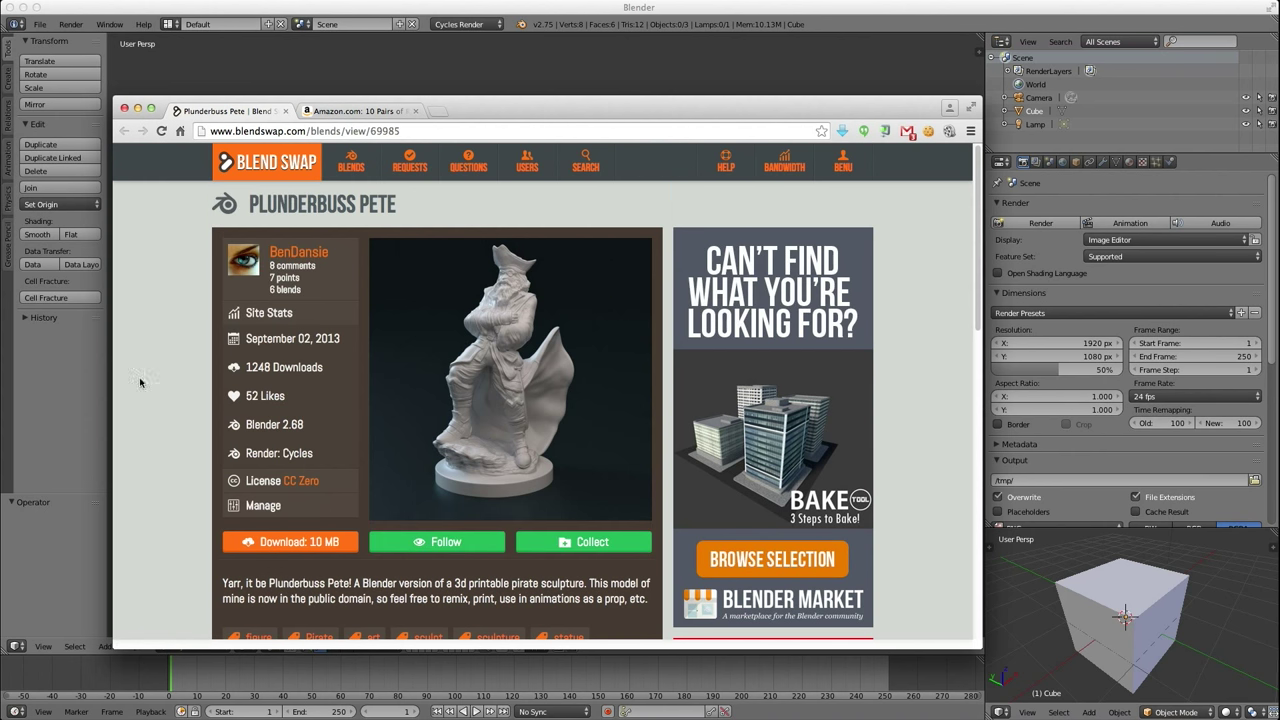
mouse_move(290, 172)
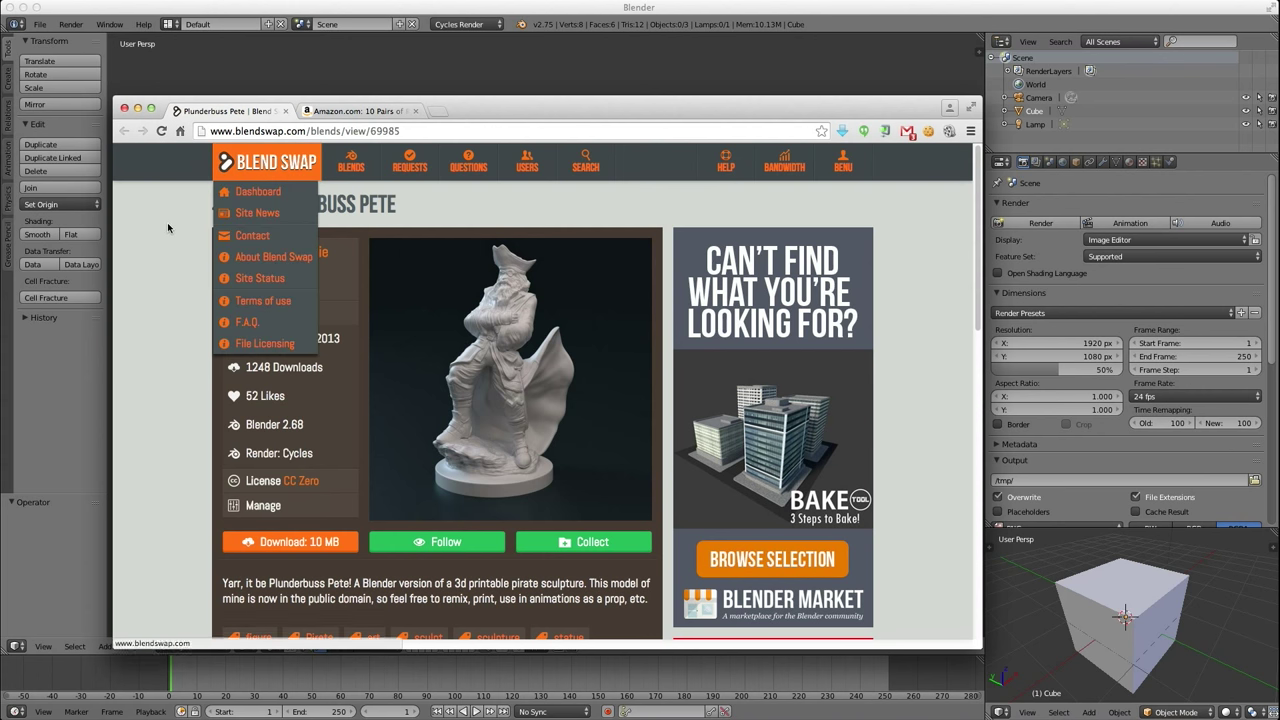
click(354, 112)
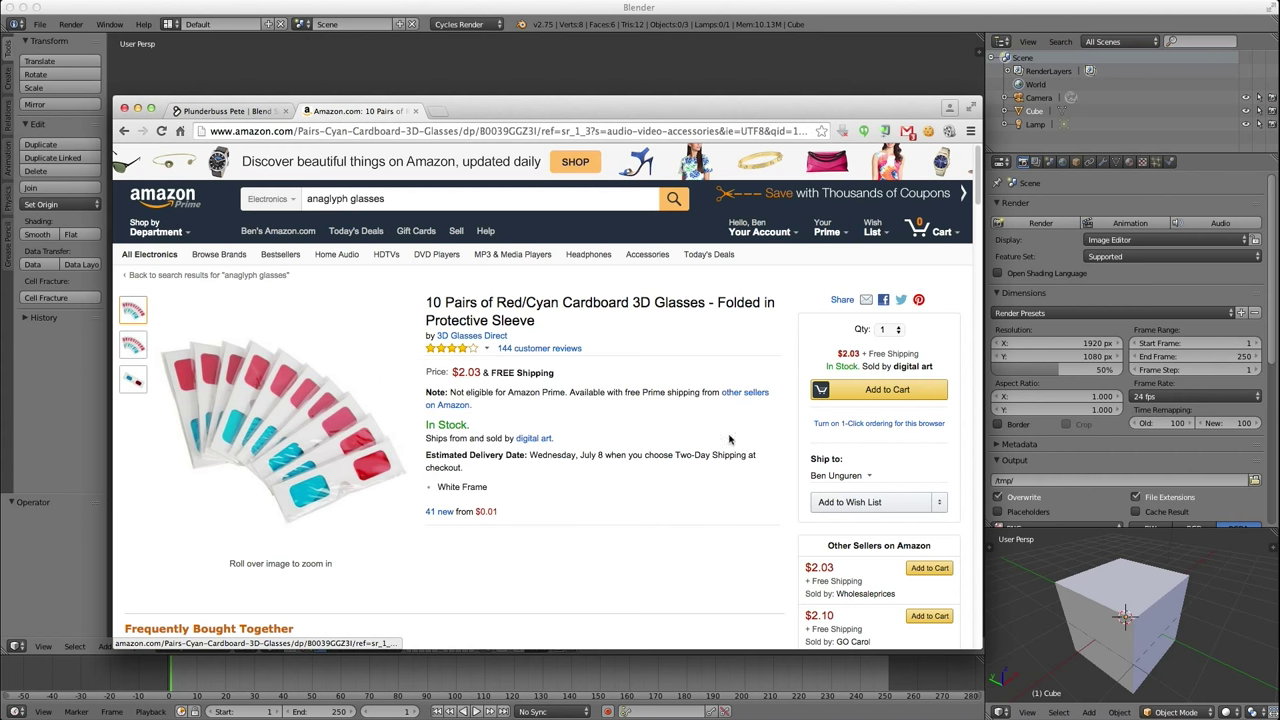
click(229, 112)
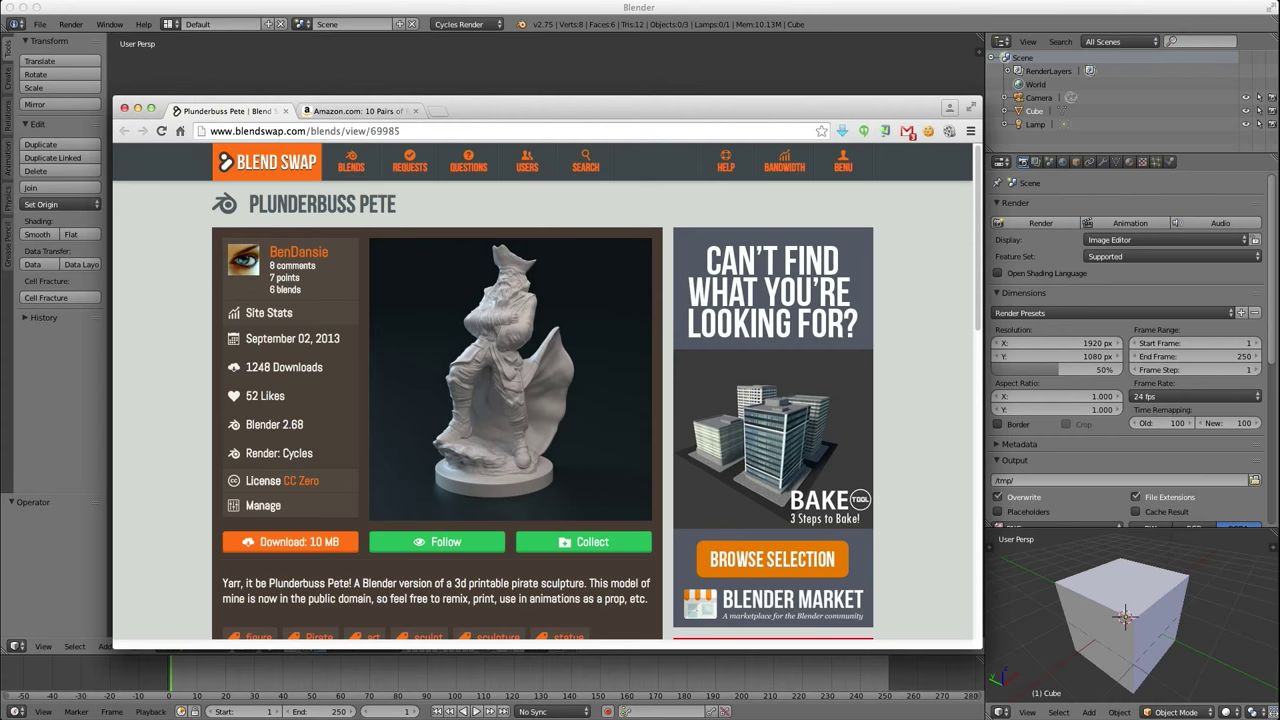
Open PlunderbussPete.blend from the 69985_Plunderbuss_Pete folder in Blender and dismiss the splash screen.
key(super+Tab)
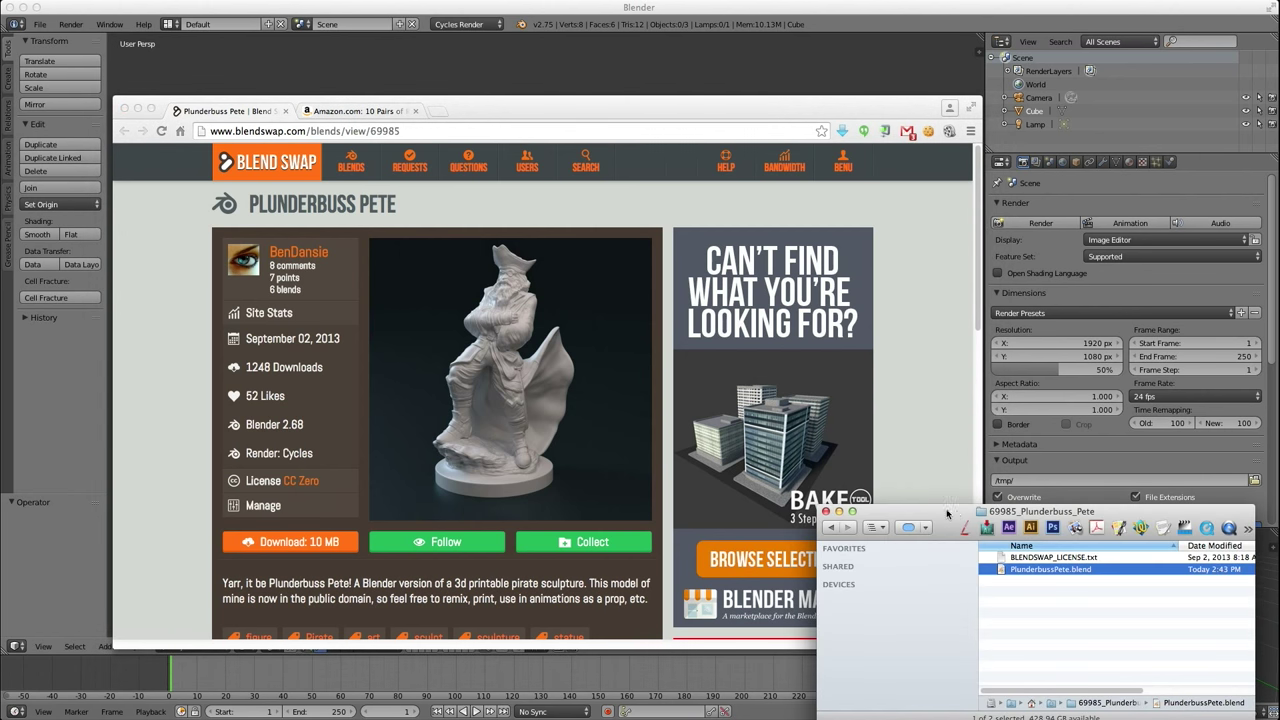
double_click(1004, 570)
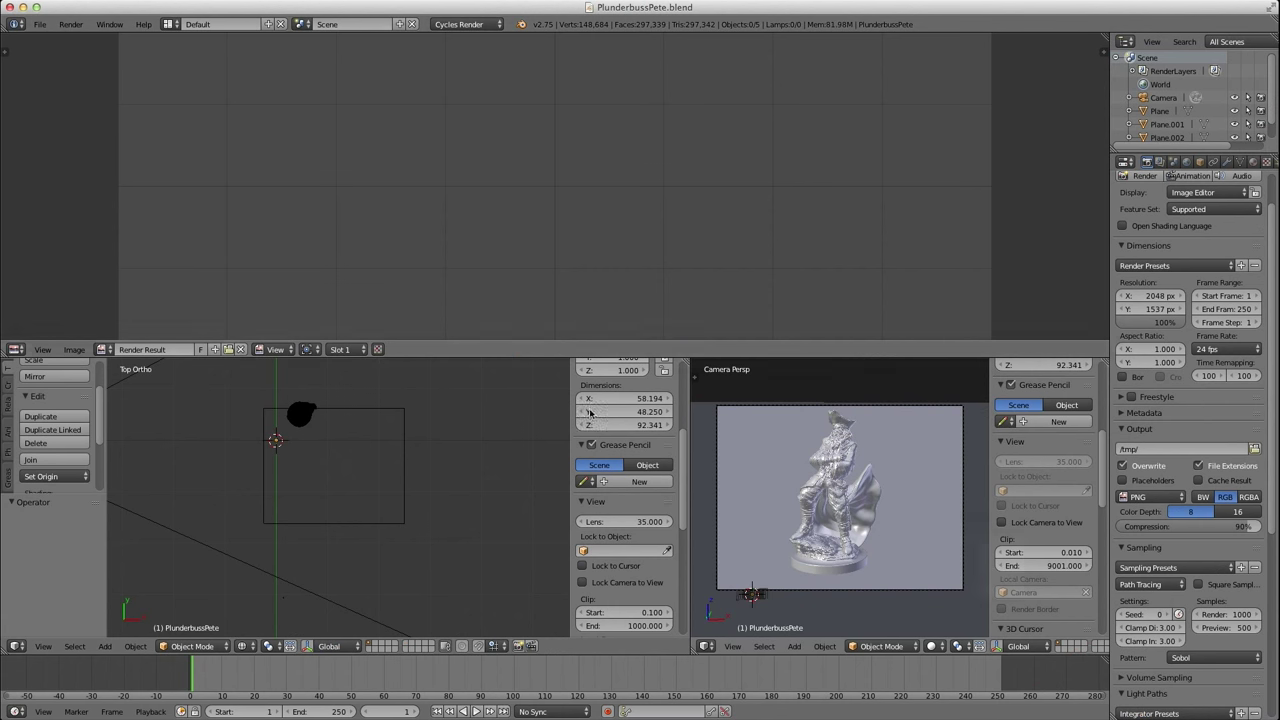
click(521, 25)
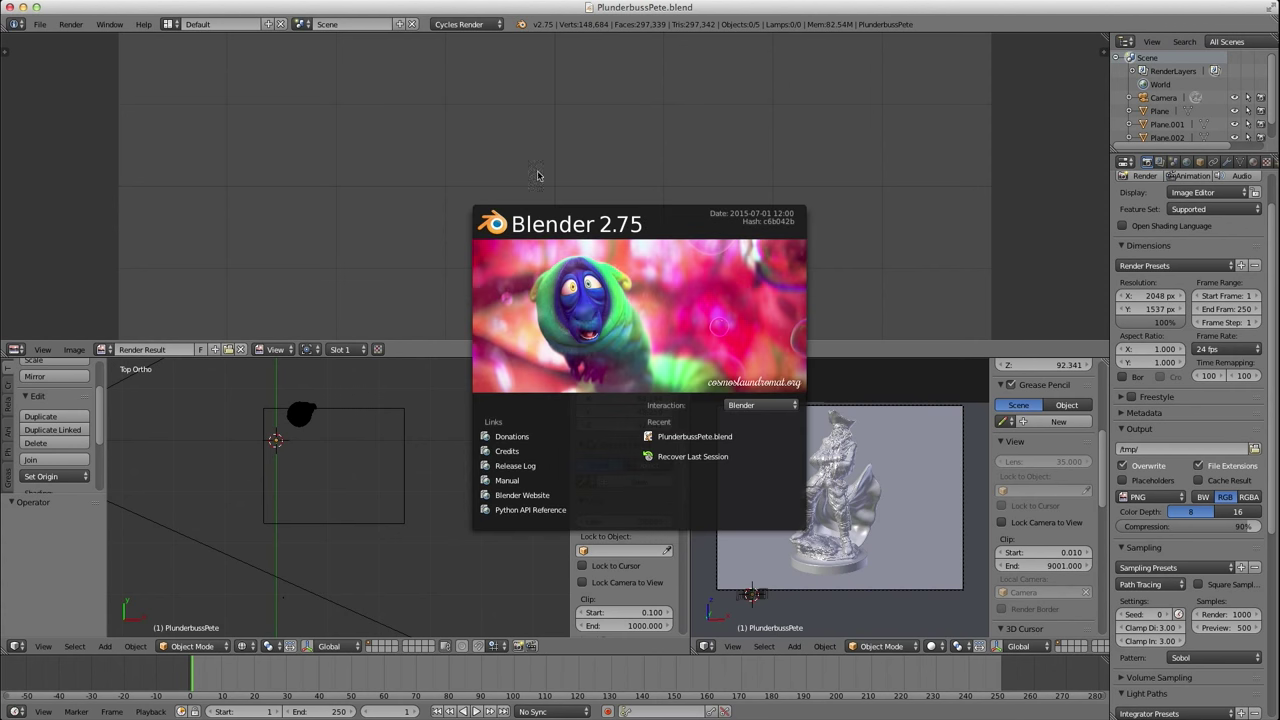
click(618, 166)
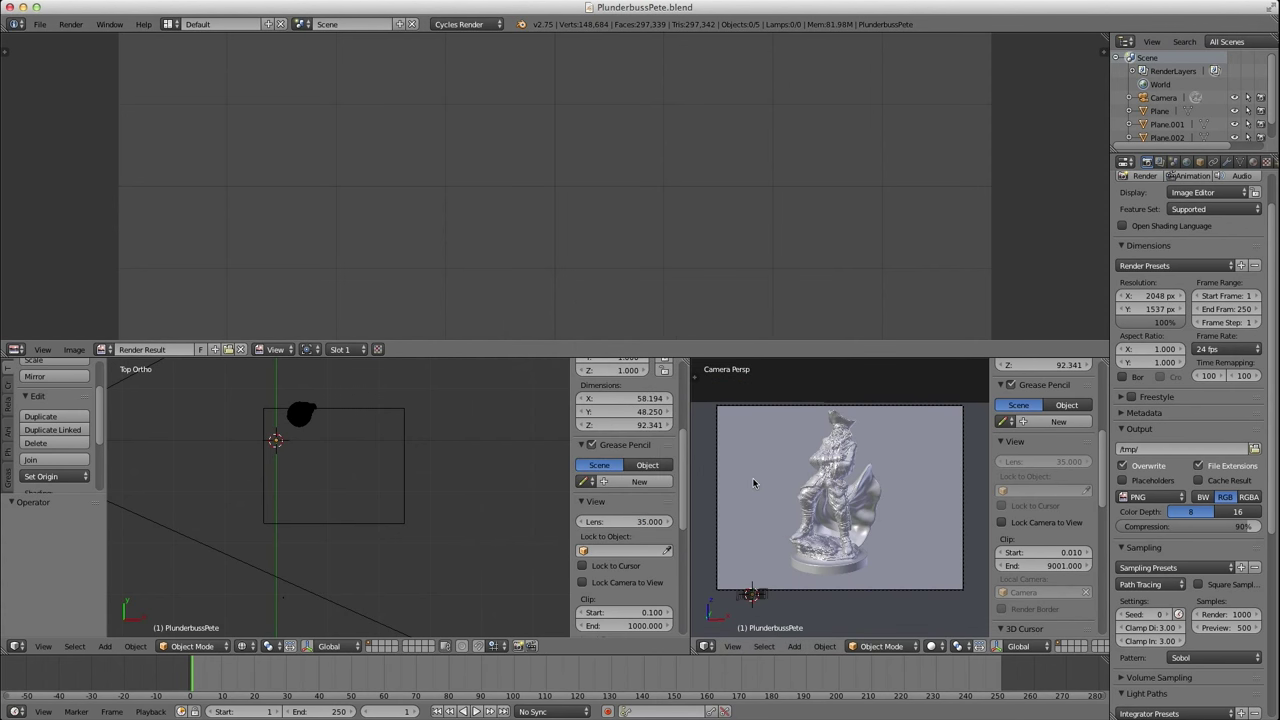
Examine the planes surrounding the statue in the top orthographic view.
middle_drag(251, 471, 322, 484)
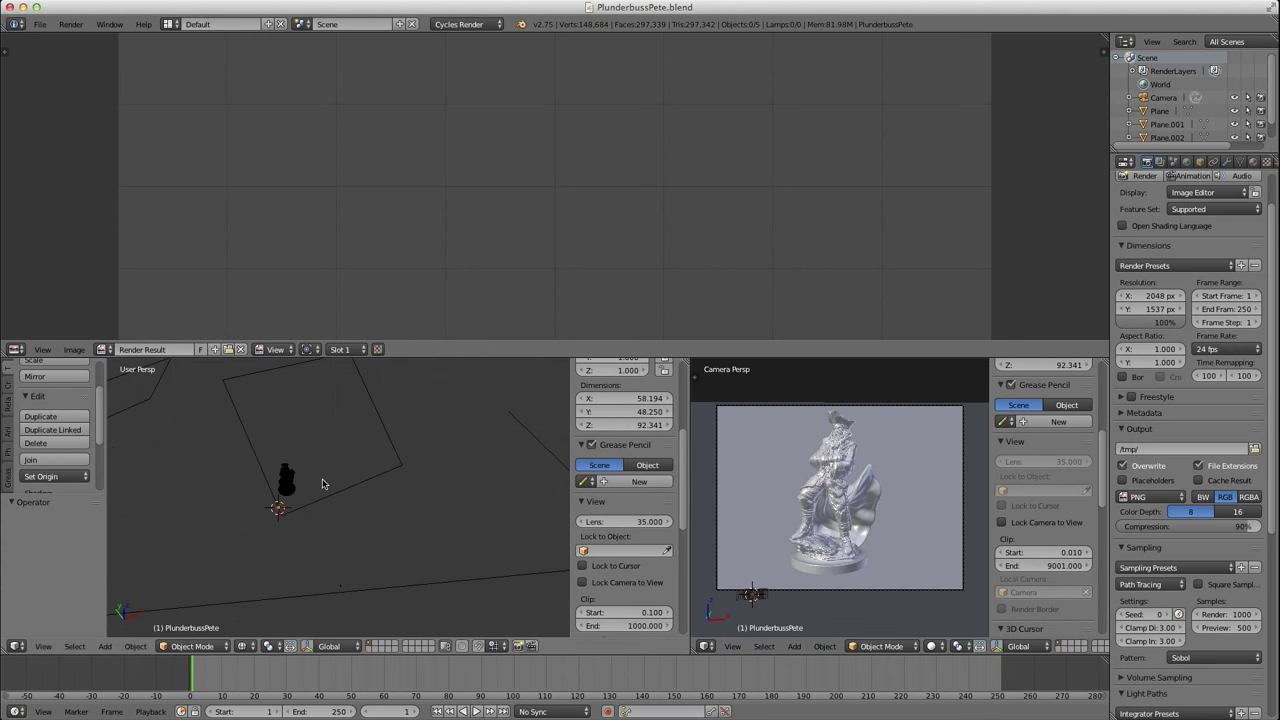
key(KP_5)
key(KP_7)
scroll(374, 471, down, 6)
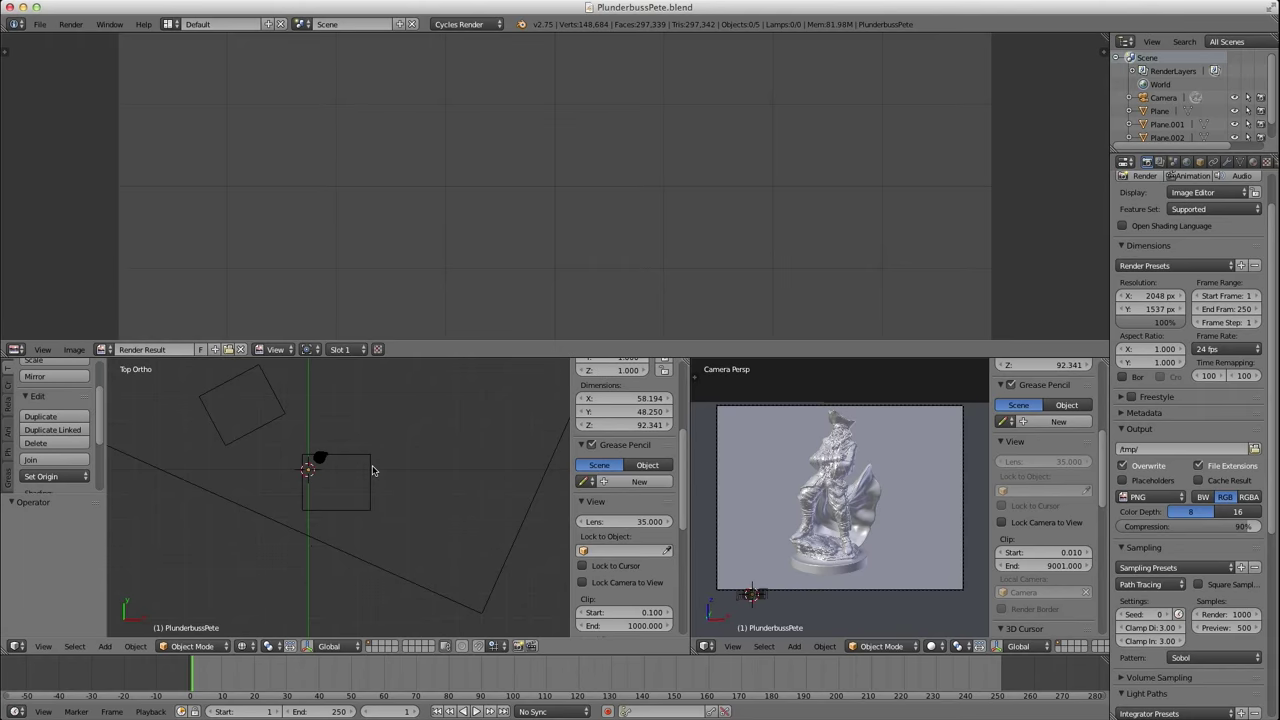
right_click(291, 456)
right_click(336, 503)
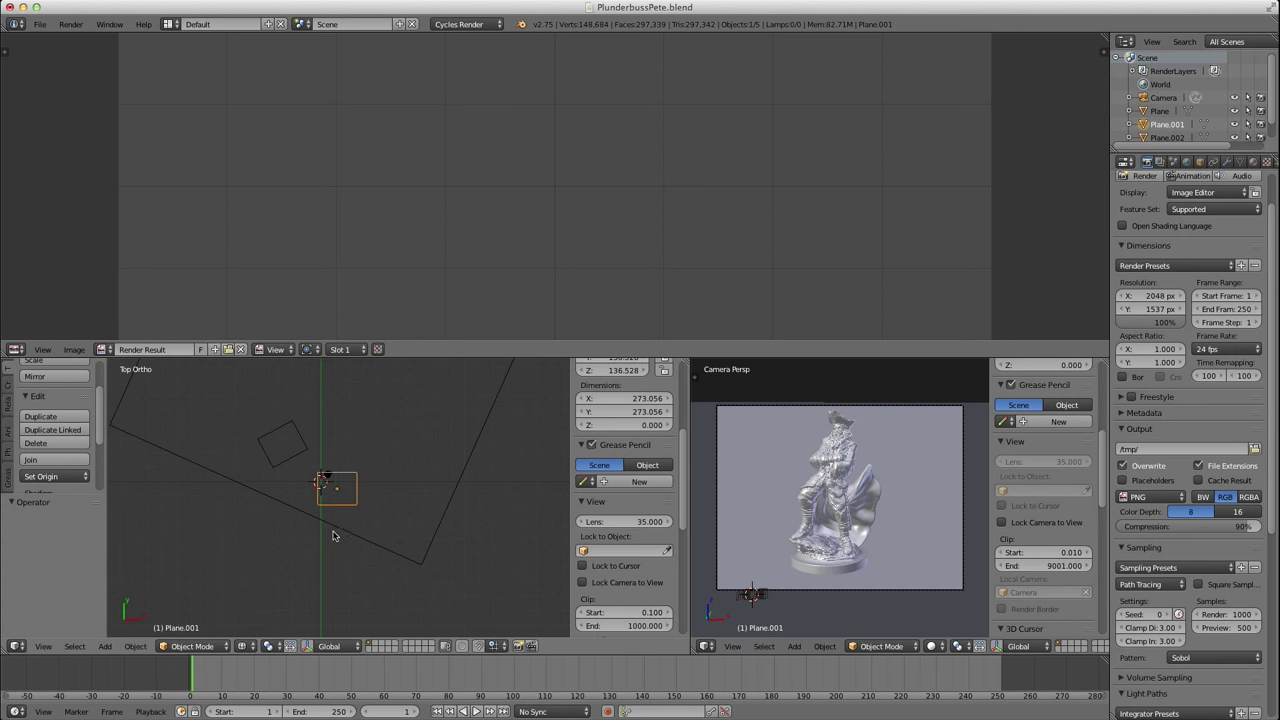
right_click(336, 530)
scroll(314, 509, up, 5)
Delete every object except the pirate statue by inverting the selection from the statue.
right_click(310, 433)
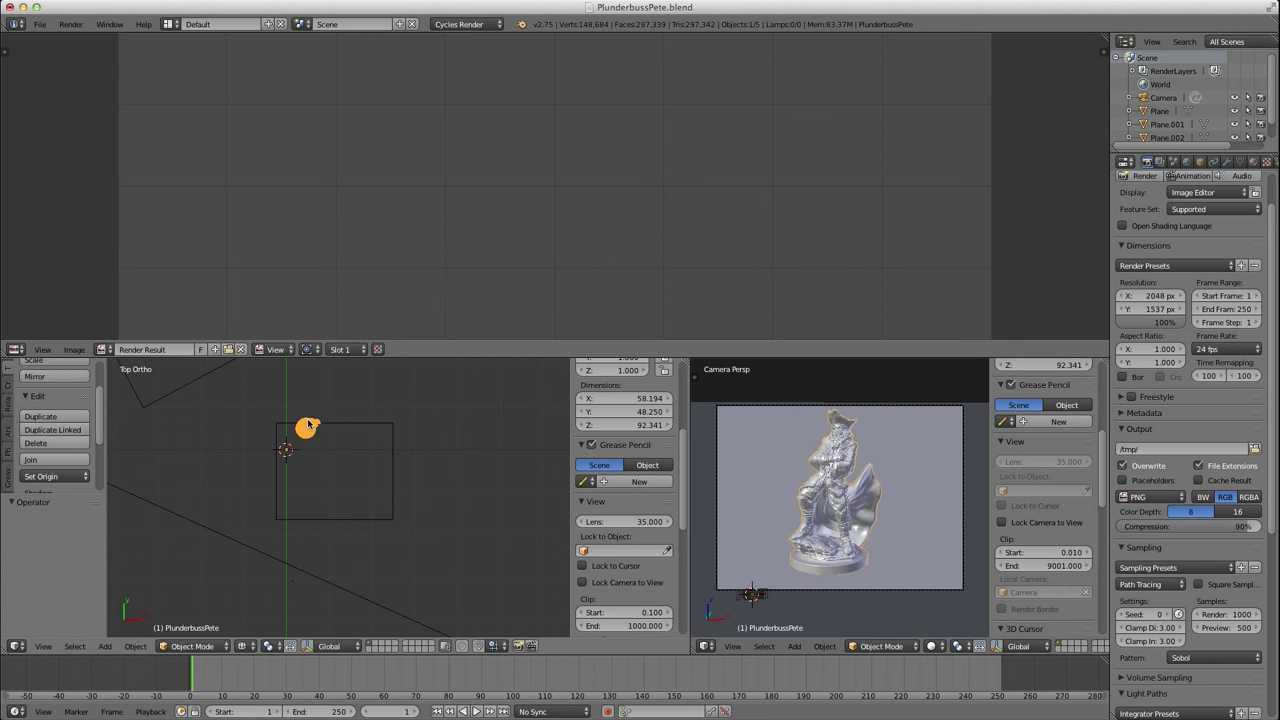
key(ctrl+i)
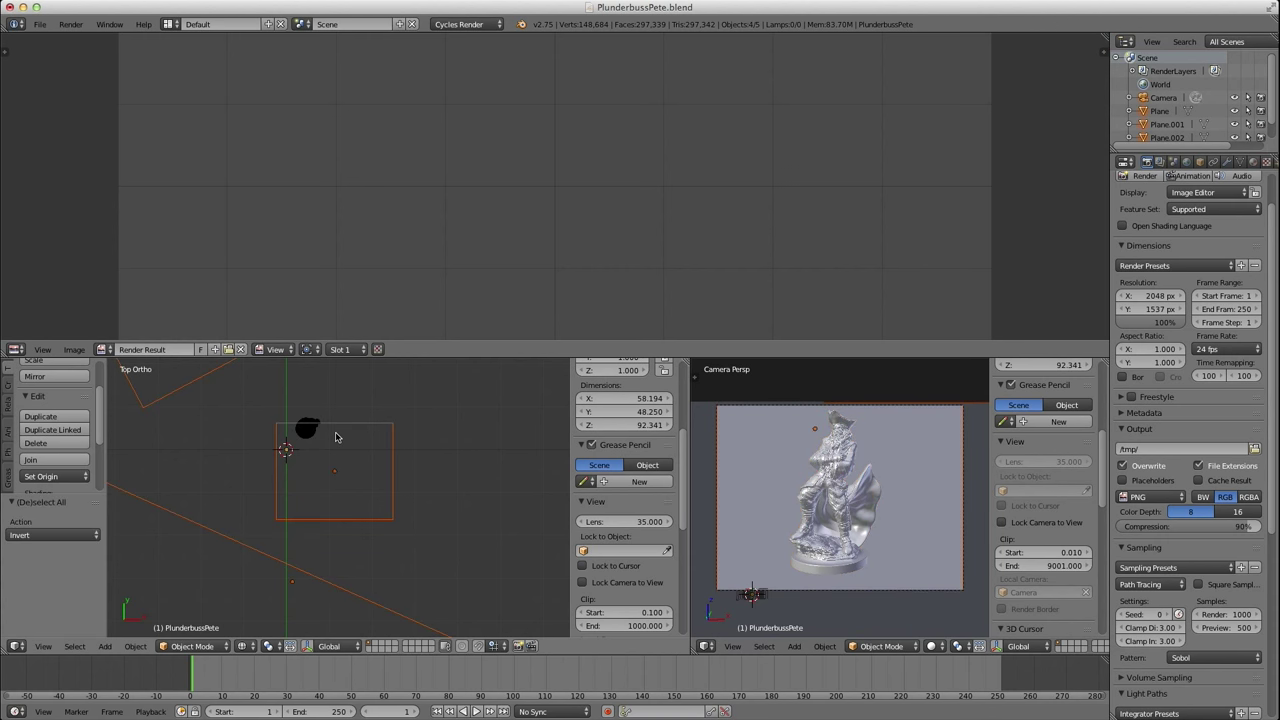
scroll(353, 440, down, 7)
scroll(354, 441, up, 4)
scroll(353, 441, down, 3)
key(x)
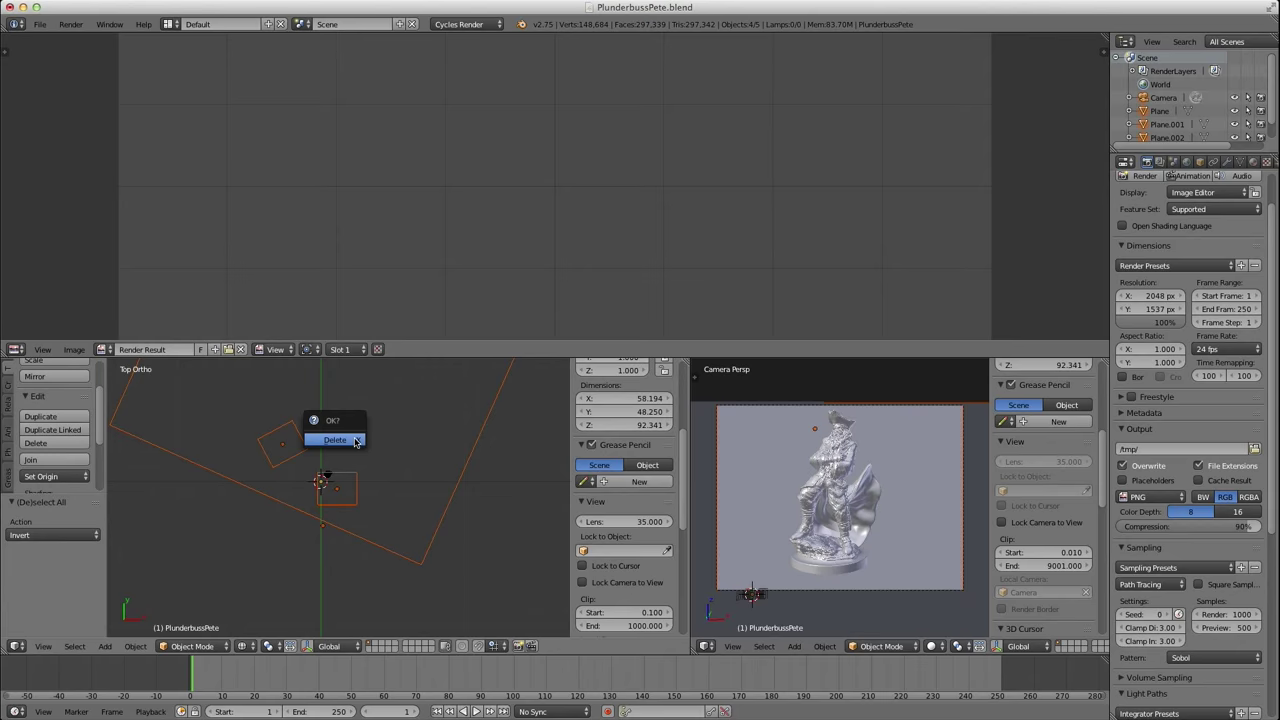
click(355, 441)
Select the pirate statue and scale it uniformly by 0.1.
scroll(330, 493, up, 6)
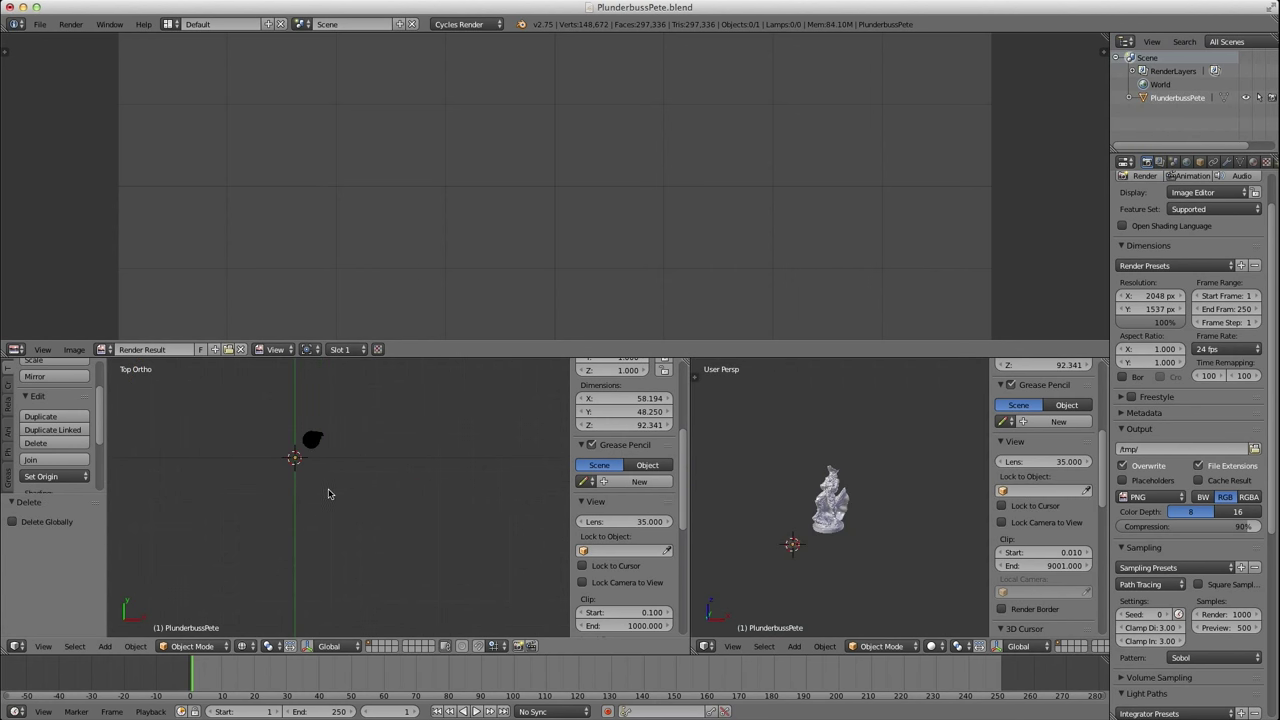
middle_drag(330, 493, 388, 412)
right_click(417, 529)
scroll(417, 529, up, 2)
scroll(424, 550, up, 2)
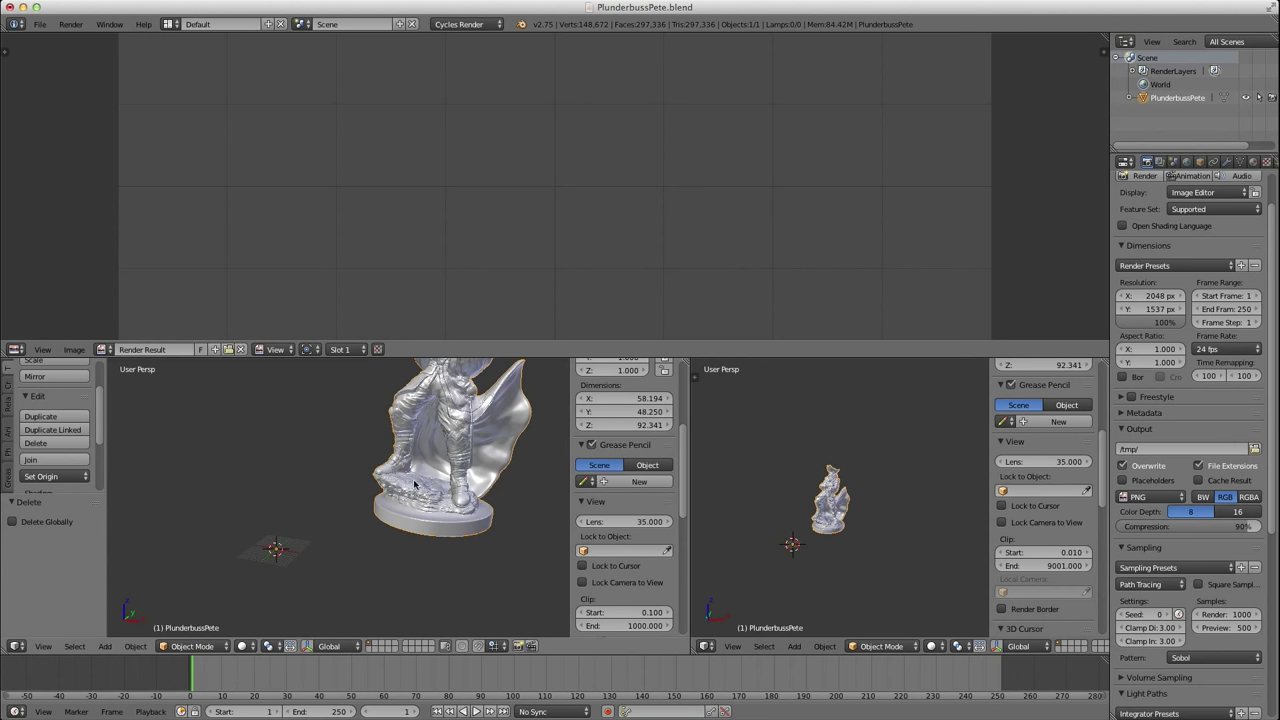
middle_drag(468, 463, 460, 460)
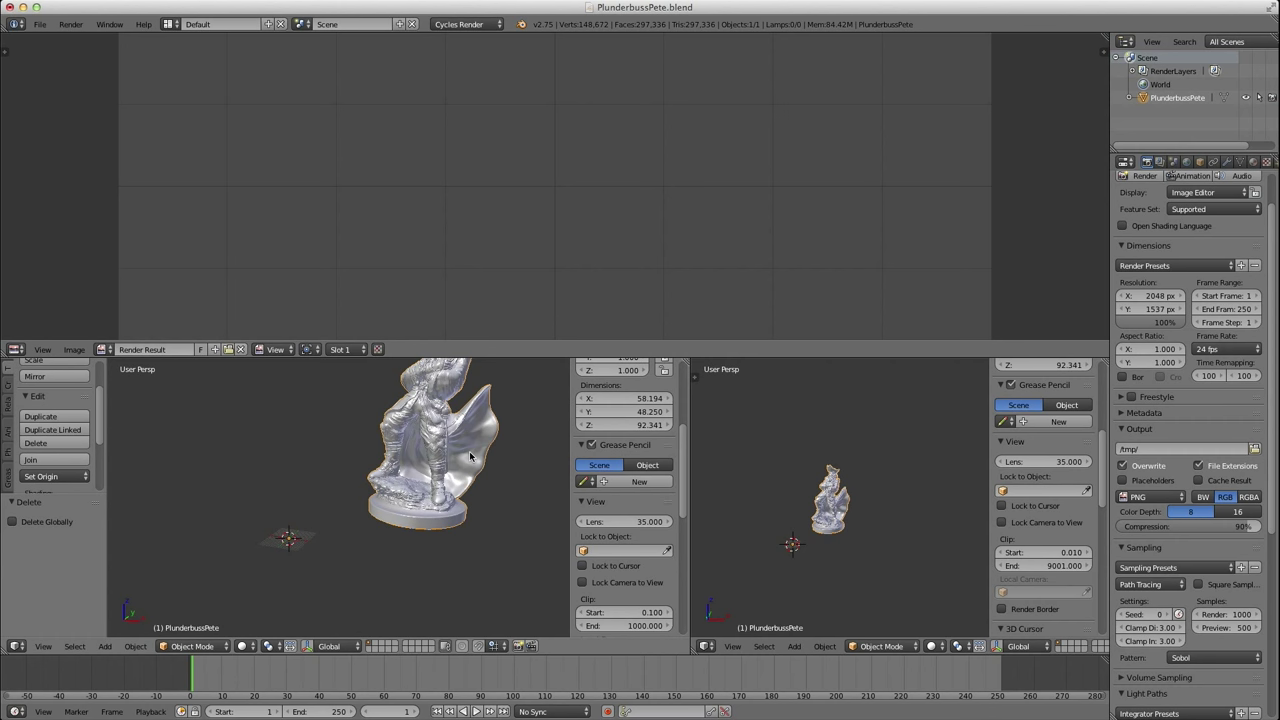
text(s.1)
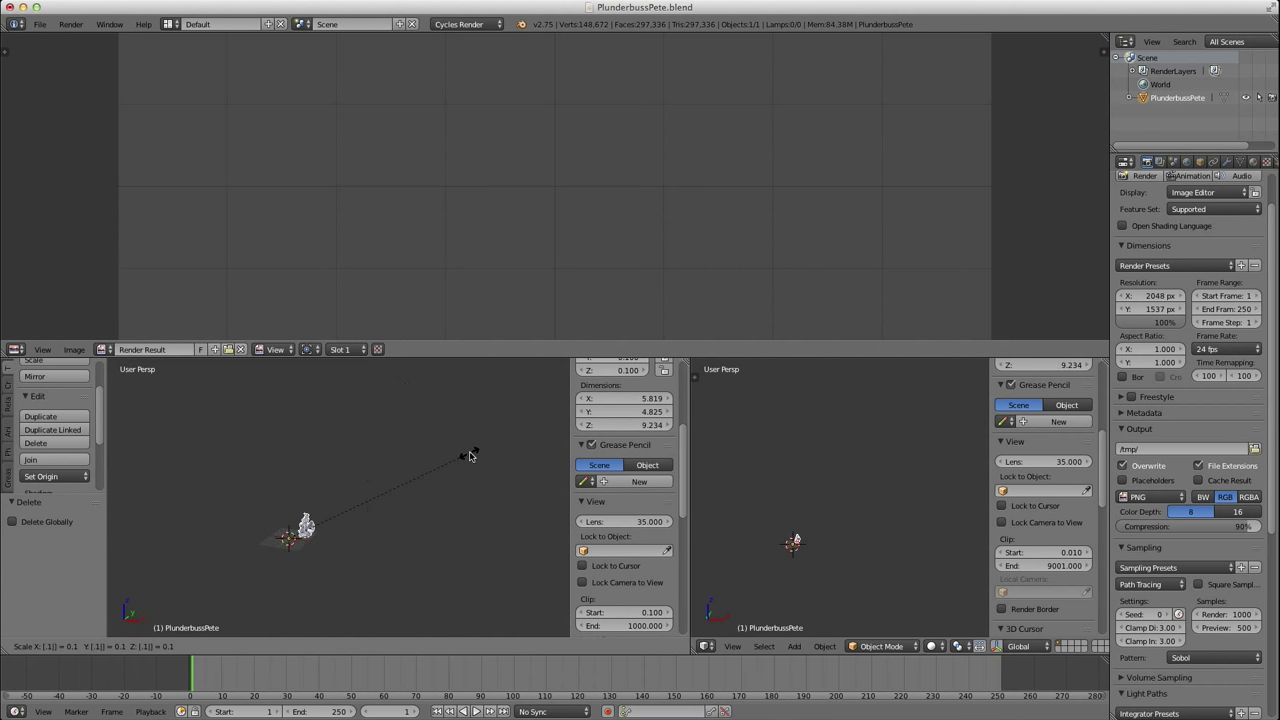
key(Return)
Apply the scale transform to the resized statue.
scroll(351, 516, up, 2)
shift+middle_drag(317, 535, 366, 489)
scroll(363, 489, up, 6)
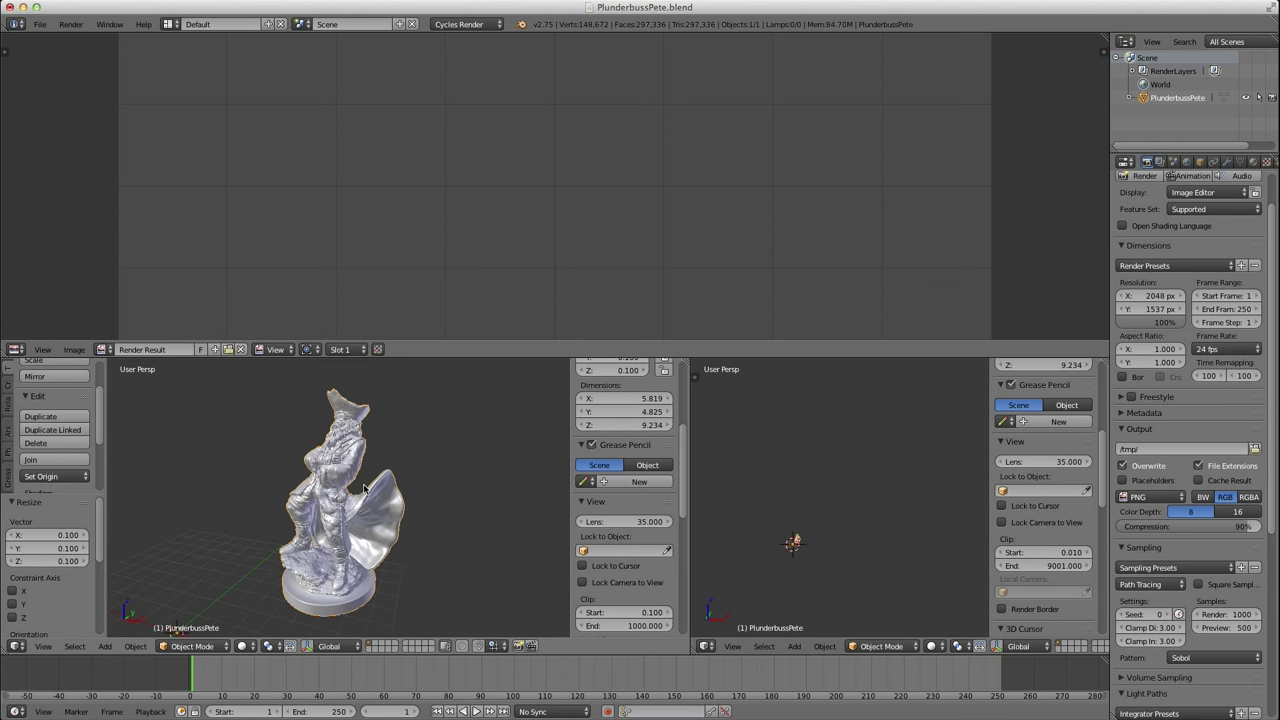
mouse_move(359, 553)
middle_down()
mouse_move(385, 505)
mouse_move(428, 477)
mouse_move(383, 477)
mouse_move(349, 517)
mouse_move(375, 535)
mouse_move(360, 533)
middle_up()
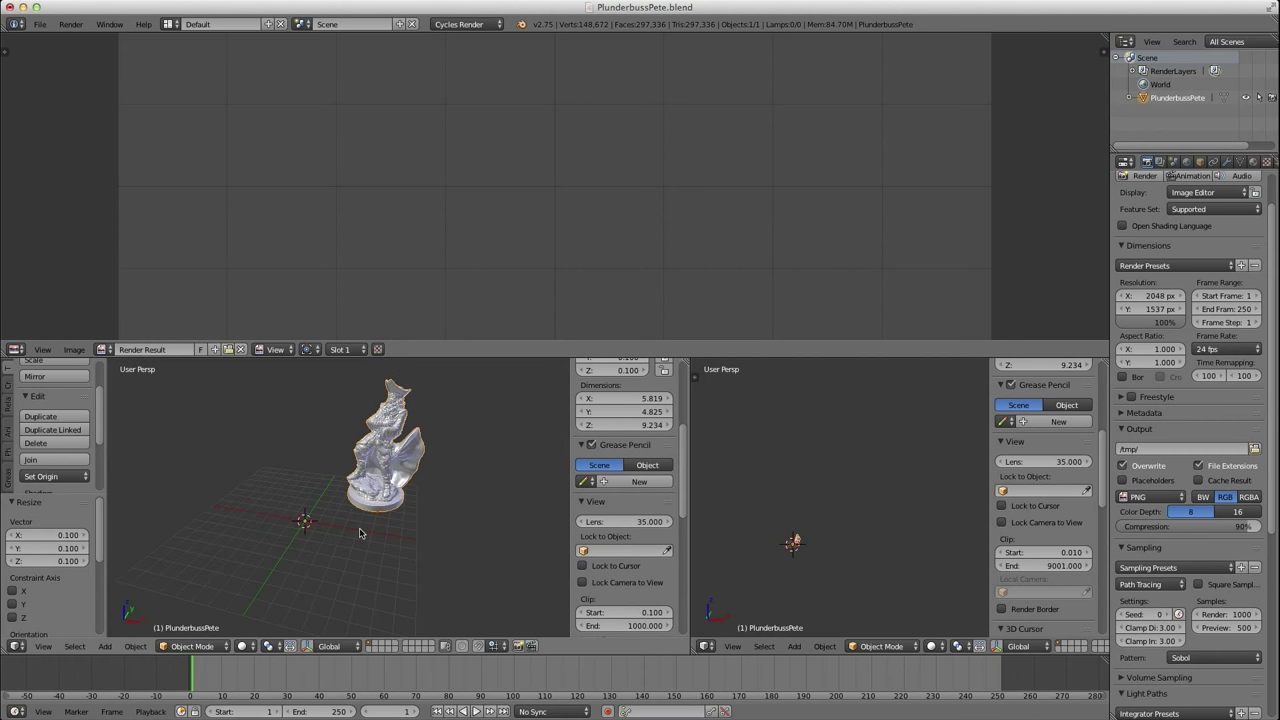
key(ctrl+a)
scroll(630, 452, up, 2)
key(ctrl+a)
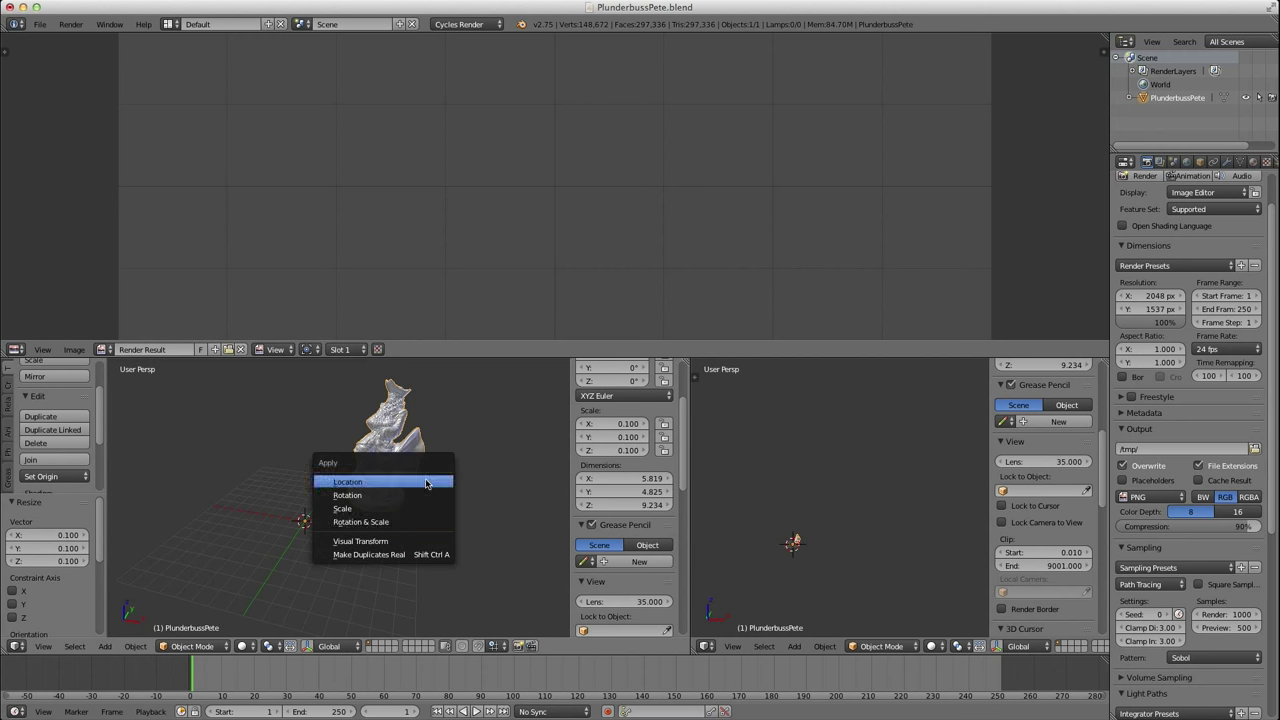
click(369, 513)
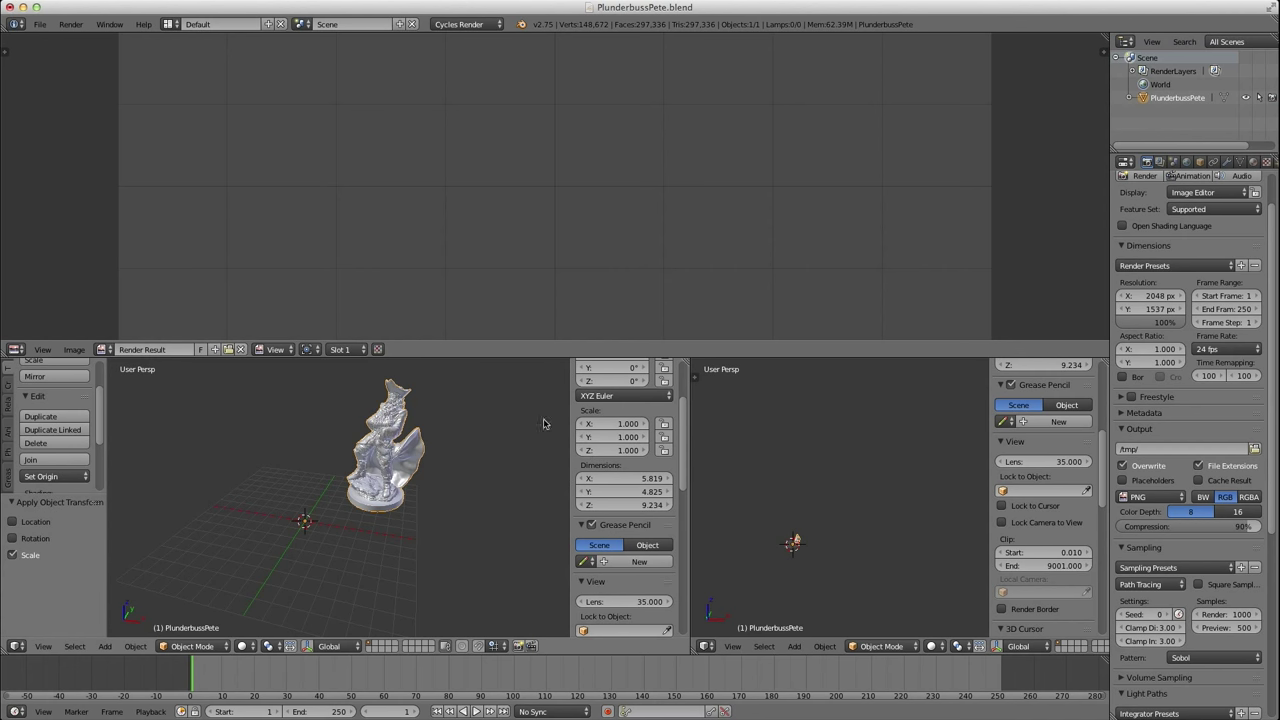
Make the 3D viewports taller and show the statue from the front in wireframe shading.
scroll(369, 488, up, 2)
middle_drag(369, 488, 440, 430)
drag(478, 357, 471, 258)
middle_drag(408, 392, 436, 437)
key(KP_1)
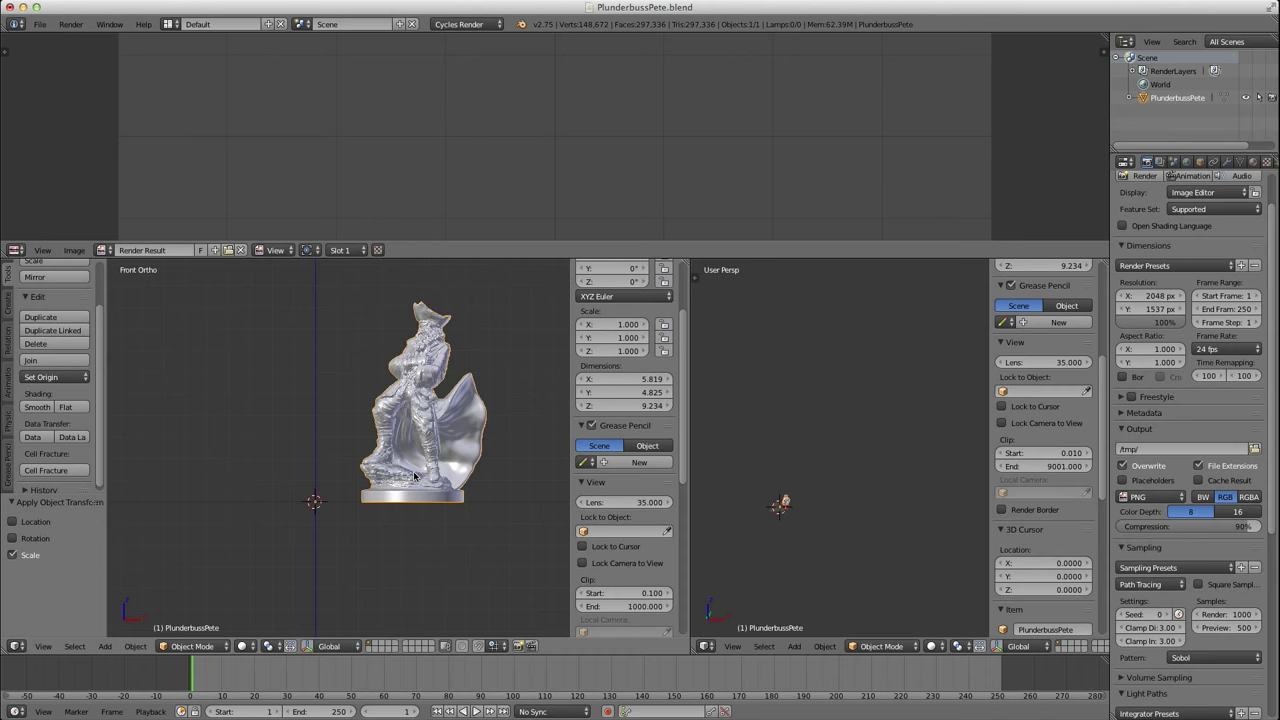
key(z)
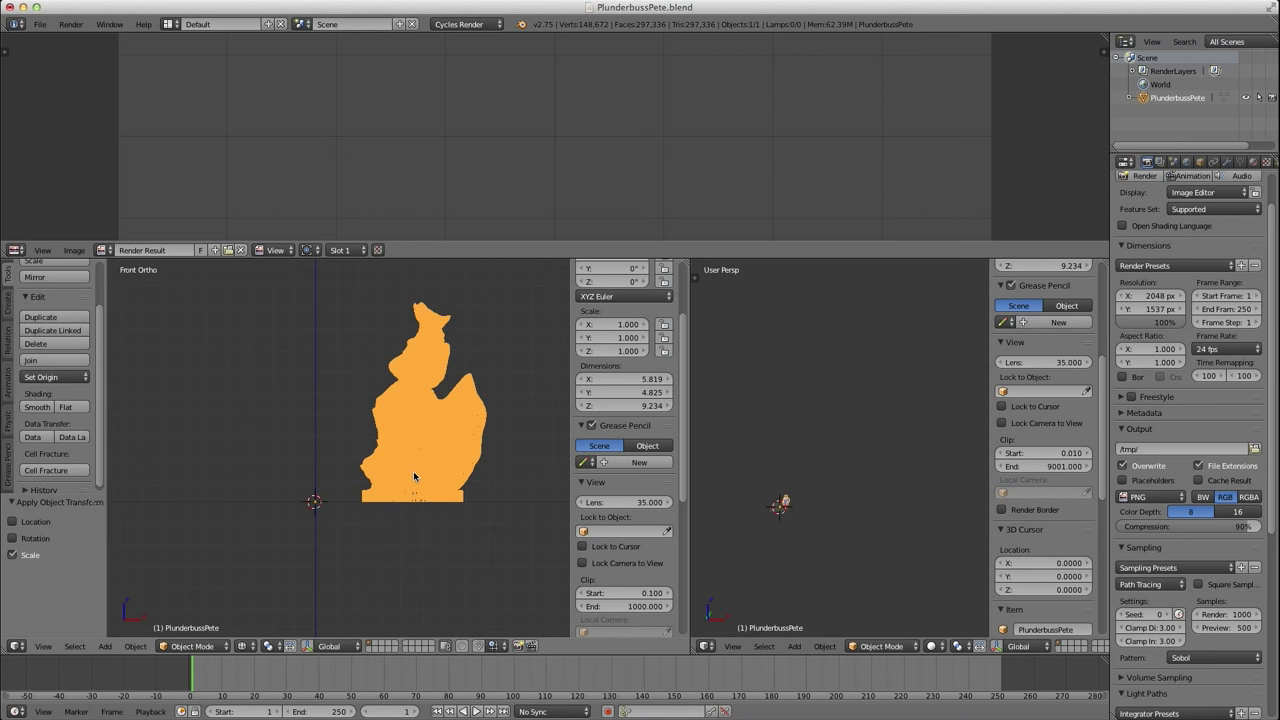
Enter Edit Mode on the statue's mesh and deselect all of its geometry.
key(Tab)
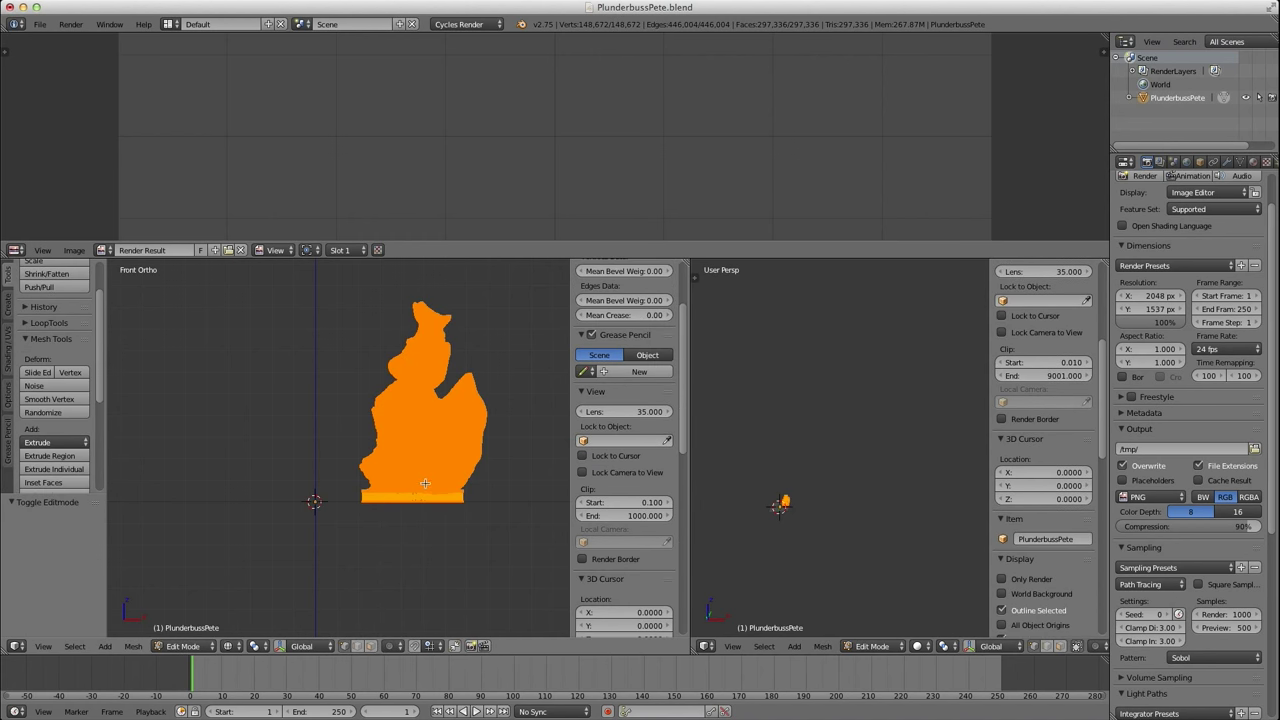
key(a)
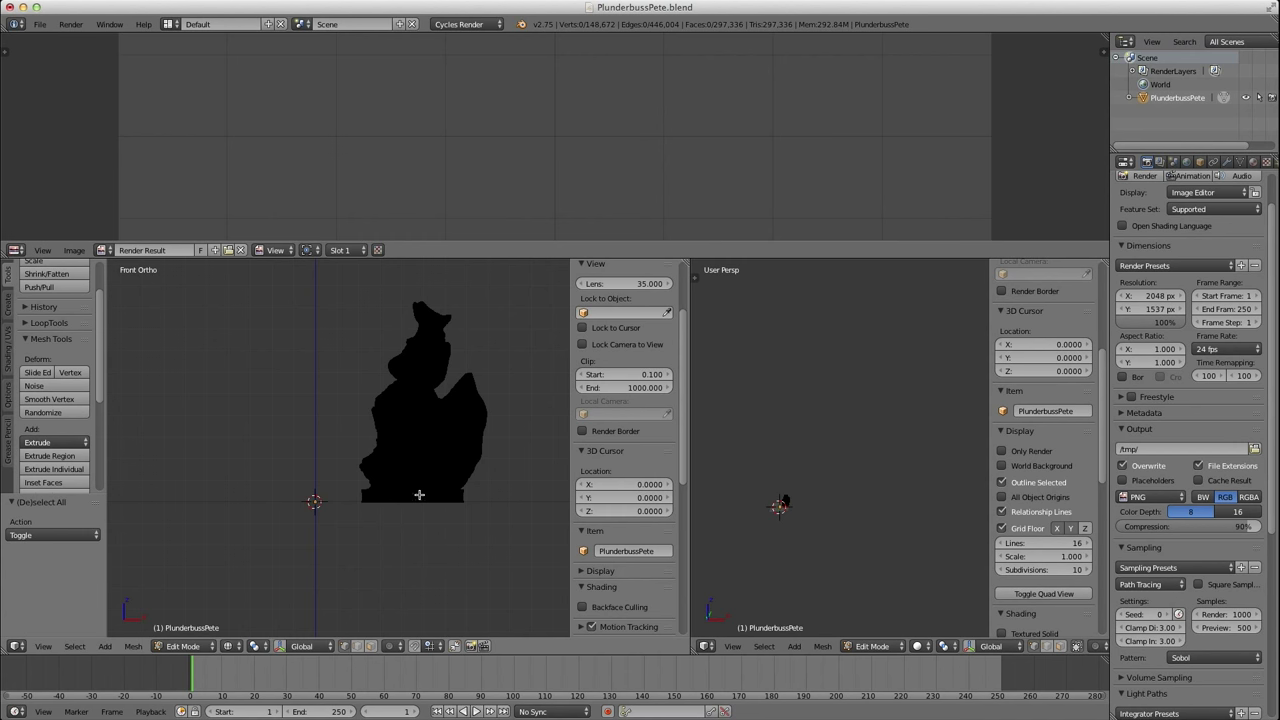
key(ctrl+Tab)
click(372, 494)
click(430, 522)
Box-select the geometry along the underside of the statue's base and delete its faces.
scroll(430, 520, up, 2)
scroll(430, 520, up, 3)
shift+middle_drag(494, 545, 300, 443)
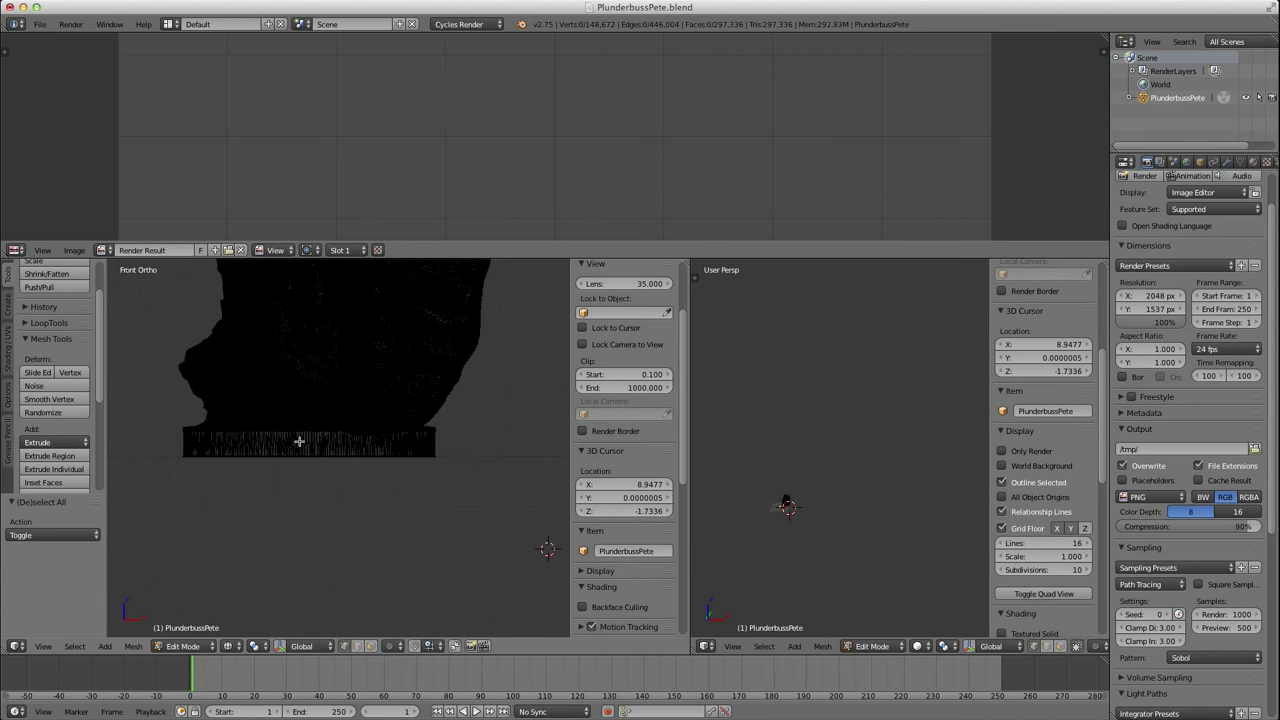
key(b)
drag(505, 509, 157, 453)
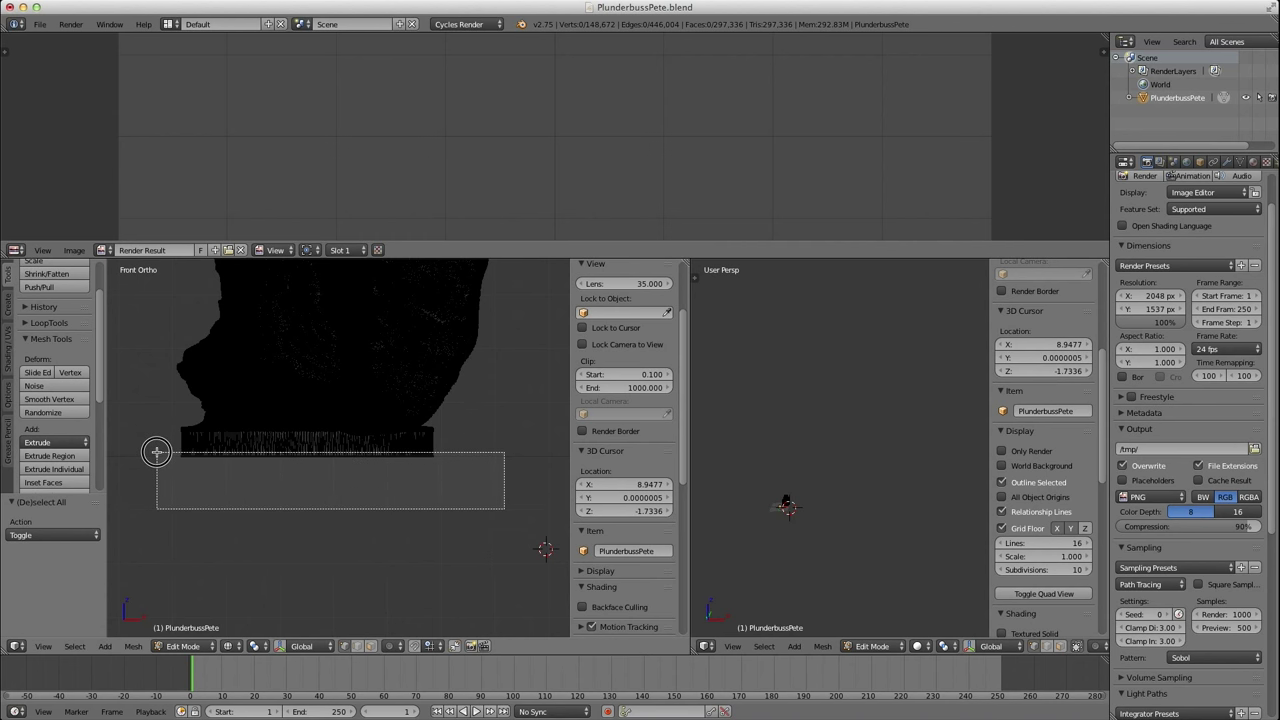
drag(156, 452, 156, 452)
middle_drag(211, 454, 287, 452)
scroll(306, 440, up, 4)
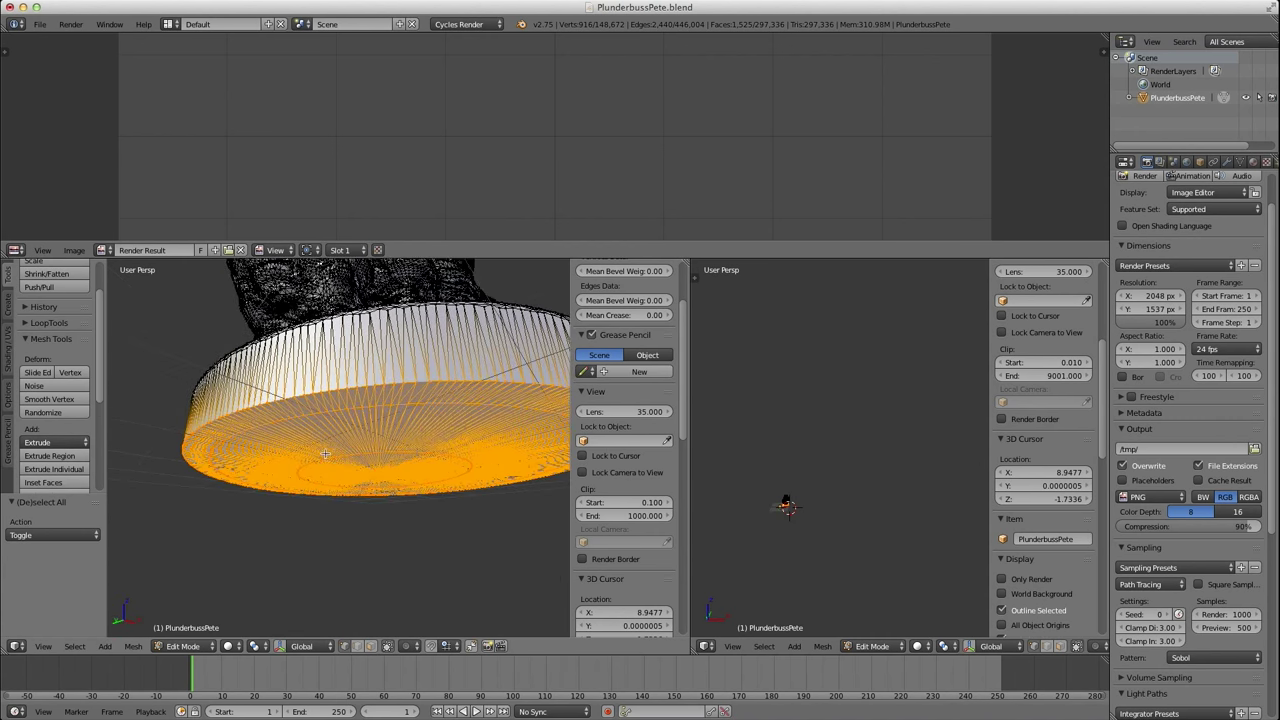
middle_drag(413, 458, 393, 455)
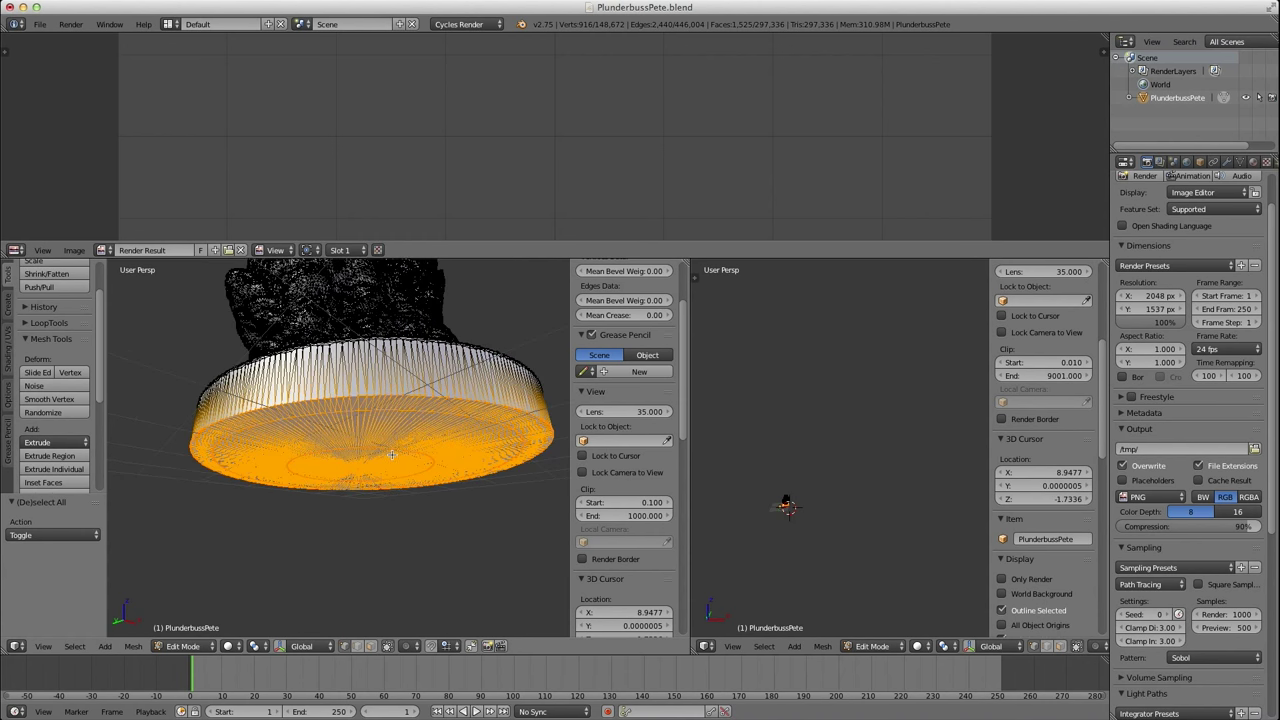
key(x)
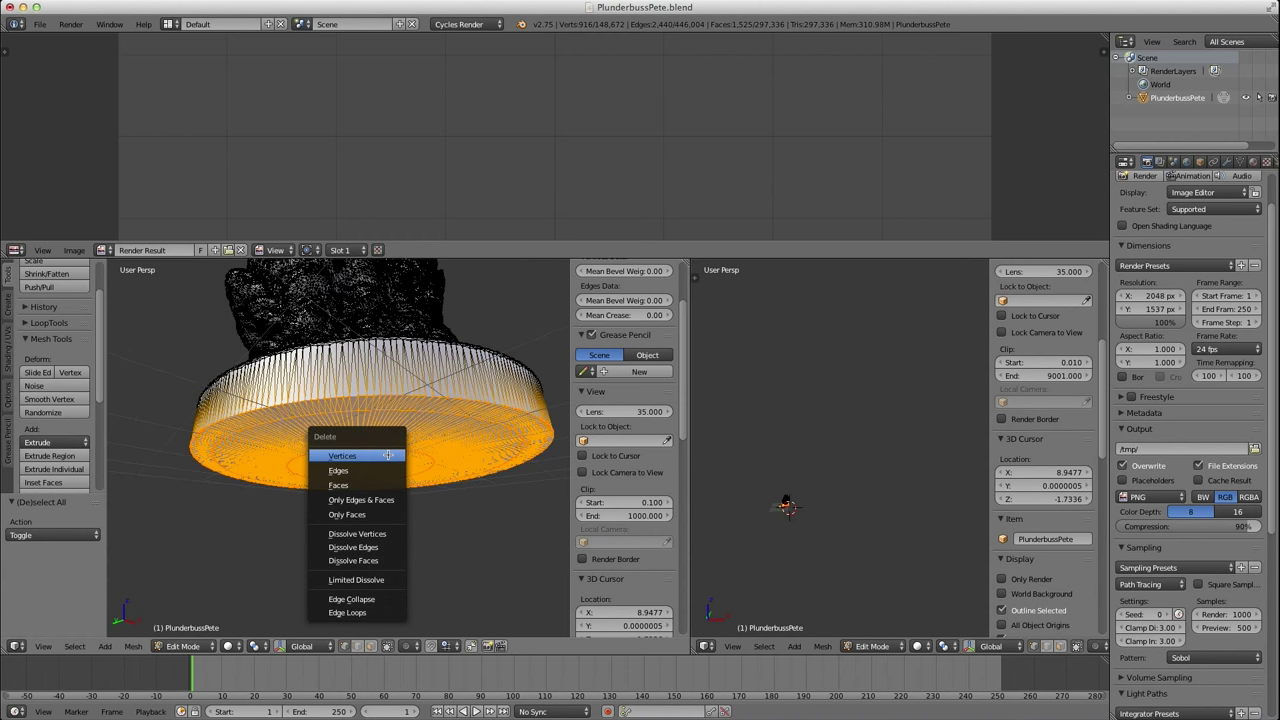
click(356, 483)
From the front in wireframe, select all vertices around the open bottom rim of the base.
middle_drag(386, 434, 406, 455)
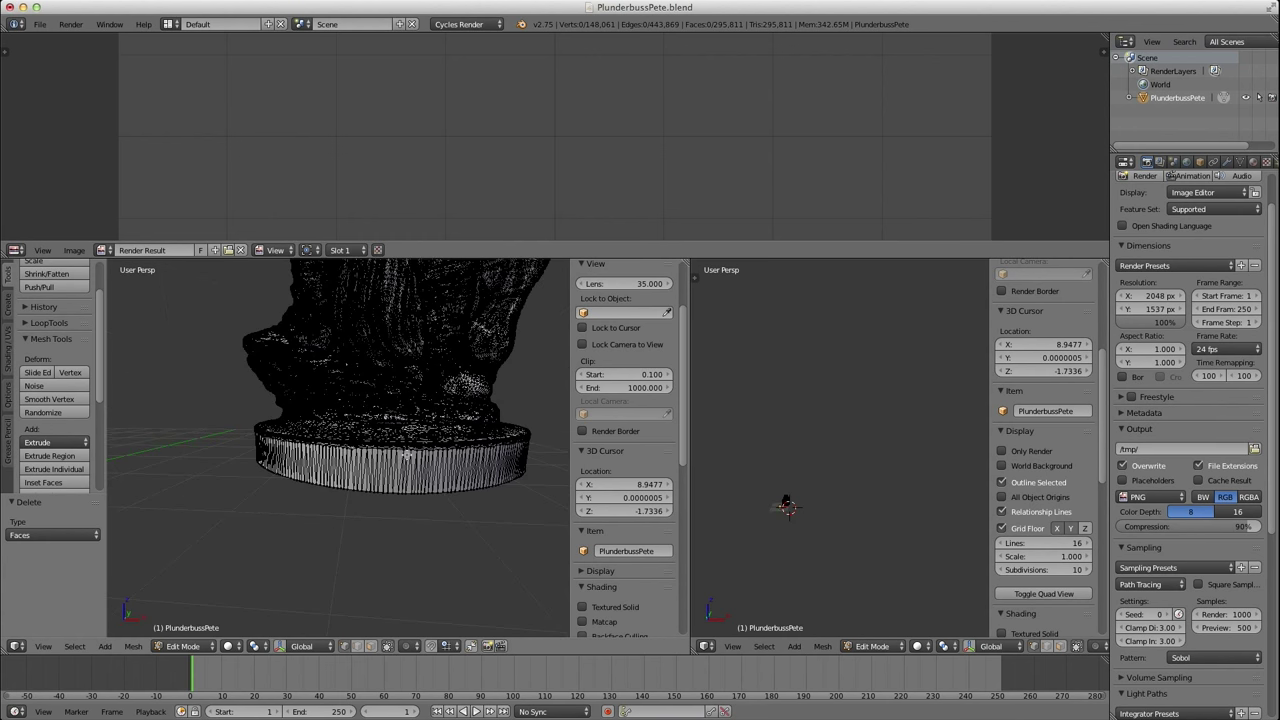
key(KP_1)
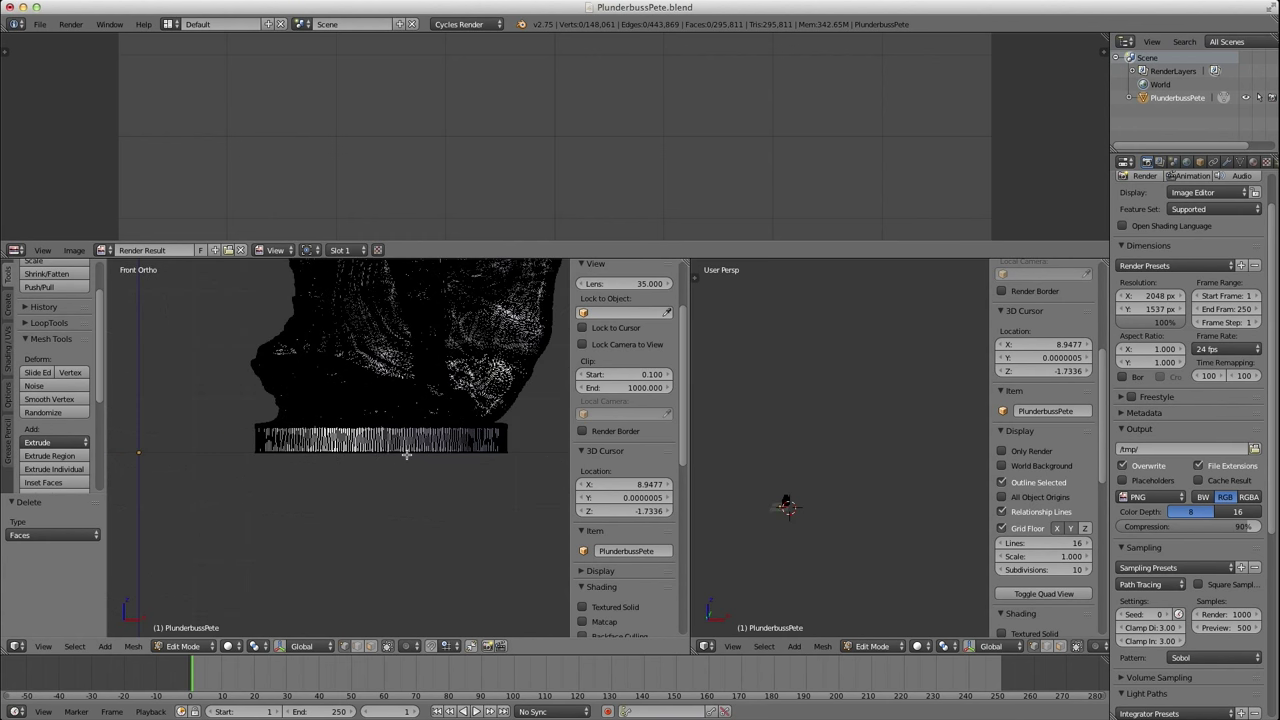
key(z)
shift+middle_drag(434, 506, 408, 516)
key(b)
drag(514, 522, 196, 458)
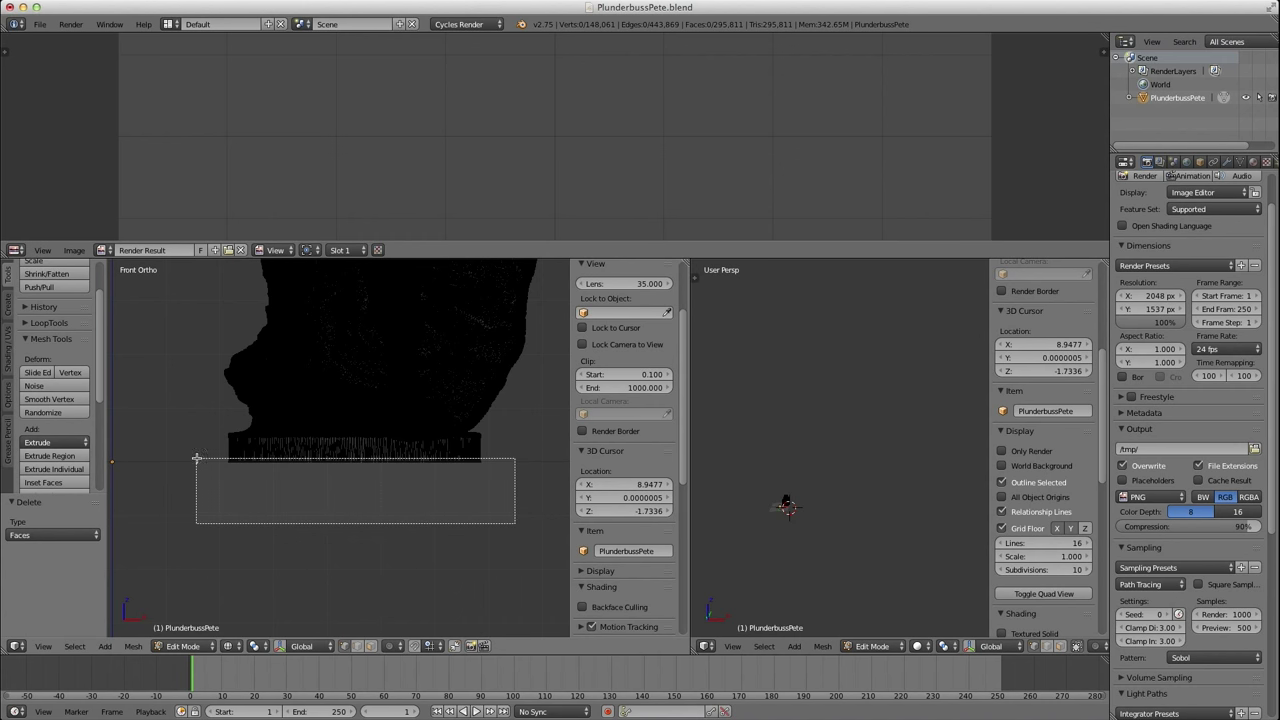
drag(253, 508, 211, 503)
middle_drag(211, 503, 281, 455)
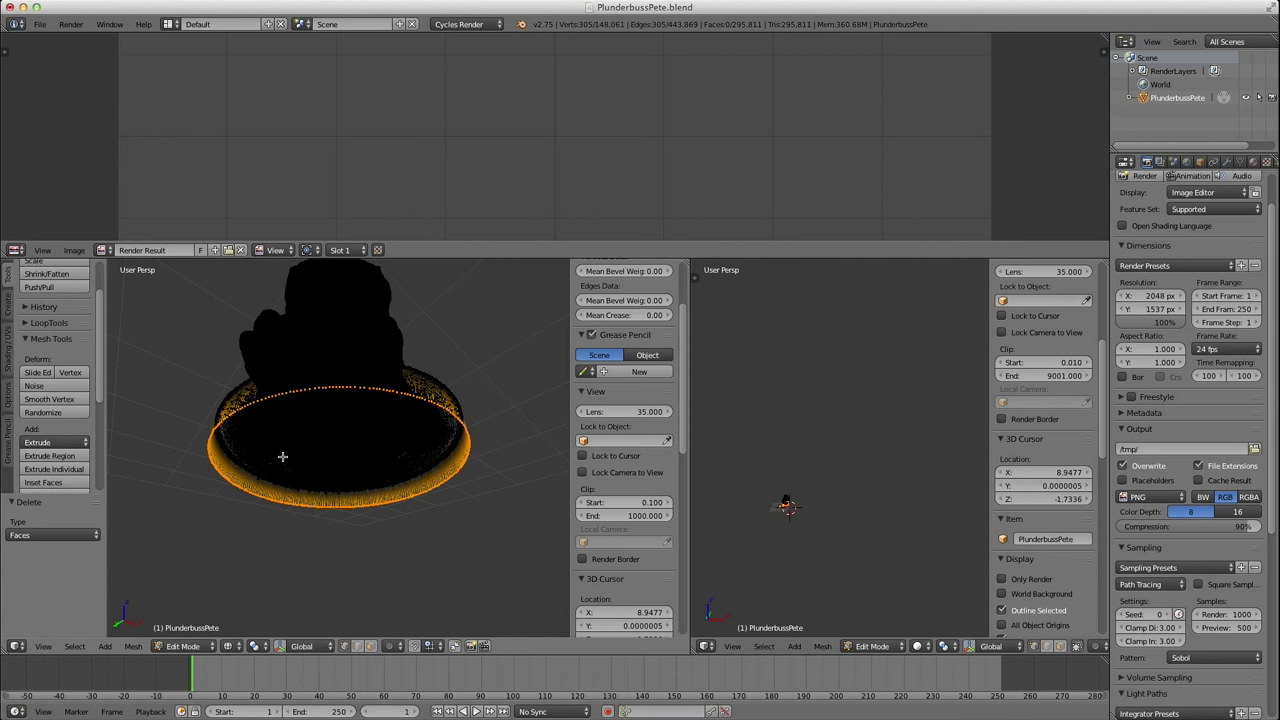
Show the transform manipulator and snap the 3D cursor to the selected rim of the base.
key(ctrl+space)
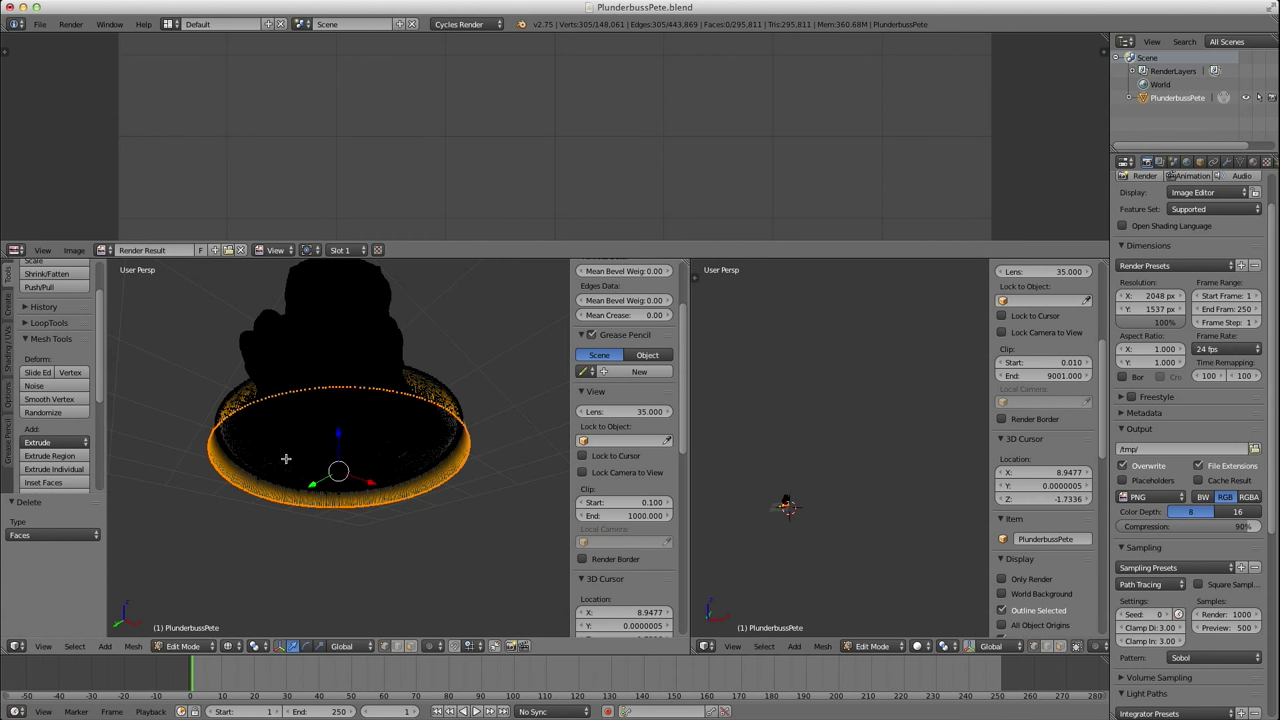
middle_drag(336, 474, 293, 448)
middle_drag(360, 426, 386, 456)
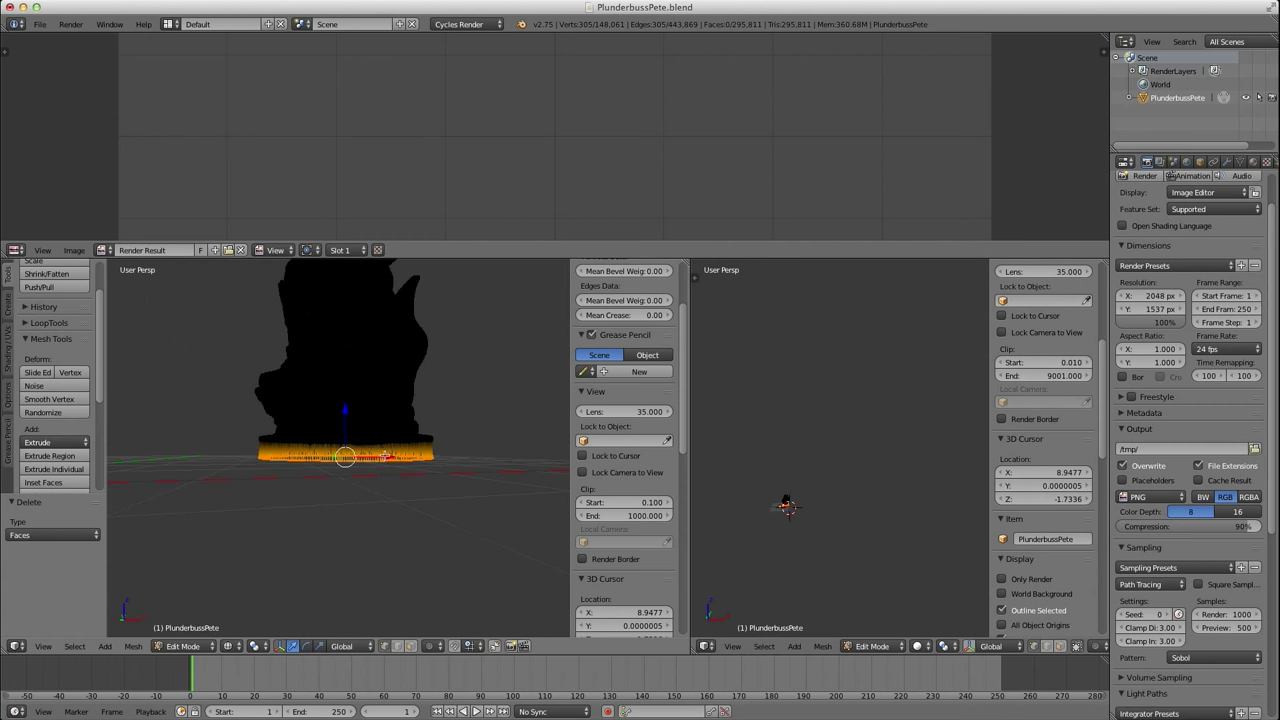
middle_drag(337, 385, 393, 416)
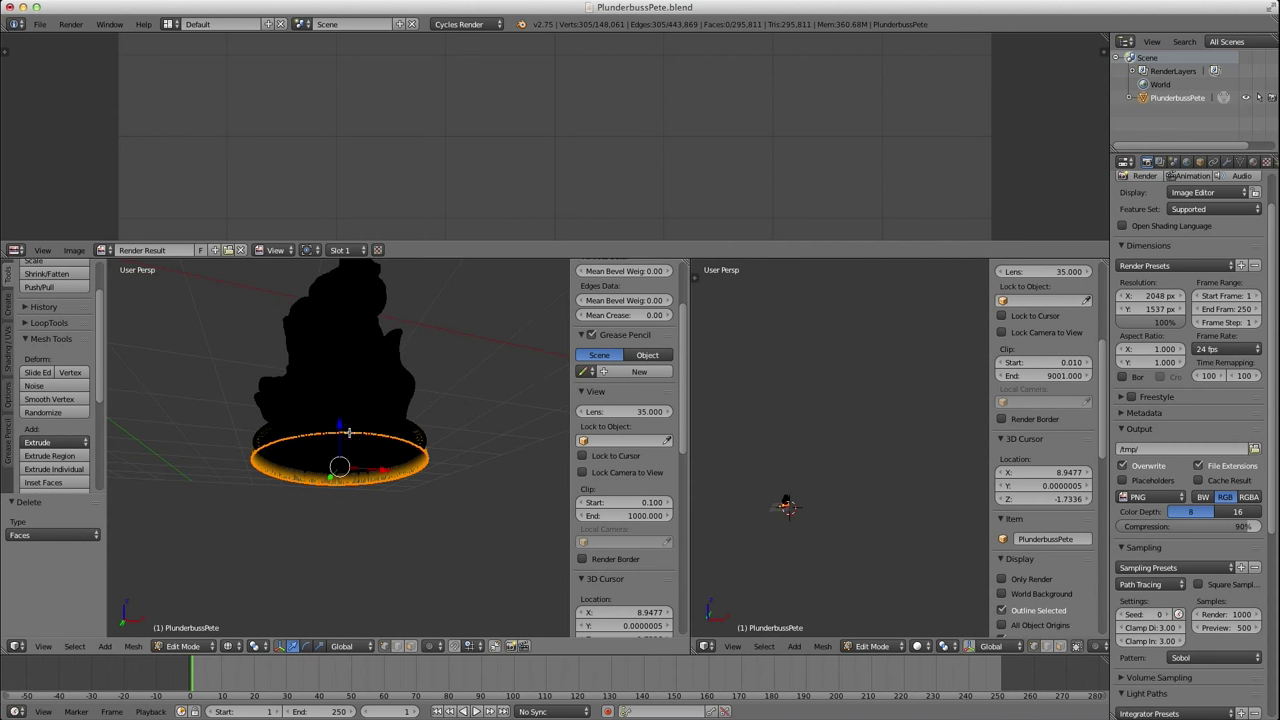
key(z)
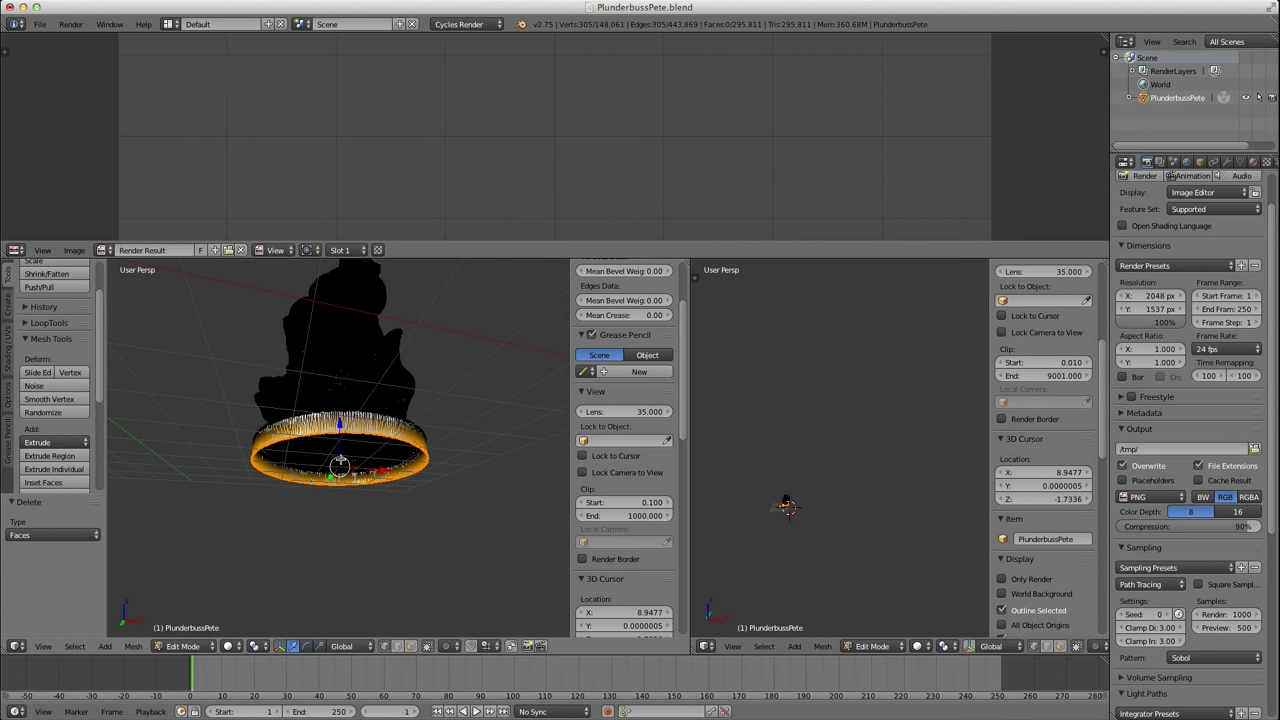
middle_drag(334, 451, 337, 500)
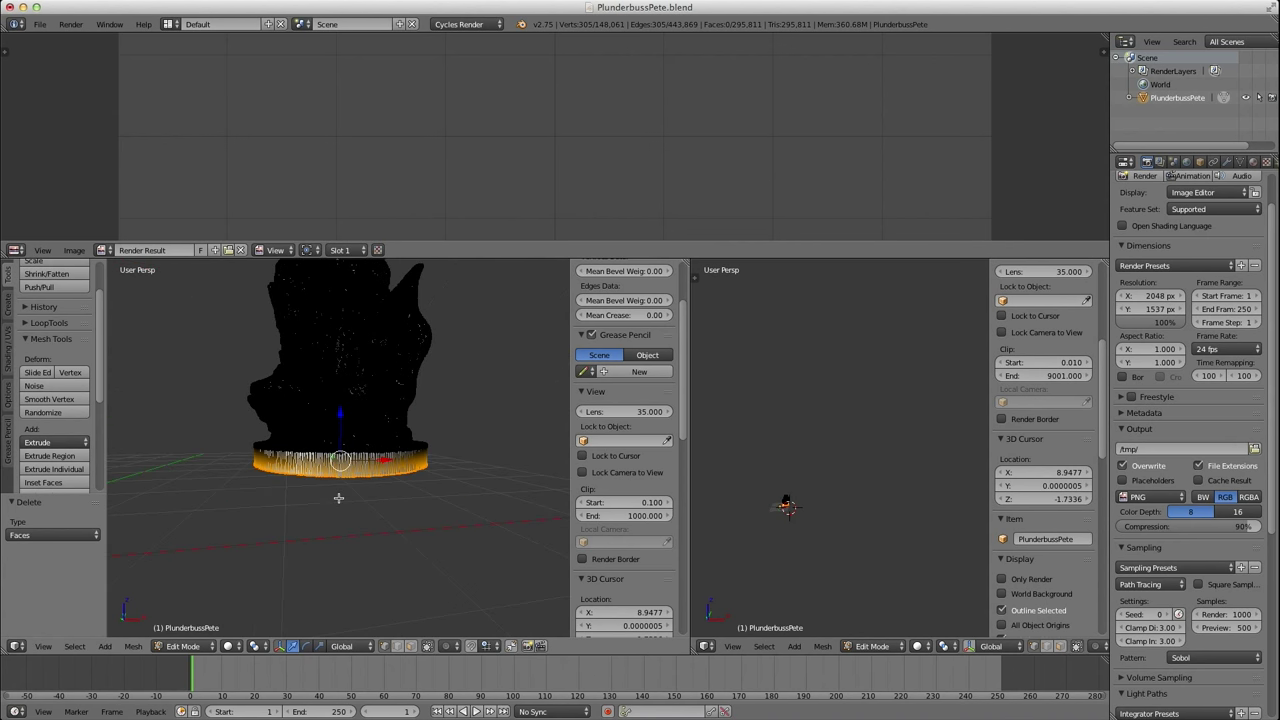
key(shift+s)
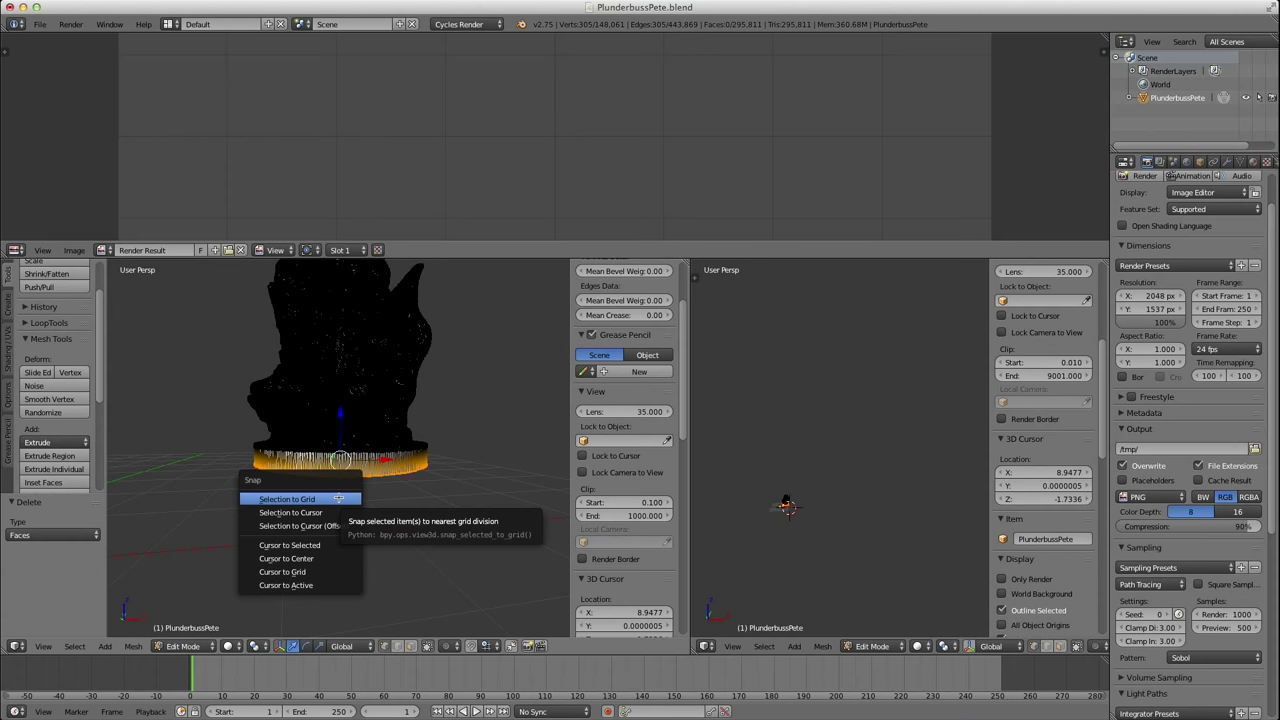
click(307, 545)
middle_drag(342, 504, 341, 466)
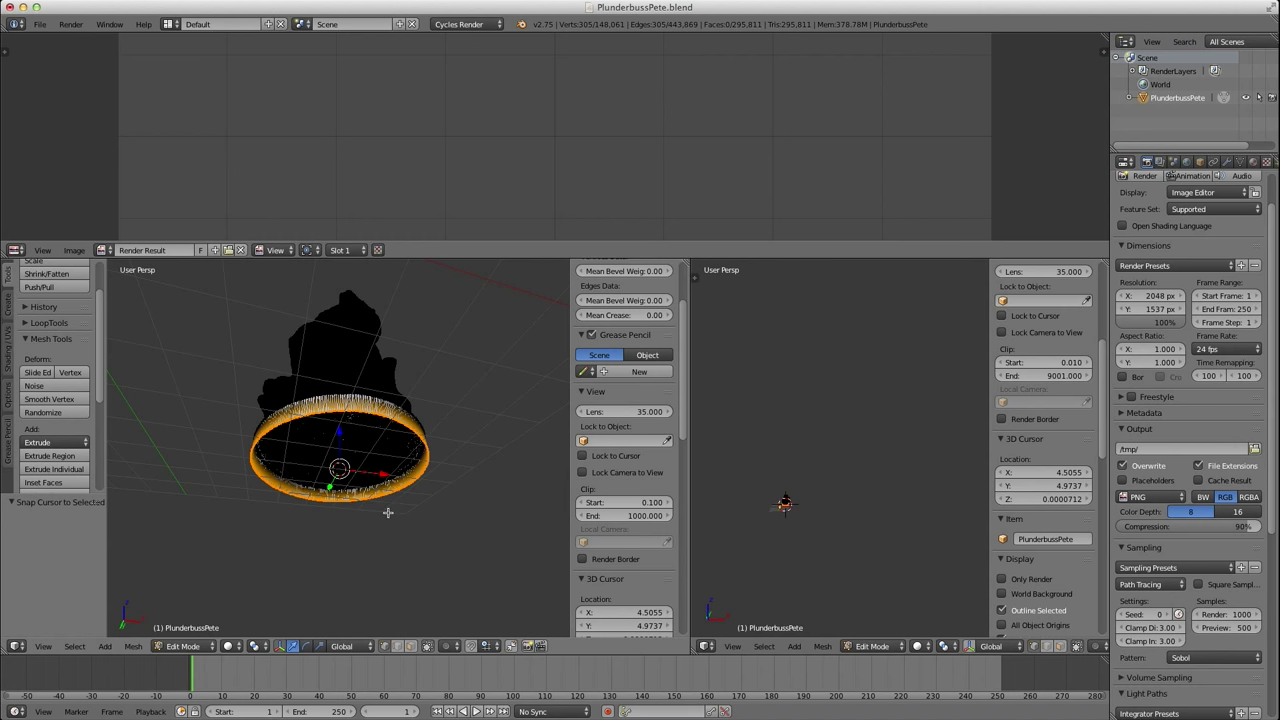
Return to Object Mode and set the statue's origin to the 3D cursor.
key(Tab)
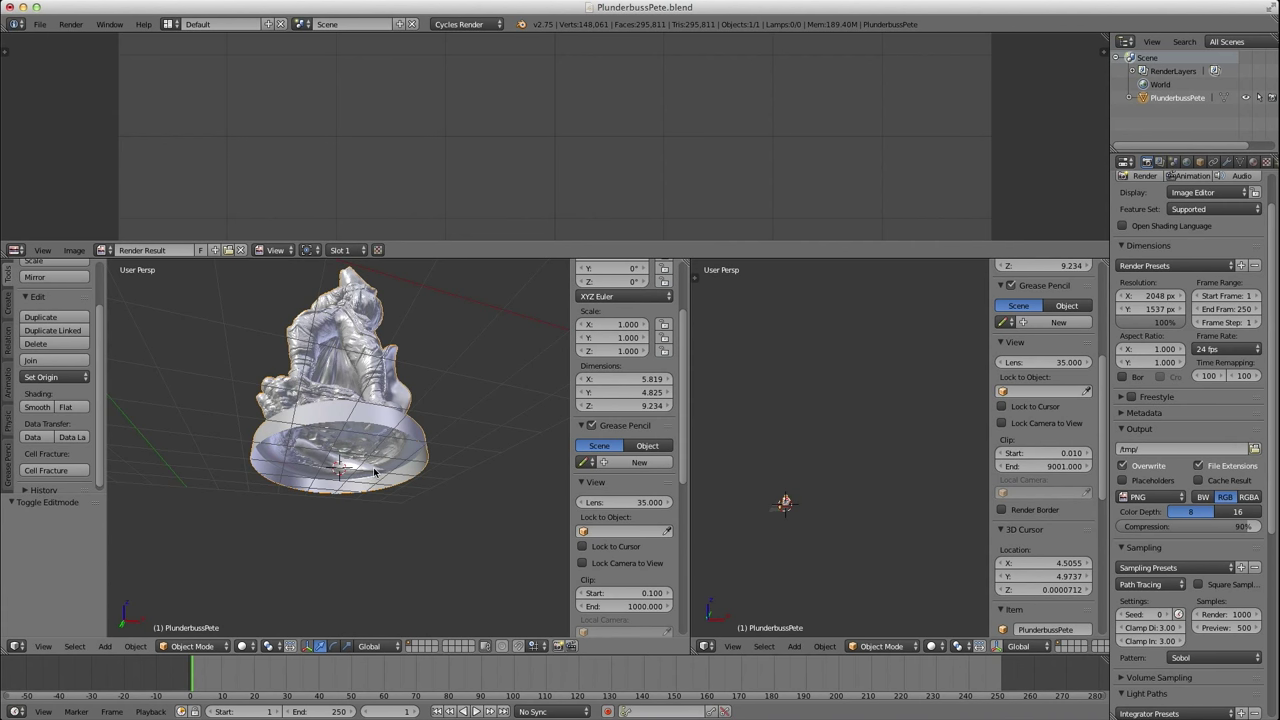
key(ctrl+shift+alt+c)
key(ctrl+shift+alt+c)
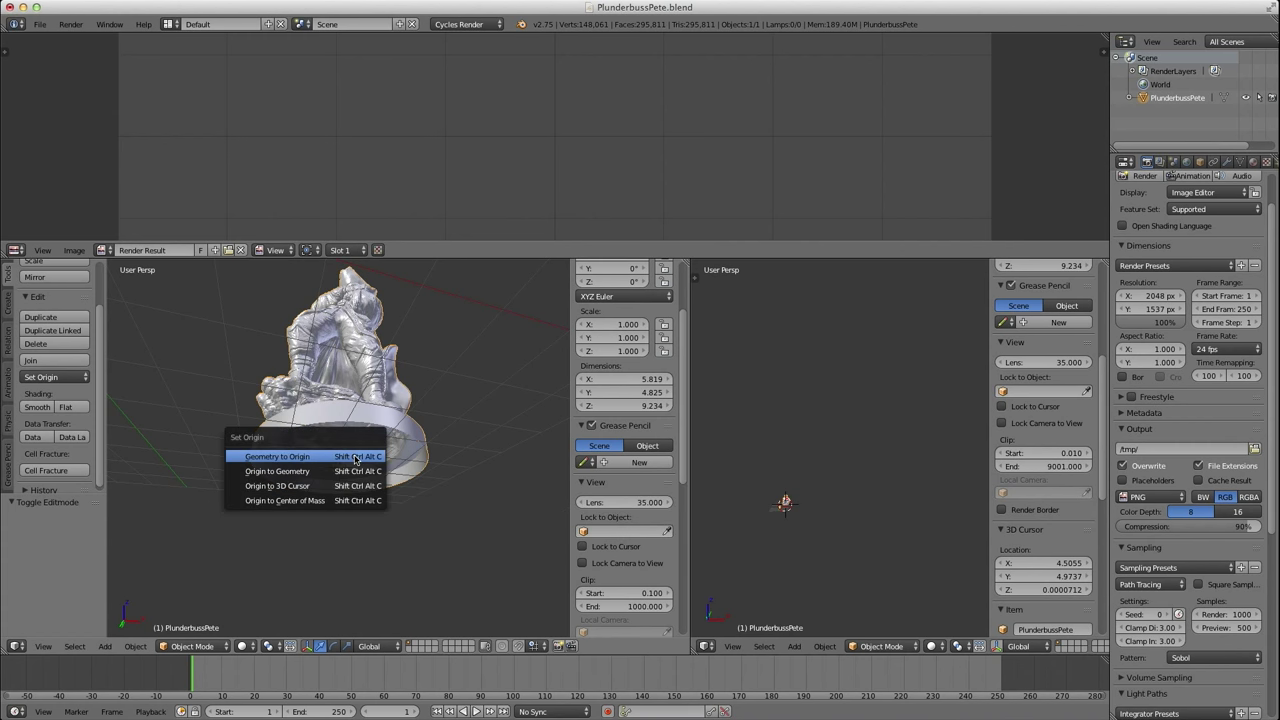
click(313, 490)
middle_drag(313, 490, 350, 430)
scroll(386, 474, down, 3)
scroll(360, 484, down, 2)
scroll(354, 484, up, 3)
scroll(334, 484, down, 3)
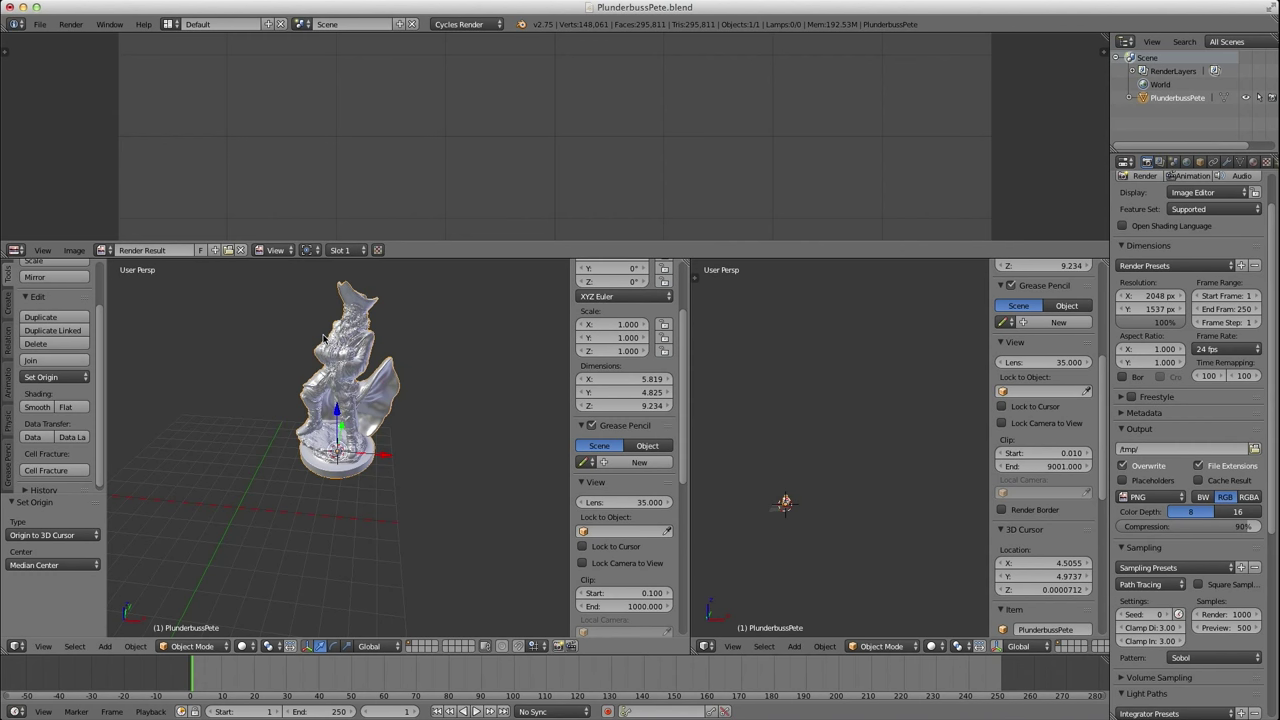
Try rotating the statue around the global Z axis to test its new origin, and cancel the rotation.
key(r)
key(z)
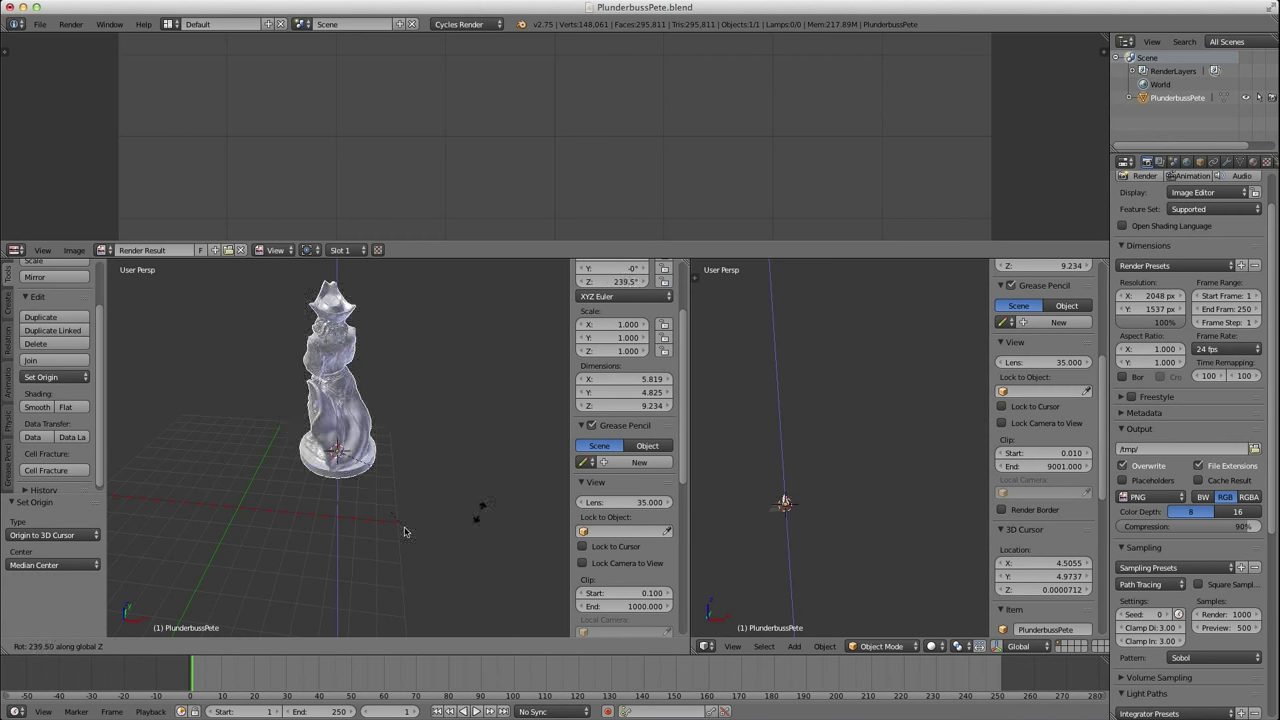
right_click(380, 465)
scroll(368, 471, up, 5)
mouse_move(390, 476)
middle_down()
mouse_move(281, 451)
mouse_move(363, 451)
mouse_move(320, 543)
mouse_move(347, 440)
mouse_move(356, 490)
mouse_move(334, 491)
mouse_move(343, 503)
mouse_move(360, 467)
mouse_move(377, 474)
middle_up()
scroll(336, 483, down, 4)
scroll(385, 482, down, 3)
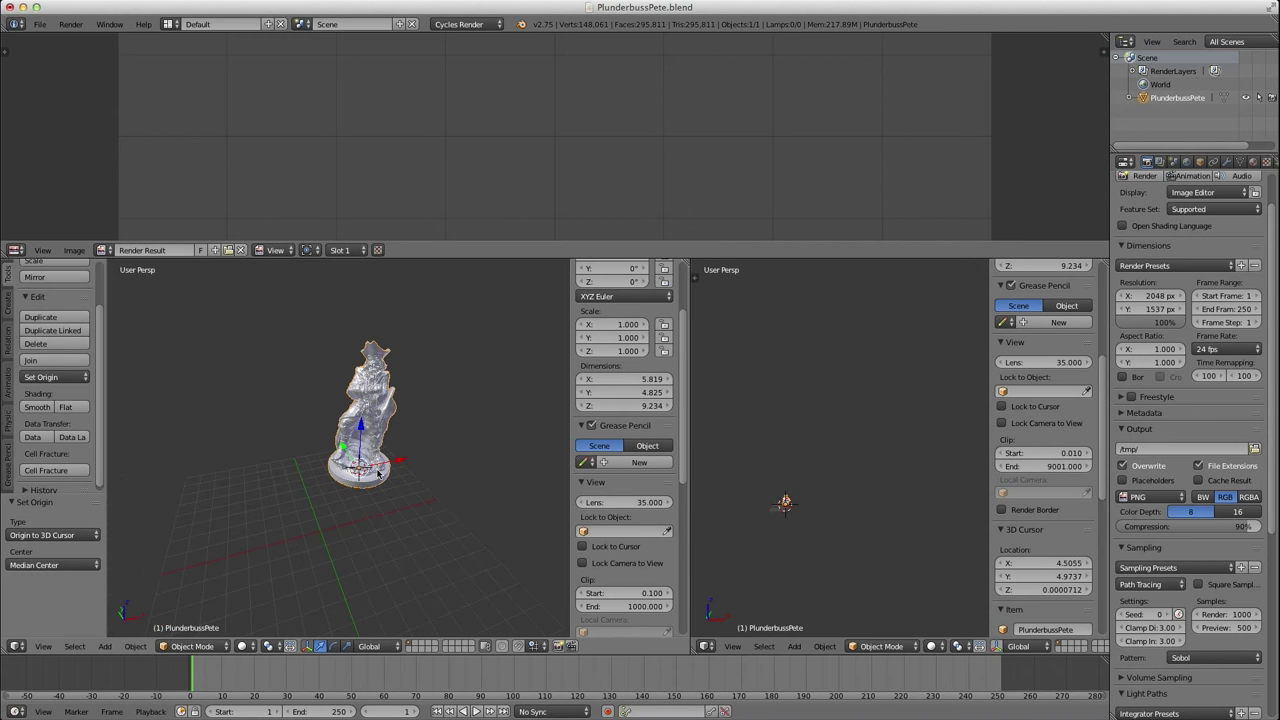
Reset the 3D cursor to the world centre and snap the statue to it.
key(shift+c)
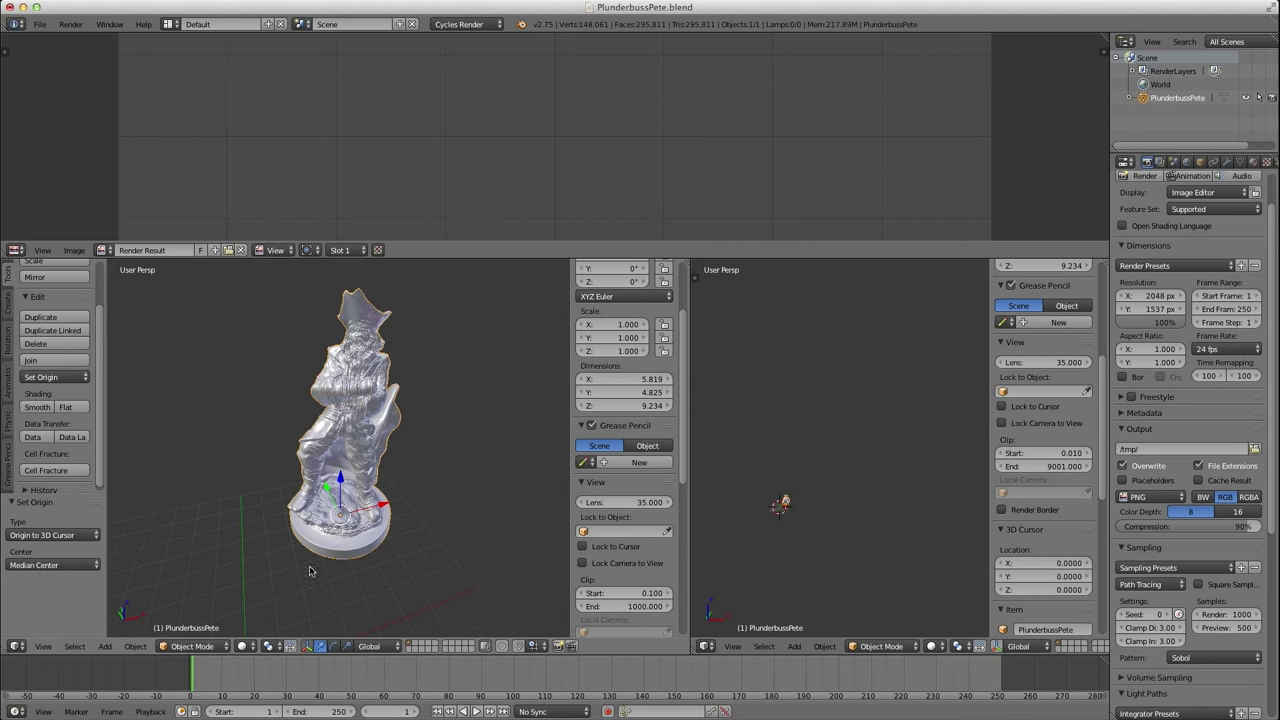
middle_drag(330, 548, 342, 501)
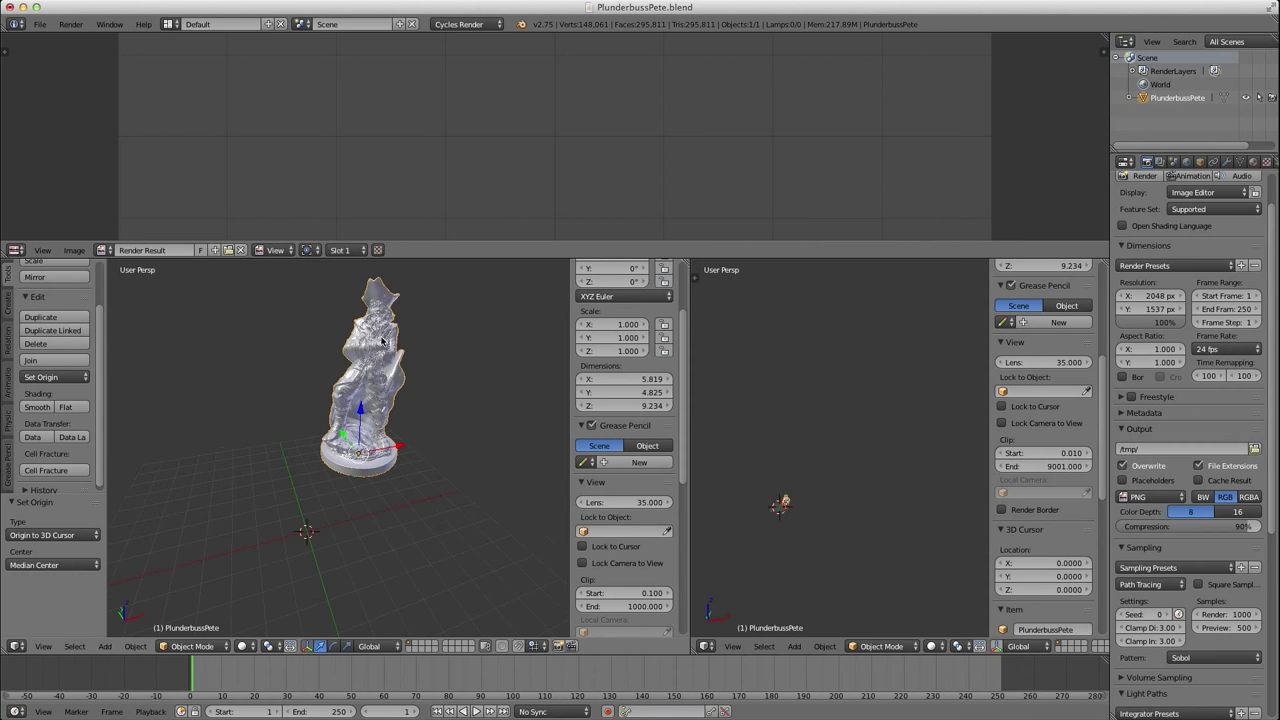
key(shift+s)
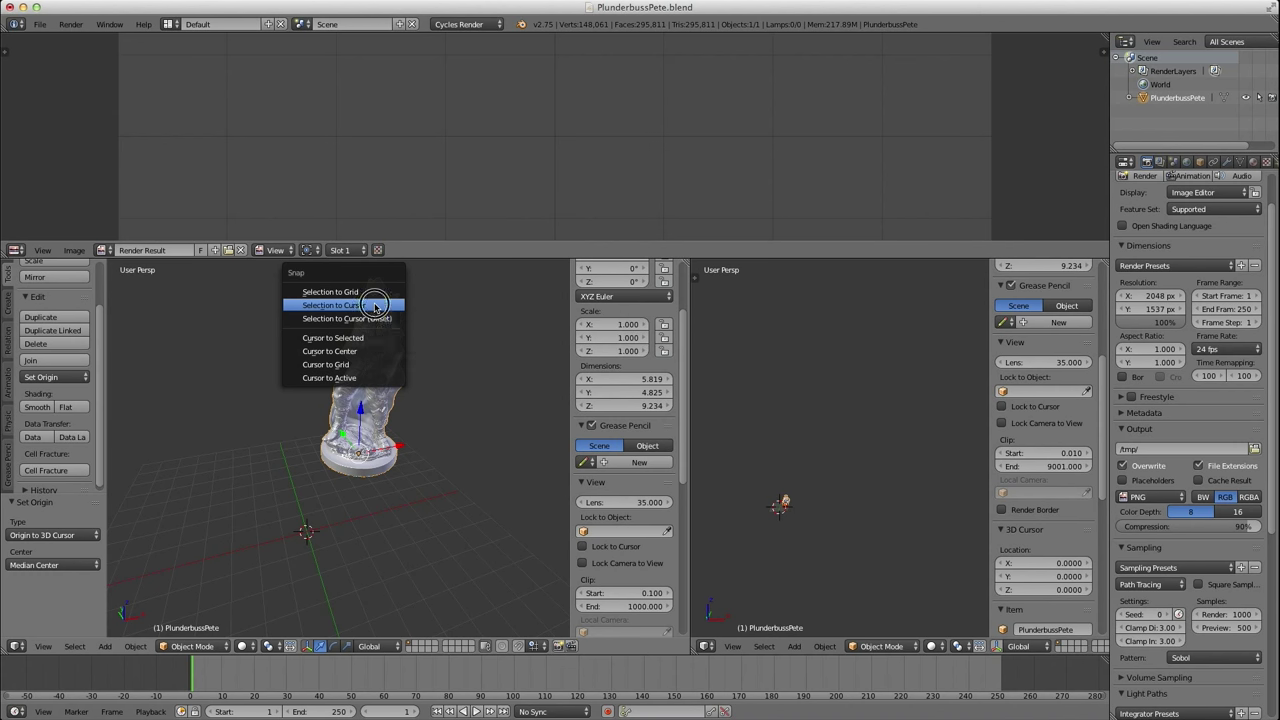
click(374, 305)
middle_drag(334, 562, 200, 570)
scroll(291, 527, down, 4)
middle_drag(240, 464, 322, 496)
scroll(322, 497, up, 3)
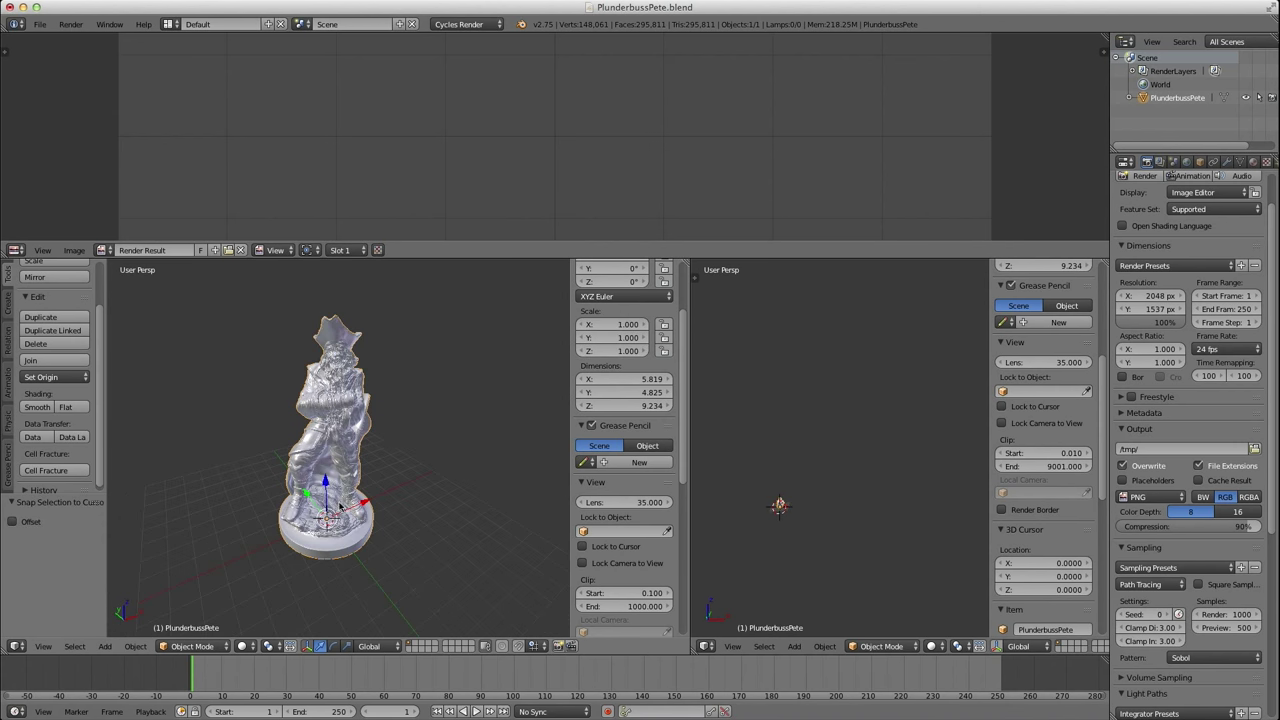
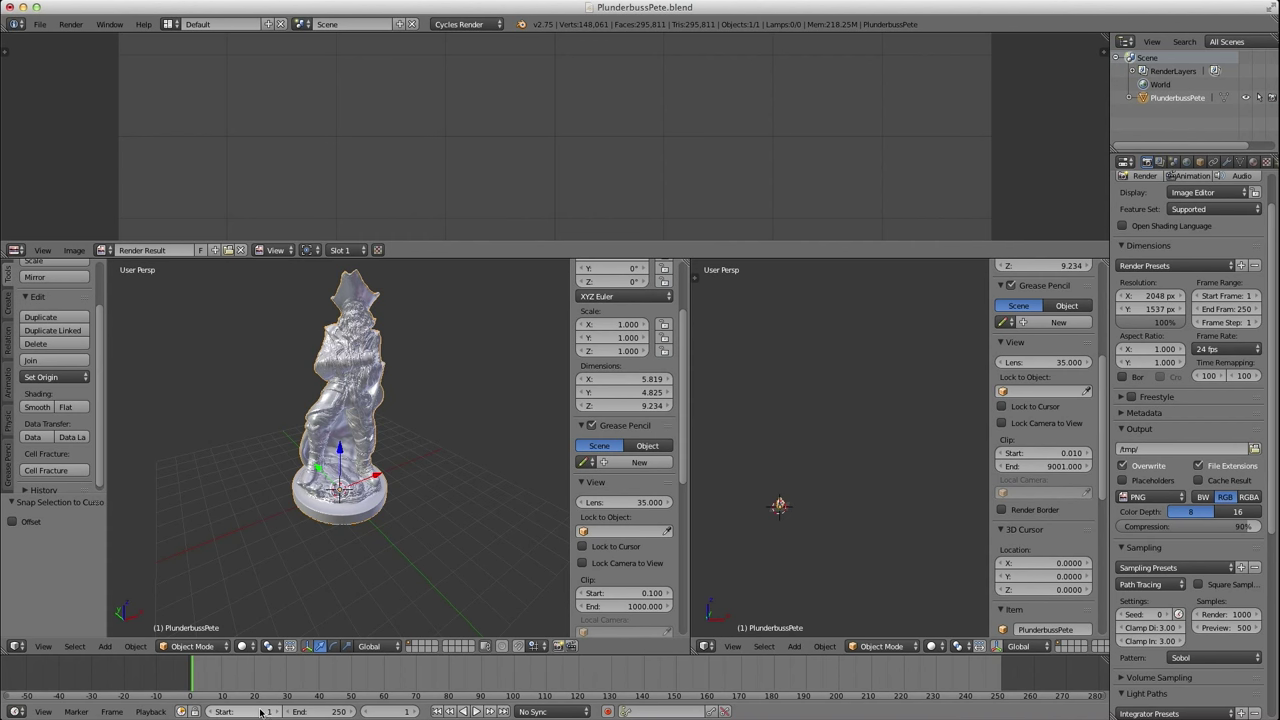
Set the animation's start frame to 0 and its end frame to 48.
text(0)
key(Return)
click(314, 711)
text(48)
key(Return)
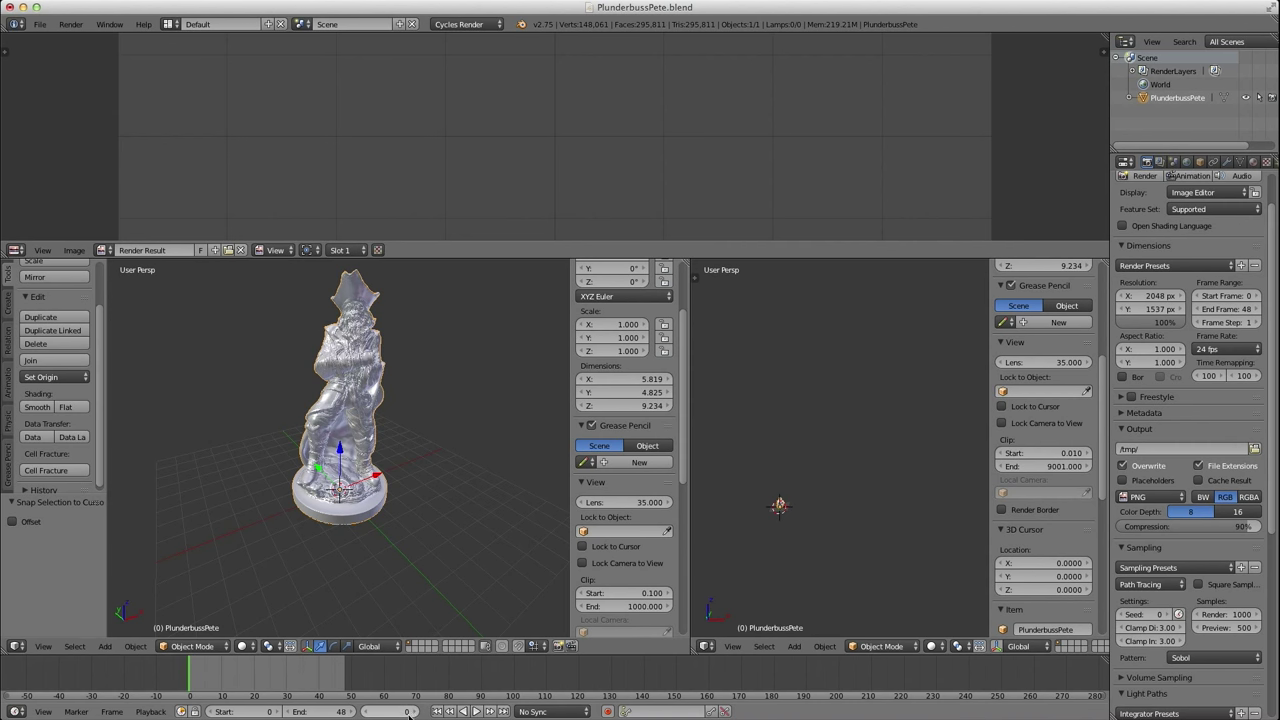
Insert a single keyframe on the statue's Z rotation of 0° at frame 0.
scroll(381, 690, up, 1)
scroll(381, 690, up, 2)
middle_drag(254, 680, 602, 680)
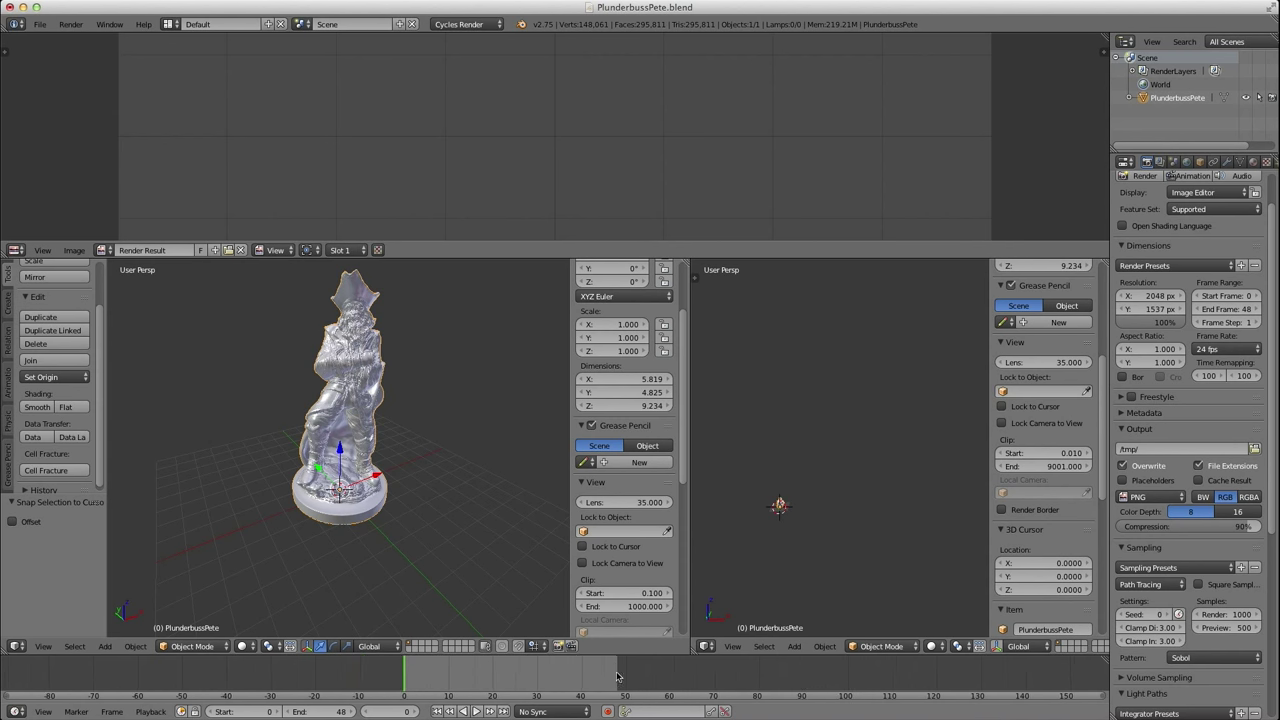
scroll(600, 680, up, 12)
scroll(600, 680, up, 2)
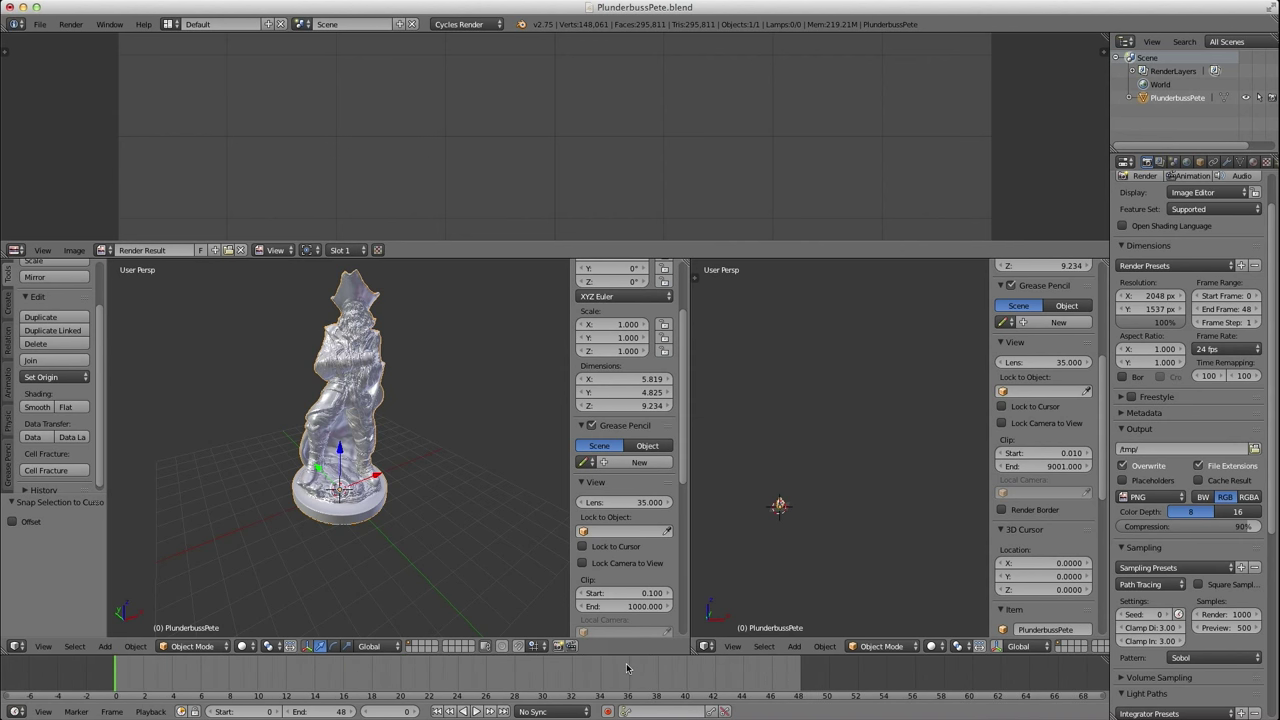
scroll(606, 405, up, 3)
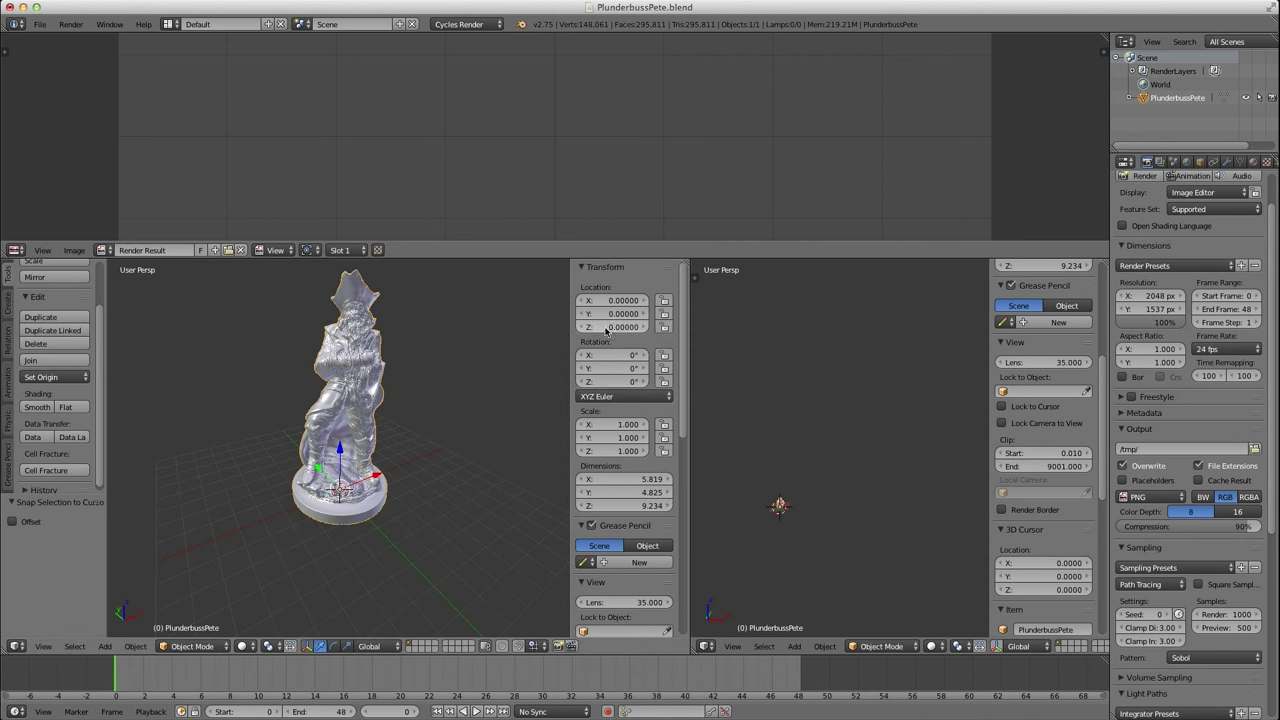
right_click(601, 384)
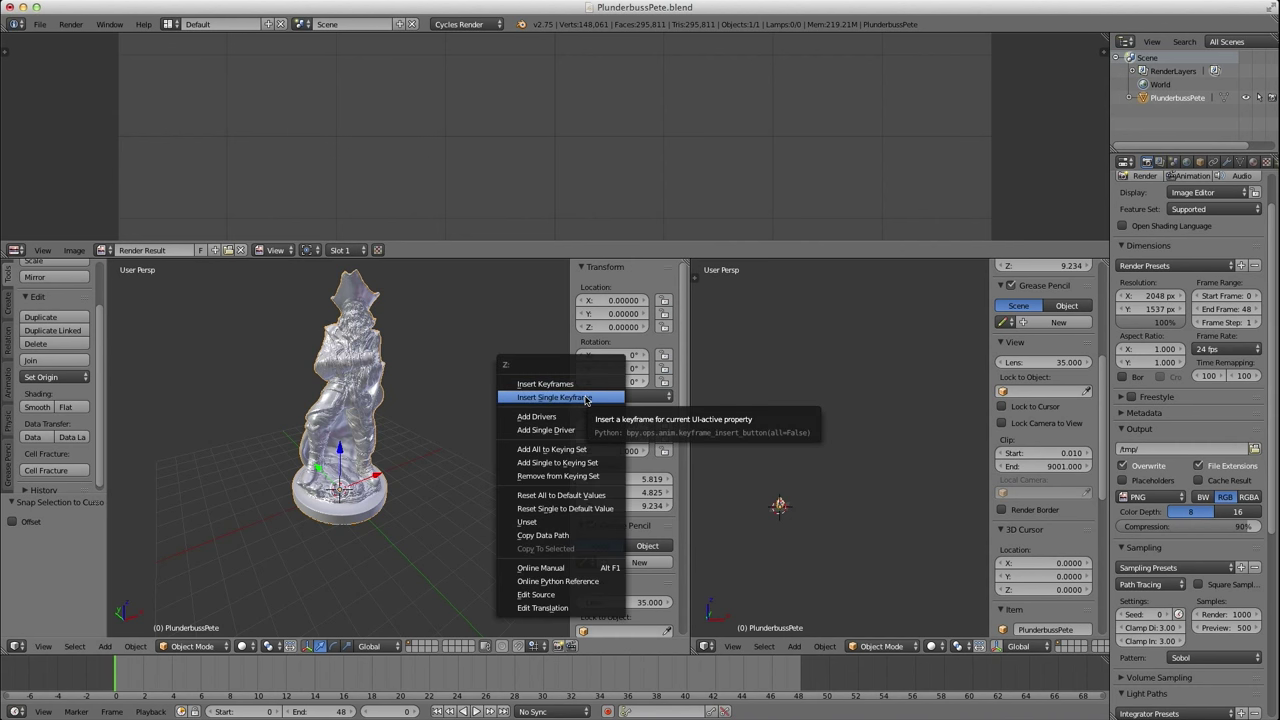
click(586, 398)
Set the statue's Z rotation to 360° at frame 49 and insert a single keyframe on it.
key(shift+Right)
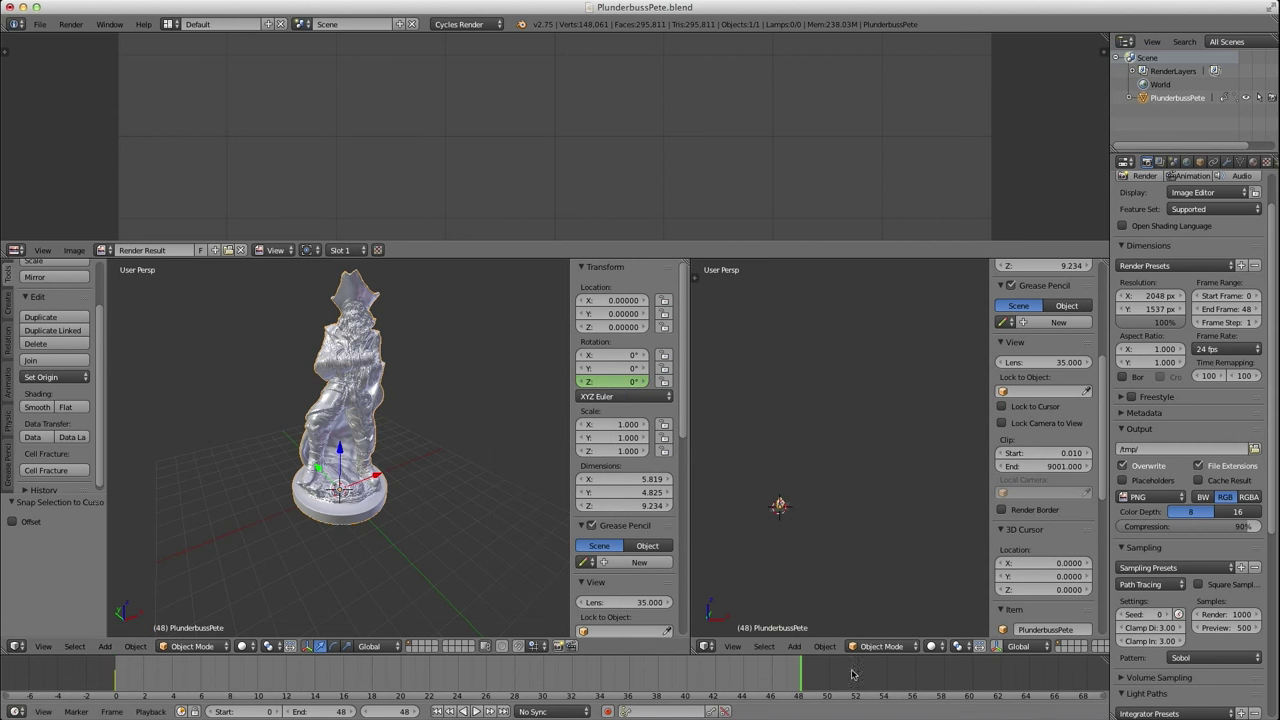
click(819, 674)
click(607, 383)
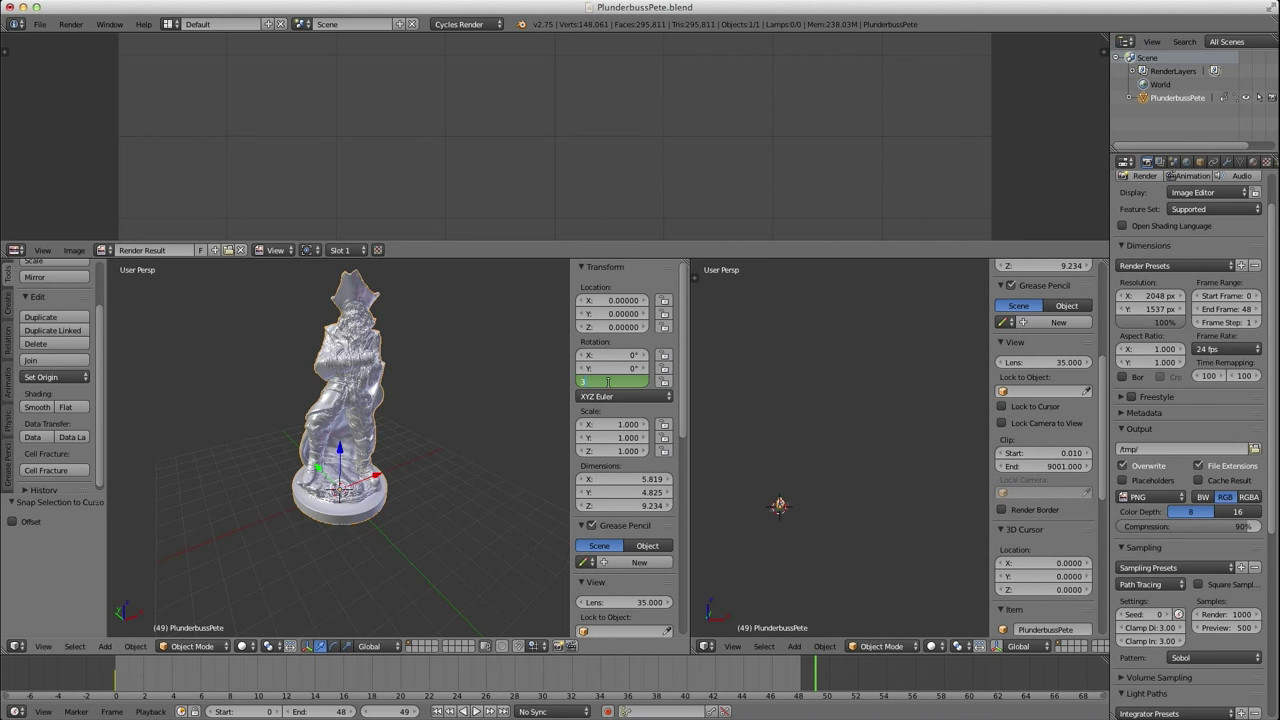
key(Return)
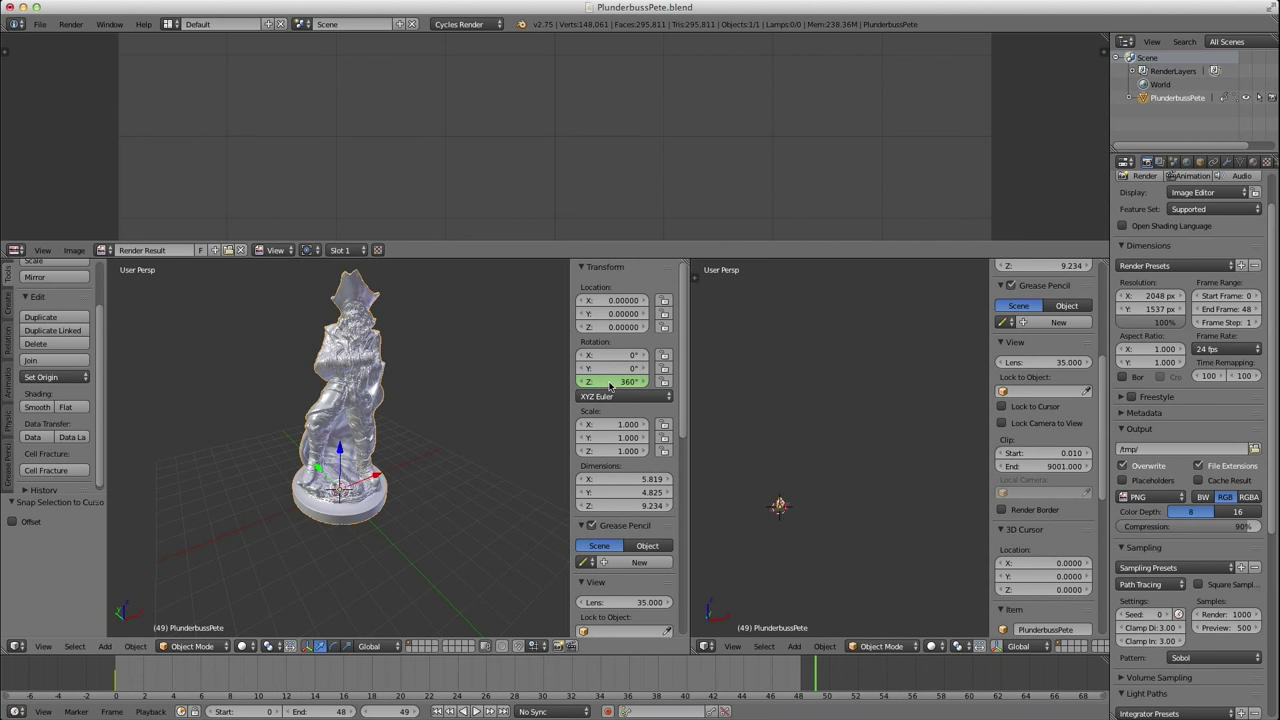
right_click(609, 383)
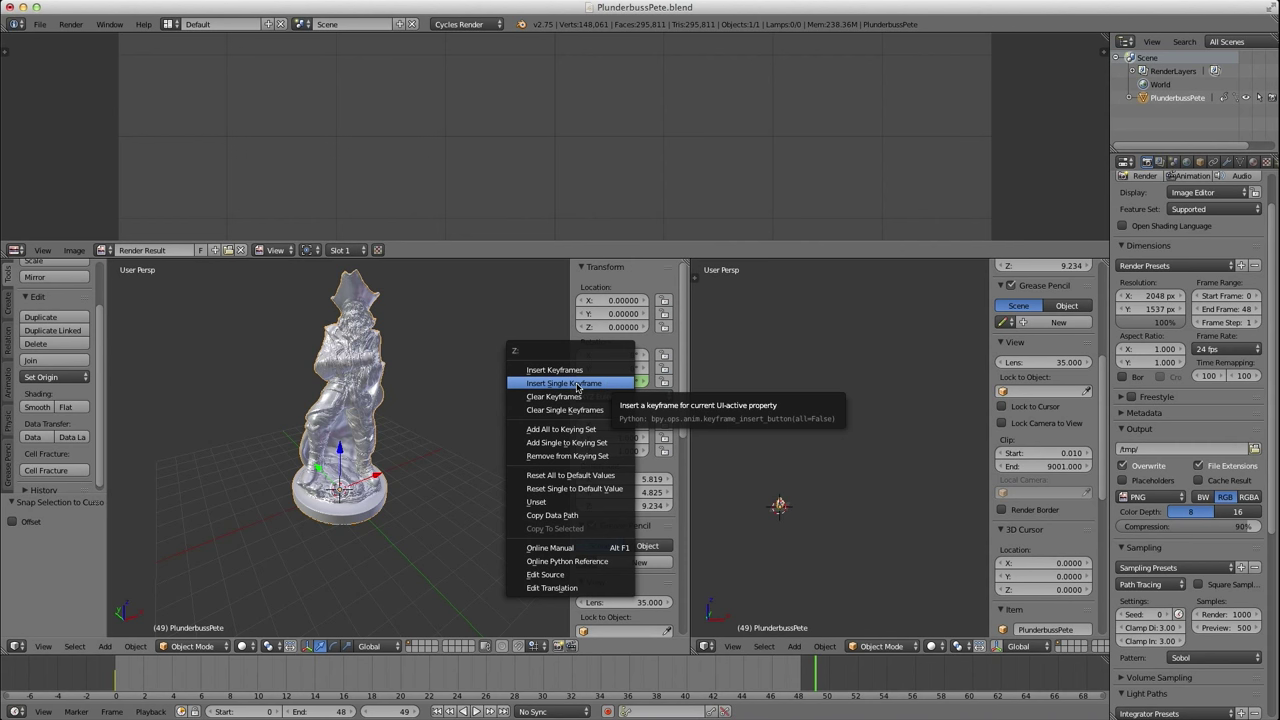
click(577, 386)
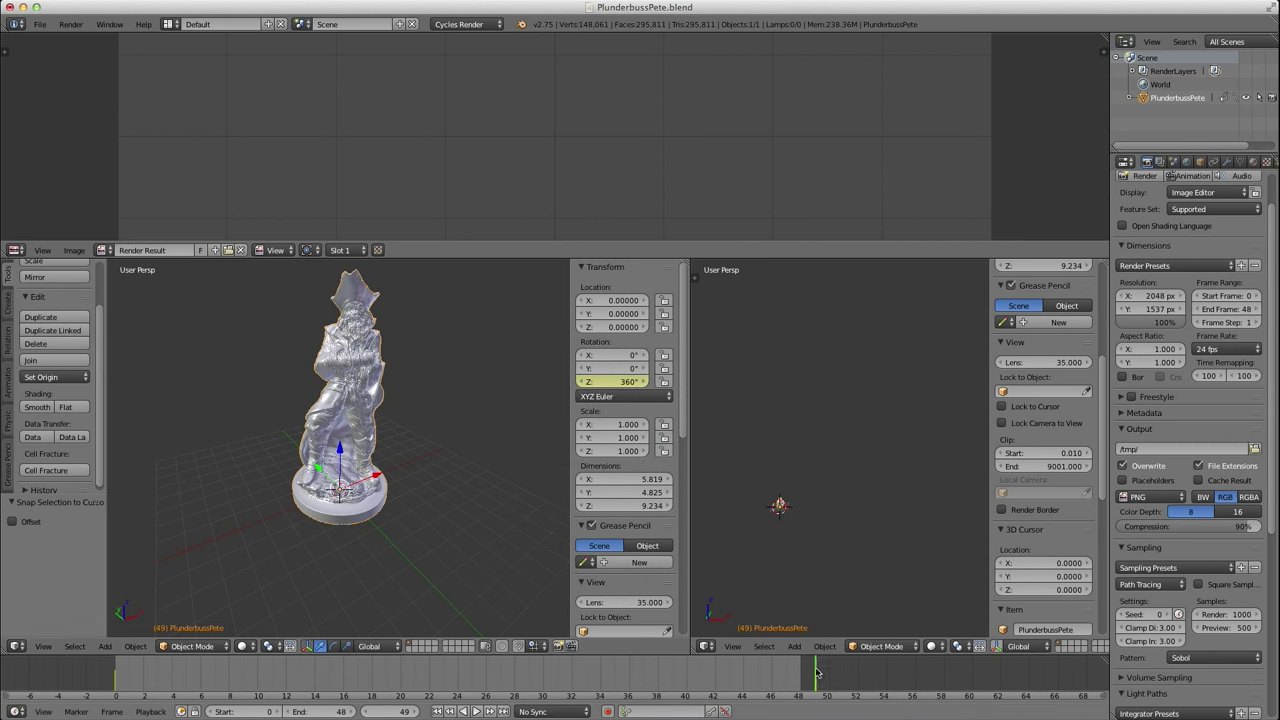
Scrub the timeline up to frame 48, return to frame 0 and play the statue's rotation.
drag(595, 678, 806, 681)
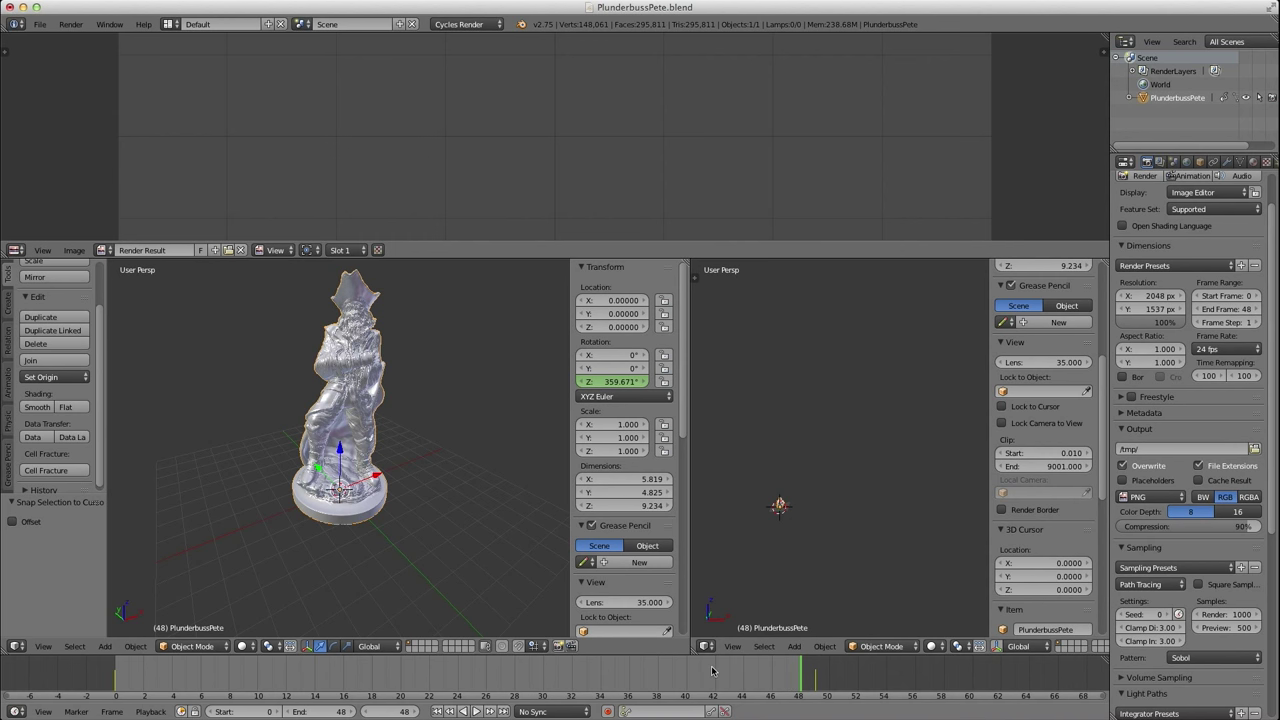
key(shift+Left)
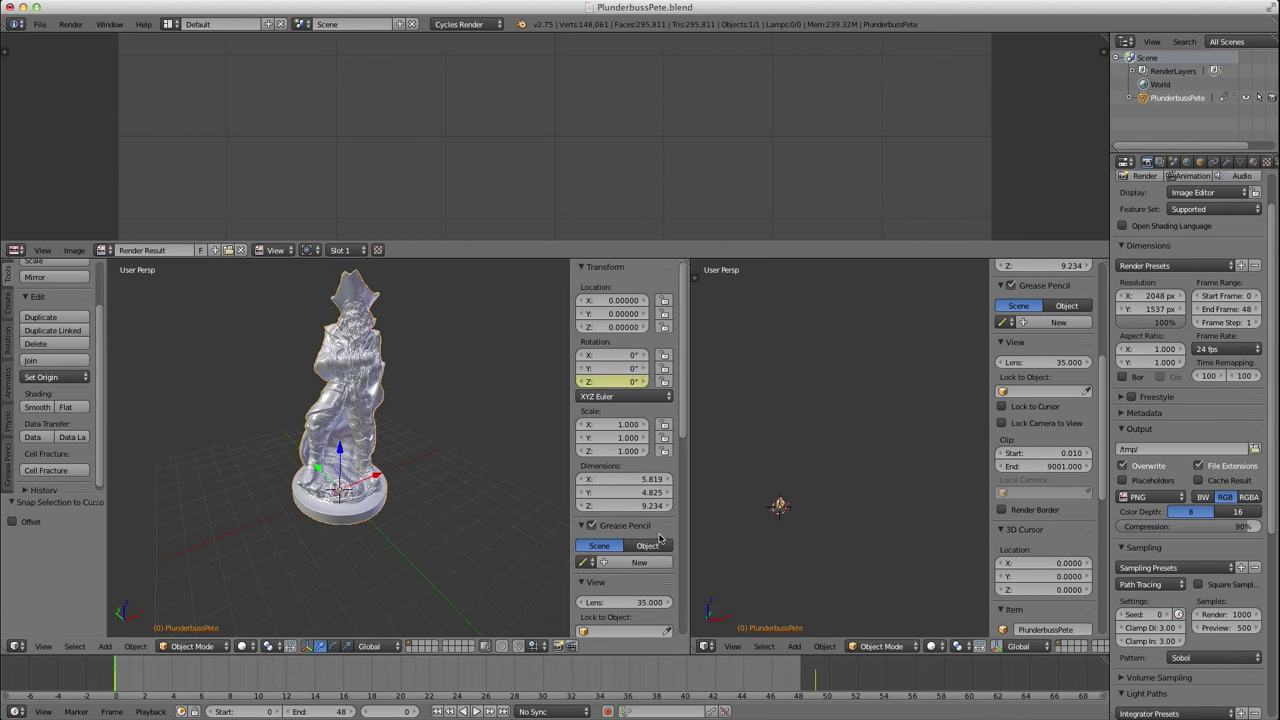
middle_drag(415, 427, 395, 470)
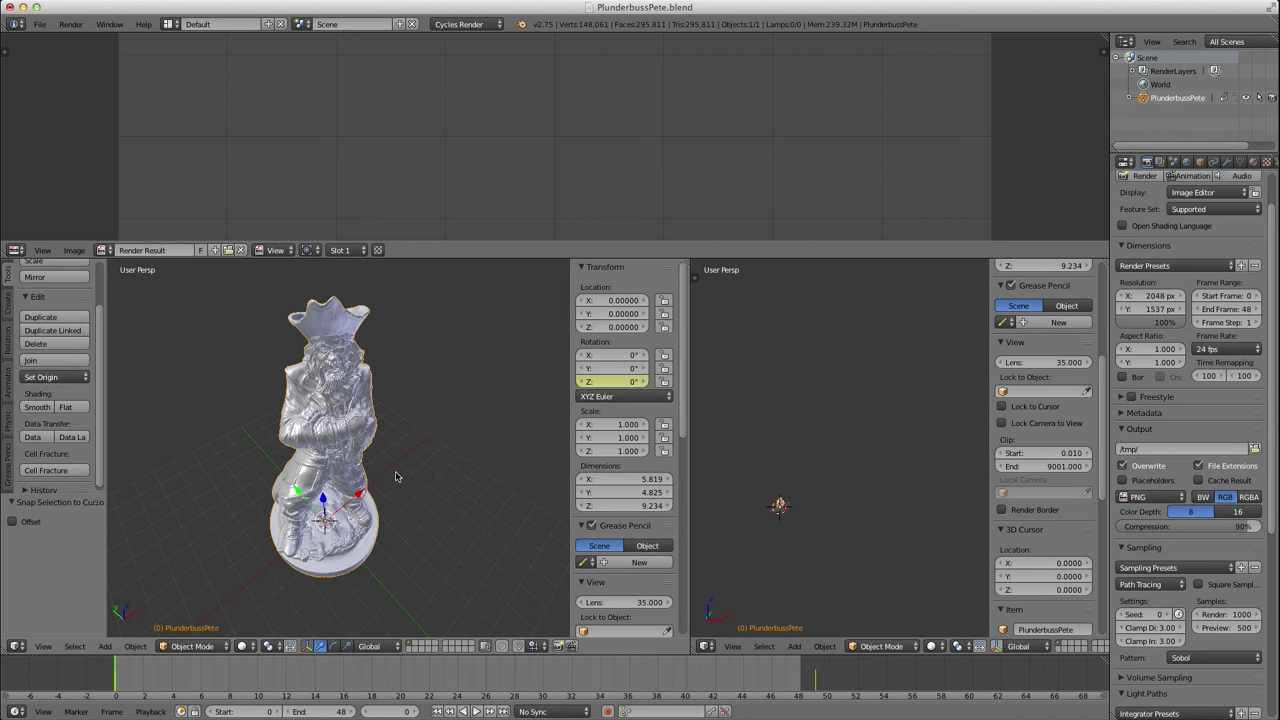
key(alt+a)
scroll(344, 458, down, 2)
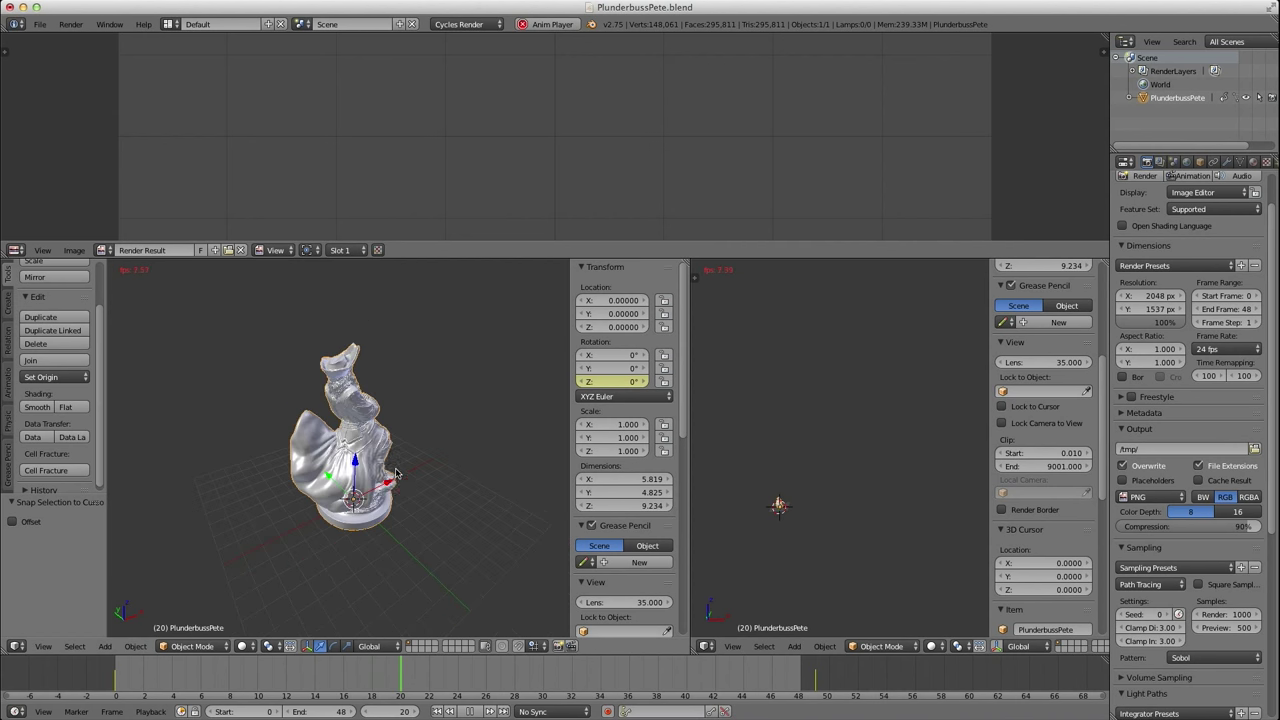
Show the larger 3D view in wireframe, frame the statue in the other 3D view, deselect it and stop playback.
key(z)
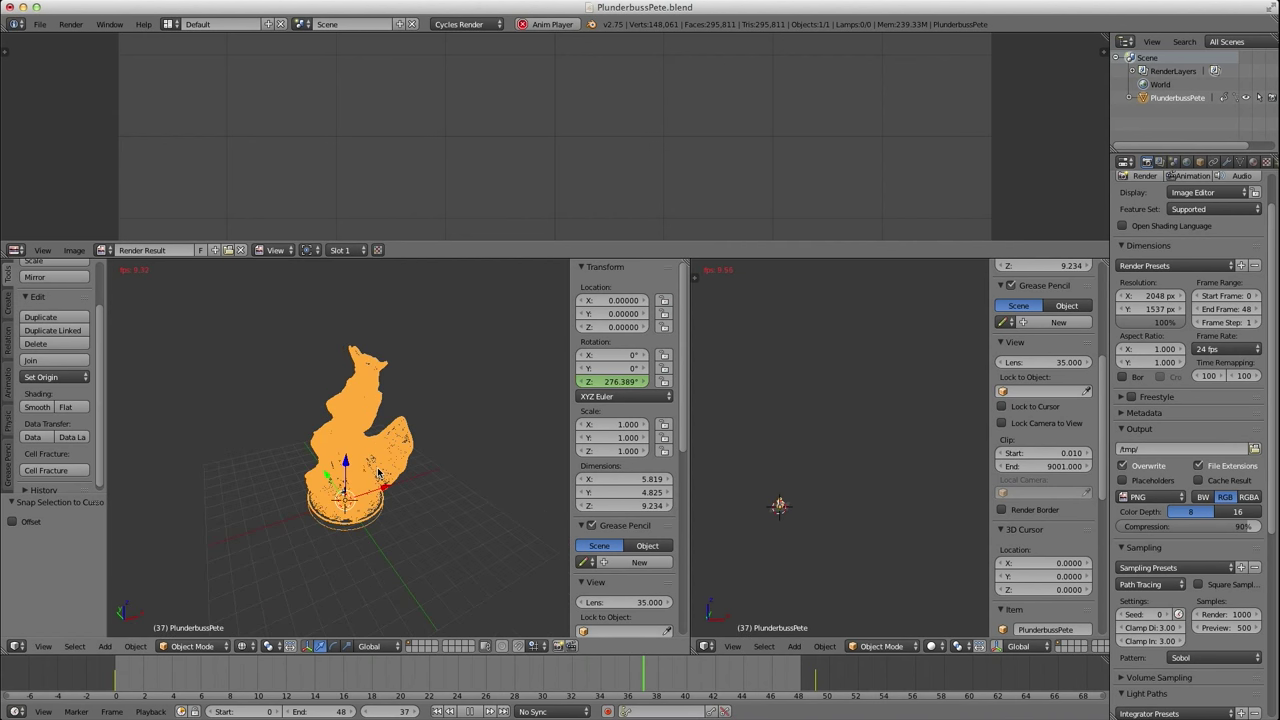
key(a)
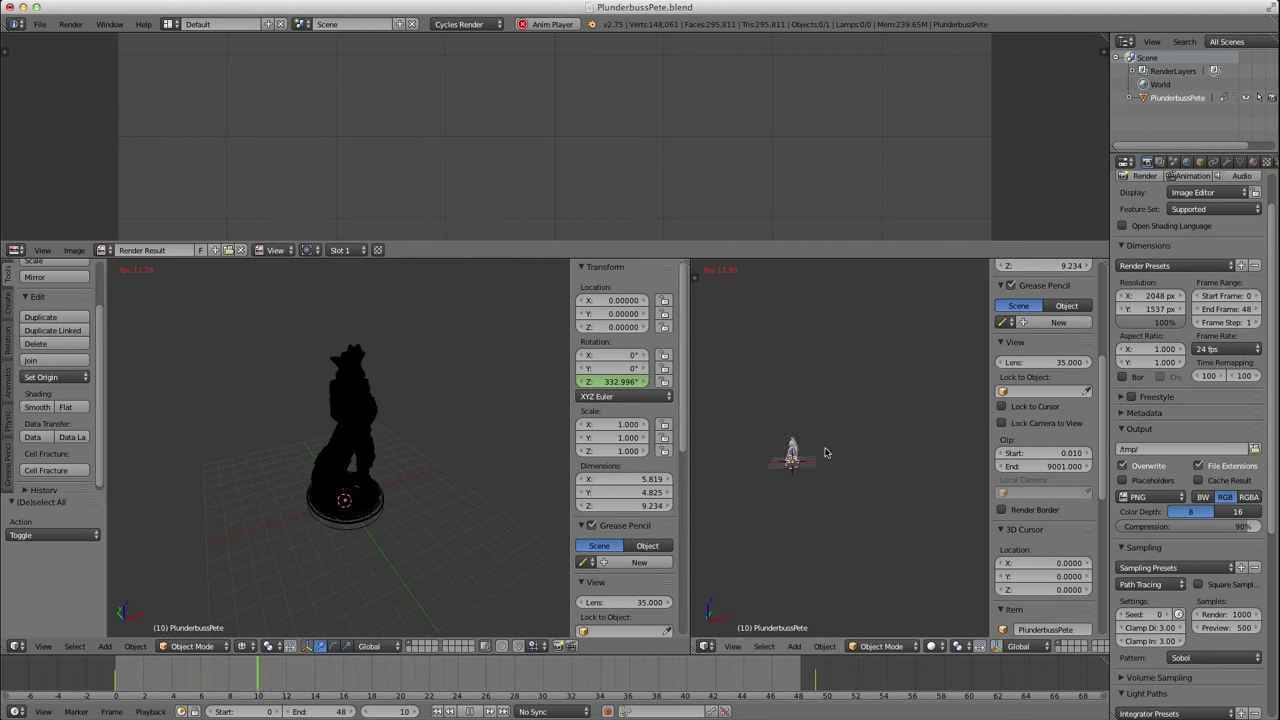
key(a)
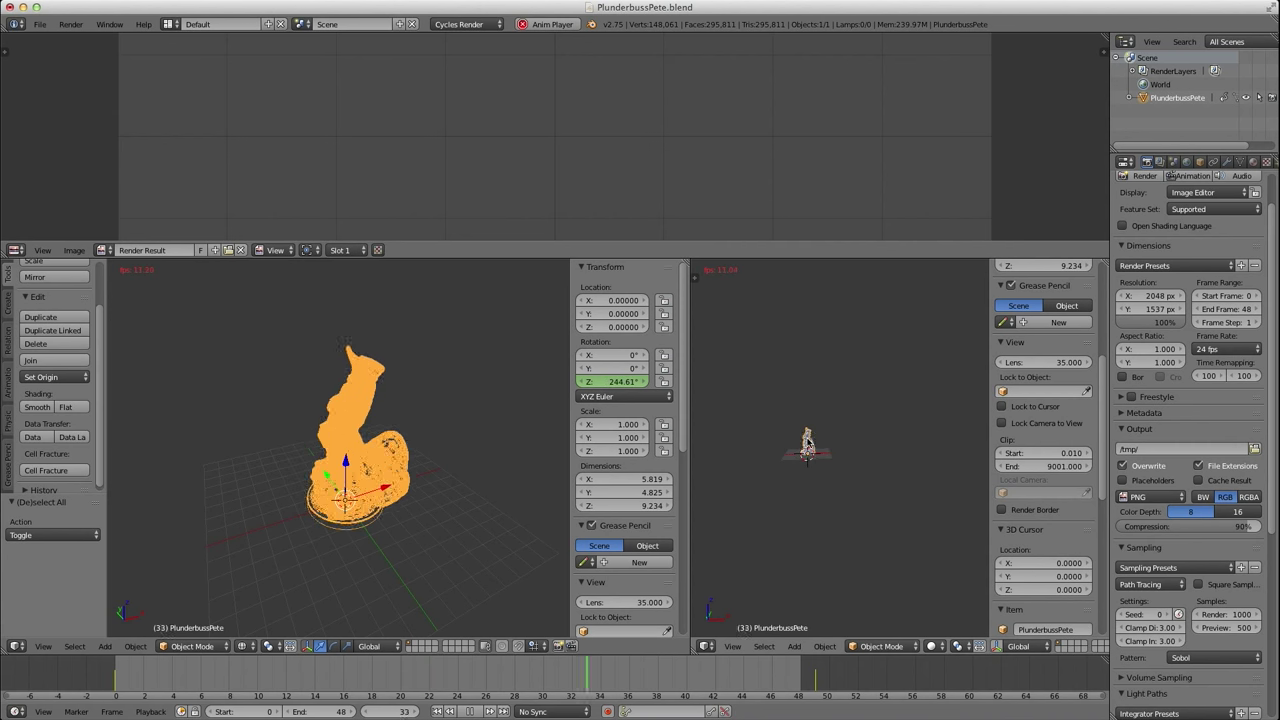
key(KP_Decimal)
key(a)
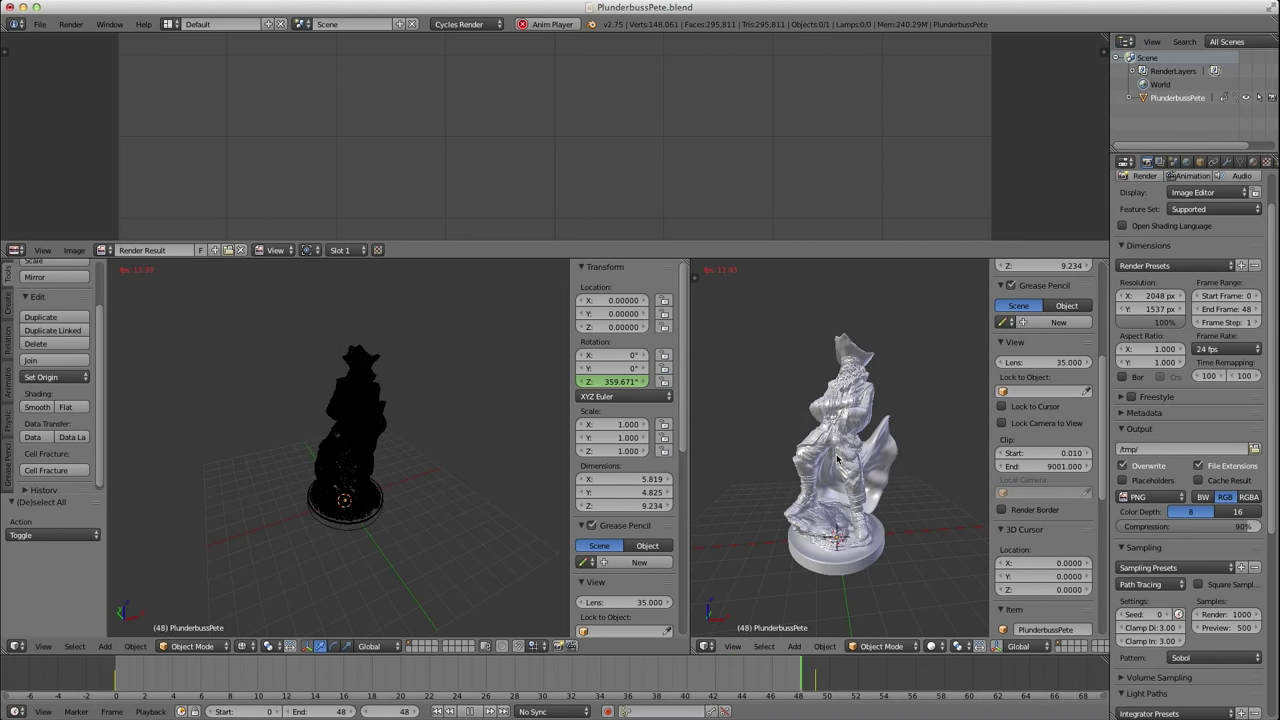
key(alt+a)
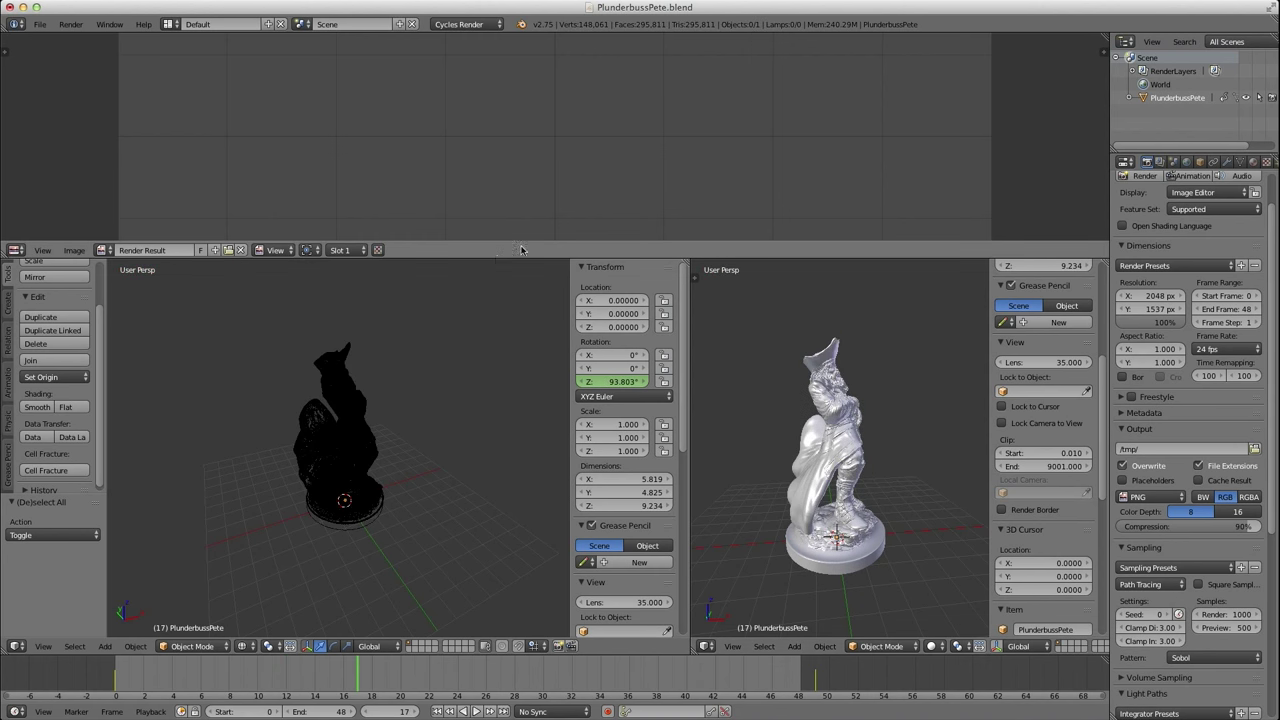
Enlarge the image editor area, turn it into a Graph Editor and display the statue's full Z Euler Rotation curve.
drag(500, 262, 504, 329)
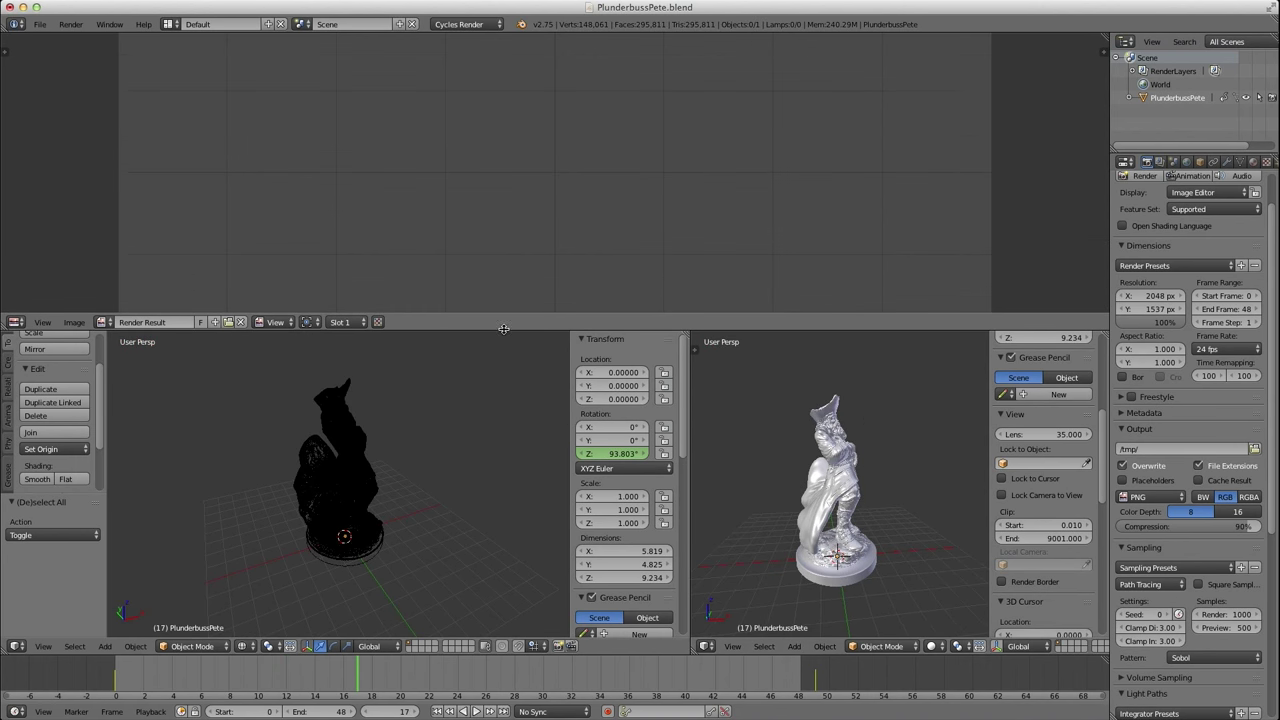
click(15, 322)
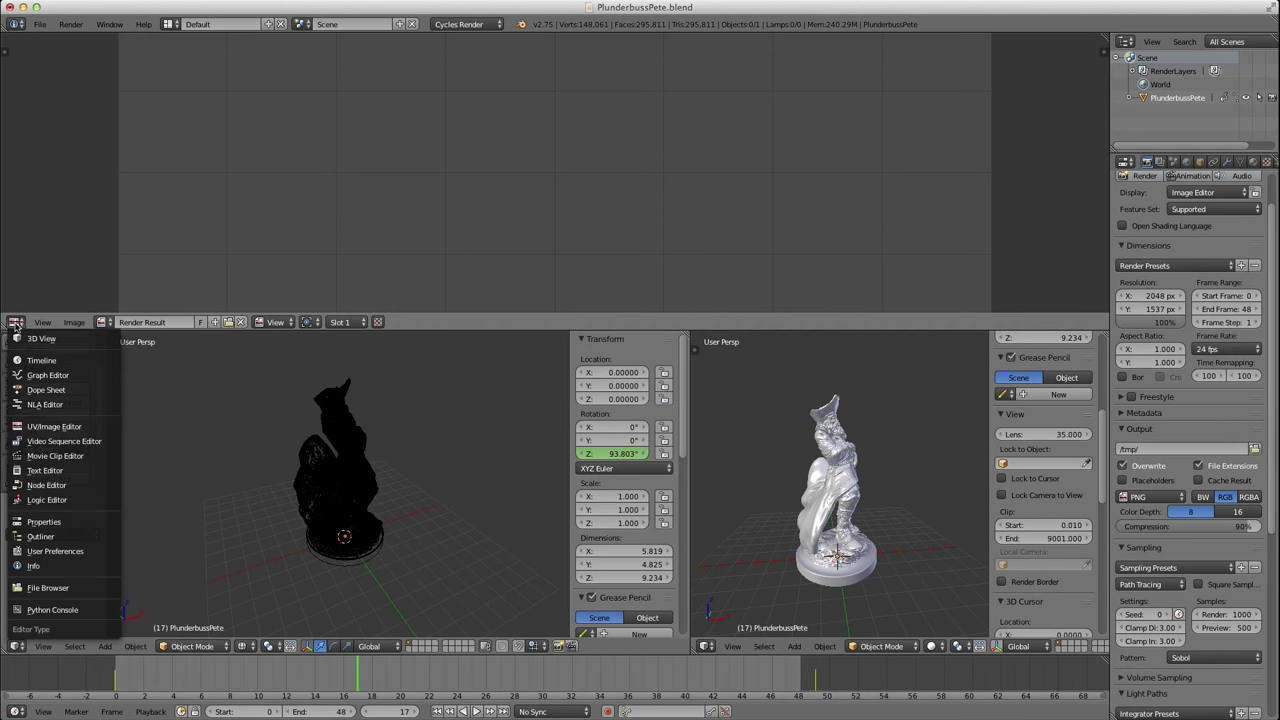
click(50, 375)
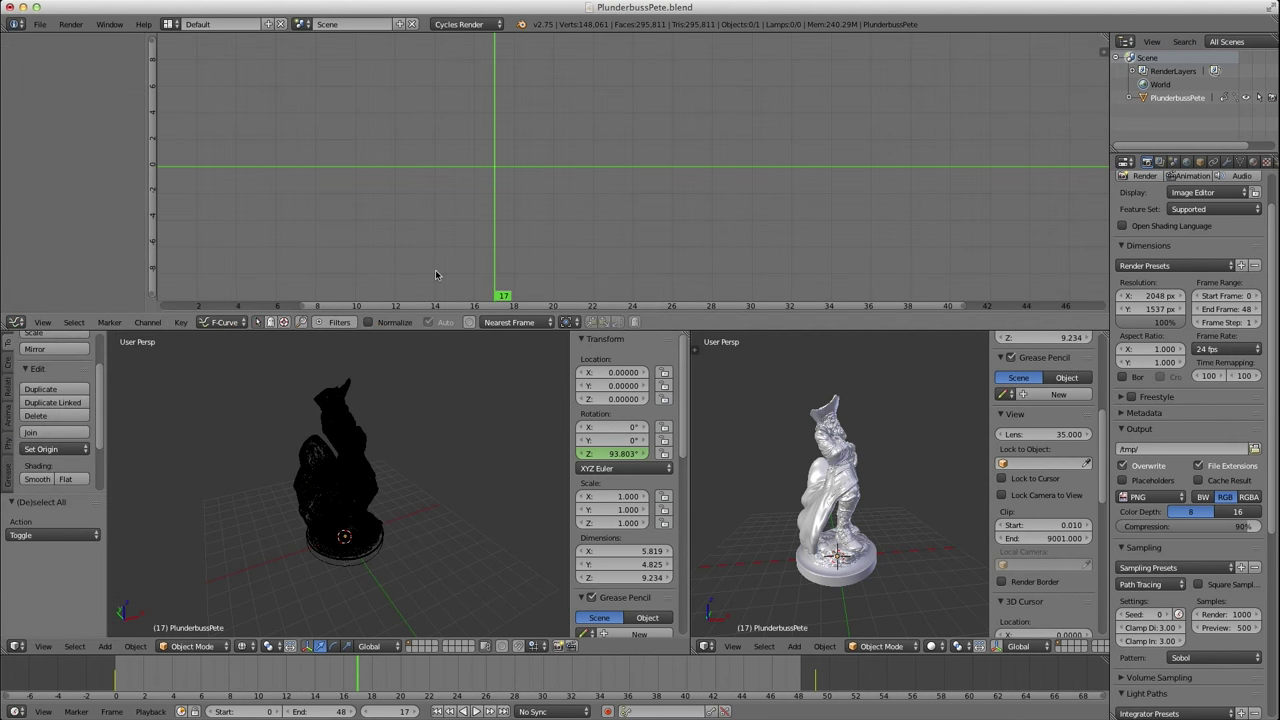
right_click(848, 470)
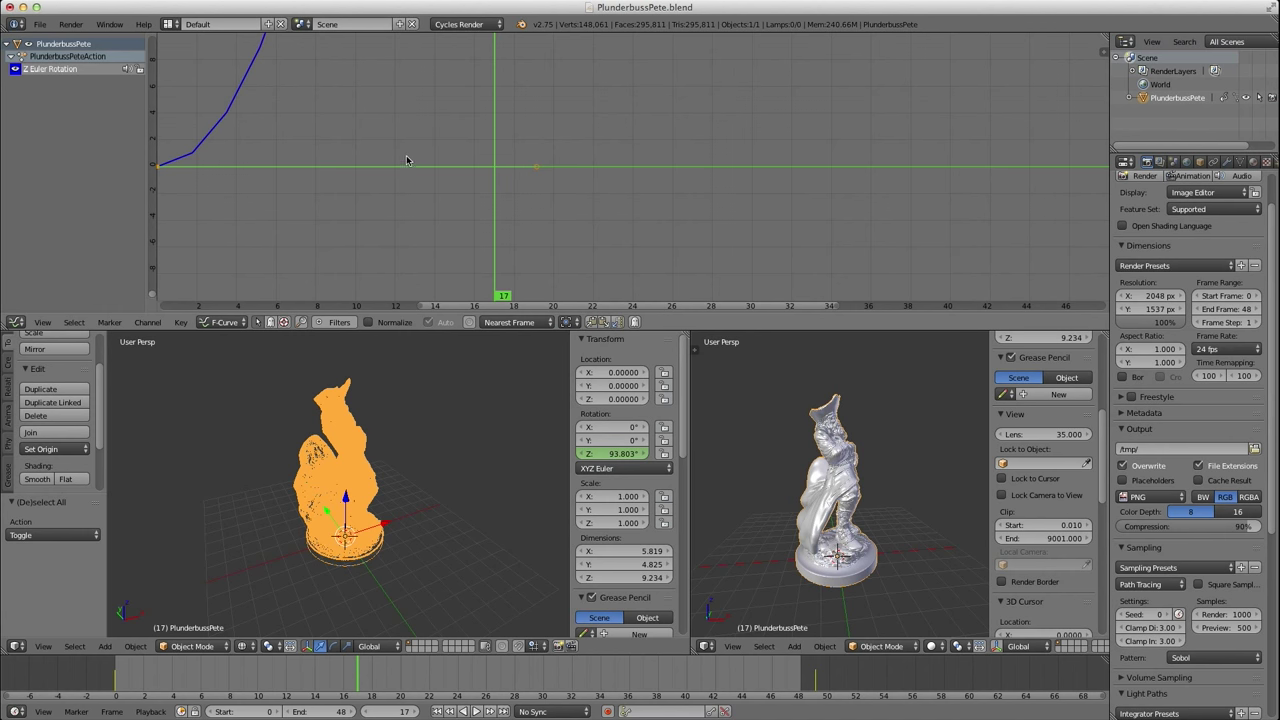
key(Home)
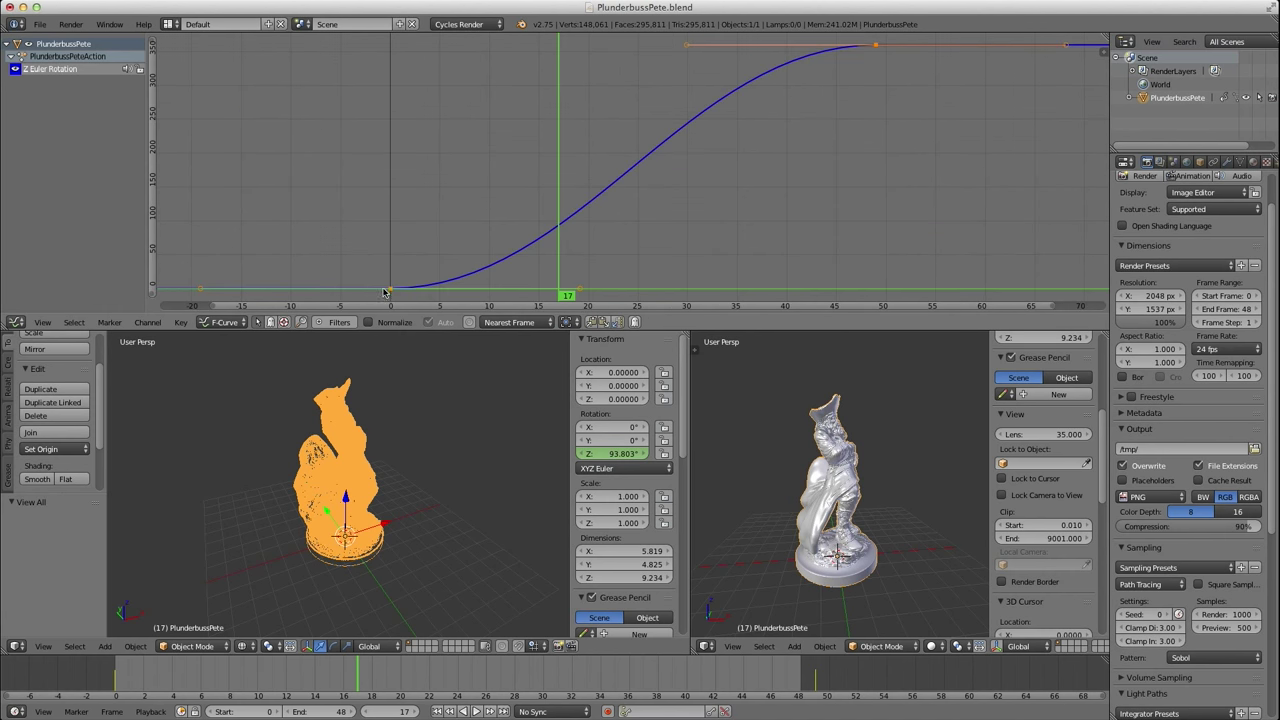
scroll(28, 67, down, 1)
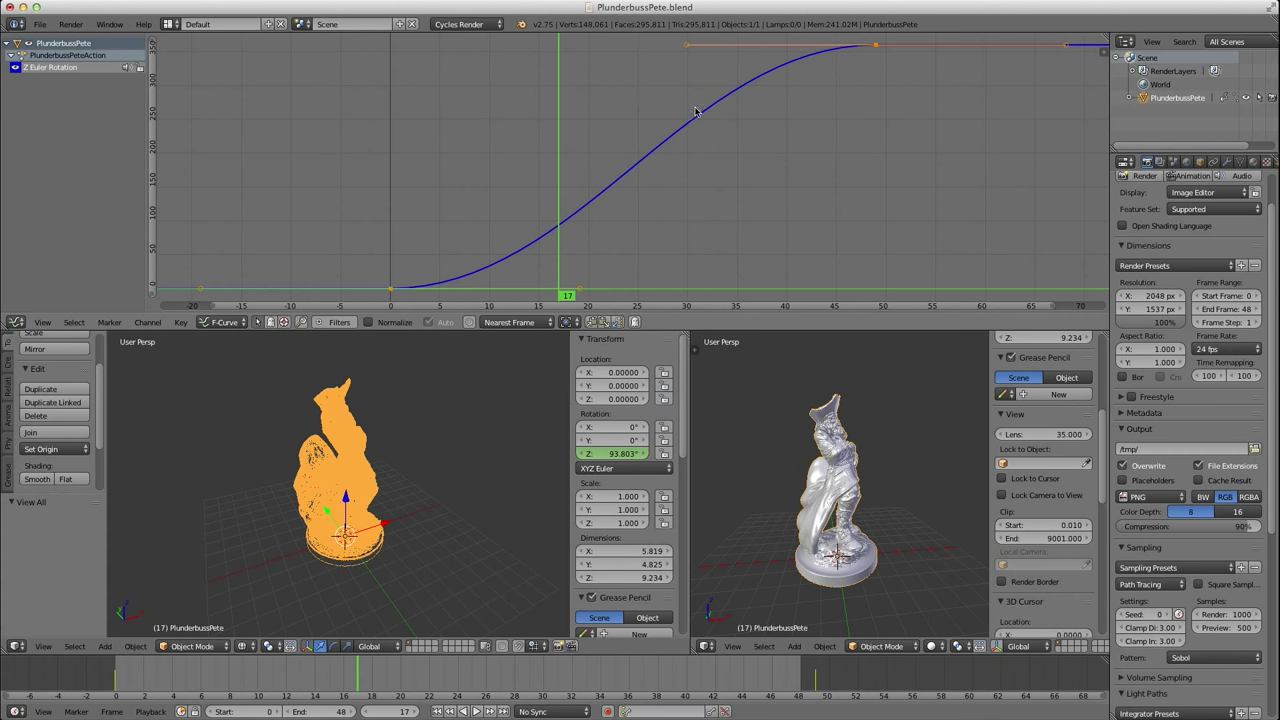
Select all keyframes of the Z Euler Rotation curve and set their handle type to Vector.
key(a)
key(a)
key(a)
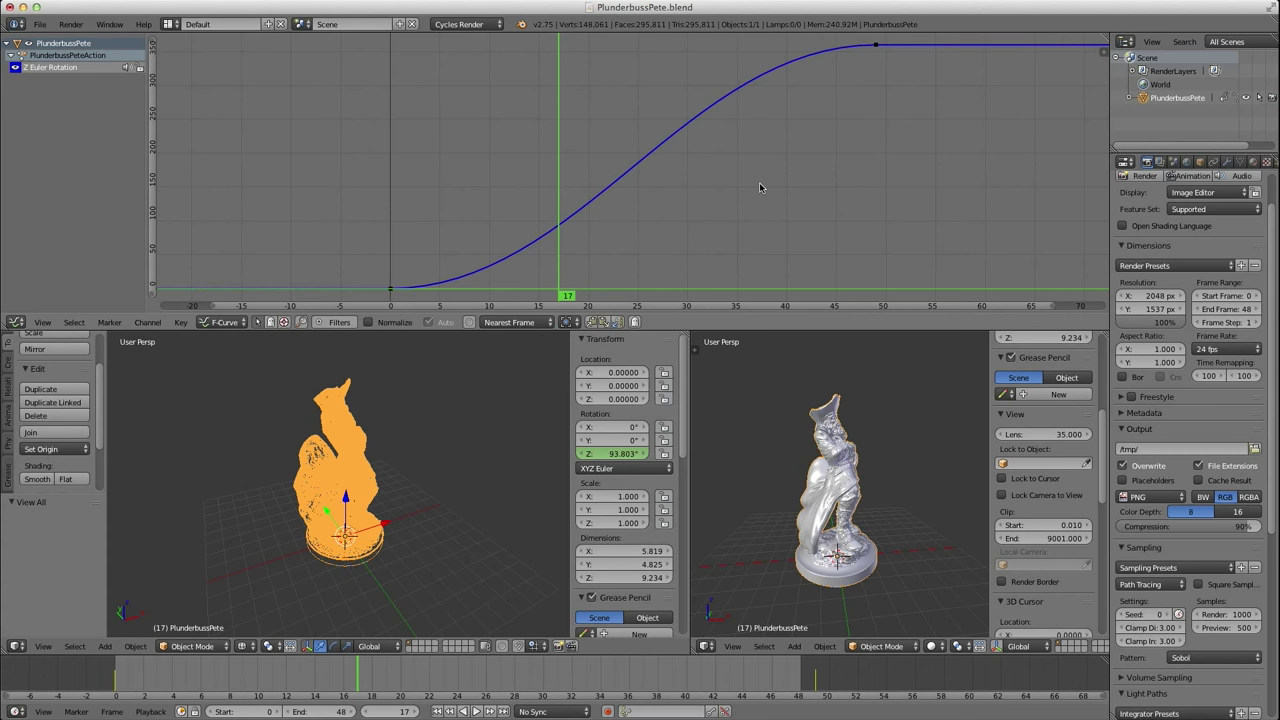
key(a)
key(a)
key(a)
key(a)
key(a)
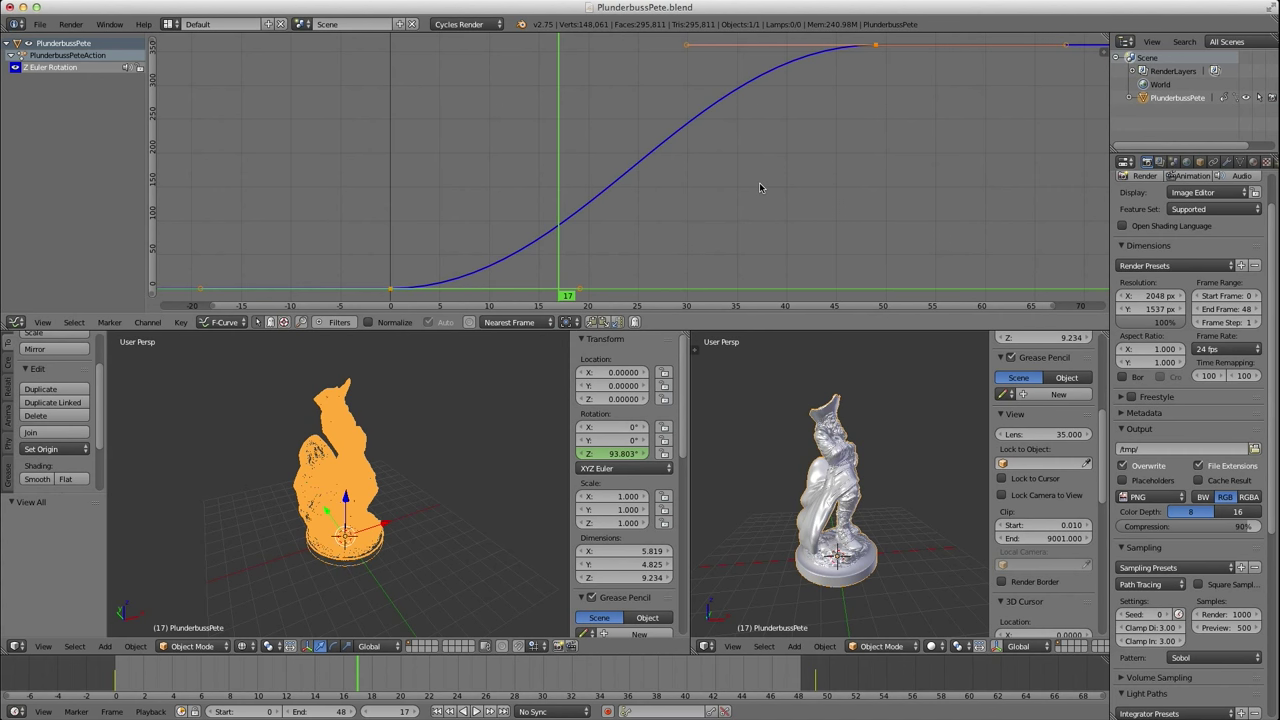
key(v)
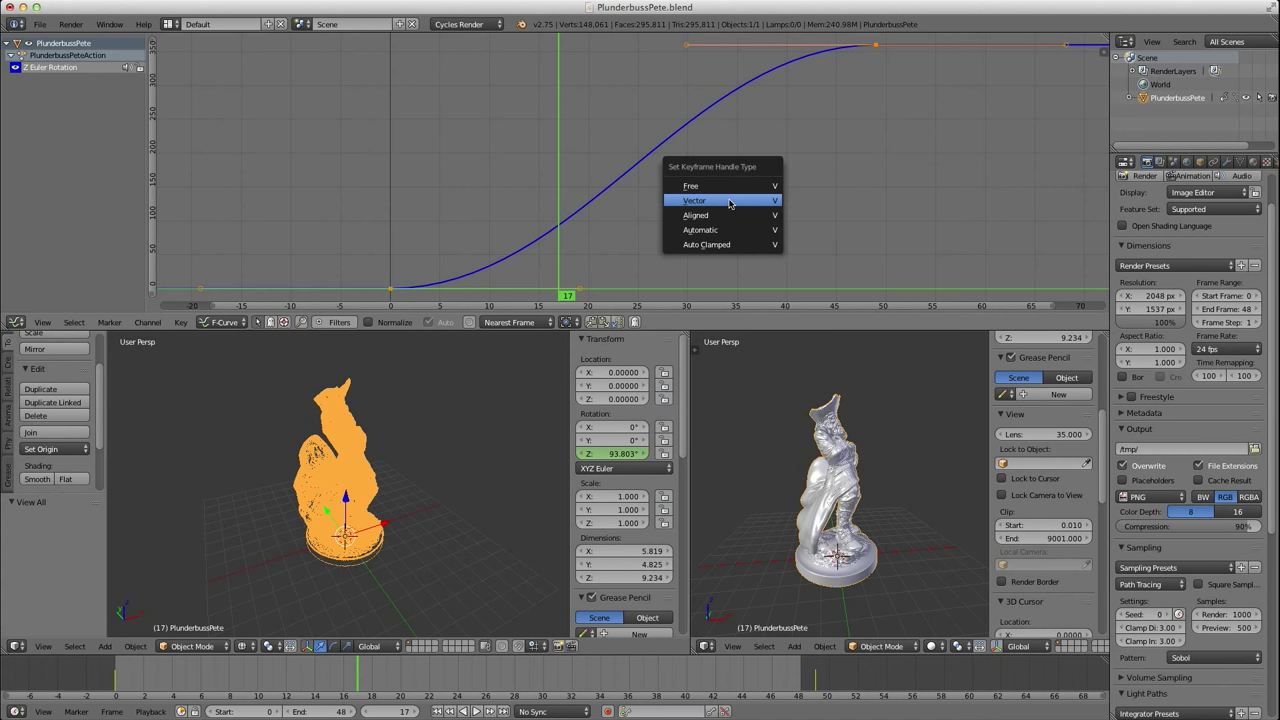
click(729, 201)
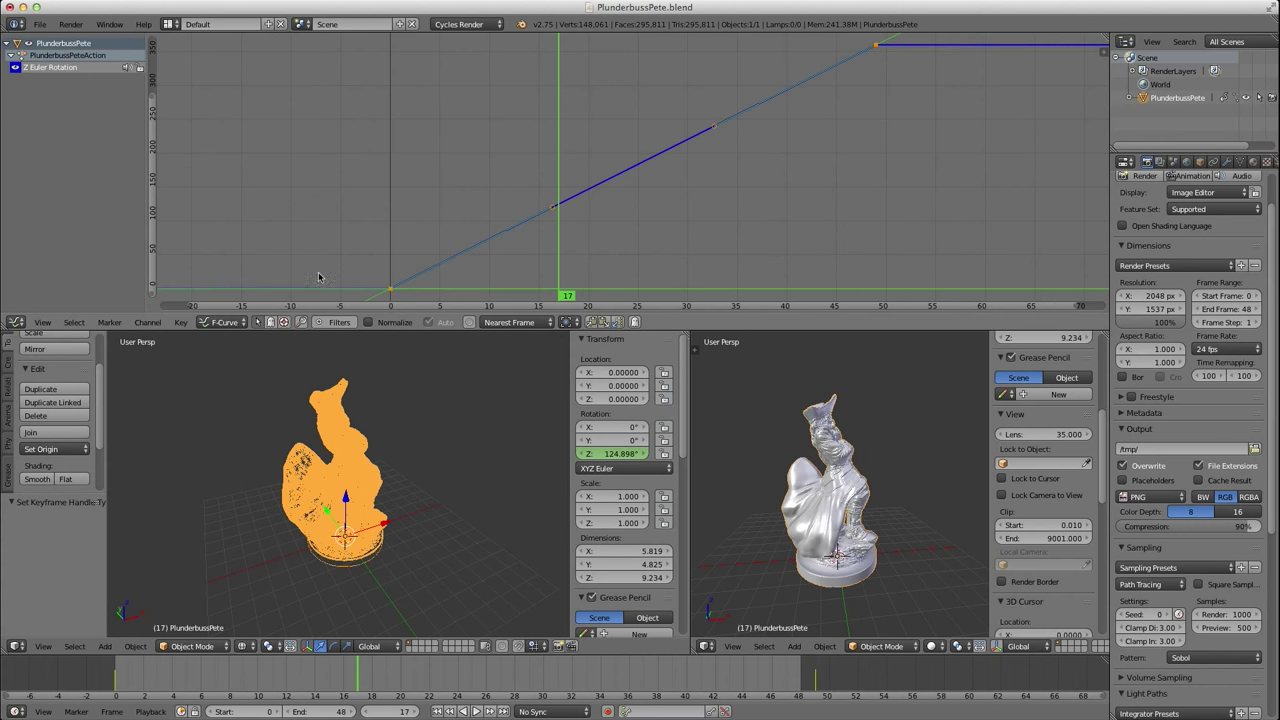
Deselect the keyframes and the statue, and play the animation to check that the rotation is even, stopping it when done.
key(a)
key(alt+a)
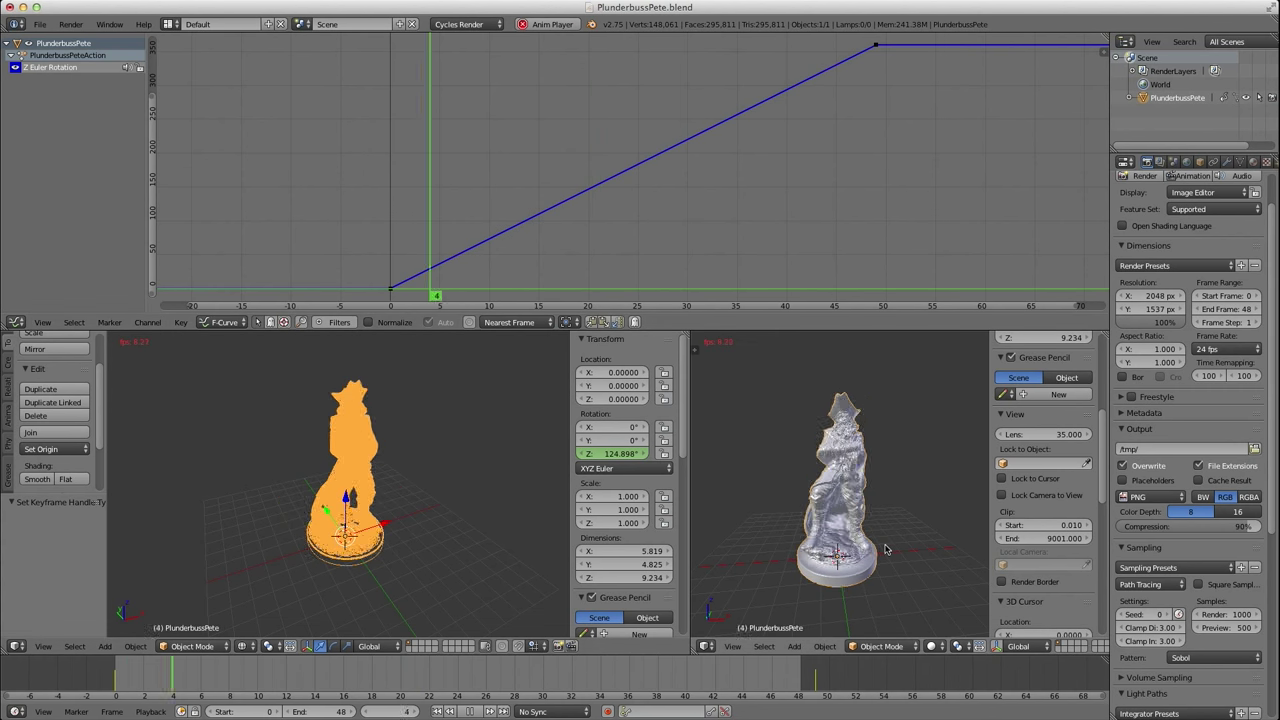
key(a)
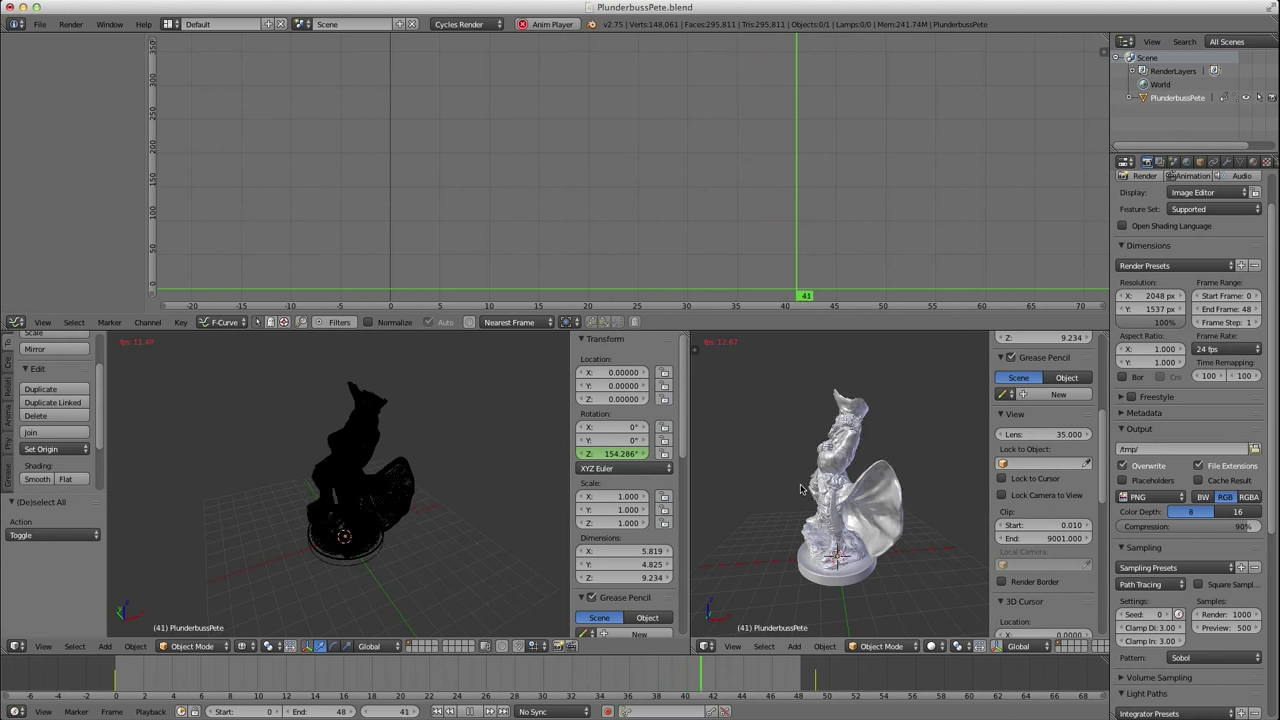
key(alt+a)
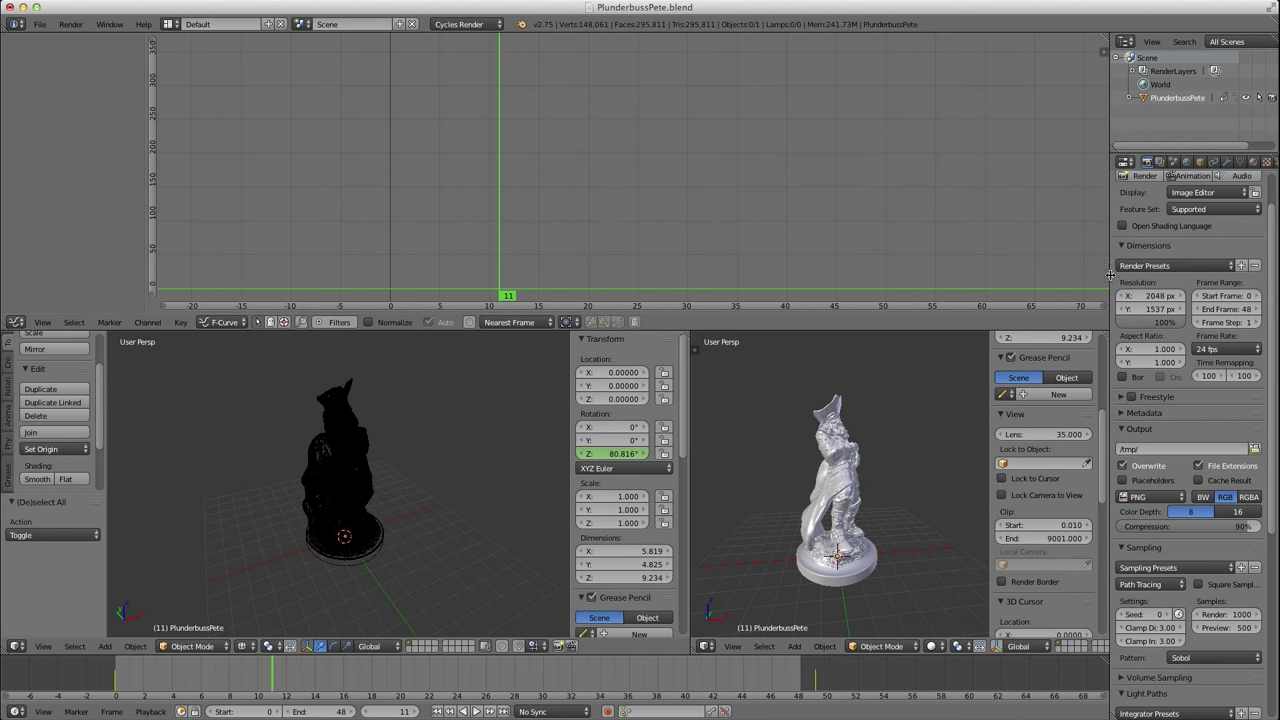
Widen the render settings area and set the render resolution to 1920 × 1080 px at 50% scale.
drag(1110, 275, 996, 275)
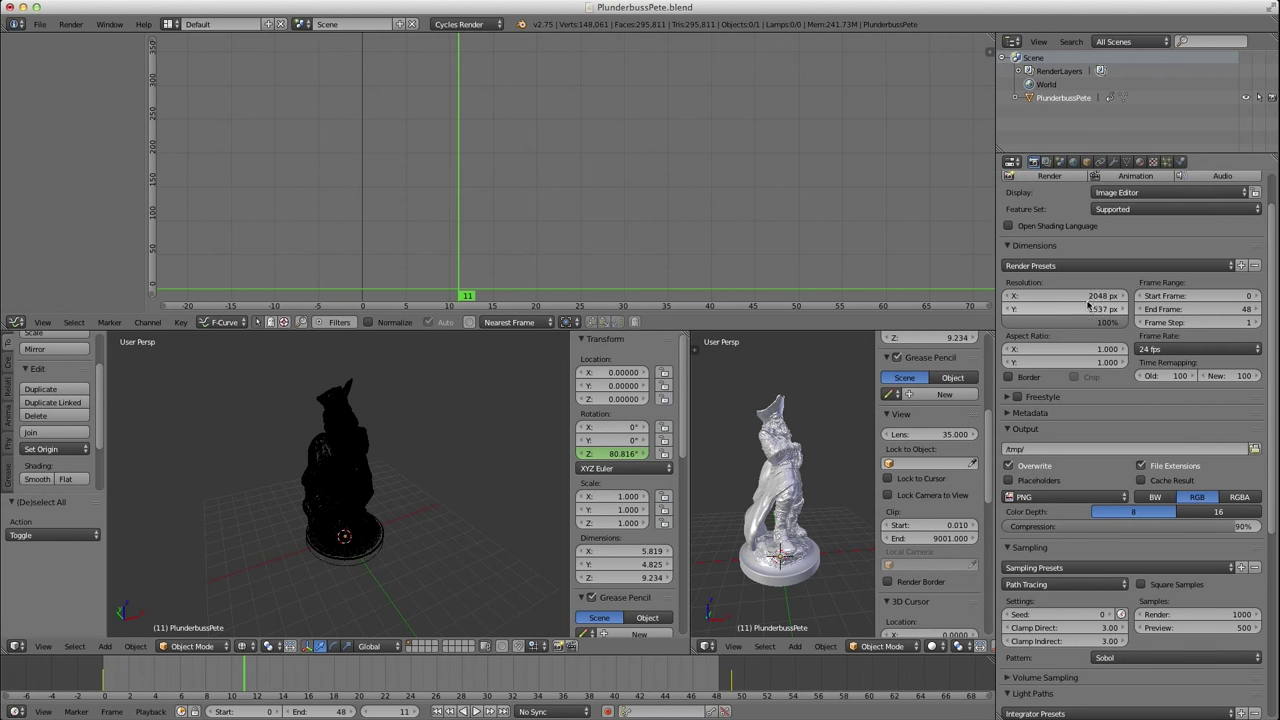
scroll(814, 445, down, 3)
scroll(802, 451, up, 2)
click(1047, 299)
text(1920)
key(Tab)
text(1080)
key(Return)
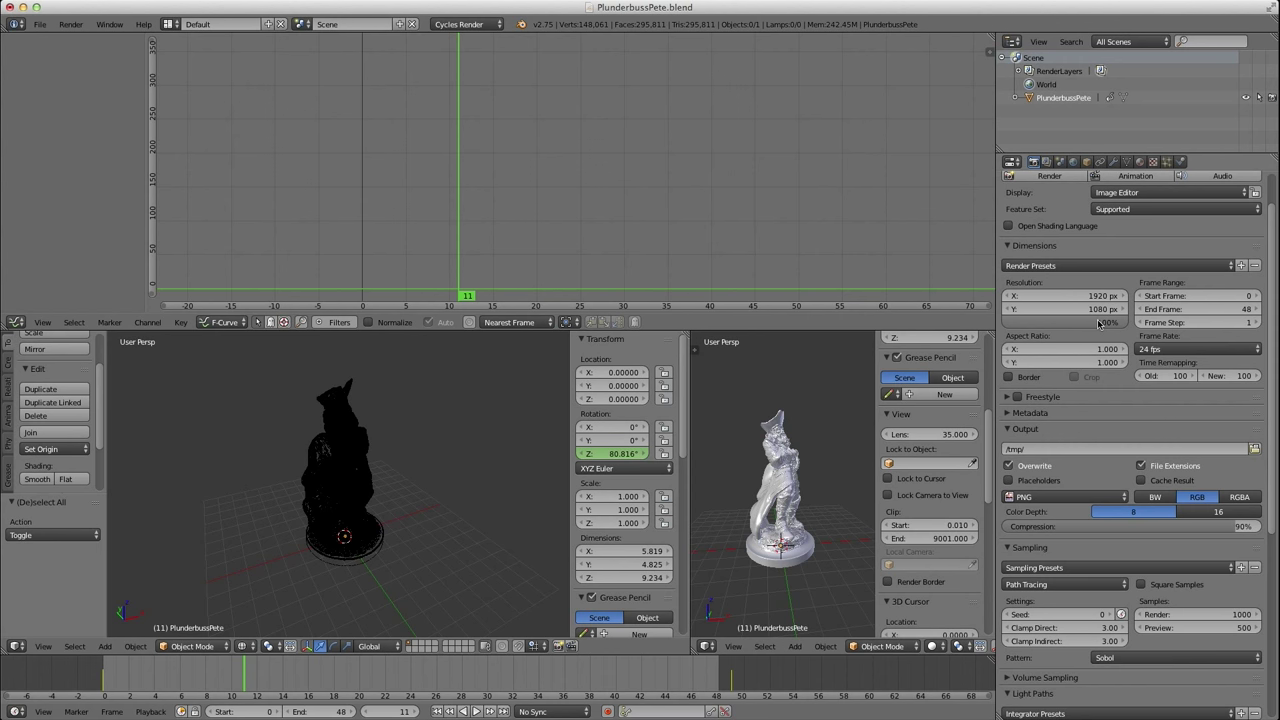
click(1098, 323)
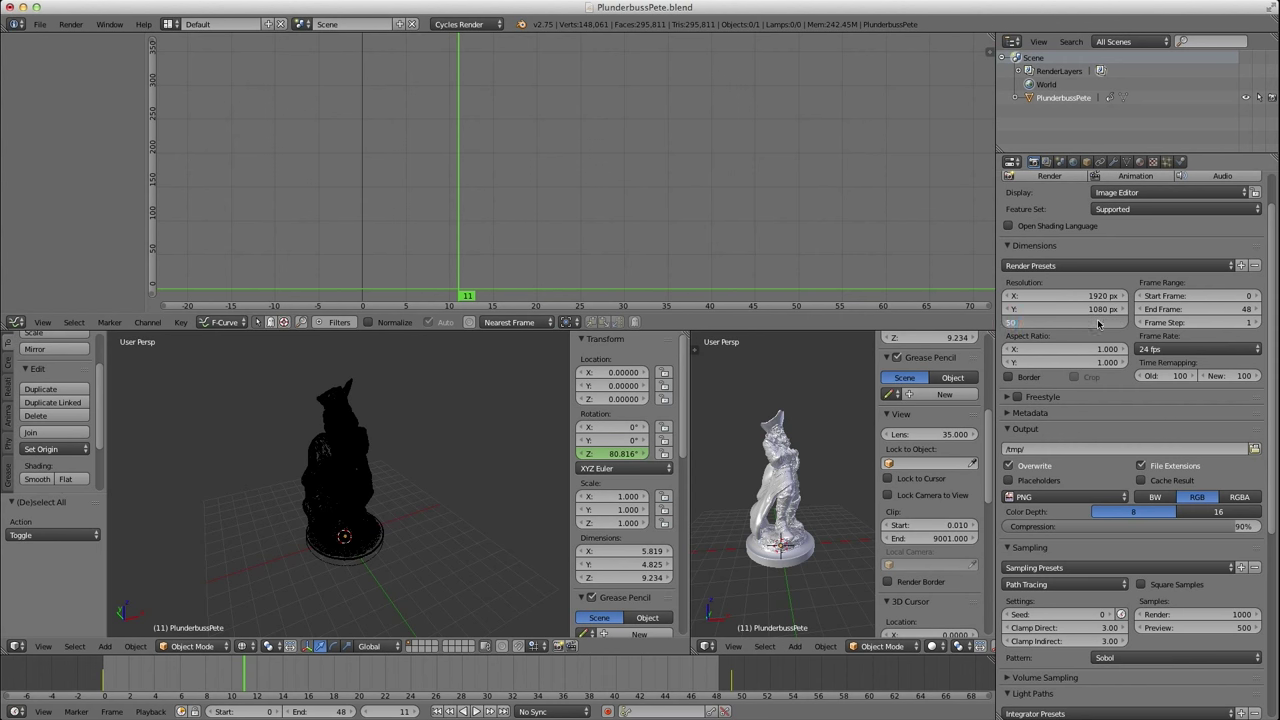
key(Return)
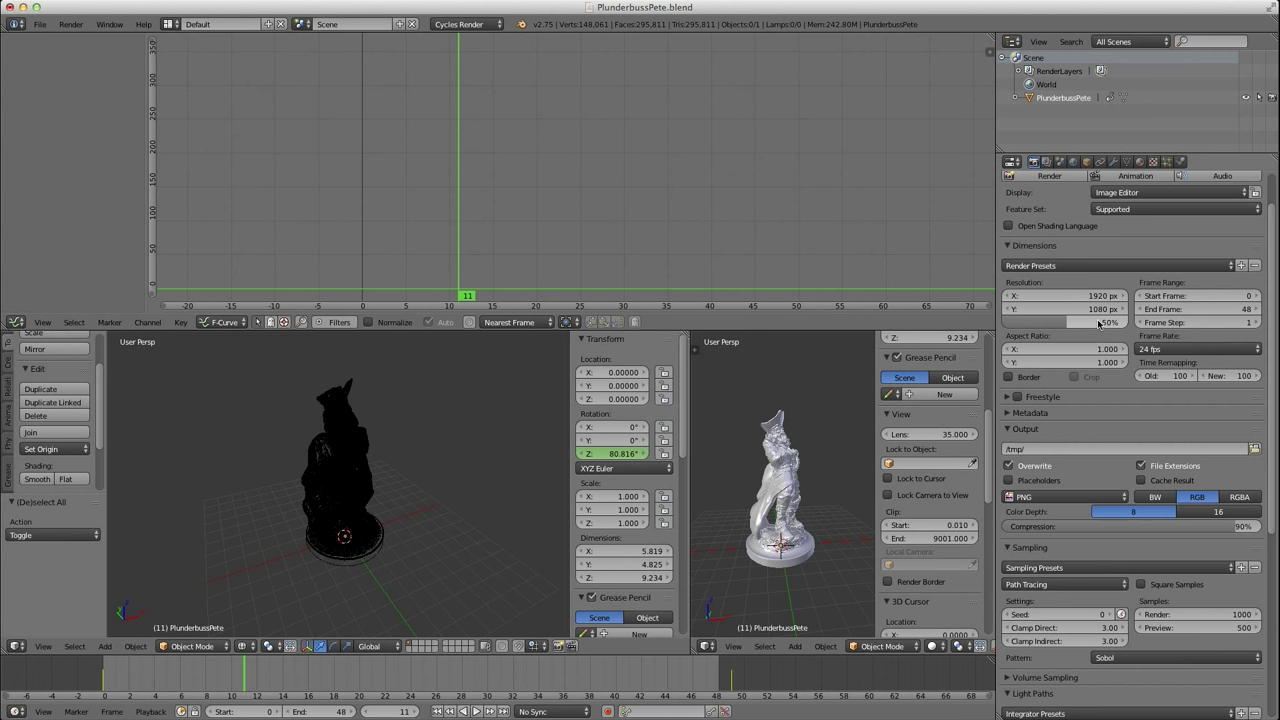
Set the render frame rate to 23.98 fps.
click(1182, 349)
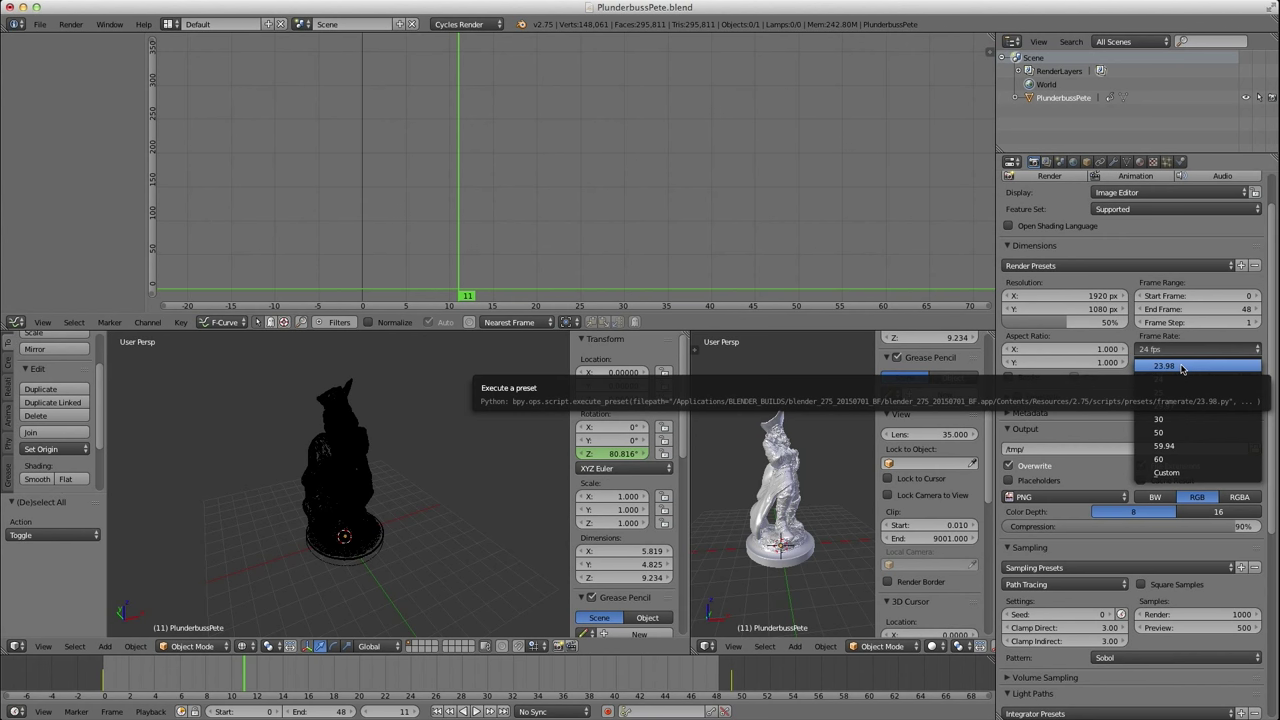
click(1177, 367)
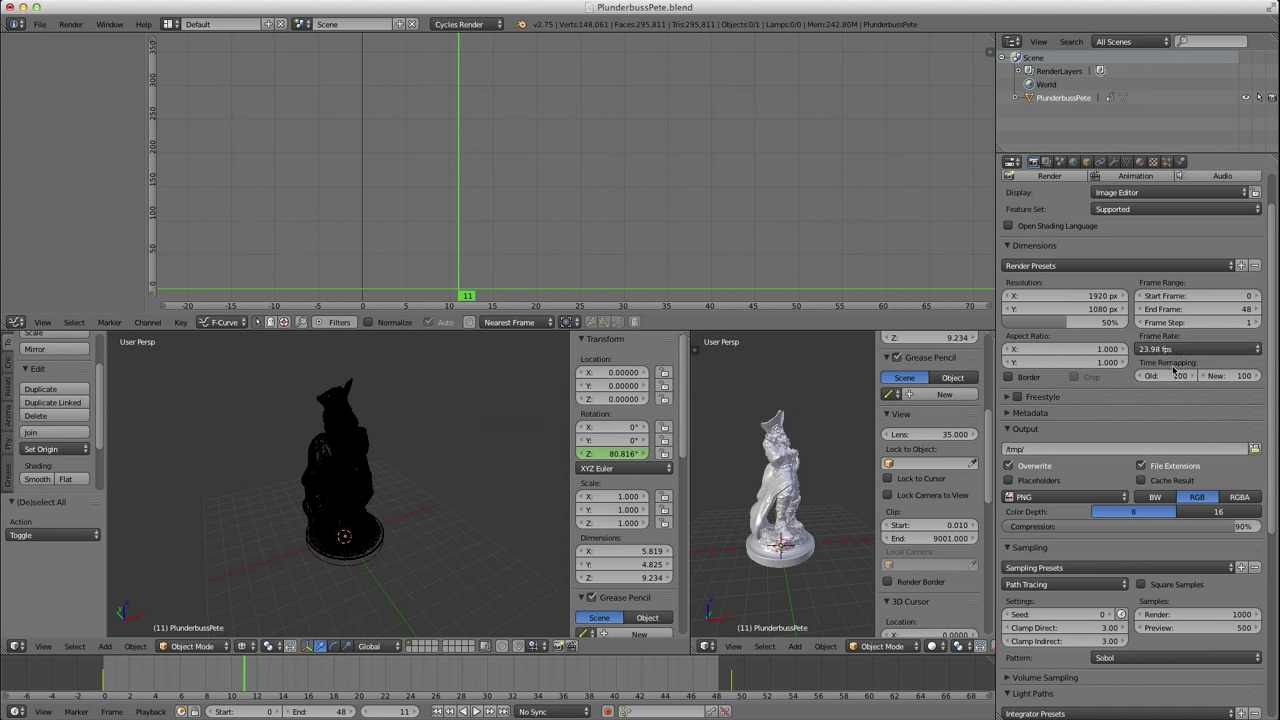
click(1155, 348)
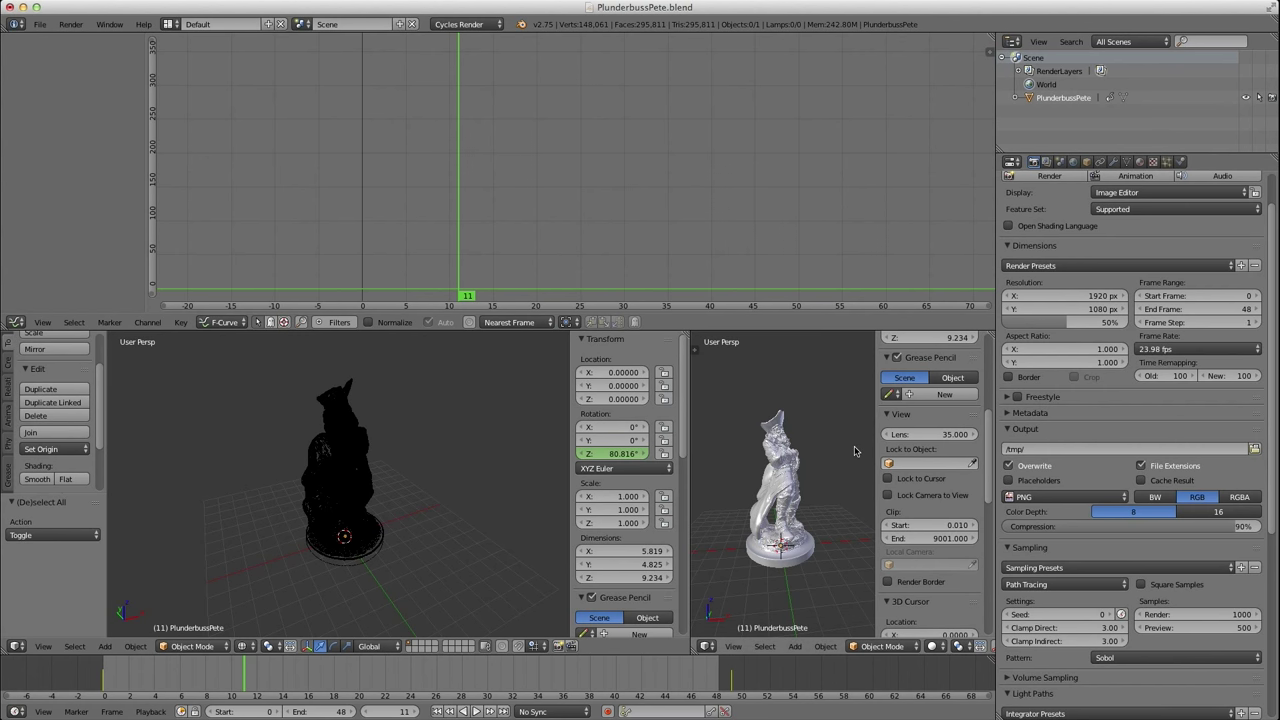
Add a plane mesh beneath the statue and scale it up to about 22.26 as a floor.
key(Home)
middle_drag(868, 543, 839, 540)
key(shift+a)
mouse_move(825, 516)
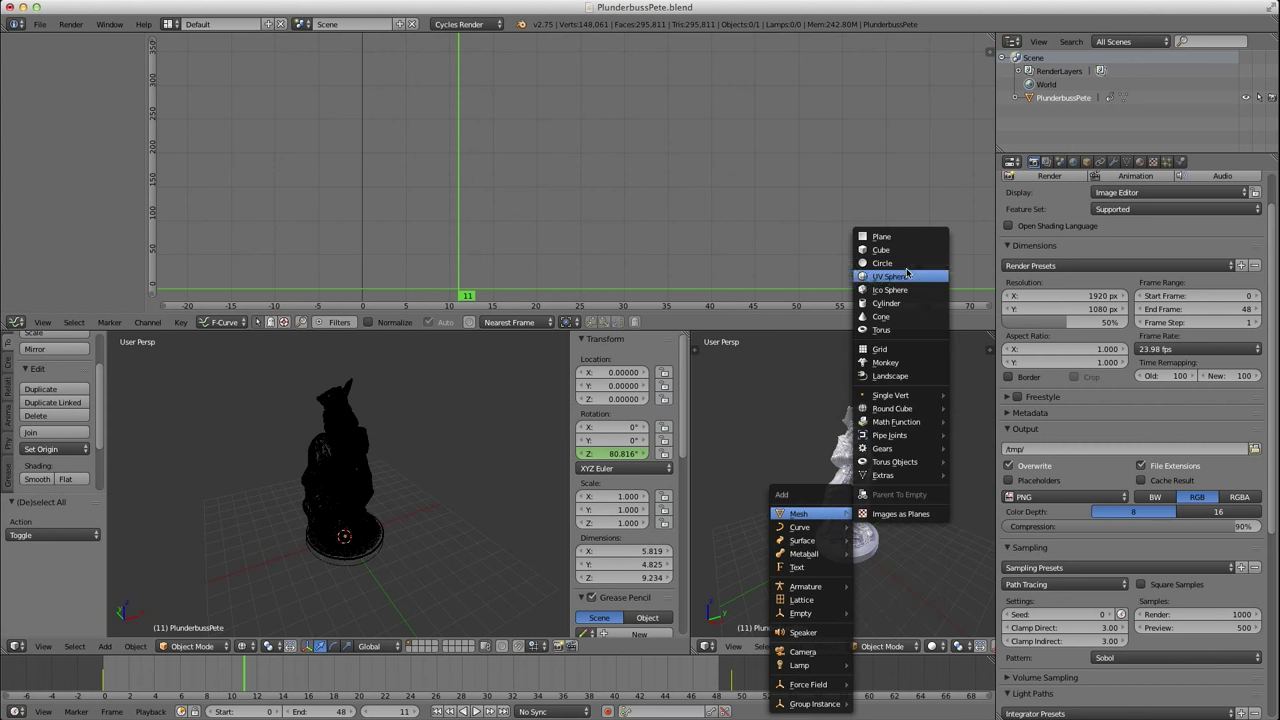
click(881, 236)
key(s)
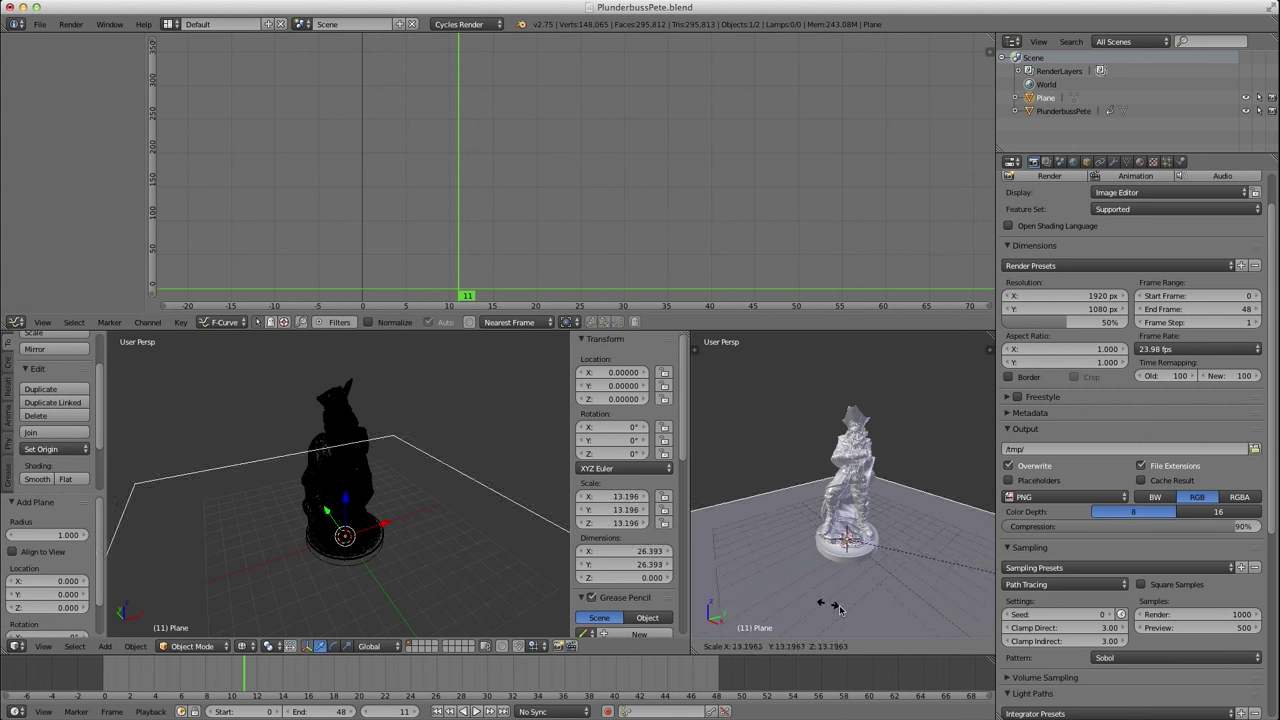
click(720, 616)
scroll(902, 546, down, 4)
middle_drag(901, 545, 822, 540)
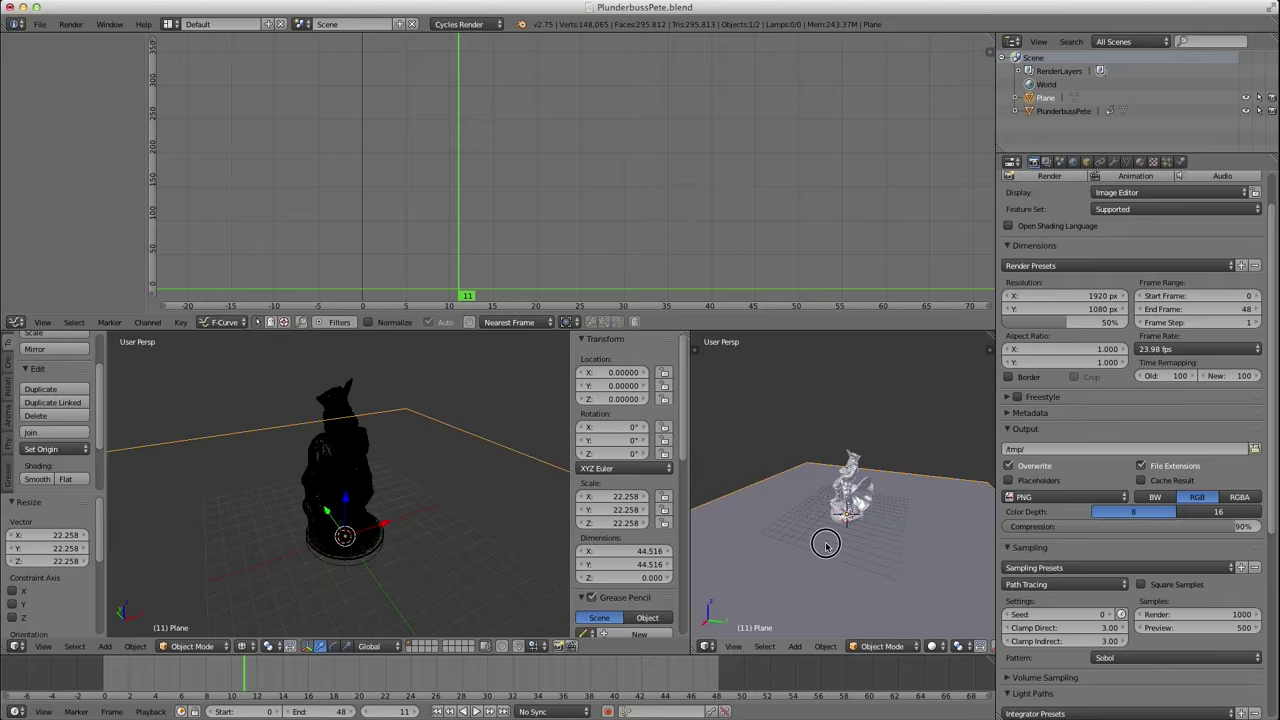
Widen the shaded 3D view and add a camera at the base of the statue.
drag(691, 530, 367, 501)
middle_drag(736, 510, 698, 477)
scroll(698, 476, up, 3)
key(shift+a)
mouse_move(662, 494)
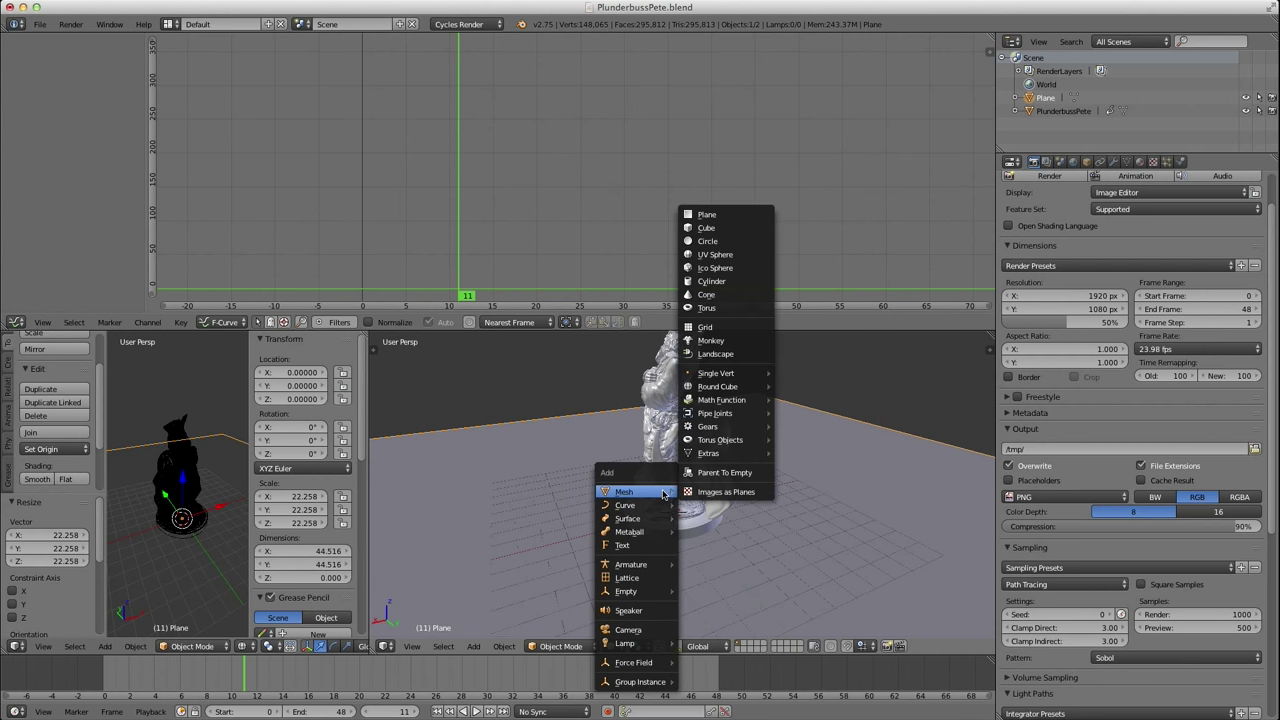
click(628, 629)
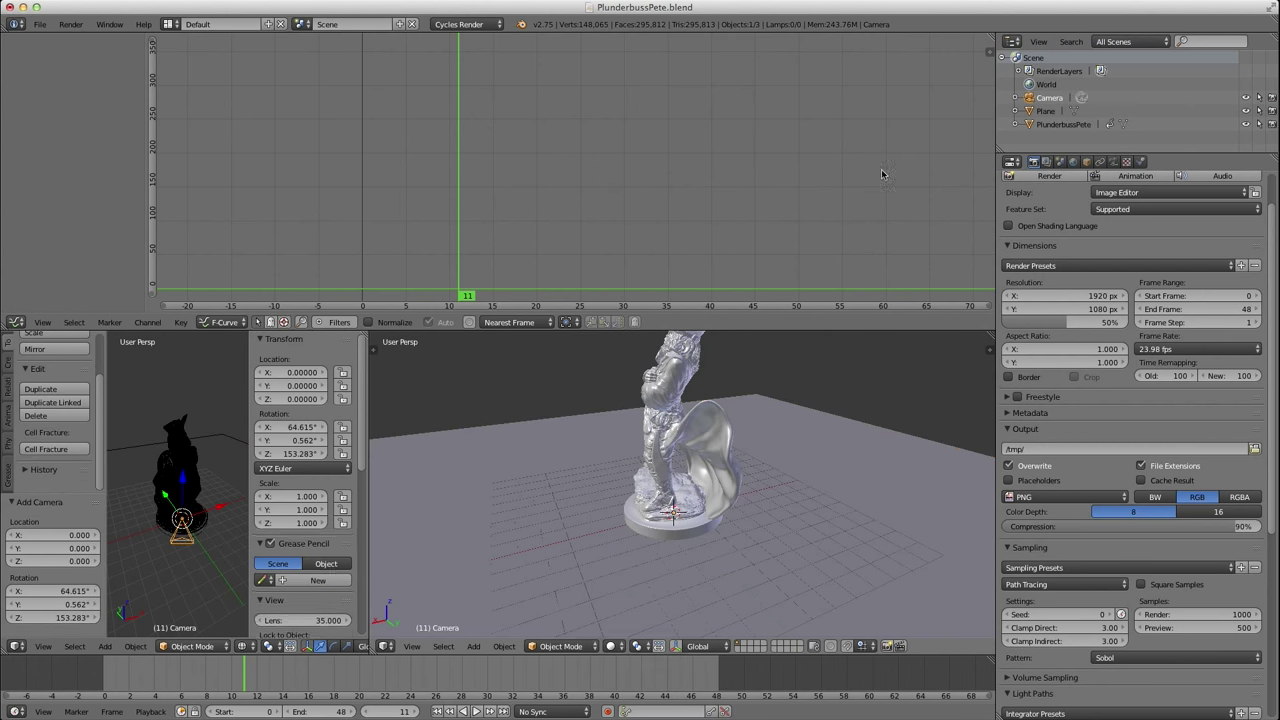
Switch the view to wireframe, show the object's transform values and clear the camera's rotation.
mouse_move(680, 510)
middle_down()
mouse_move(545, 481)
mouse_move(677, 492)
middle_up()
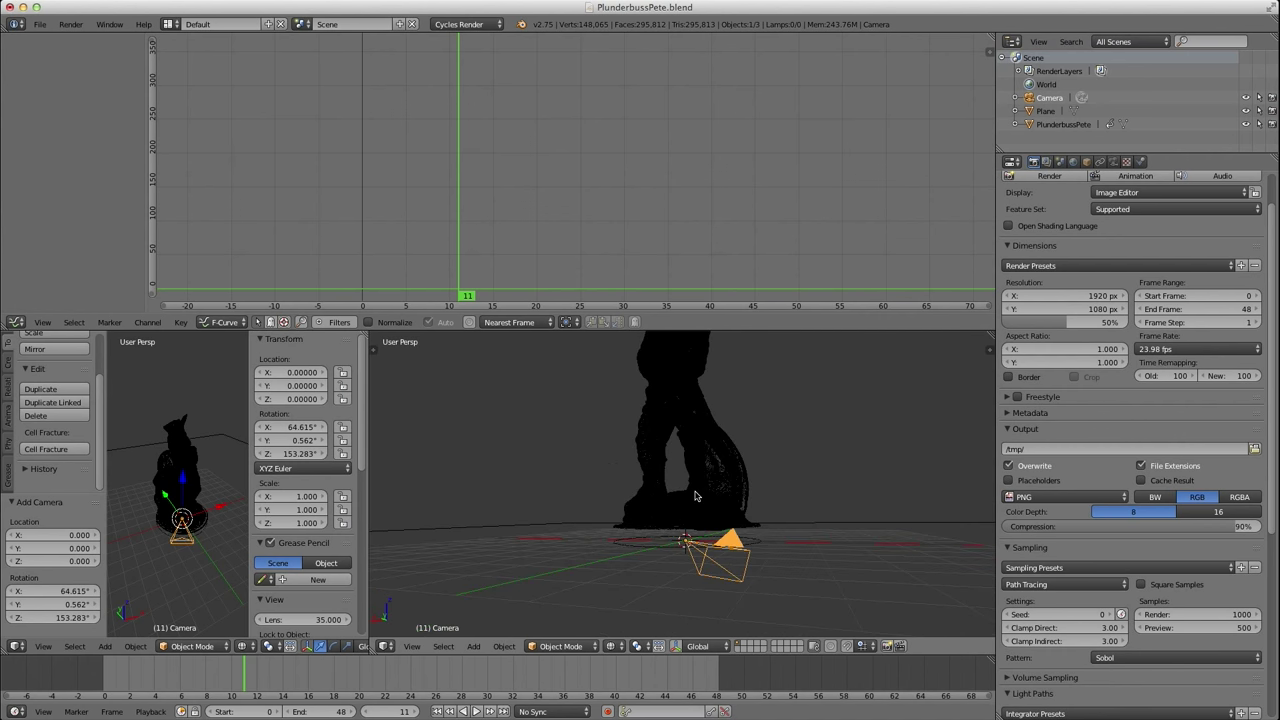
key(n)
scroll(937, 418, down, 5)
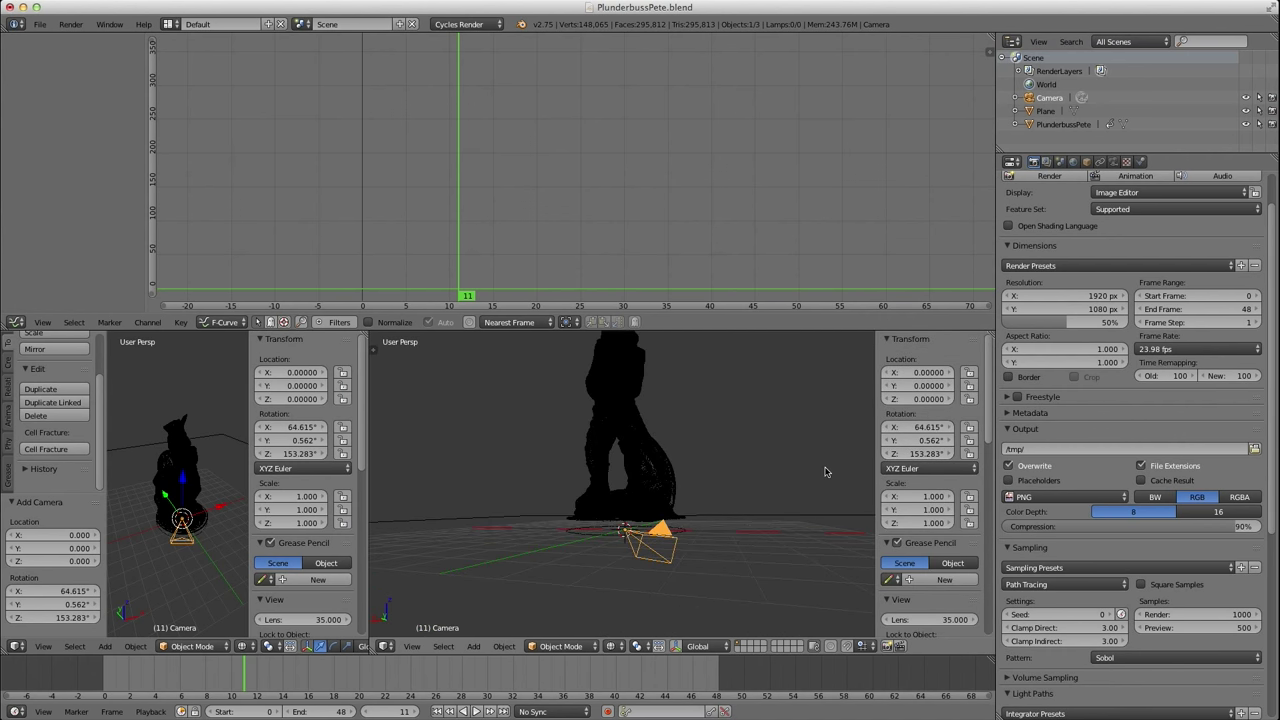
middle_drag(870, 470, 644, 569)
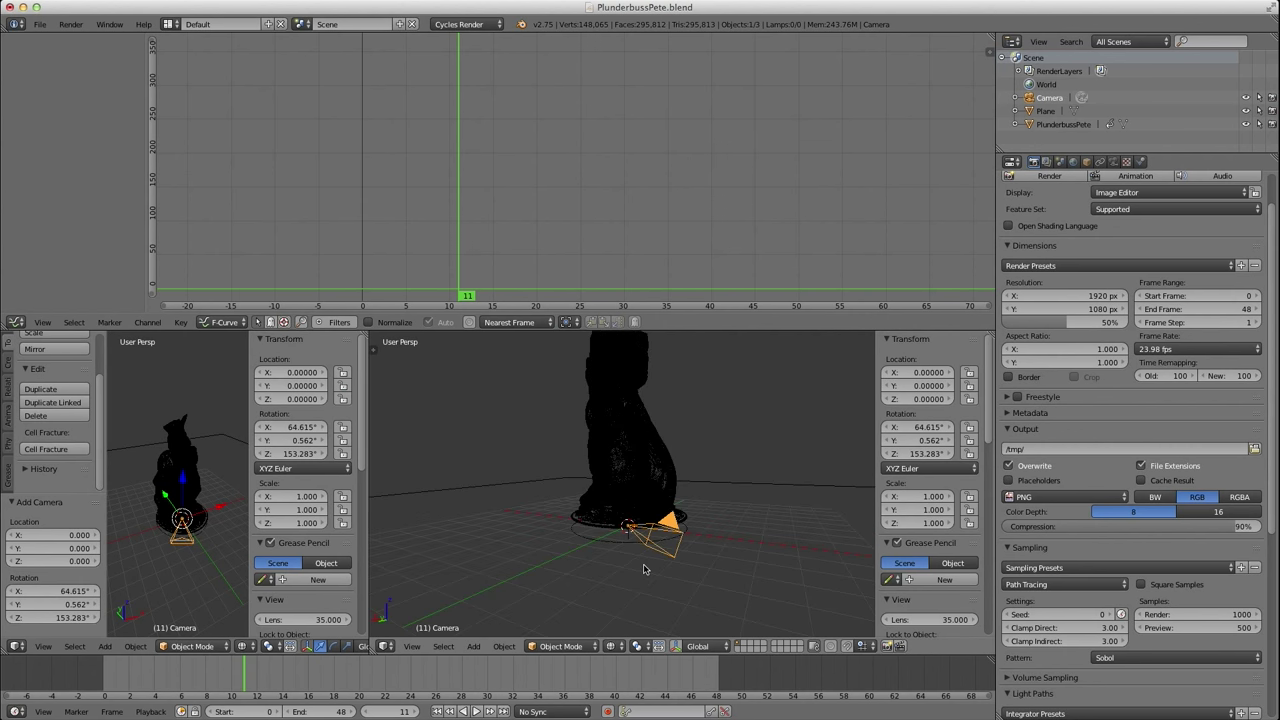
key(alt+r)
Show the transform manipulator and rotate the camera 90° around the global X axis.
middle_drag(644, 569, 731, 568)
key(ctrl+space)
middle_drag(638, 560, 594, 567)
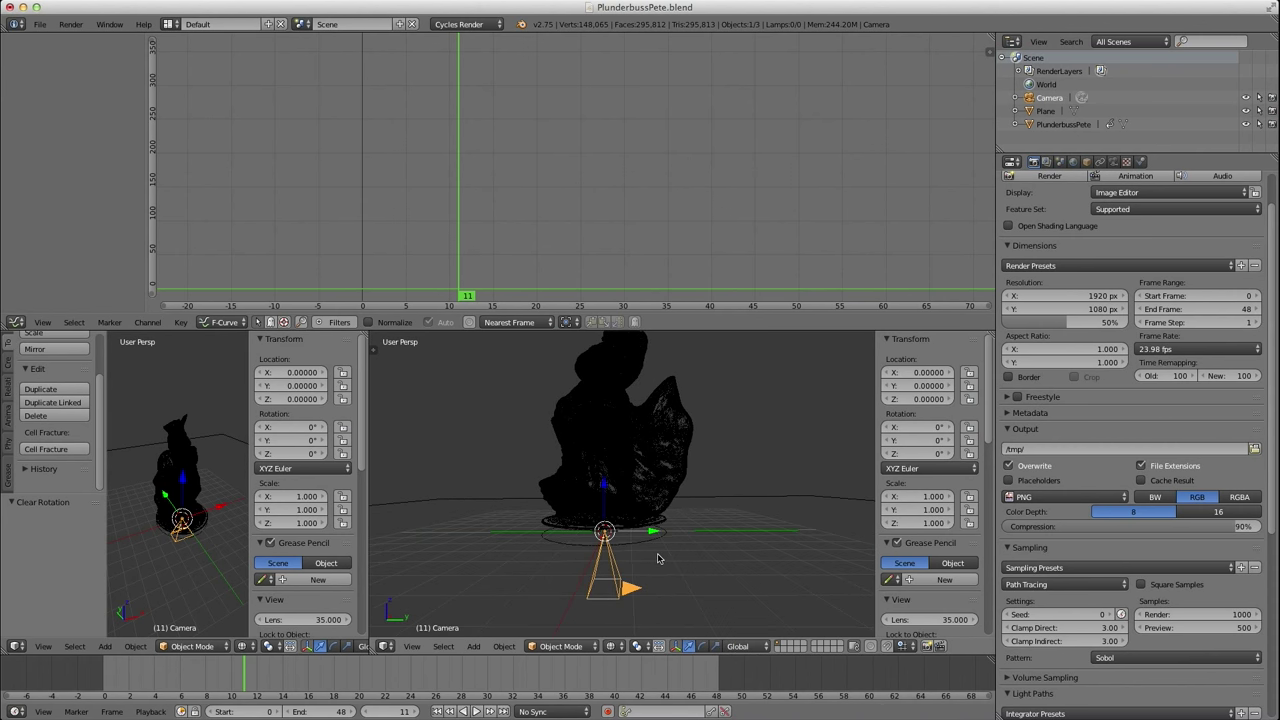
text(r)
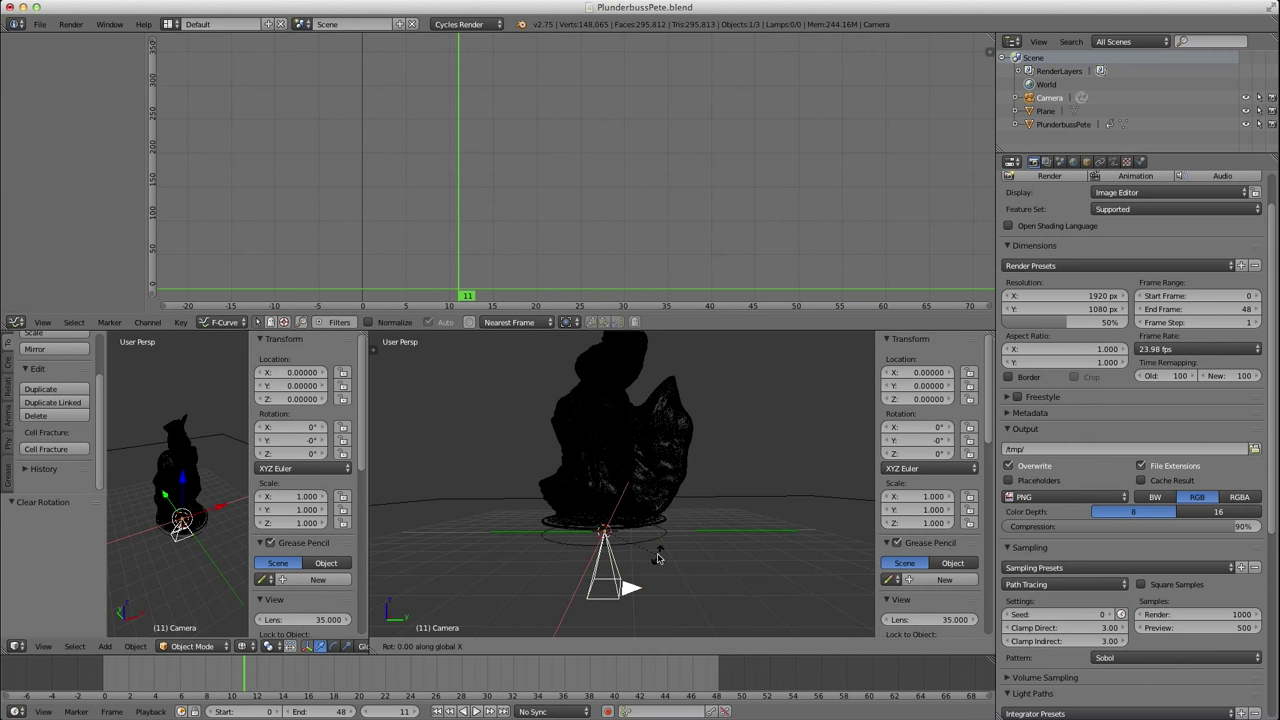
text(x90)
key(Return)
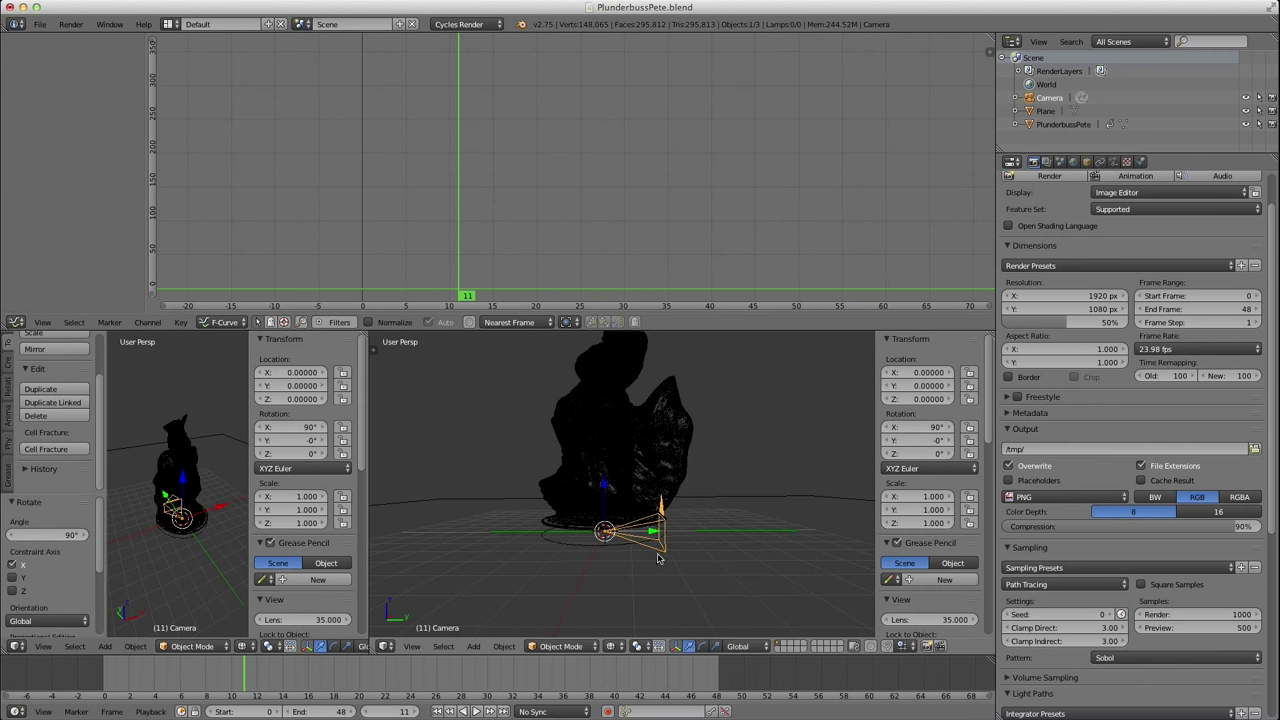
Move the camera back from the statue along Y to about -10.31 and even out the two 3D views.
middle_drag(645, 544, 629, 541)
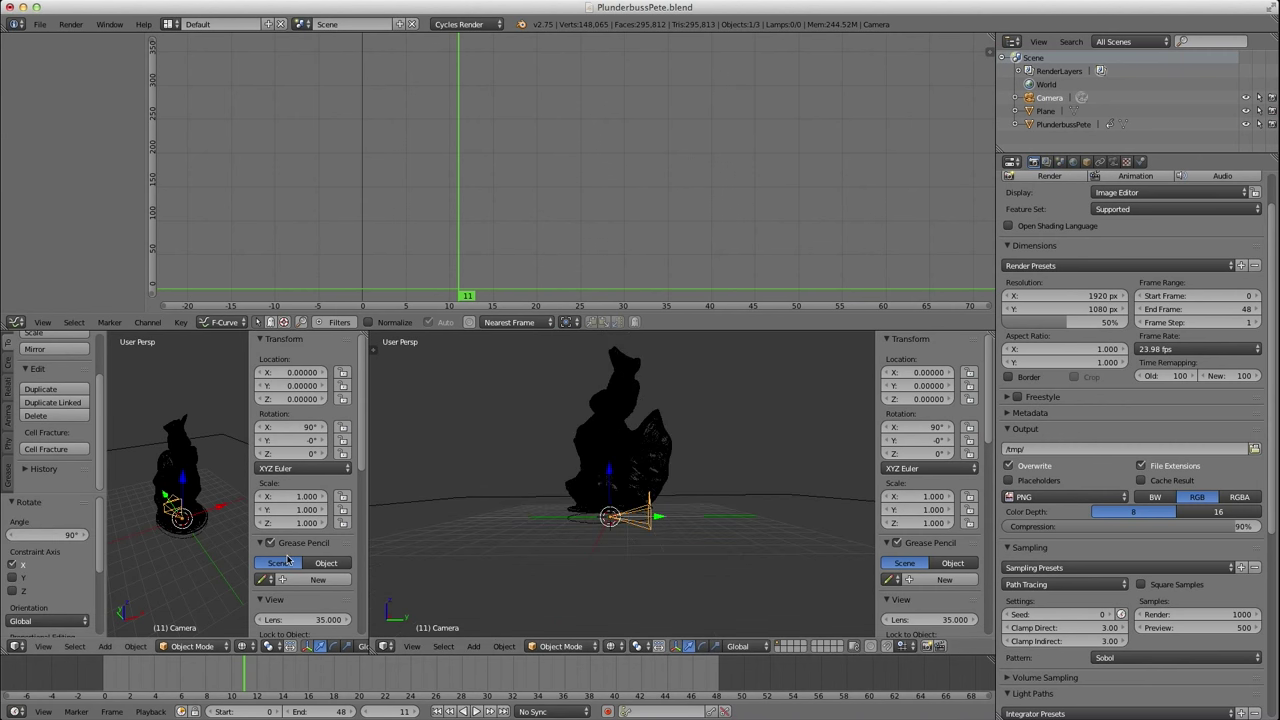
drag(657, 516, 537, 526)
shift+middle_drag(537, 526, 621, 538)
drag(372, 535, 564, 532)
Look through the camera in solid shading in one view and raise the camera to a Z location of about 4.85.
key(KP_0)
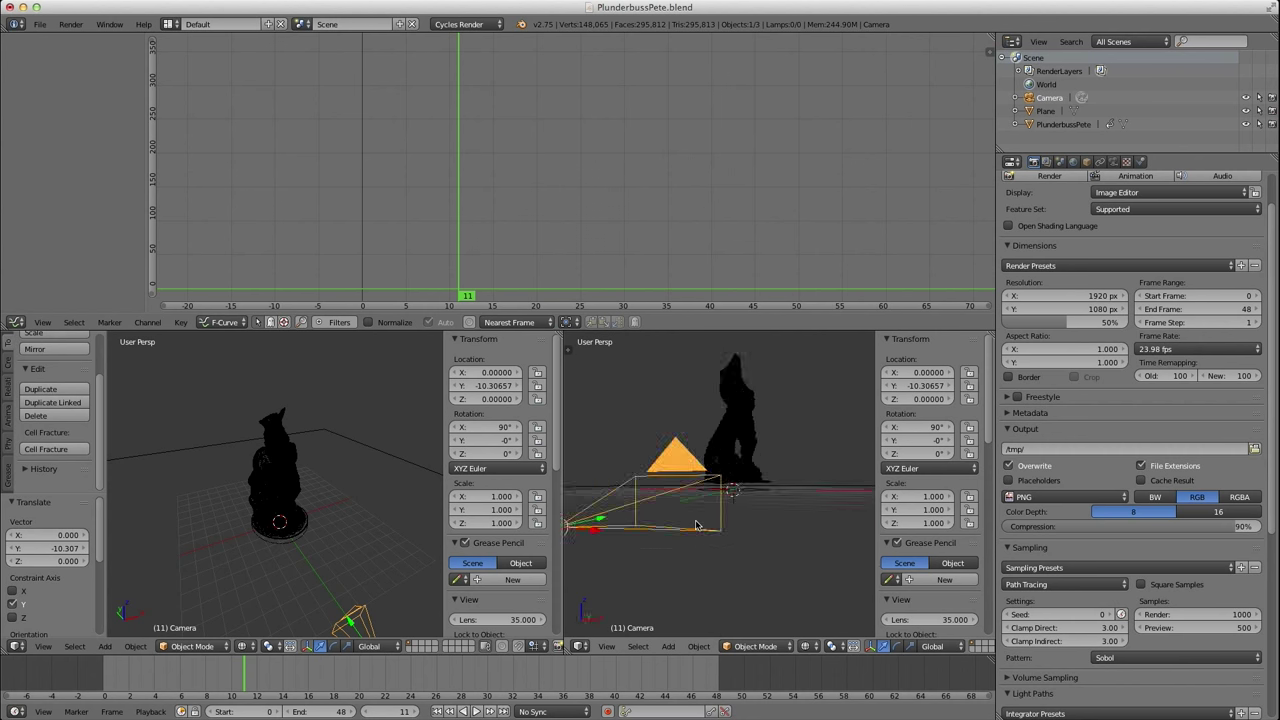
key(shift+z)
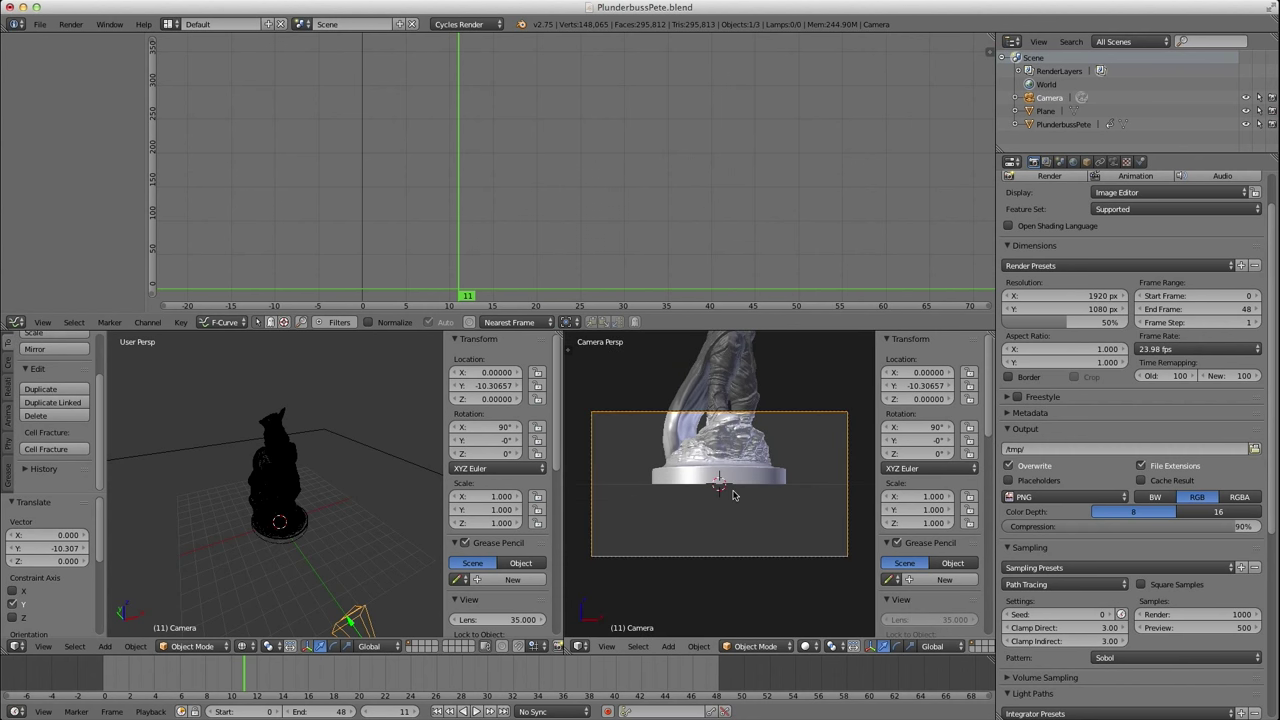
scroll(370, 562, down, 1)
middle_drag(370, 562, 303, 503)
drag(331, 483, 337, 431)
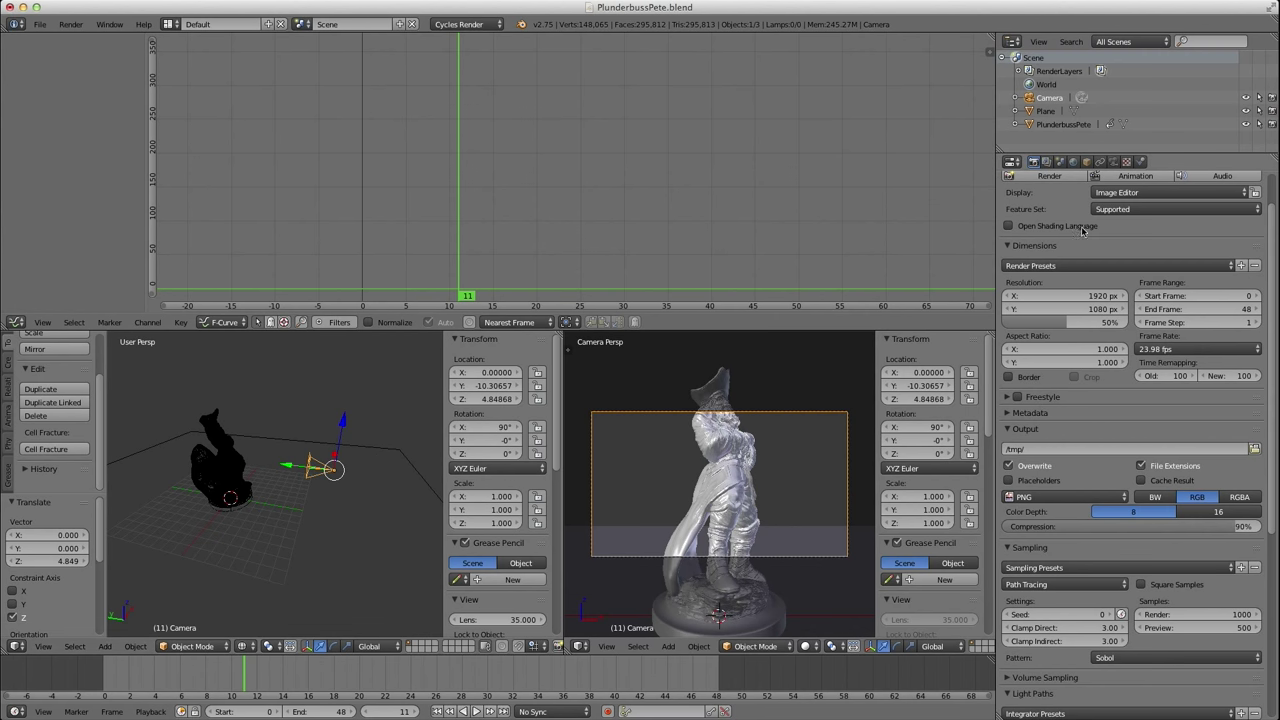
Set the camera's focal length to 16 mm.
click(1113, 162)
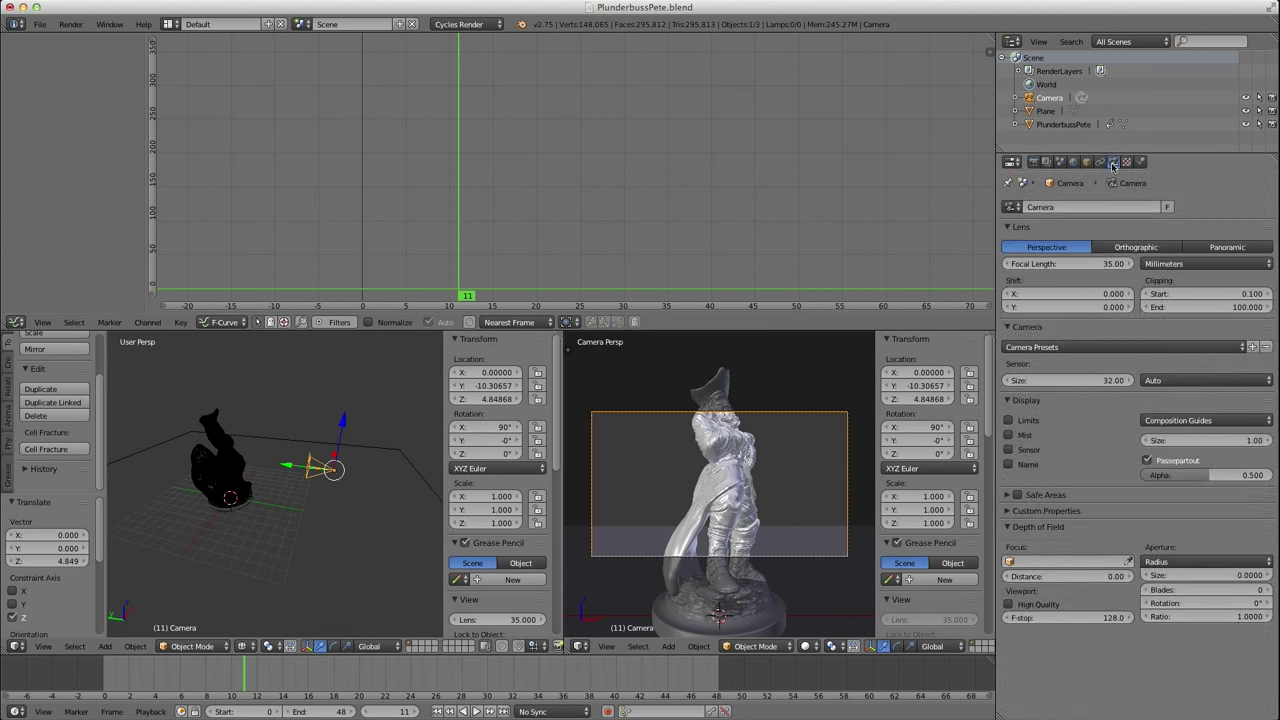
click(1052, 263)
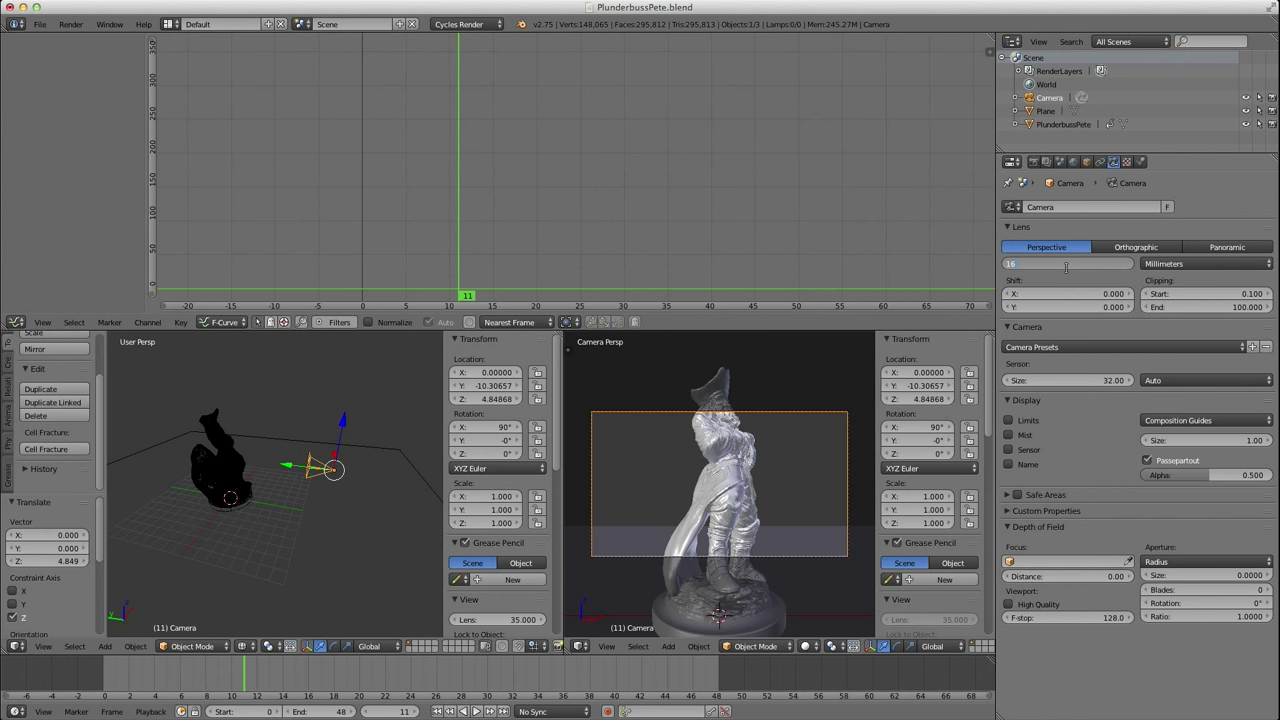
key(Return)
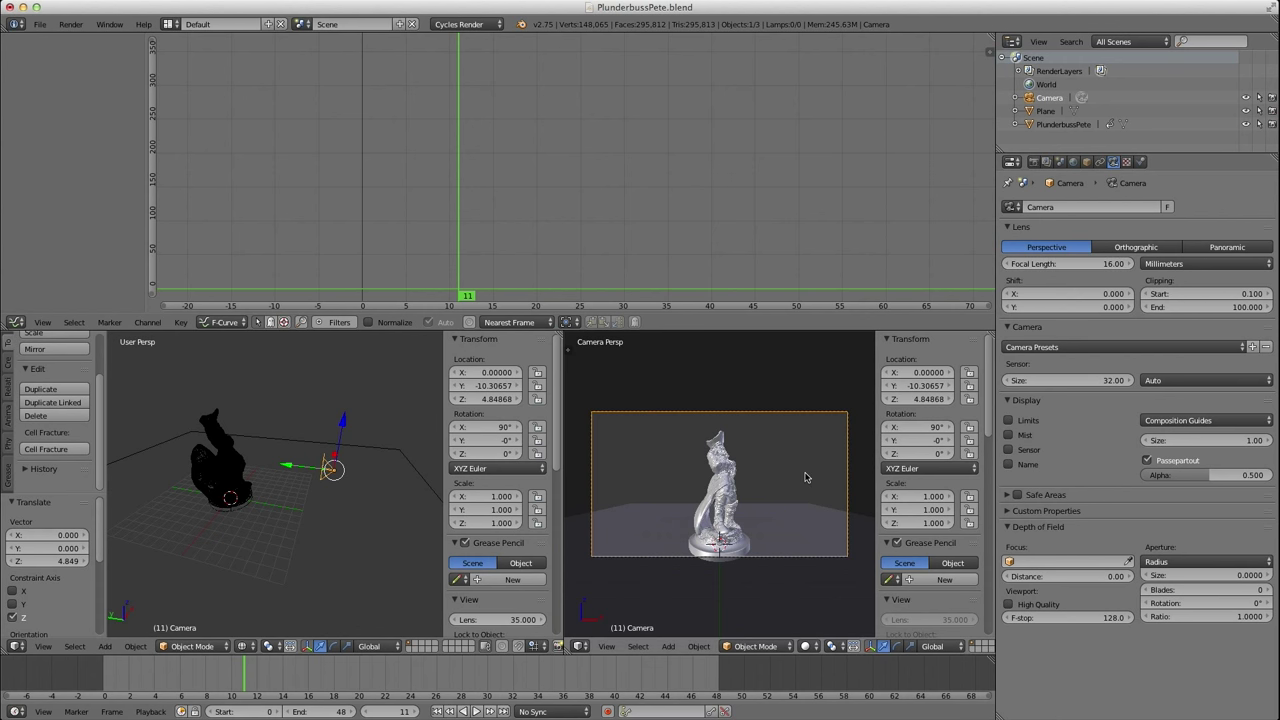
Move the camera closer to the statue, to about Y -7.56, and play the animation to check the framing.
mouse_move(287, 467)
mouse_down()
mouse_move(240, 463)
mouse_move(287, 487)
mouse_up()
middle_drag(287, 487, 250, 474)
key(alt+a)
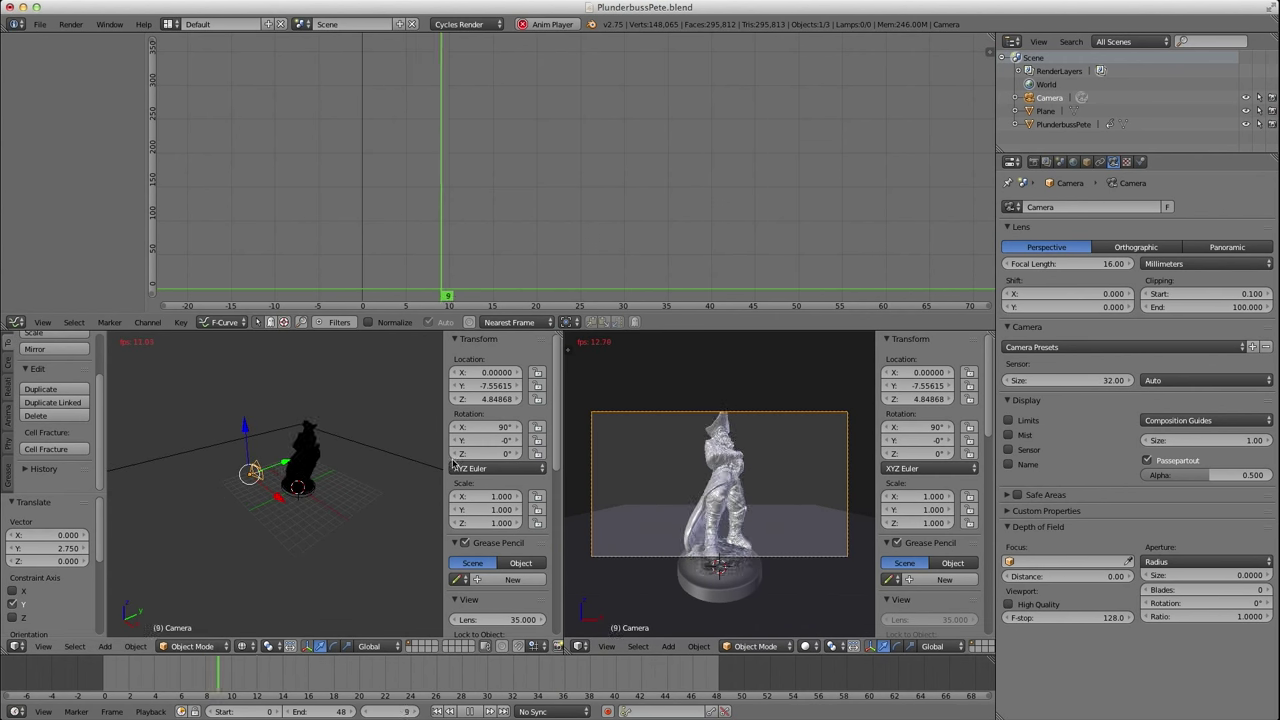
Reposition the camera to about Y -7.26, Z 5.71, tilt it to about 86° on X, and check the framing at frame 27.
drag(246, 427, 277, 462)
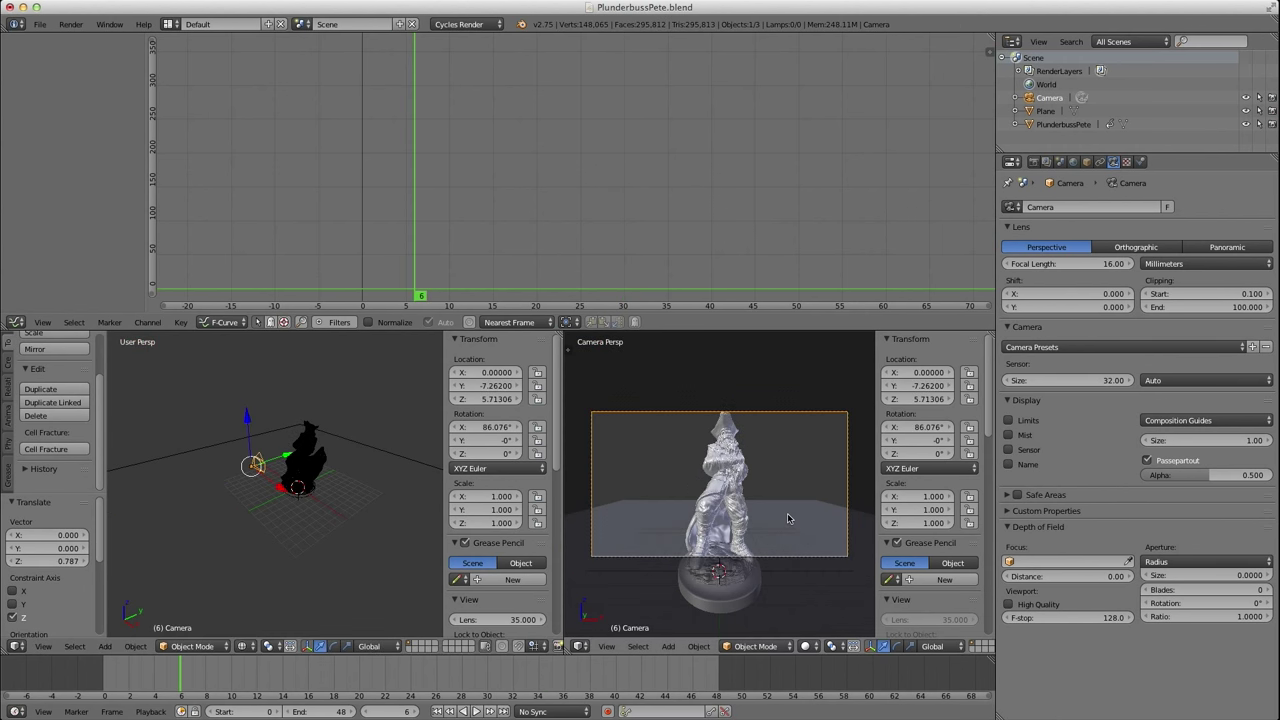
drag(201, 677, 456, 650)
middle_drag(357, 488, 300, 491)
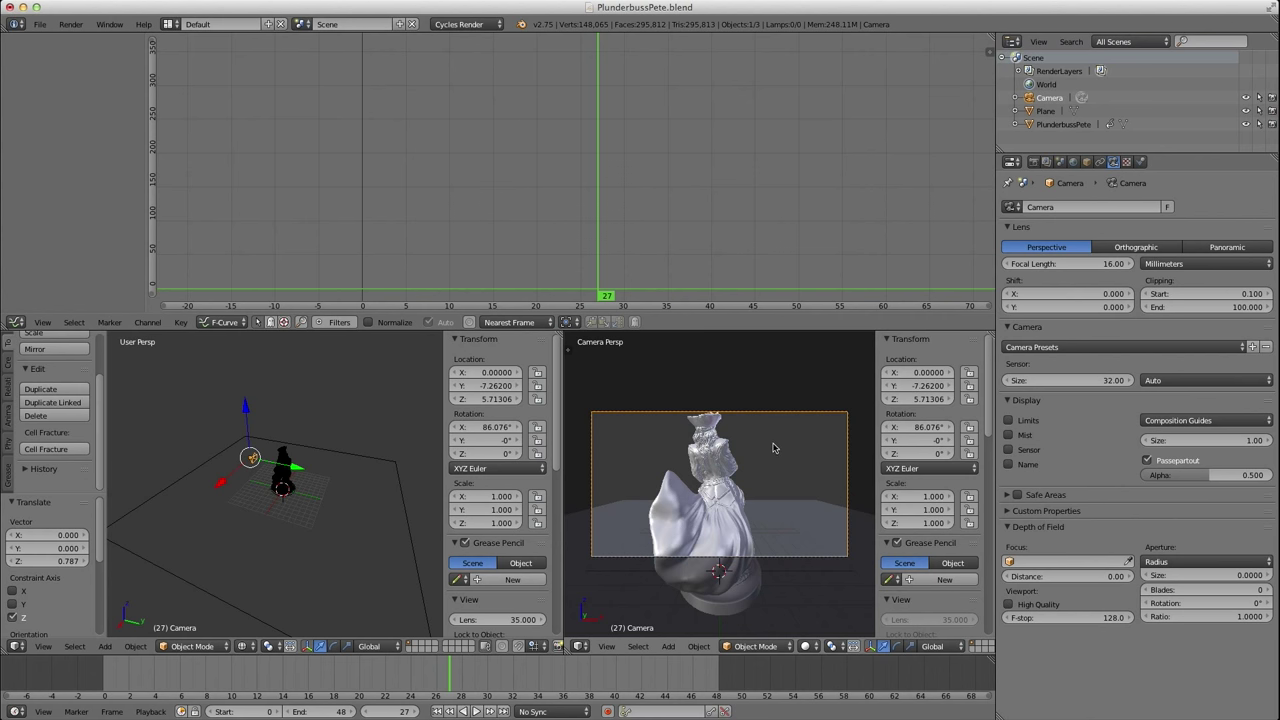
Select the floor plane, enter Edit Mode with edge selection and select the edge behind the statue.
right_click(372, 459)
scroll(372, 460, down, 3)
middle_drag(345, 473, 177, 504)
scroll(344, 486, up, 4)
shift+middle_drag(346, 486, 309, 485)
key(Tab)
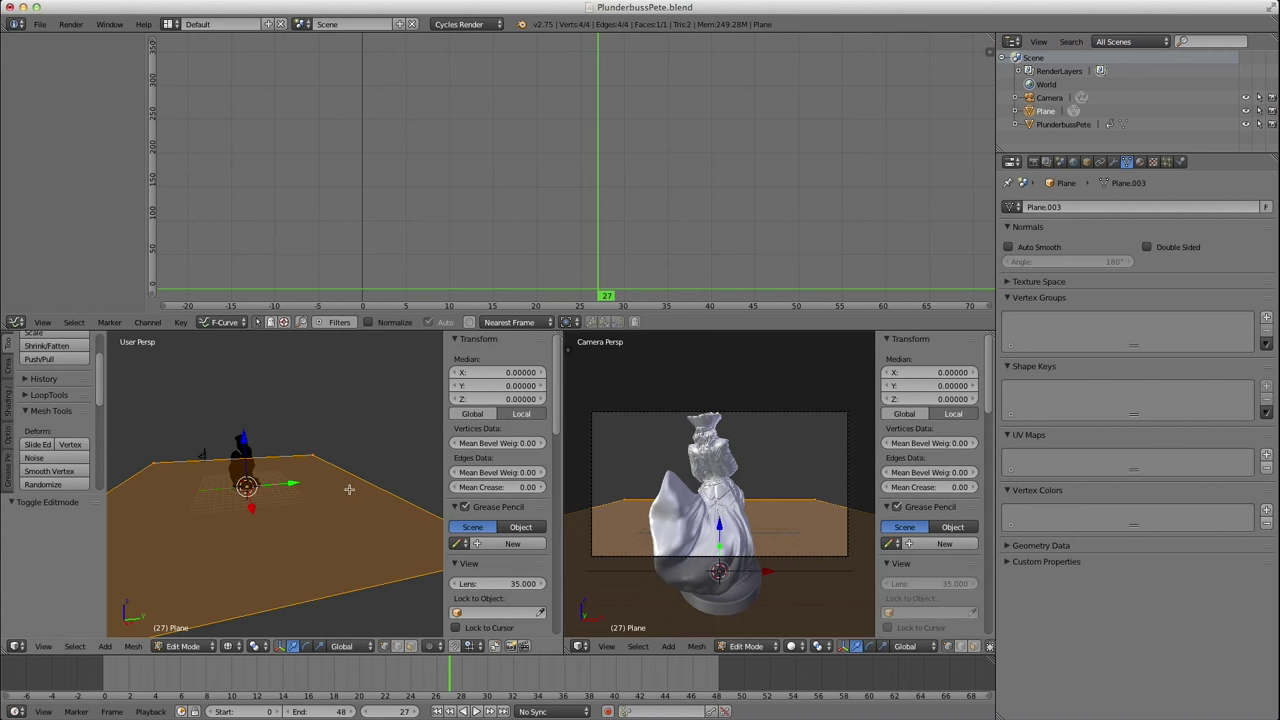
key(ctrl+Tab)
click(349, 503)
right_click(360, 482)
Place the 3D cursor well above the floor's back edge, working in the right orthographic view.
middle_drag(244, 479, 342, 456)
scroll(375, 452, down, 3)
key(KP_5)
key(KP_3)
scroll(348, 495, up, 4)
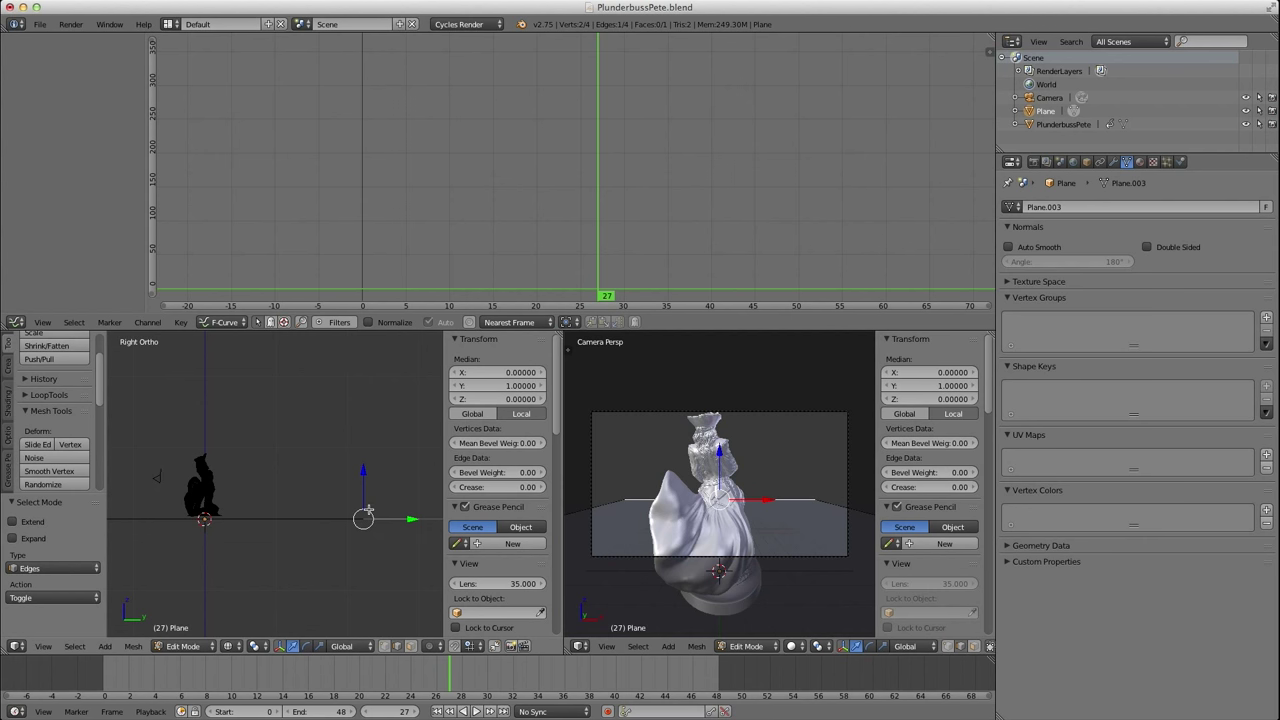
scroll(369, 510, down, 4)
shift+middle_drag(338, 500, 321, 522)
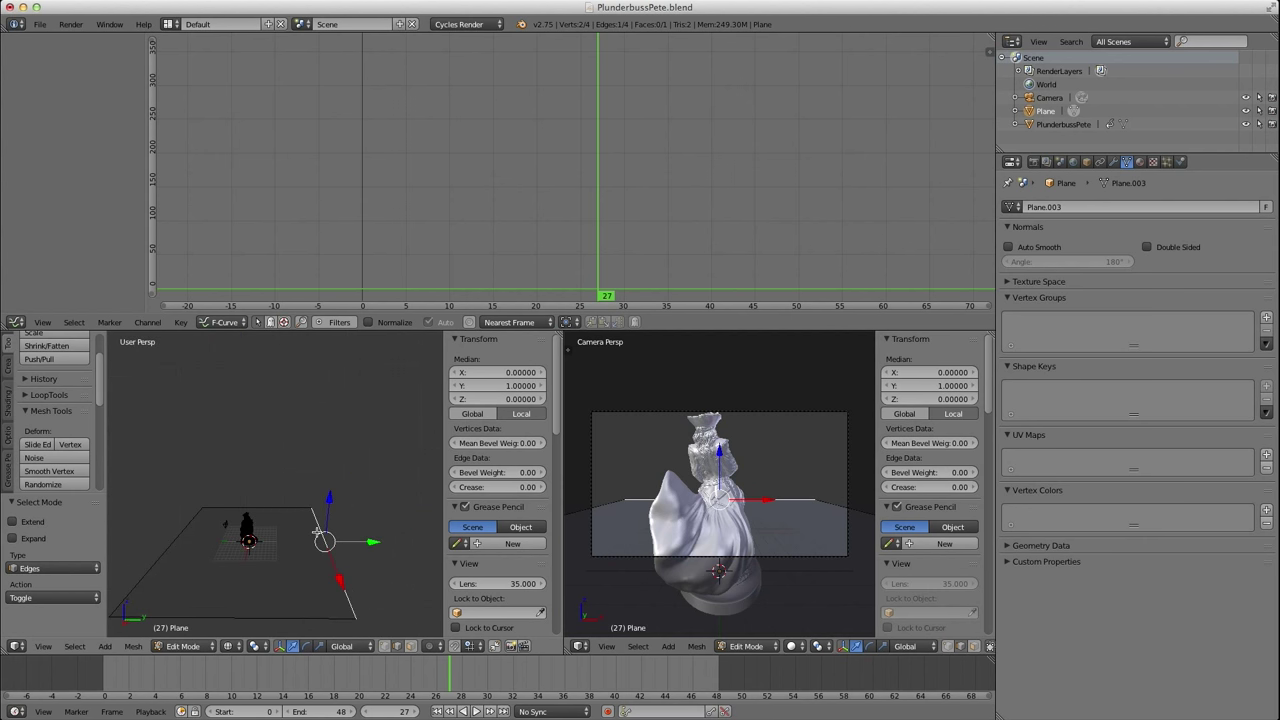
key(KP_3)
click(329, 353)
scroll(342, 408, down, 3)
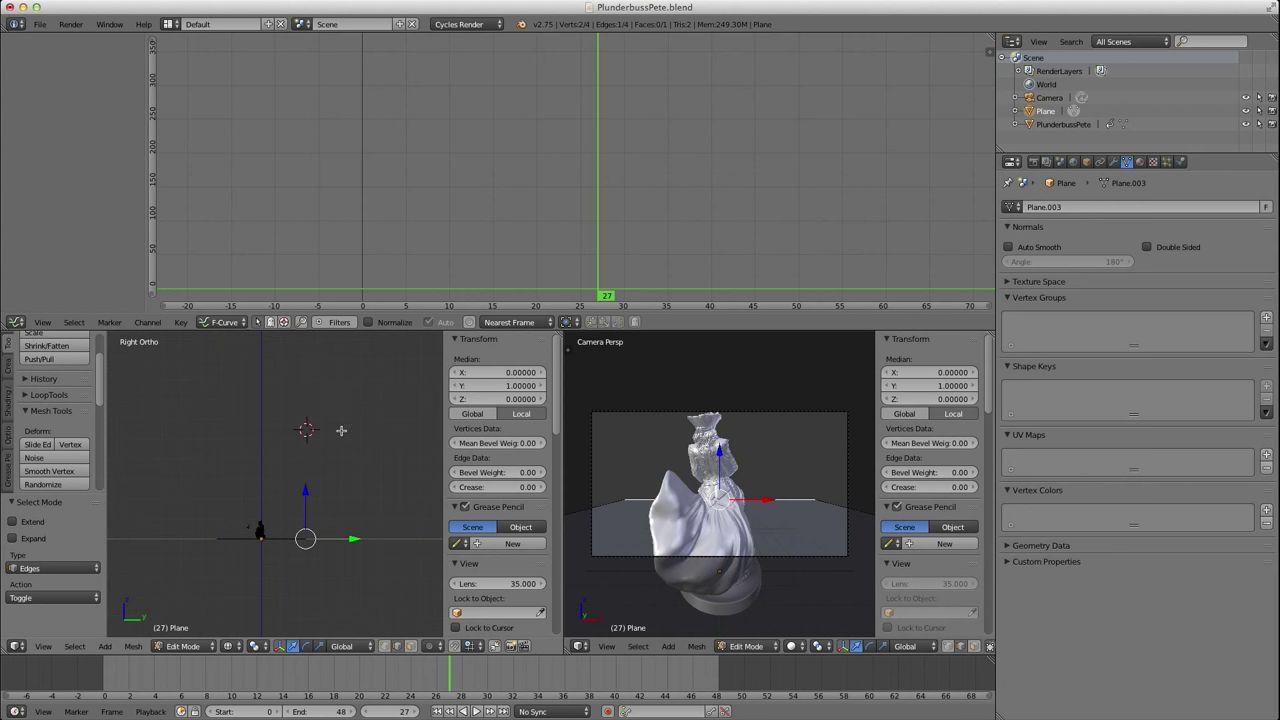
click(309, 387)
Set the pivot point to the 3D cursor and return to the right orthographic view.
click(258, 647)
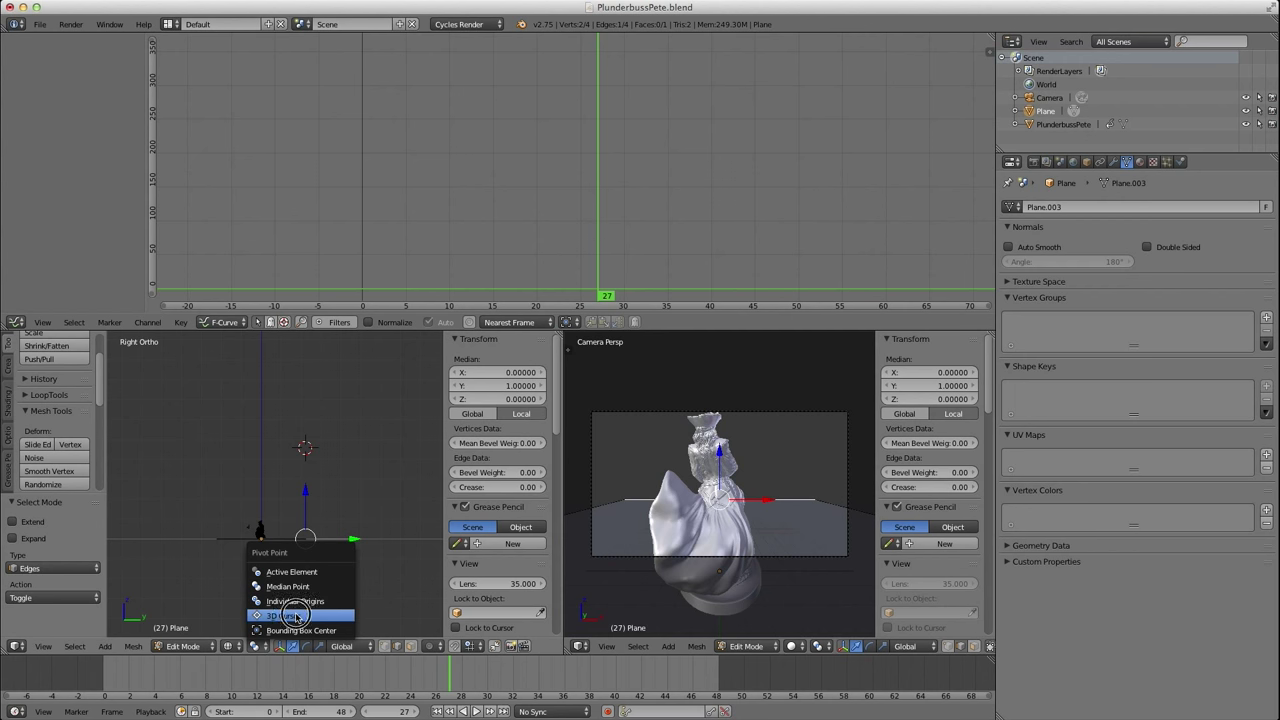
click(296, 616)
middle_drag(313, 544, 311, 487)
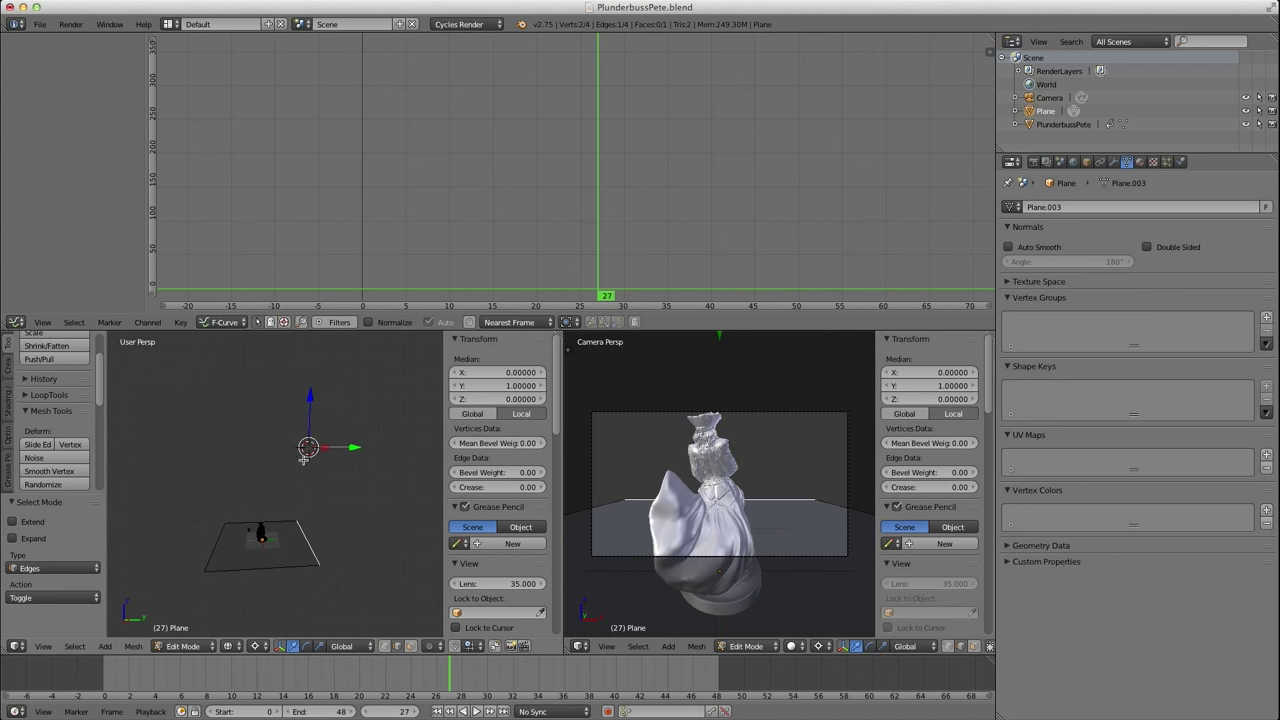
key(KP_3)
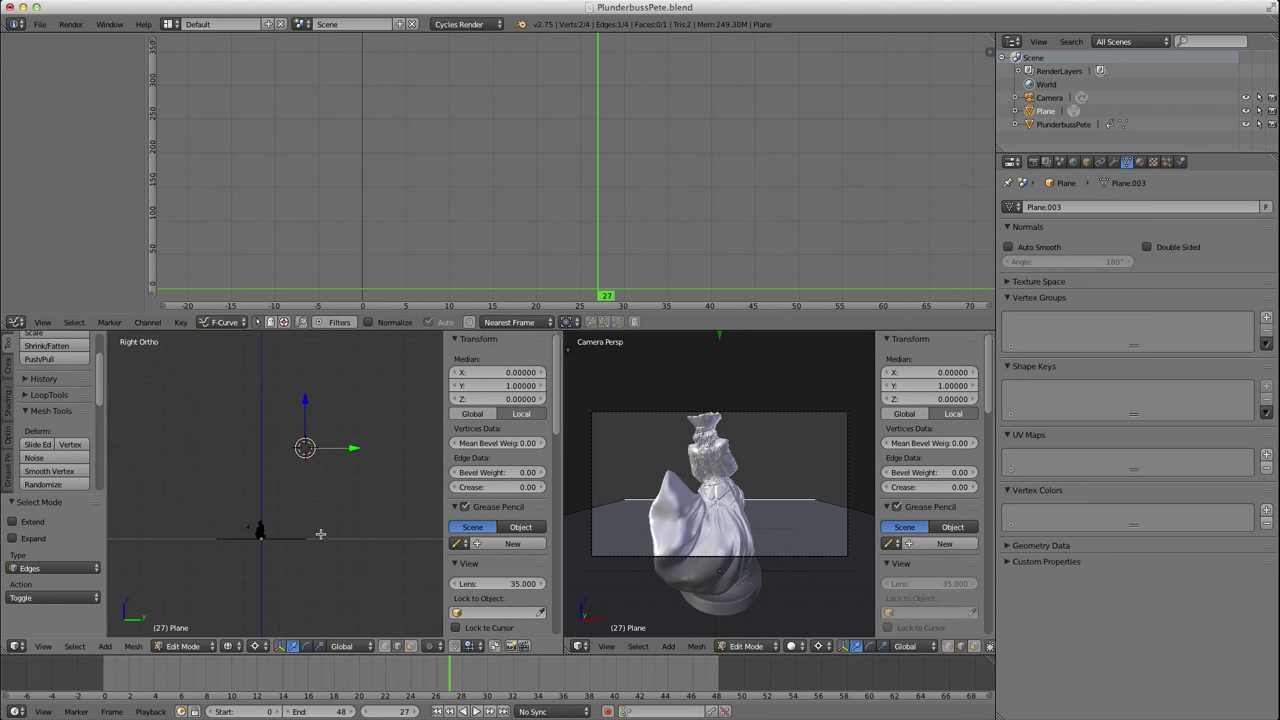
Extrude the floor's back edge twice, rotating it around the 3D cursor by about -6.9° and then about -7.9°.
key(e)
key(r)
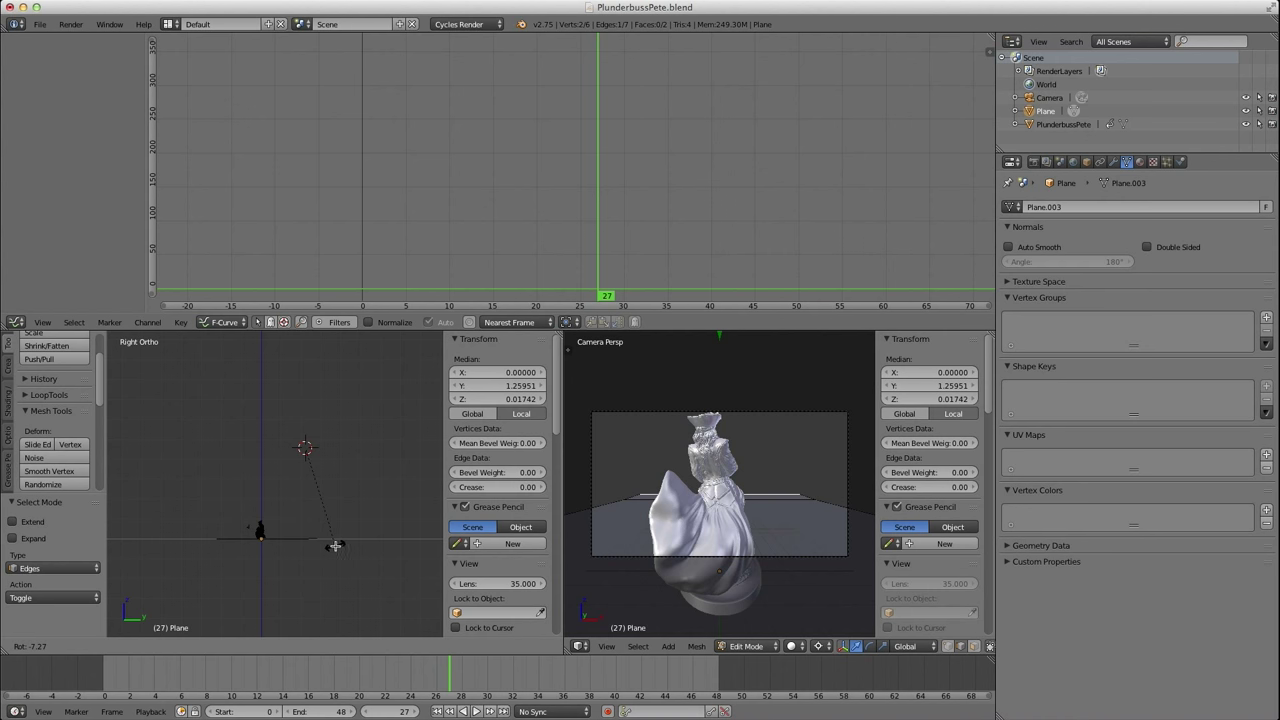
click(335, 545)
key(r)
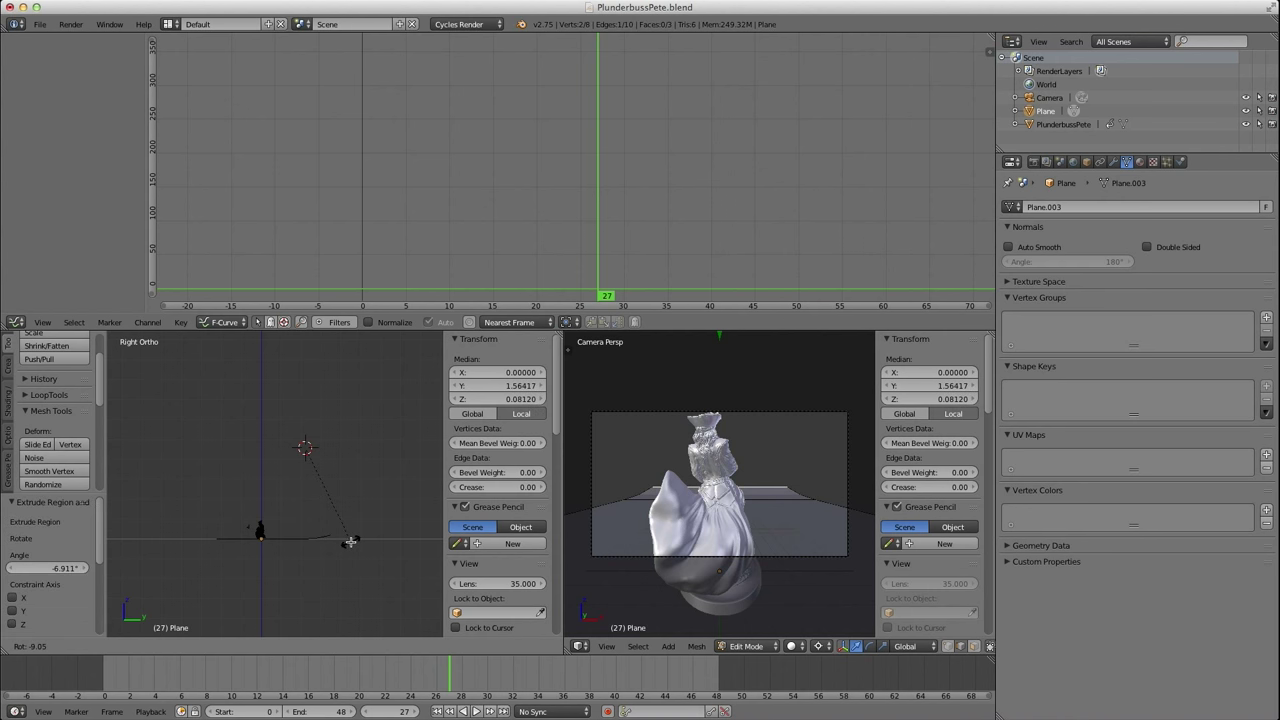
click(348, 541)
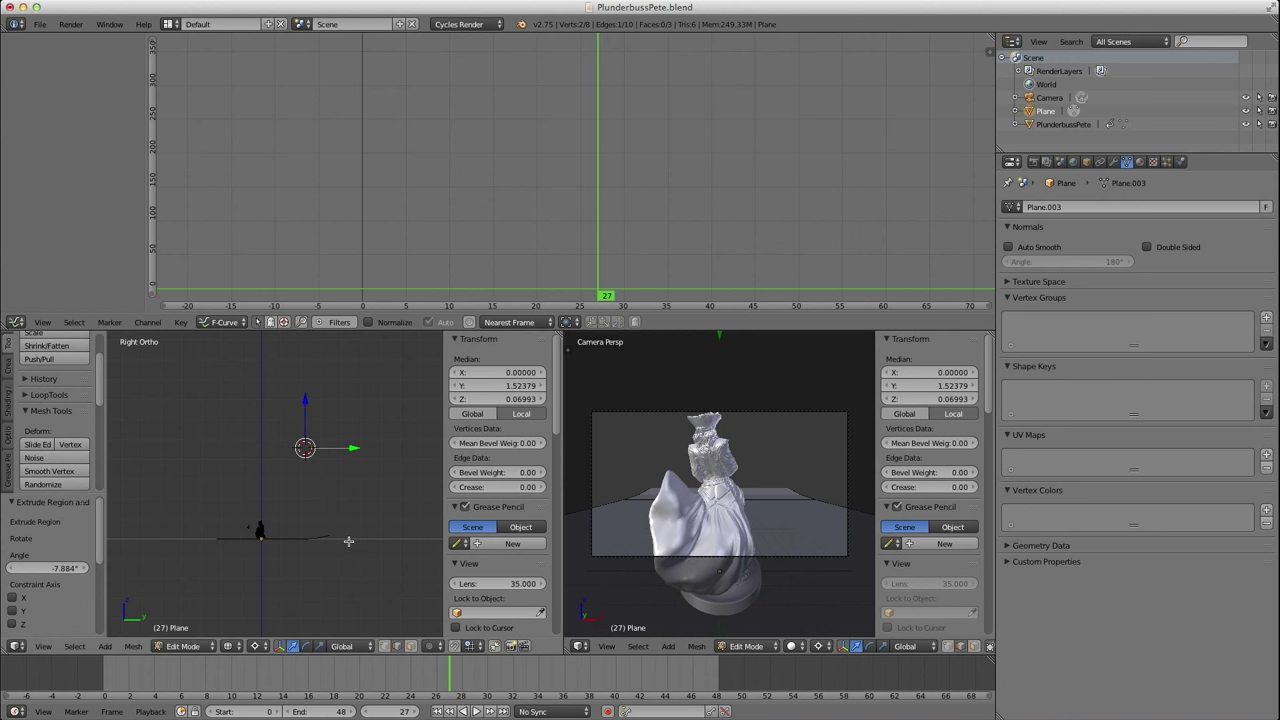
Repeat the extrude-and-rotate operation until the floor's back edge curves up to vertical as a backdrop.
key(shift+r)
key(shift+r)
key(shift+r)
key(shift+r)
key(shift+r)
key(shift+r)
key(shift+r)
key(shift+r)
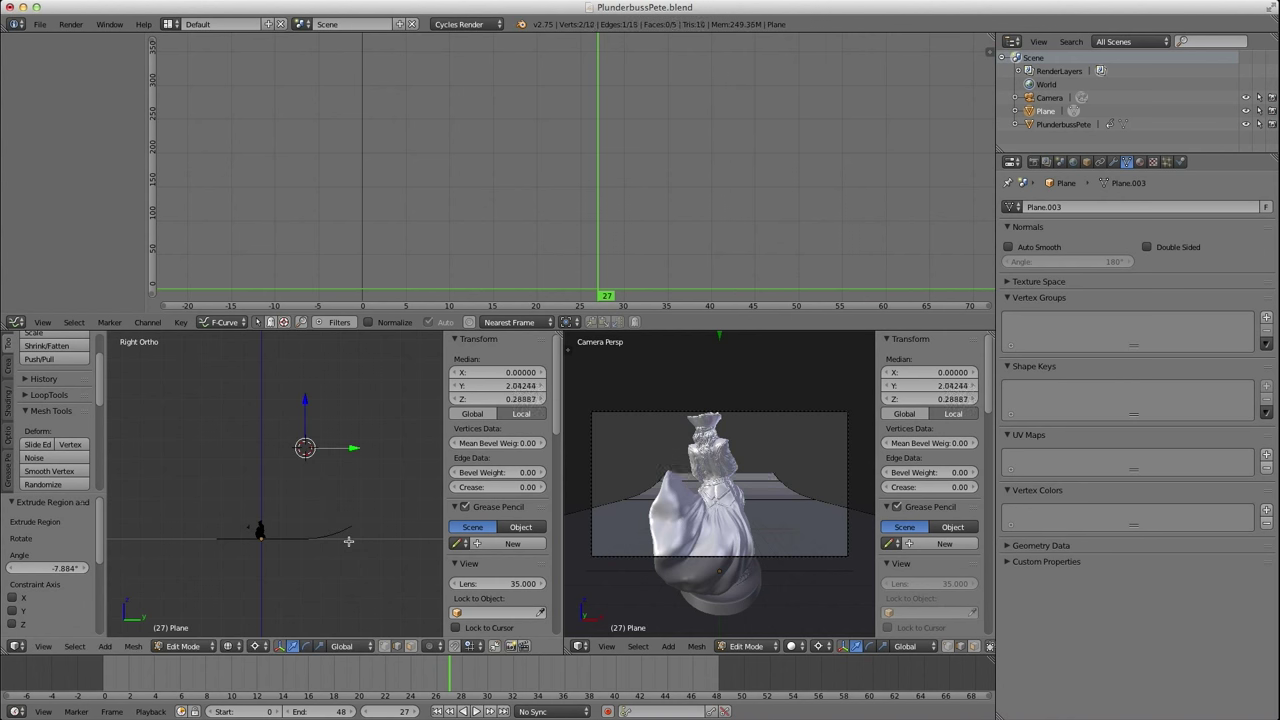
key(shift+r)
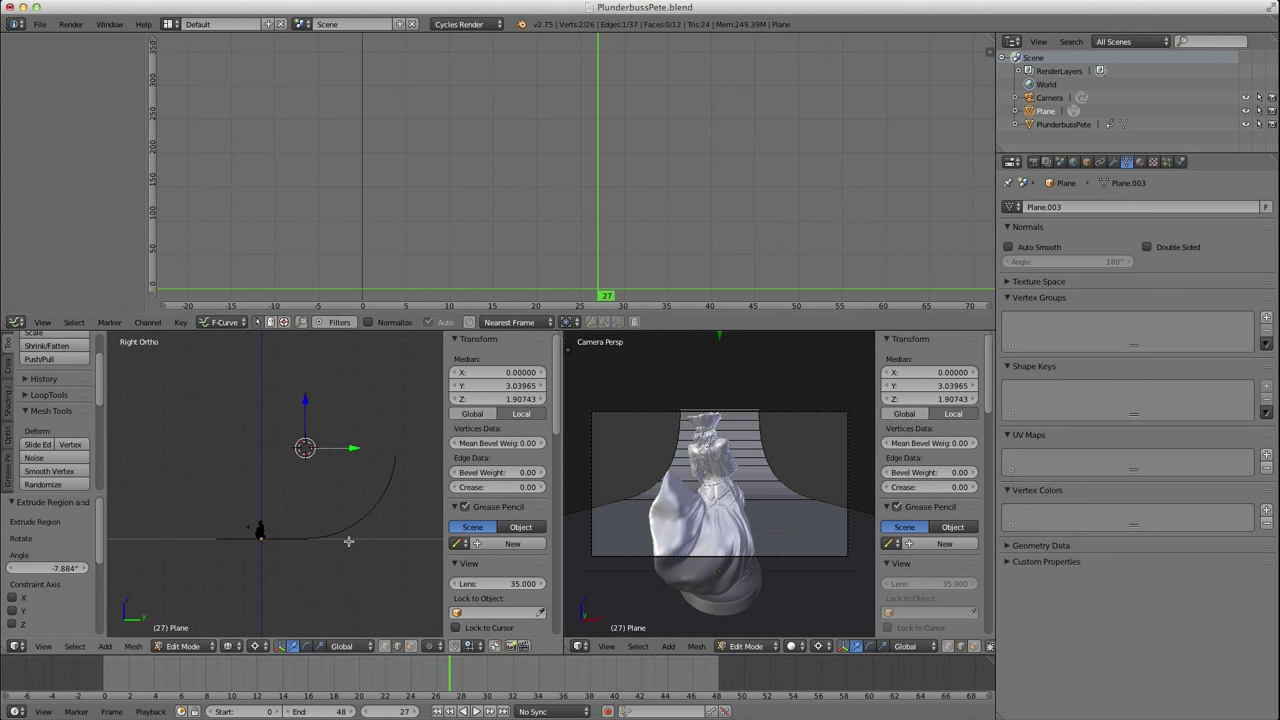
key(shift+r)
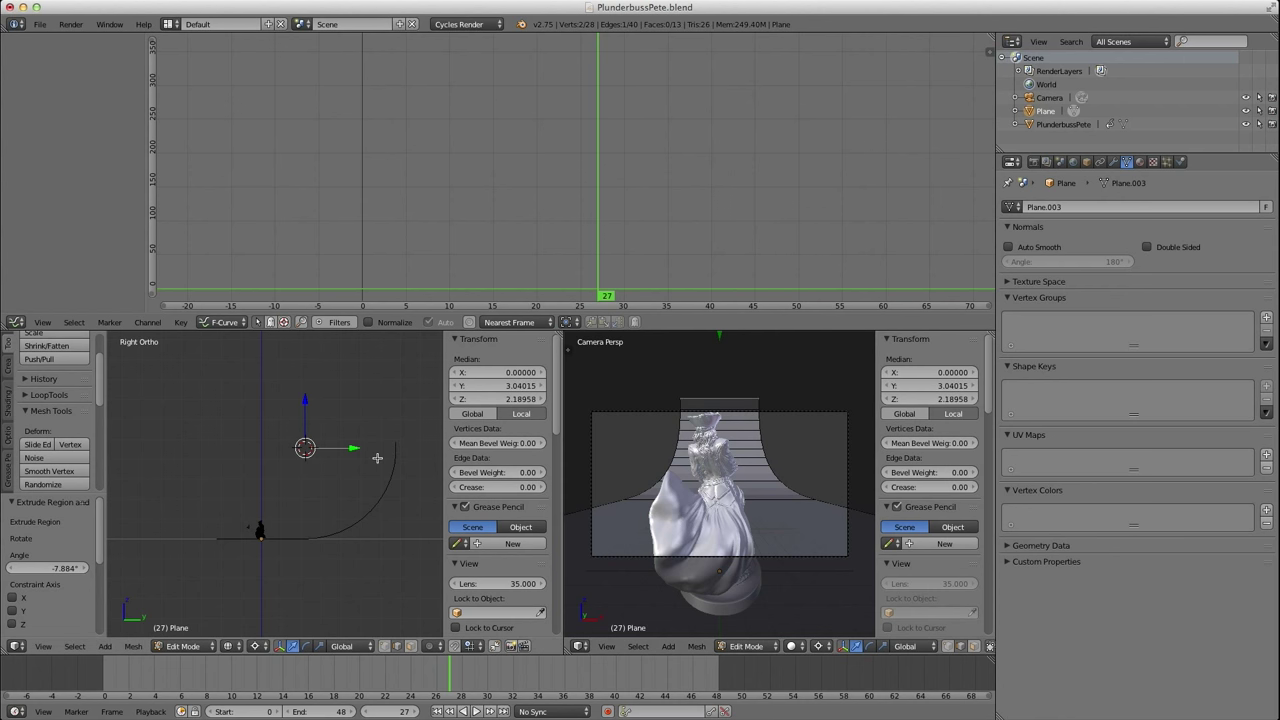
Extrude the backdrop's top edge straight up along Z by about 12.7 units.
key(e)
key(z)
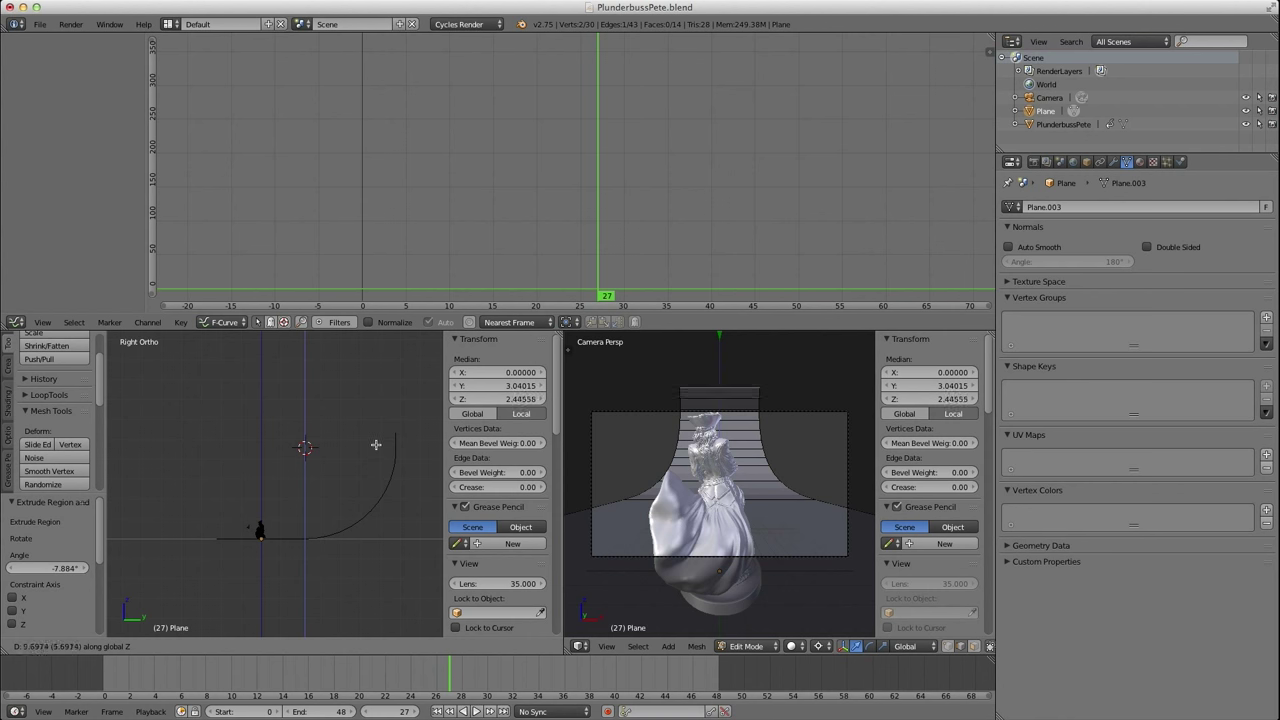
click(374, 432)
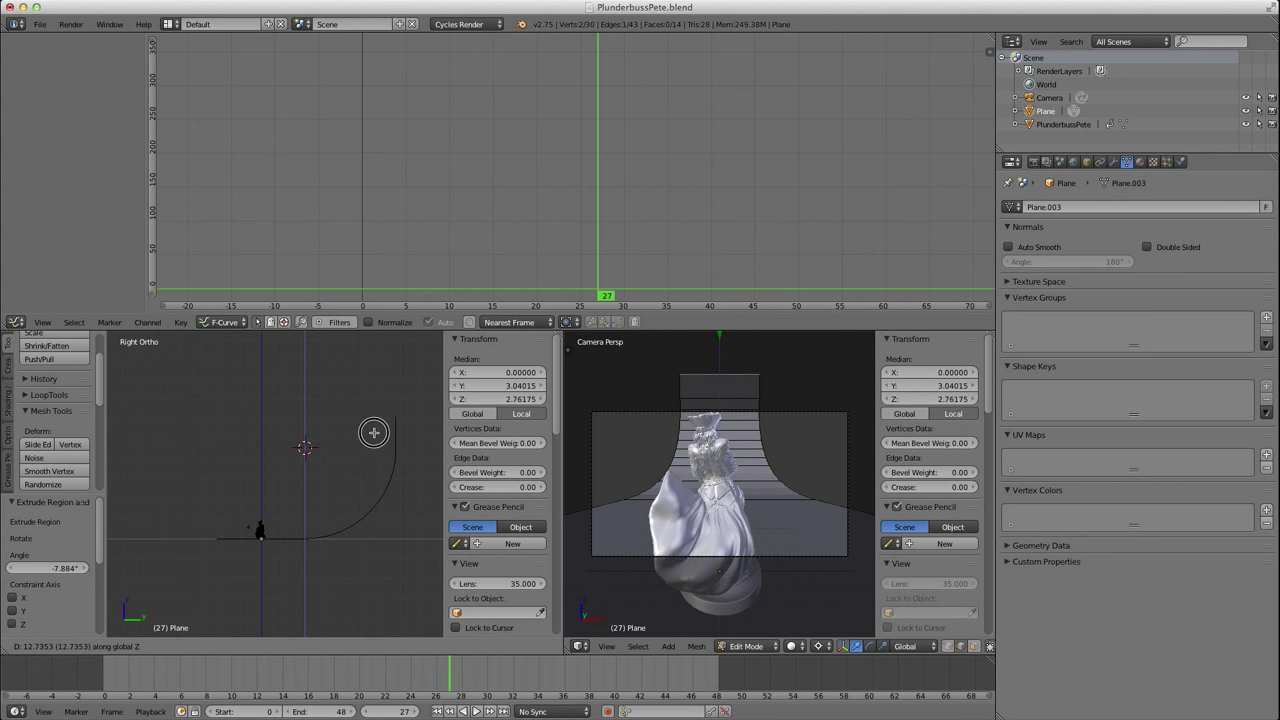
middle_drag(370, 491, 260, 500)
middle_drag(372, 492, 360, 489)
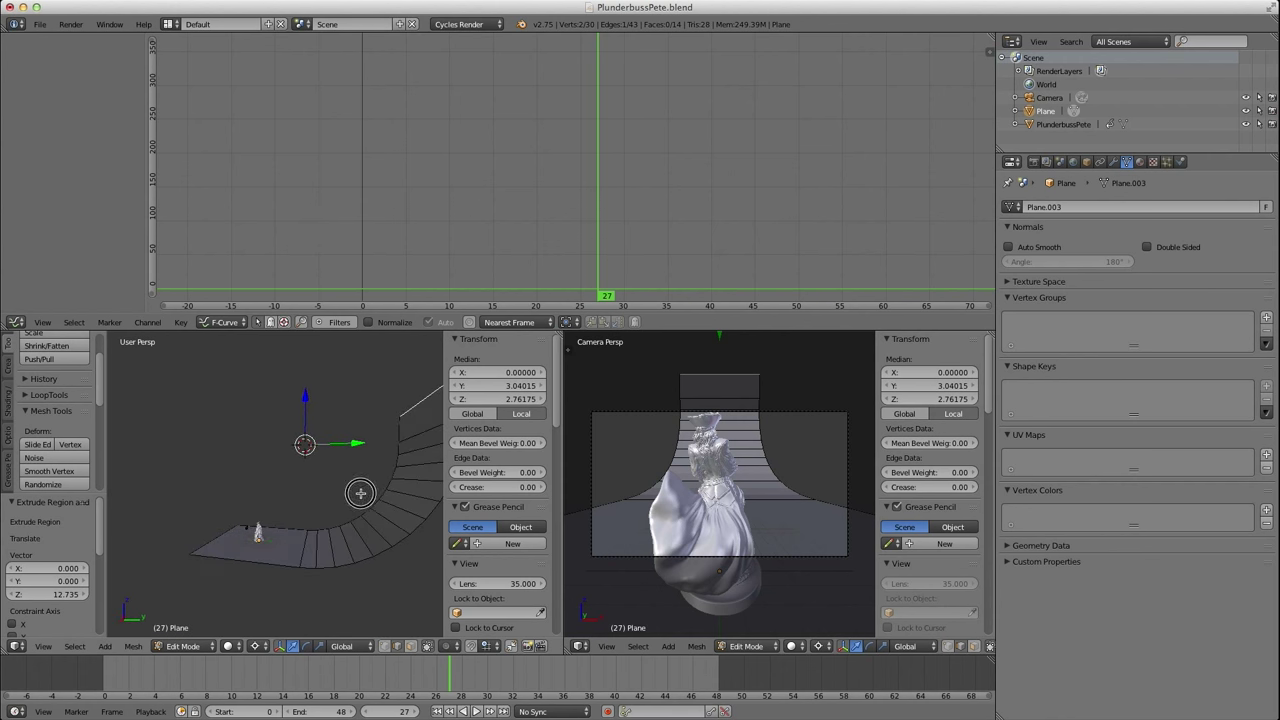
Set the pivot to Median Point and widen the whole backdrop along X by about 2.4 times and again by about 1.5 times.
click(256, 646)
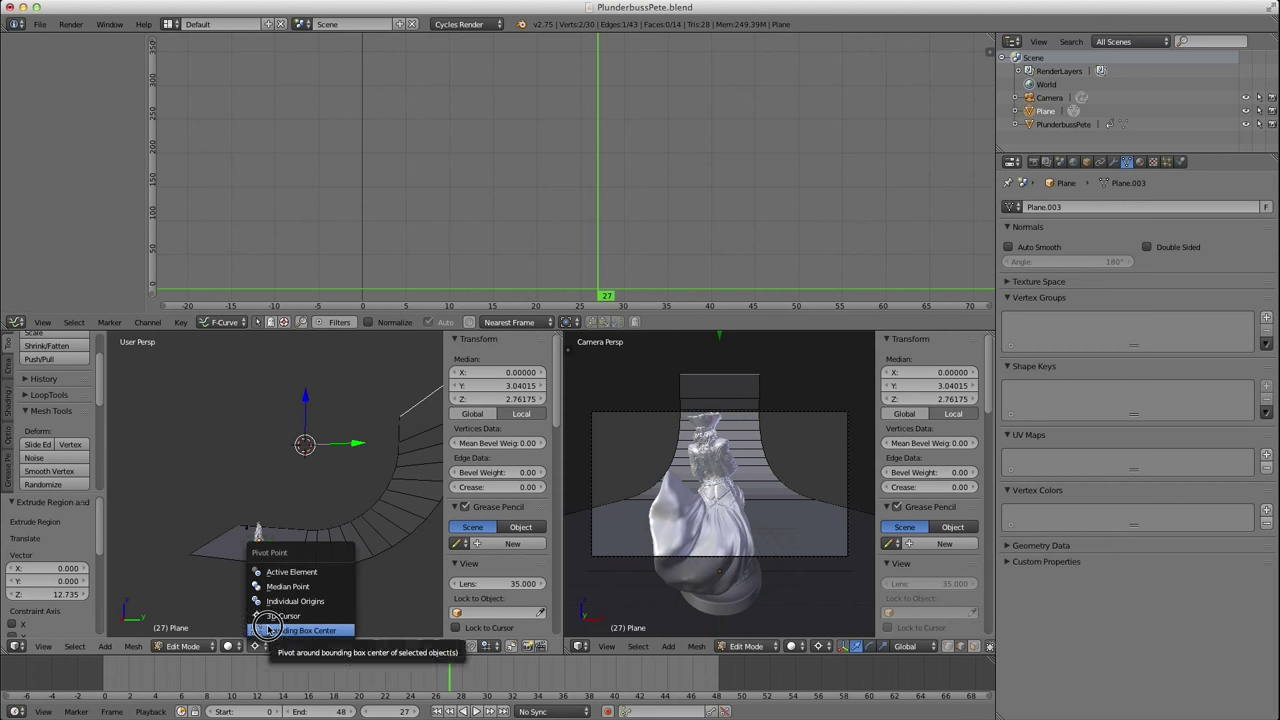
click(271, 585)
middle_drag(329, 466, 323, 529)
key(a)
key(a)
key(s)
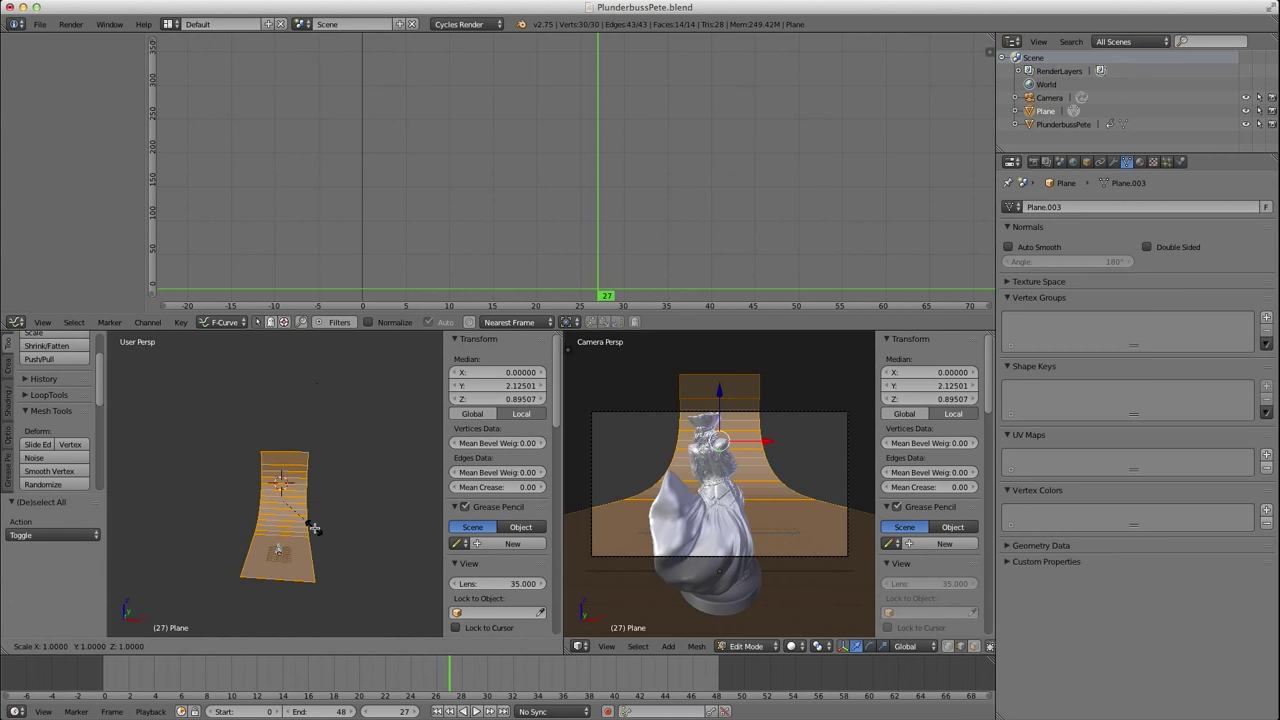
key(x)
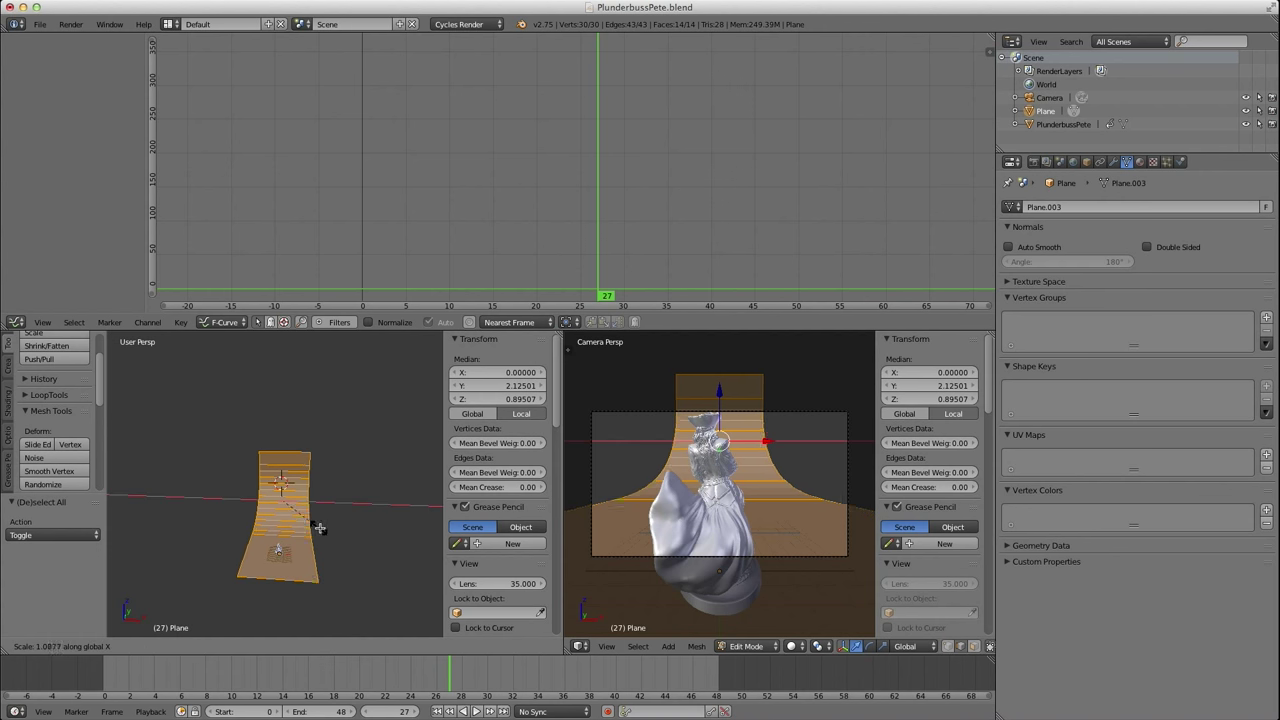
click(380, 526)
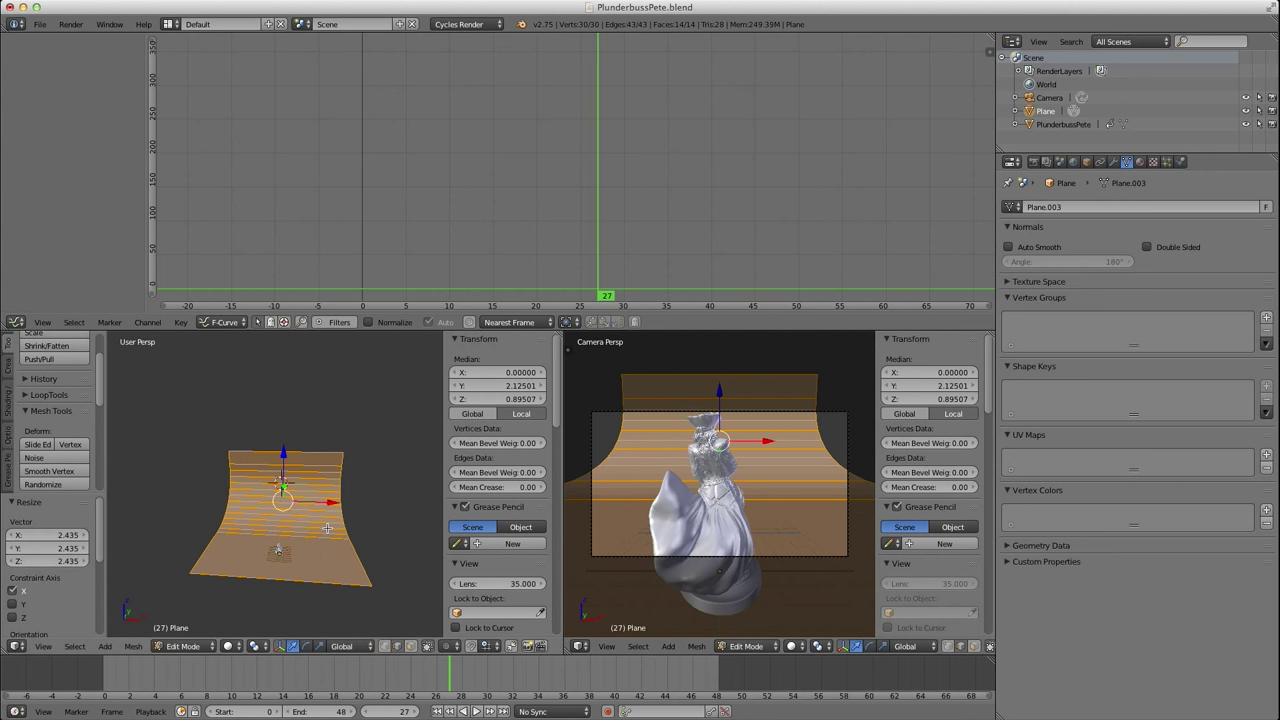
key(s)
key(x)
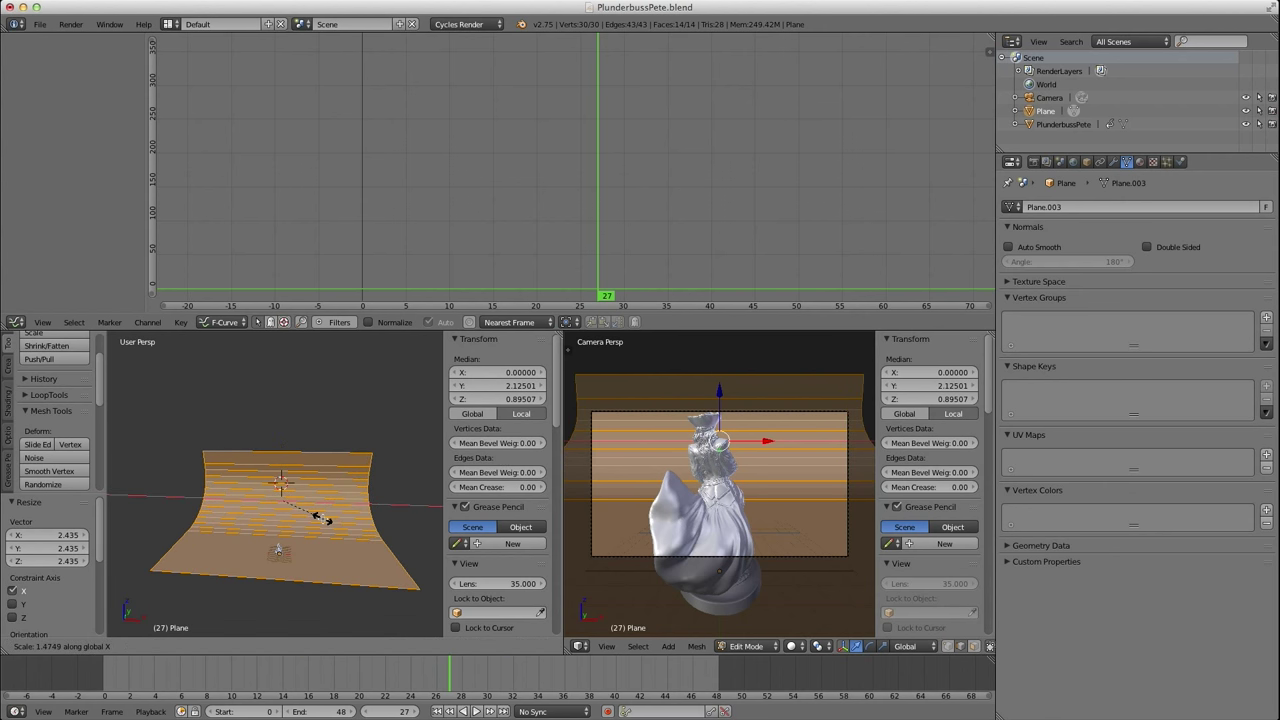
click(323, 518)
Add 11 evenly spaced loop cuts running from the floor up the backdrop and return to Object Mode.
key(ctrl+r)
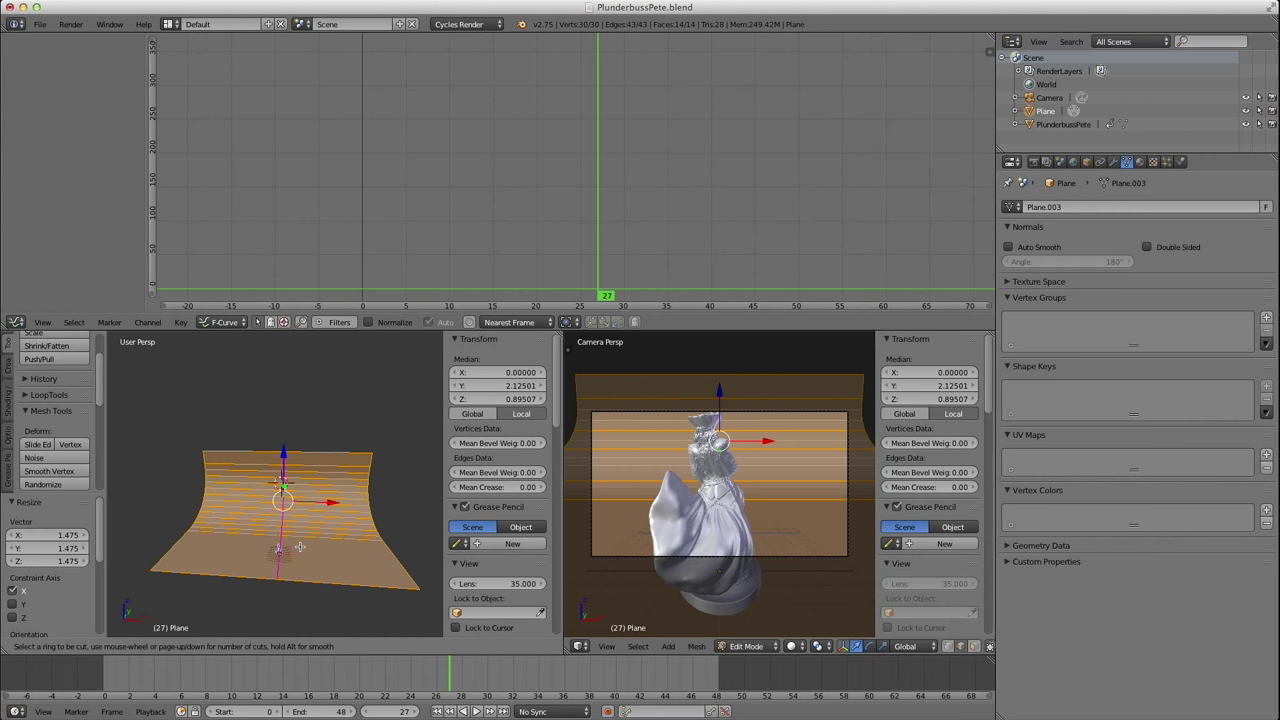
scroll(295, 541, up, 10)
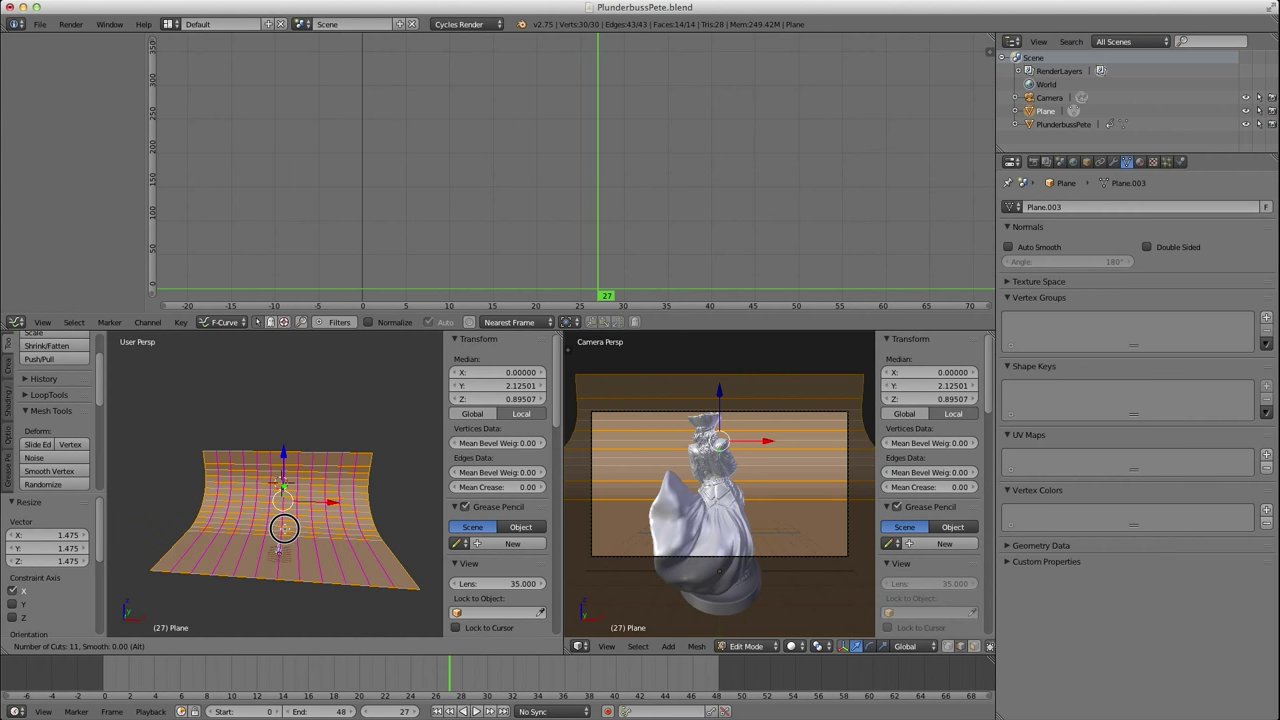
click(278, 548)
right_click(285, 530)
key(Tab)
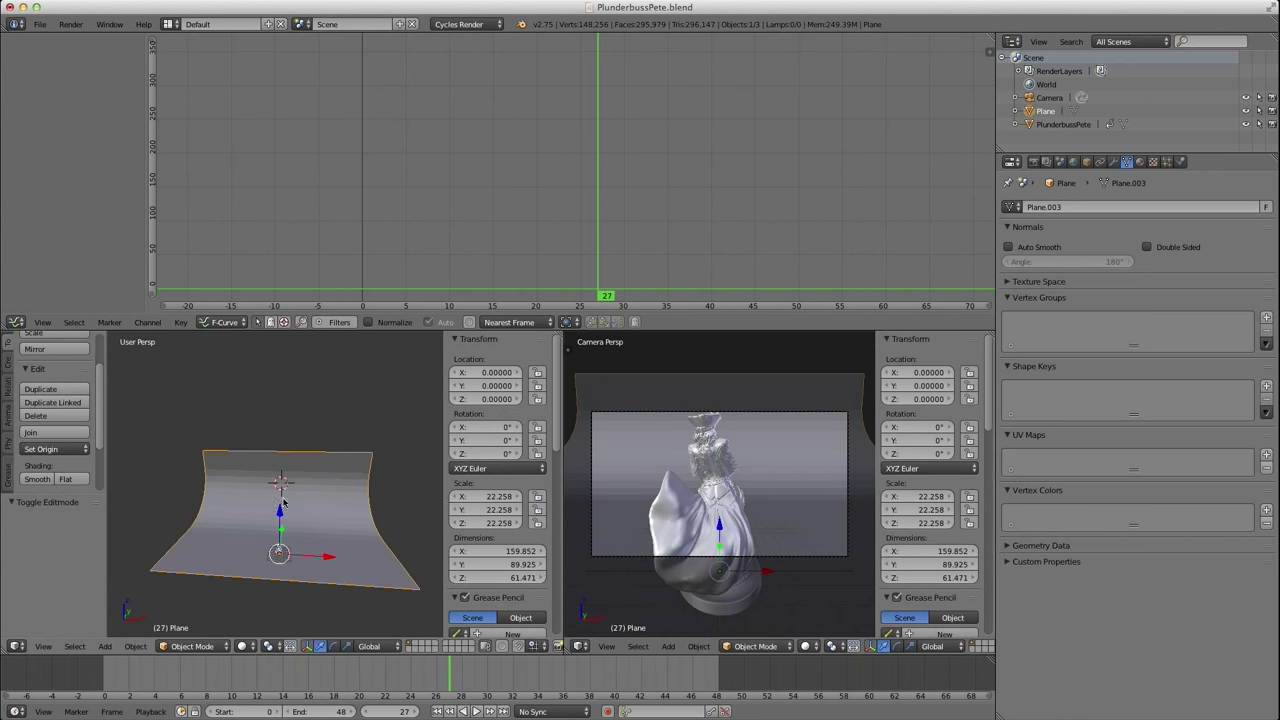
Apply Shade Smooth to the backdrop.
key(space)
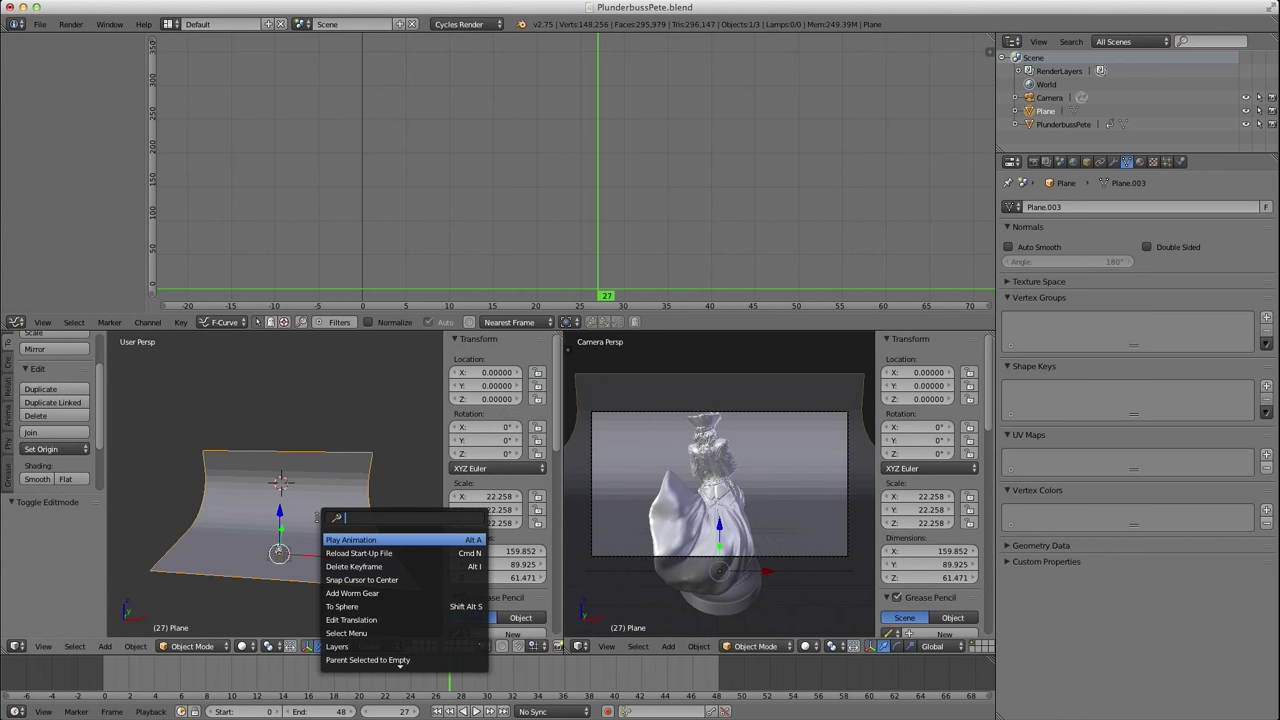
text(smooth)
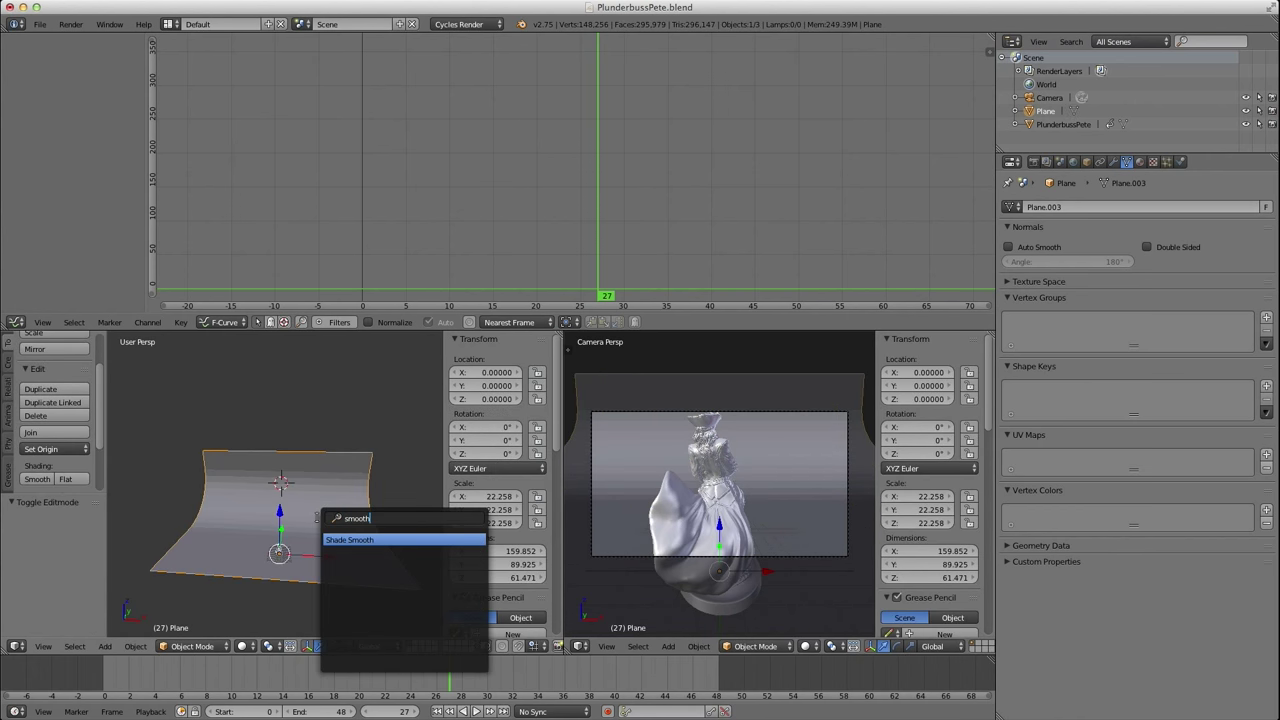
key(Return)
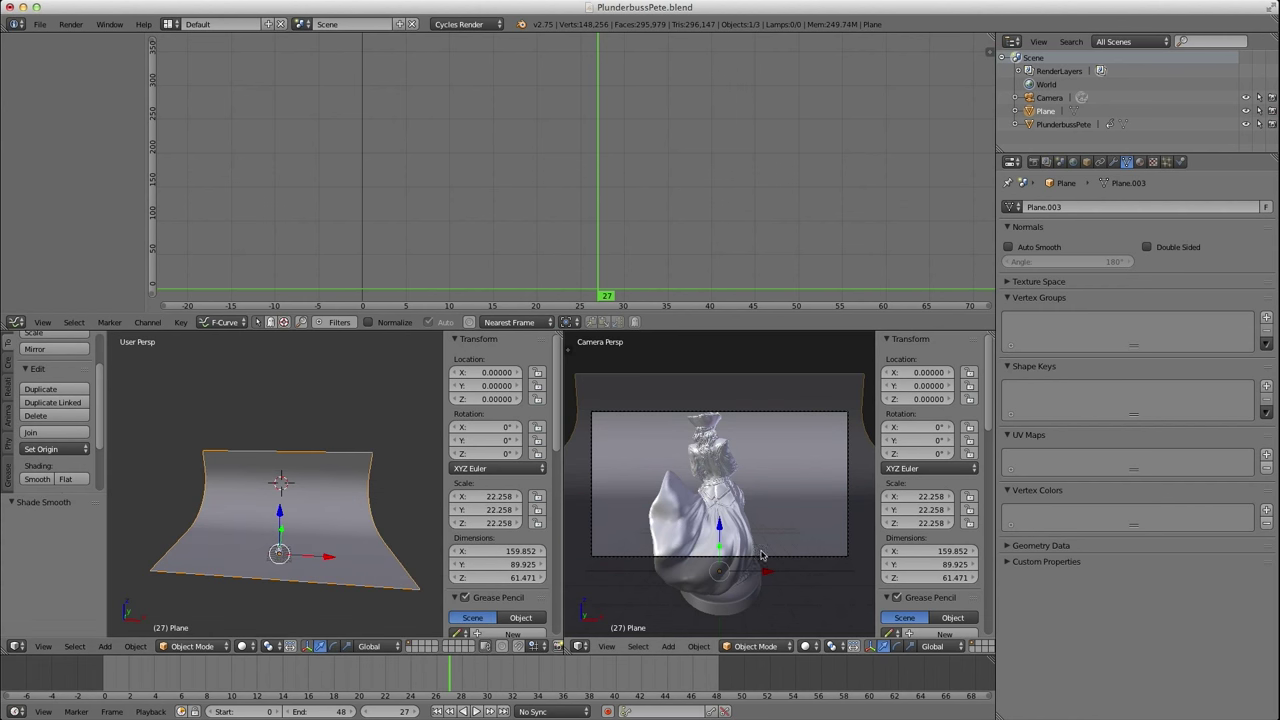
Play back the turntable animation and check the camera view briefly in rendered shading.
key(alt+a)
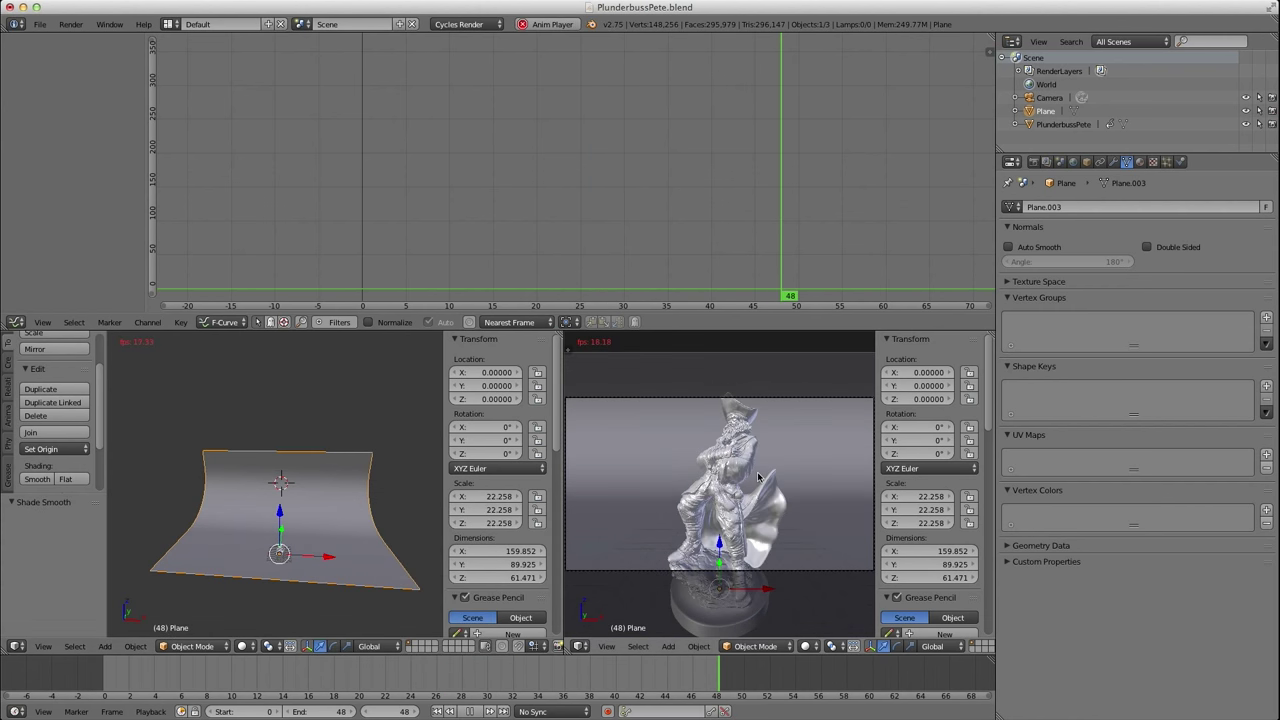
key(shift+z)
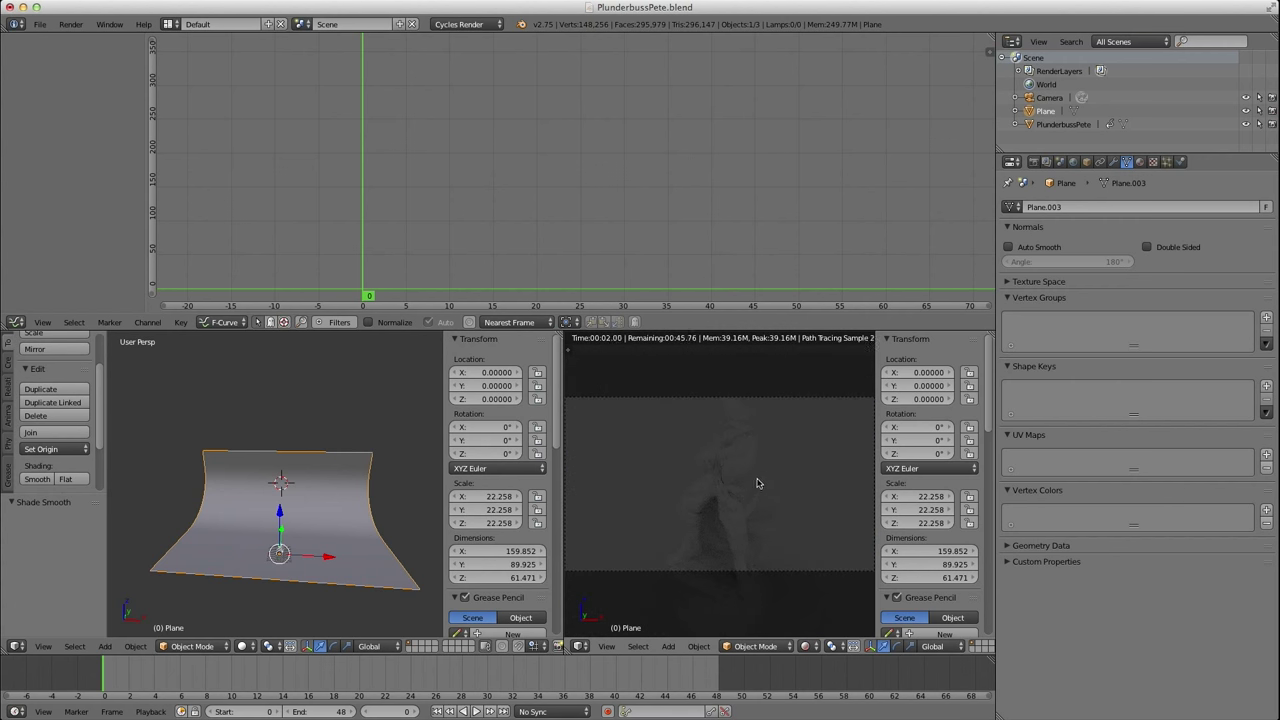
key(shift+z)
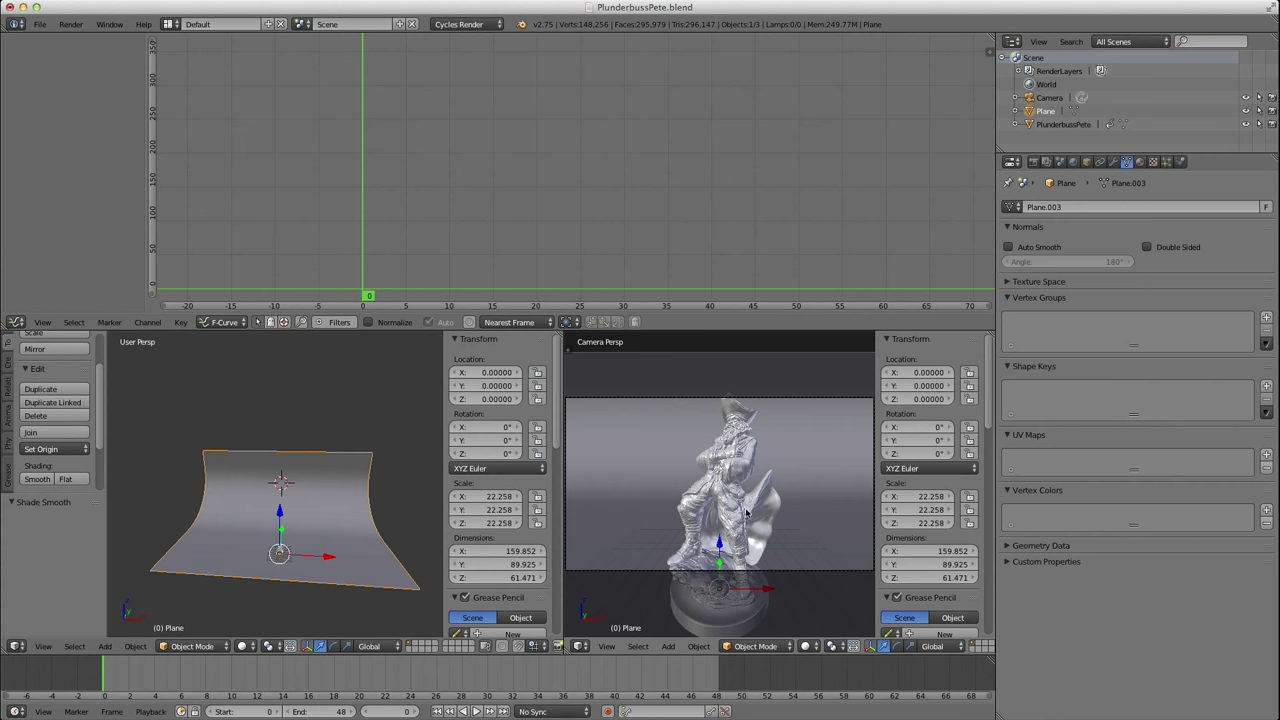
Select the statue and replace the graph editor with an enlarged node editor showing its material nodes.
right_click(741, 495)
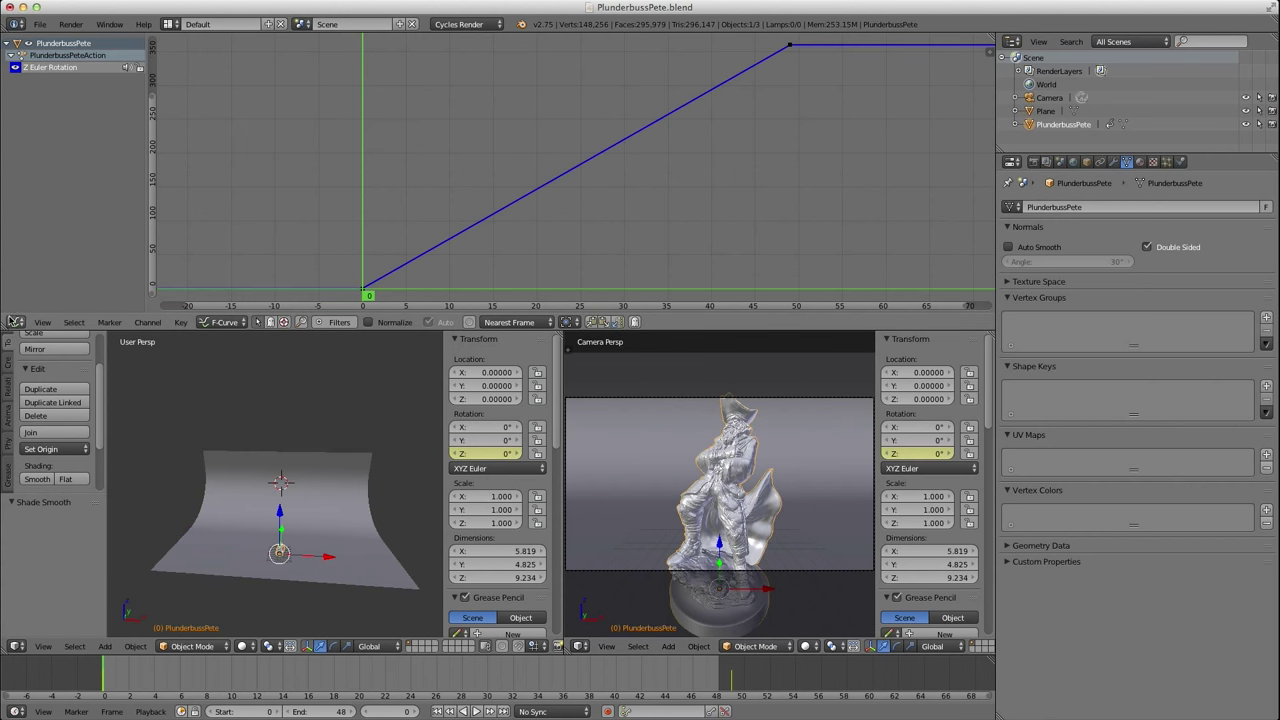
click(15, 321)
click(44, 485)
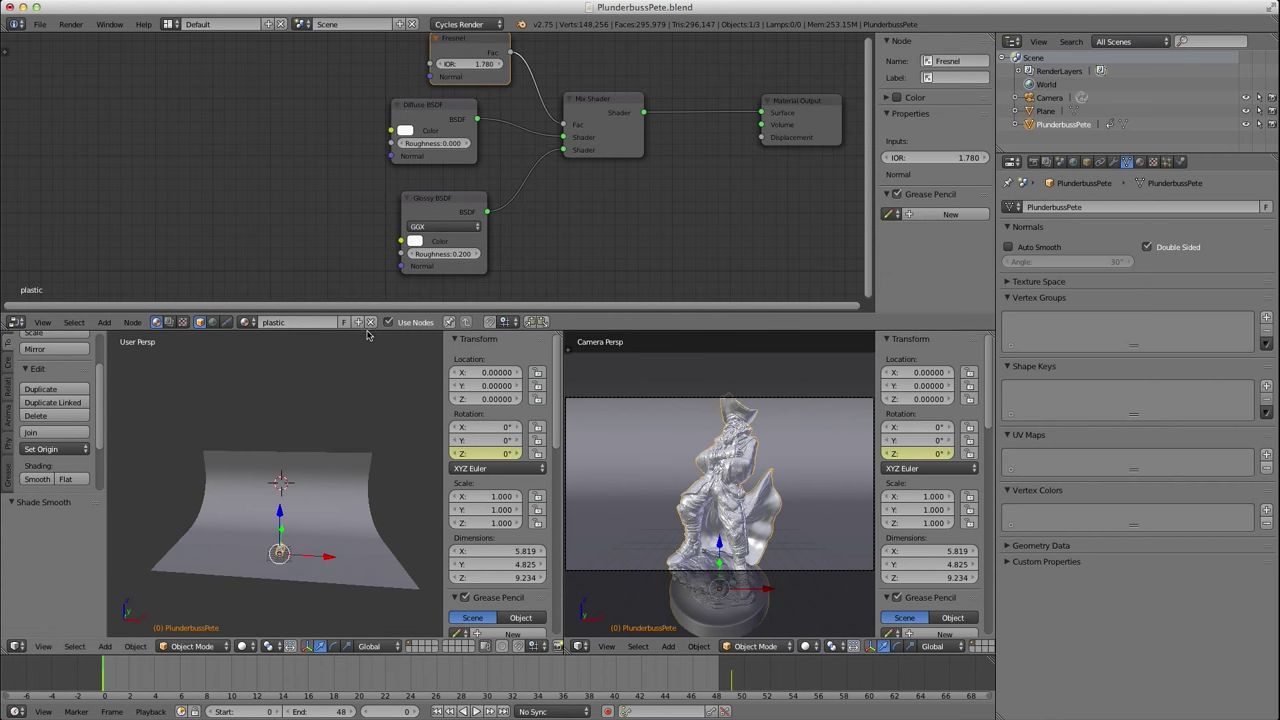
drag(366, 390, 366, 397)
middle_drag(555, 286, 408, 293)
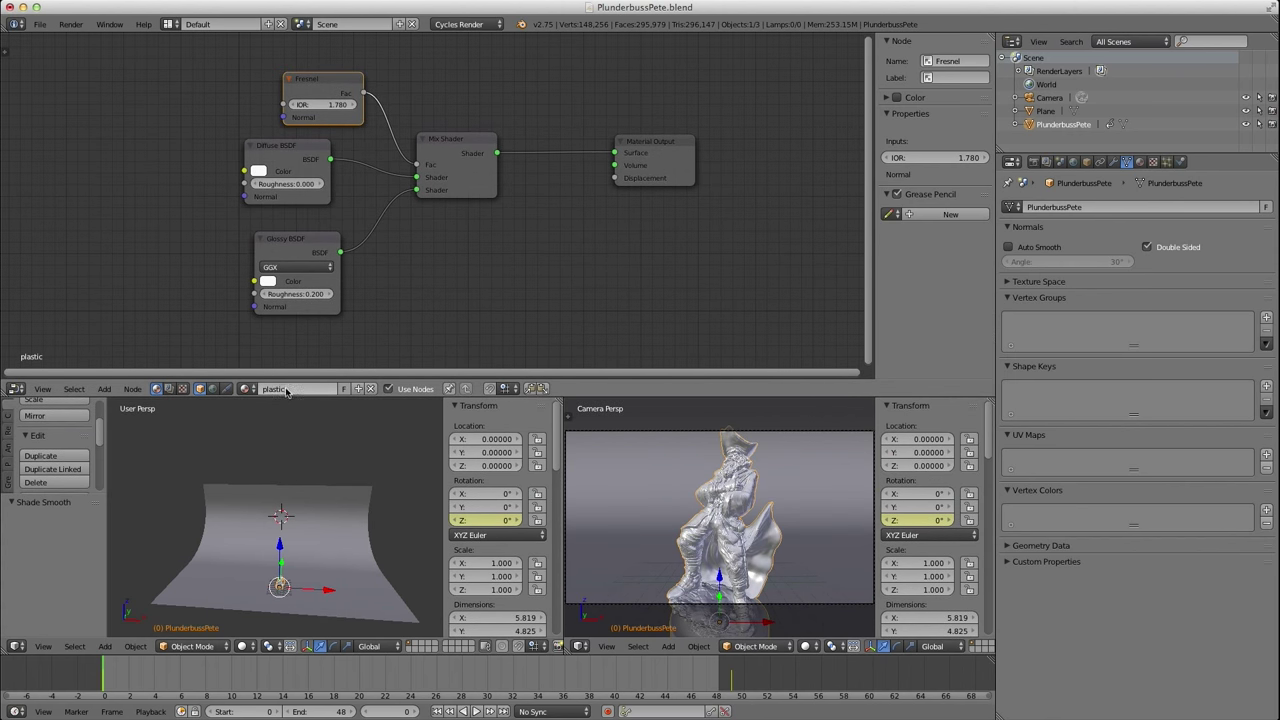
Replace the statue's plastic material with a new default diffuse one, spacing out its nodes, and switch the camera view to rendered shading.
click(371, 390)
click(300, 389)
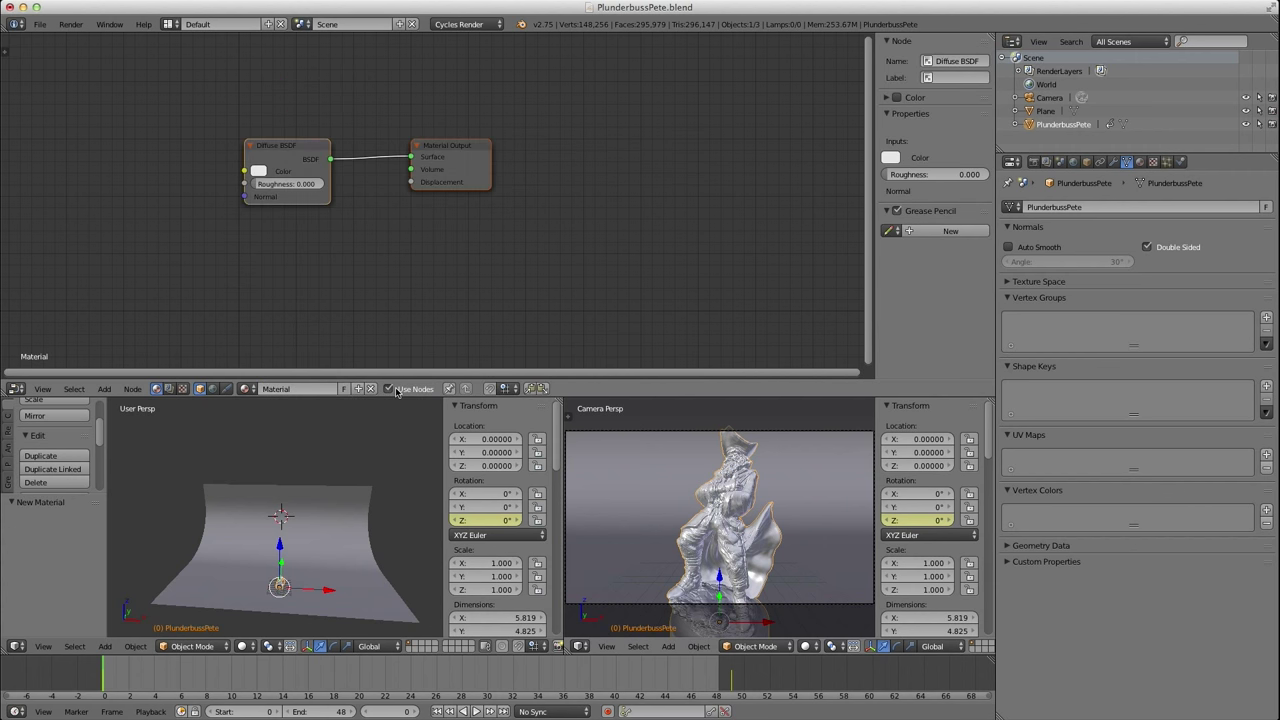
drag(474, 174, 588, 170)
drag(285, 163, 375, 155)
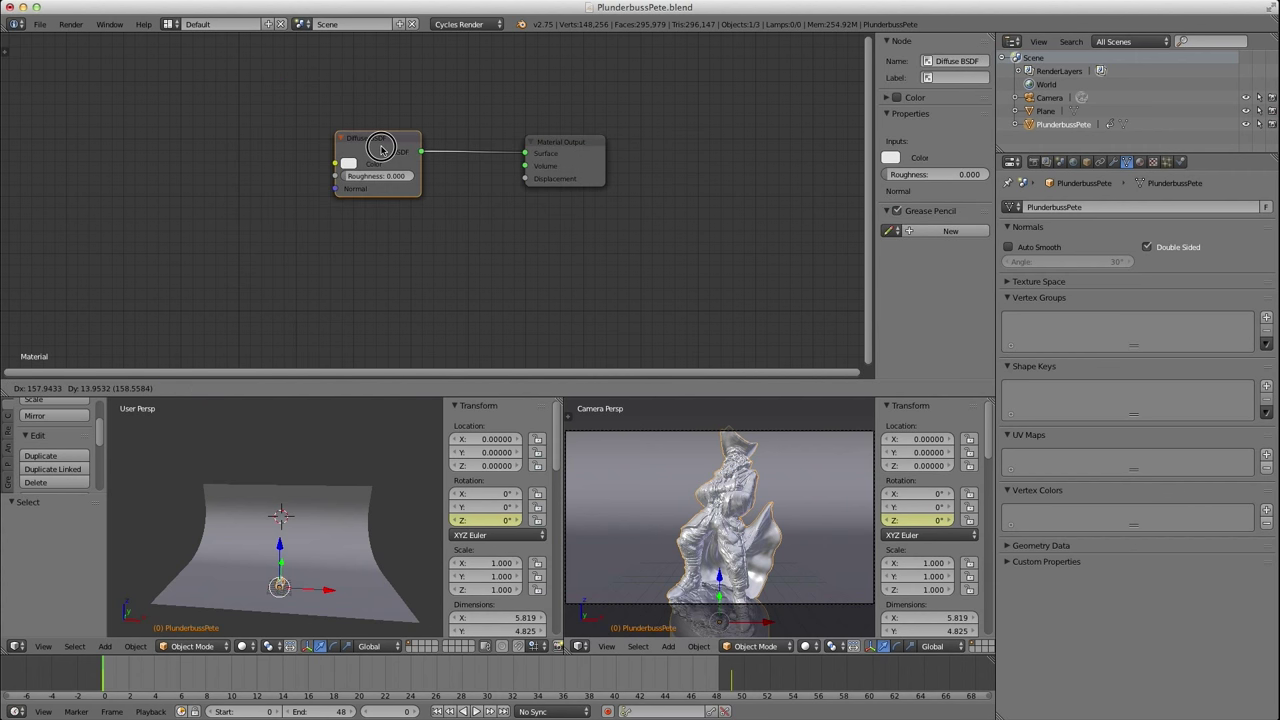
key(shift+z)
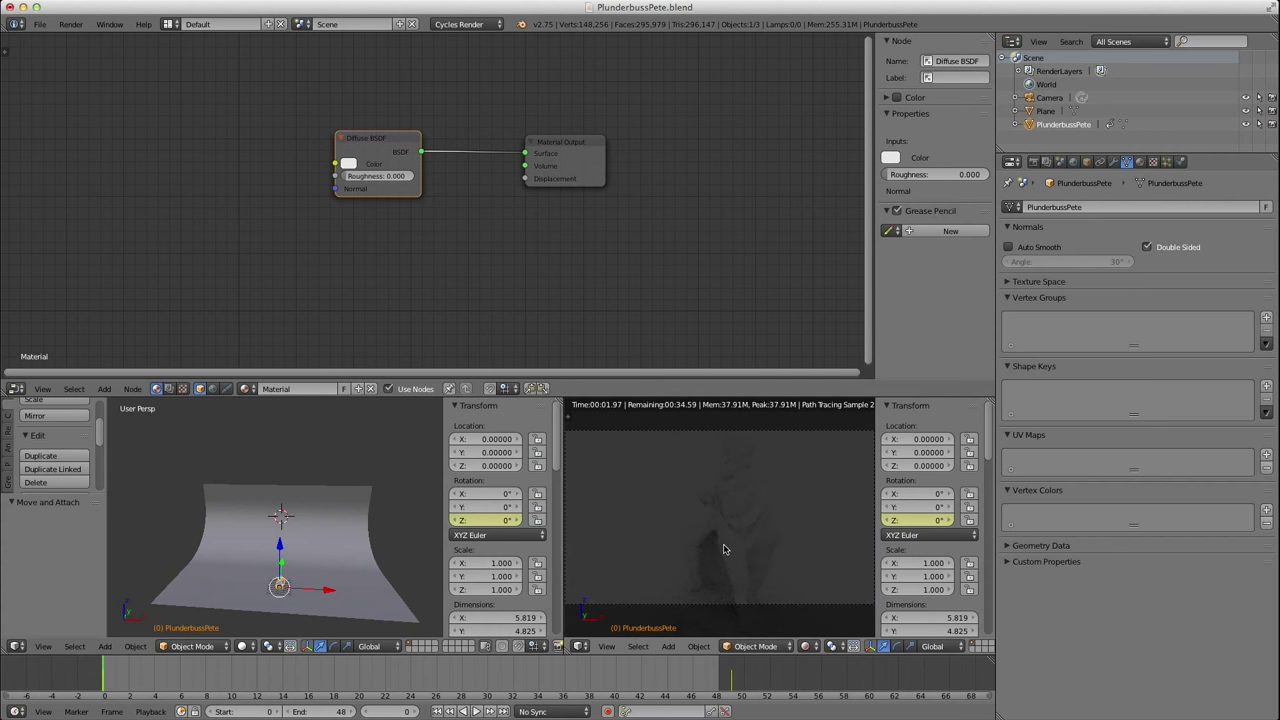
Give the backdrop a new material named floor with a dark grey diffuse colour of about 0.138.
right_click(295, 558)
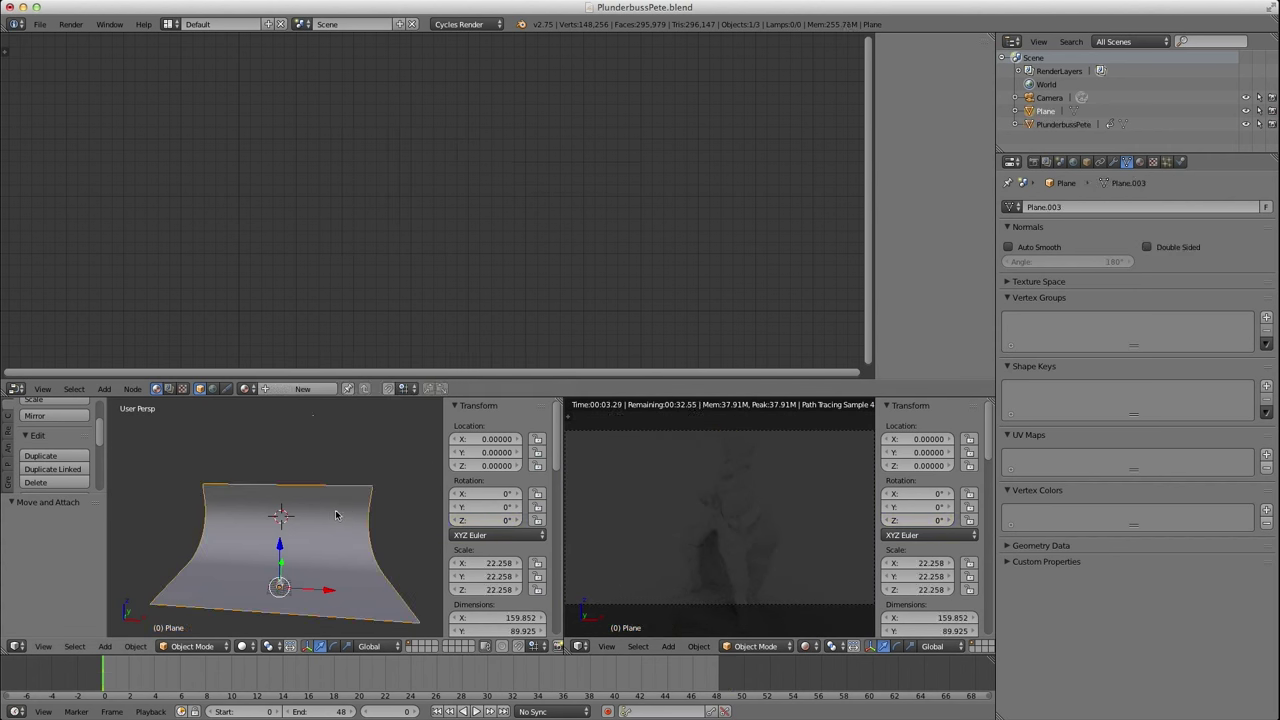
click(303, 389)
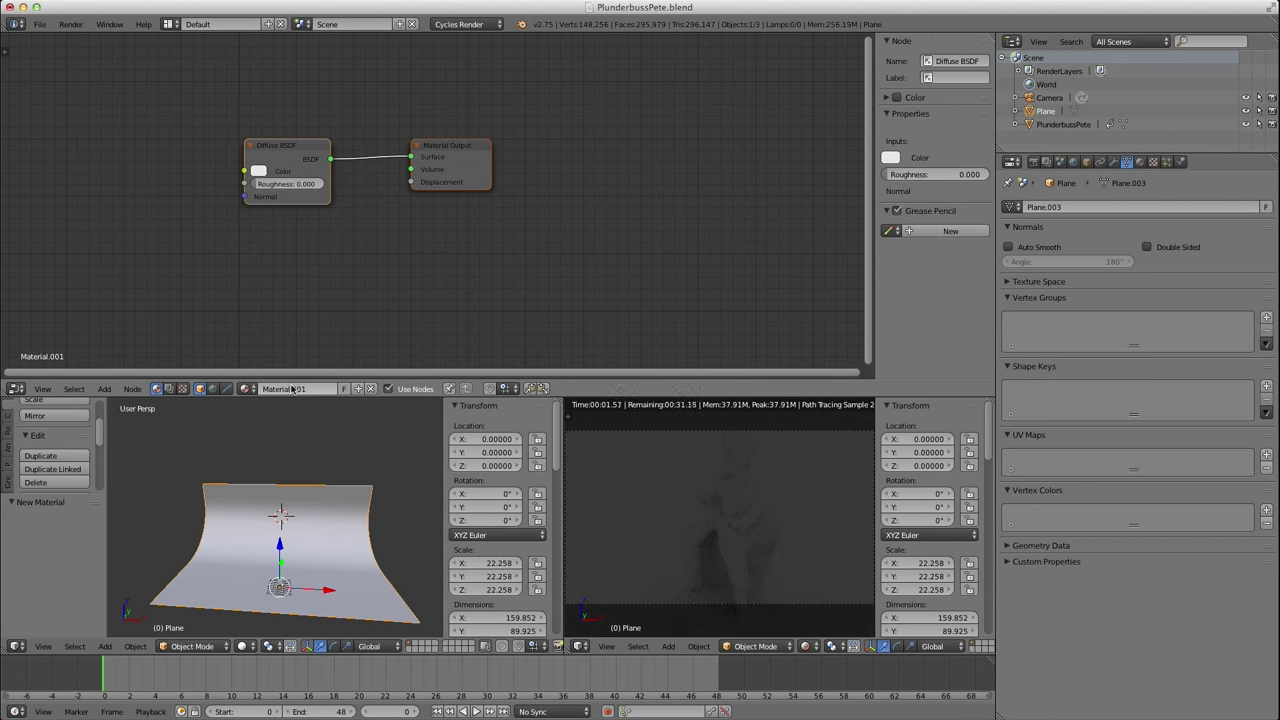
double_click(293, 391)
text(floor)
key(Return)
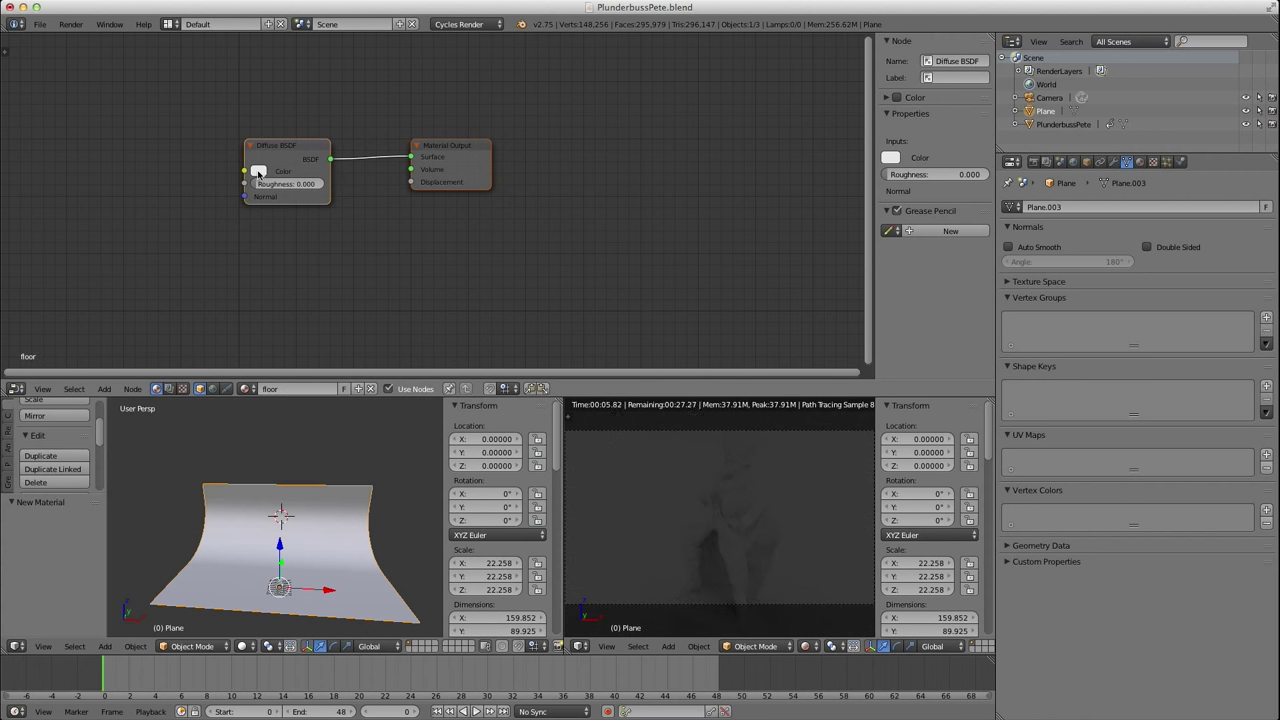
click(258, 171)
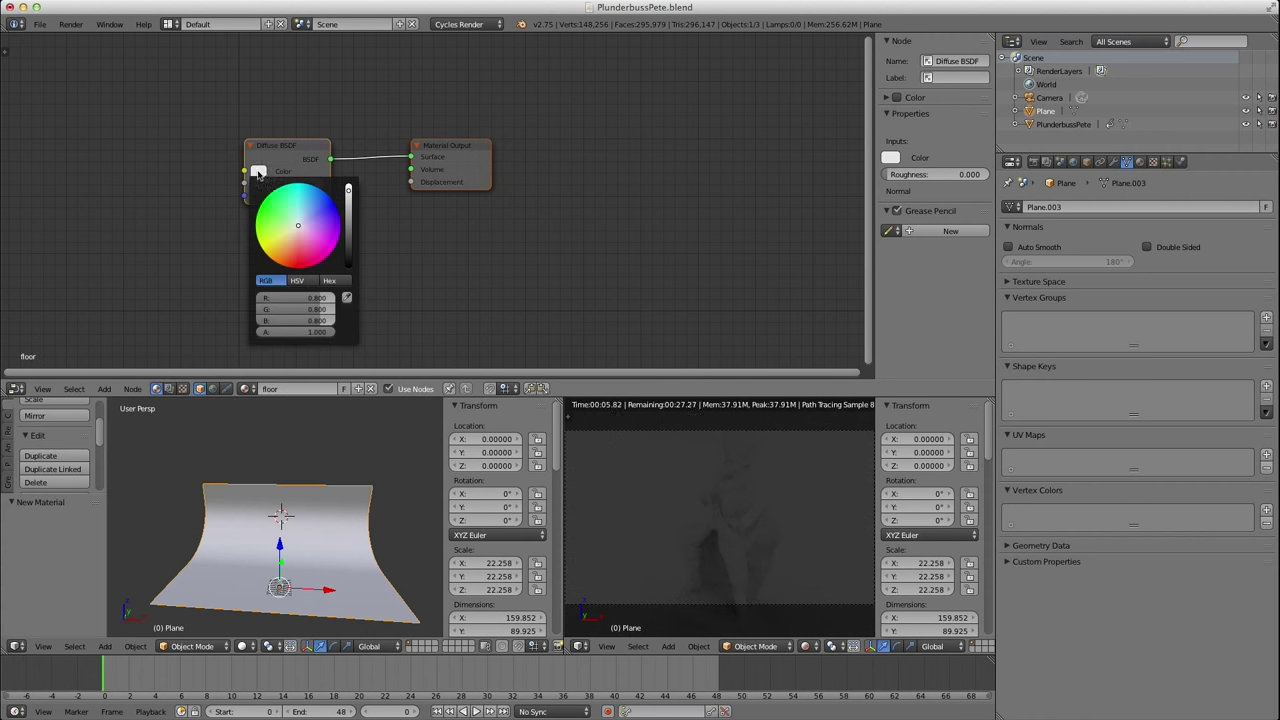
drag(343, 240, 345, 224)
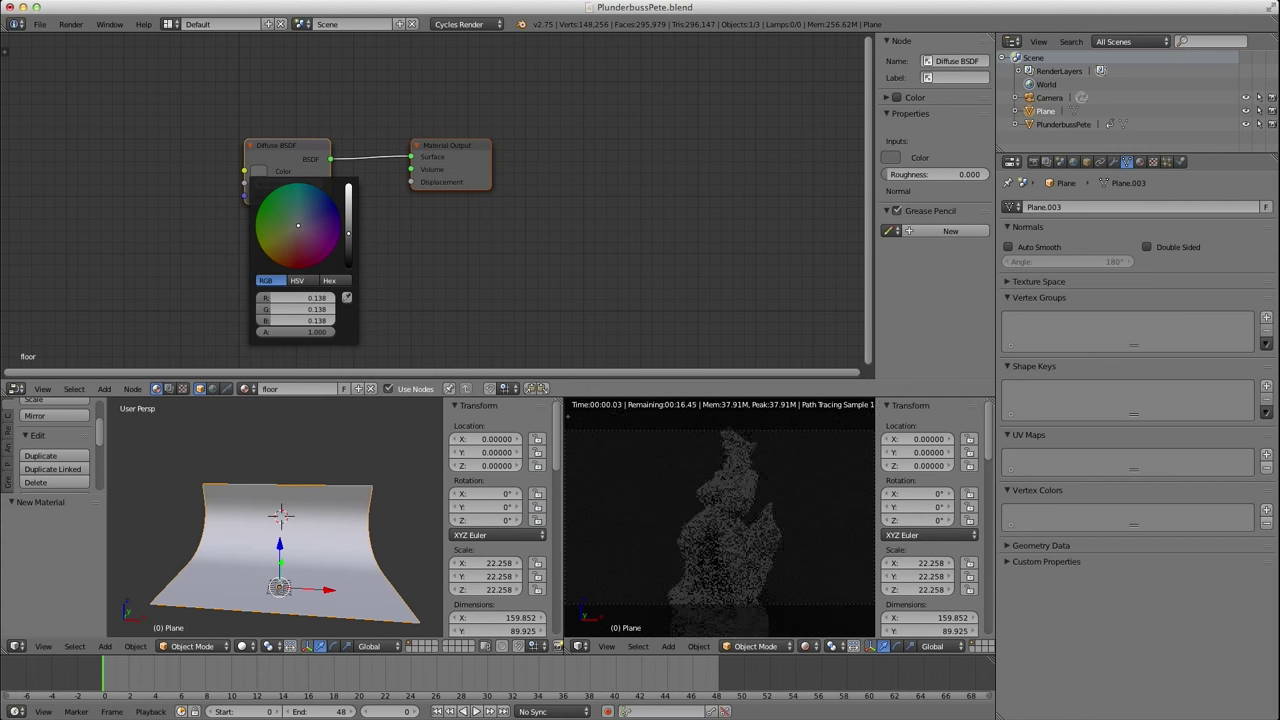
Snap the 3D cursor to the center of the scene.
scroll(309, 552, up, 5)
shift+middle_drag(309, 551, 325, 417)
middle_drag(338, 491, 309, 503)
scroll(277, 534, up, 2)
key(shift+s)
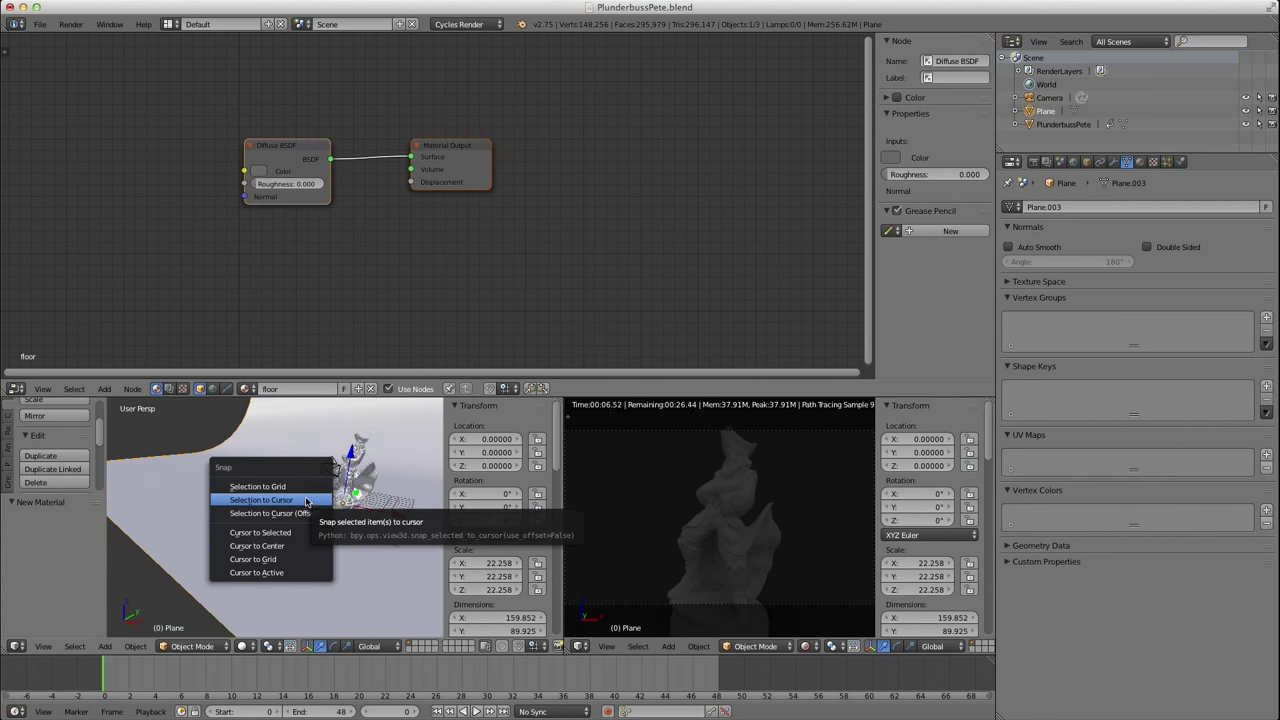
click(279, 552)
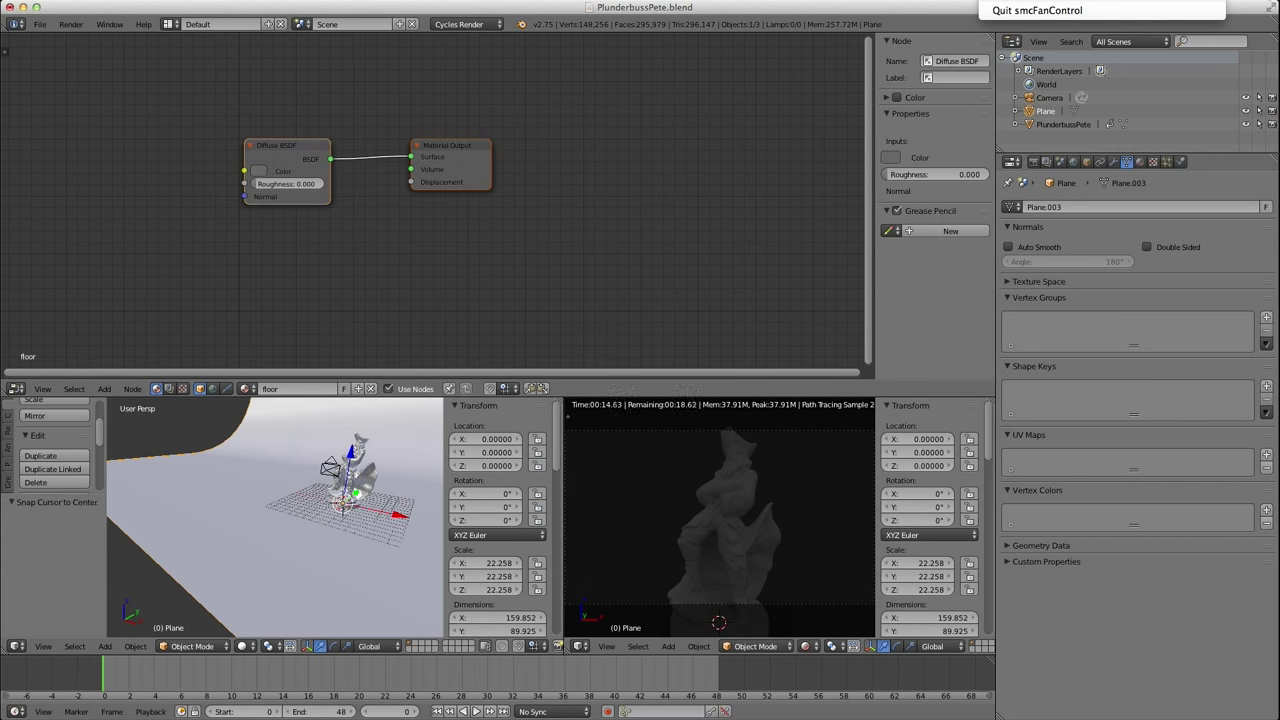
click(860, 7)
Add a Sun lamp at the 3D cursor.
middle_drag(330, 521, 290, 538)
key(shift+a)
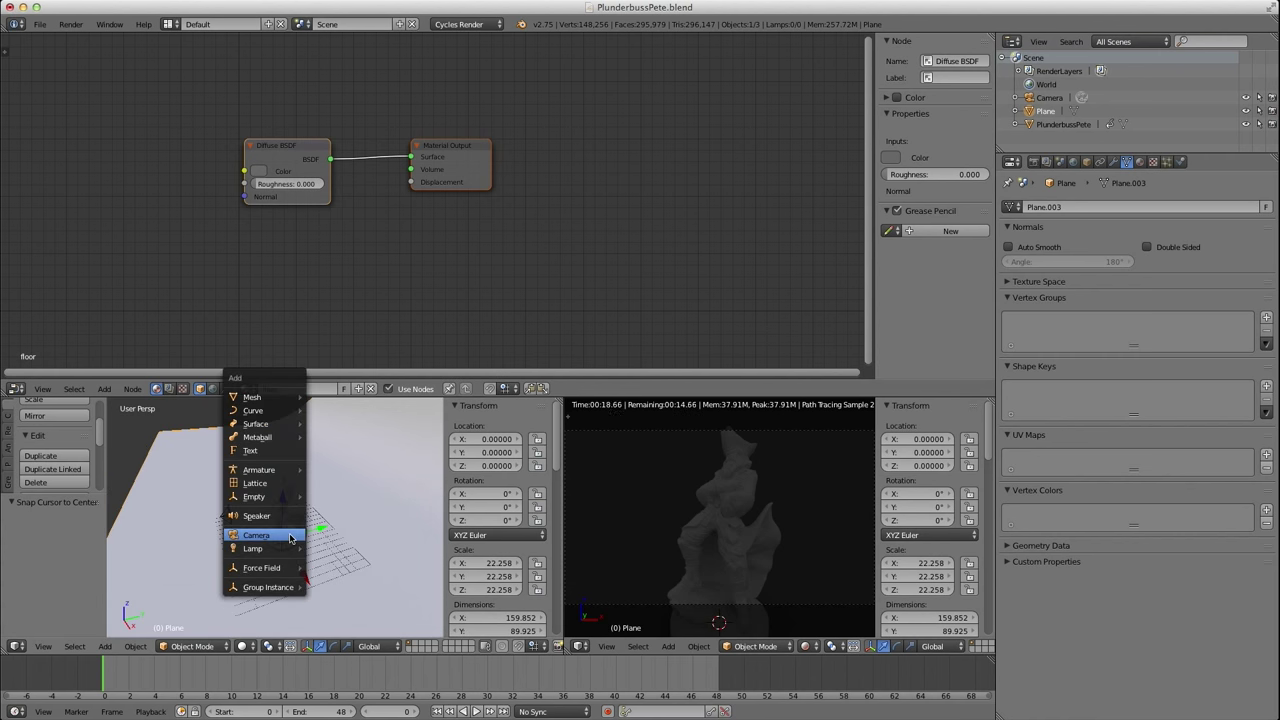
mouse_move(277, 549)
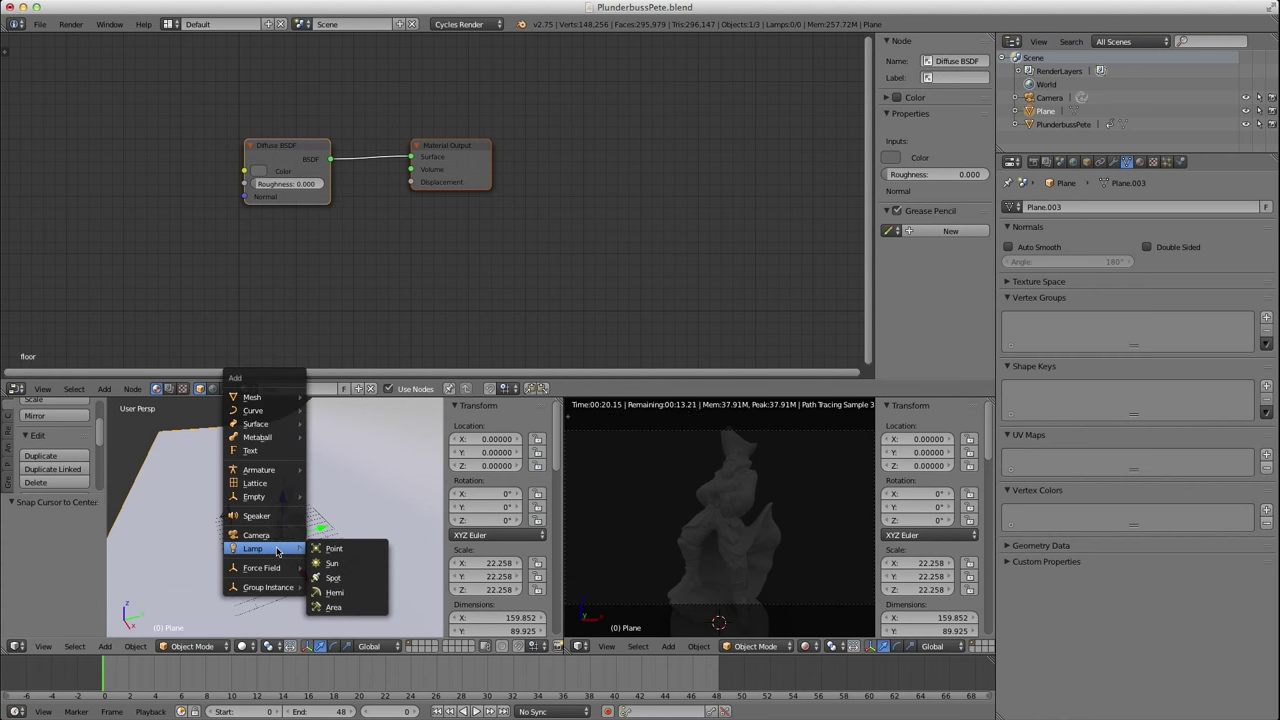
click(336, 563)
Raise the sun lamp along Z high above the statue, to a height of about 27.4.
drag(283, 497, 279, 583)
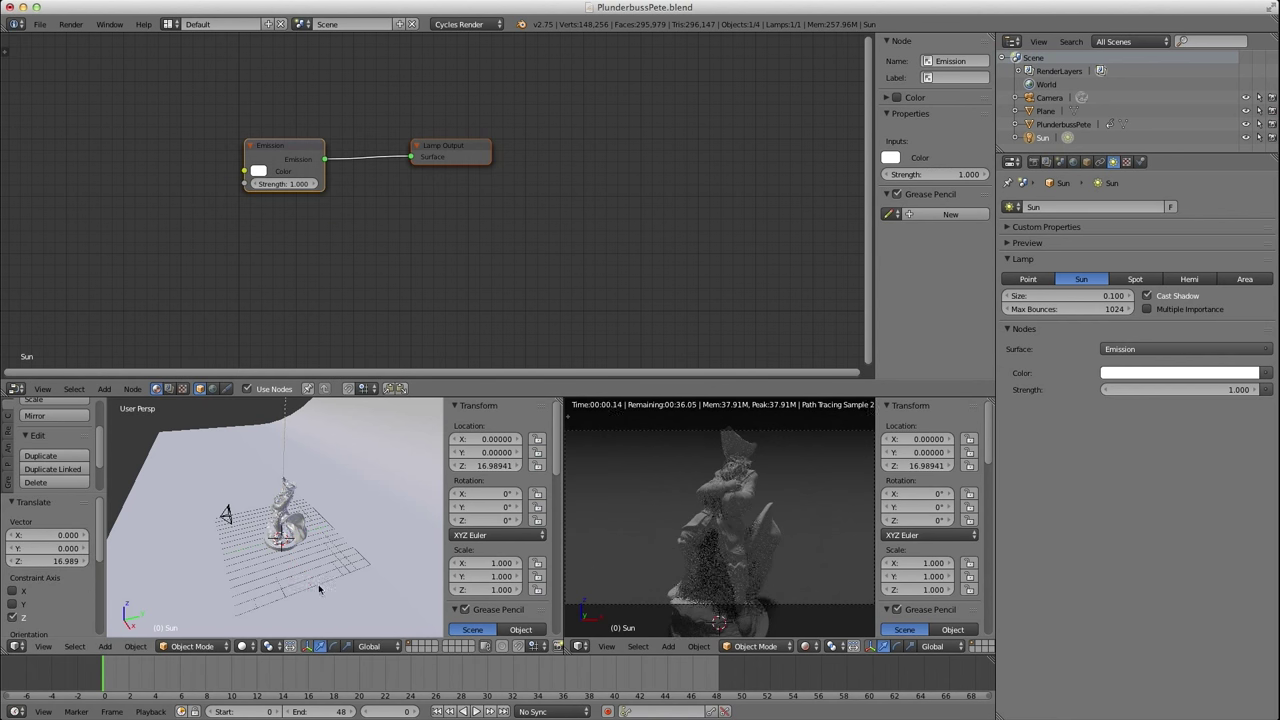
scroll(314, 512, down, 5)
mouse_move(288, 487)
shift+middle_down()
mouse_move(288, 522)
mouse_move(293, 470)
shift+middle_up()
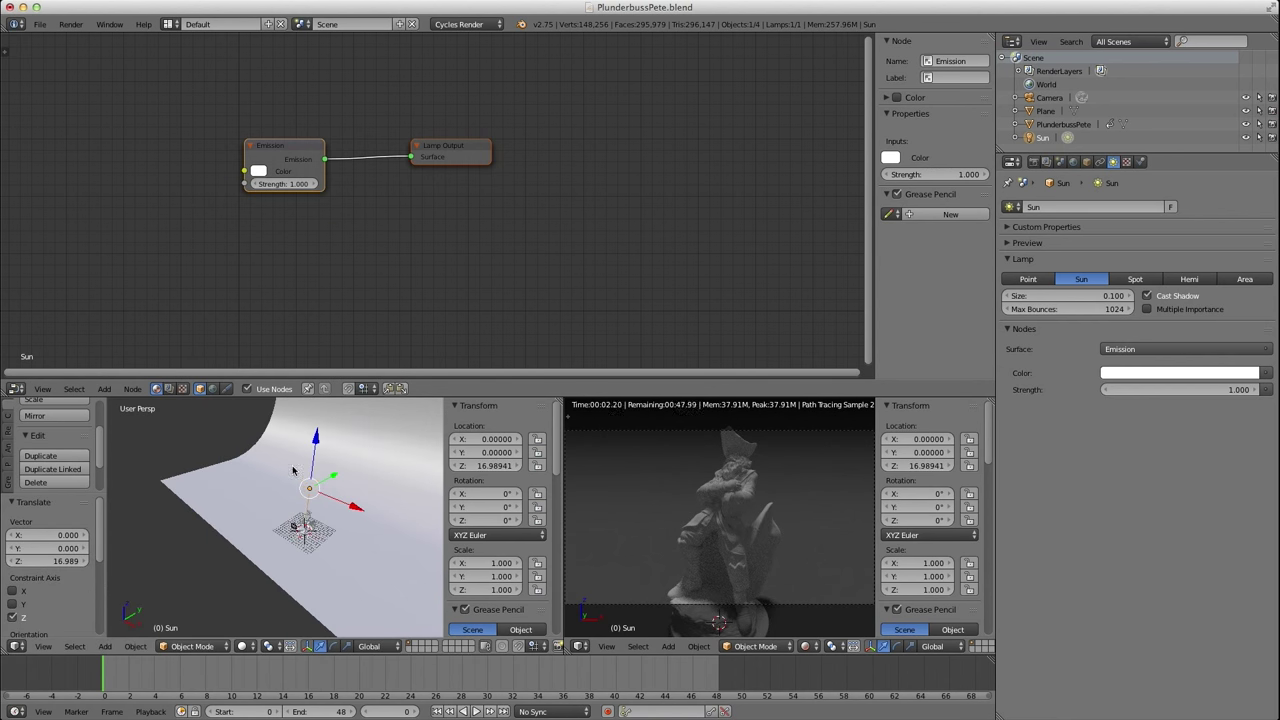
drag(317, 438, 320, 424)
shift+middle_drag(322, 448, 304, 458)
middle_drag(284, 500, 304, 497)
drag(310, 425, 305, 413)
Rotate the sun lamp about 22.5° around the X axis and about -44° around the Z axis.
middle_drag(321, 478, 322, 513)
scroll(389, 488, up, 3)
scroll(340, 509, up, 3)
key(r)
key(x)
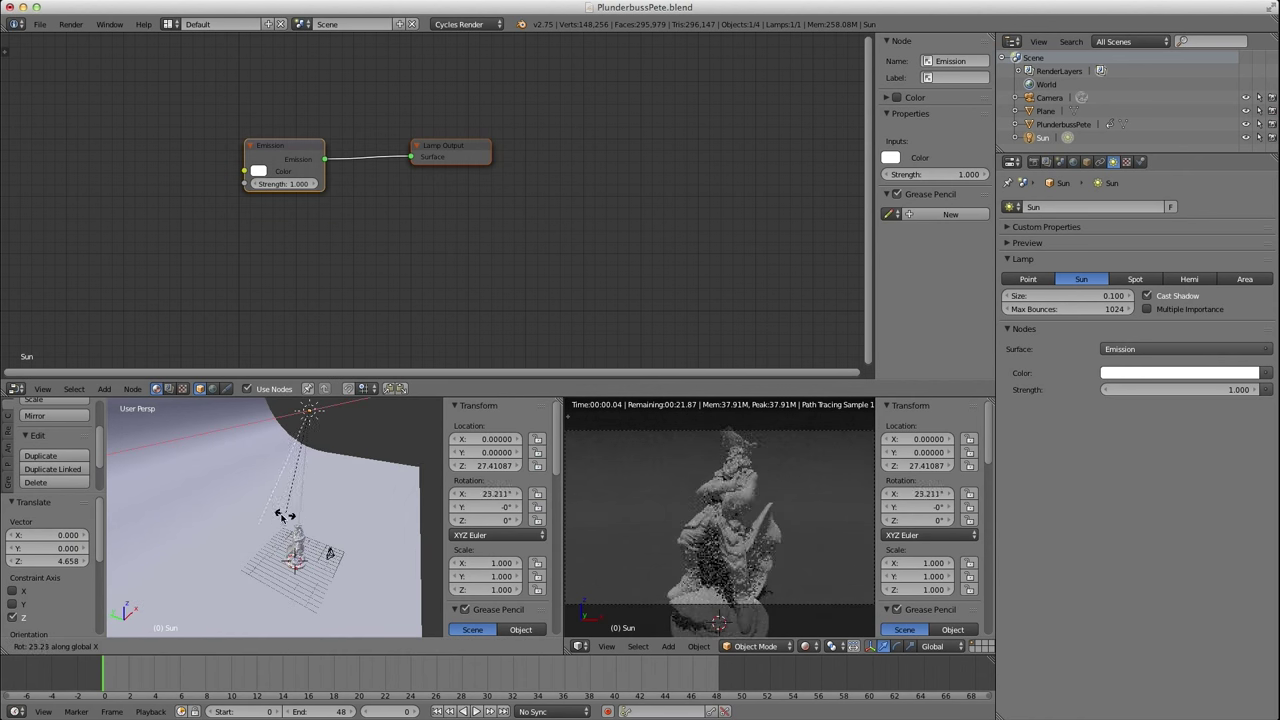
click(285, 517)
key(r)
key(z)
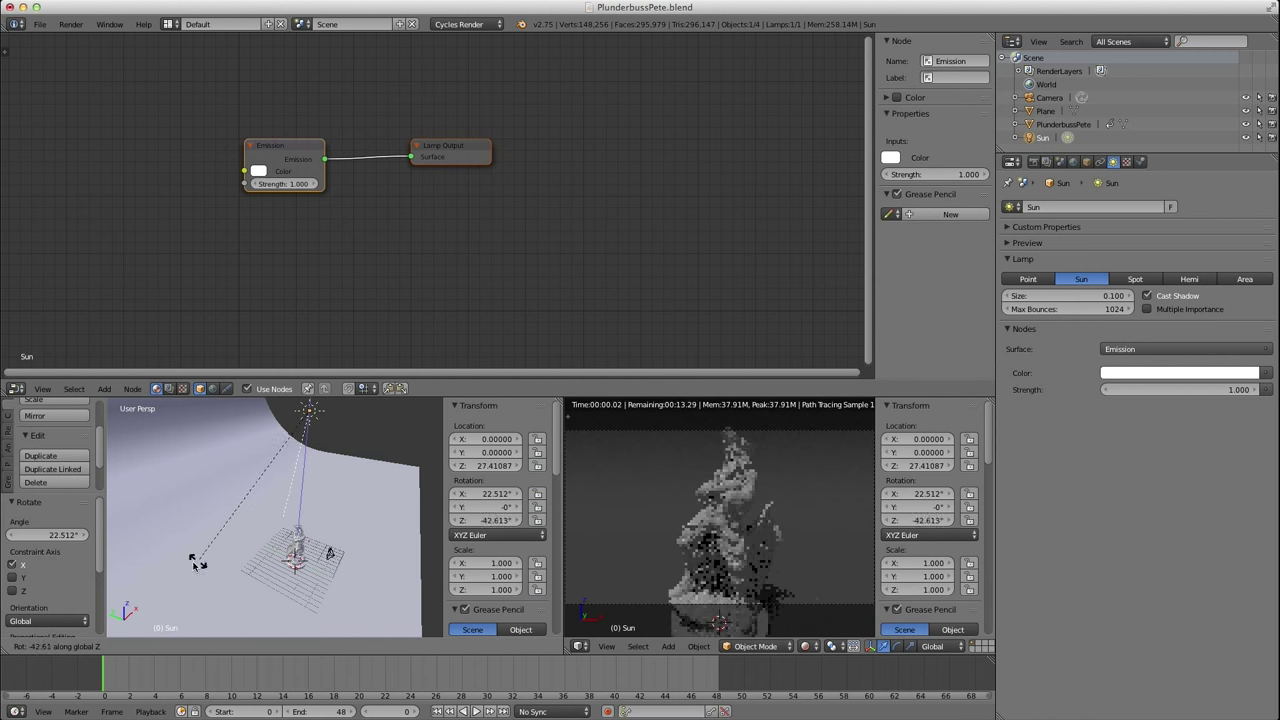
click(186, 557)
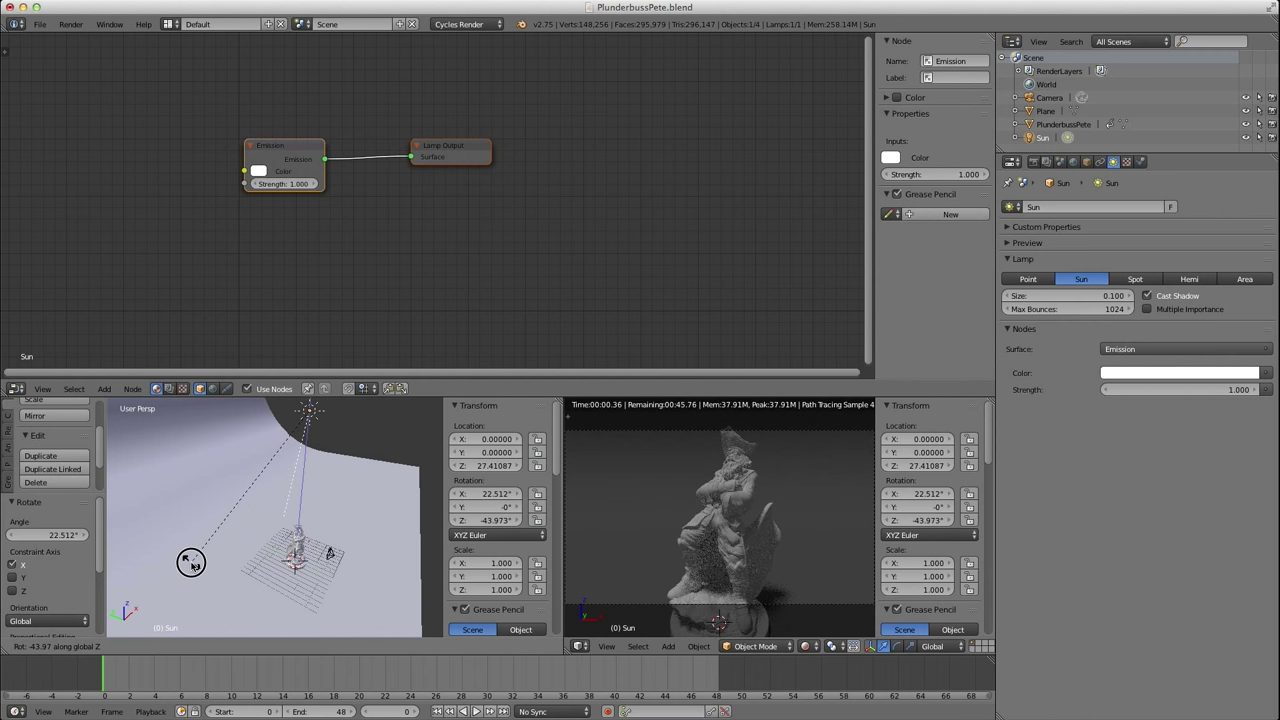
Move the sun lamp sideways along X to a location of about -13.3.
mouse_move(190, 560)
middle_down()
mouse_move(318, 545)
mouse_move(189, 543)
middle_up()
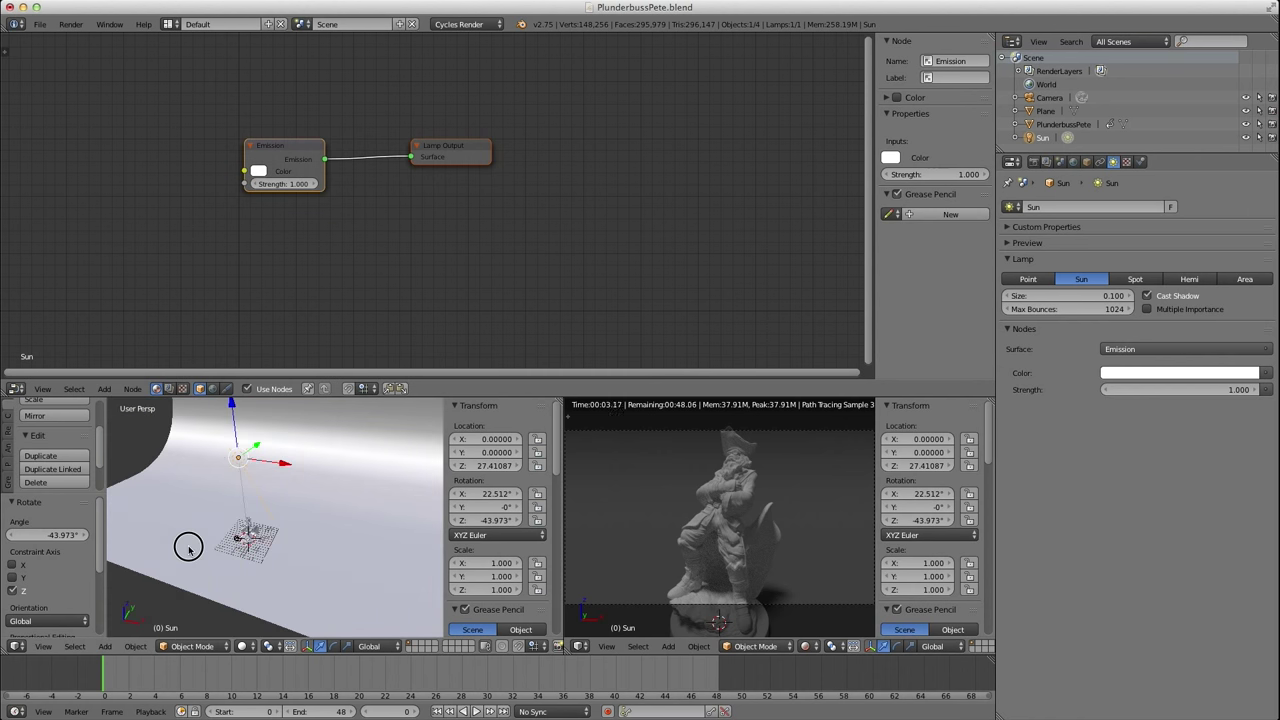
drag(282, 470, 232, 460)
middle_drag(232, 460, 294, 521)
scroll(280, 538, up, 5)
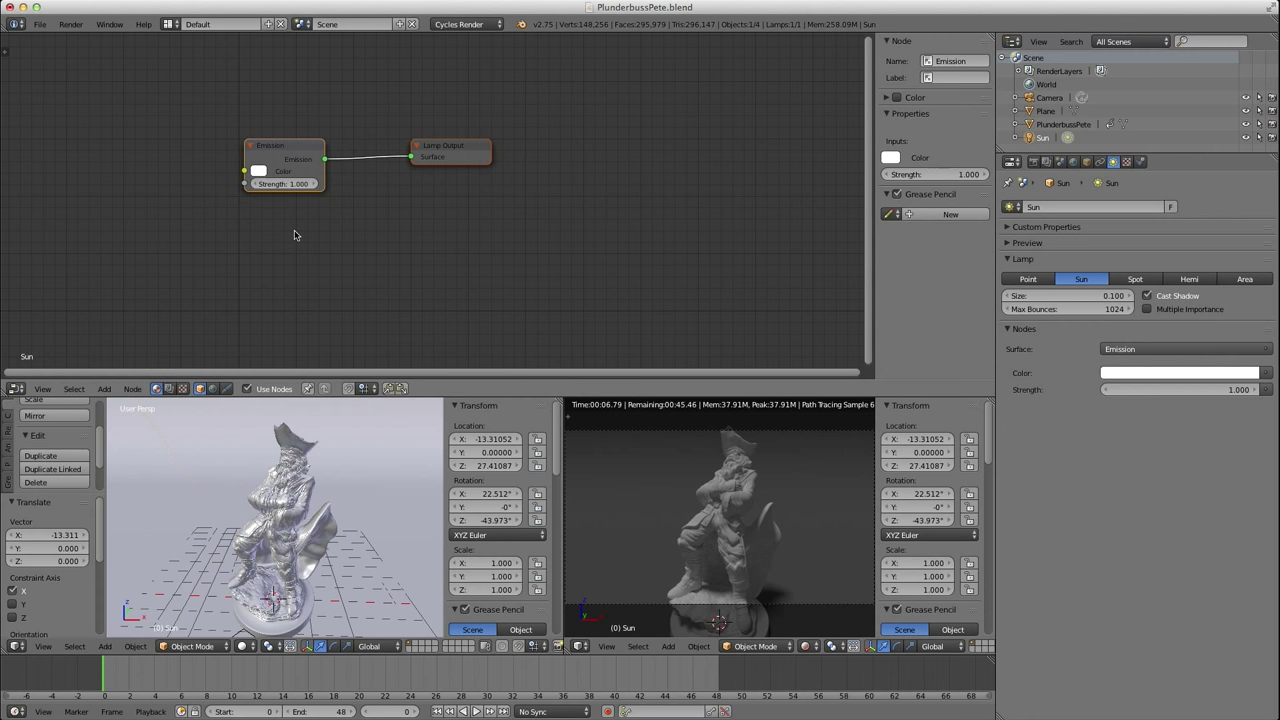
Try an emission strength of 1.5 on the sun lamp and restore it to 1.0.
click(283, 185)
text(1.5)
key(Return)
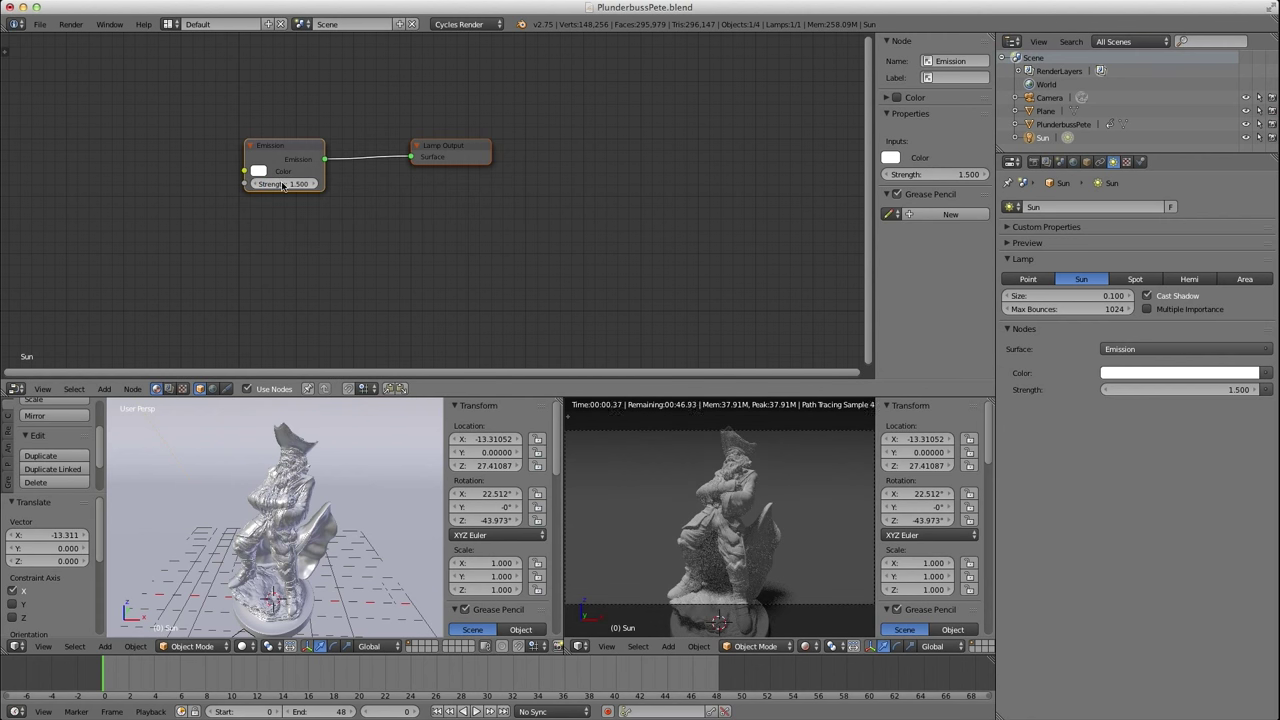
text(1.5)
key(Return)
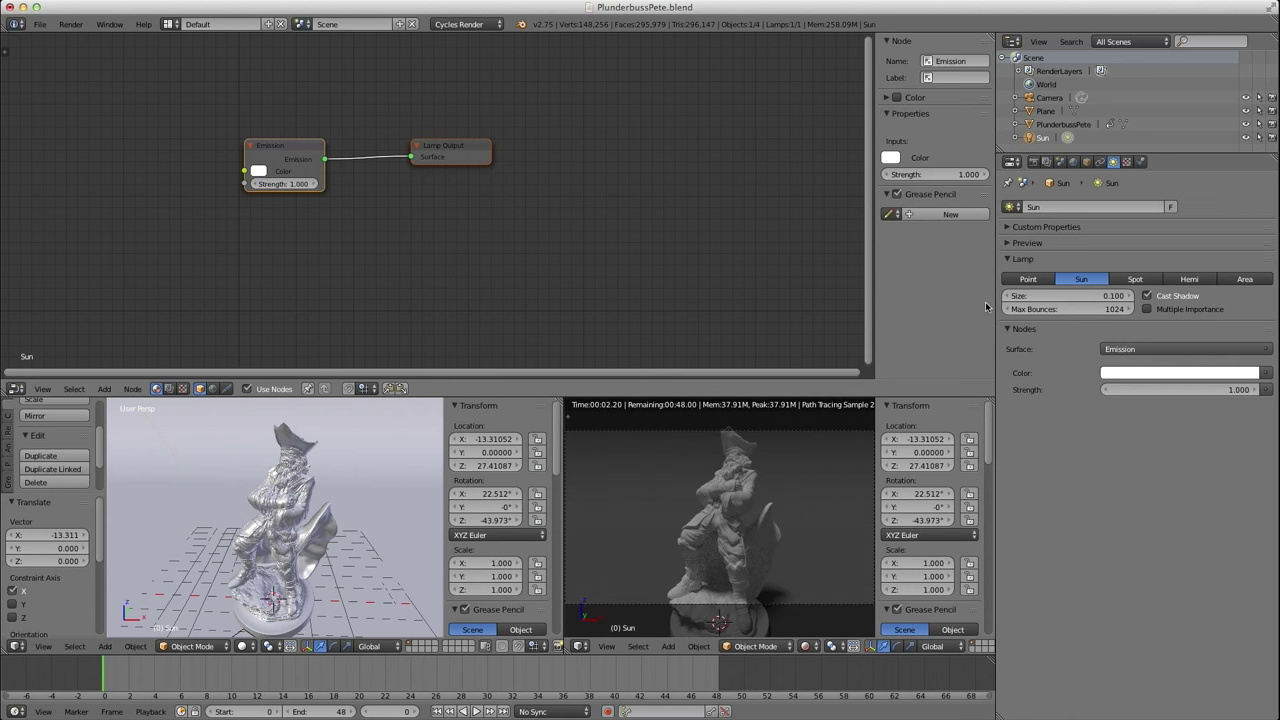
Try sun lamp sizes of 0.01 and 0.001, checking the shadow edge beside the statue's base.
scroll(781, 516, up, 5)
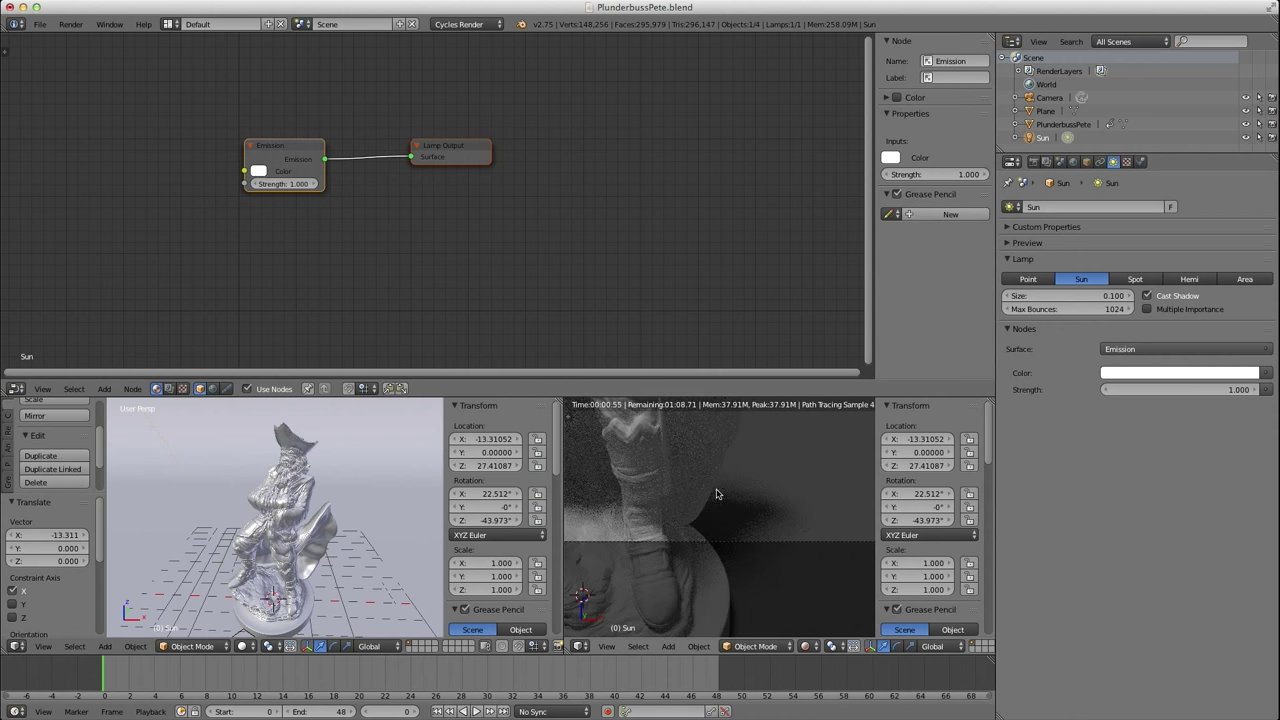
click(1065, 297)
text(0.01)
key(Return)
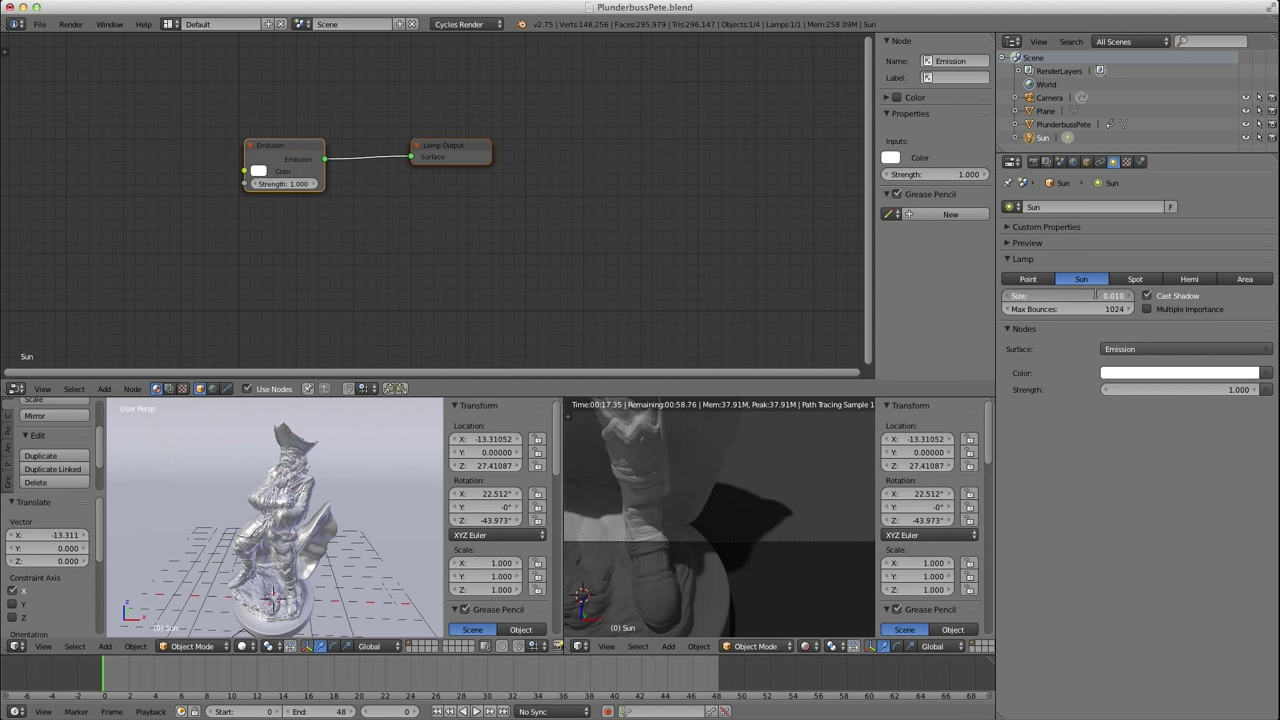
key(Return)
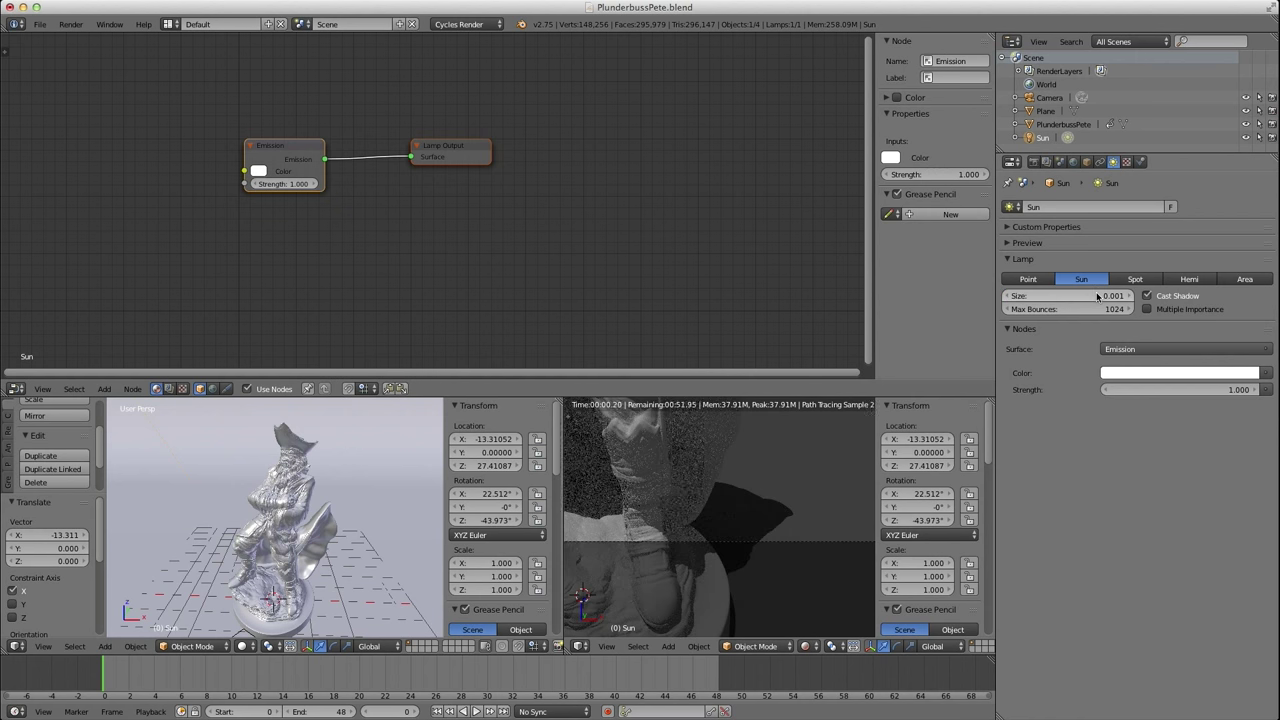
Set the sun lamp's size to 0.3 for softer shadows.
click(1098, 296)
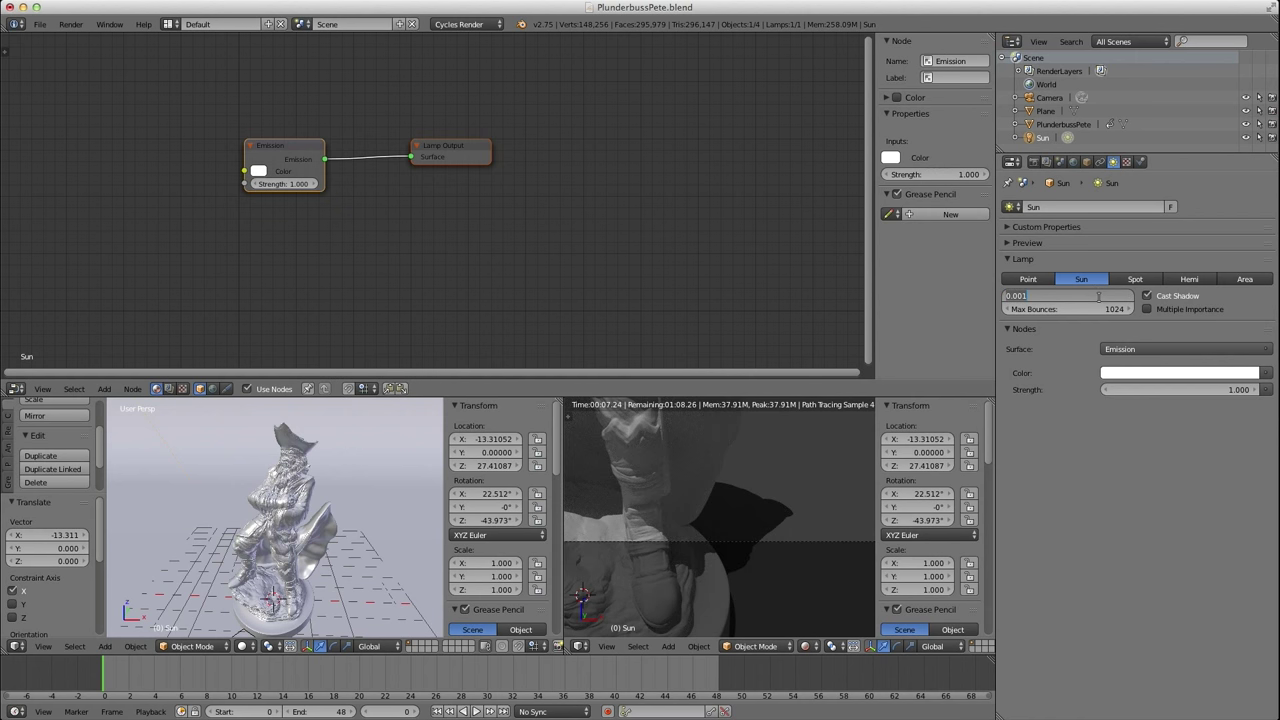
text(.3)
key(Return)
Return the rendered viewport to the camera view and hide its properties sidebar.
scroll(750, 531, down, 3)
middle_drag(748, 549, 799, 583)
key(KP_0)
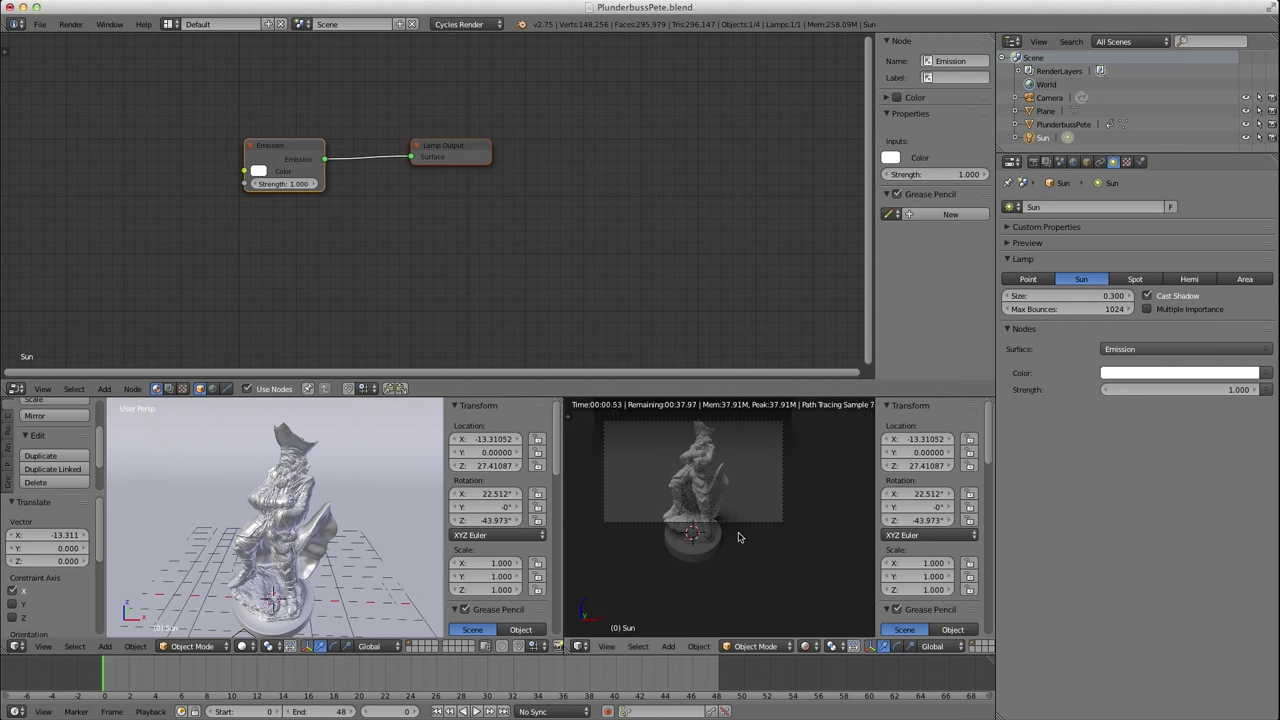
scroll(738, 537, up, 4)
shift+middle_drag(780, 573, 786, 577)
key(n)
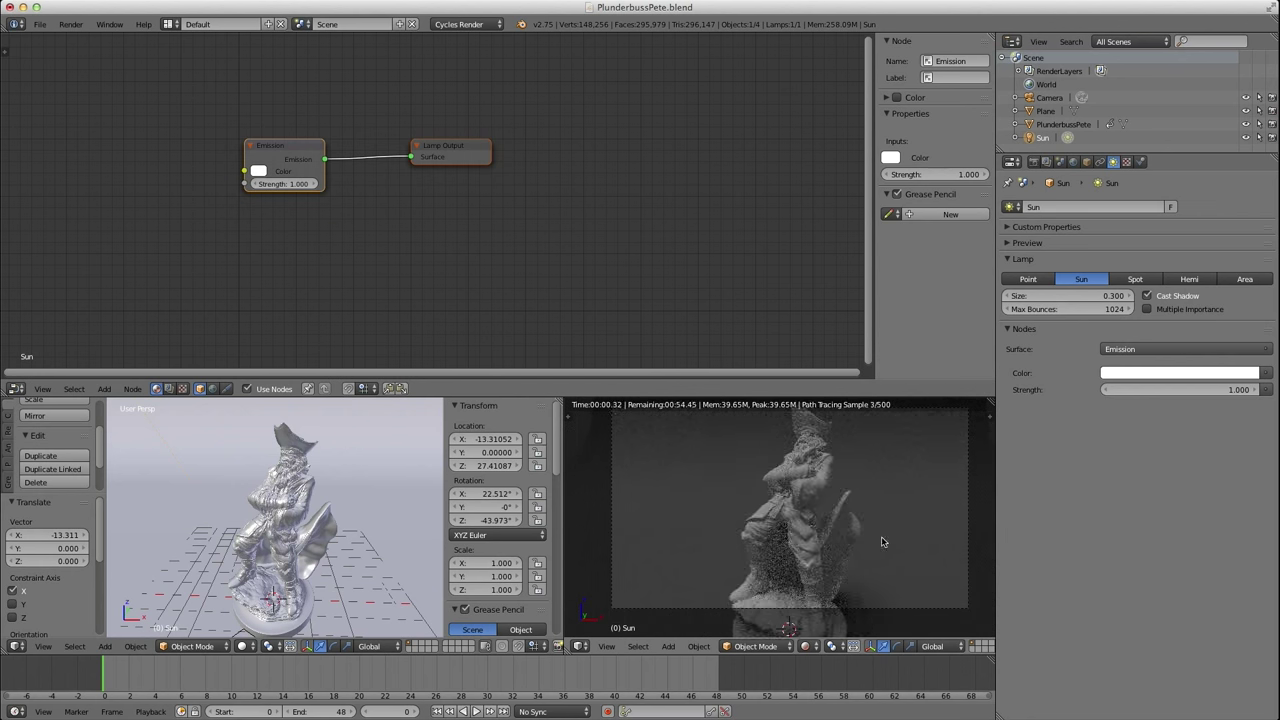
key(KP_0)
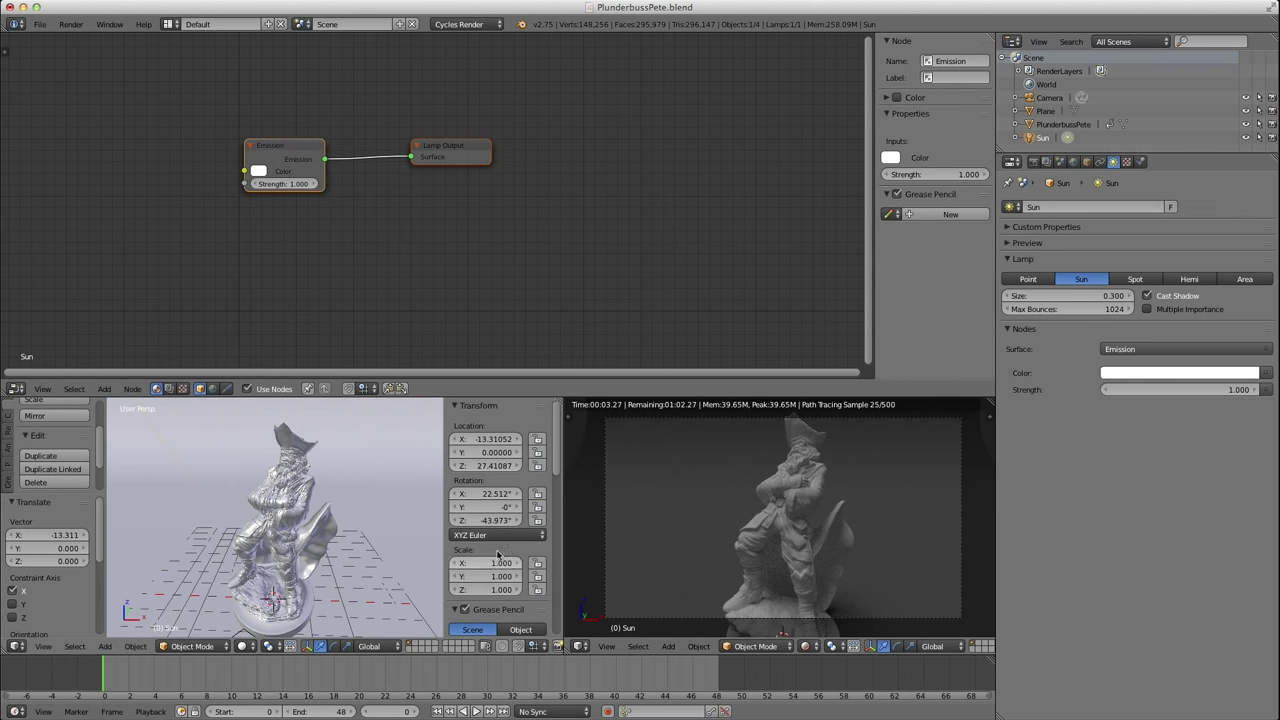
Darken the backdrop's floor material by lowering its diffuse colour to a grey of about 0.098.
right_click(396, 501)
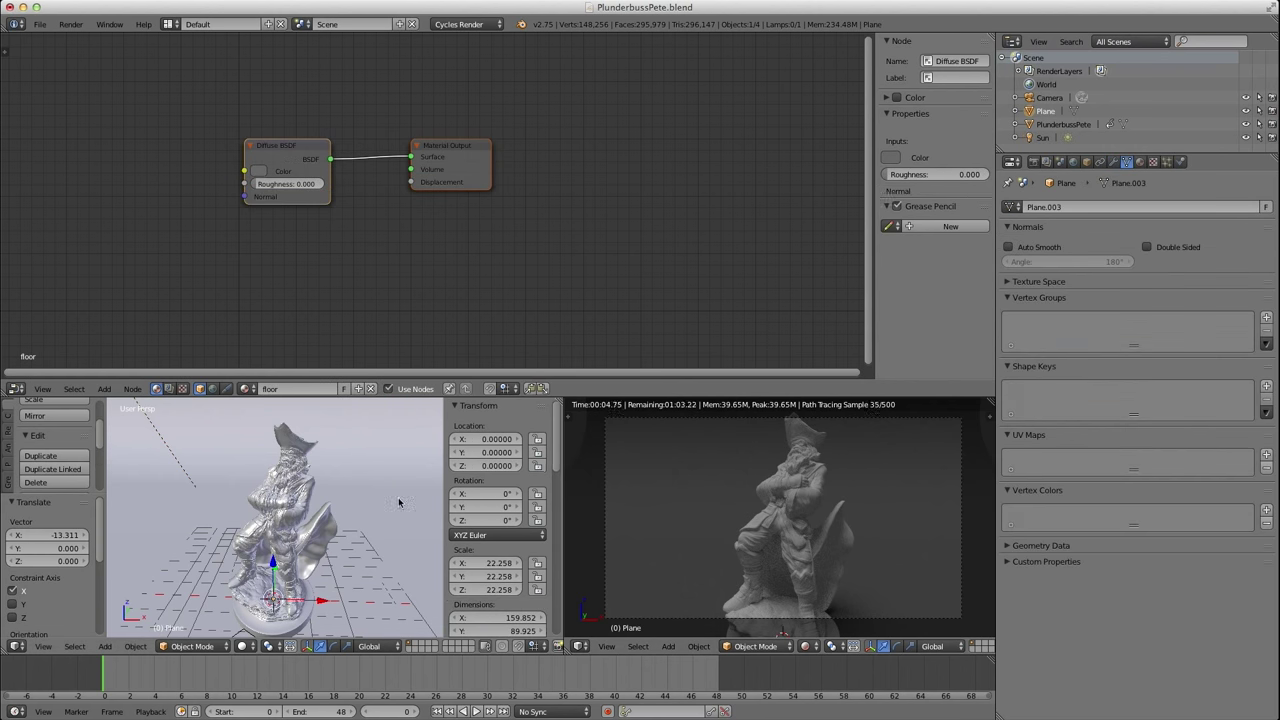
click(262, 172)
click(265, 175)
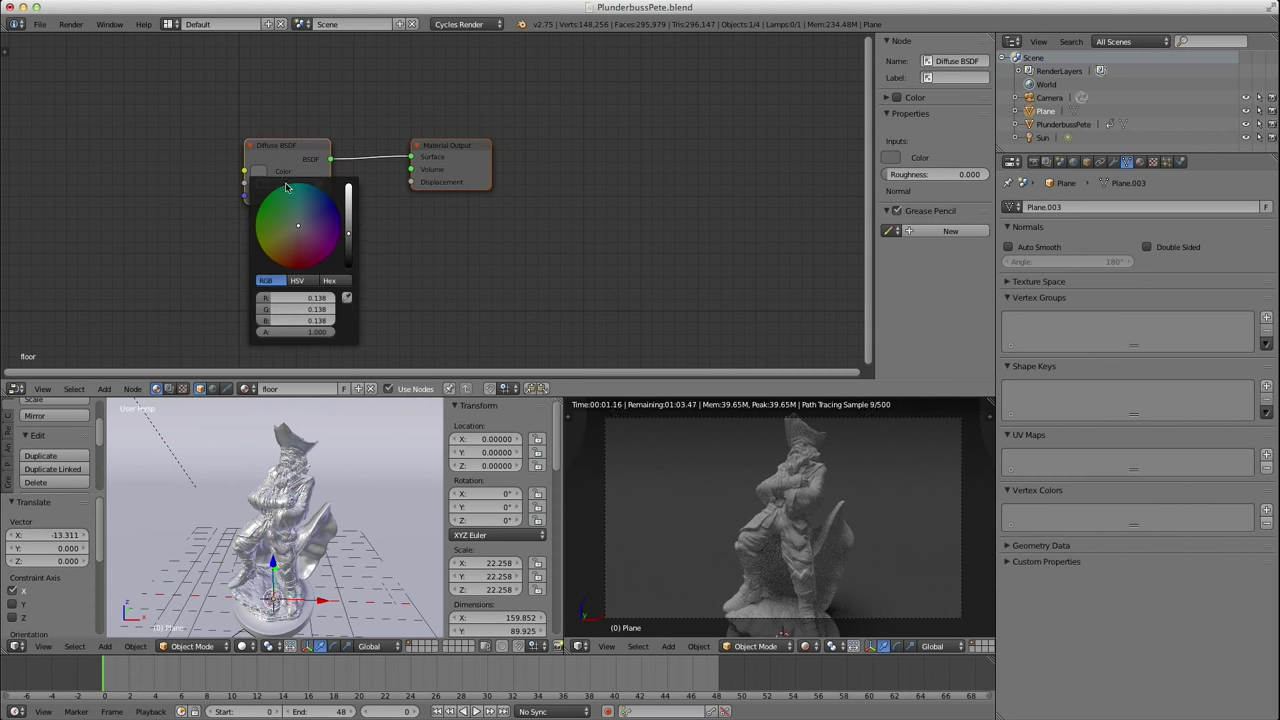
drag(350, 234, 349, 238)
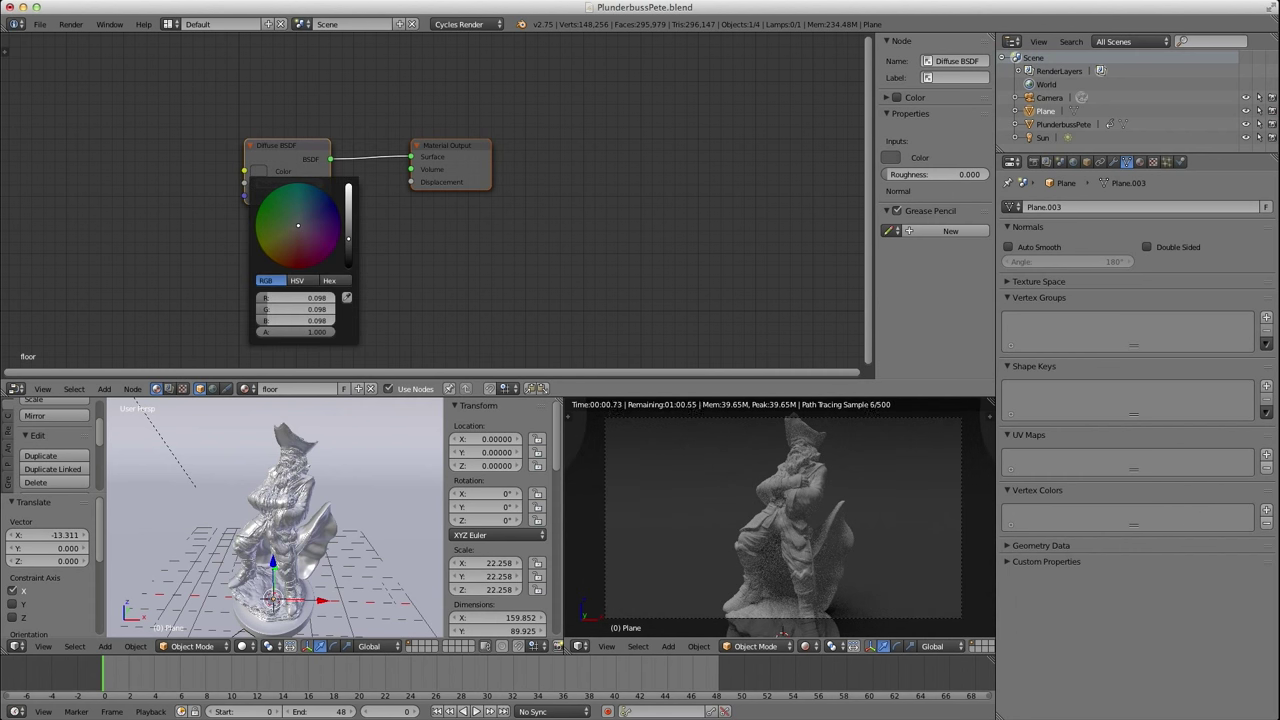
Select the PlunderbussPete statue and rename its material to pirate.
right_click(775, 498)
scroll(776, 499, up, 3)
scroll(776, 499, down, 2)
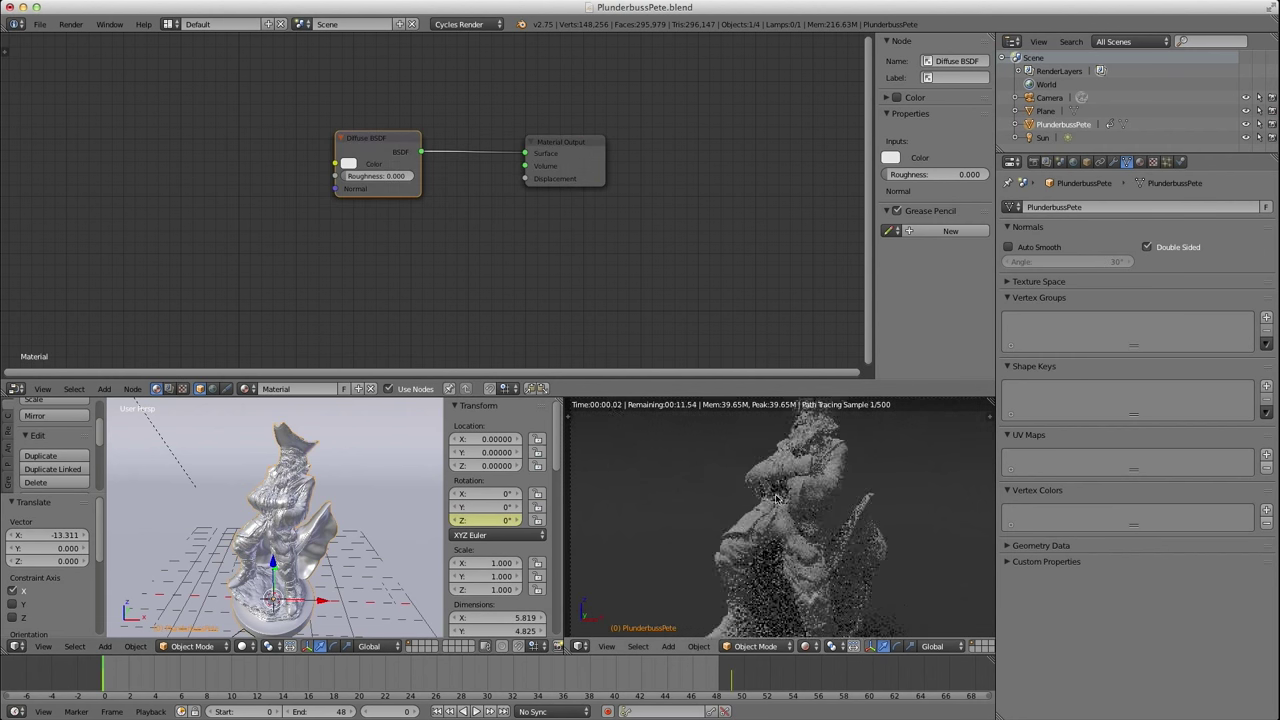
scroll(776, 499, up, 1)
middle_drag(775, 498, 830, 478)
scroll(812, 530, up, 3)
shift+middle_drag(832, 528, 852, 474)
shift+middle_drag(843, 538, 845, 516)
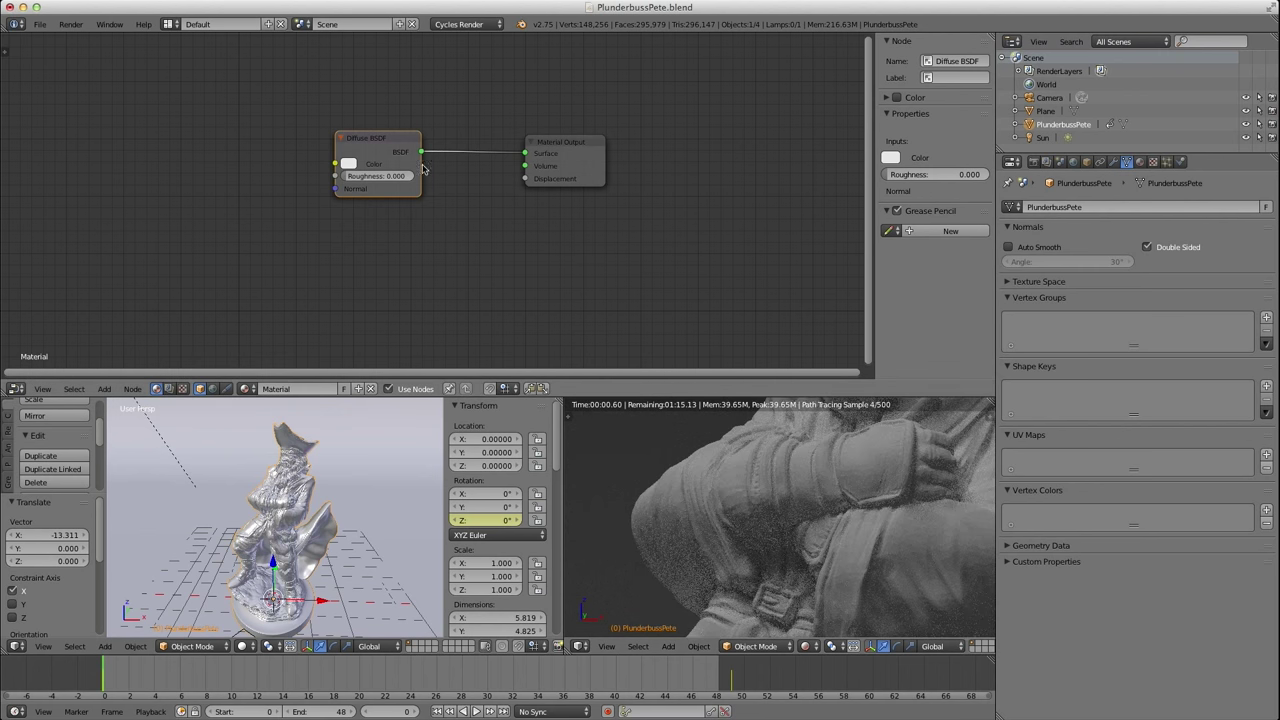
middle_drag(430, 262, 485, 258)
click(286, 388)
key(Return)
Add a Geometry node to the pirate material and link its Pointiness output to the Diffuse BSDF colour.
key(shift+a)
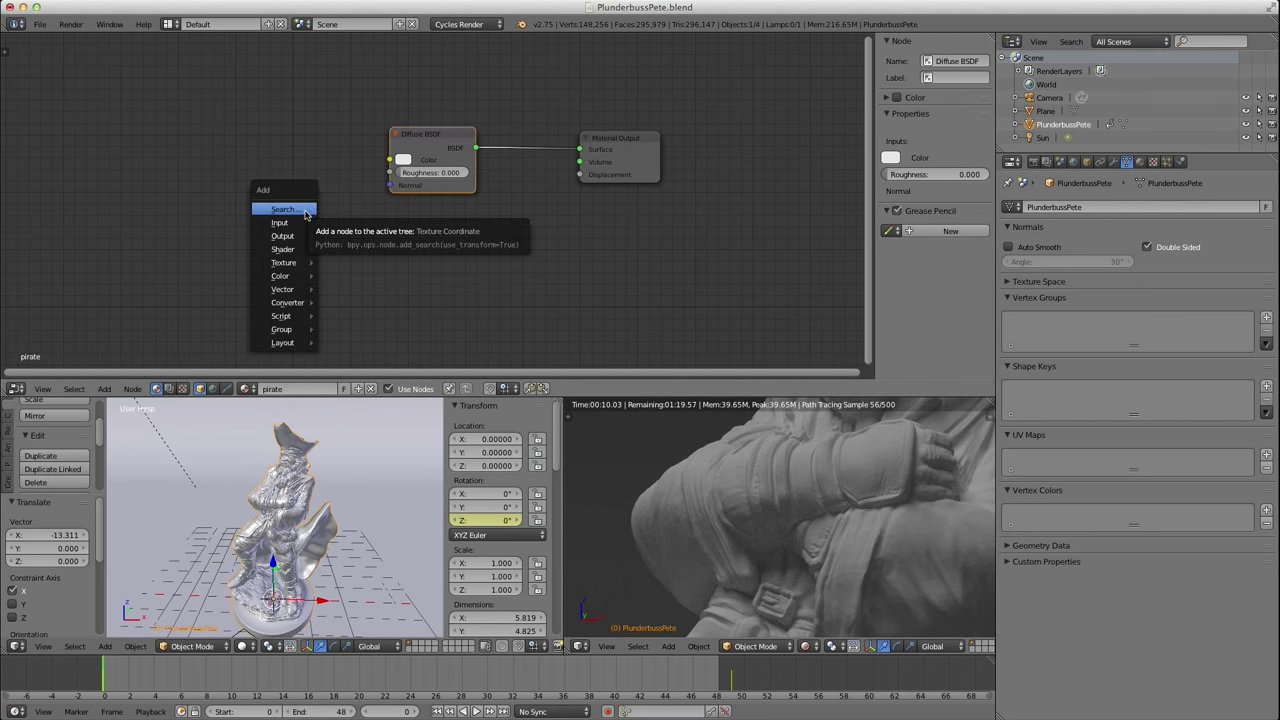
mouse_move(295, 223)
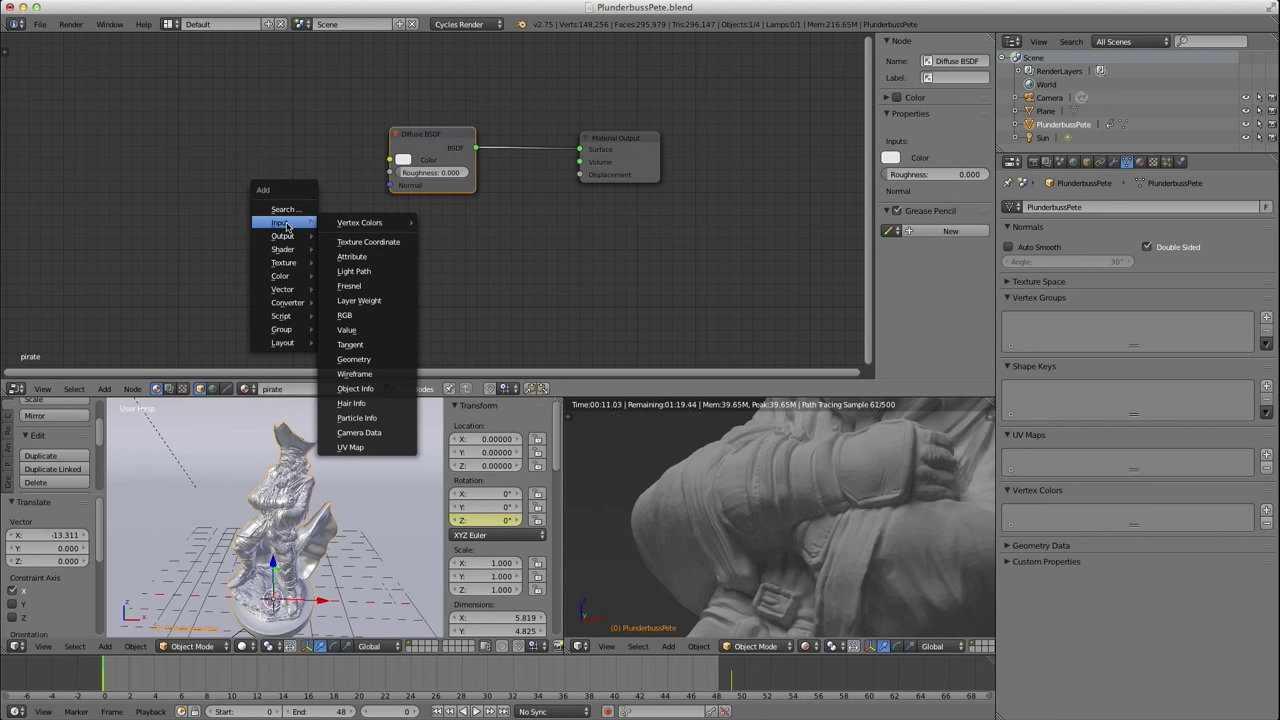
click(353, 359)
click(199, 126)
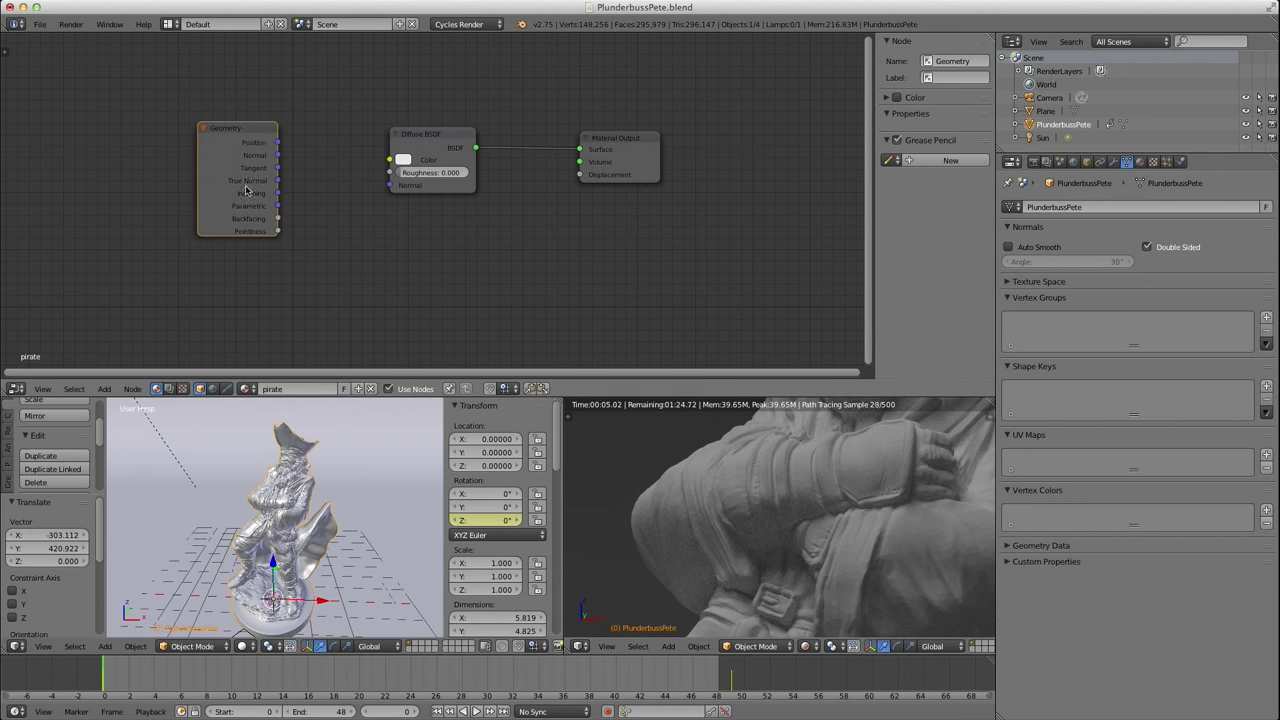
drag(245, 190, 245, 155)
drag(277, 196, 390, 160)
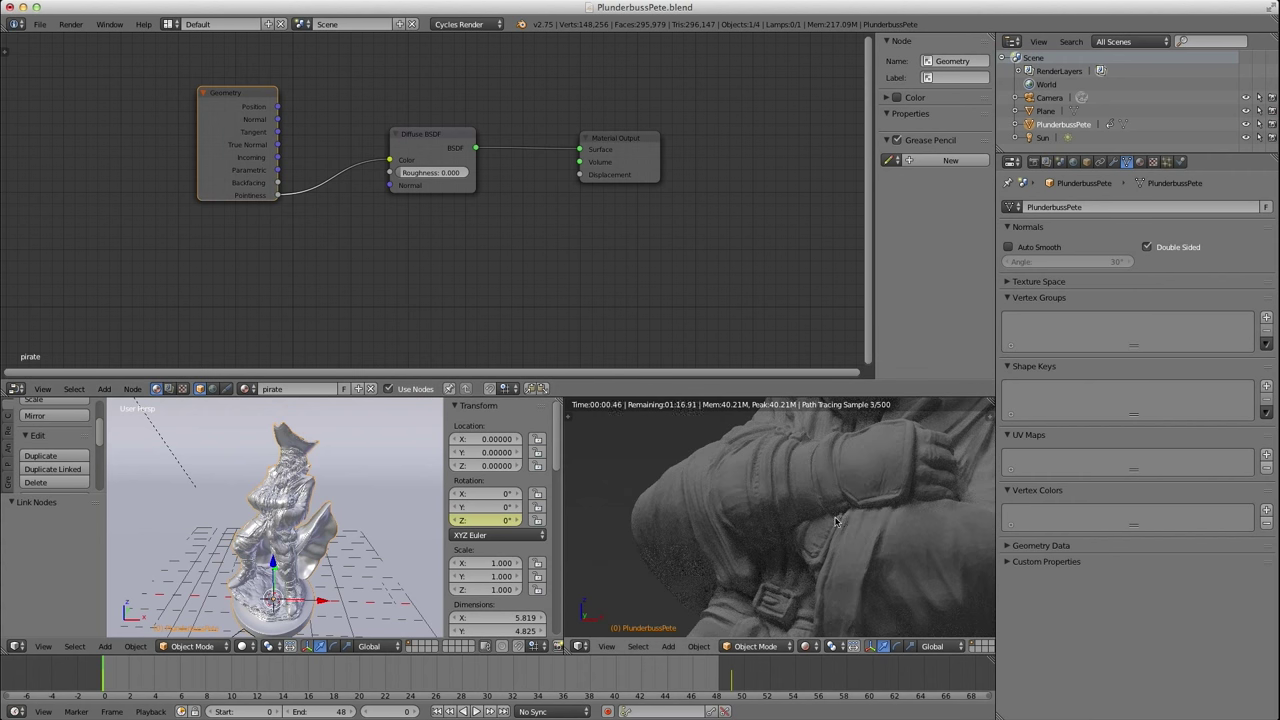
Spread the pirate material's nodes apart and insert a Bright/Contrast node between Geometry and Diffuse BSDF.
drag(250, 195, 142, 182)
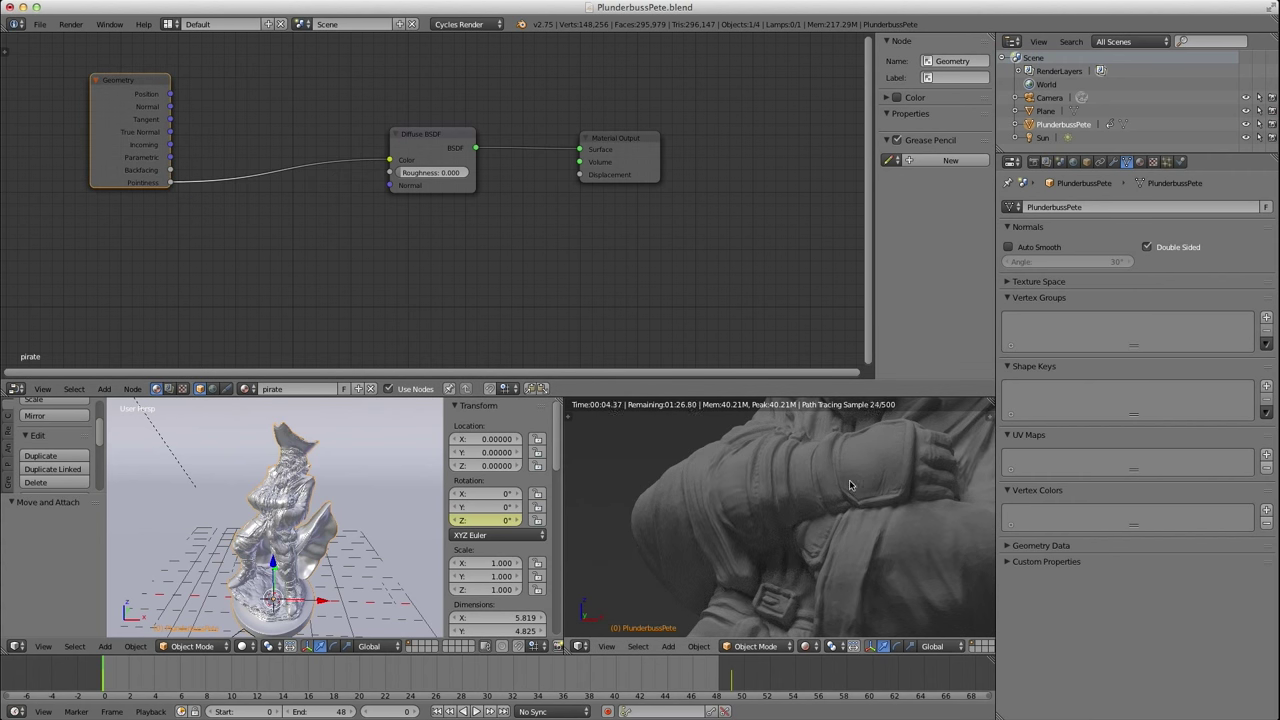
drag(455, 152, 500, 154)
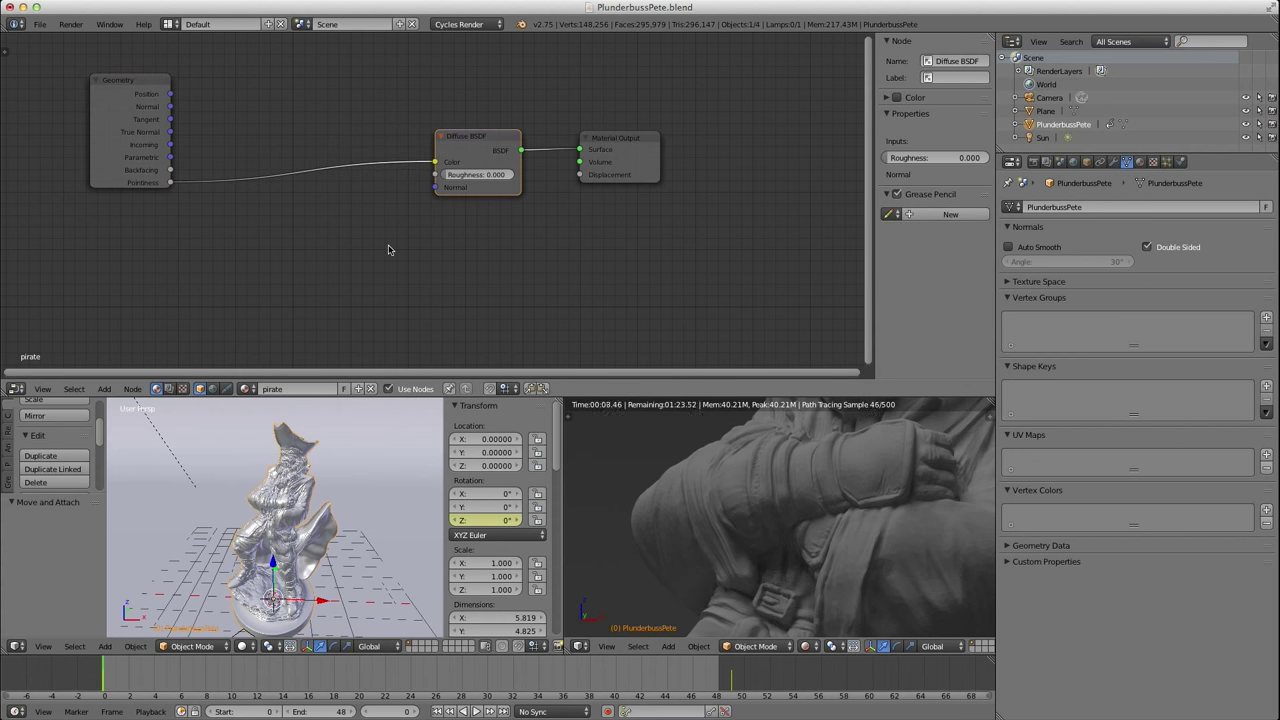
key(shift+a)
mouse_move(390, 248)
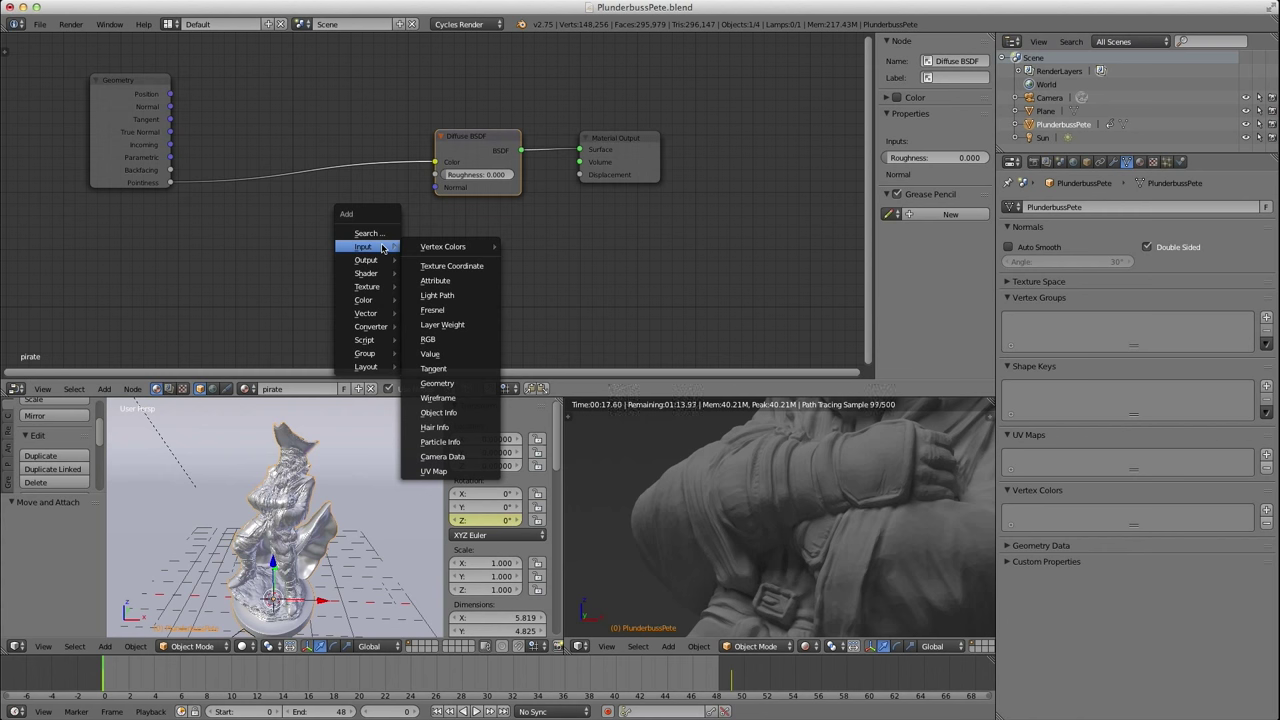
mouse_move(368, 302)
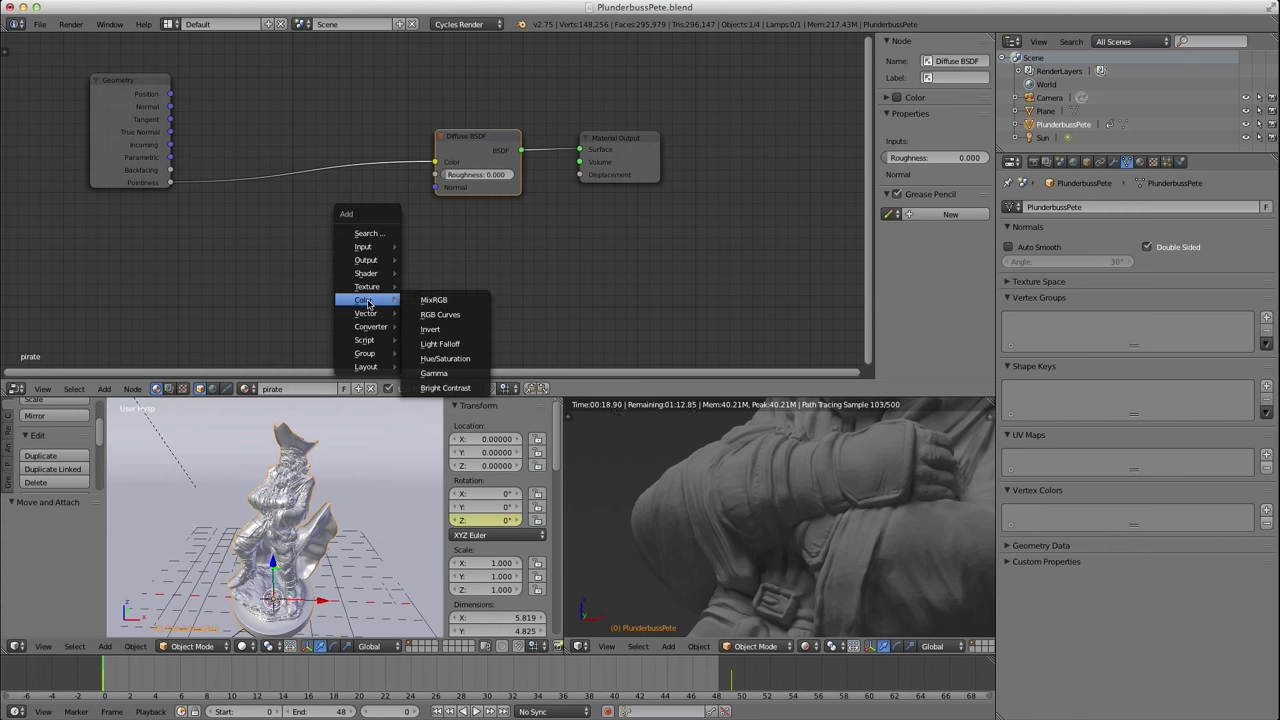
click(445, 387)
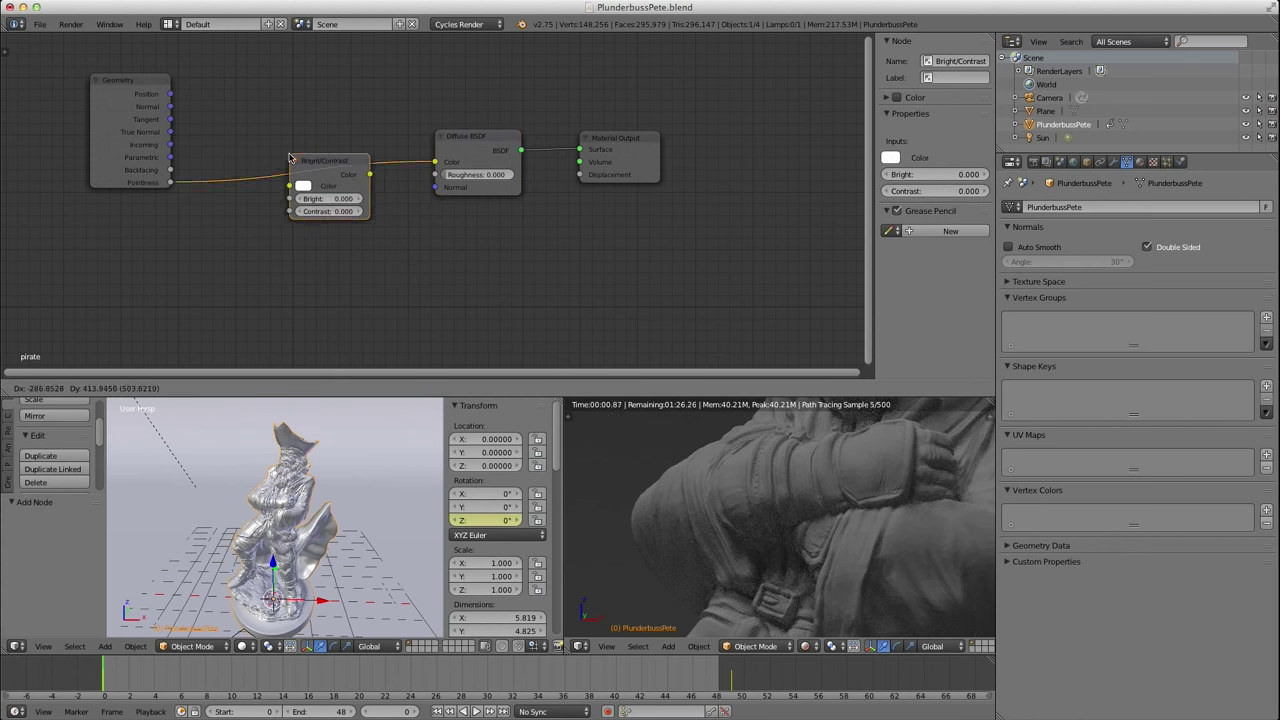
click(300, 180)
Try a contrast of 59.4 on the Bright/Contrast node and inspect the statue's crevices and edges in the render.
drag(315, 201, 400, 200)
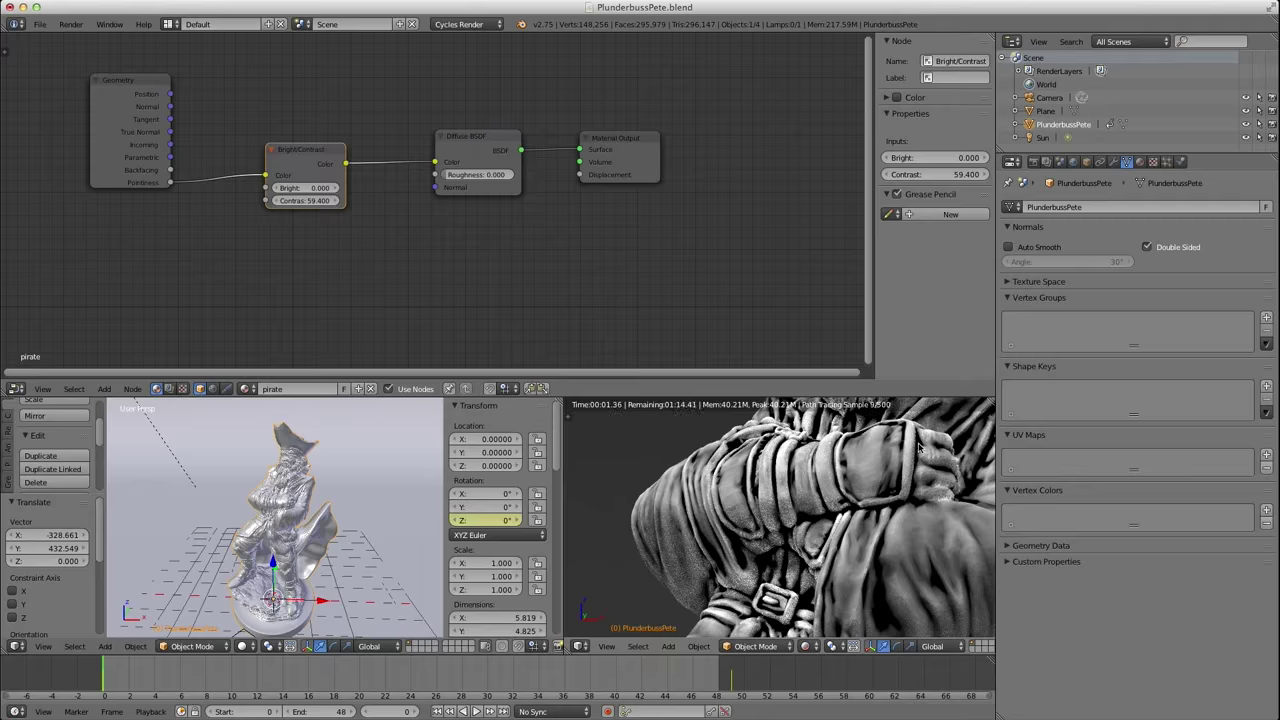
scroll(869, 568, down, 6)
scroll(826, 519, up, 4)
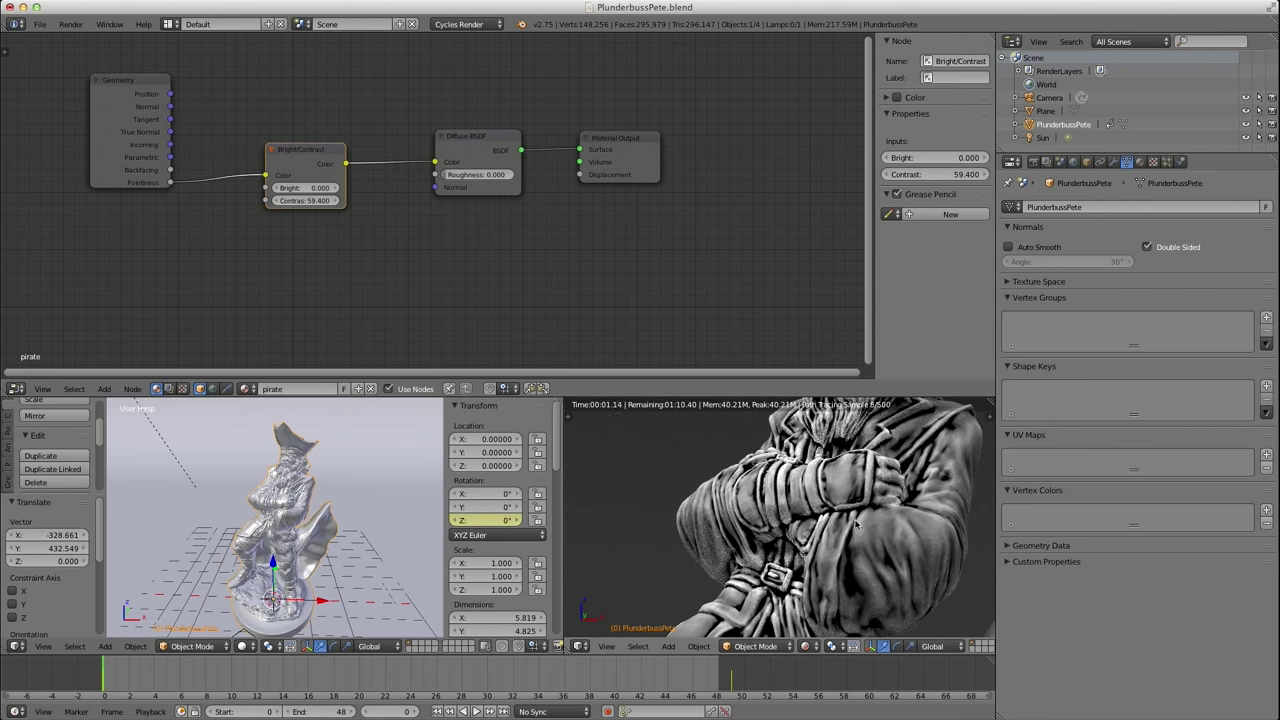
scroll(857, 540, up, 5)
scroll(857, 540, down, 4)
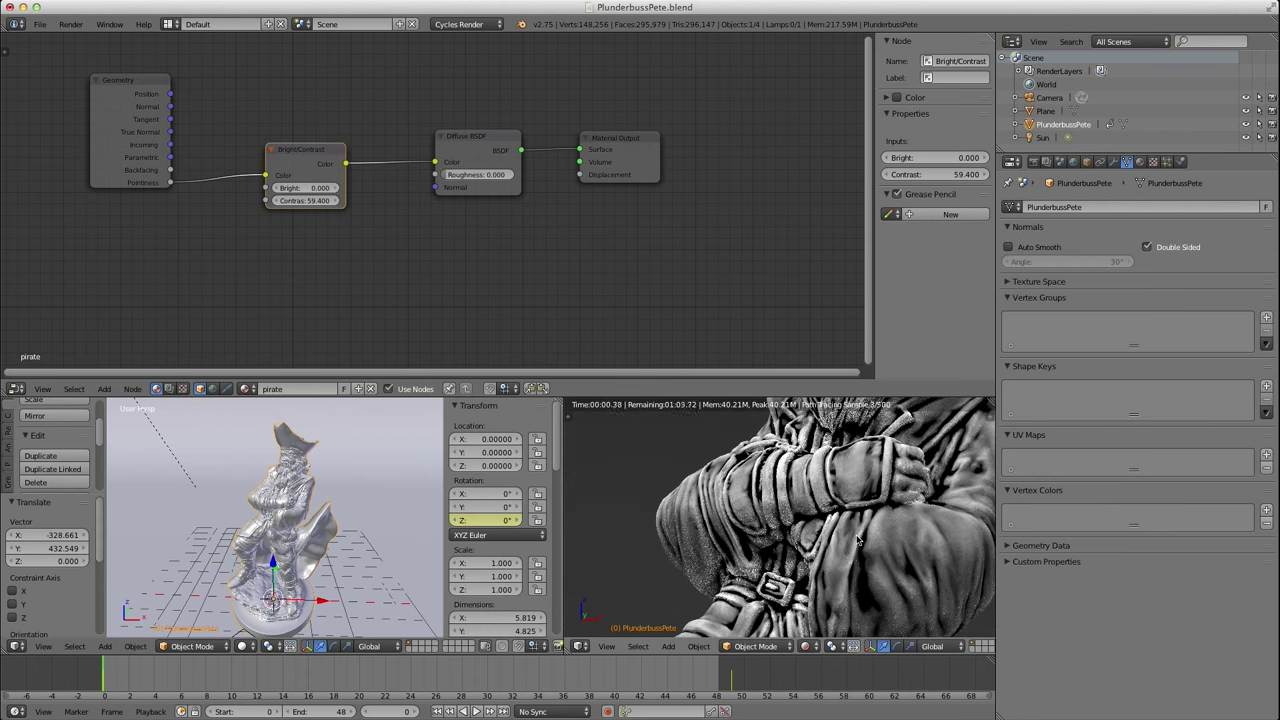
middle_drag(848, 503, 815, 543)
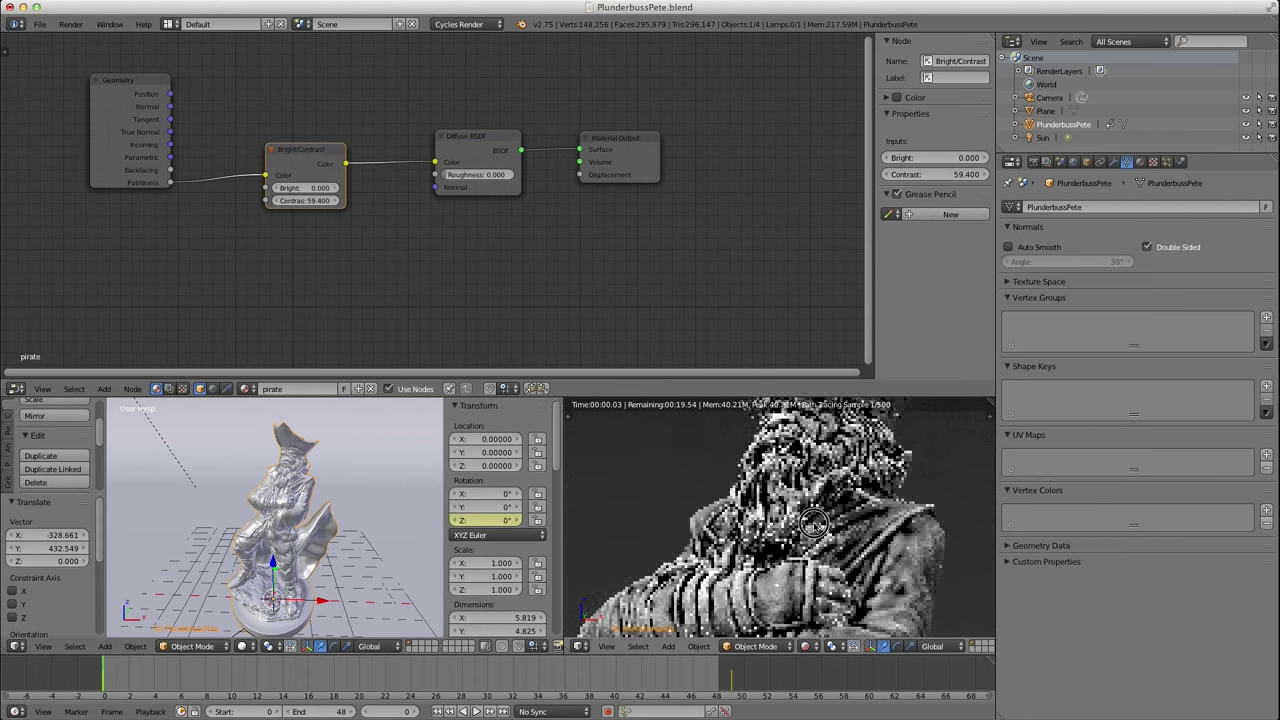
middle_drag(751, 568, 825, 501)
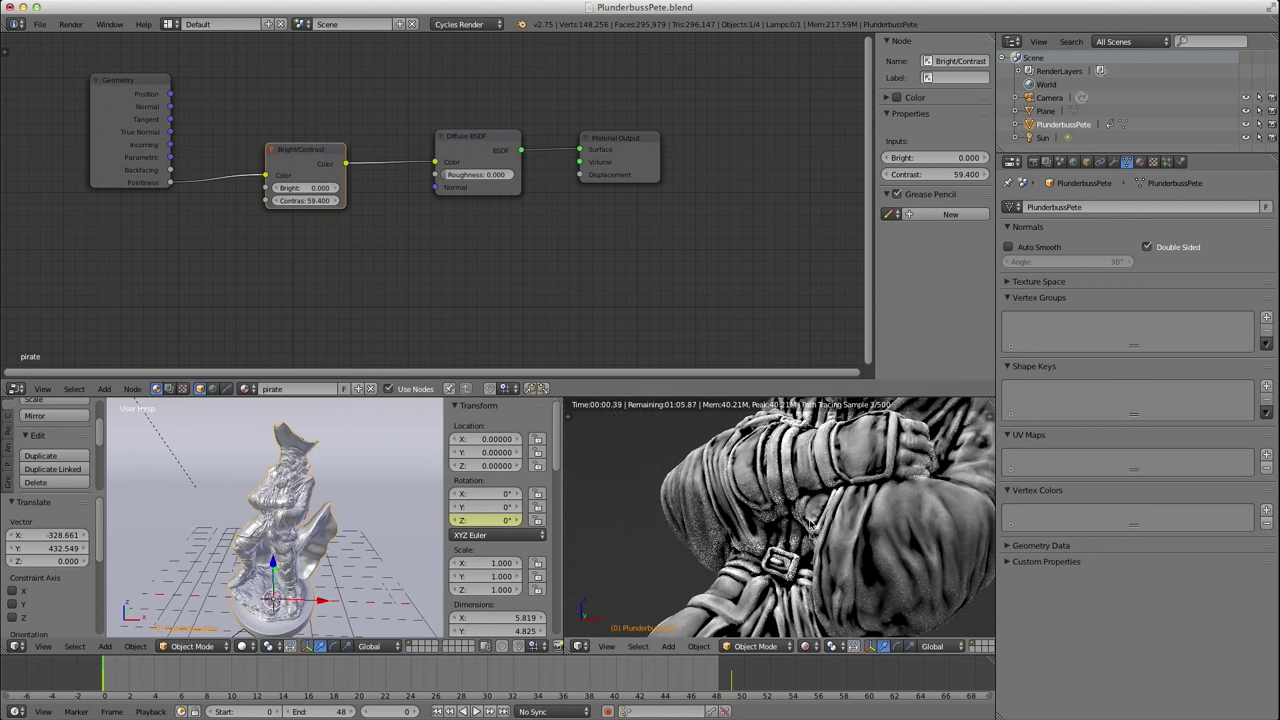
Set the Bright/Contrast node's contrast to 19.8.
click(310, 200)
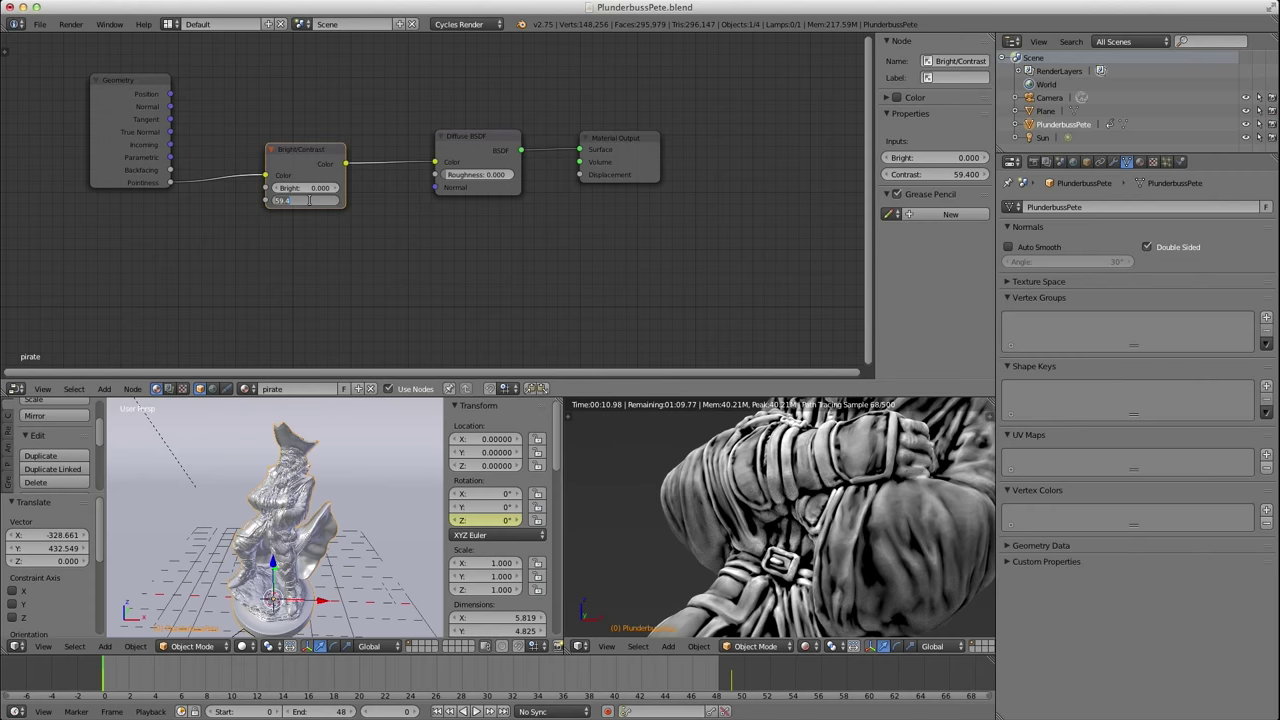
text(17.8)
key(Return)
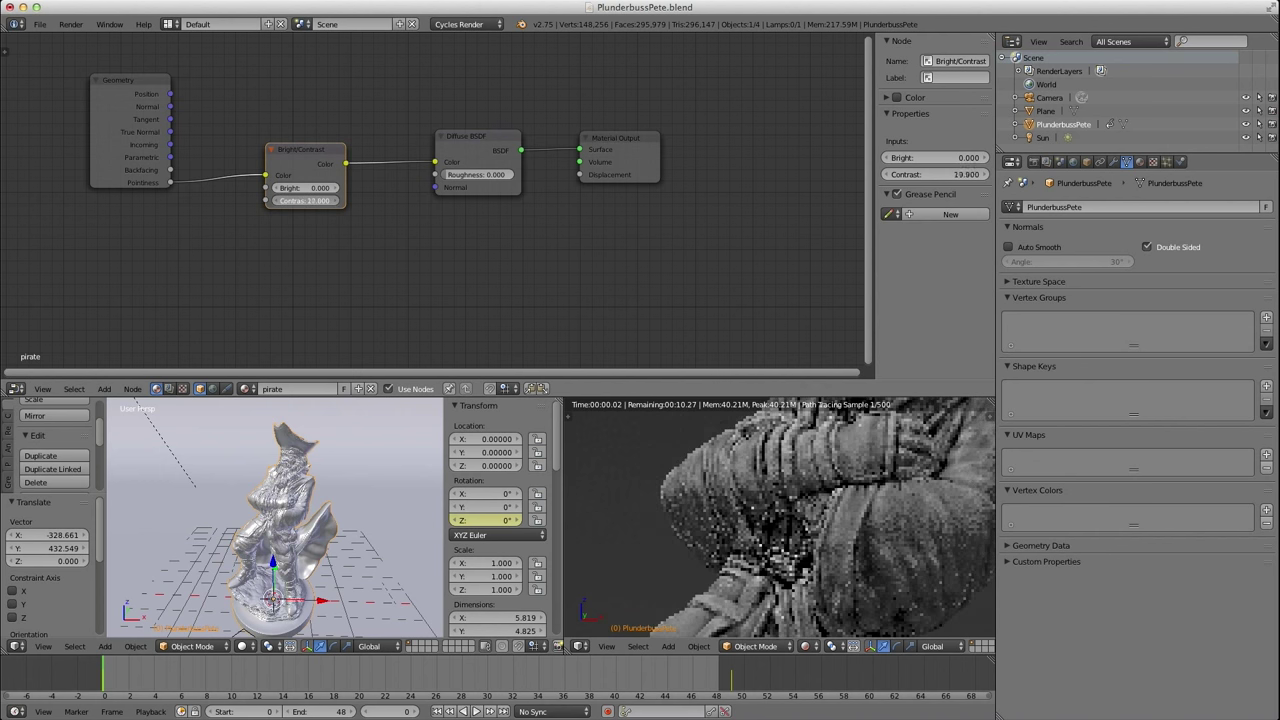
Disconnect the Bright/Contrast node from the Diffuse BSDF, move both nodes apart, and place a duplicate Diffuse BSDF above the original.
drag(316, 156, 286, 91)
ctrl+drag(391, 88, 353, 173)
drag(483, 134, 402, 248)
key(shift+d)
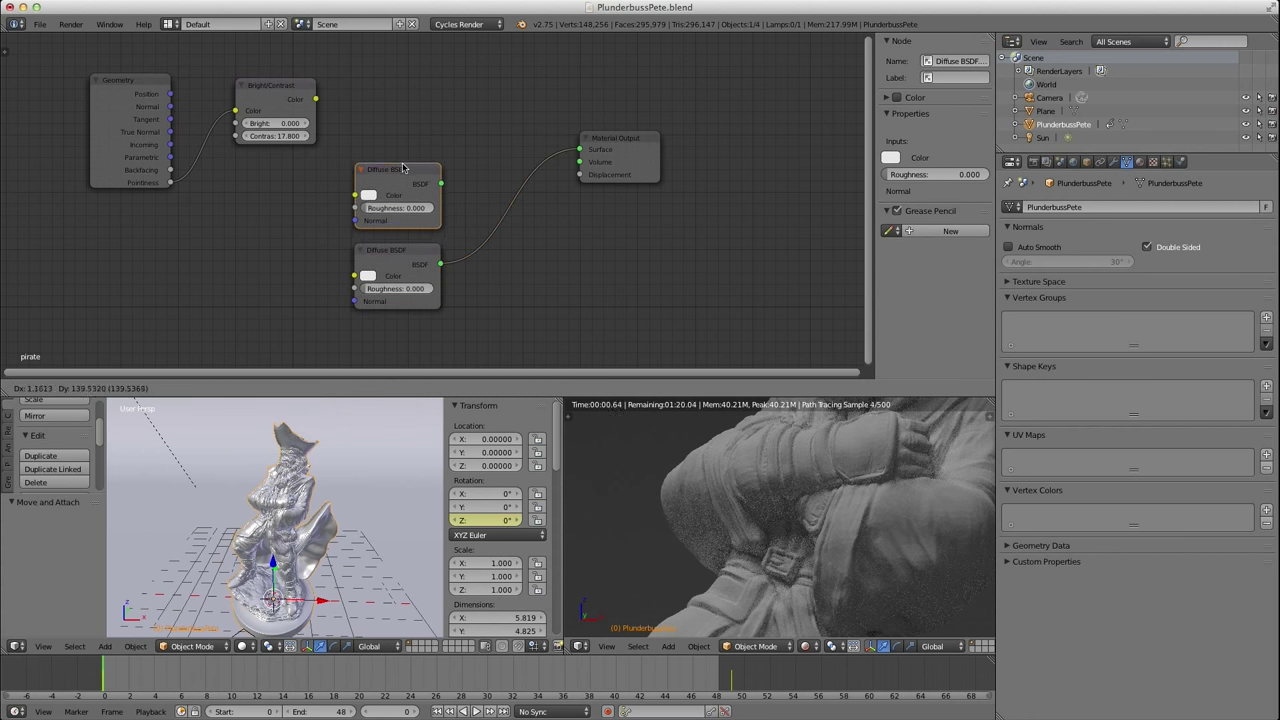
click(434, 192)
Insert a Mix Shader between the original Diffuse BSDF and Material Output, and link the duplicate Diffuse BSDF to its other shader input.
key(shift+a)
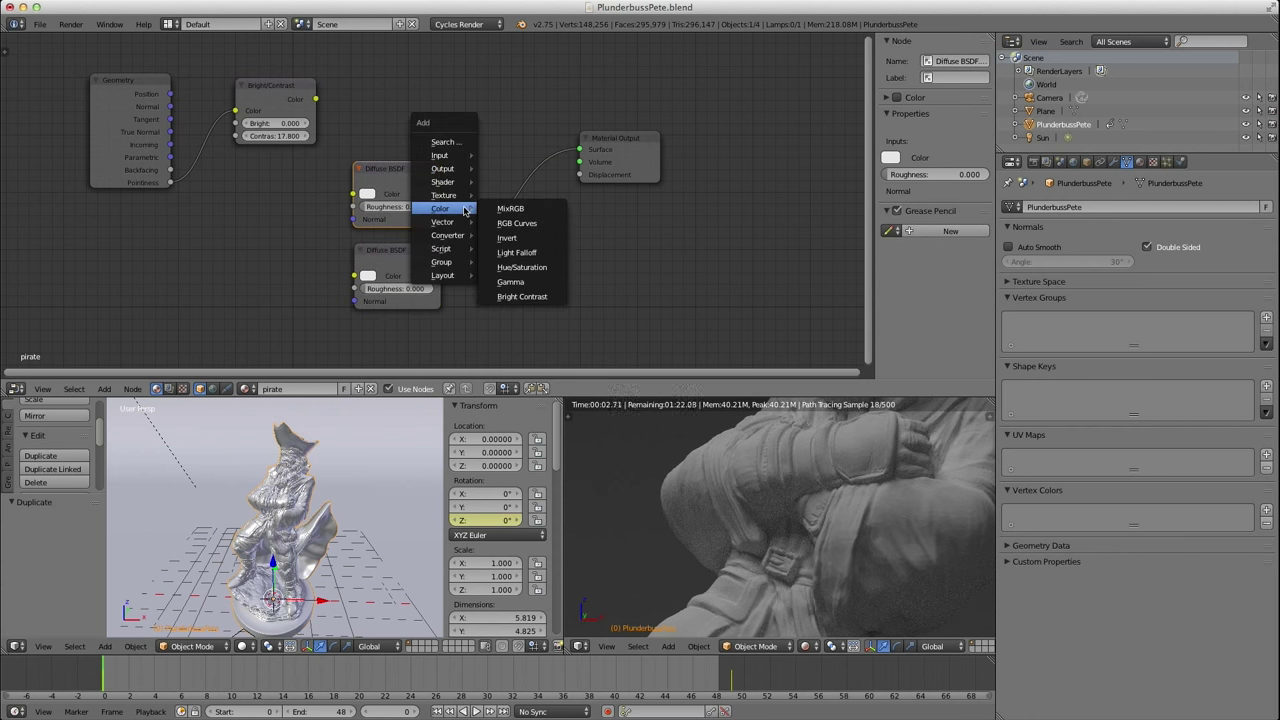
mouse_move(446, 186)
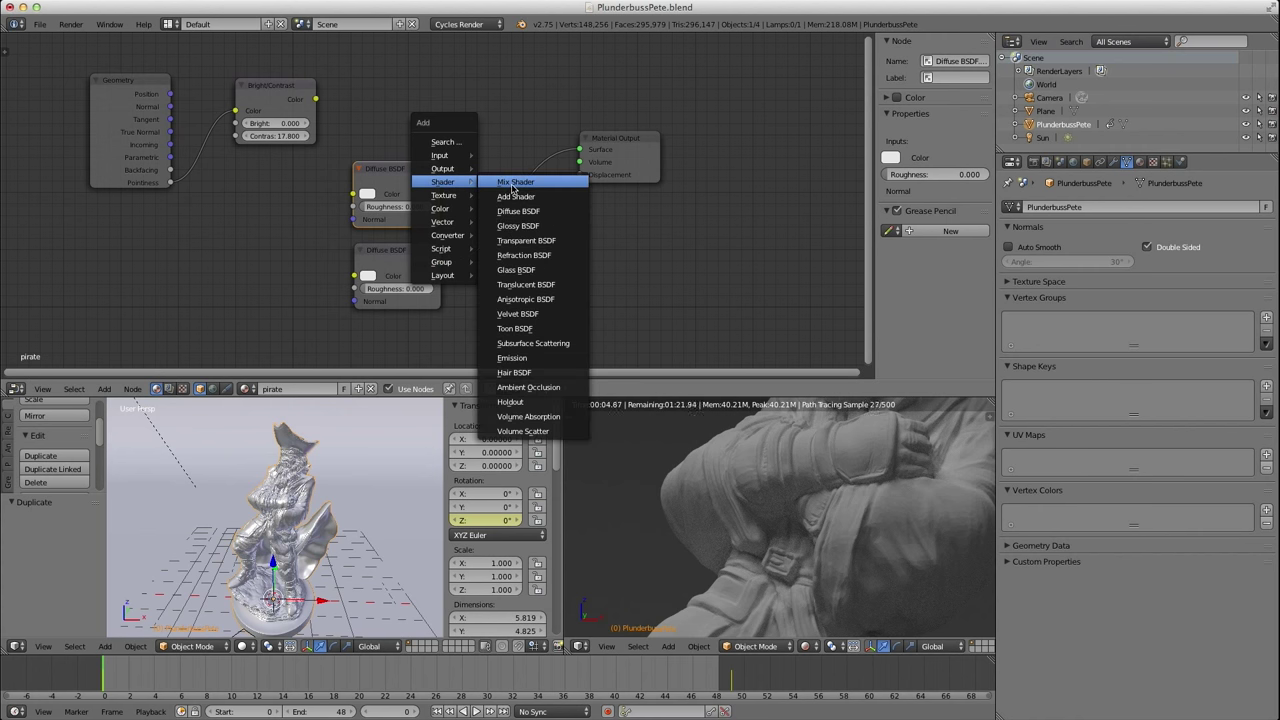
click(520, 181)
click(522, 192)
drag(616, 154, 684, 157)
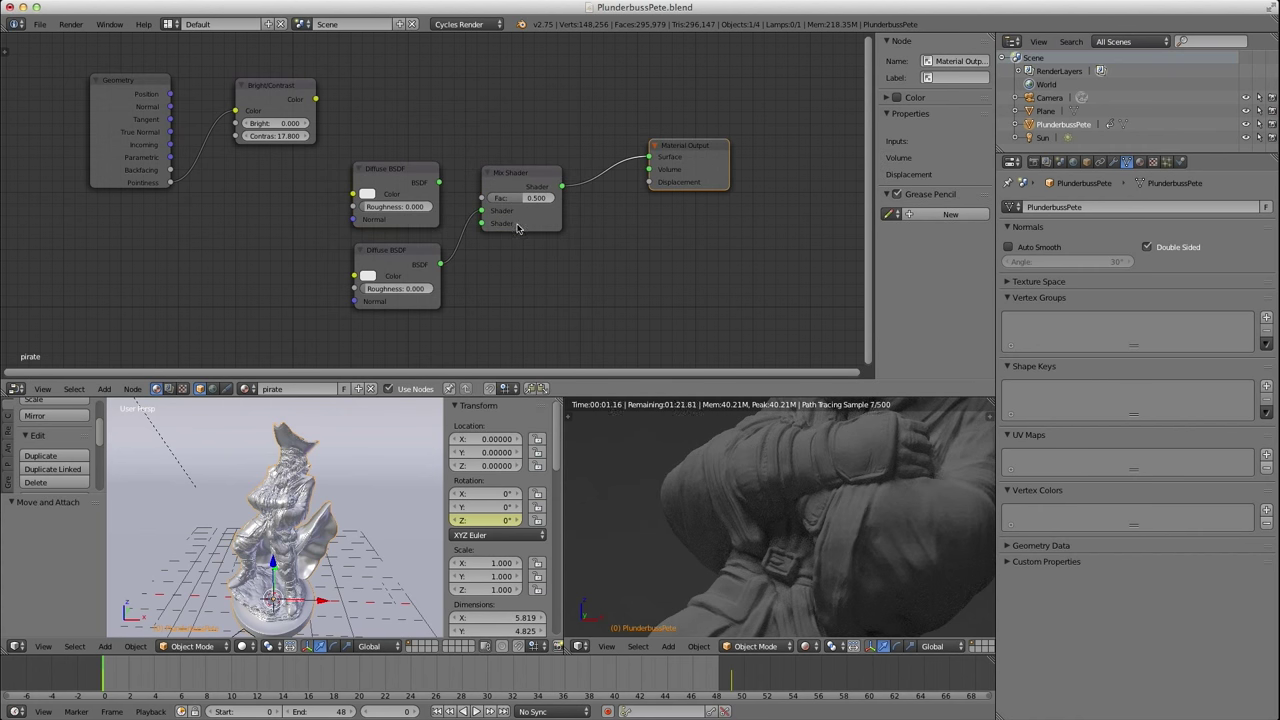
mouse_move(482, 211)
mouse_down()
mouse_move(471, 217)
mouse_move(481, 224)
mouse_move(460, 201)
mouse_move(482, 210)
mouse_up()
Move the Bright/Contrast and Geometry nodes closer to the shaders and link the Bright/Contrast colour output to the Mix Shader's Fac input.
click(292, 96)
drag(292, 96, 405, 101)
drag(130, 125, 262, 122)
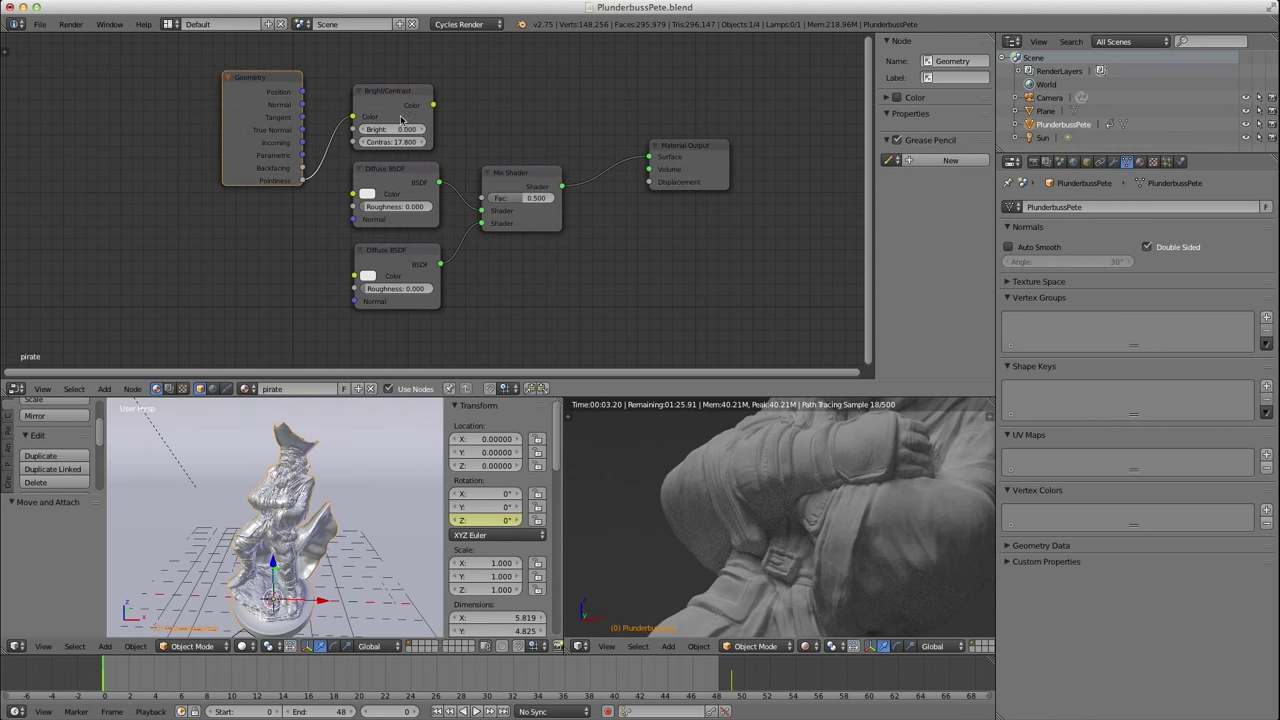
drag(434, 105, 483, 198)
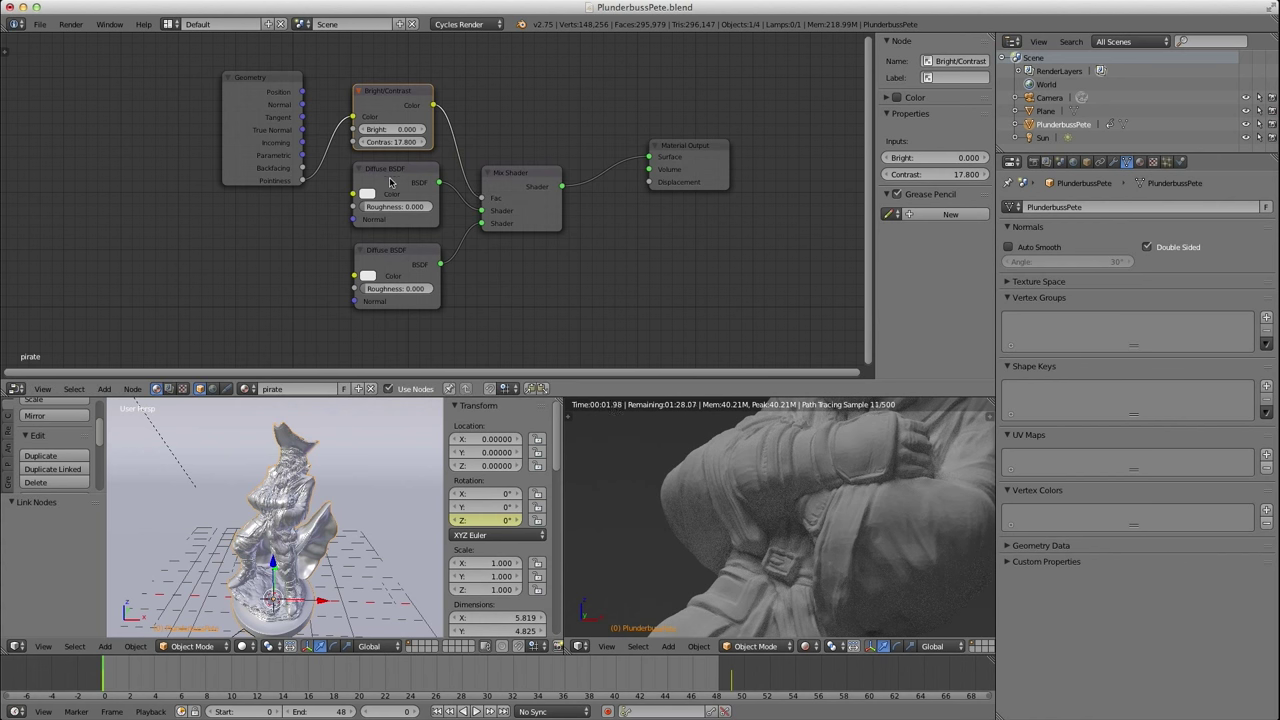
Darken the lower Diffuse BSDF's colour to RGB 0.050 and reopen its colour picker.
click(368, 275)
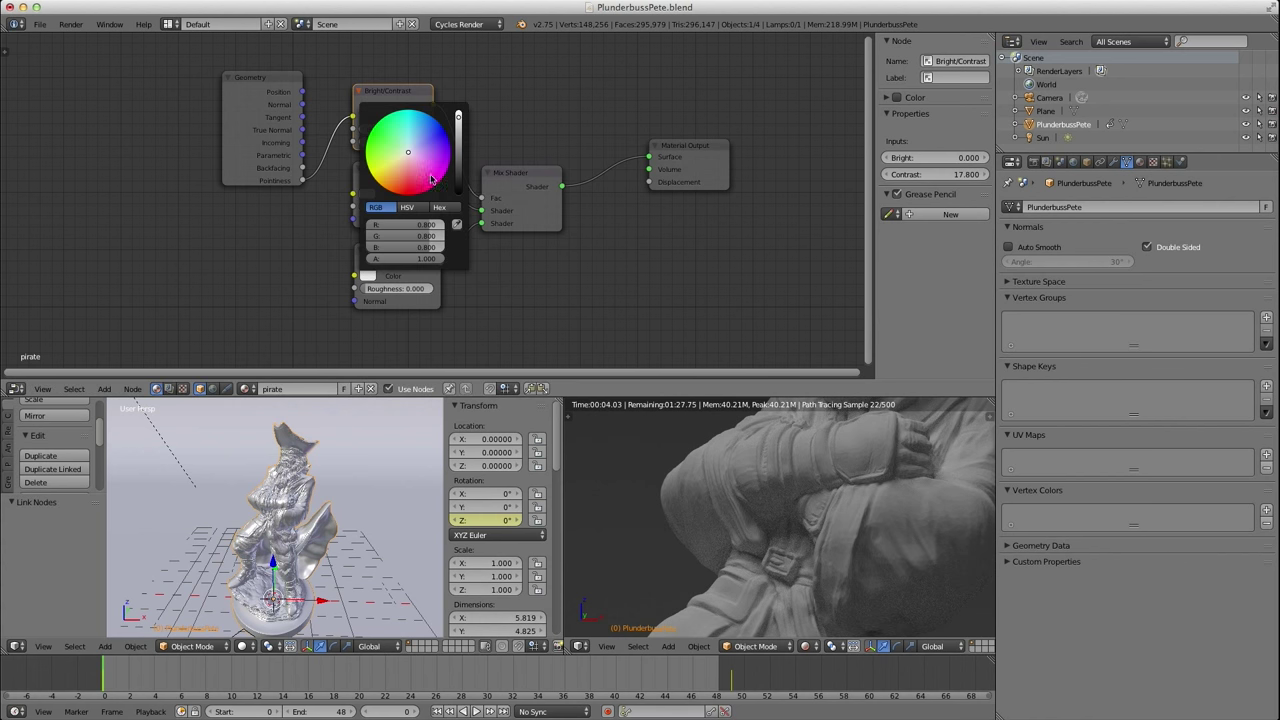
drag(459, 157, 459, 180)
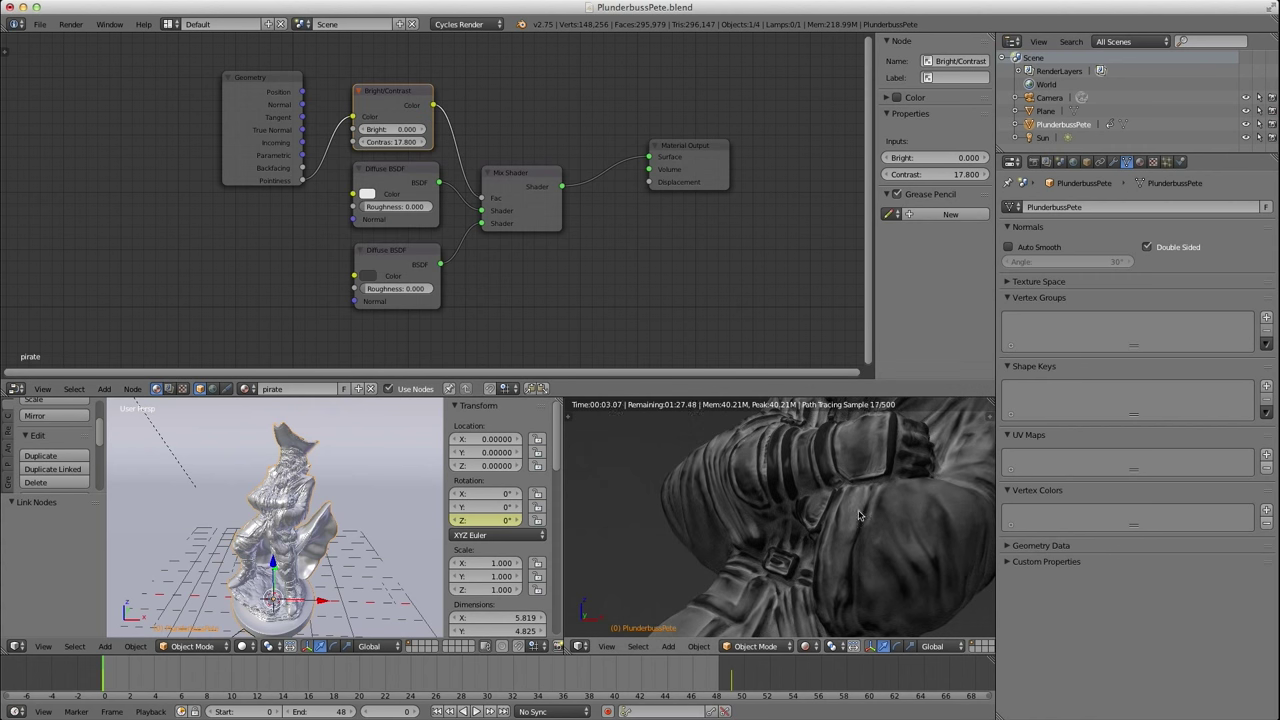
click(369, 275)
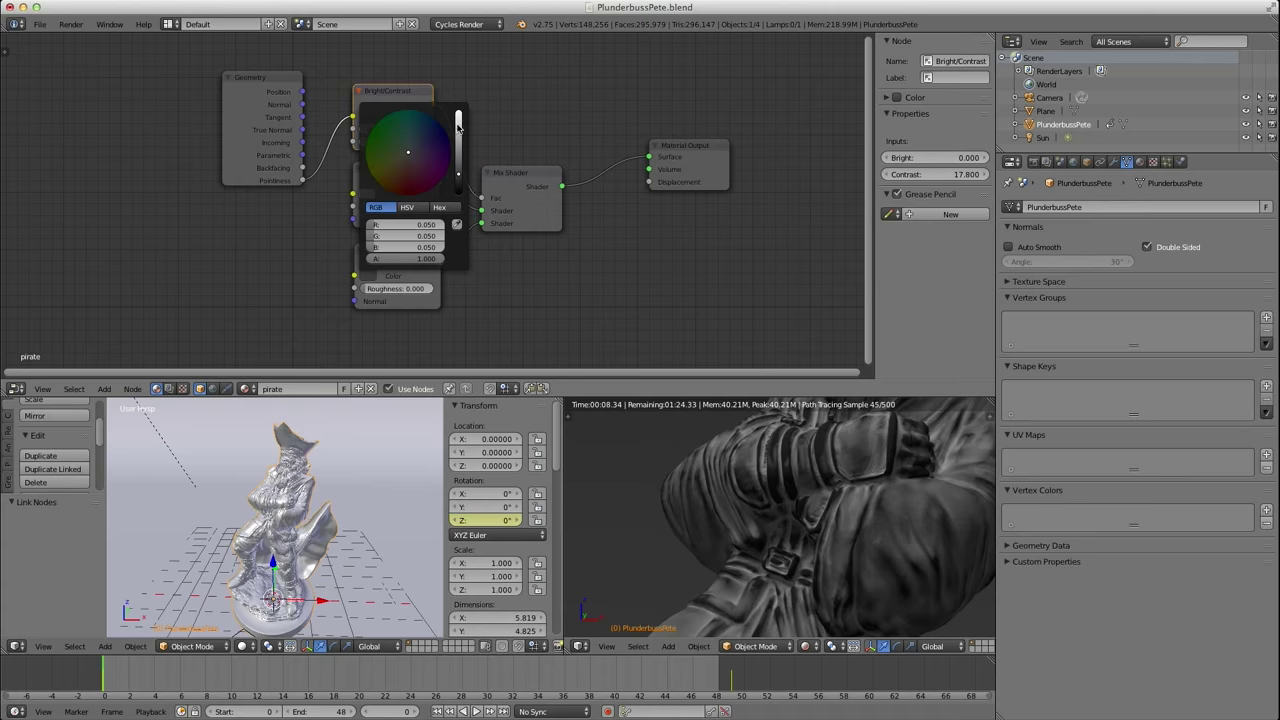
Set the lower Diffuse BSDF's color to white and the upper Diffuse BSDF's color to near black.
drag(459, 168, 460, 106)
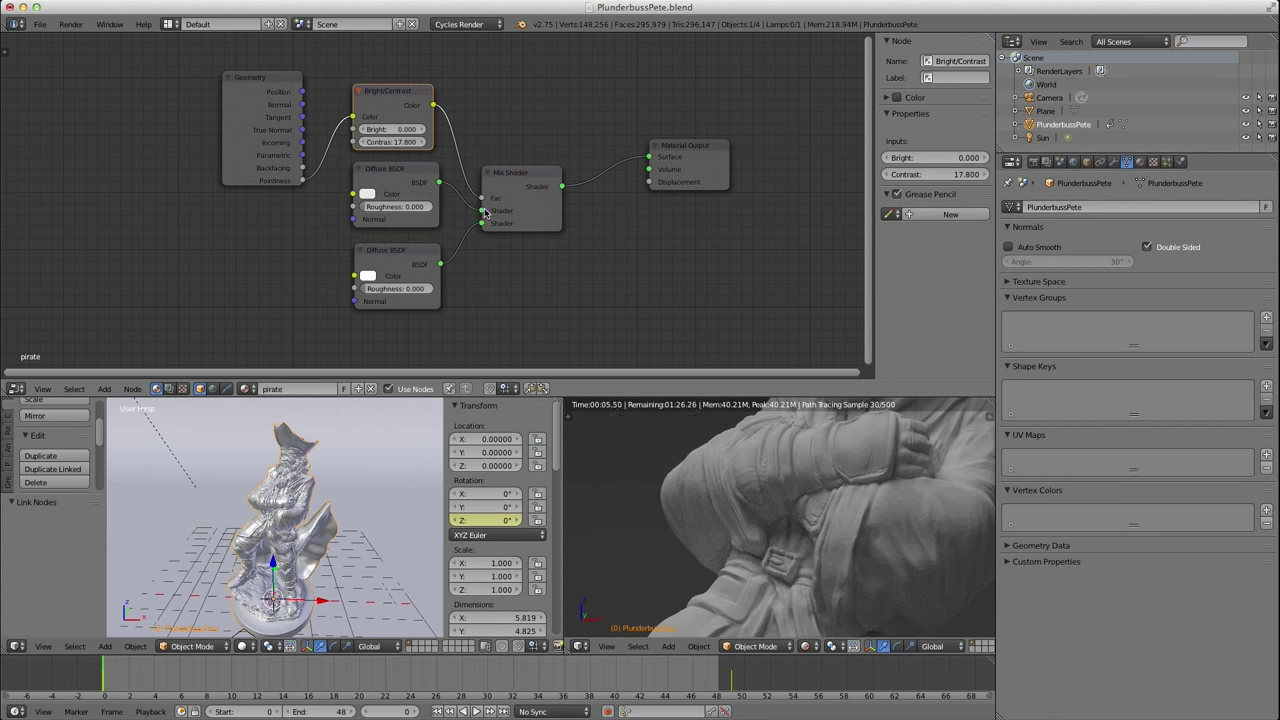
click(368, 194)
drag(456, 36, 457, 108)
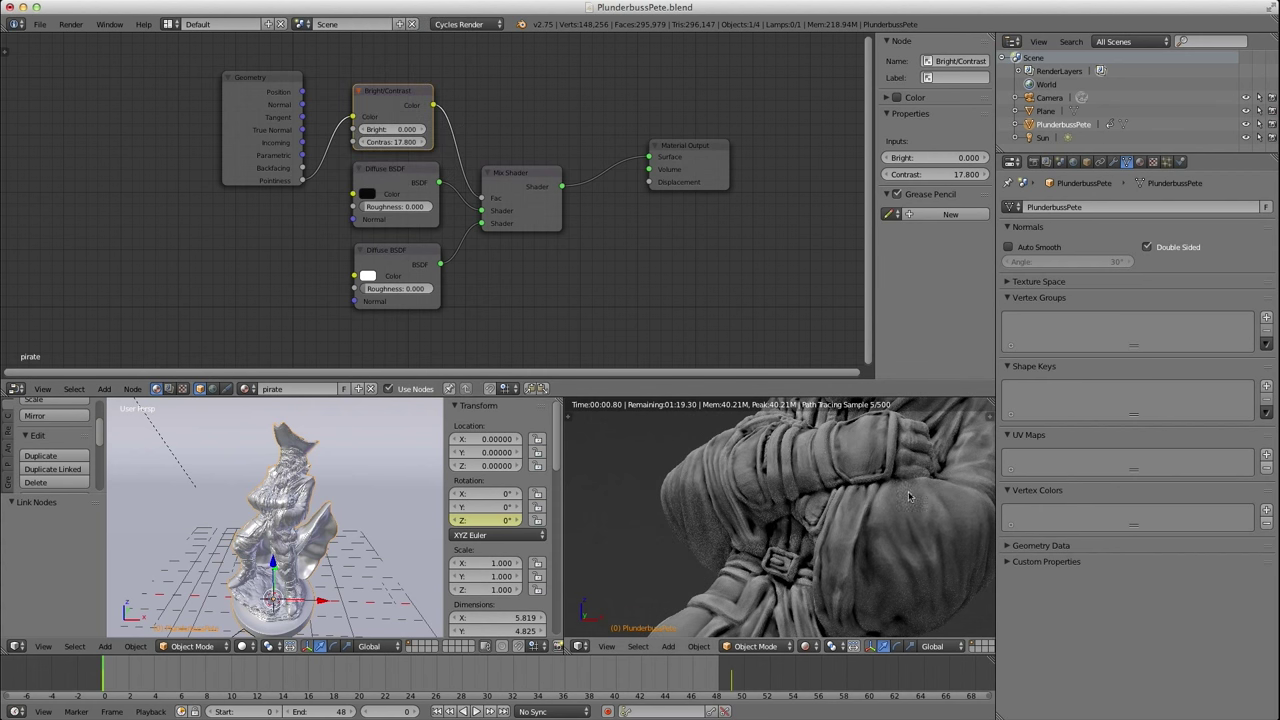
Raise the contrast of the Bright/Contrast node to 46.3.
click(392, 142)
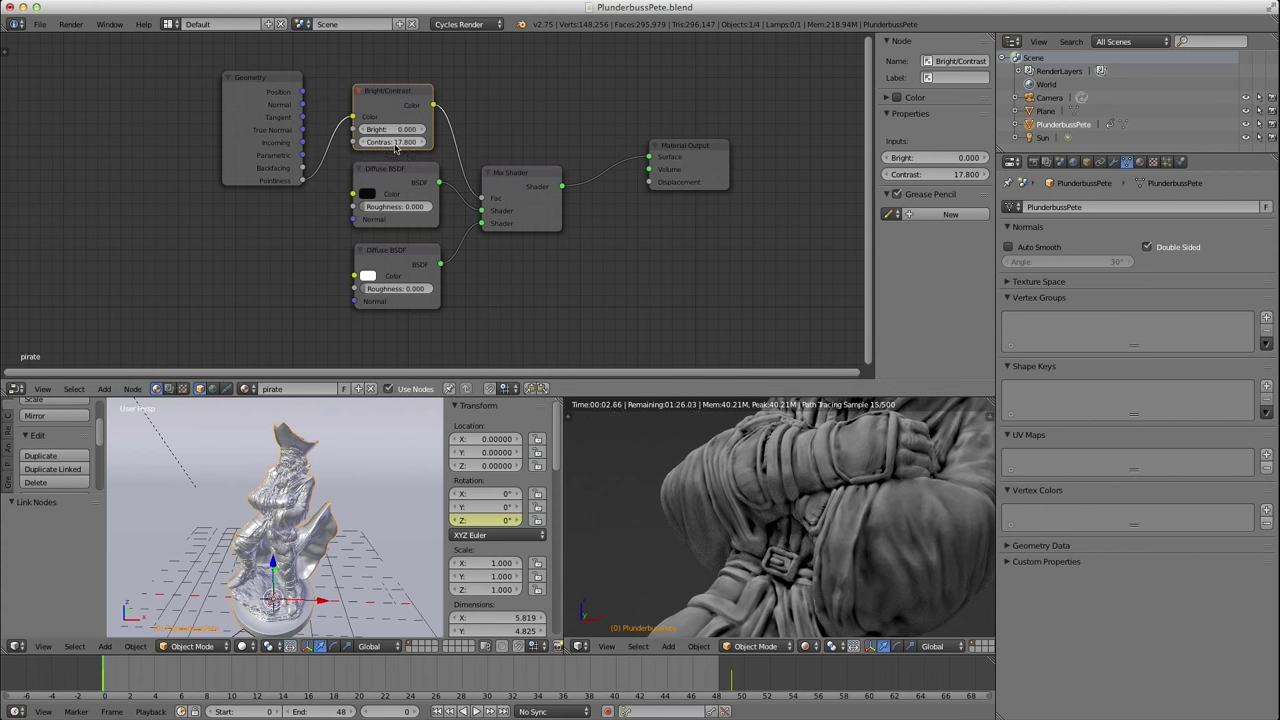
text(26.1)
key(Return)
drag(392, 142, 527, 142)
Change the upper Diffuse BSDF's color to a dark olive brown of R 0.195, G 0.154, B 0.081.
click(367, 196)
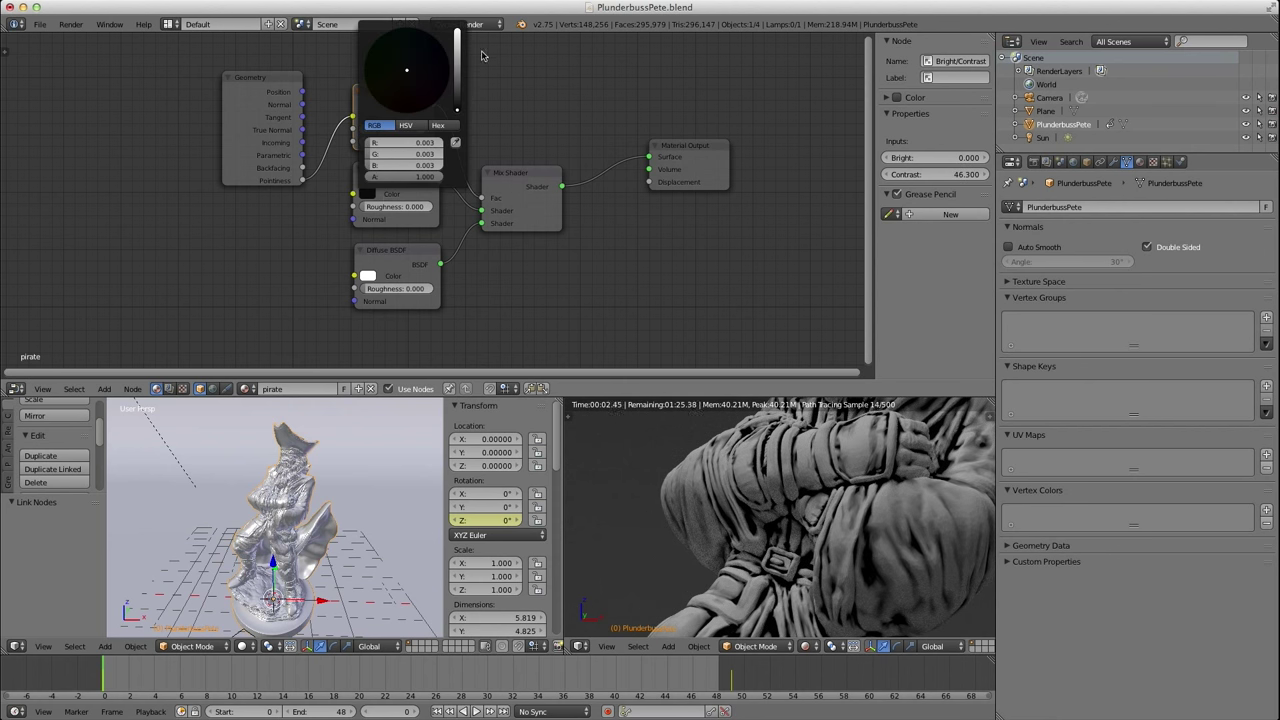
click(458, 72)
drag(407, 73, 397, 81)
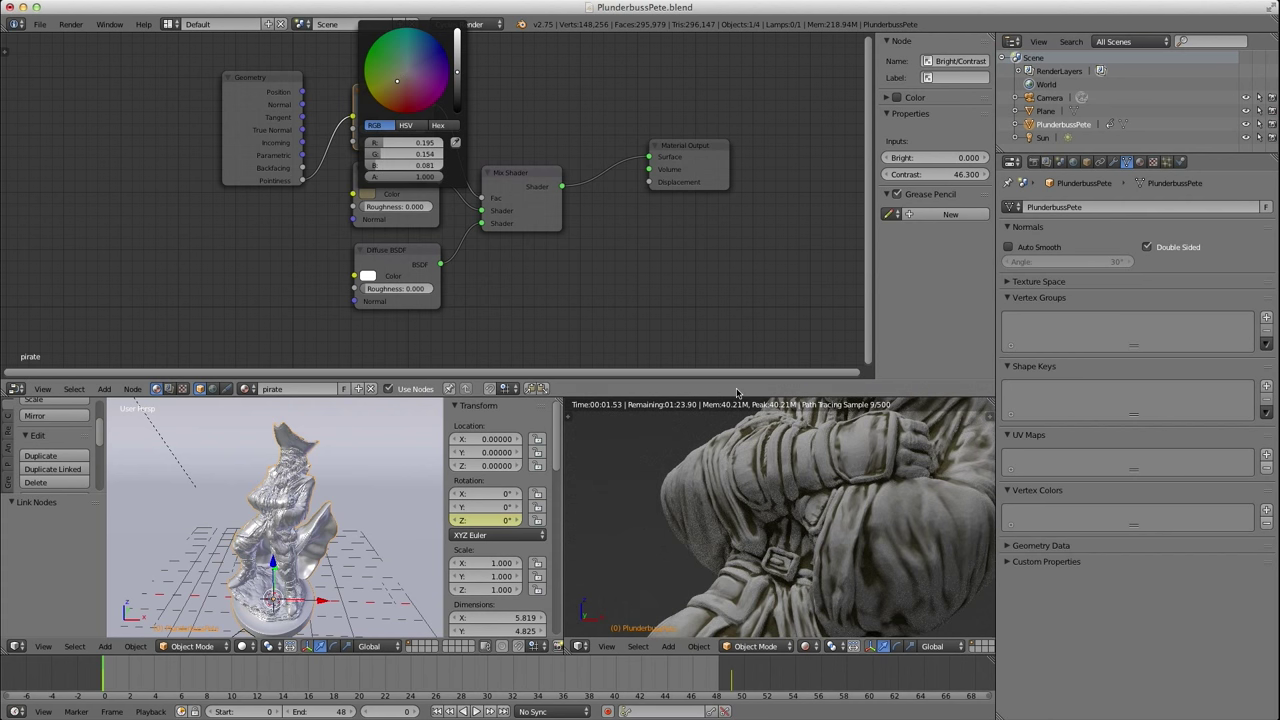
Lower the contrast of the Bright/Contrast node to 21.9.
scroll(873, 503, down, 3)
scroll(875, 504, up, 2)
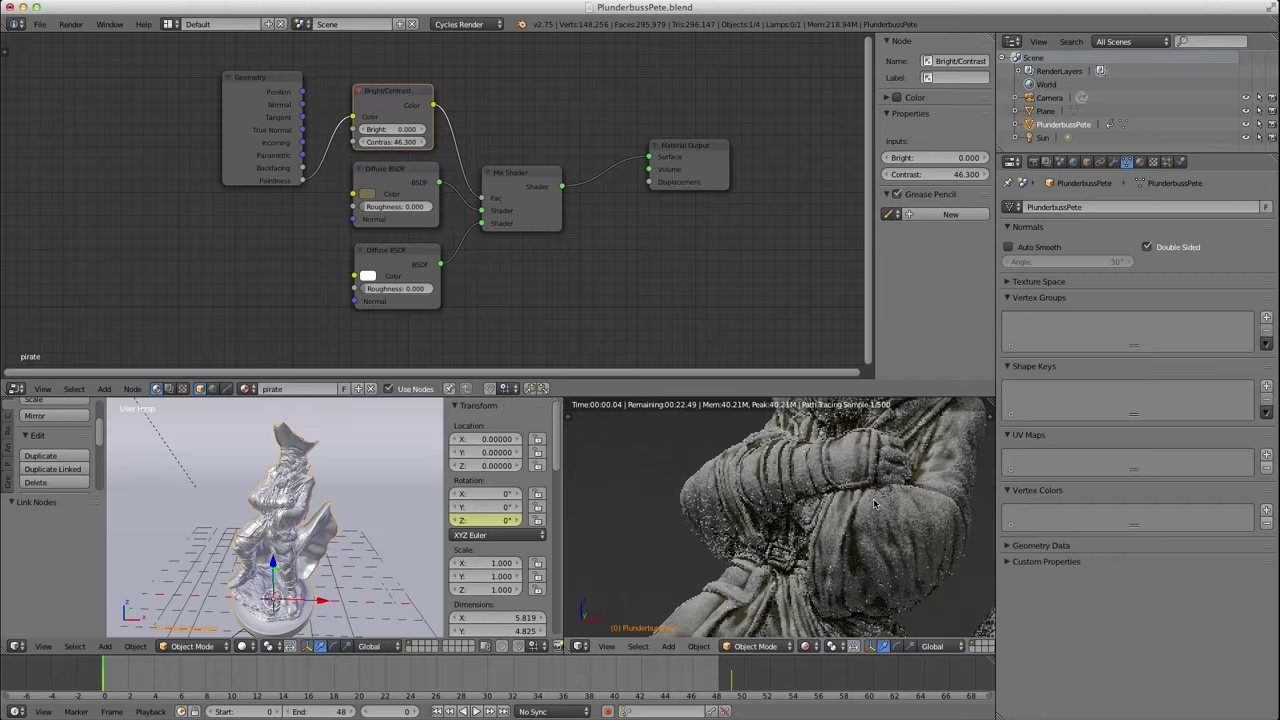
scroll(875, 504, up, 1)
drag(395, 143, 320, 142)
drag(407, 146, 403, 146)
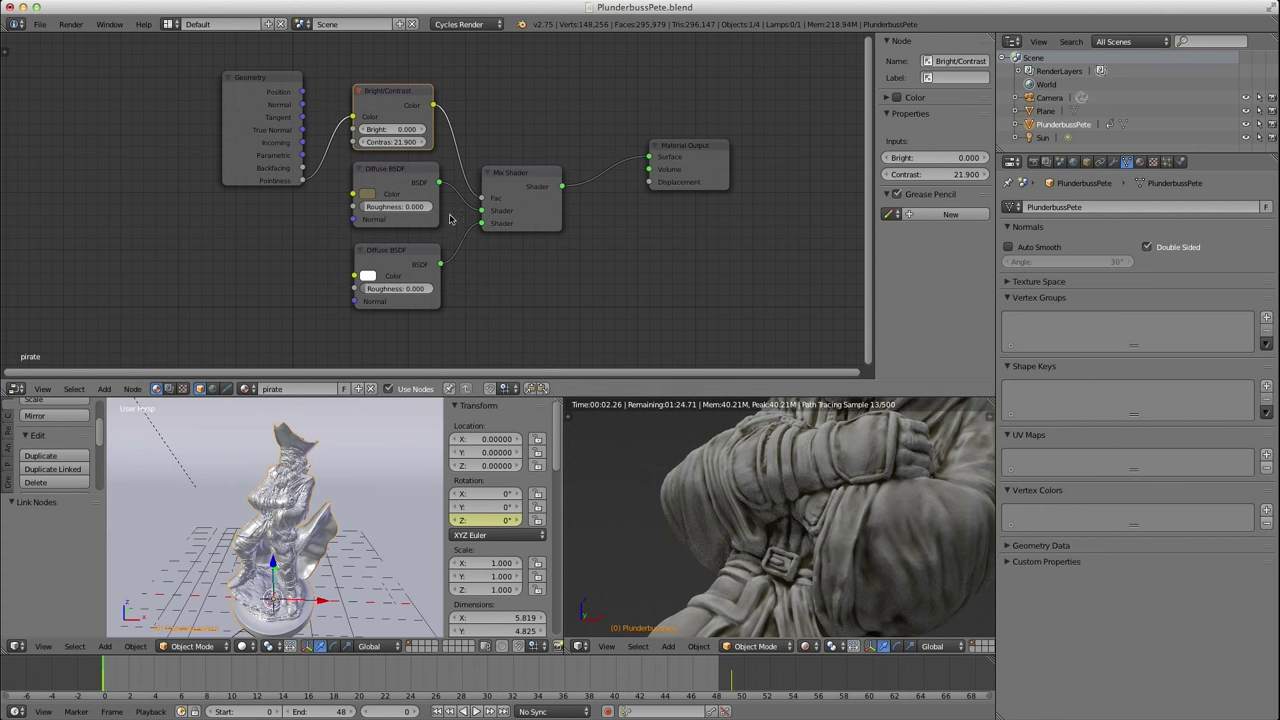
Set the Bright/Contrast node's brightness to -0.1 and its contrast to 20.
mouse_move(398, 129)
mouse_down()
mouse_move(368, 129)
mouse_move(386, 129)
mouse_up()
scroll(757, 512, down, 4)
middle_drag(767, 503, 733, 513)
drag(393, 134, 408, 134)
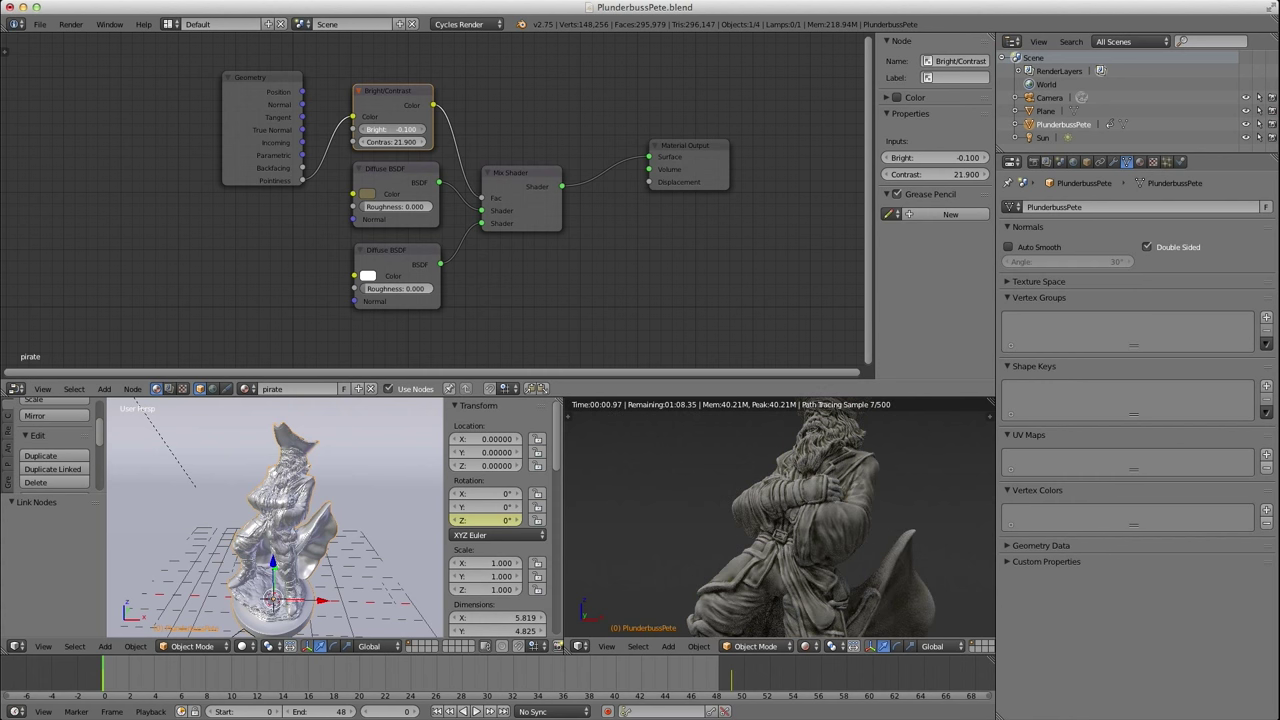
drag(408, 134, 393, 133)
click(400, 142)
text(20)
key(Return)
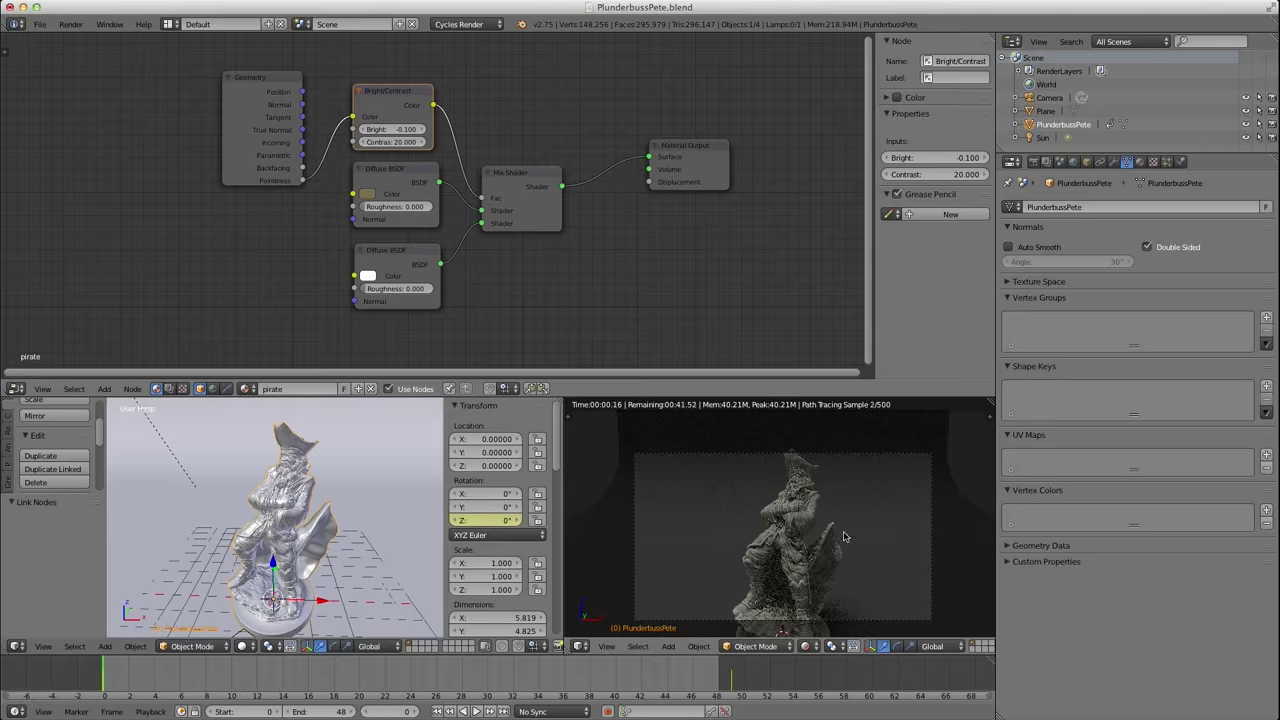
Set the emission strength of the Sun lamp to 1.2.
scroll(845, 536, up, 6)
scroll(831, 538, down, 5)
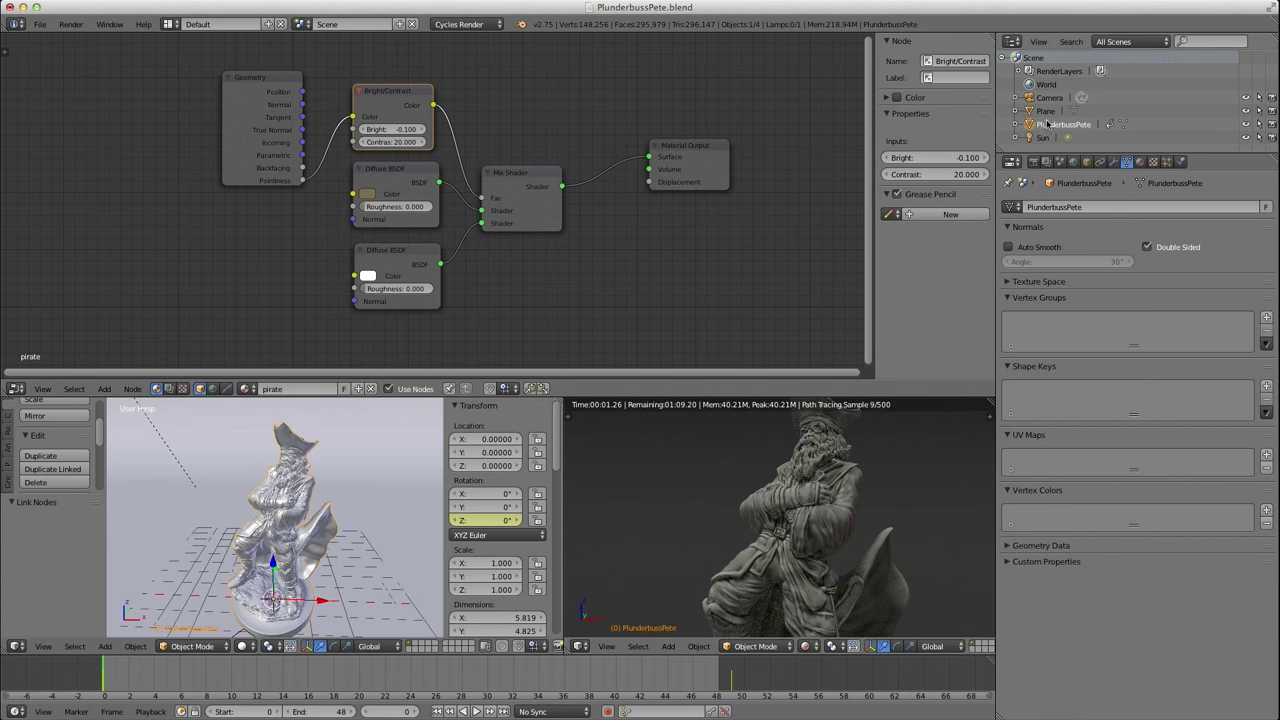
click(1043, 137)
click(345, 178)
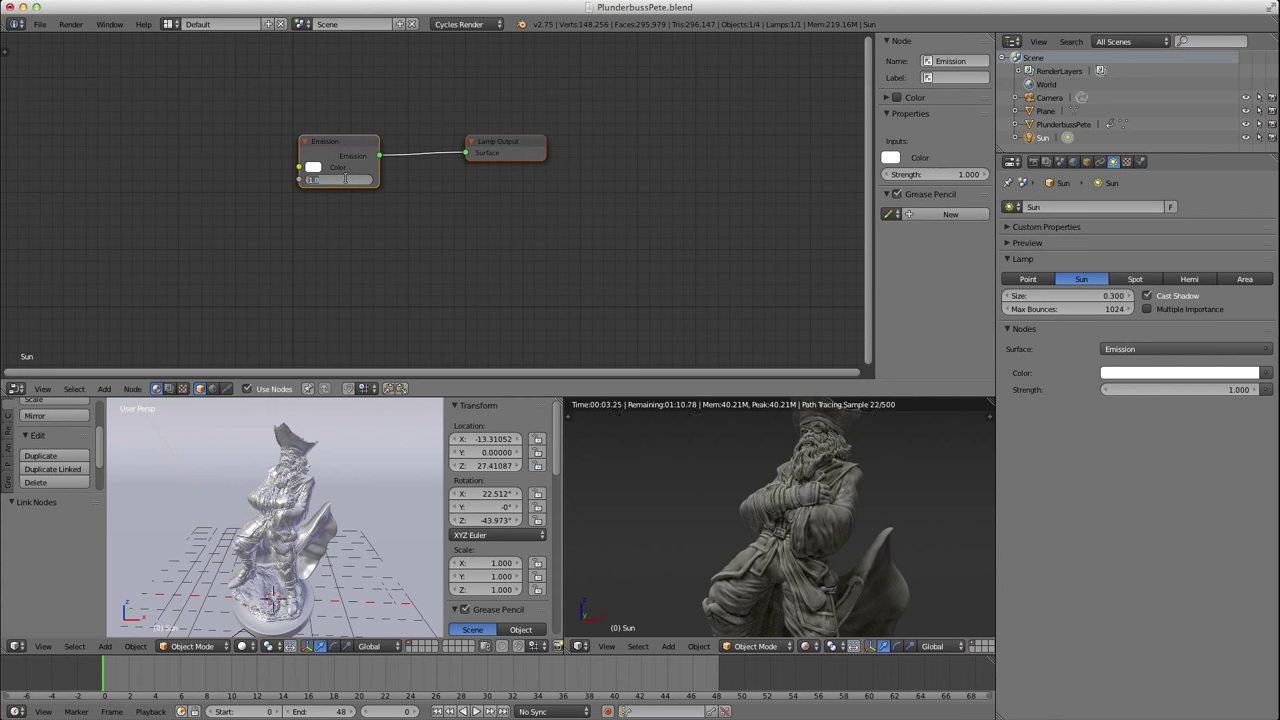
key(Return)
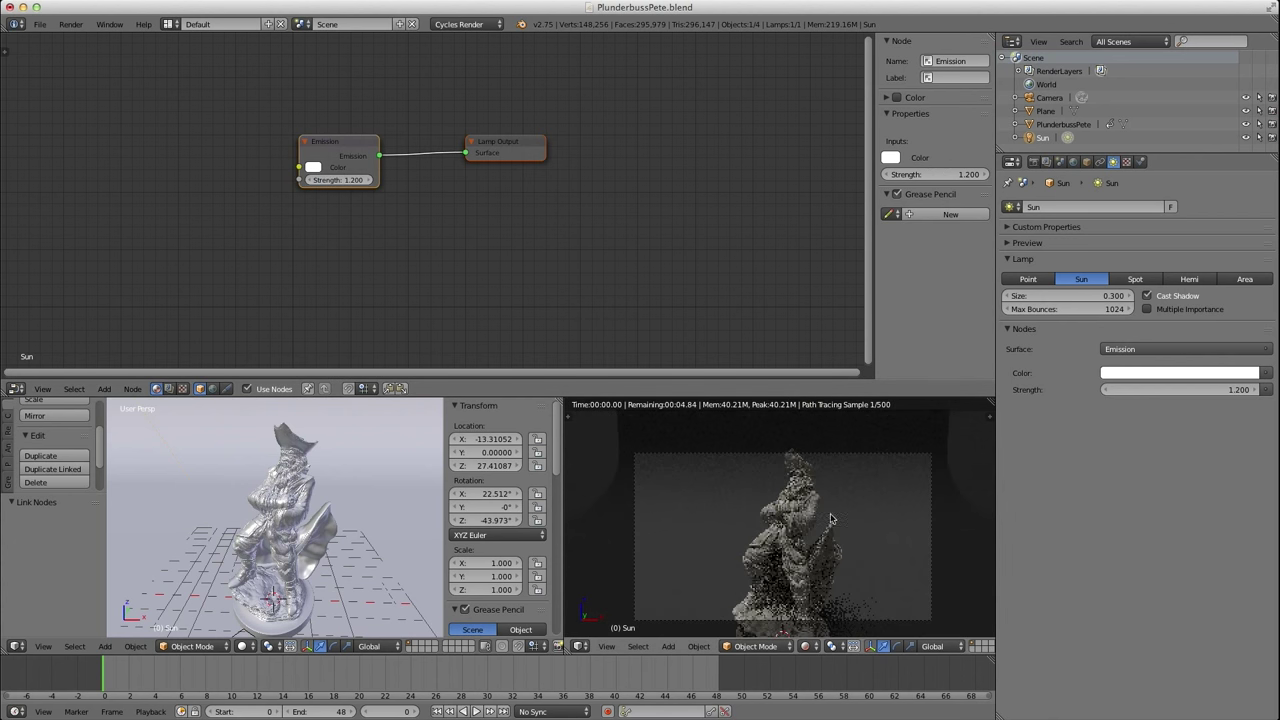
scroll(817, 515, up, 1)
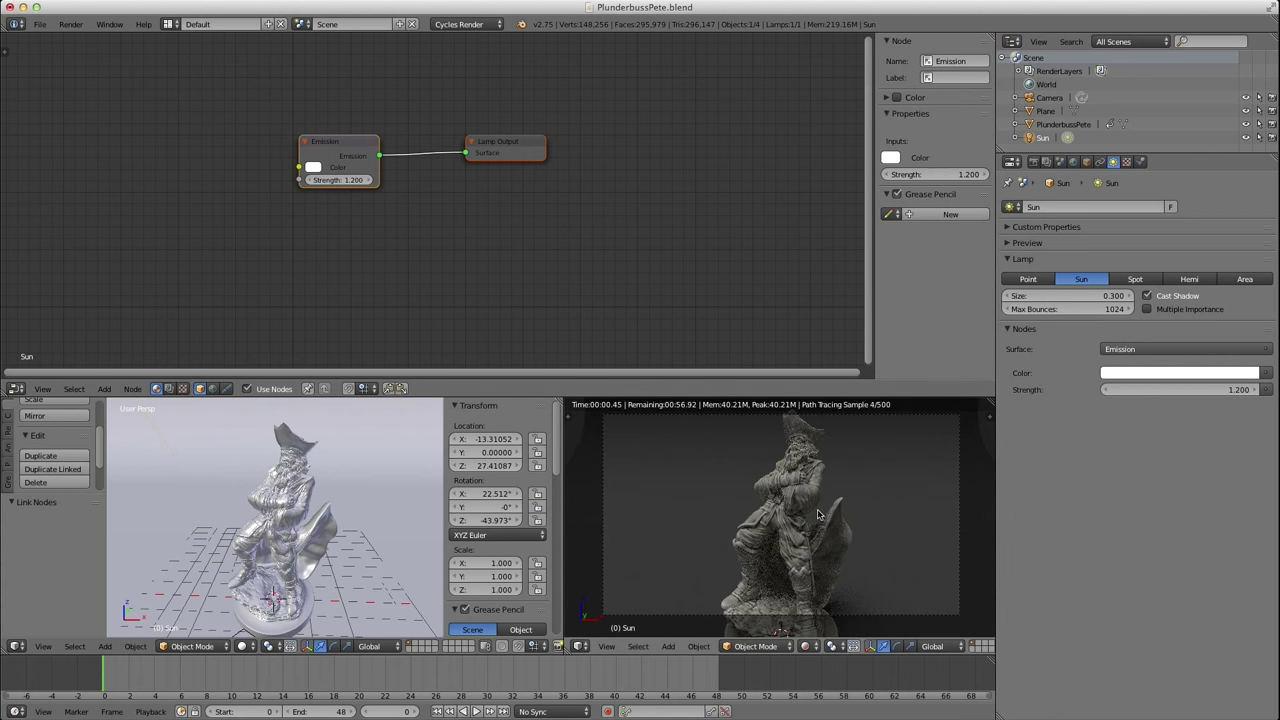
Return the camera viewport to solid shading with nothing selected, and enable Stereo 3D views for the scene.
key(shift+z)
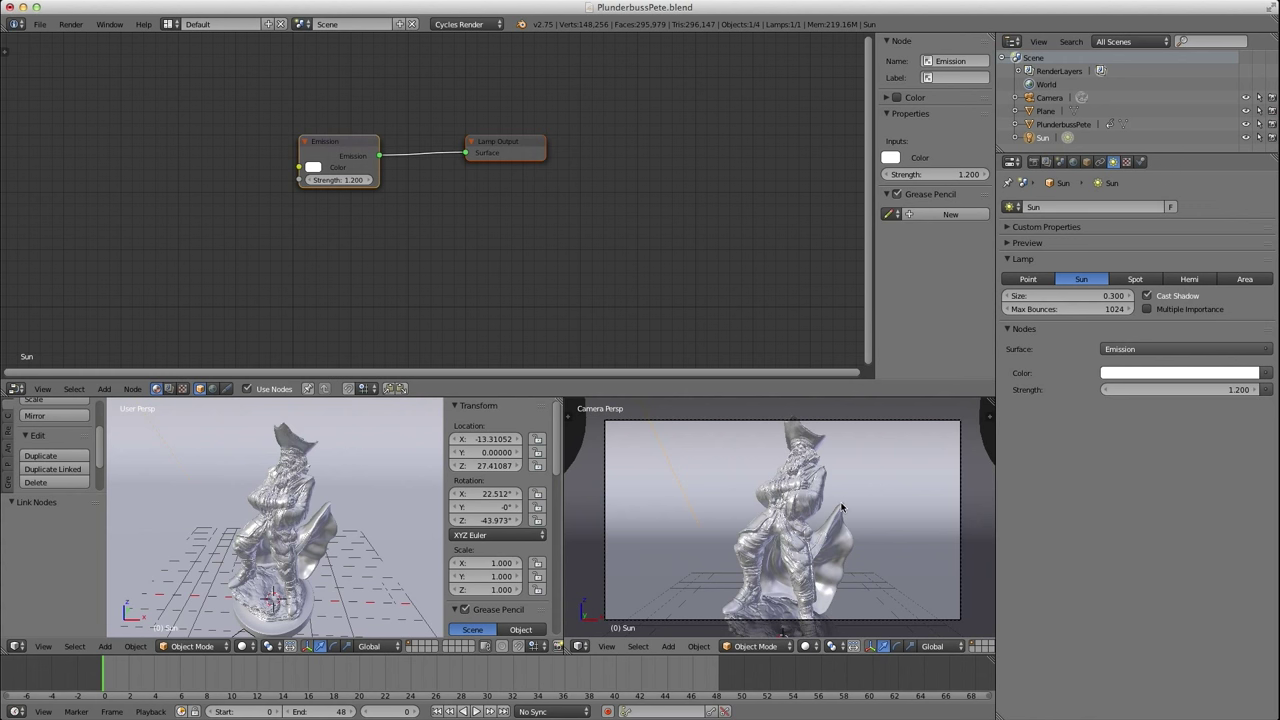
key(a)
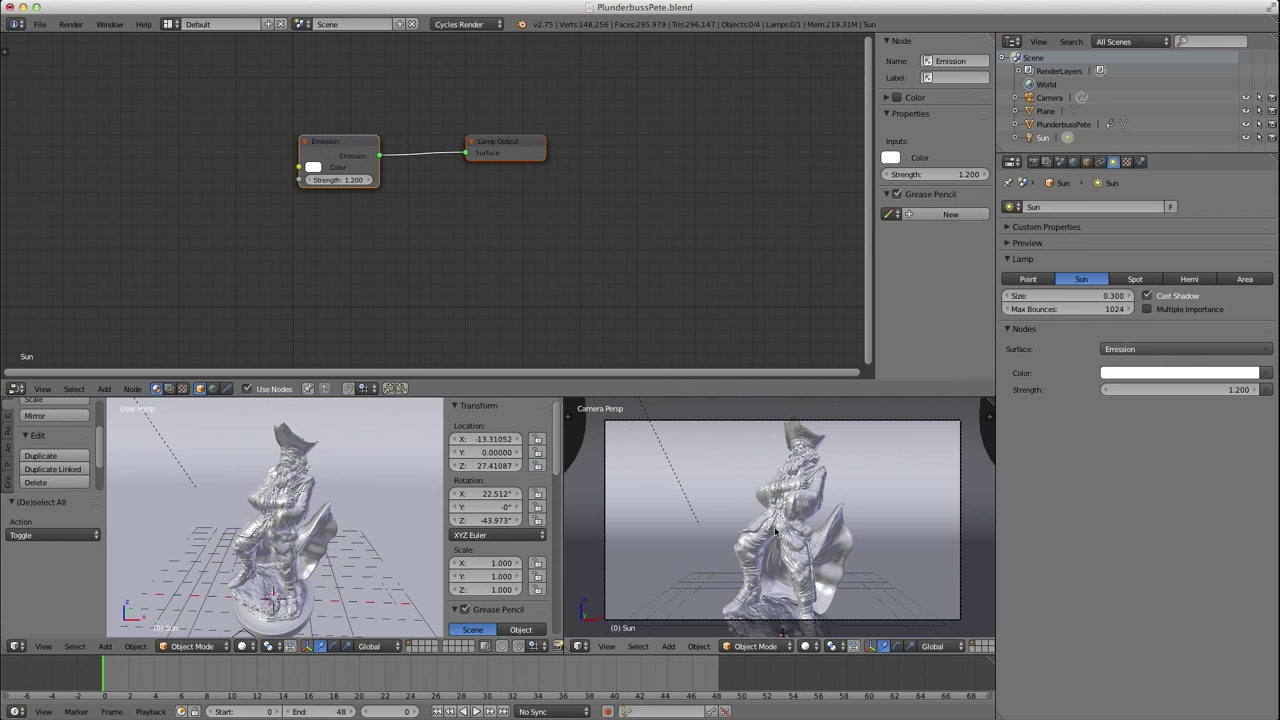
click(1047, 163)
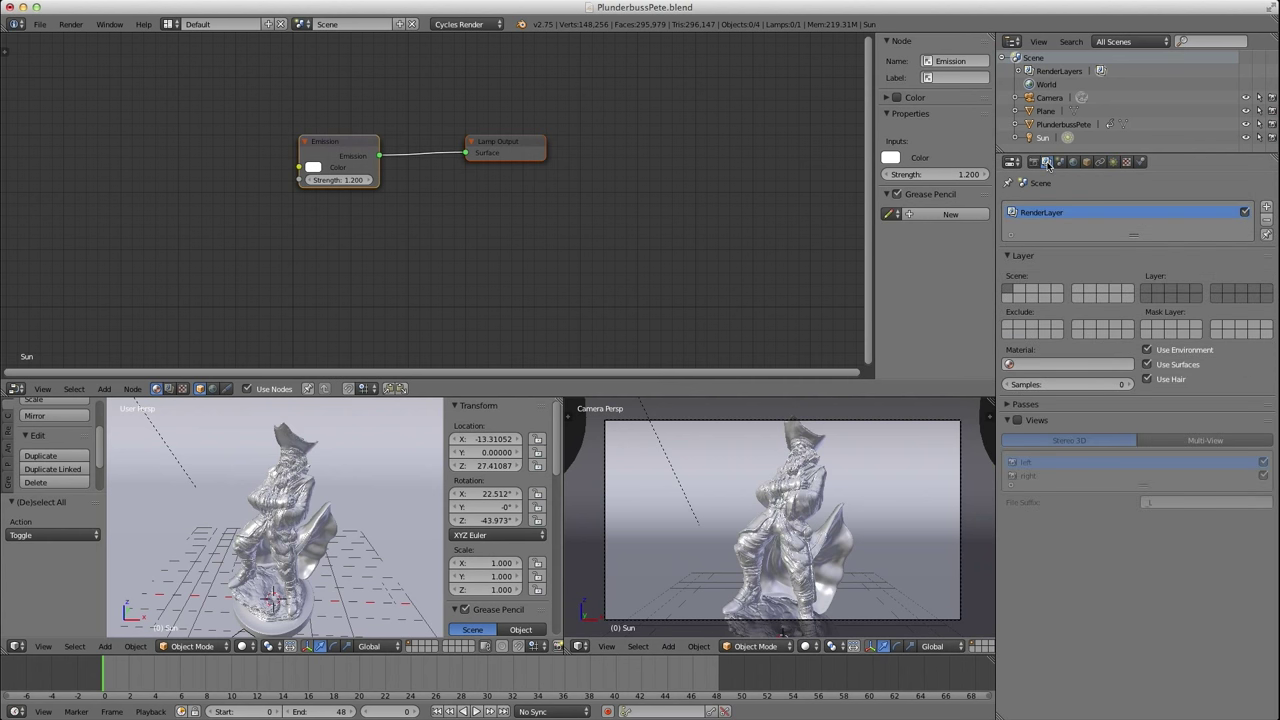
click(1017, 421)
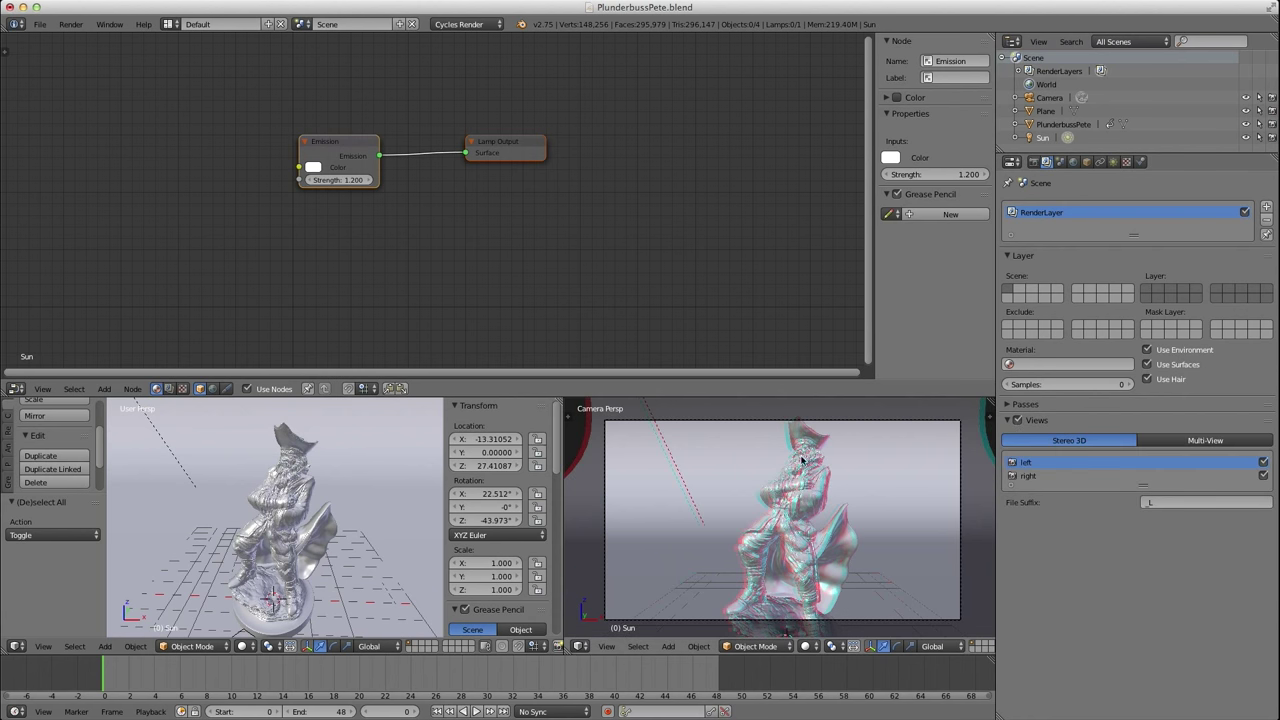
Examine the stereo effect on the pirate in the camera viewport, including during animation playback.
scroll(808, 465, up, 10)
shift+middle_drag(790, 460, 850, 556)
scroll(870, 545, down, 5)
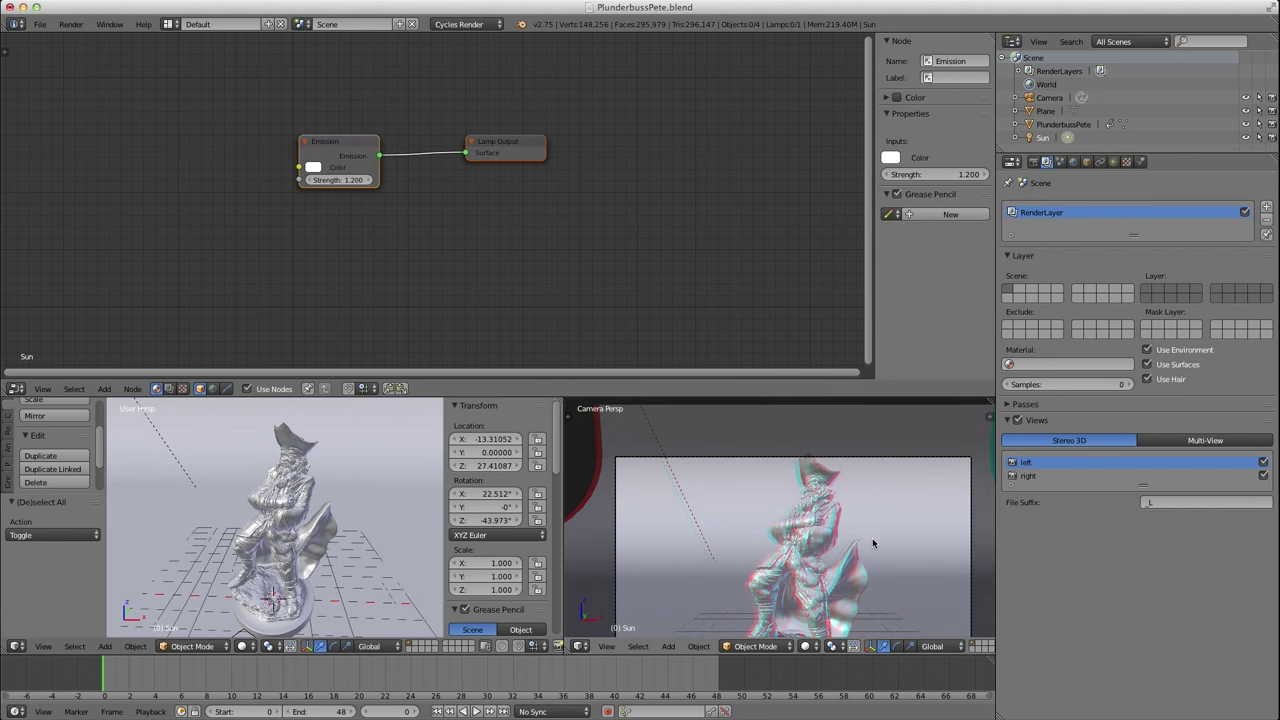
scroll(862, 520, up, 4)
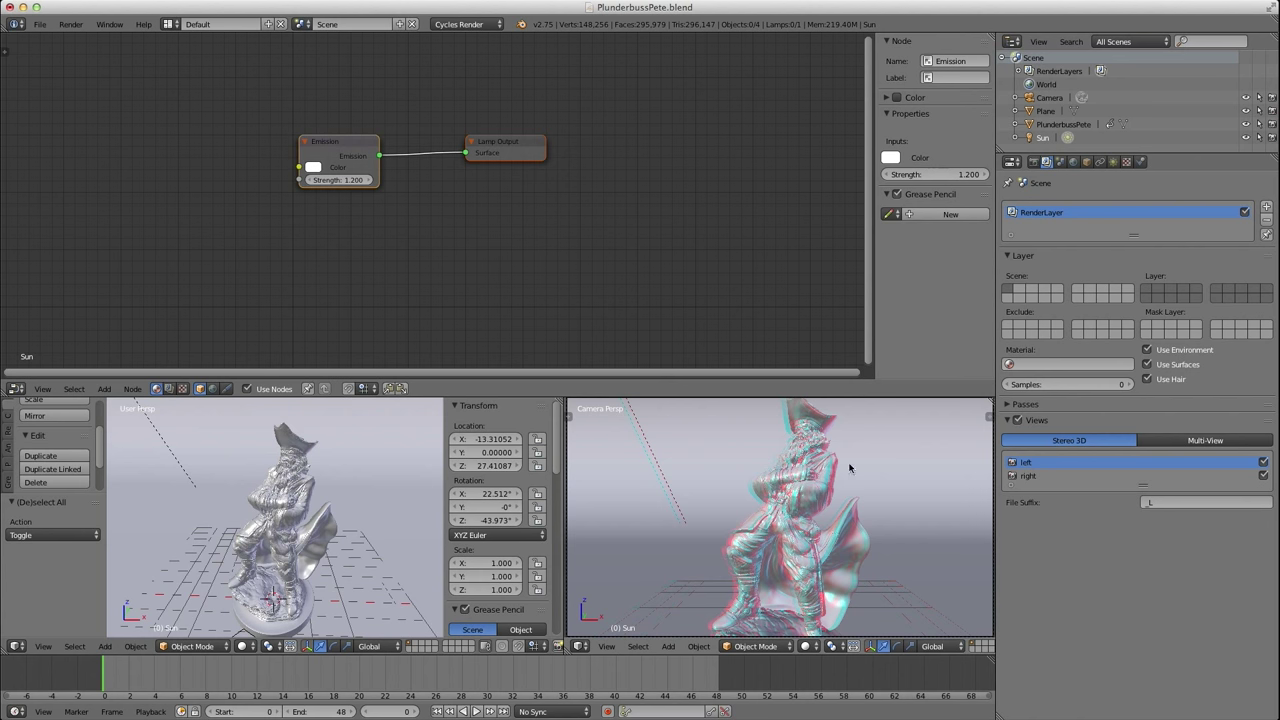
scroll(826, 460, down, 2)
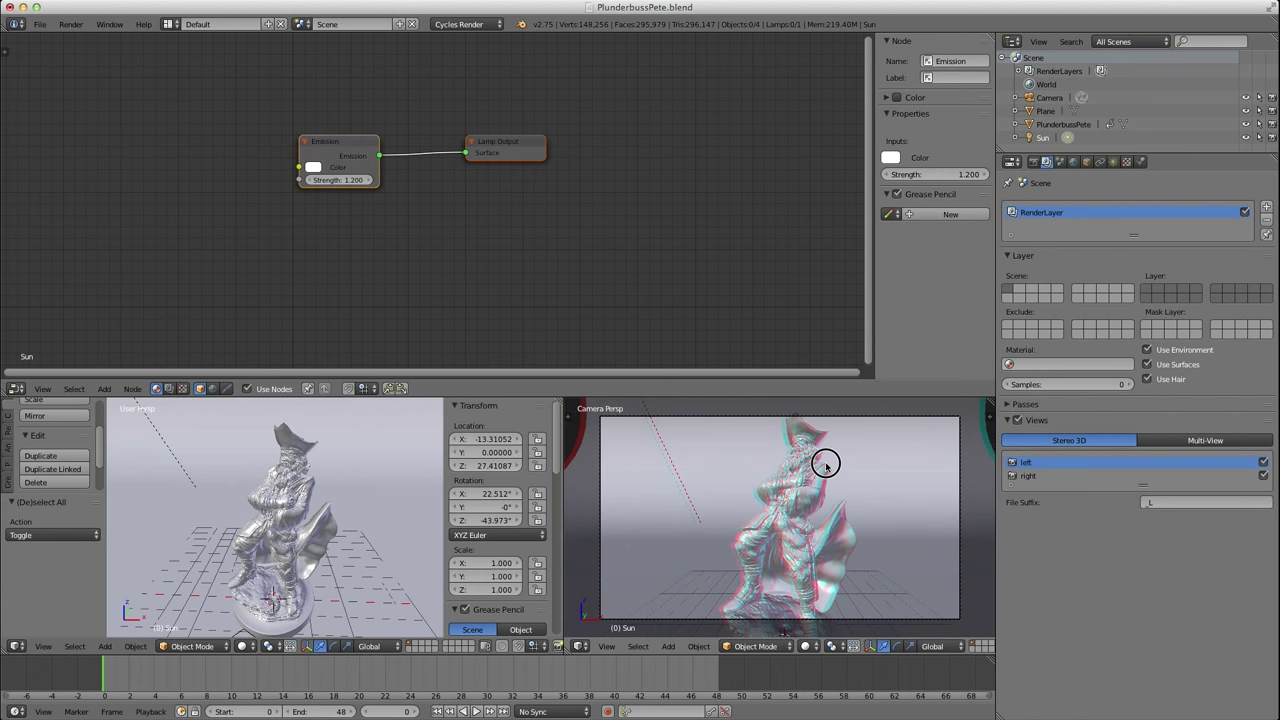
shift+middle_drag(826, 462, 829, 459)
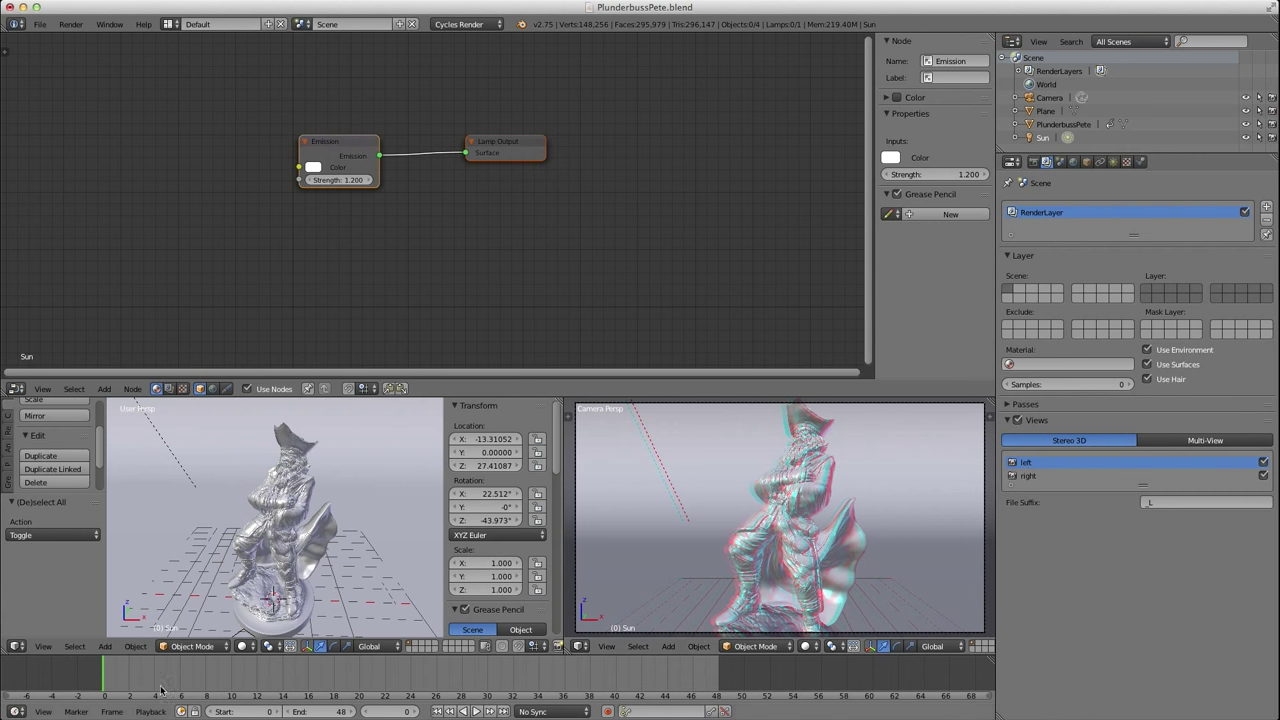
key(alt+a)
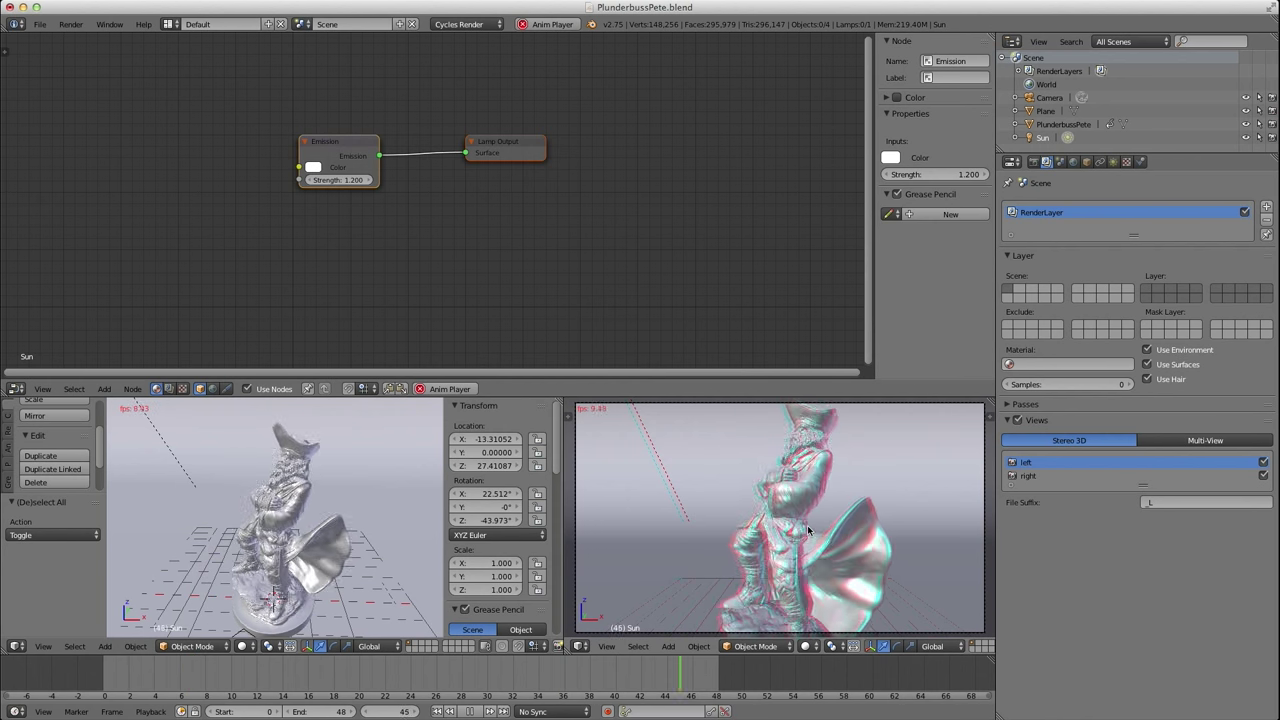
key(alt+a)
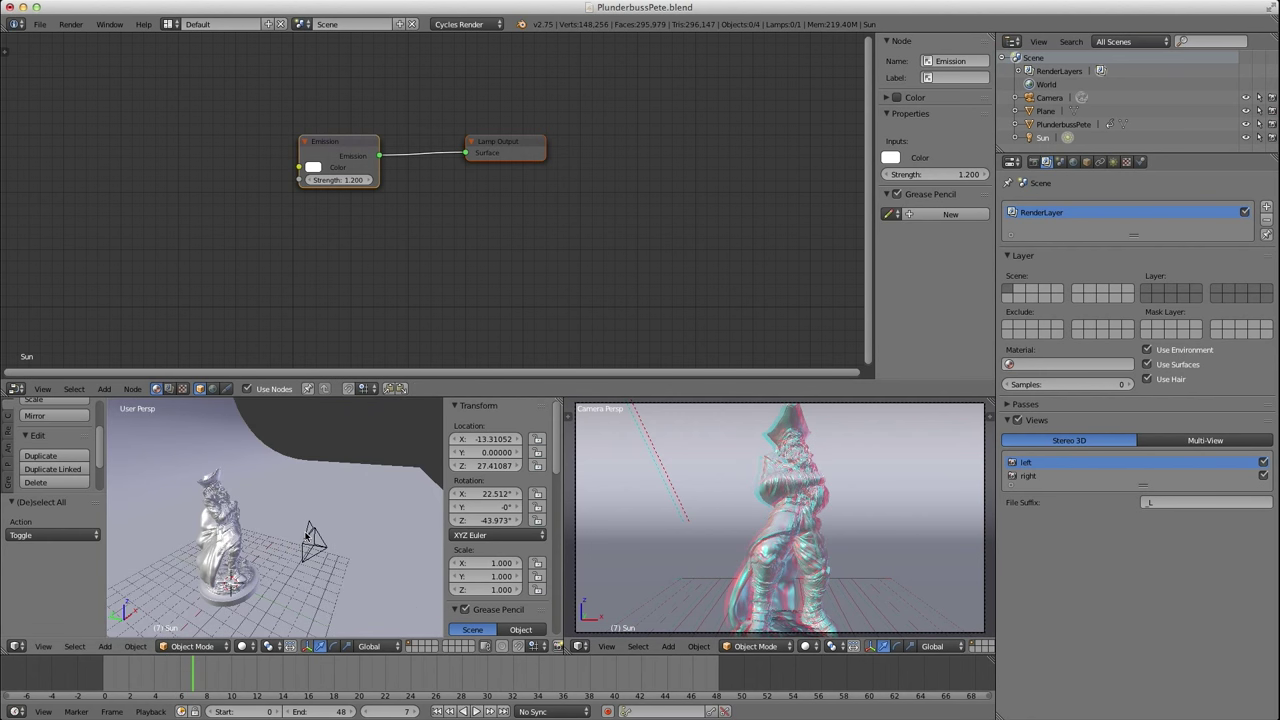
Select the camera in the user viewport and inspect its stereo convergence plane from several angles.
right_click(307, 535)
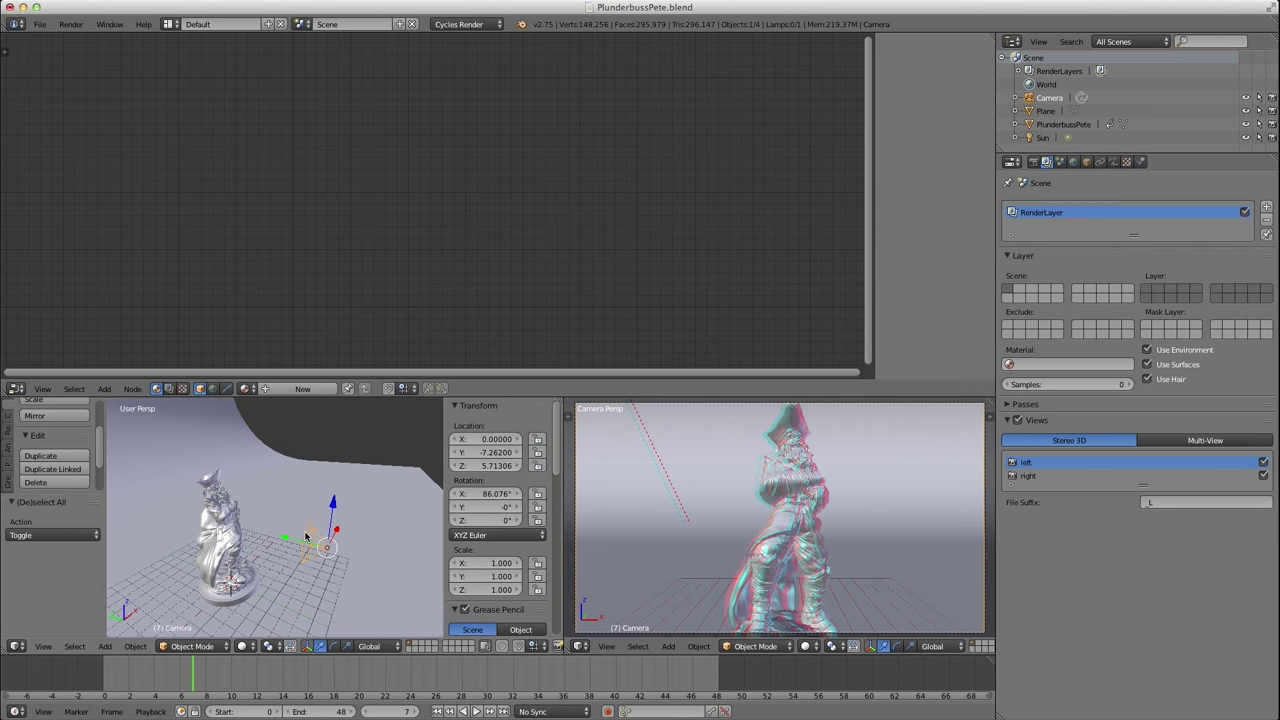
key(ctrl+KP_0)
mouse_move(307, 535)
middle_down()
mouse_move(340, 550)
mouse_move(362, 515)
mouse_move(314, 535)
middle_up()
key(a)
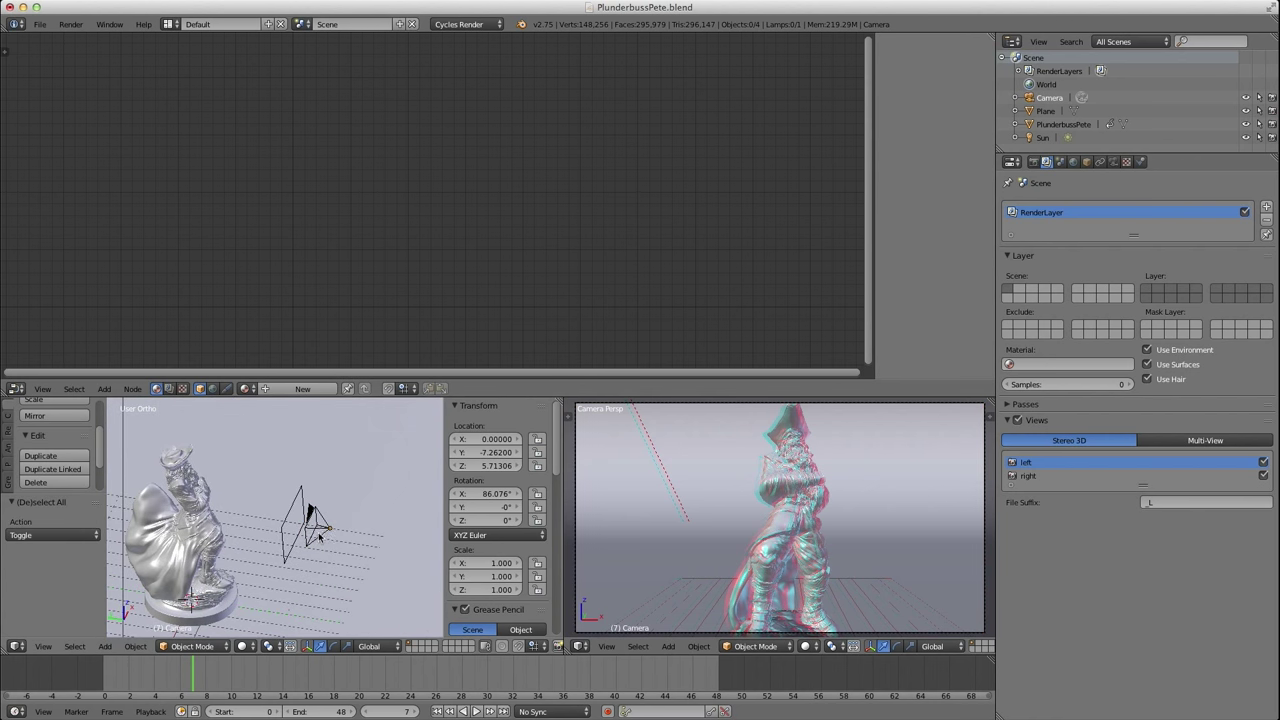
scroll(319, 538, up, 2)
right_click(325, 519)
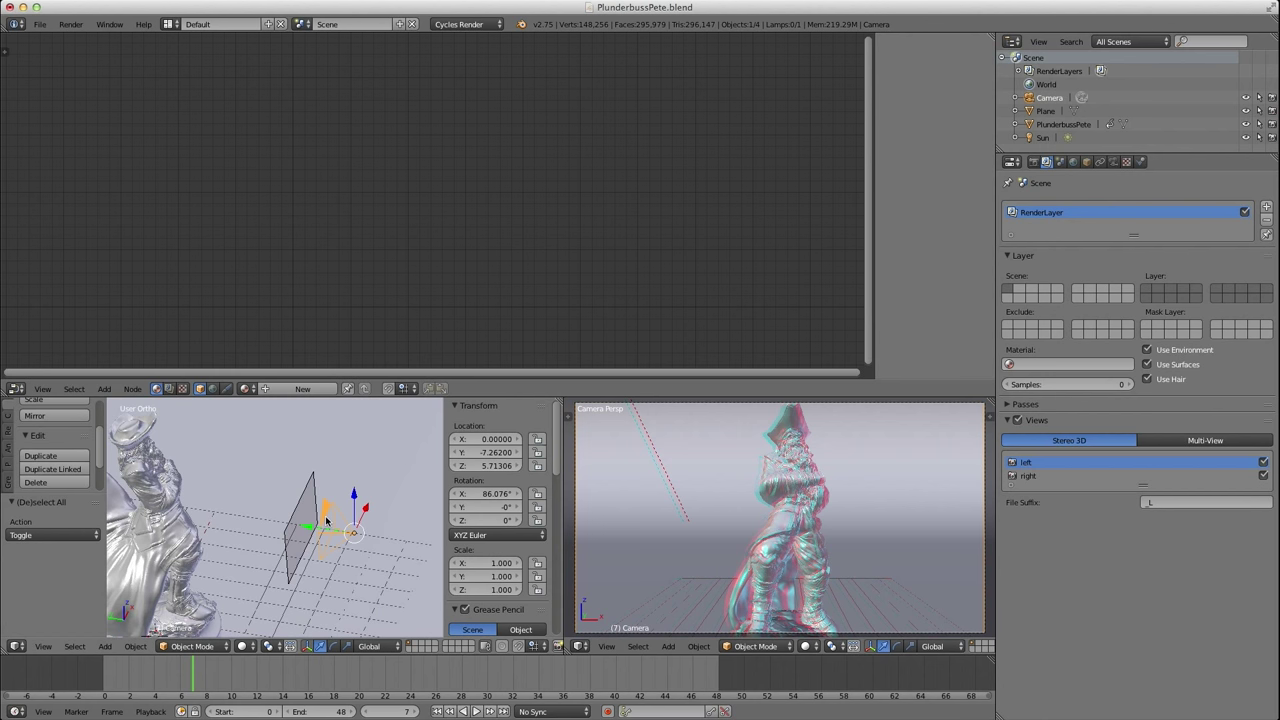
key(ctrl+KP_0)
middle_drag(325, 519, 229, 558)
scroll(329, 543, down, 2)
key(a)
right_click(289, 497)
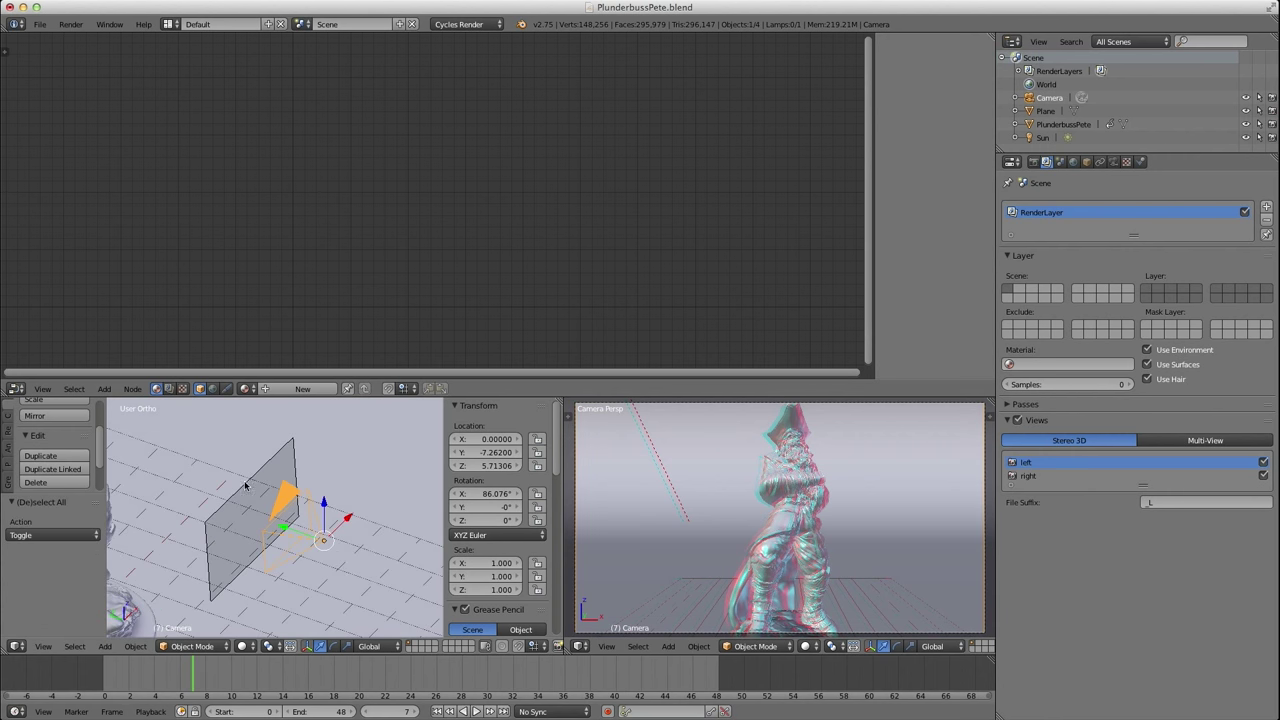
mouse_move(250, 530)
middle_down()
mouse_move(214, 500)
mouse_move(206, 514)
mouse_move(288, 511)
mouse_move(259, 514)
middle_up()
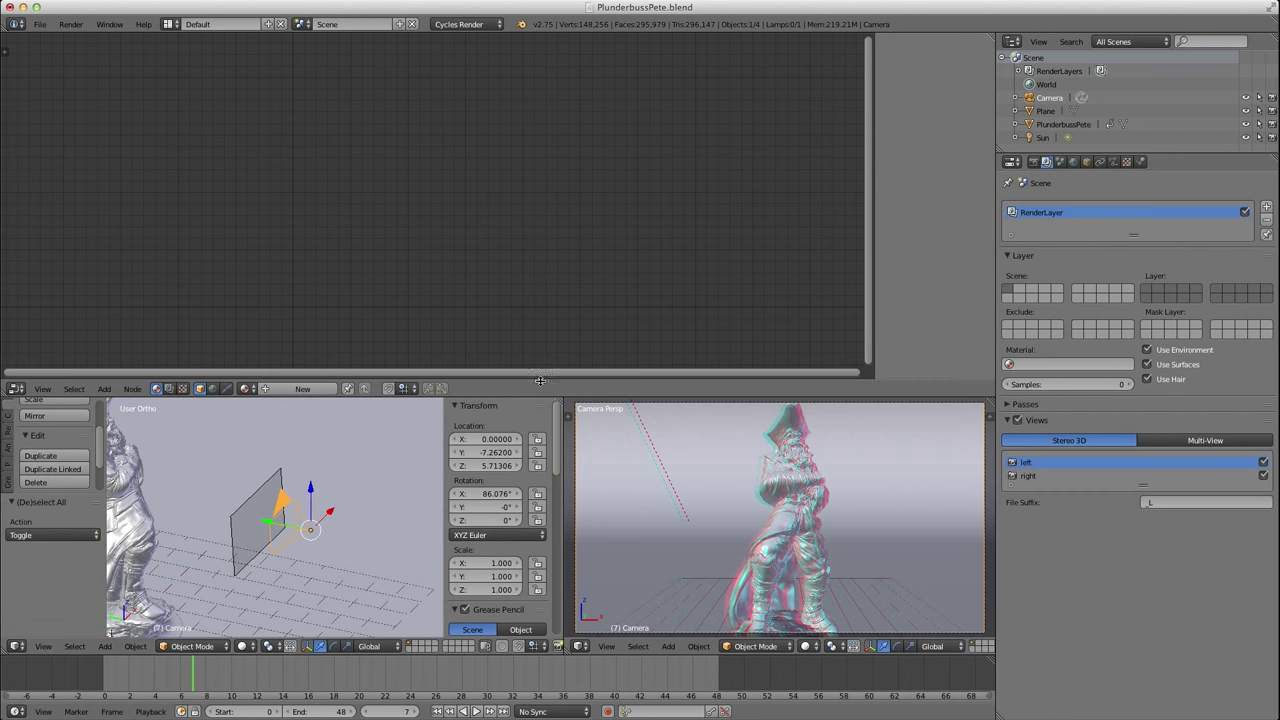
Show the camera's data settings with only the Stereoscopy section expanded.
click(1114, 163)
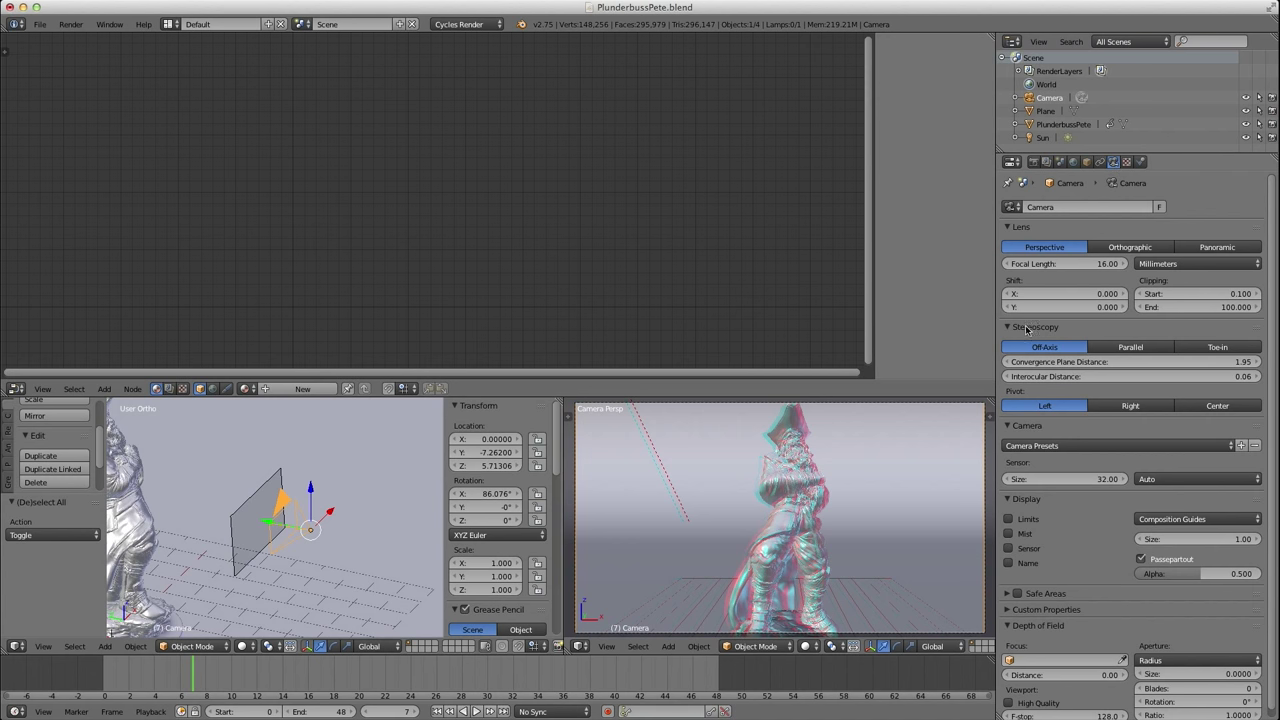
click(1022, 228)
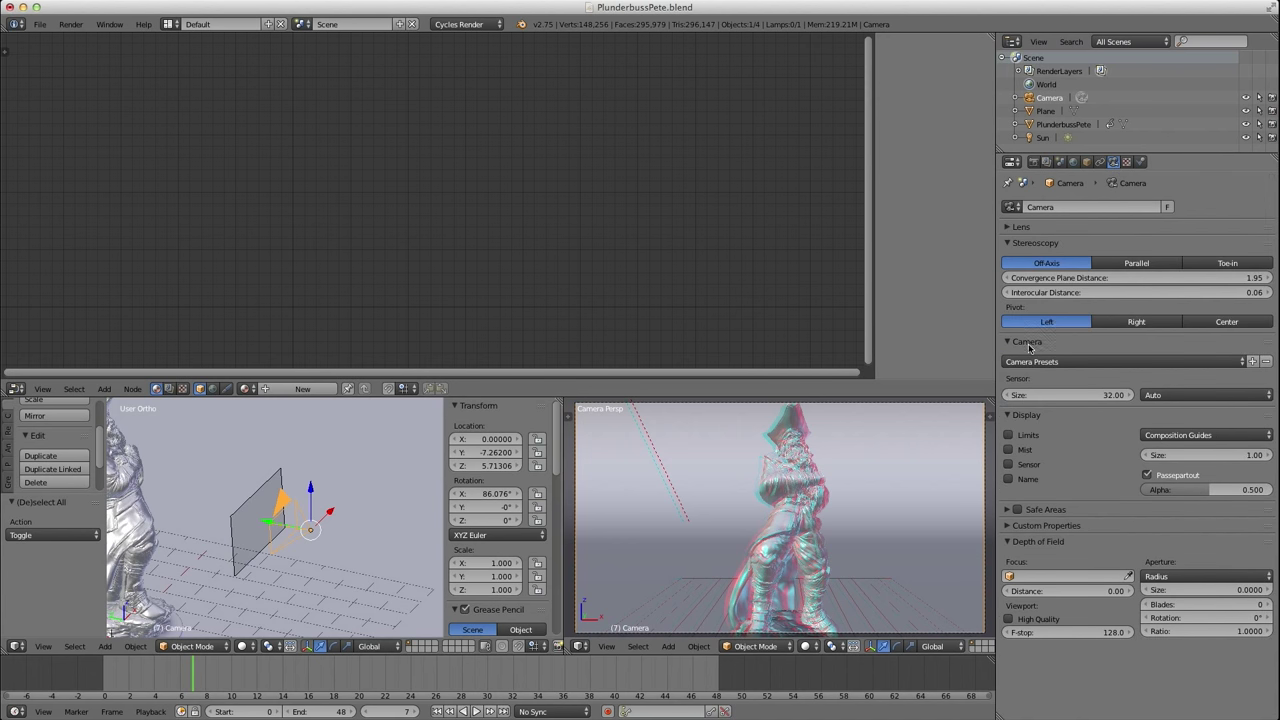
click(1028, 342)
click(1030, 358)
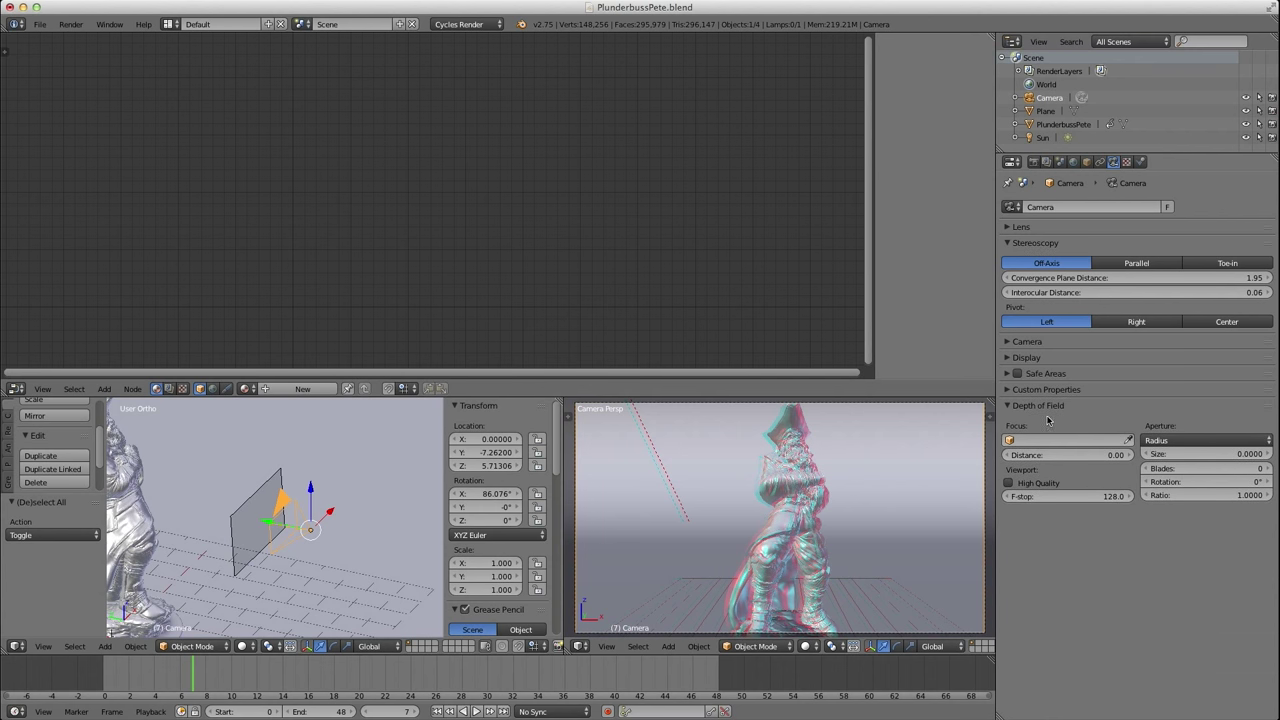
click(1040, 406)
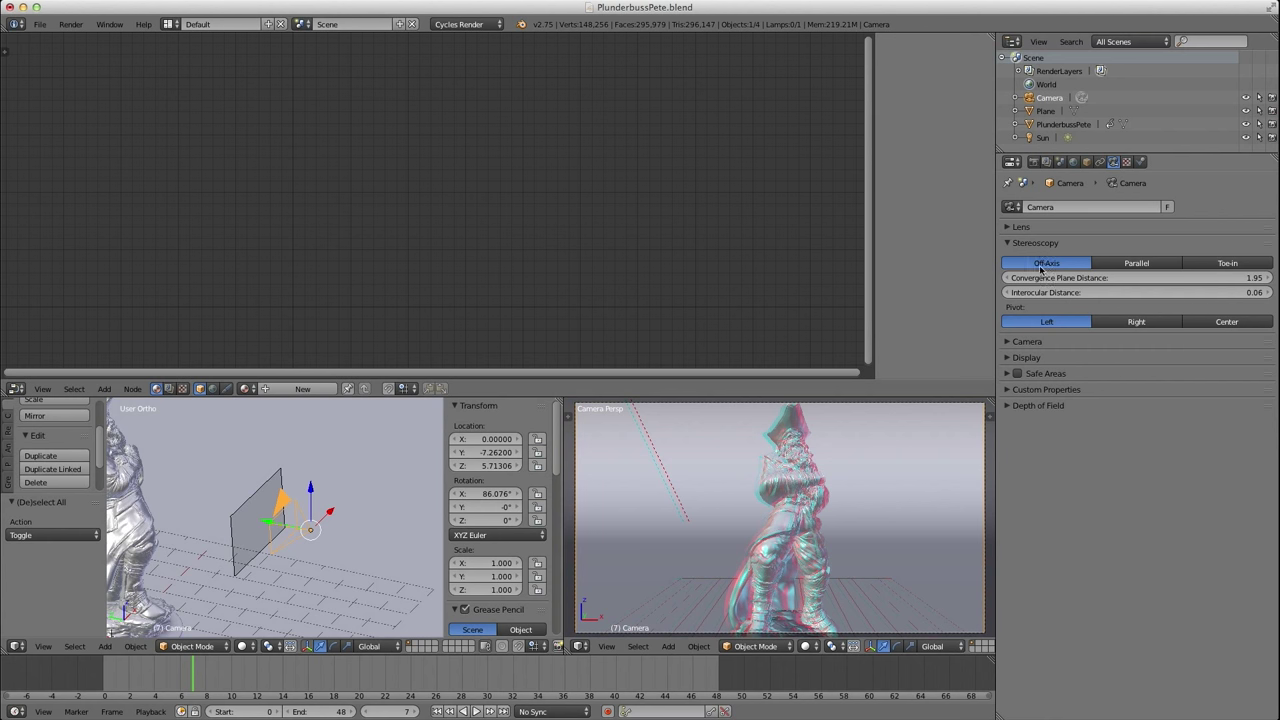
Increase the camera's convergence plane distance to 8.10 so the plane sits around the pirate statue.
drag(1071, 278, 1165, 278)
scroll(288, 502, down, 3)
mouse_move(286, 502)
middle_down()
mouse_move(297, 499)
mouse_move(286, 508)
middle_up()
drag(1090, 278, 1116, 278)
mouse_move(246, 512)
middle_down()
mouse_move(174, 514)
mouse_move(256, 500)
middle_up()
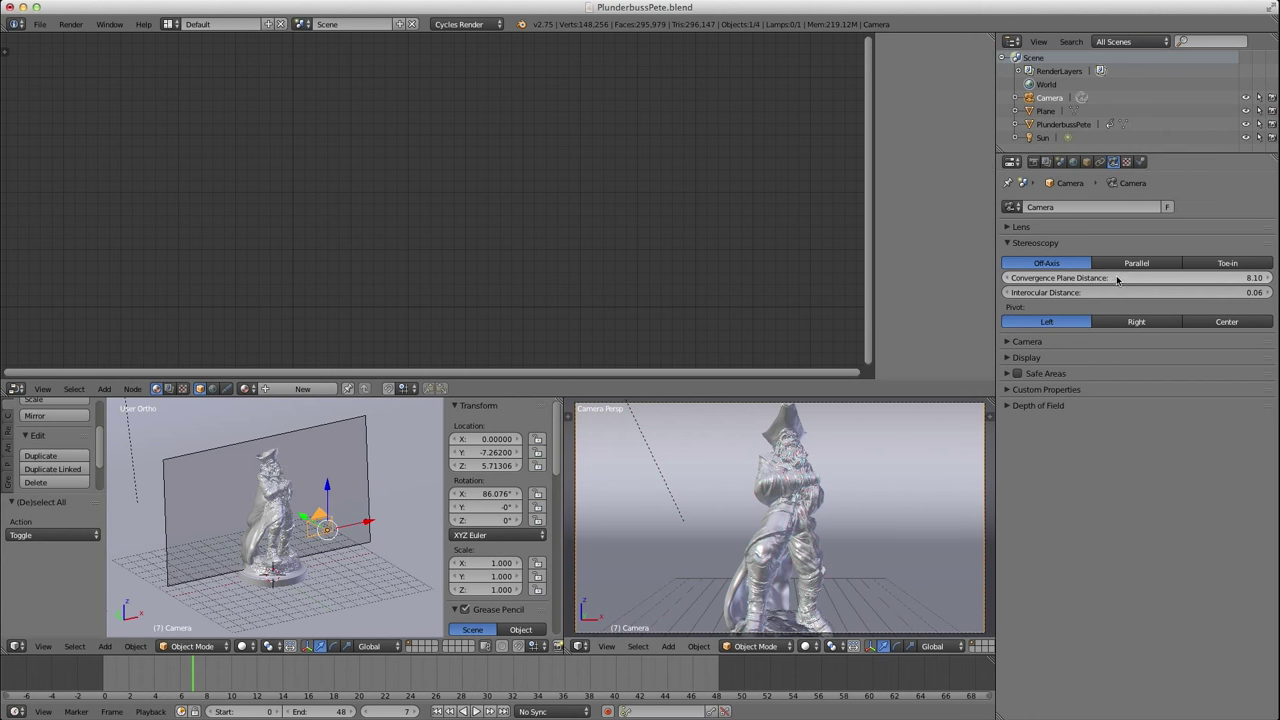
Push the convergence plane behind the pirate statue with a distance of 14.23.
drag(1119, 280, 1170, 280)
middle_drag(436, 506, 372, 500)
scroll(328, 507, down, 4)
drag(1093, 283, 1238, 278)
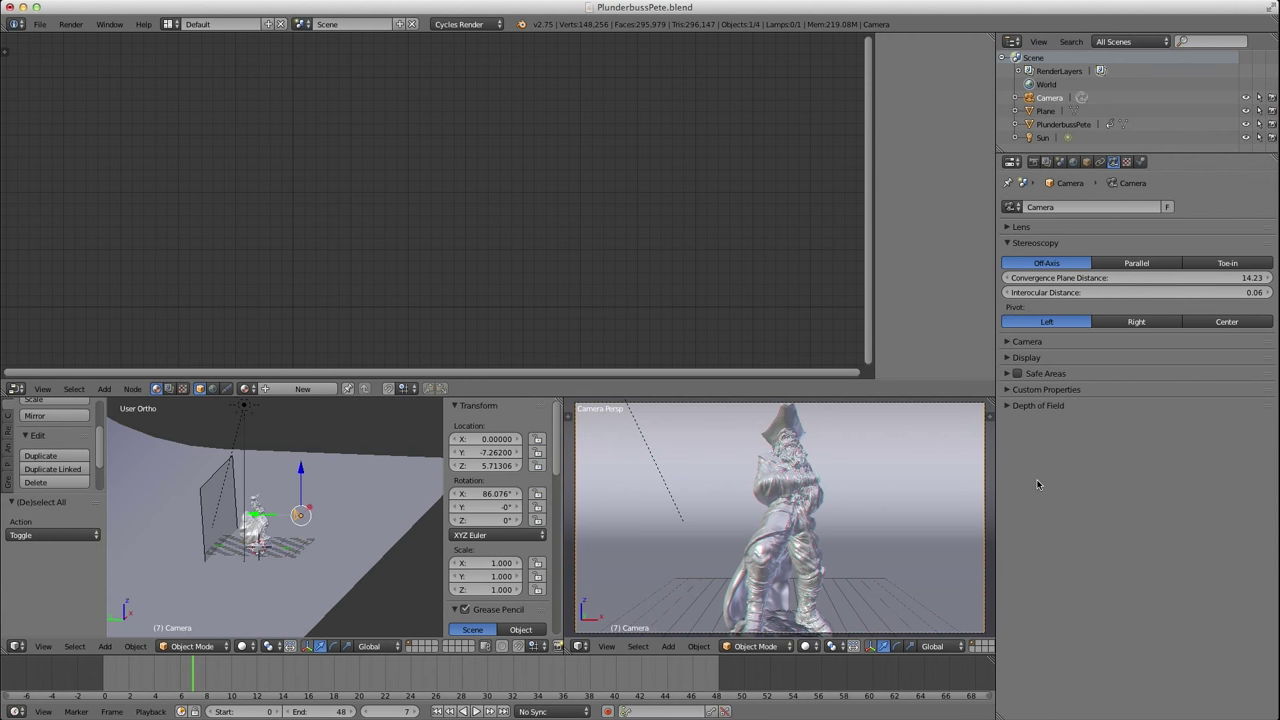
Set the camera's convergence plane distance to 15 and check the plane's position behind the statue.
drag(1125, 279, 1125, 281)
click(1125, 281)
text(15)
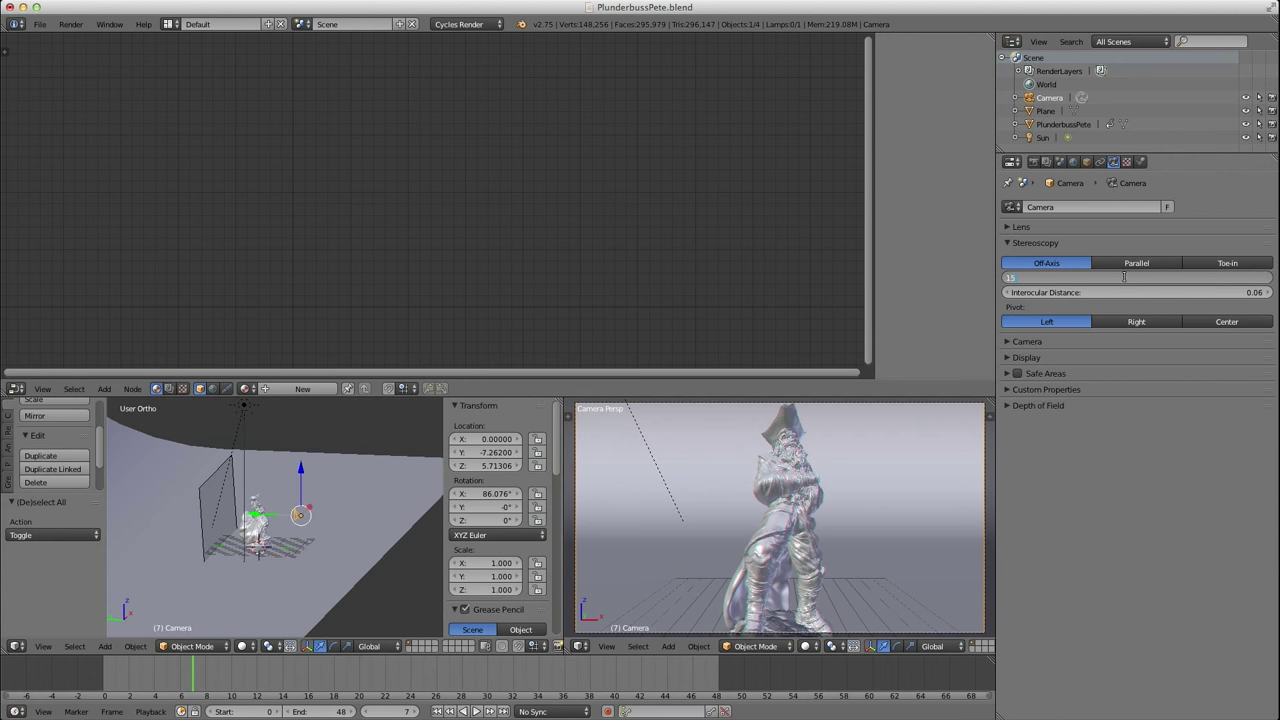
key(Return)
middle_drag(338, 494, 306, 503)
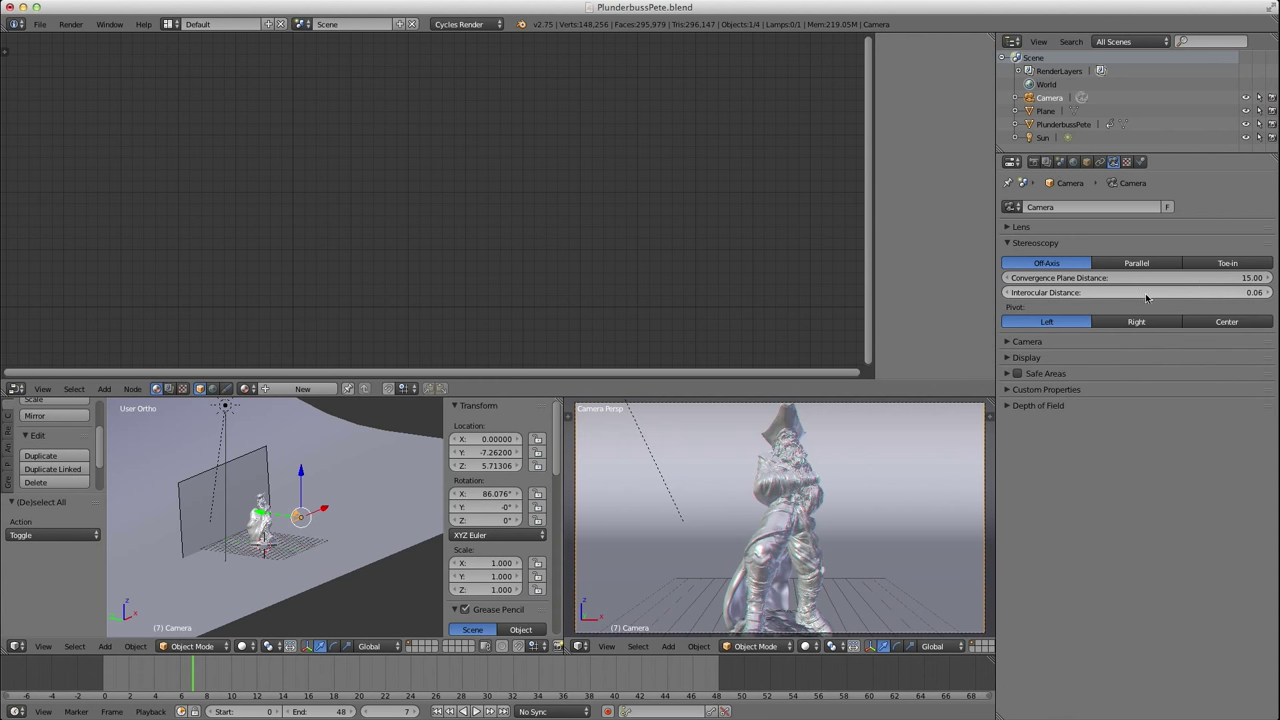
Set the camera's interocular distance to 0.50 and briefly play the animation to preview the anaglyph effect.
click(1183, 293)
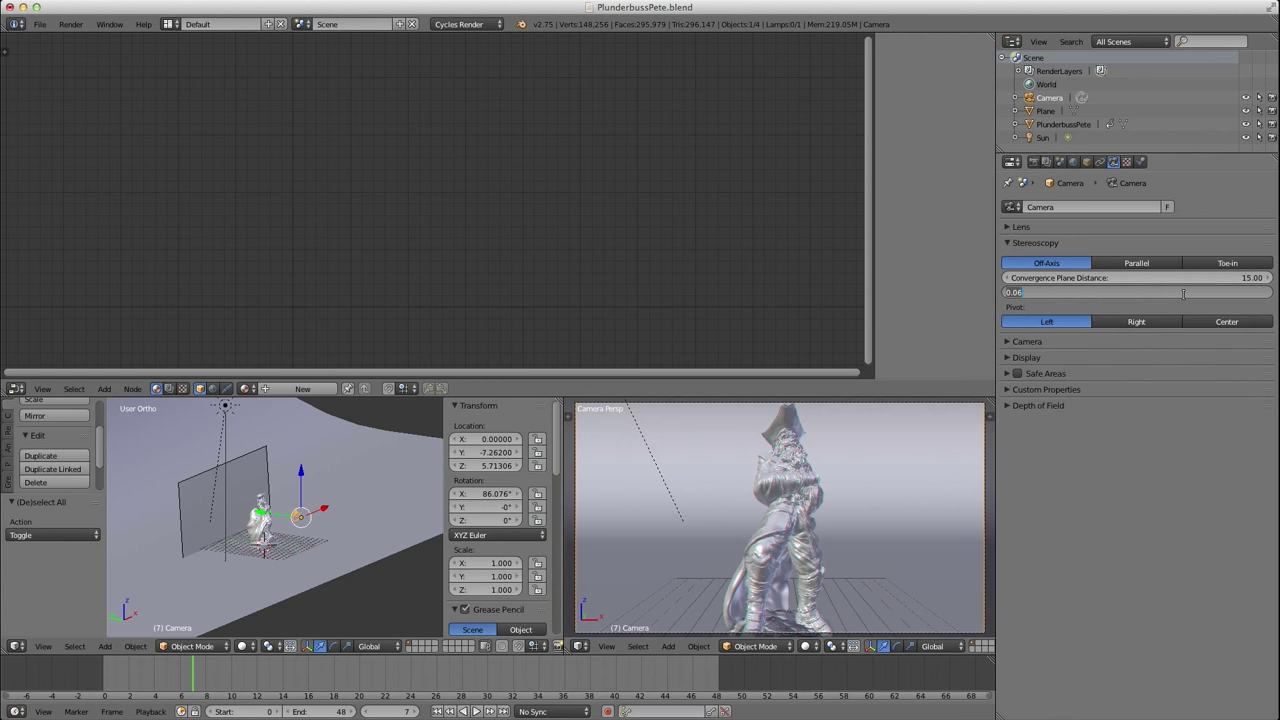
text(15)
key(Return)
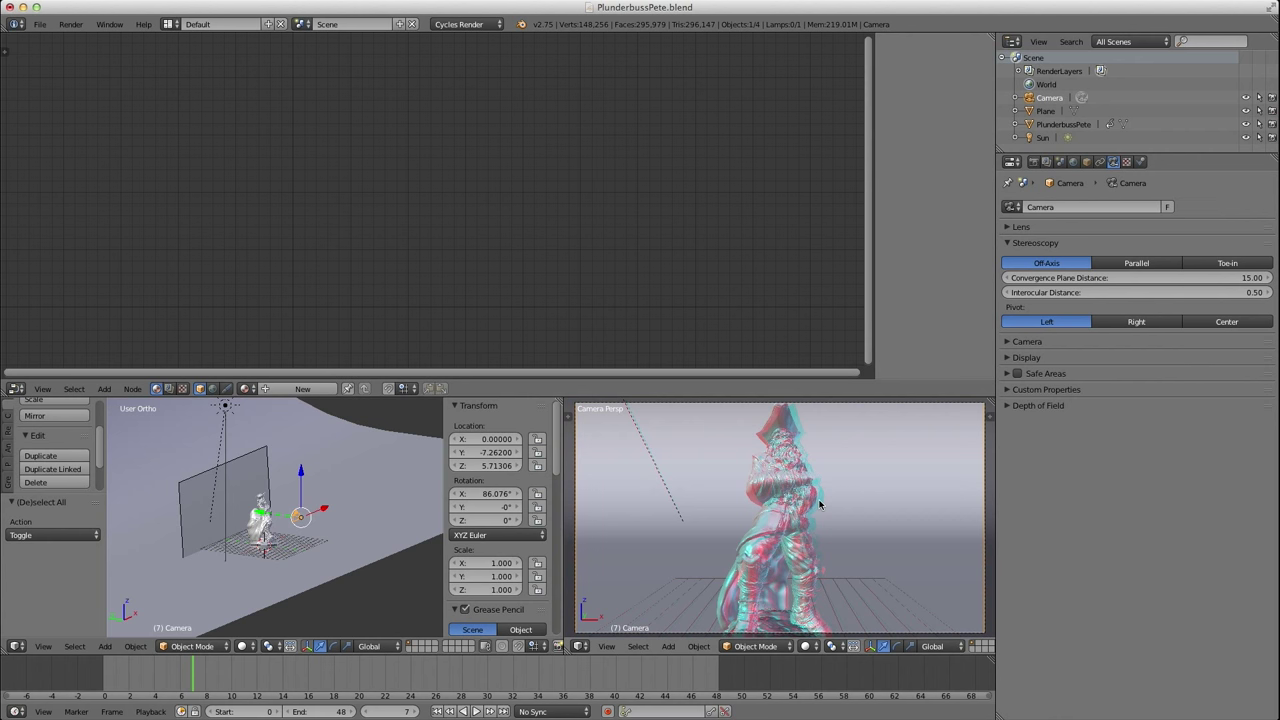
key(alt+a)
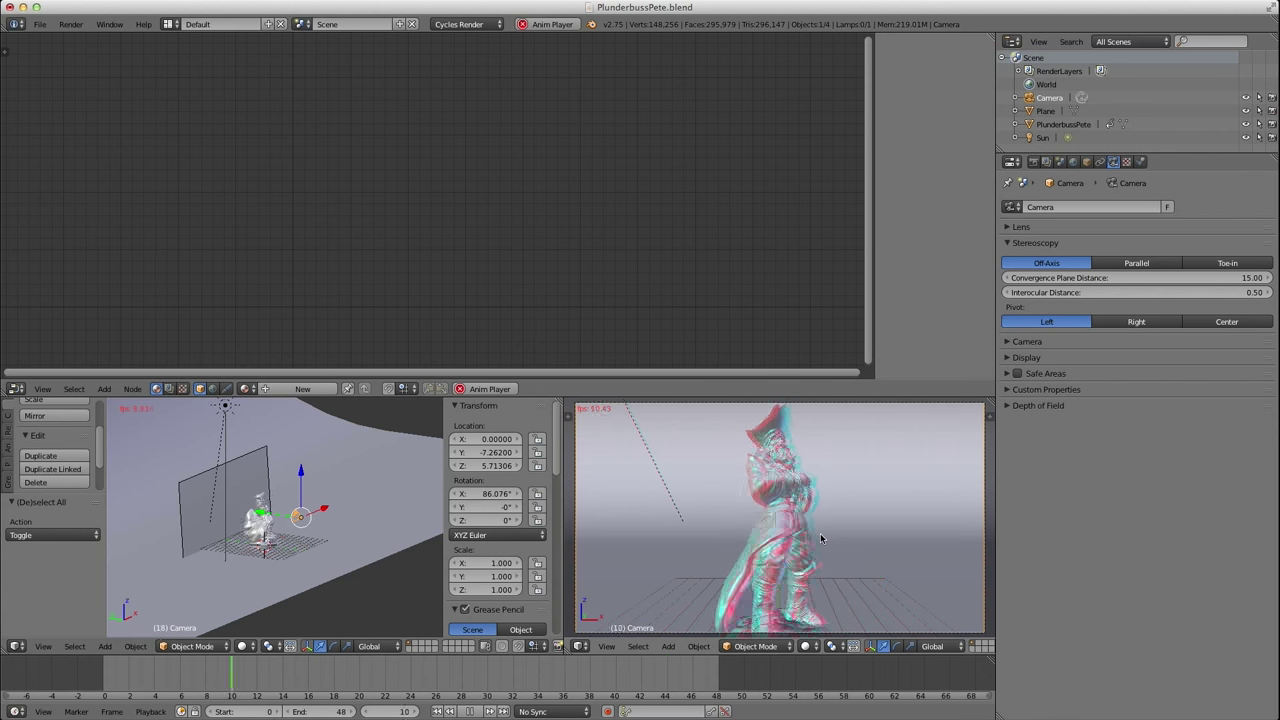
key(alt+a)
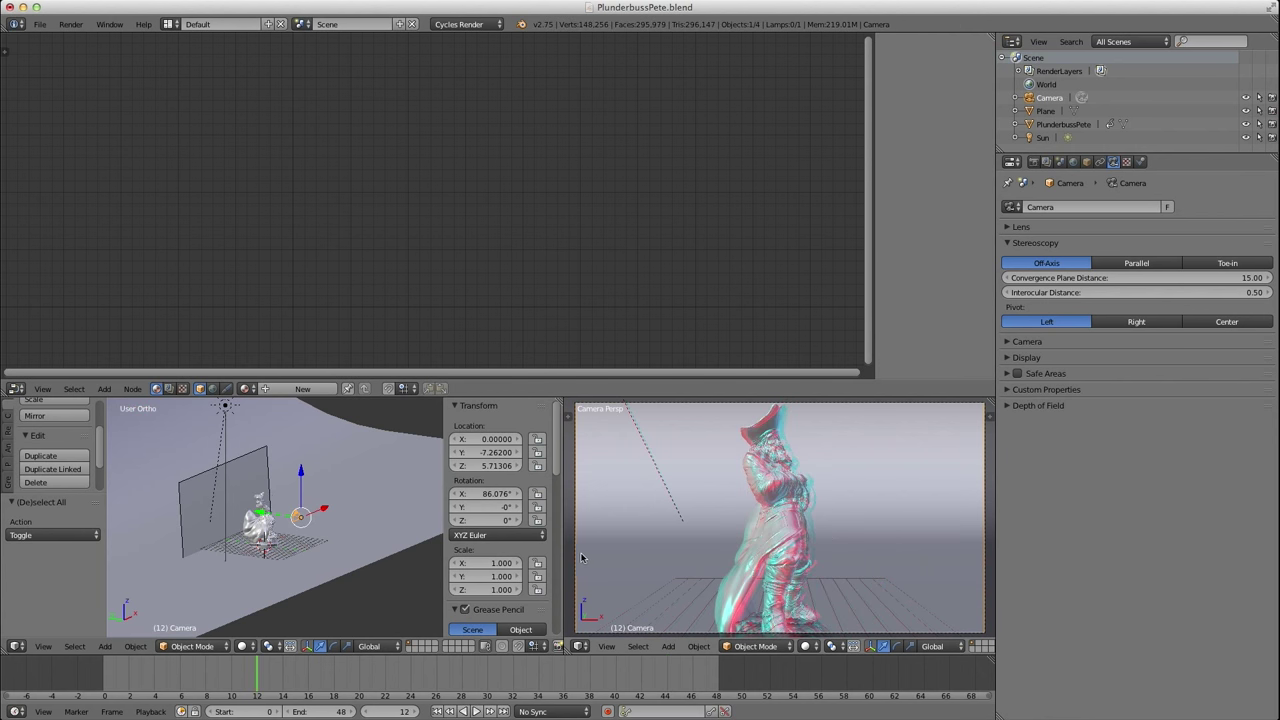
Raise the camera about 0.255 along global Z and pull it back slightly along its local Z axis.
key(g)
key(z)
click(677, 556)
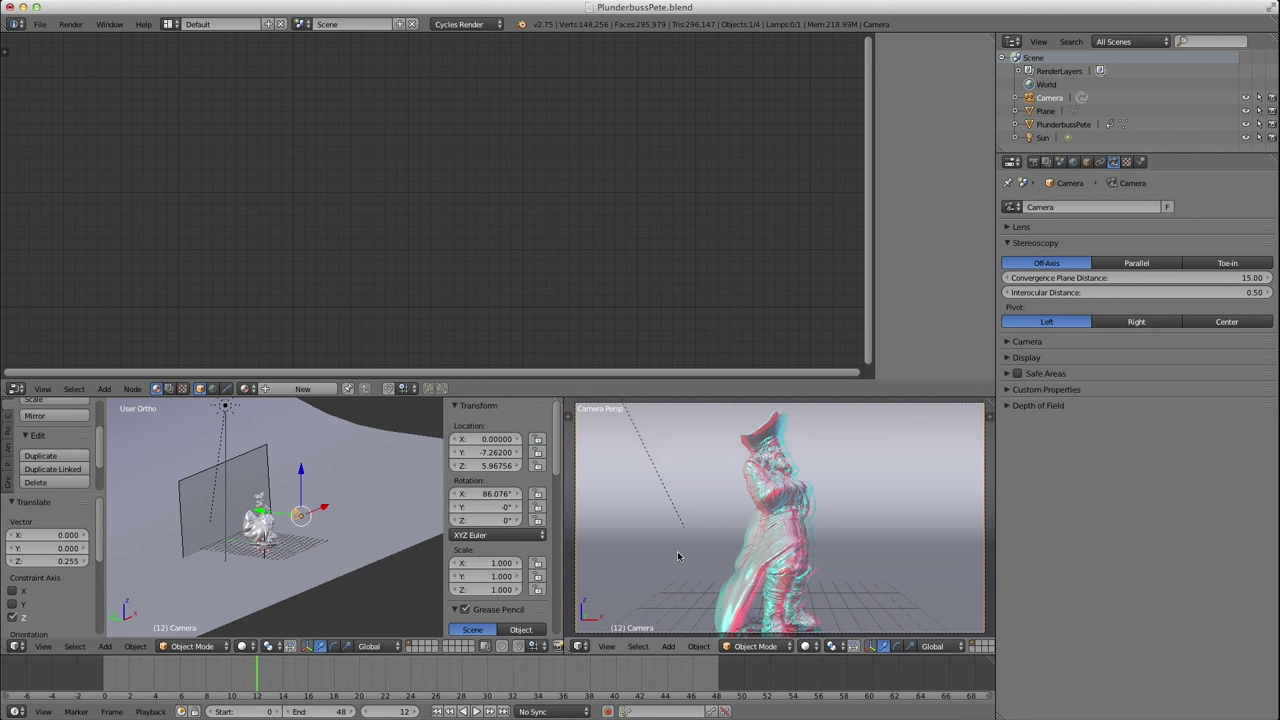
key(g)
key(z)
key(z)
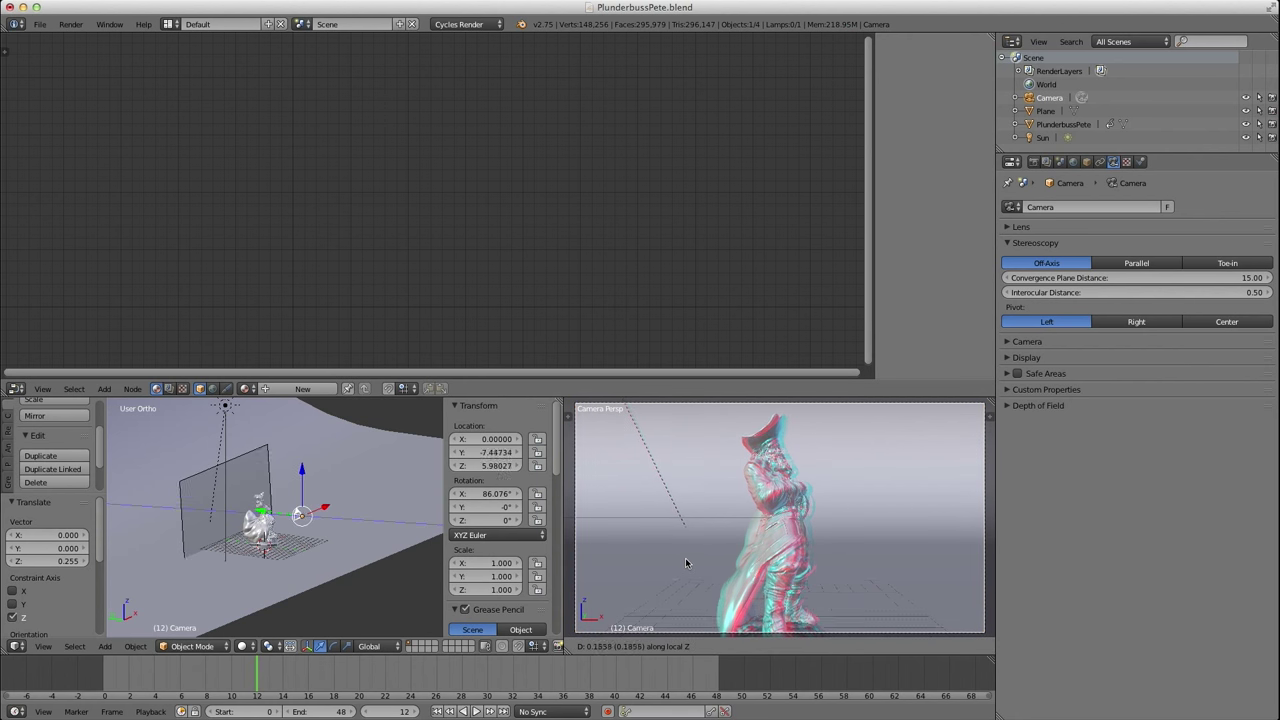
click(686, 561)
Deselect the camera and play the animation up to frame 48 to review the stereo effect.
key(alt+a)
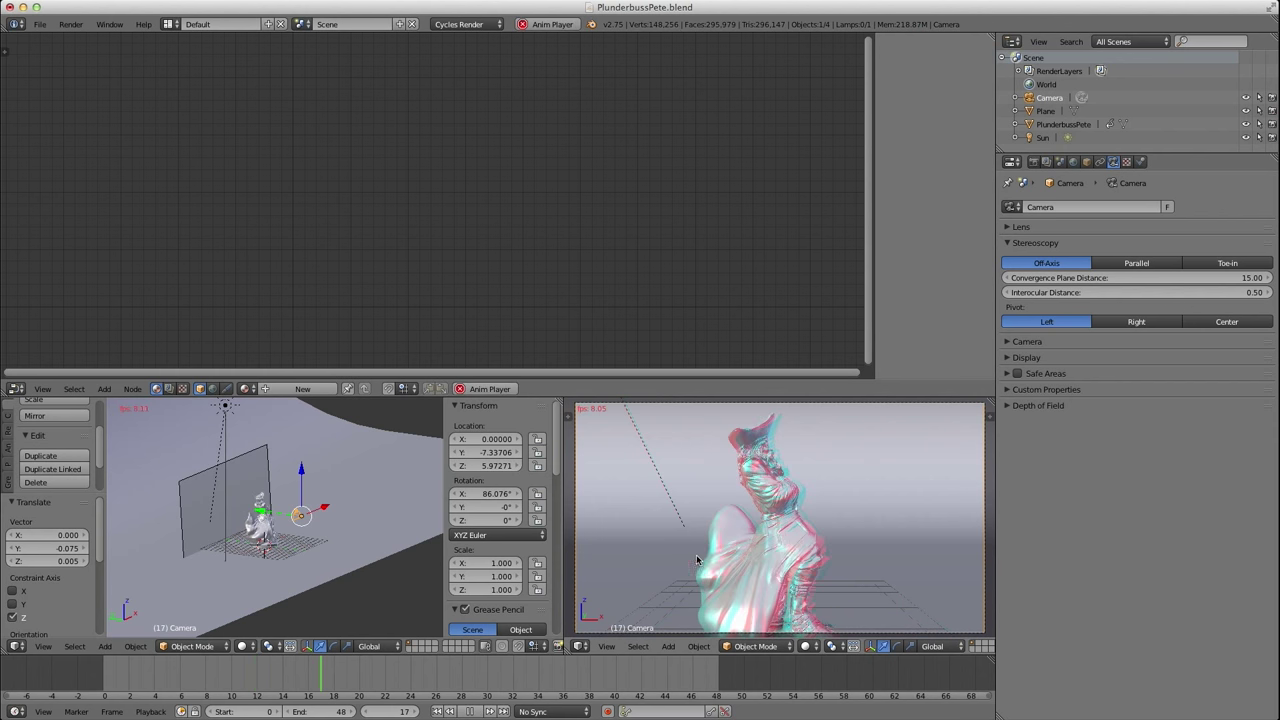
key(a)
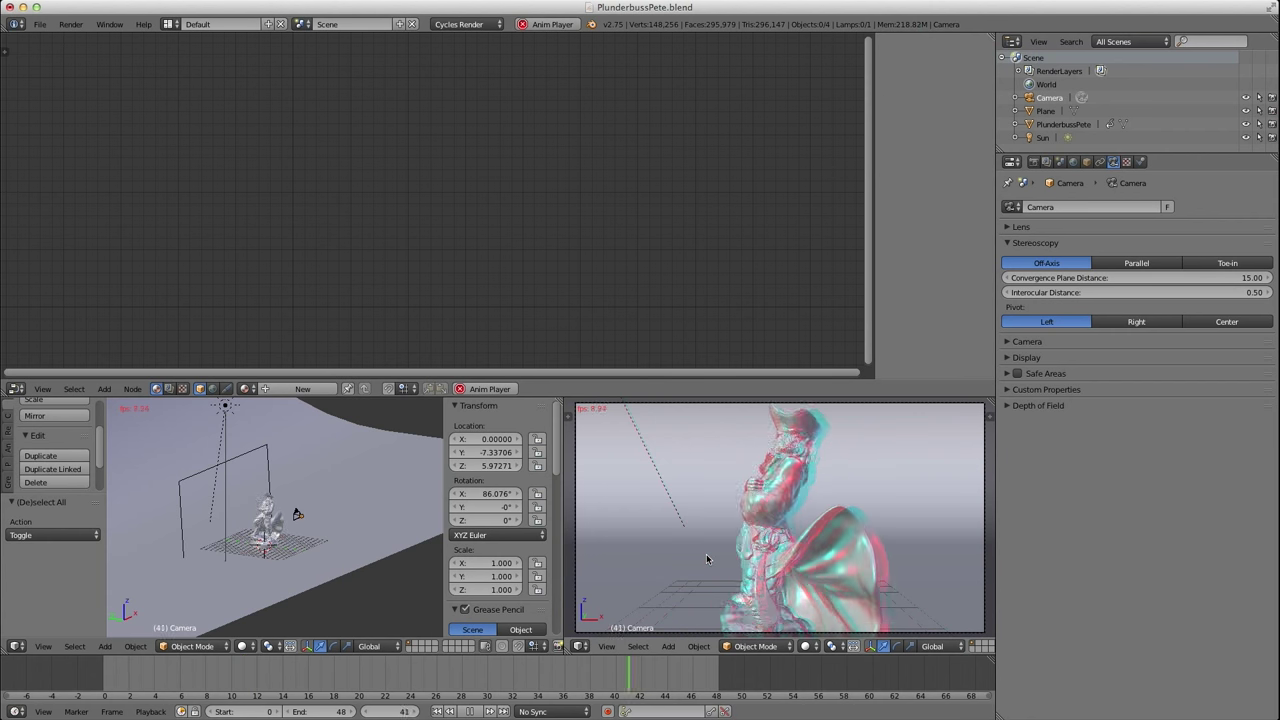
key(alt+a)
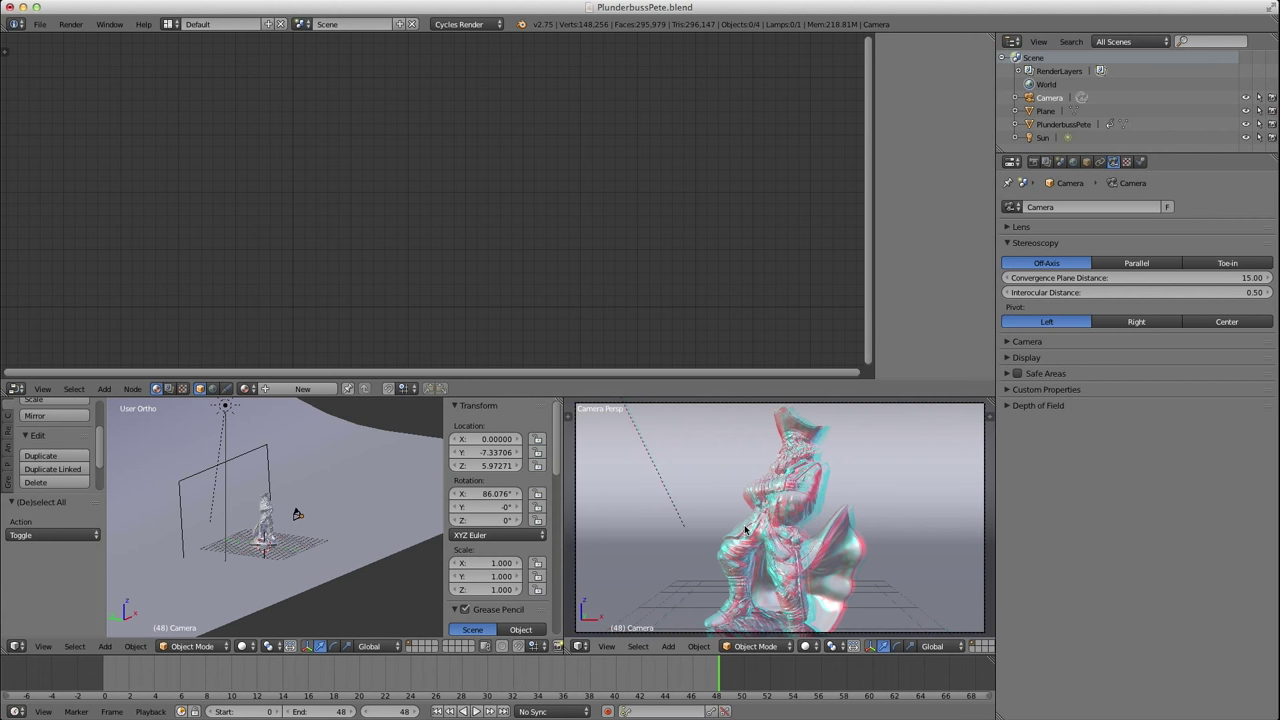
Maximize the camera viewport and show its properties sidebar, widened for readability.
key(shift+space)
scroll(698, 503, down, 1)
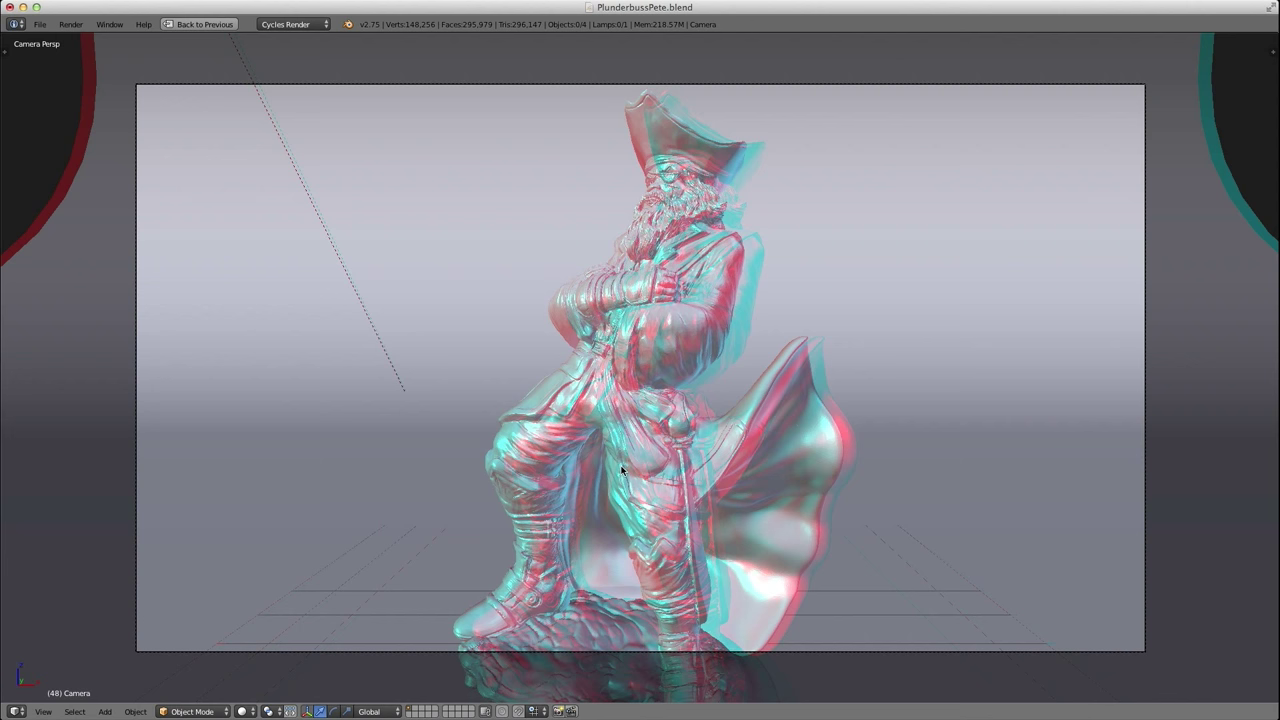
key(n)
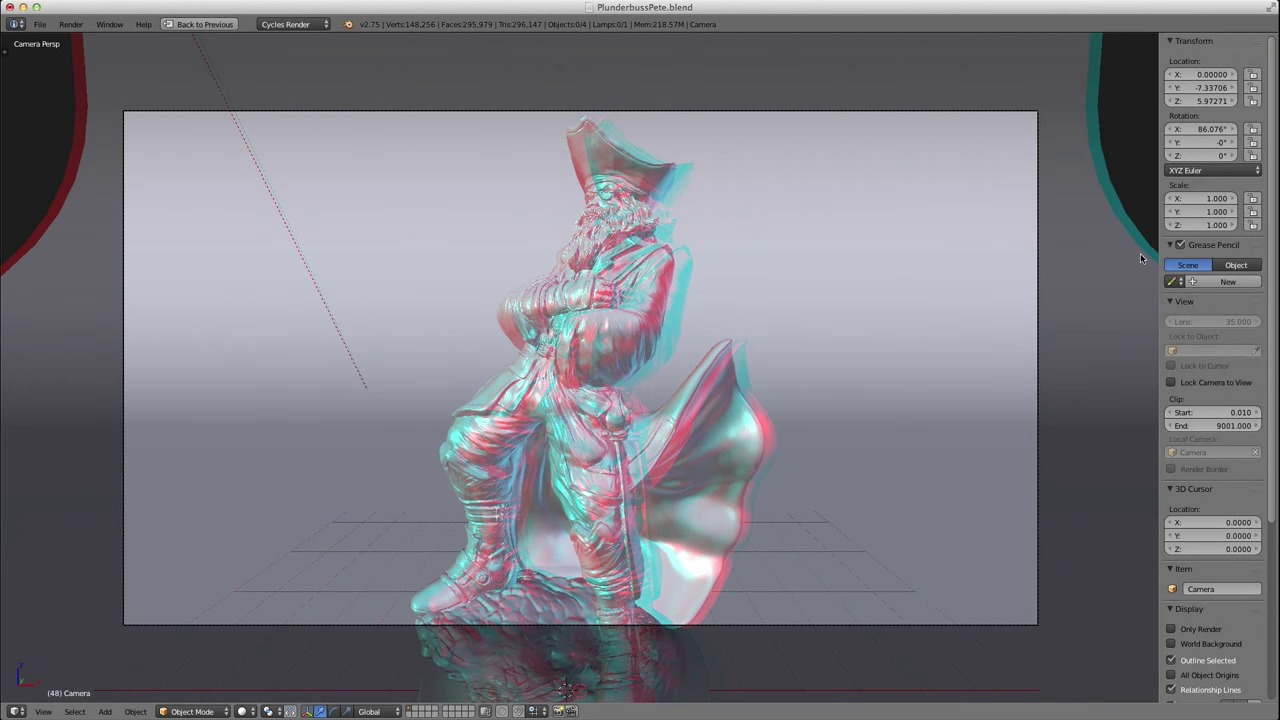
drag(1157, 257, 1051, 241)
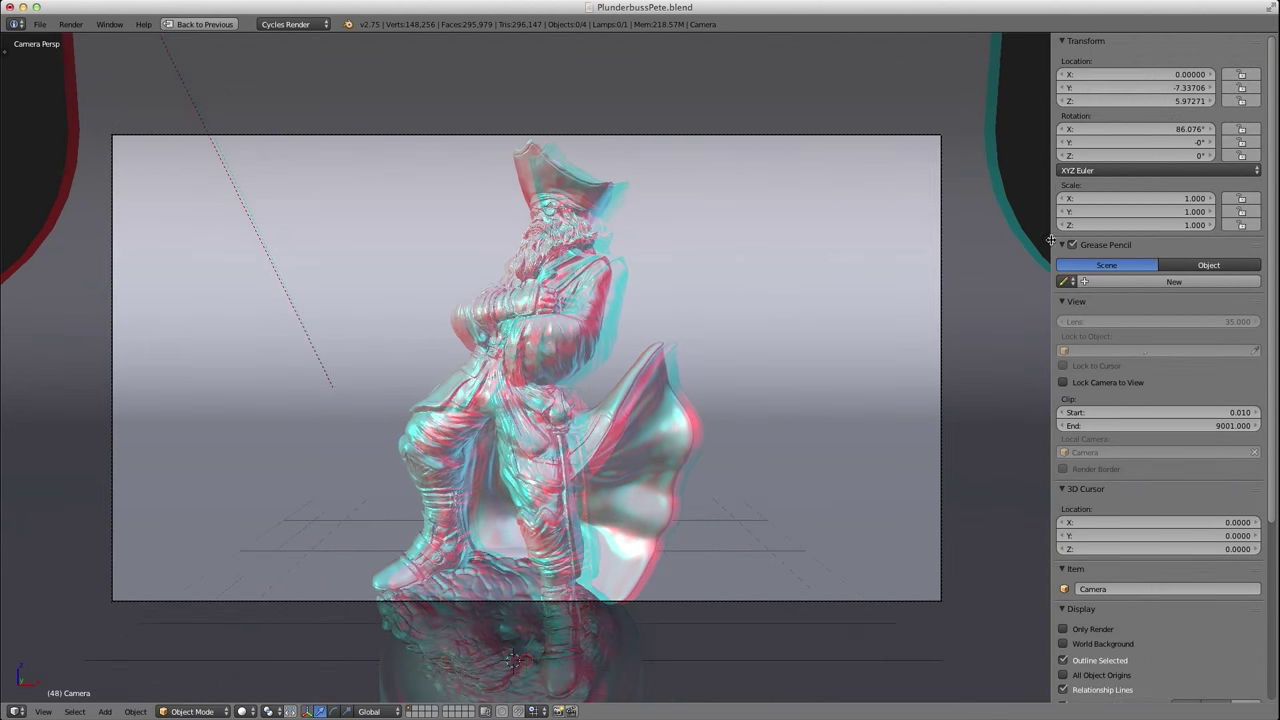
Collapse the open viewport property sections and expand only the Stereoscopy settings.
click(1099, 47)
click(1109, 59)
click(1105, 74)
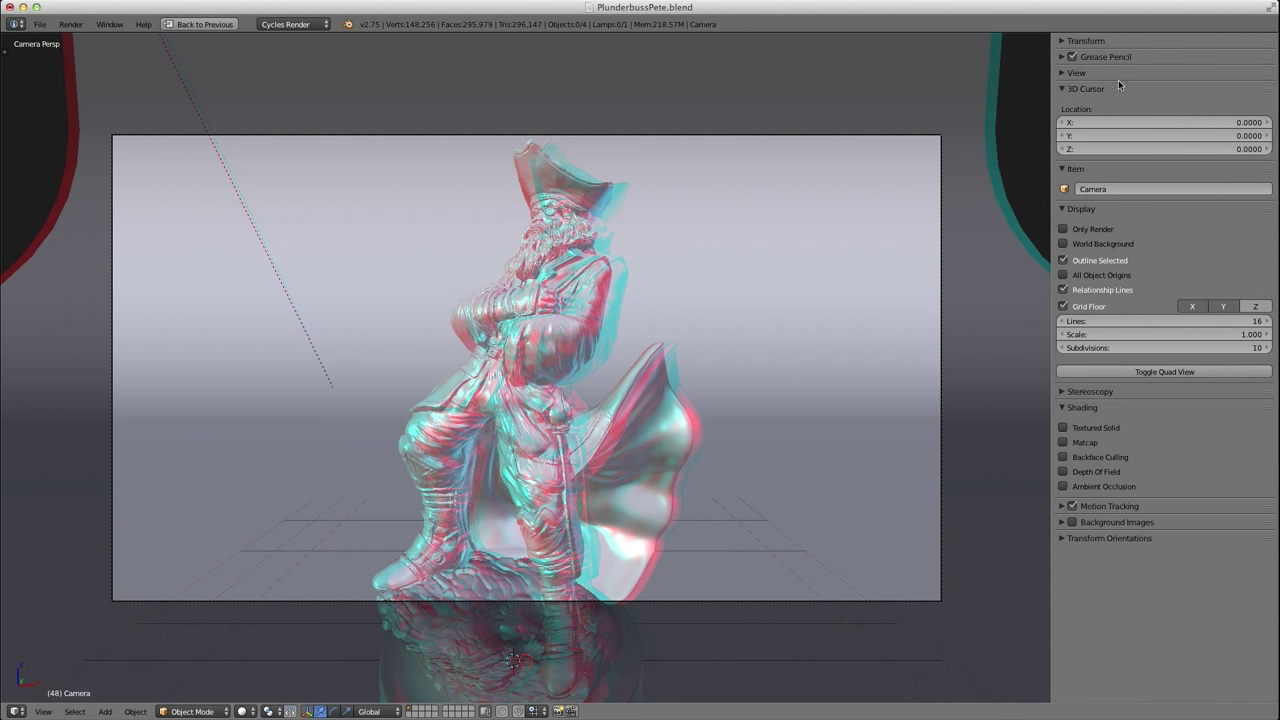
click(1118, 90)
click(1083, 106)
click(1090, 122)
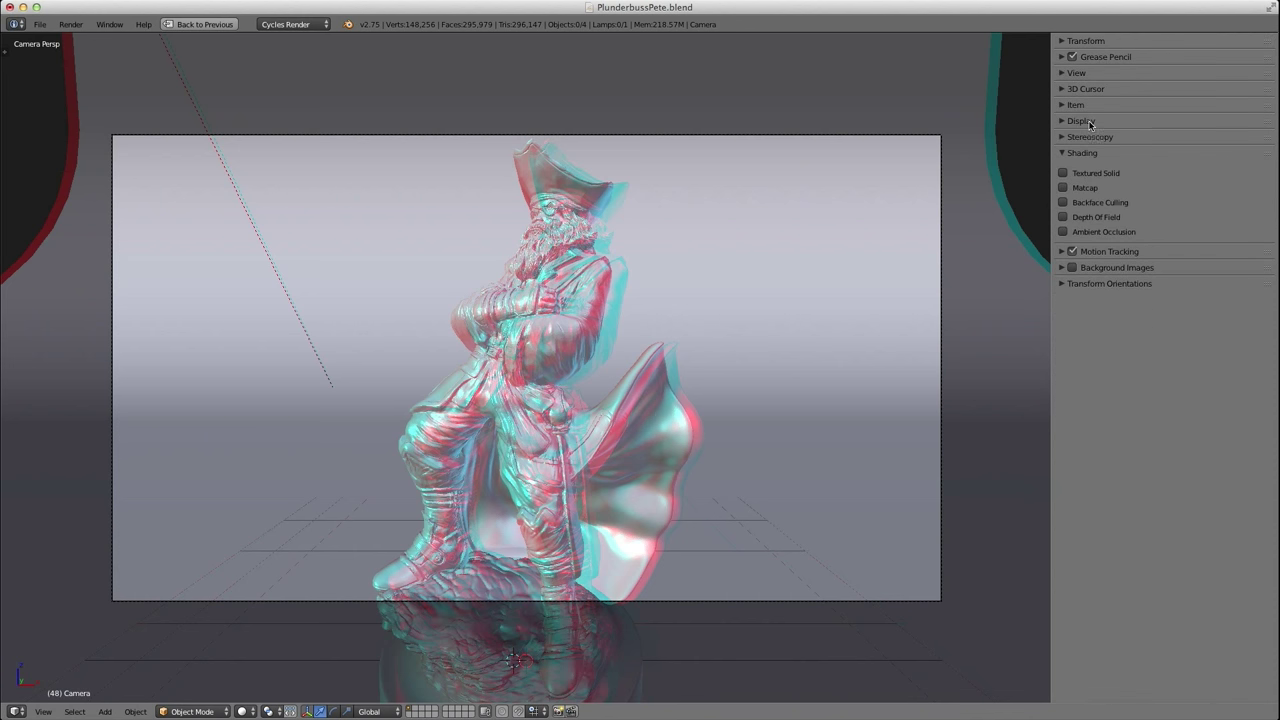
click(1083, 153)
click(1086, 137)
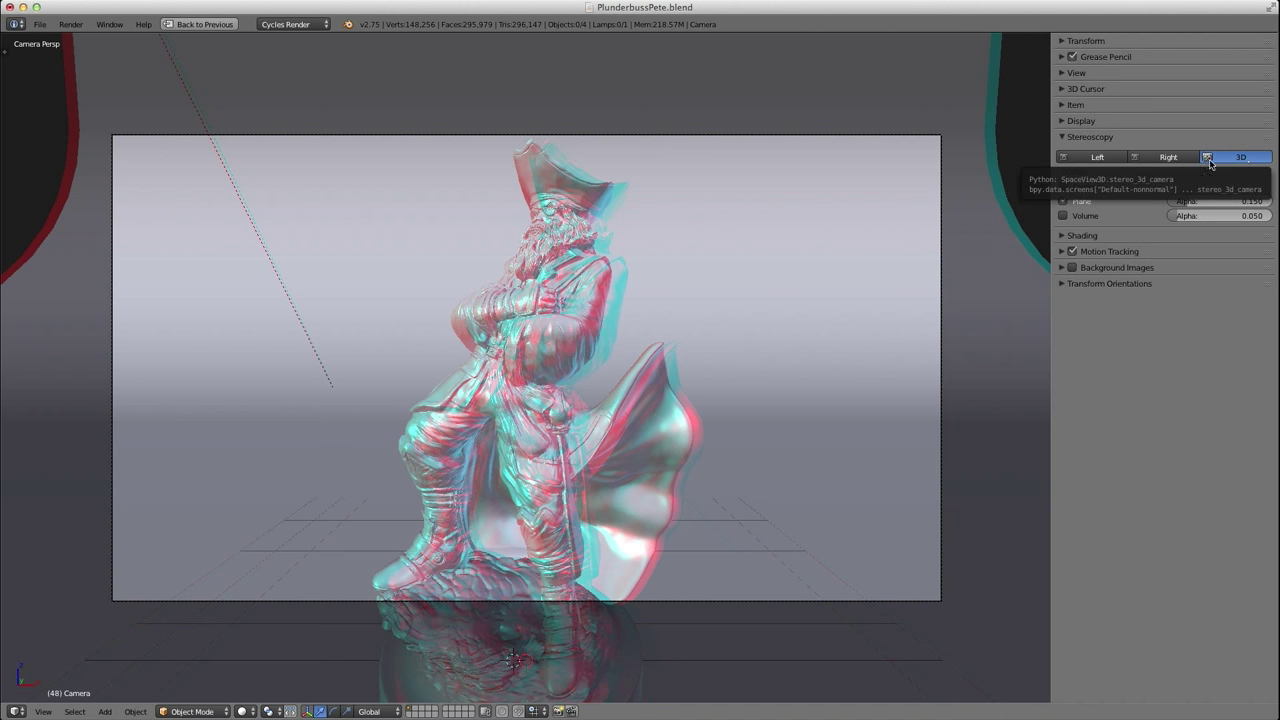
Compare the Left and Right eye views of the statue several times, and return the viewport to 3D.
click(1168, 158)
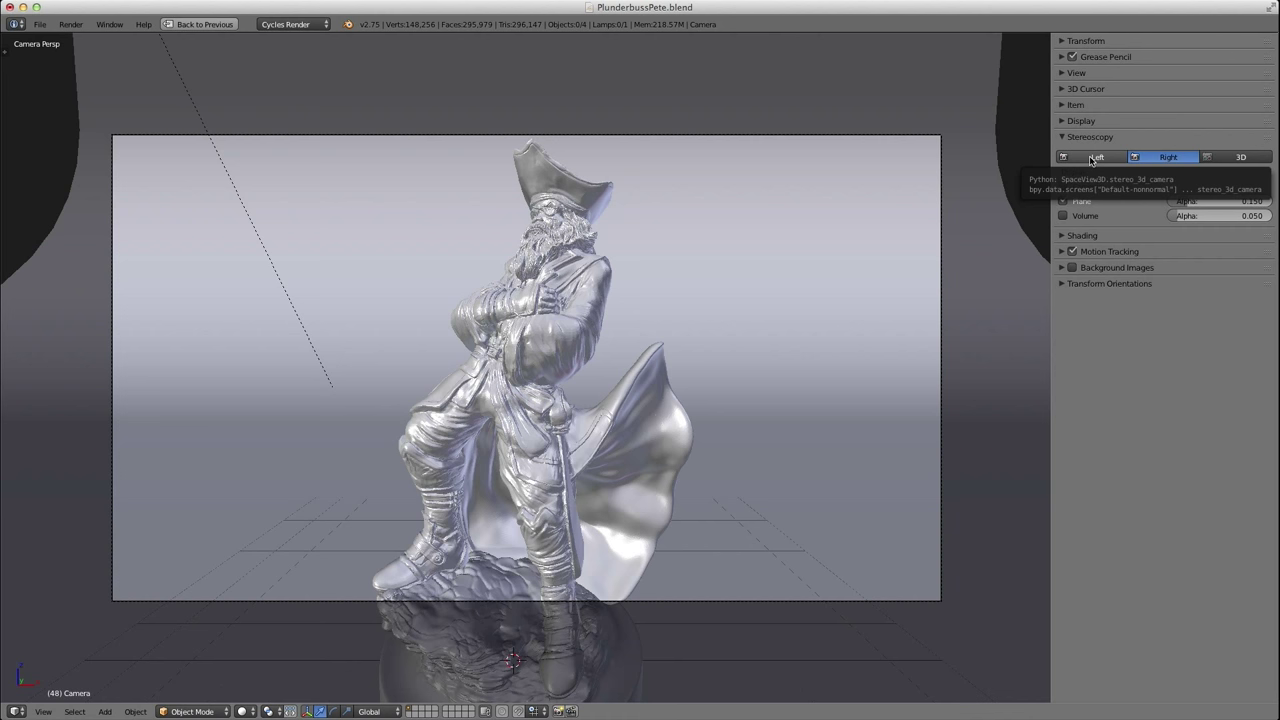
click(1092, 158)
click(1165, 158)
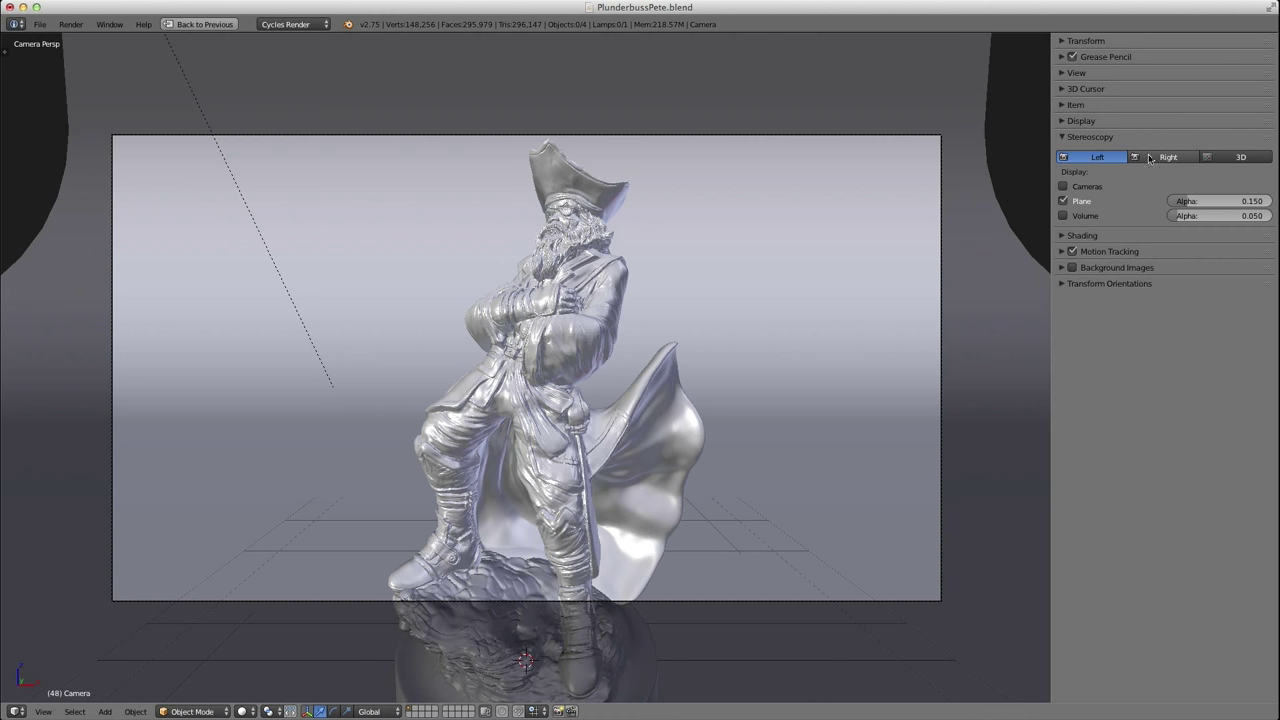
click(1095, 158)
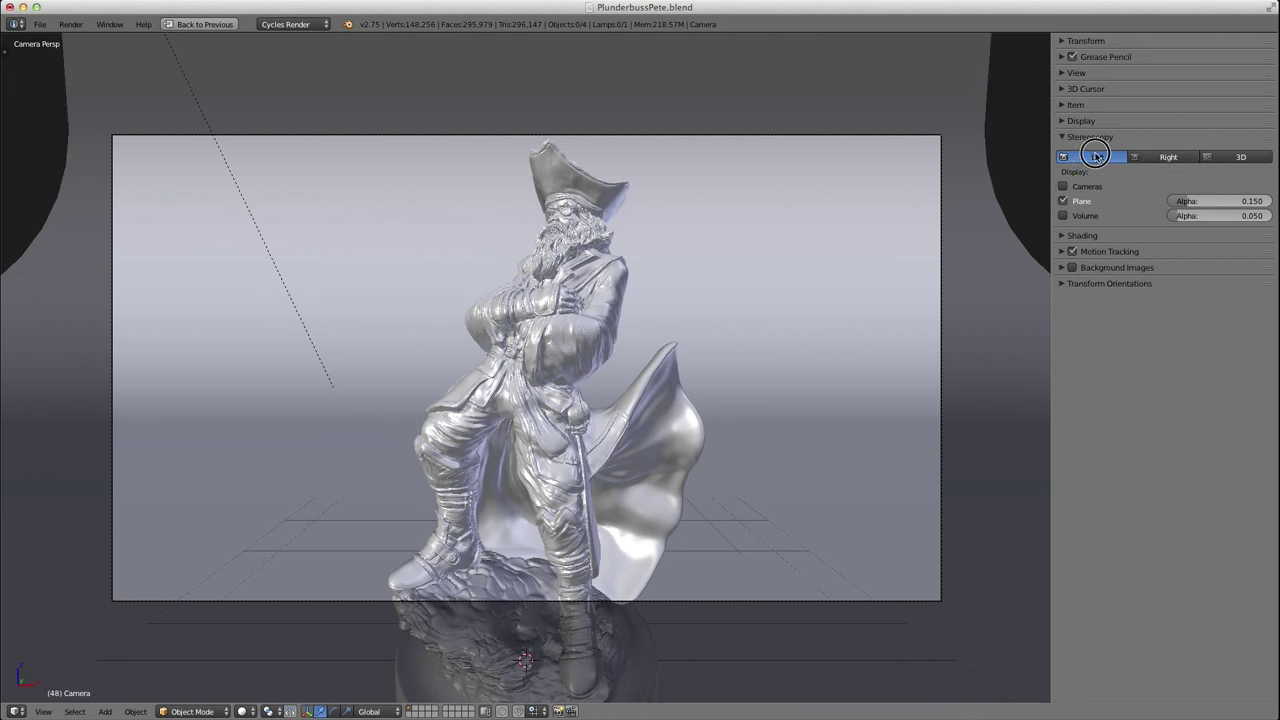
click(1165, 158)
click(1117, 158)
click(1161, 156)
click(1112, 157)
click(1134, 156)
click(1117, 156)
click(1162, 155)
click(1224, 158)
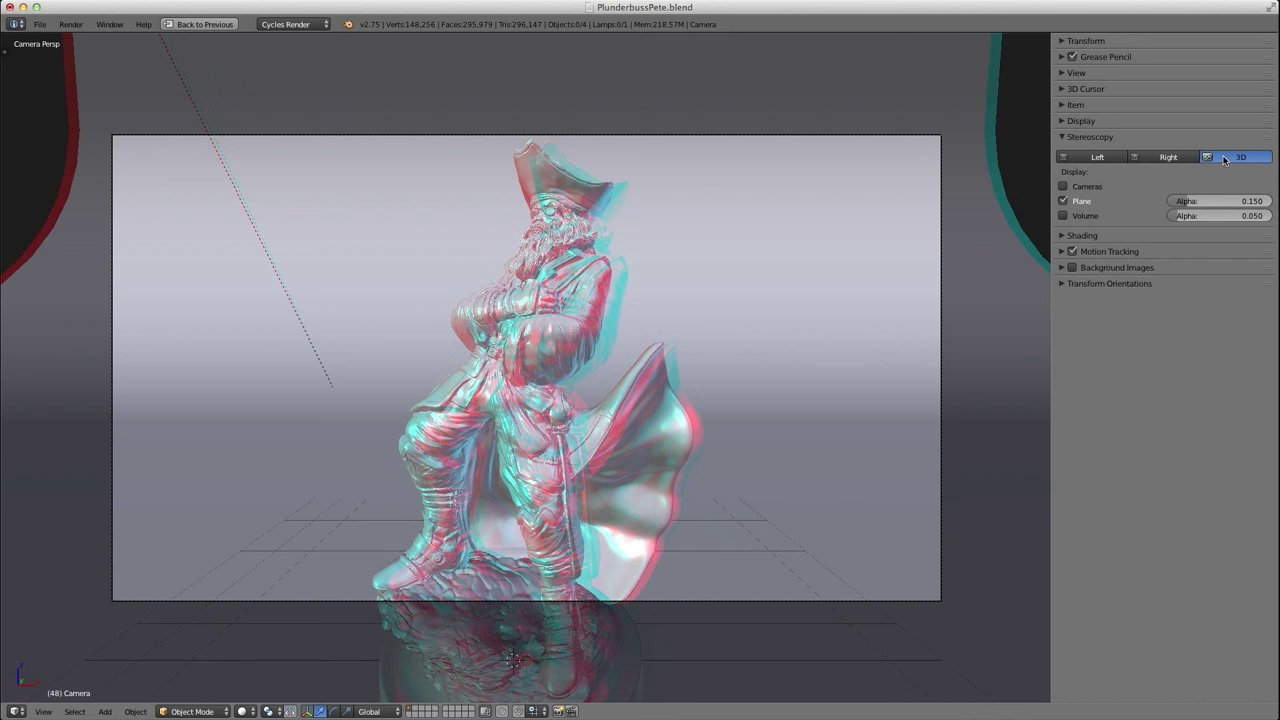
Switch the viewport to the Left eye, leave the camera view and examine the statue and camera from outside.
click(1165, 158)
click(1117, 158)
click(1165, 158)
click(1112, 158)
middle_drag(598, 370, 573, 391)
scroll(566, 380, down, 8)
scroll(573, 391, up, 3)
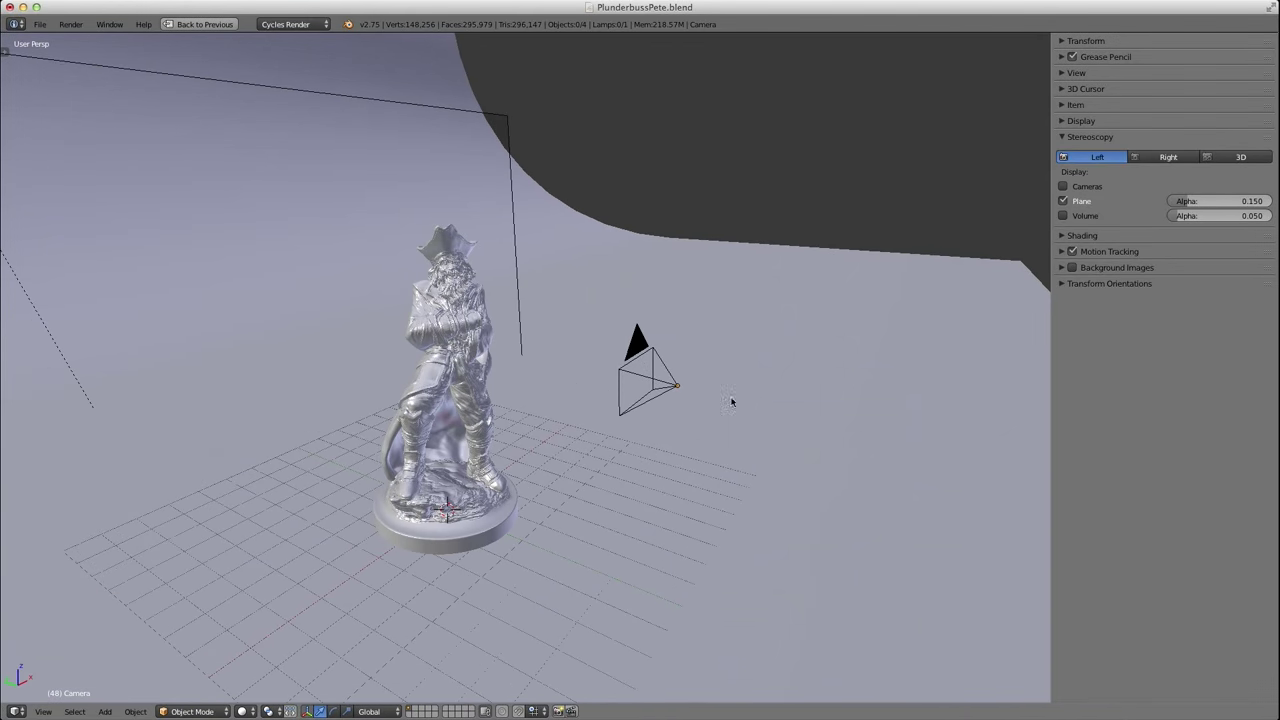
scroll(727, 345, down, 5)
middle_drag(585, 372, 306, 374)
middle_drag(453, 305, 420, 300)
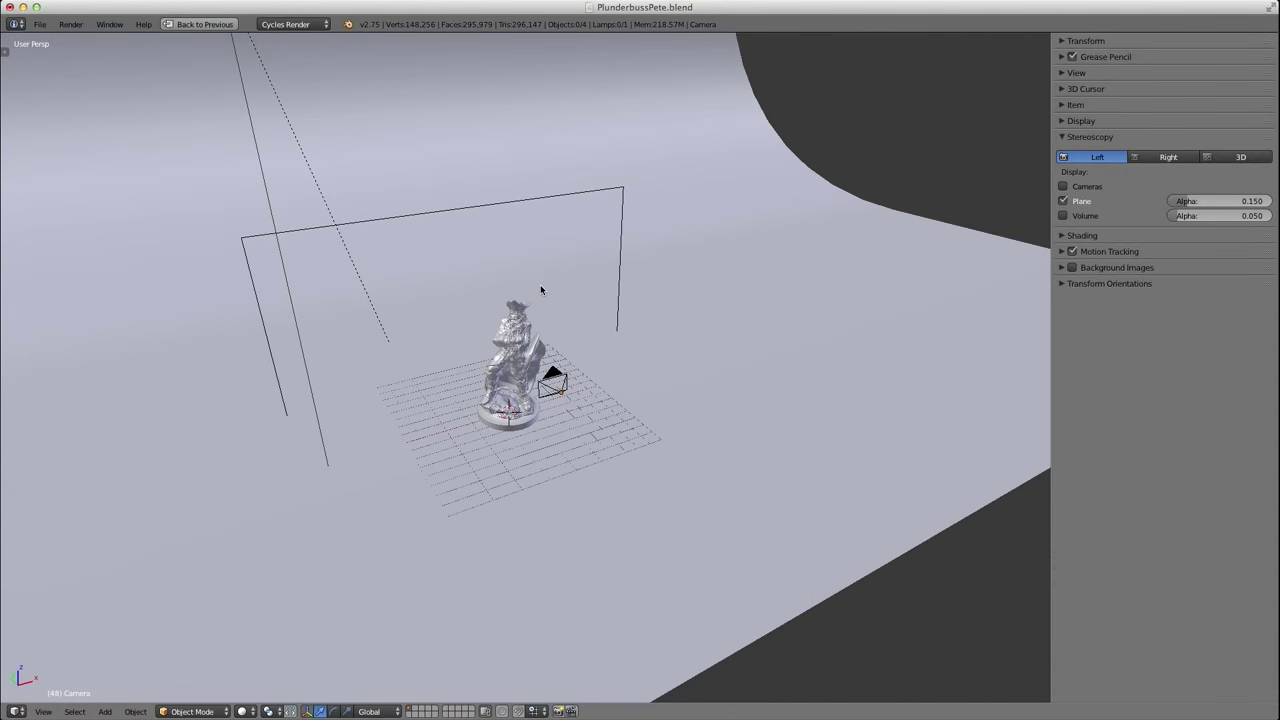
Toggle the convergence plane display off and on, enable the Cameras display and inspect both stereo cameras up close.
click(1063, 202)
click(1063, 202)
click(1065, 187)
scroll(608, 454, up, 6)
mouse_move(640, 460)
middle_down()
mouse_move(601, 471)
mouse_move(614, 469)
mouse_move(606, 449)
mouse_move(648, 459)
middle_up()
scroll(589, 487, up, 2)
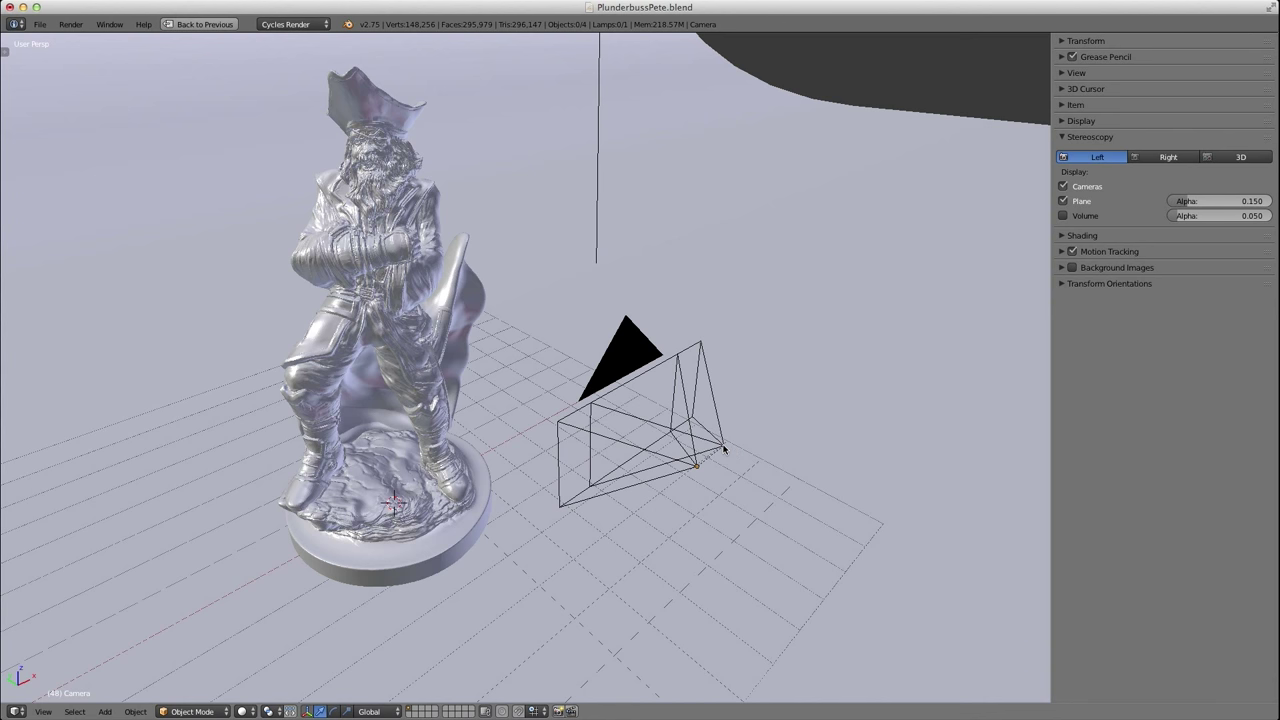
scroll(698, 473, down, 3)
middle_drag(700, 471, 447, 241)
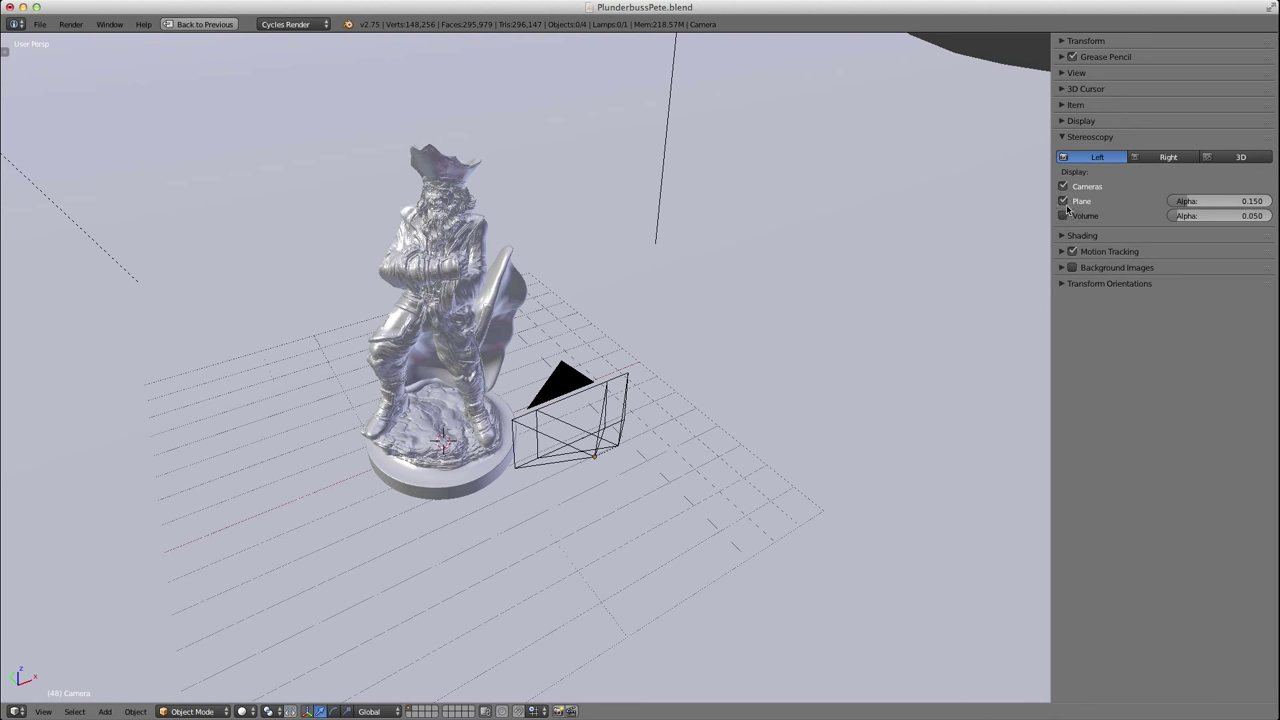
Enable the stereo Volume display with an alpha of 0.573 and inspect it in wireframe shading.
click(1063, 216)
middle_drag(700, 358, 507, 306)
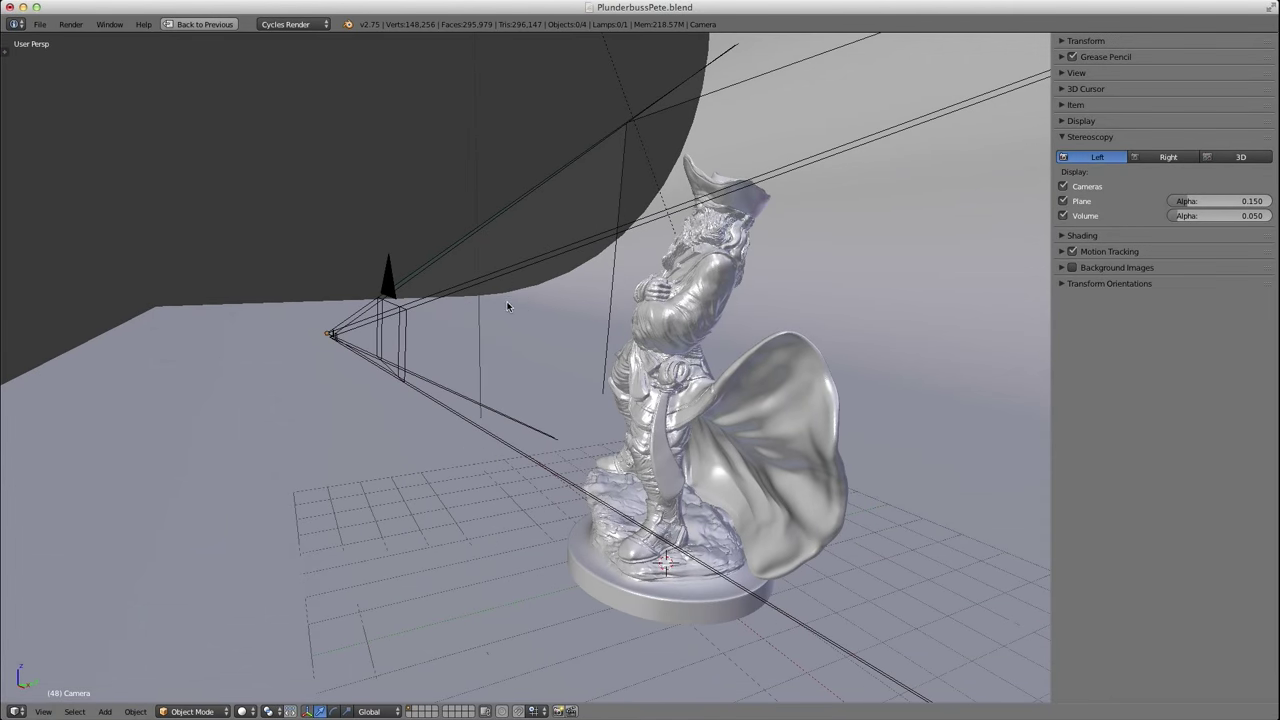
drag(1200, 215, 1228, 215)
mouse_move(608, 329)
middle_down()
mouse_move(474, 349)
mouse_move(634, 334)
mouse_move(517, 356)
middle_up()
key(z)
middle_drag(485, 361, 461, 455)
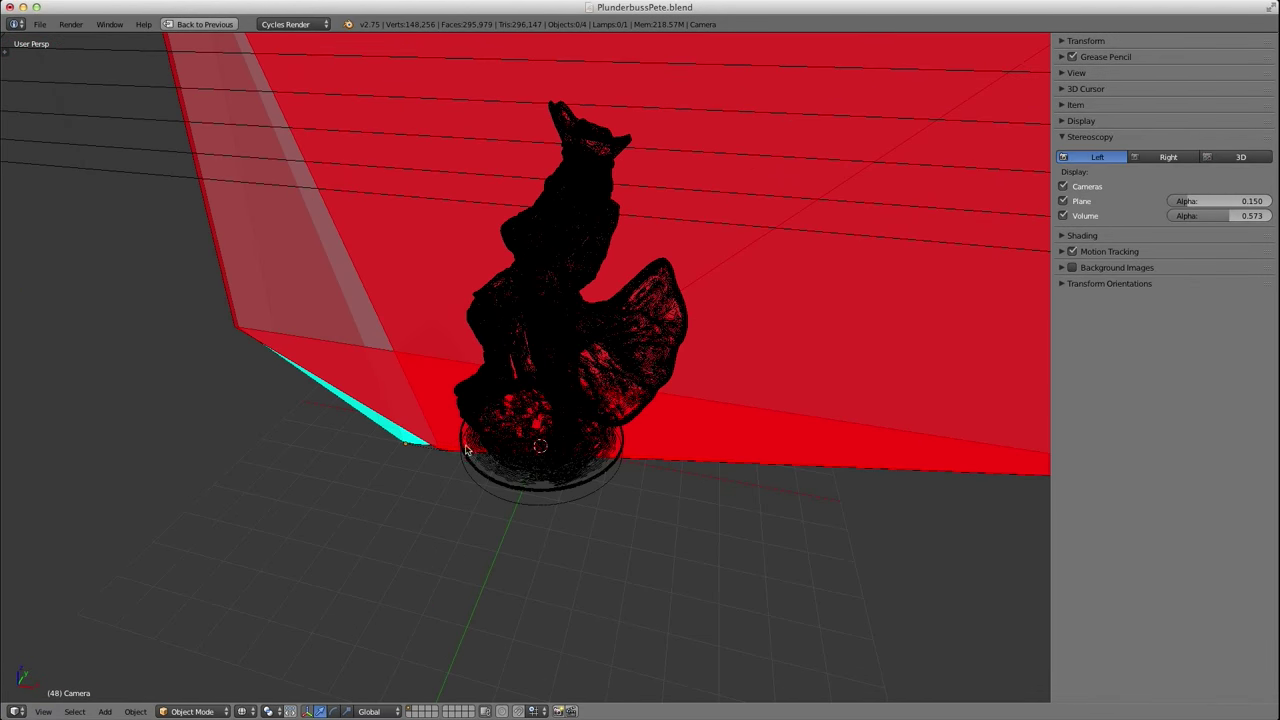
Disable the Volume and Cameras displays, and return to the solid-shaded camera view in 3D stereo mode.
click(1064, 217)
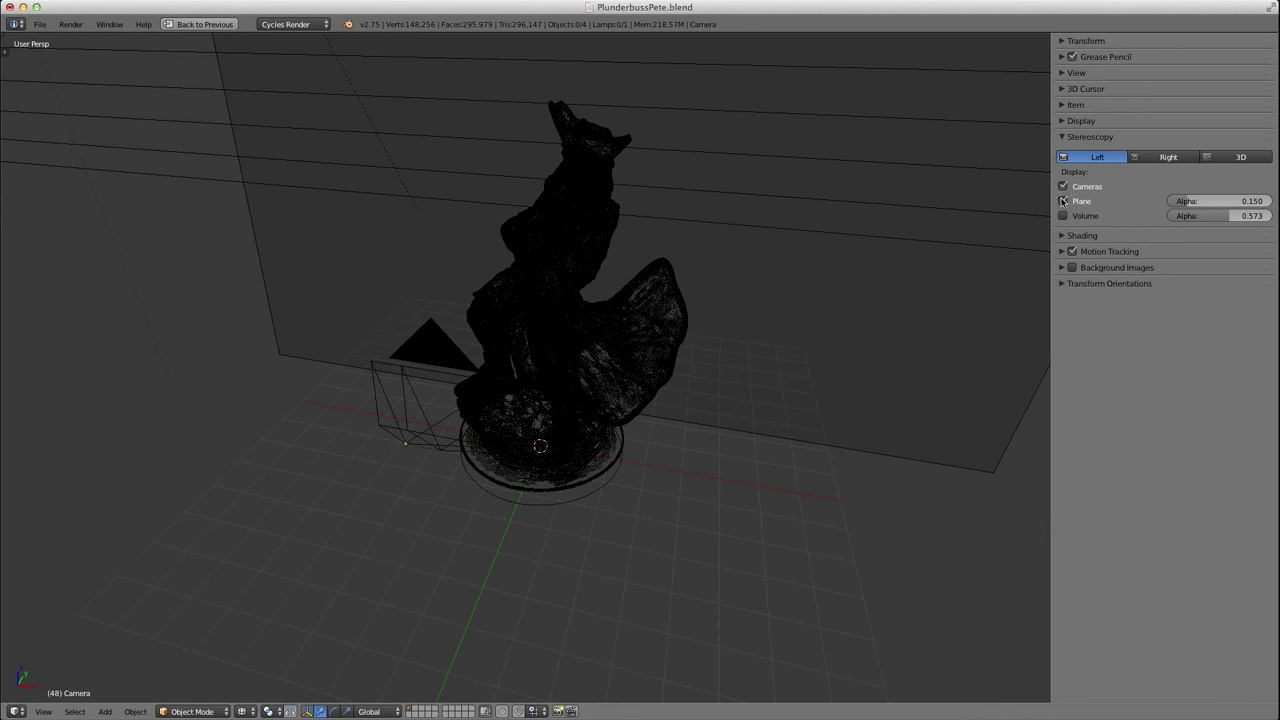
click(1064, 187)
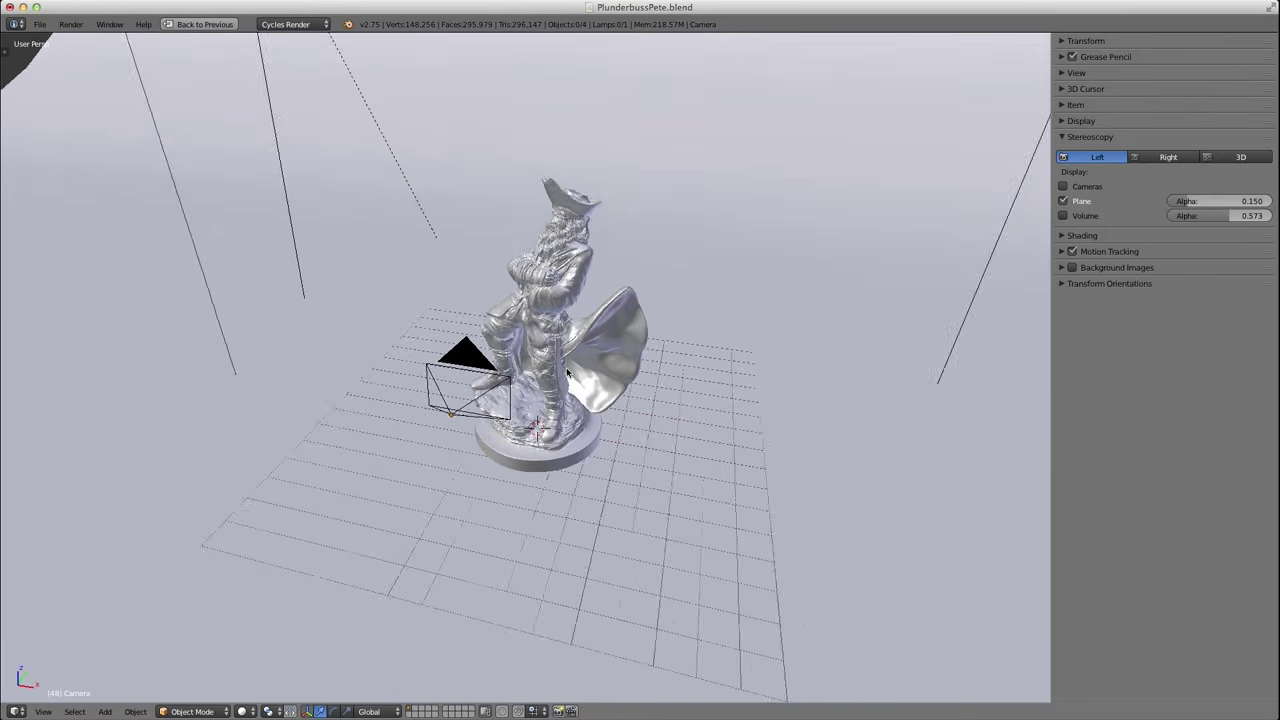
middle_drag(566, 367, 540, 375)
key(KP_0)
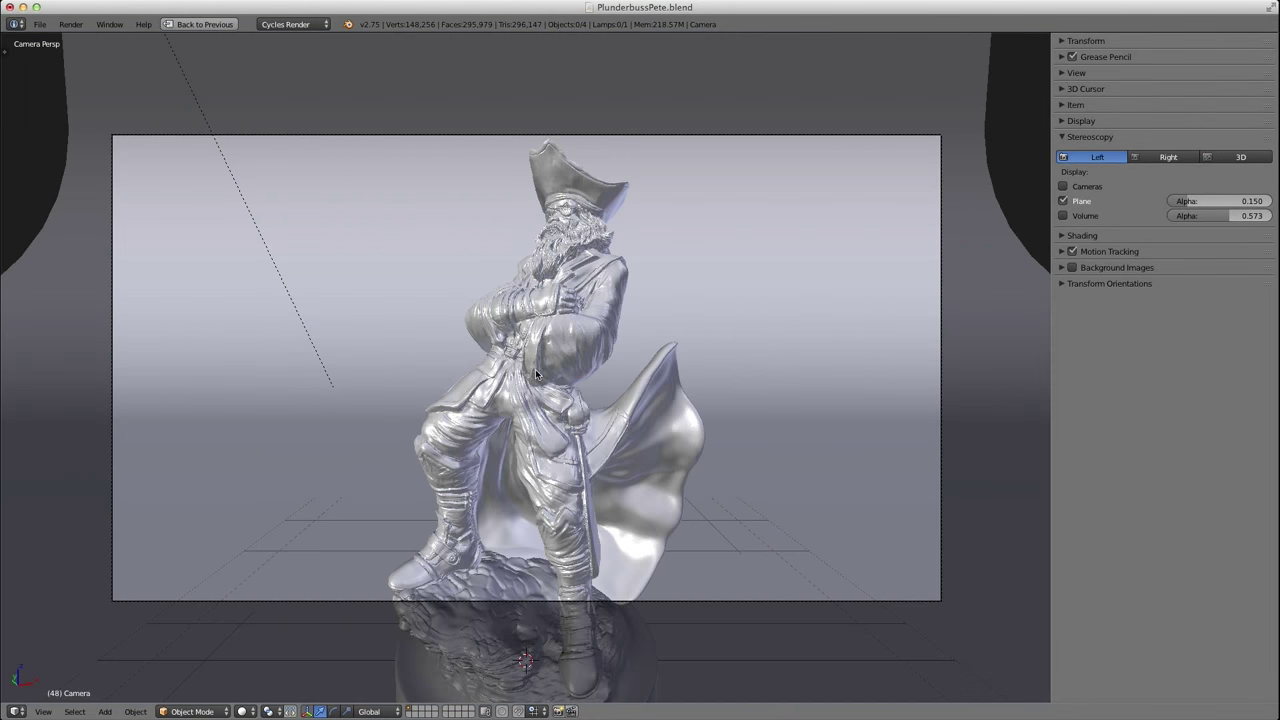
click(1223, 157)
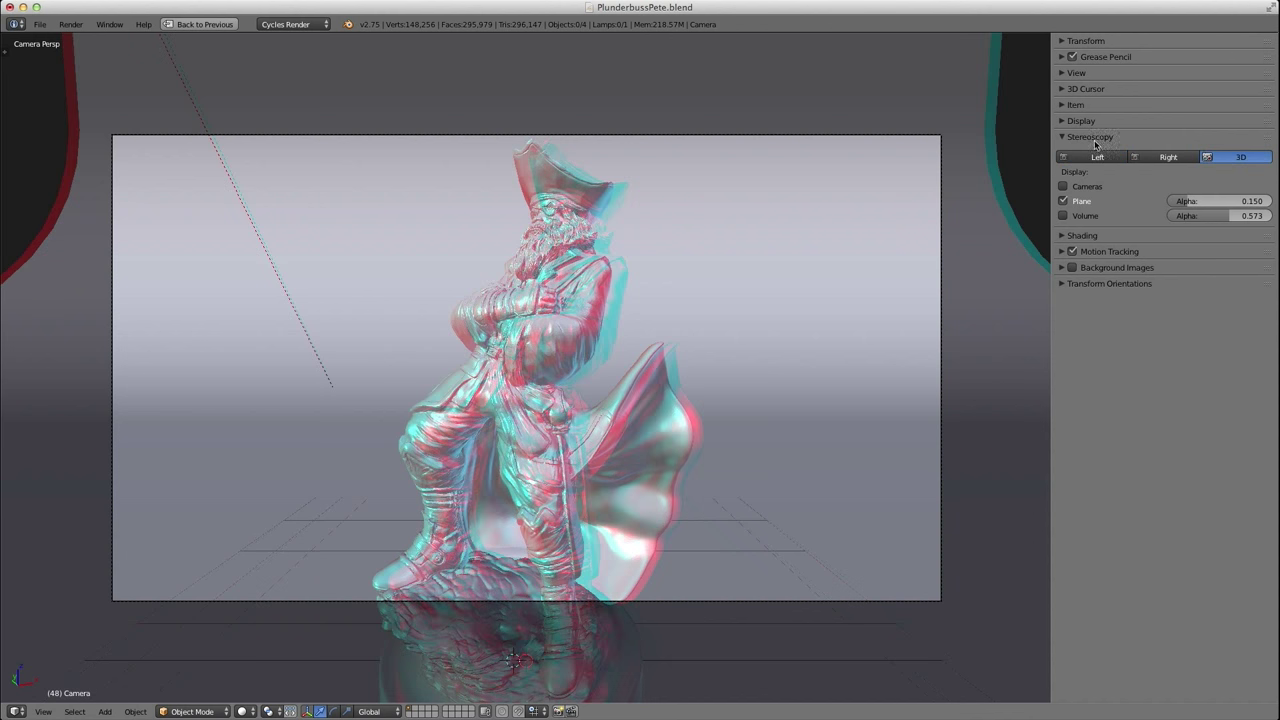
Collapse the Stereoscopy settings, expand Shading, and restore the multi-editor layout with the camera view's sidebar hidden.
click(1095, 139)
click(1069, 155)
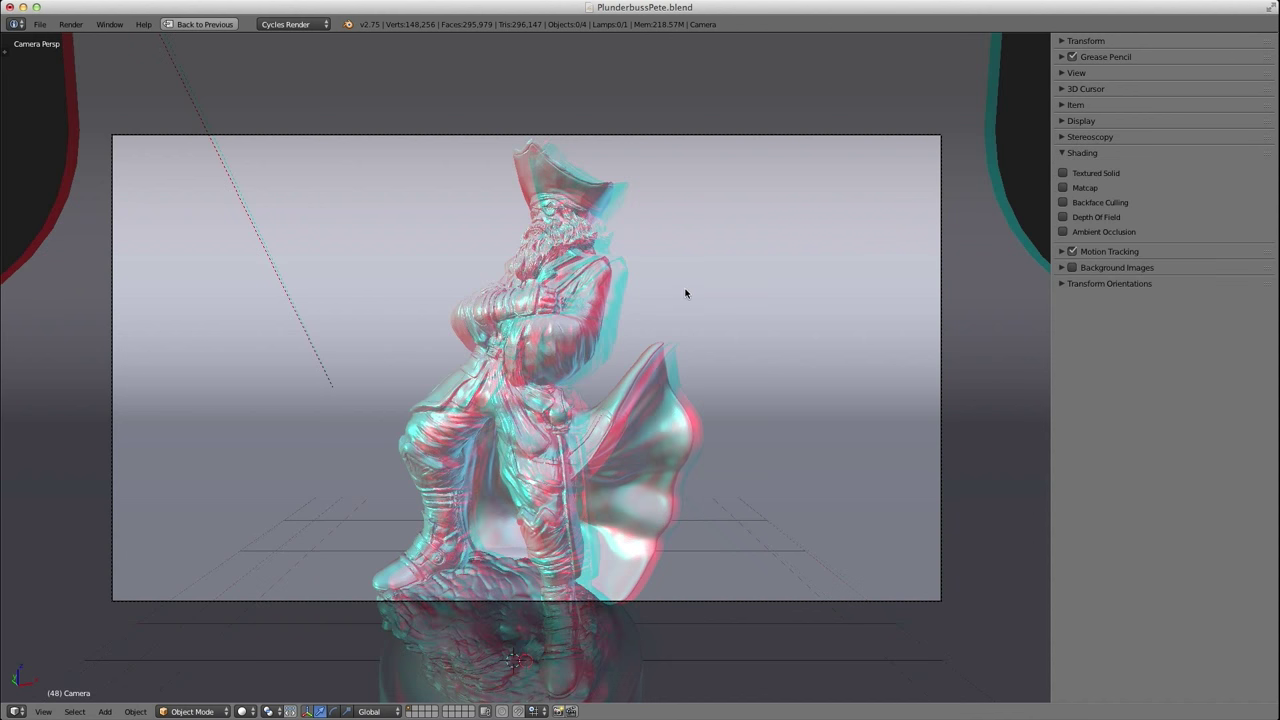
key(shift+space)
key(n)
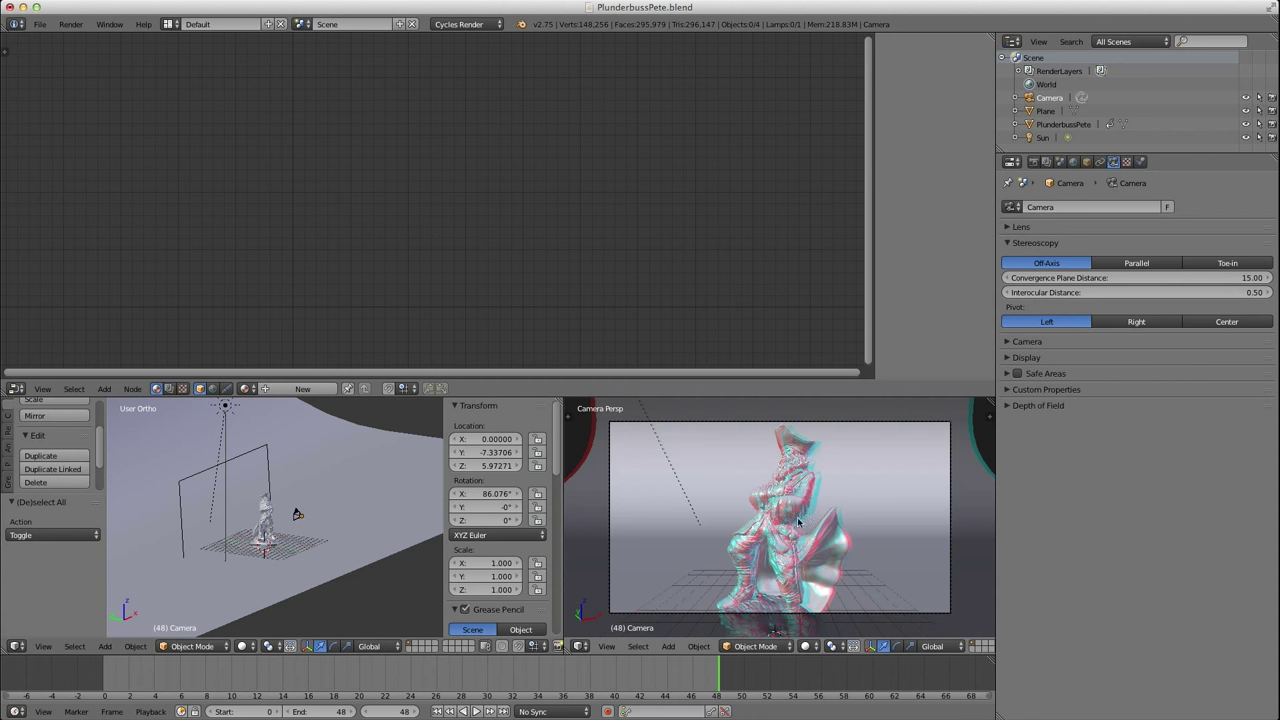
Add a text object to the scene at the base of the pirate statue.
key(shift+a)
middle_drag(220, 507, 264, 531)
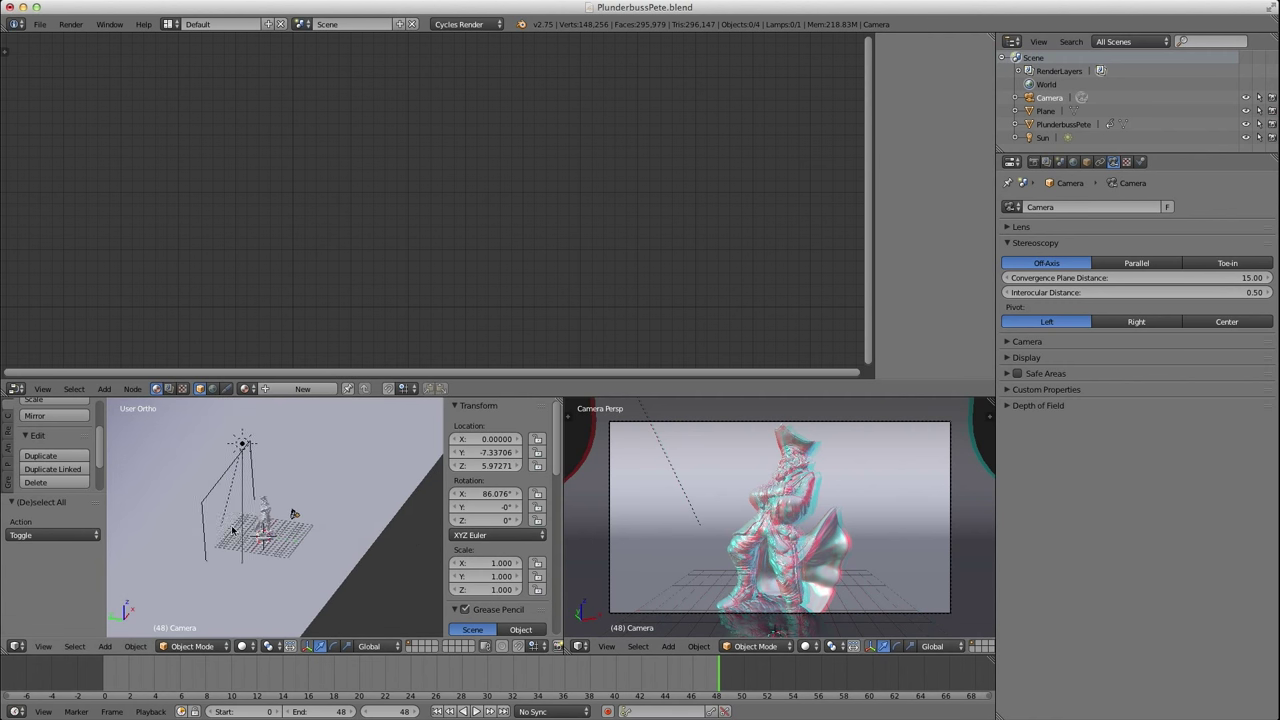
scroll(233, 530, up, 6)
key(shift+a)
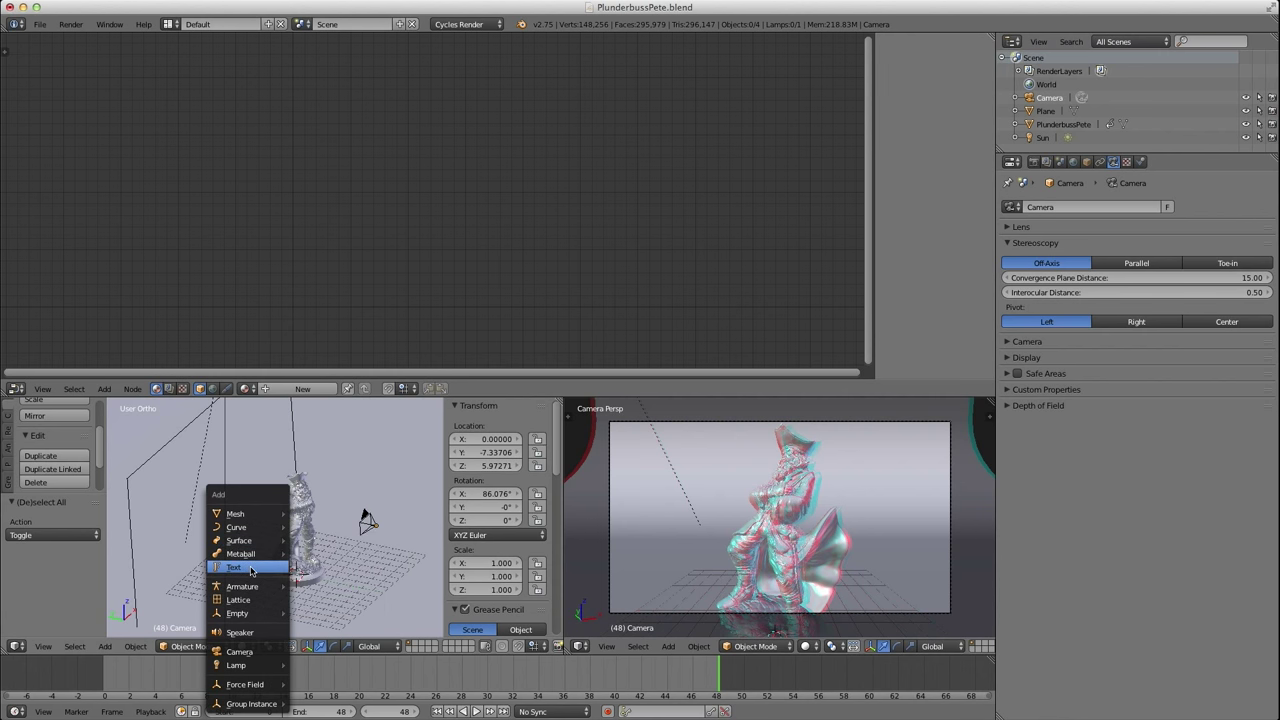
click(251, 567)
scroll(300, 578, up, 5)
shift+middle_drag(340, 578, 277, 552)
scroll(287, 503, up, 2)
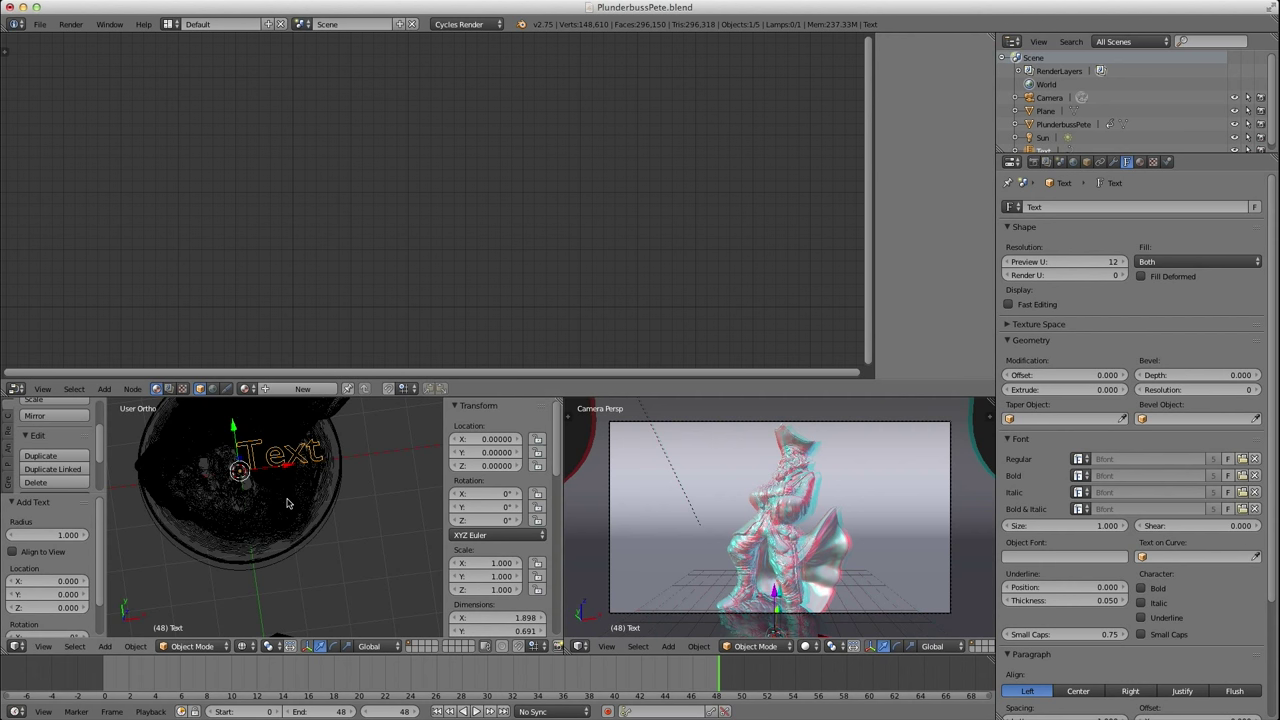
Move the text object about 4.17 units along Y, behind the statue.
scroll(289, 502, down, 3)
middle_drag(289, 502, 198, 444)
drag(353, 521, 417, 490)
middle_drag(417, 490, 318, 487)
Rotate the text 90° about X and raise it to a Z location of about 5.17.
key(r)
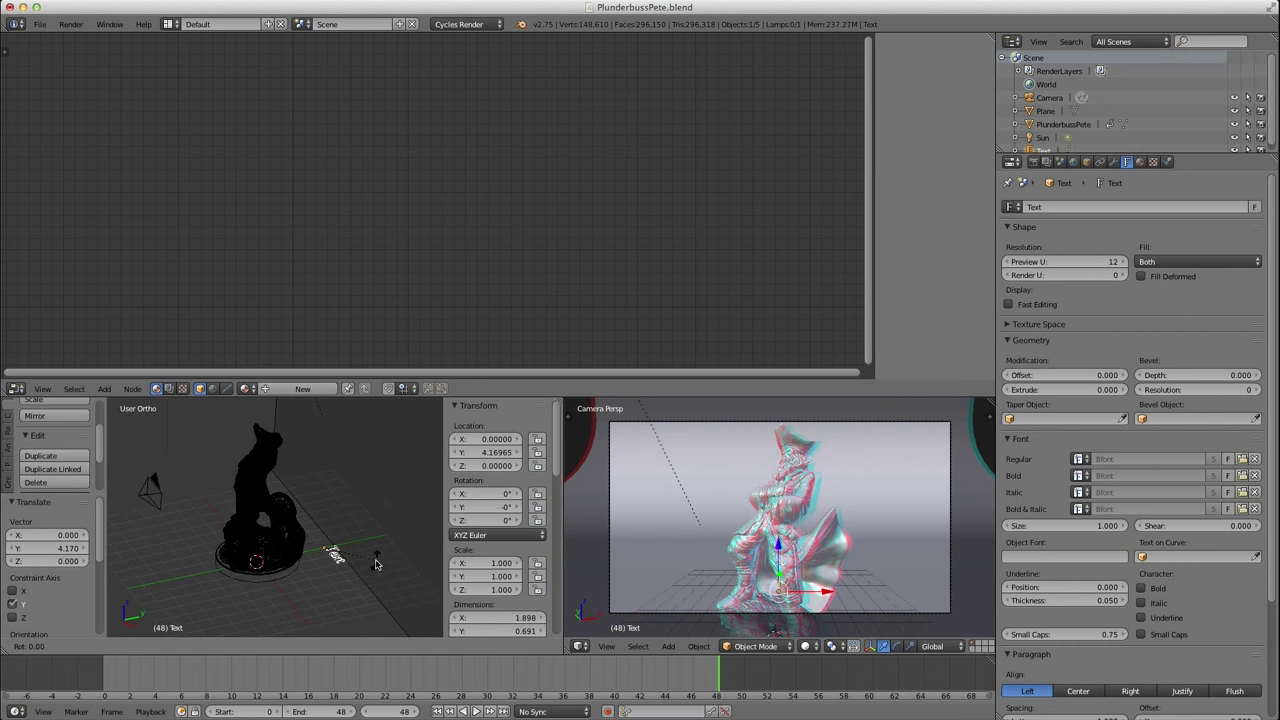
text(x)
text(90)
key(Return)
scroll(335, 553, up, 1)
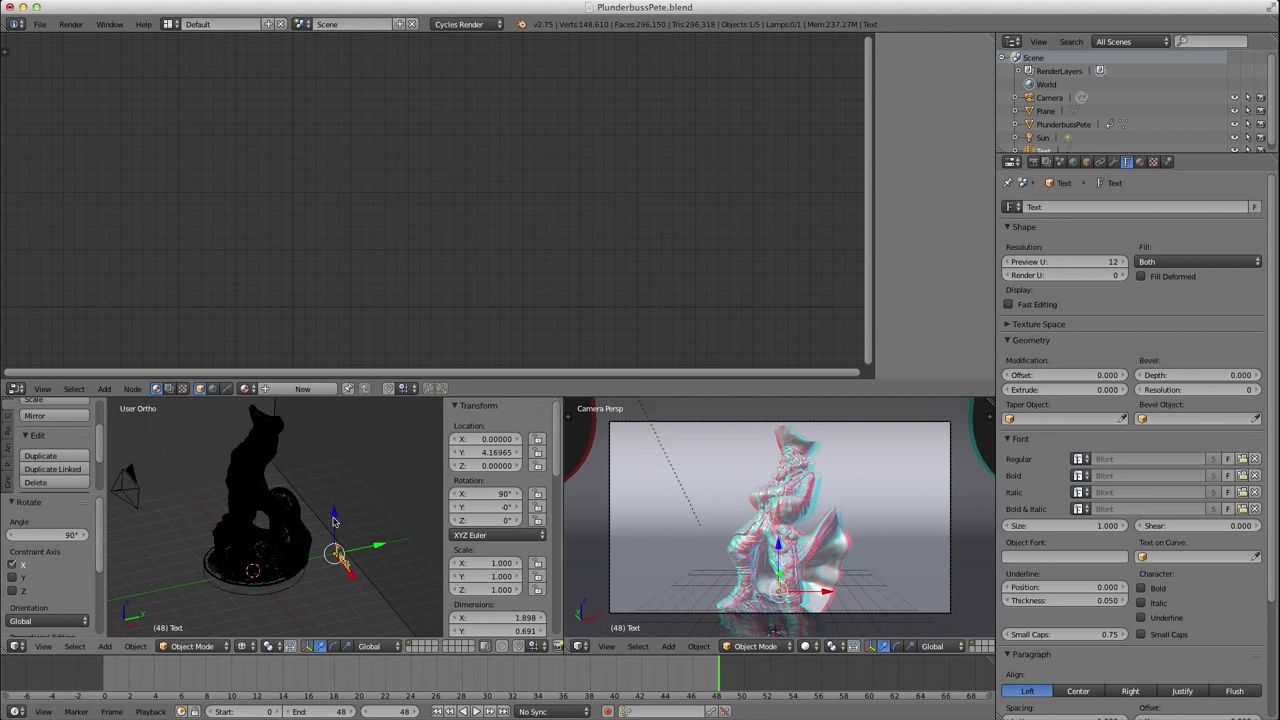
drag(335, 520, 337, 425)
middle_drag(302, 486, 329, 523)
scroll(338, 472, up, 2)
Replace the default text with BLENDER and ANAGLYPH on one line, separated by a wide gap of spaces.
key(Tab)
key(BackSpace)
key(BackSpace)
key(BackSpace)
key(BackSpace)
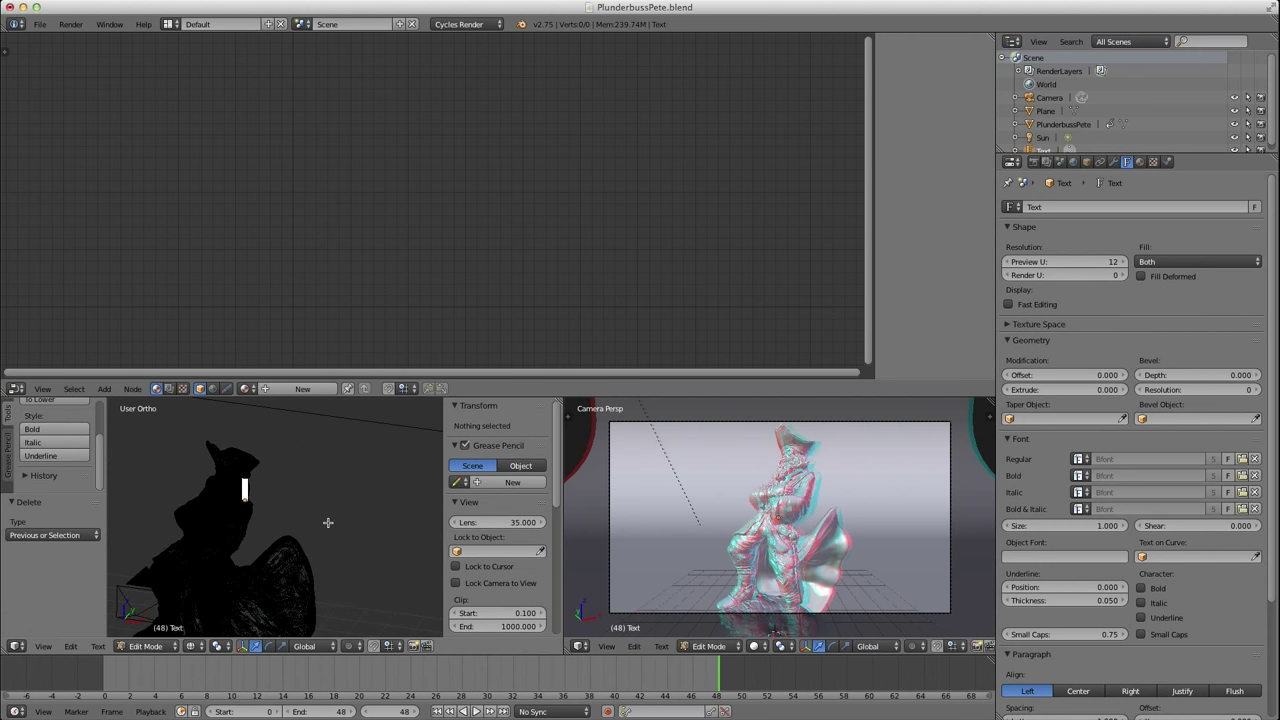
text(BLENDER)
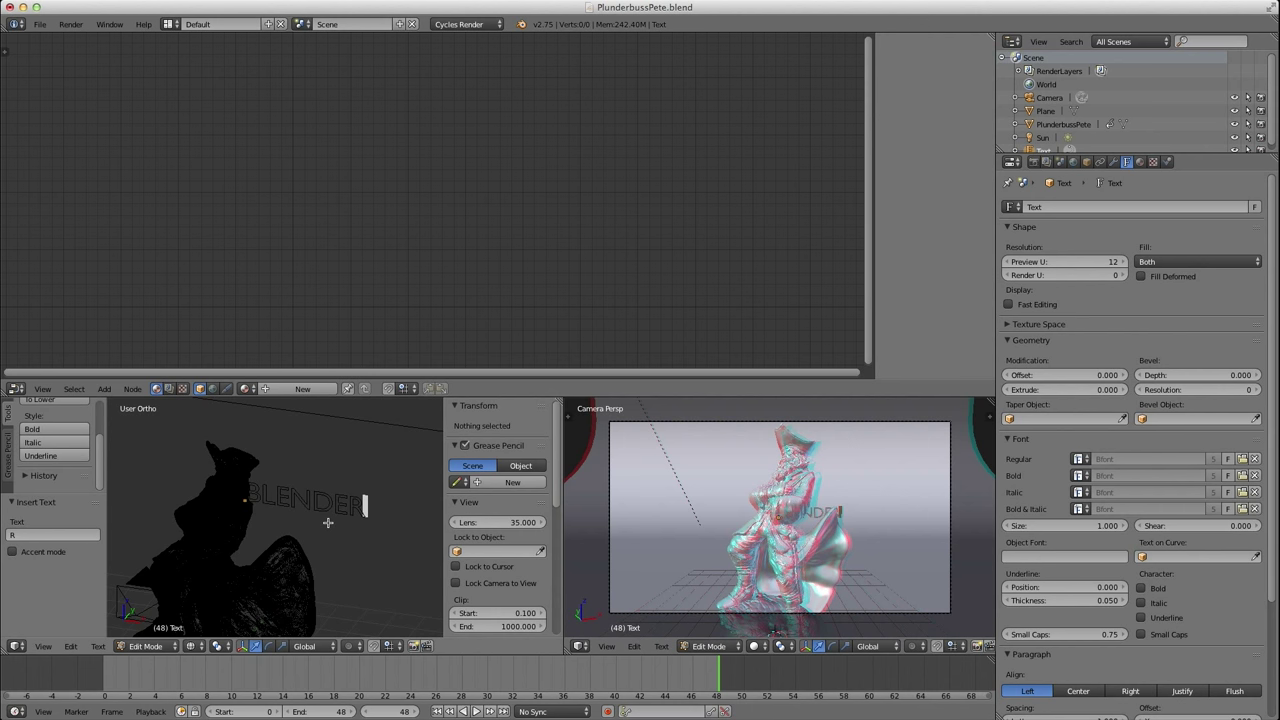
text(      ANAGLYPH)
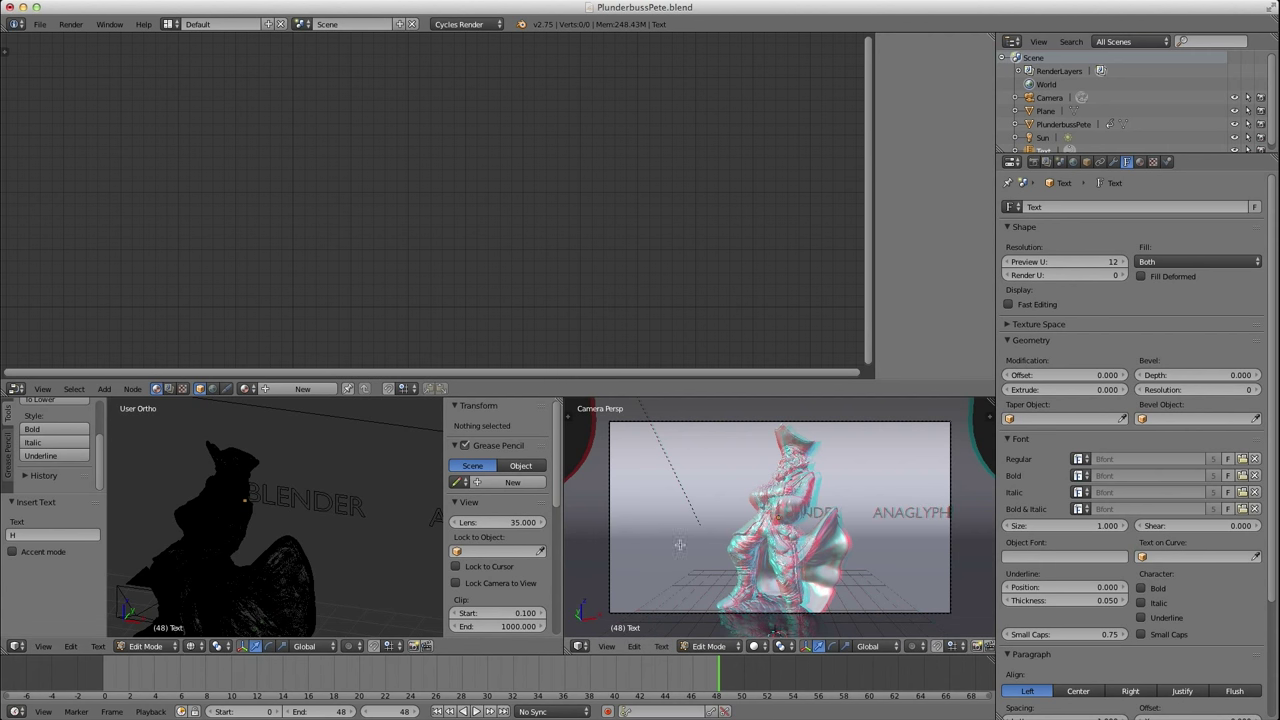
key(Tab)
Center-align the text and scale it up uniformly to about 1.544.
scroll(1088, 578, down, 1)
scroll(1088, 578, down, 3)
scroll(1014, 551, down, 2)
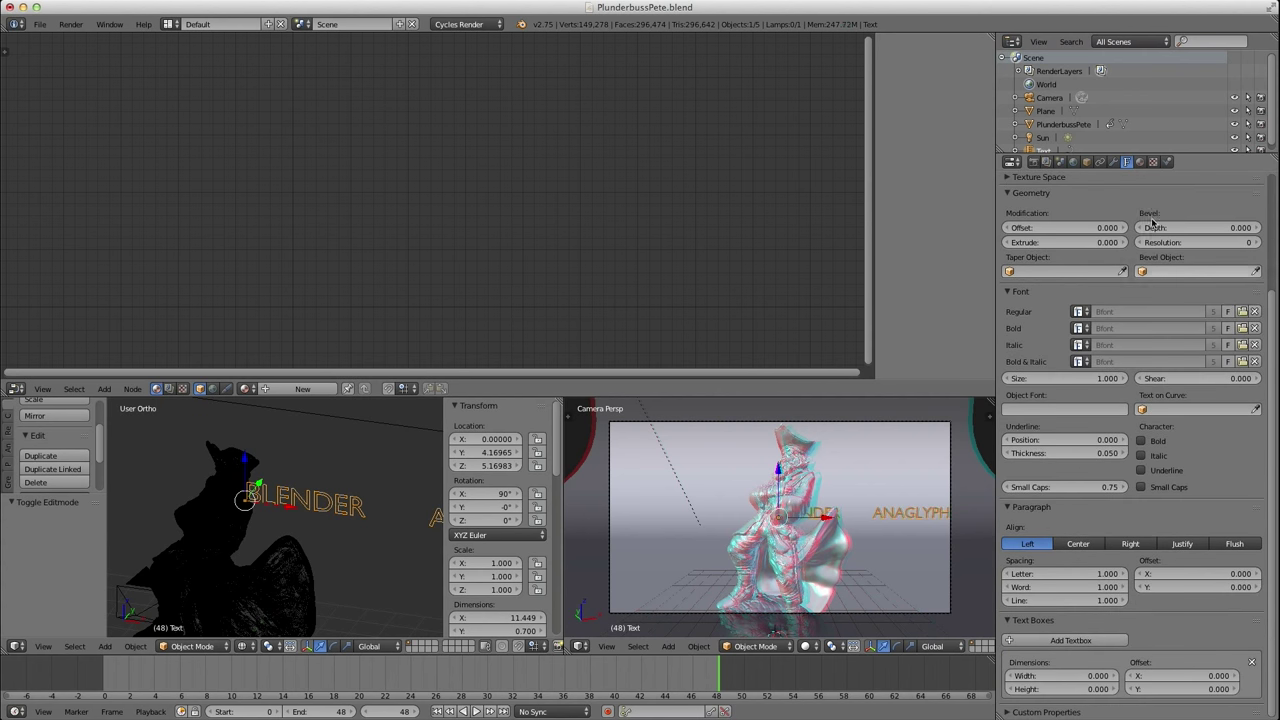
click(1078, 545)
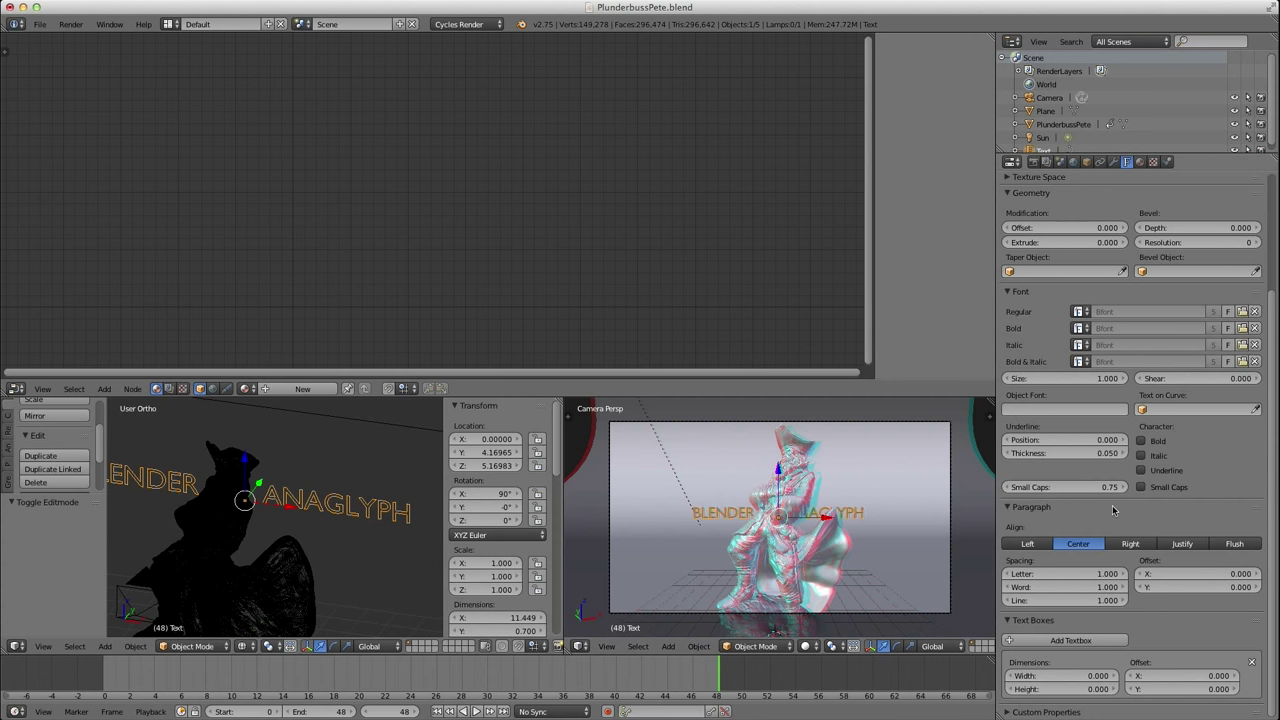
key(s)
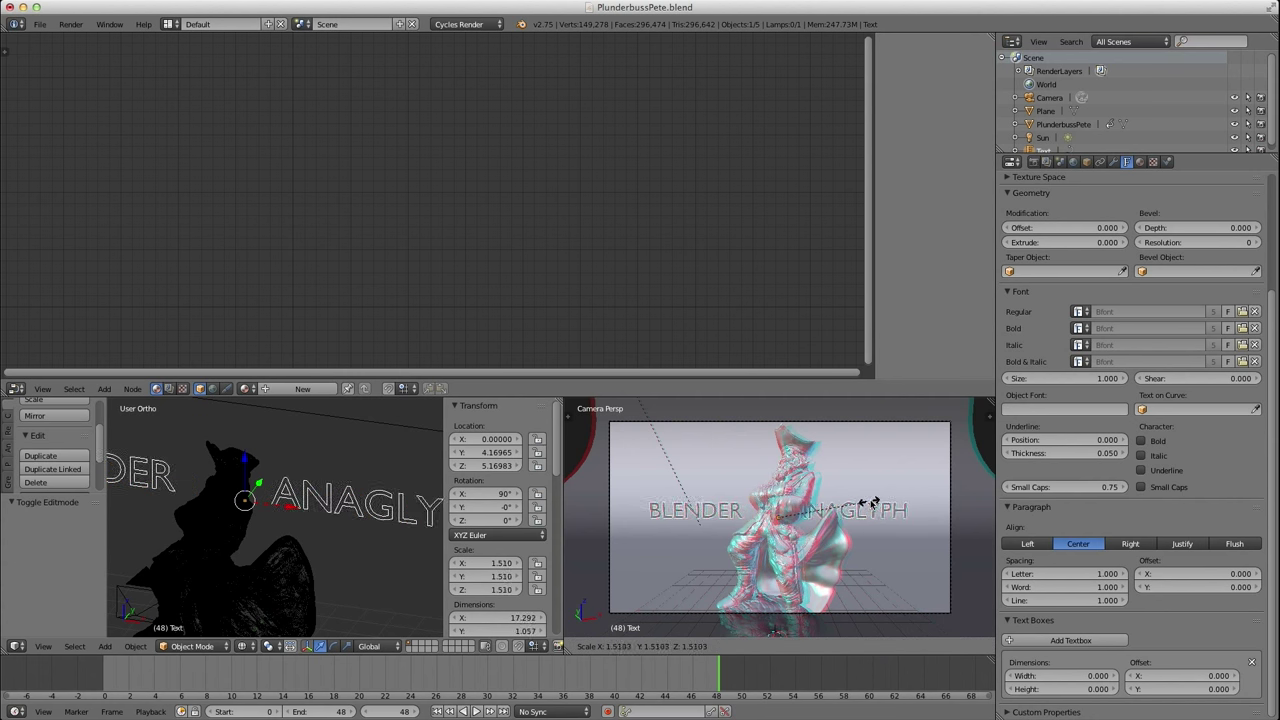
click(826, 515)
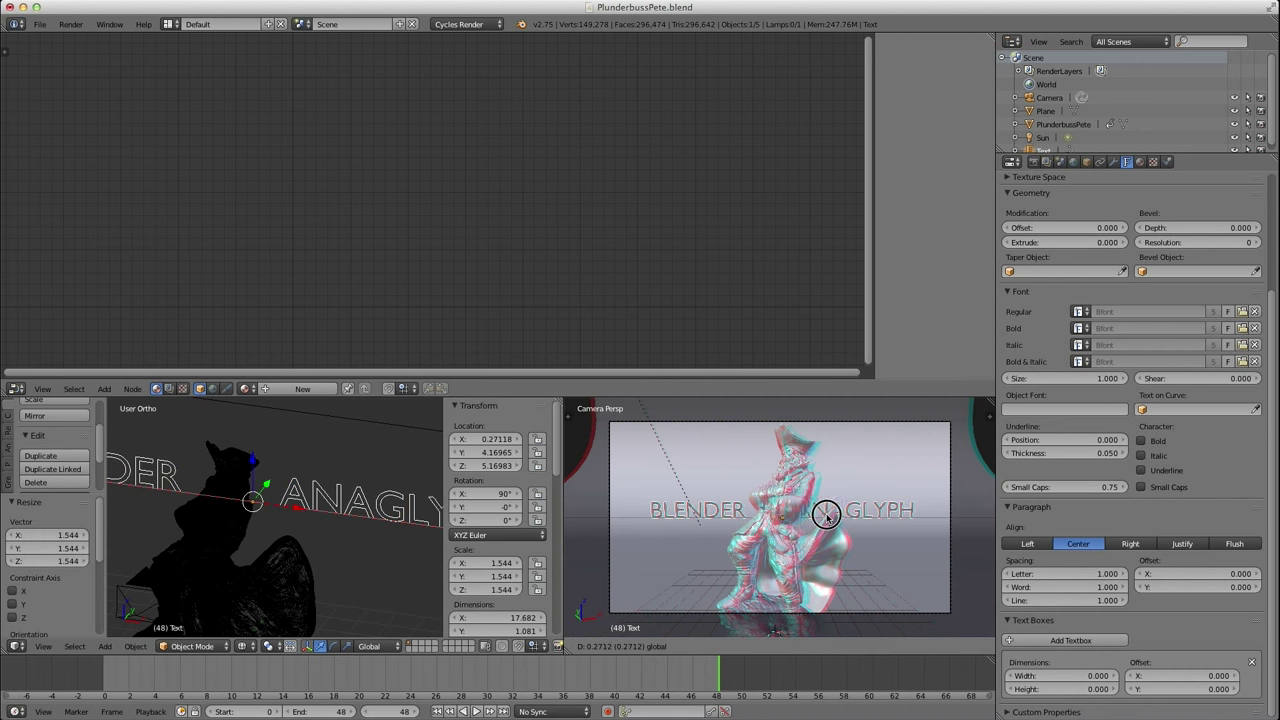
Widen the gap between BLENDER and ANAGLYPH by adding spaces between the two words.
key(Tab)
key(Left)
key(Left)
key(Left)
key(Left)
key(Left)
key(Left)
key(Left)
key(Left)
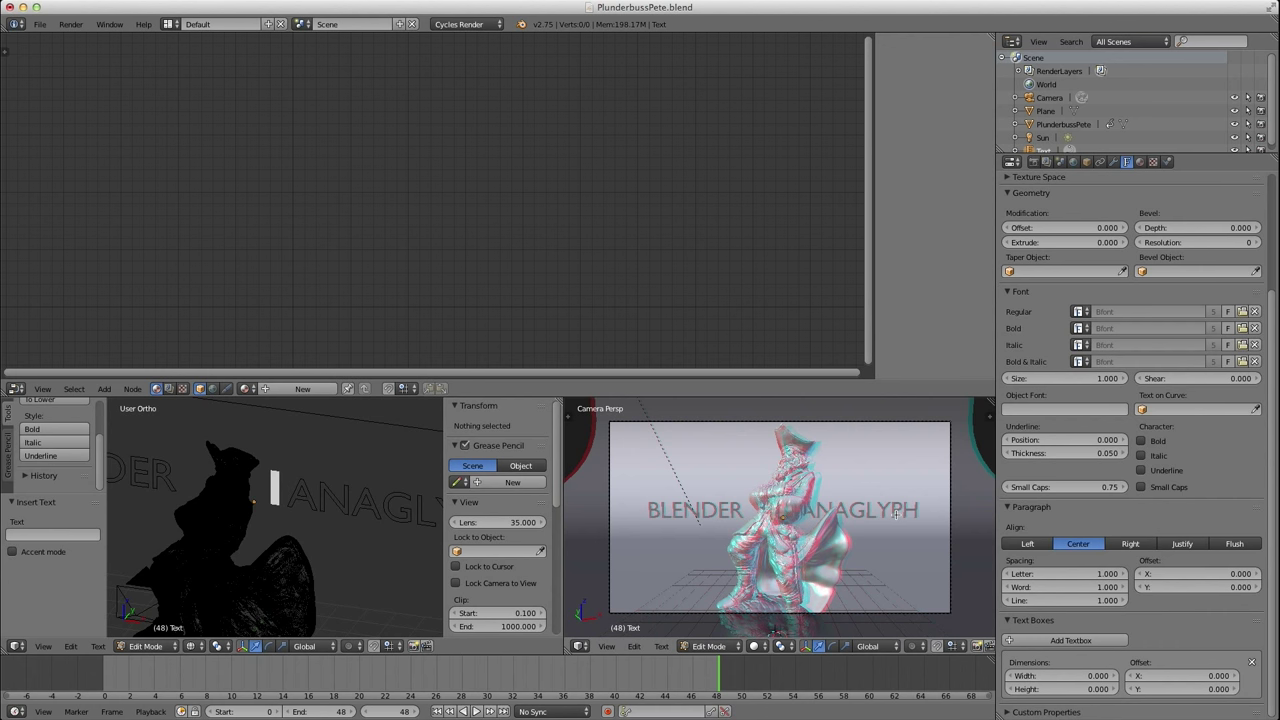
key(BackSpace)
key(Tab)
Shift the text about 0.362 along X so both words clear the statue, and set the current frame to 45.
key(g)
key(x)
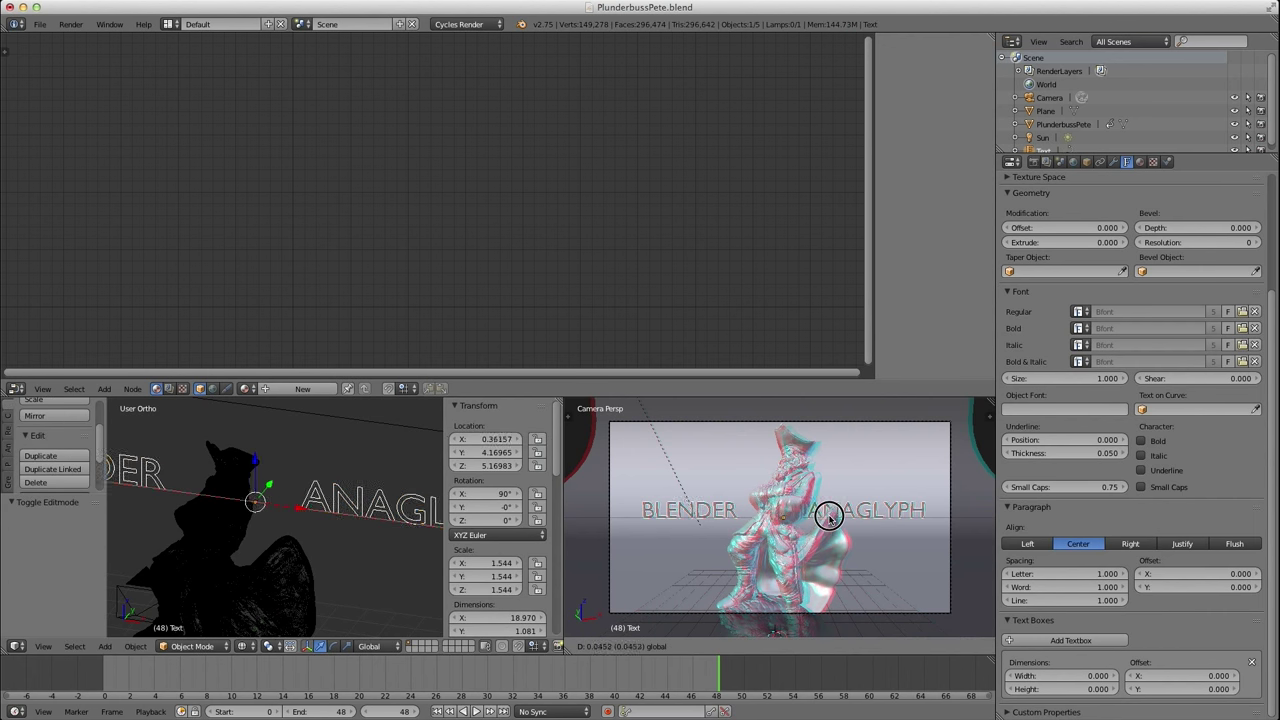
click(826, 515)
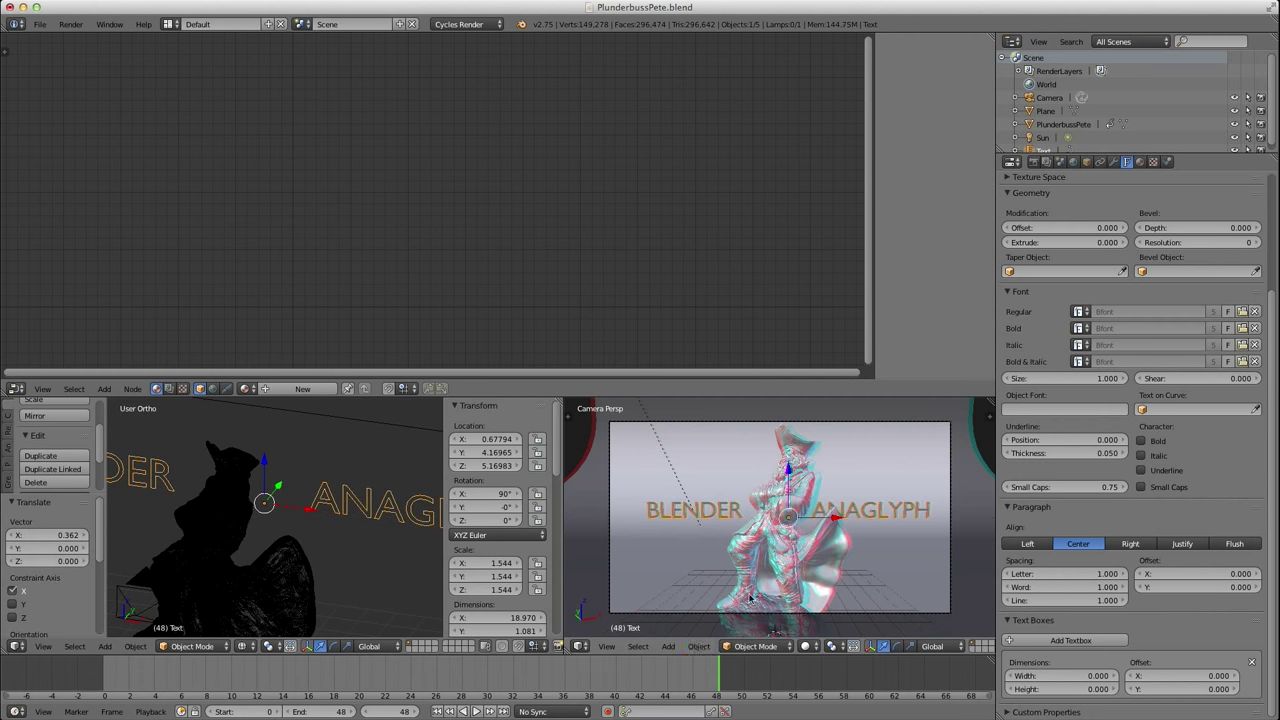
mouse_move(694, 685)
mouse_down()
mouse_move(431, 700)
mouse_move(403, 661)
mouse_move(389, 664)
mouse_move(684, 667)
mouse_up()
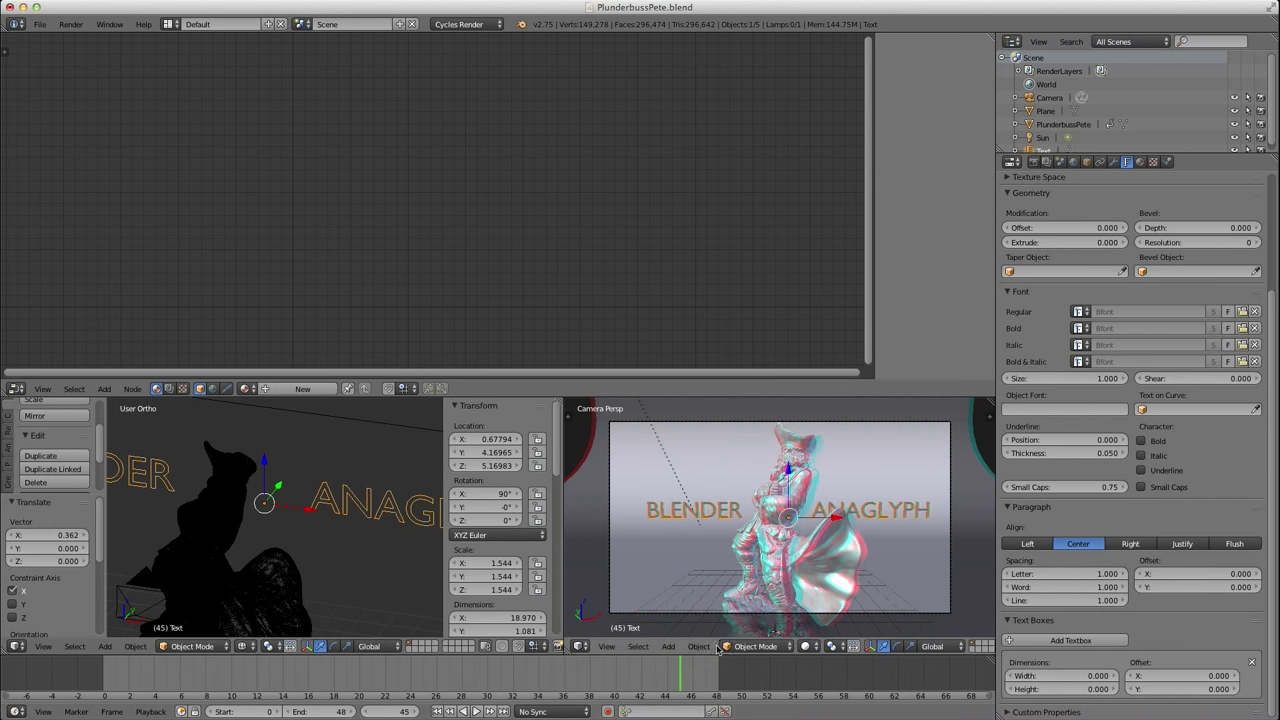
Deselect everything and examine the stereo offset of the text and statue up close in solid and wireframe shading.
key(a)
scroll(749, 552, up, 5)
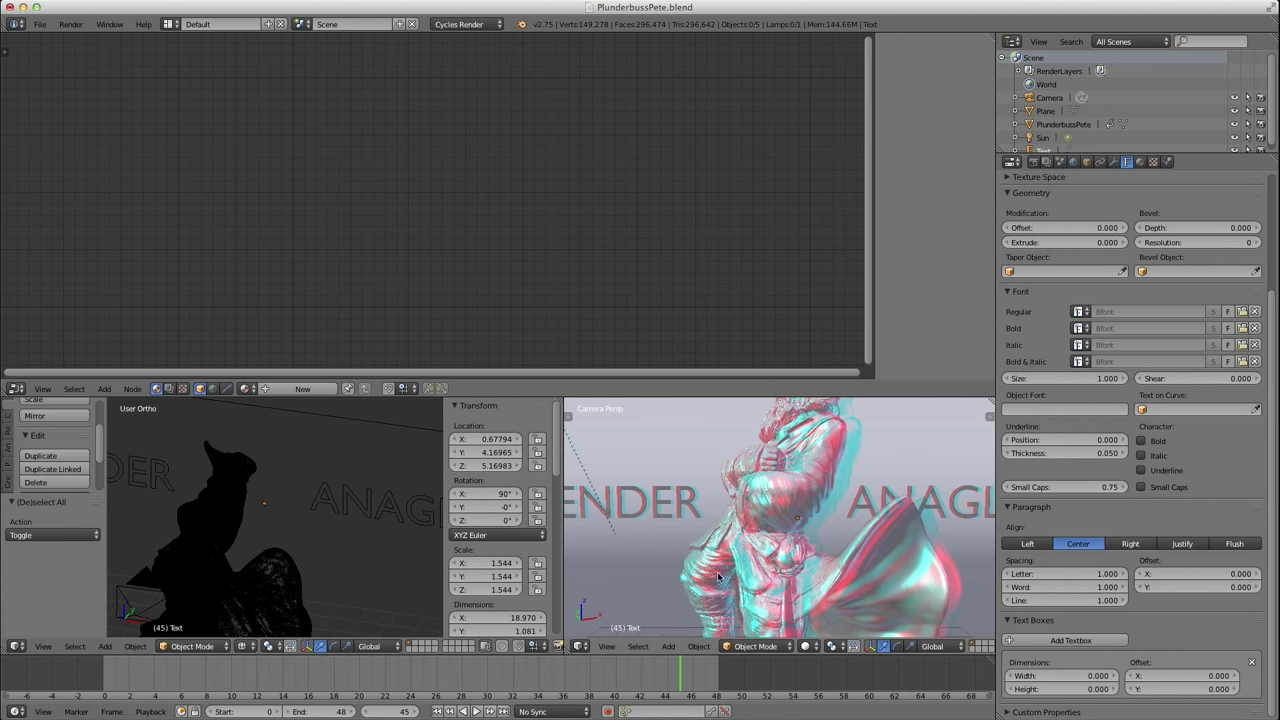
scroll(843, 485, up, 6)
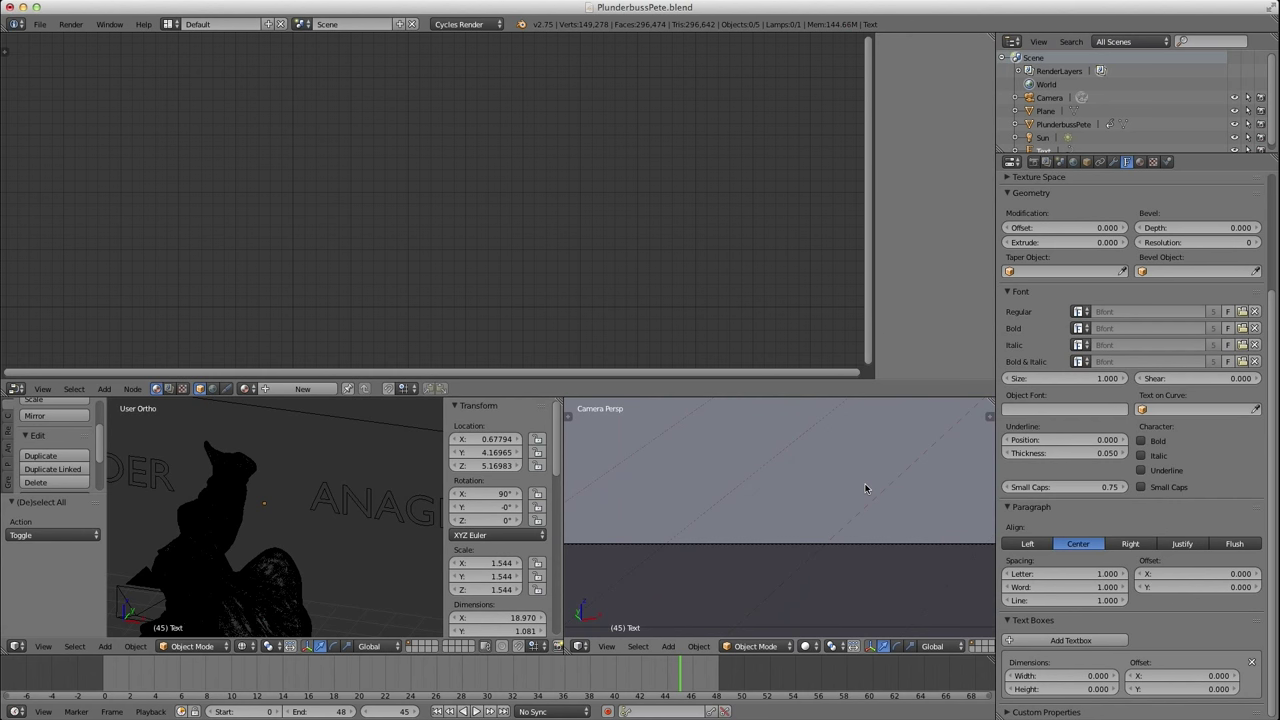
scroll(790, 520, down, 3)
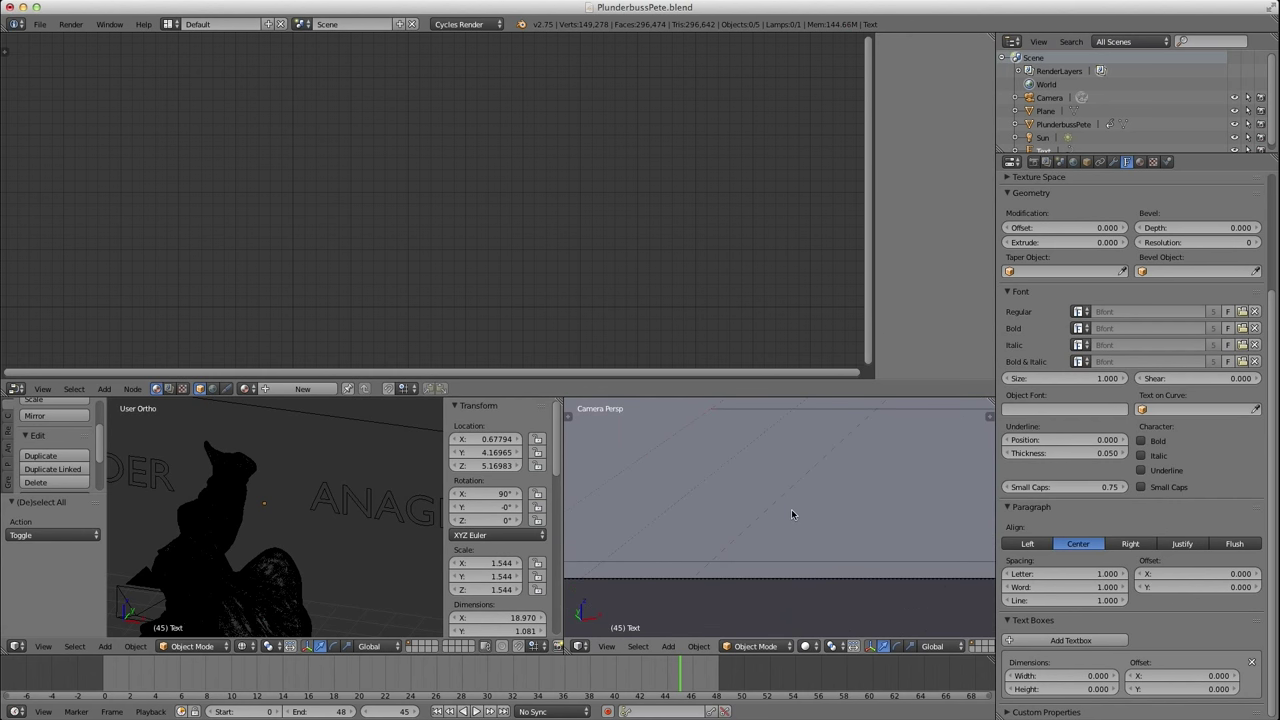
scroll(792, 514, up, 2)
key(z)
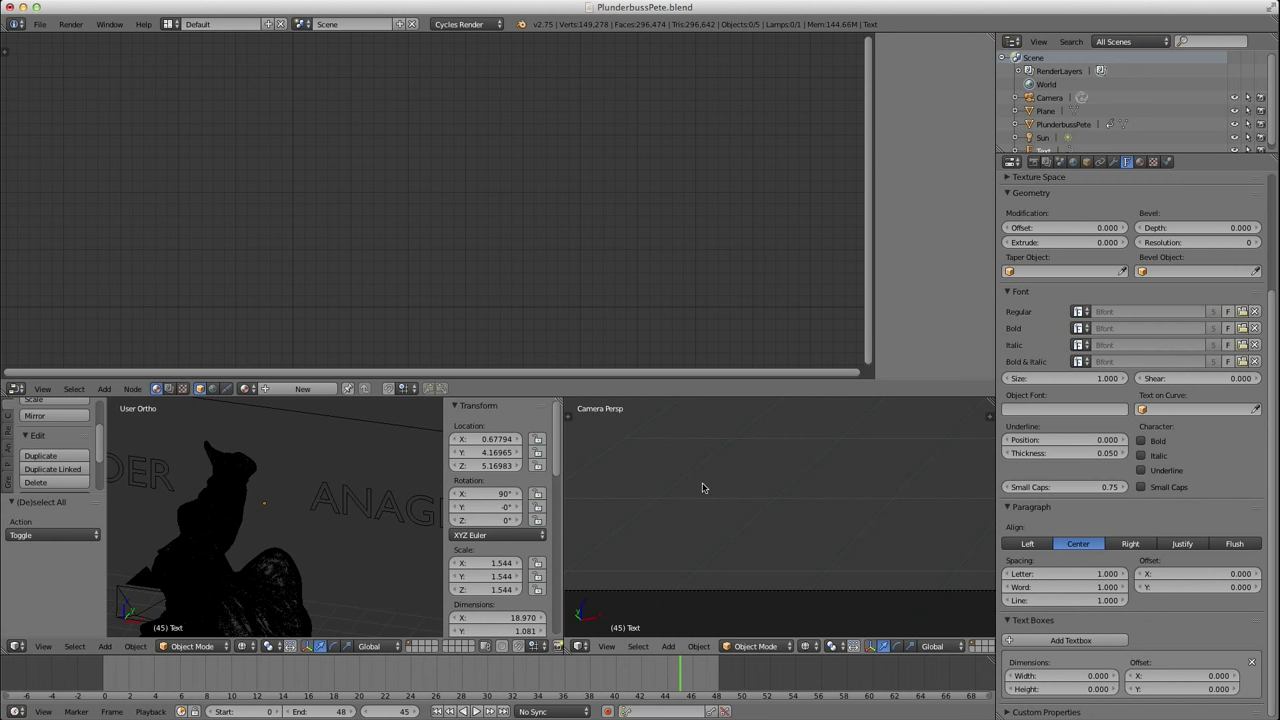
scroll(765, 504, down, 6)
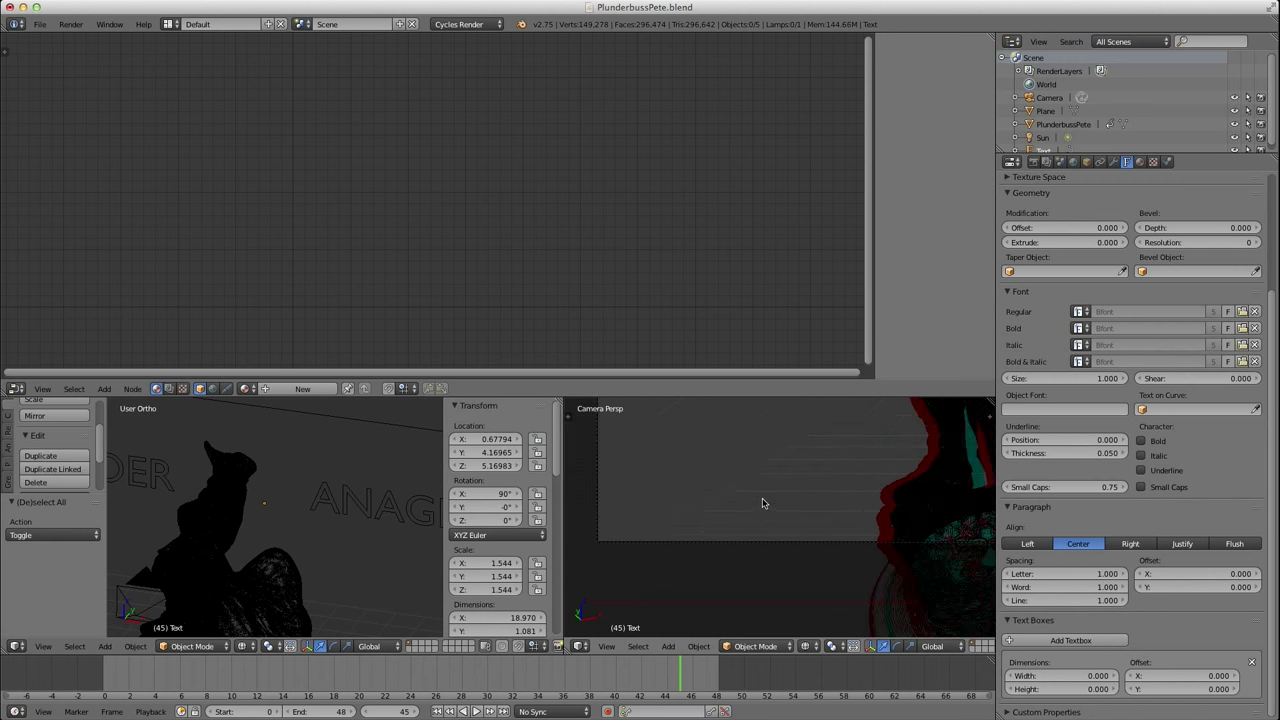
shift+middle_drag(886, 508, 873, 517)
scroll(872, 517, down, 4)
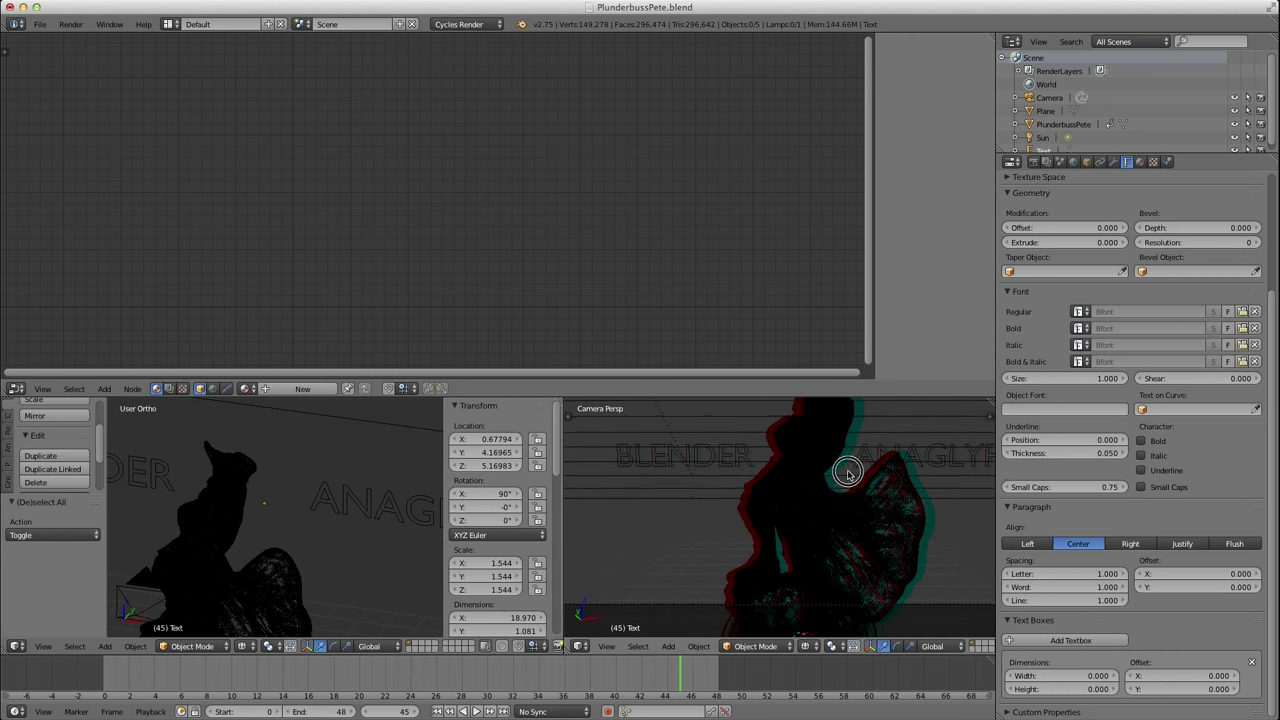
scroll(724, 513, up, 5)
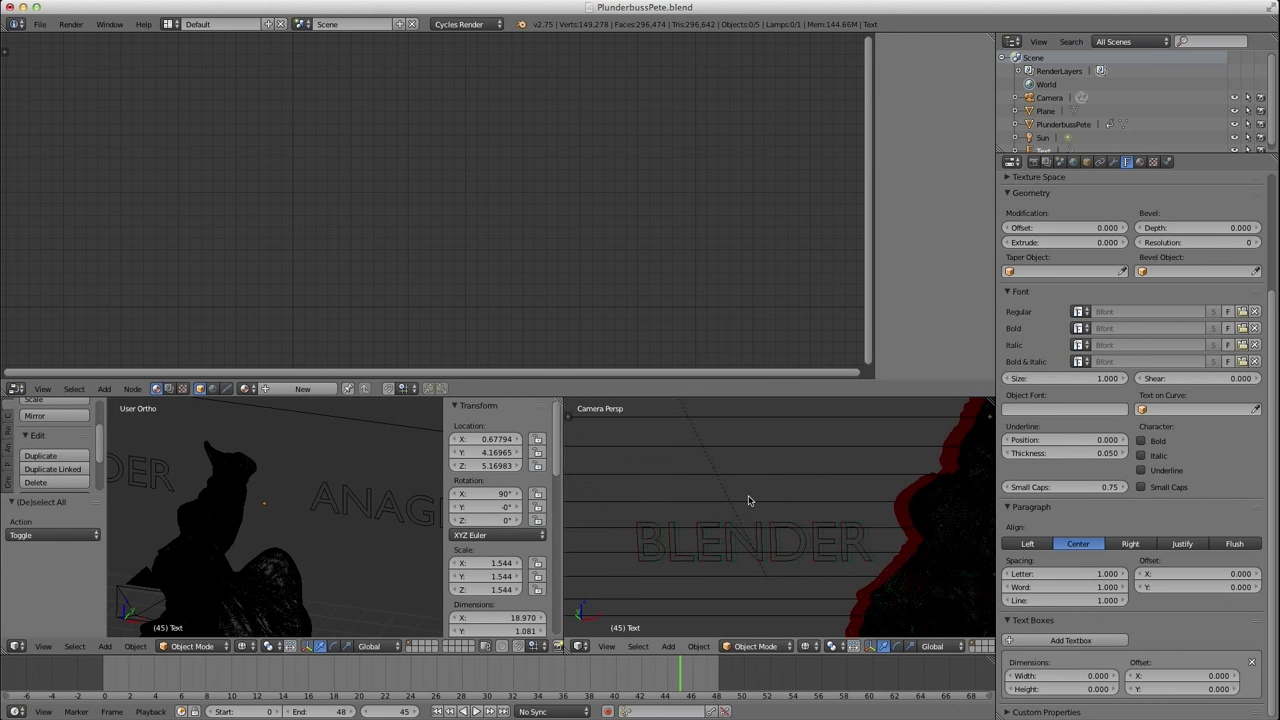
scroll(766, 508, down, 7)
mouse_move(866, 495)
shift+middle_down()
mouse_move(834, 503)
mouse_move(788, 488)
shift+middle_up()
key(z)
scroll(825, 531, up, 2)
Select the text object and show it up close in solid shading in the user viewport.
middle_drag(339, 475, 318, 499)
right_click(334, 498)
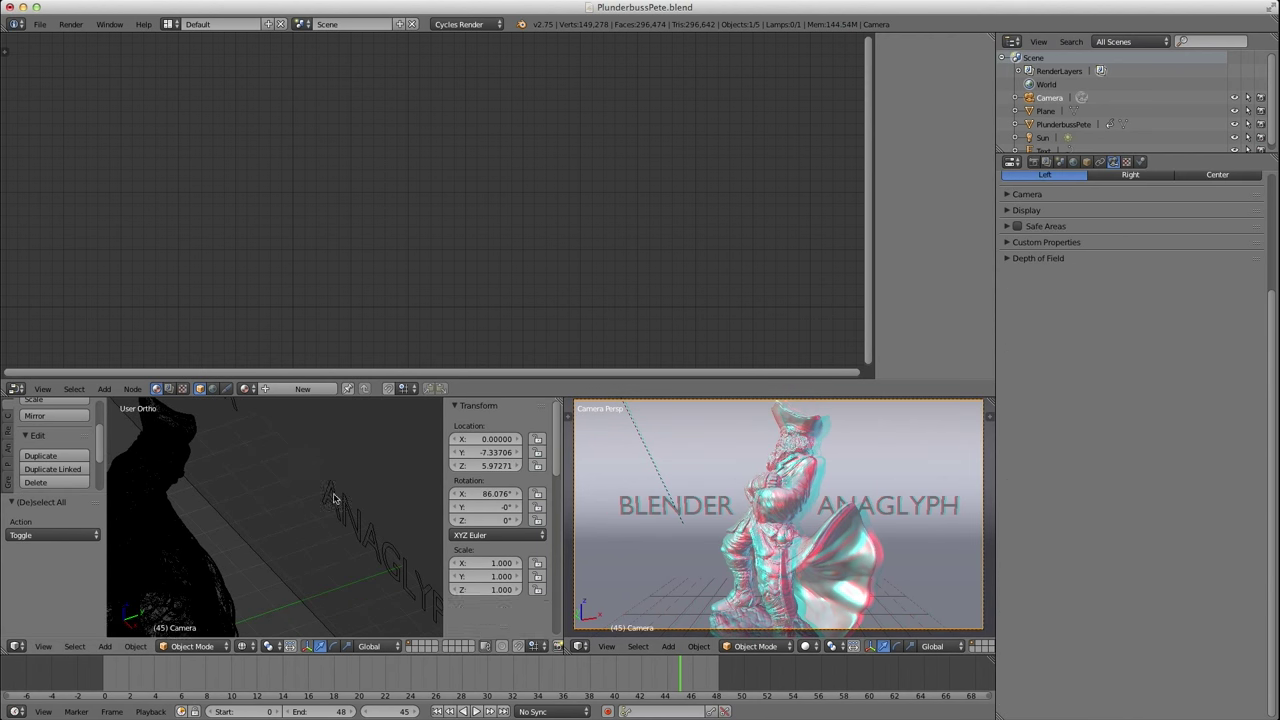
scroll(342, 501, up, 4)
right_click(389, 474)
scroll(386, 470, up, 4)
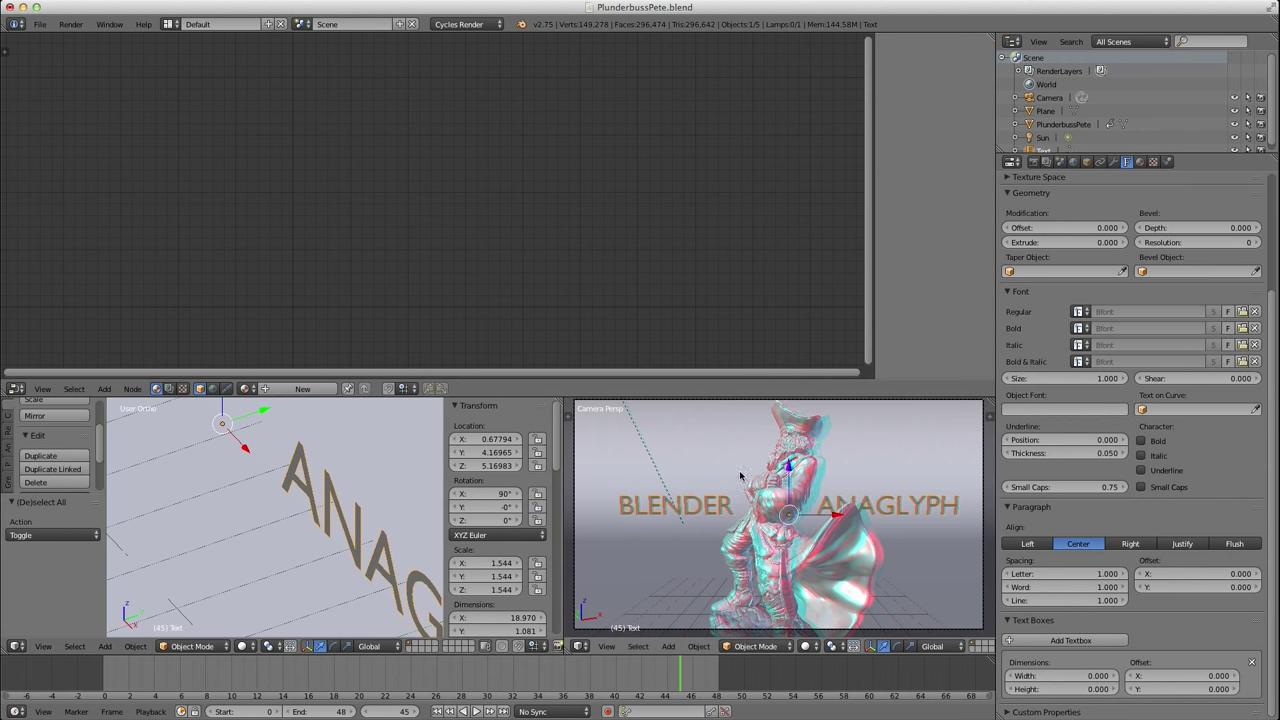
Assign the existing pirate material to the text and extrude it by 0.081.
click(245, 388)
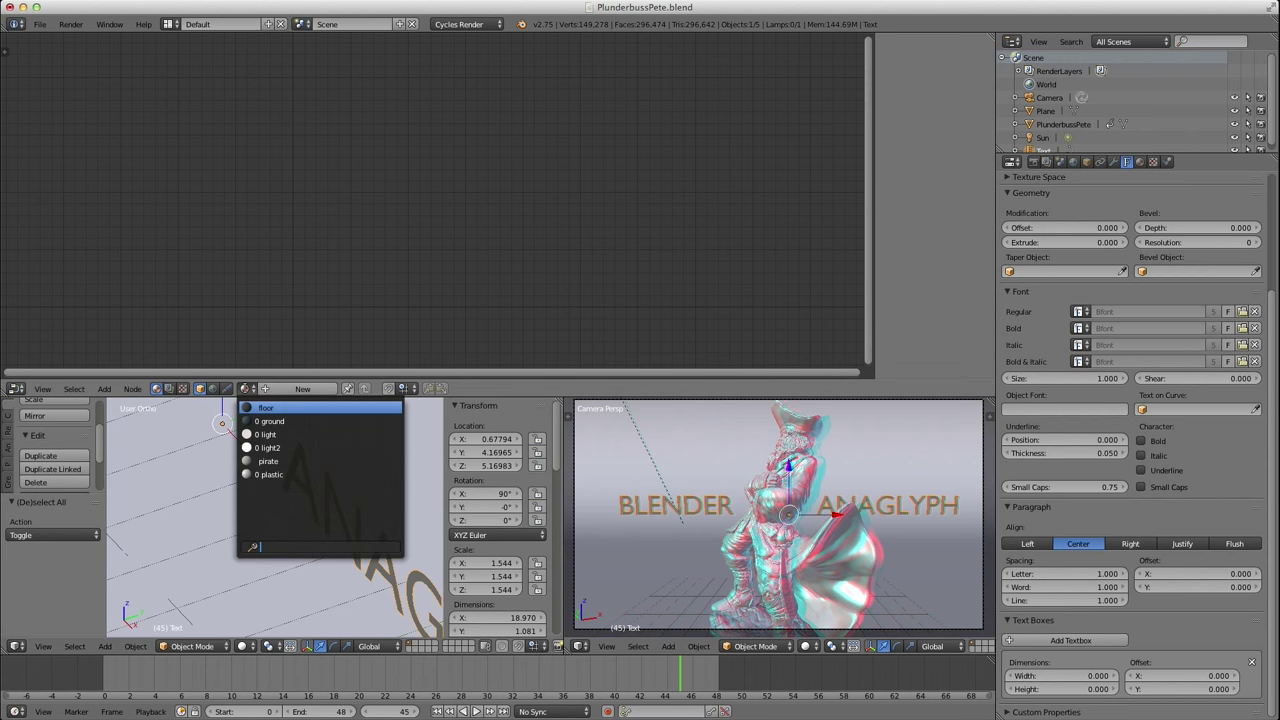
click(269, 462)
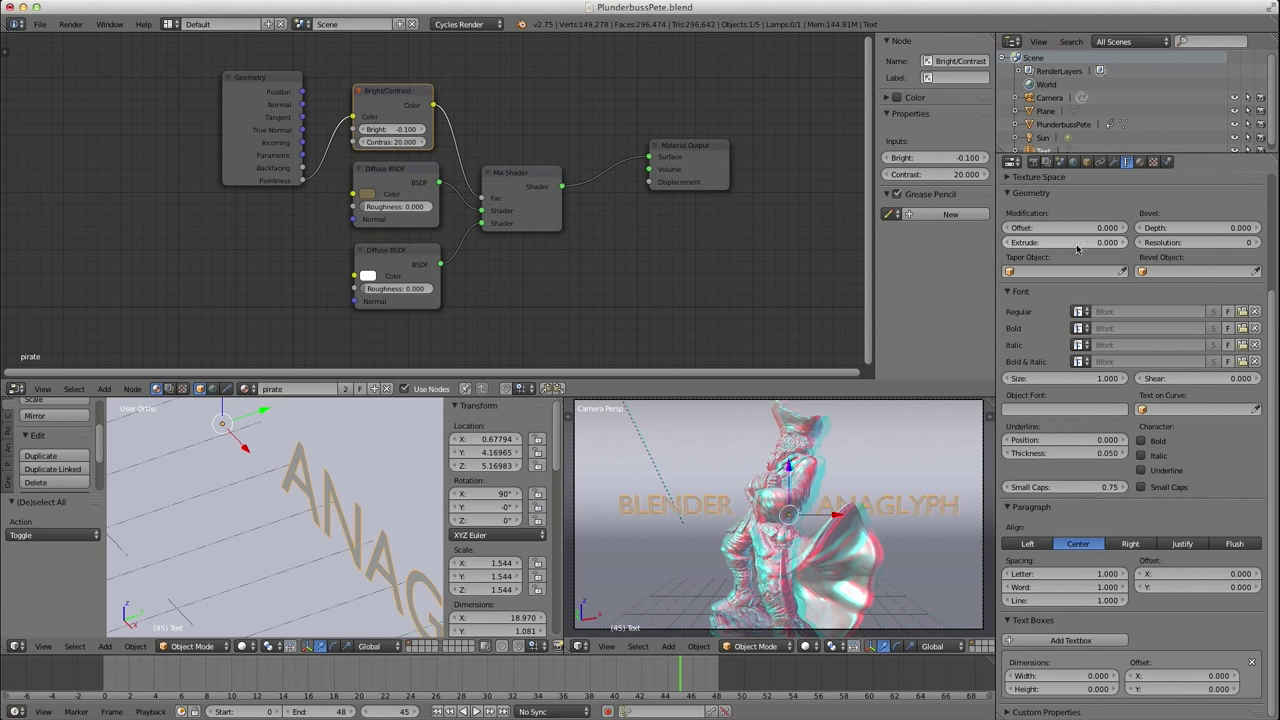
drag(1065, 243, 1105, 243)
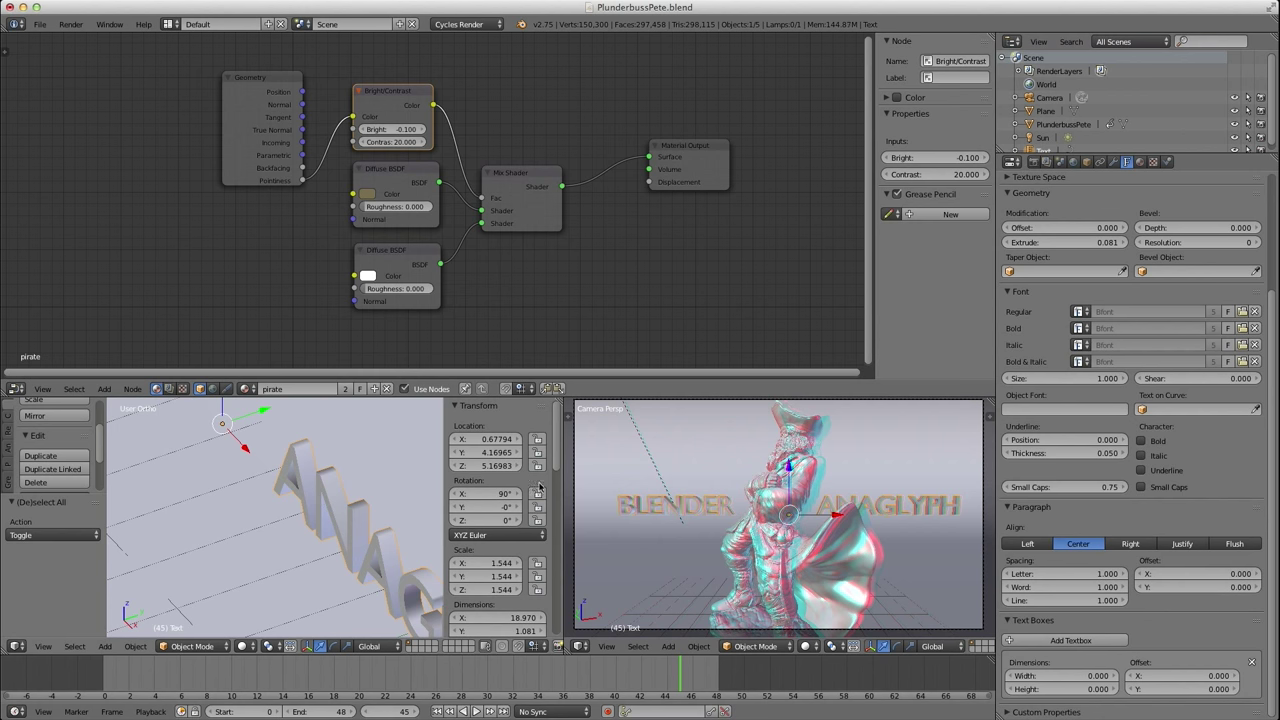
Widen the user viewport beside the camera view and frame the extruded letters closely.
drag(560, 488, 843, 490)
drag(760, 512, 702, 503)
middle_drag(409, 503, 430, 474)
scroll(440, 479, up, 2)
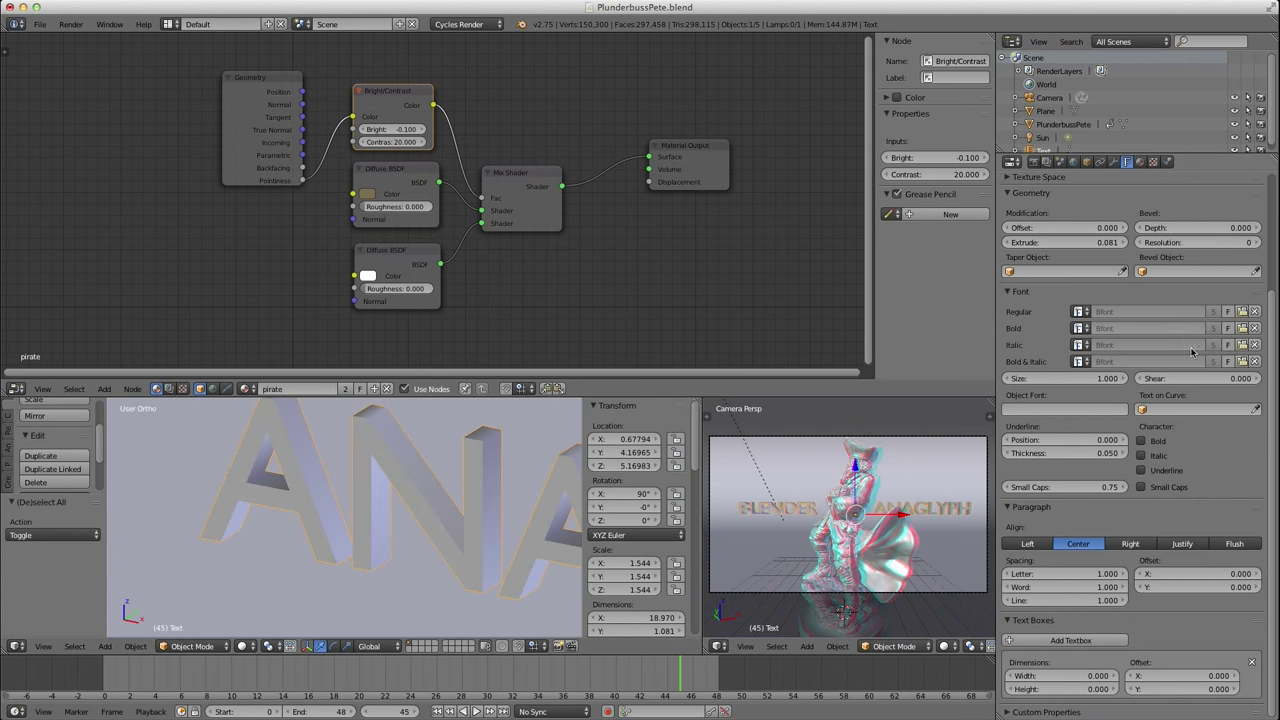
Set the text's geometry offset to -0.01 and its bevel depth to 0.01.
click(1066, 228)
text(0.01)
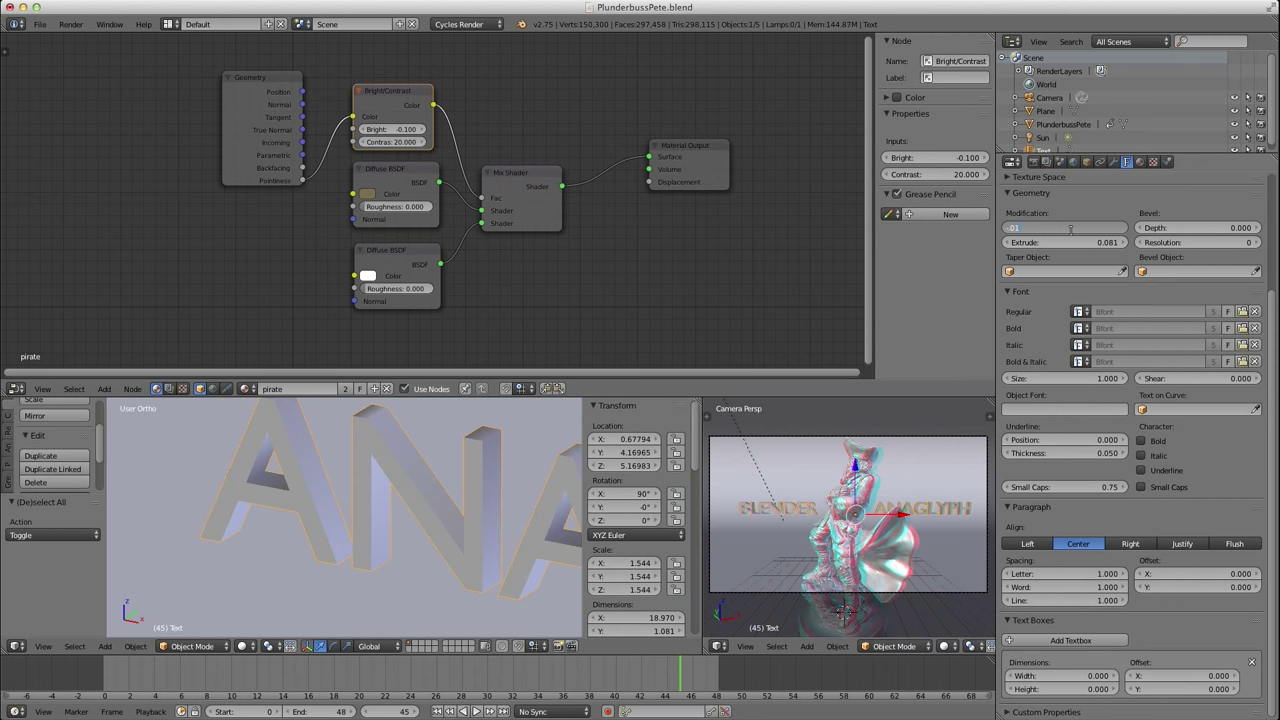
key(Return)
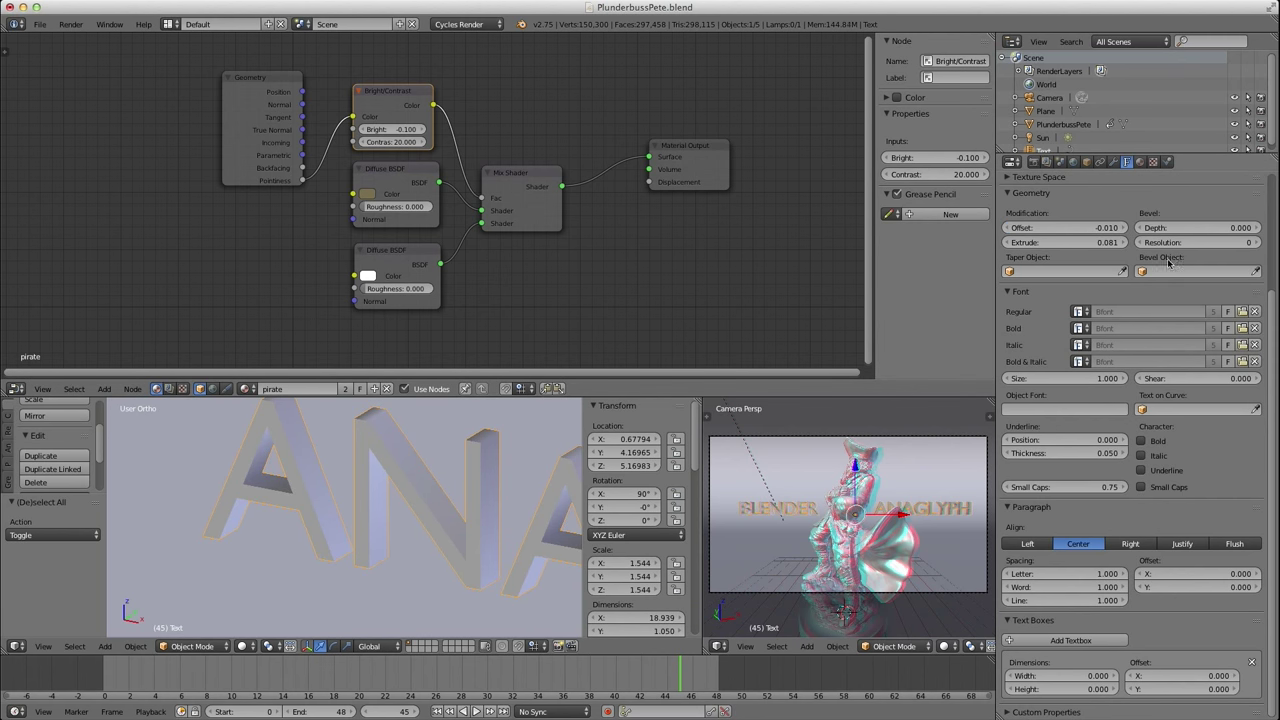
click(1176, 229)
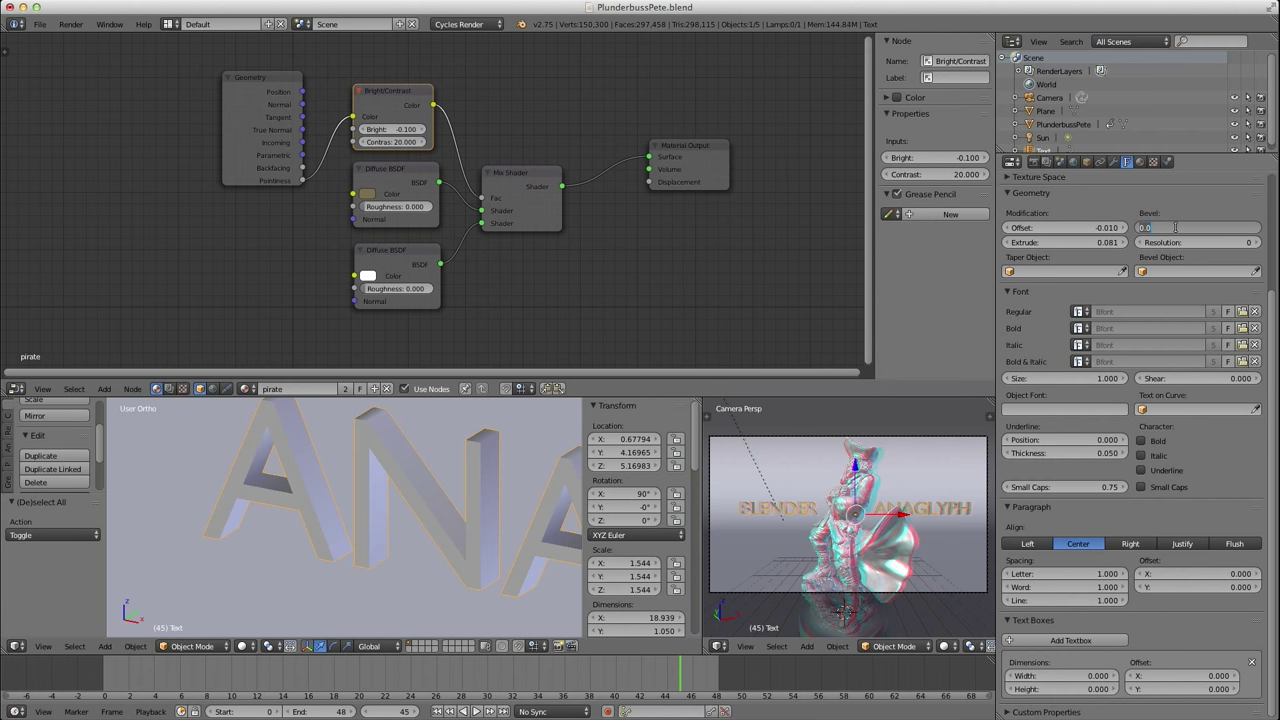
text(.01)
key(Return)
Raise the text's bevel resolution to 10 to round the letter edges.
middle_drag(483, 474, 430, 475)
scroll(458, 479, up, 3)
scroll(440, 478, up, 2)
scroll(430, 474, up, 1)
click(1257, 243)
click(1257, 243)
click(1257, 243)
click(1257, 243)
click(1258, 243)
click(1258, 243)
click(1258, 243)
click(1258, 243)
click(1258, 243)
click(1258, 243)
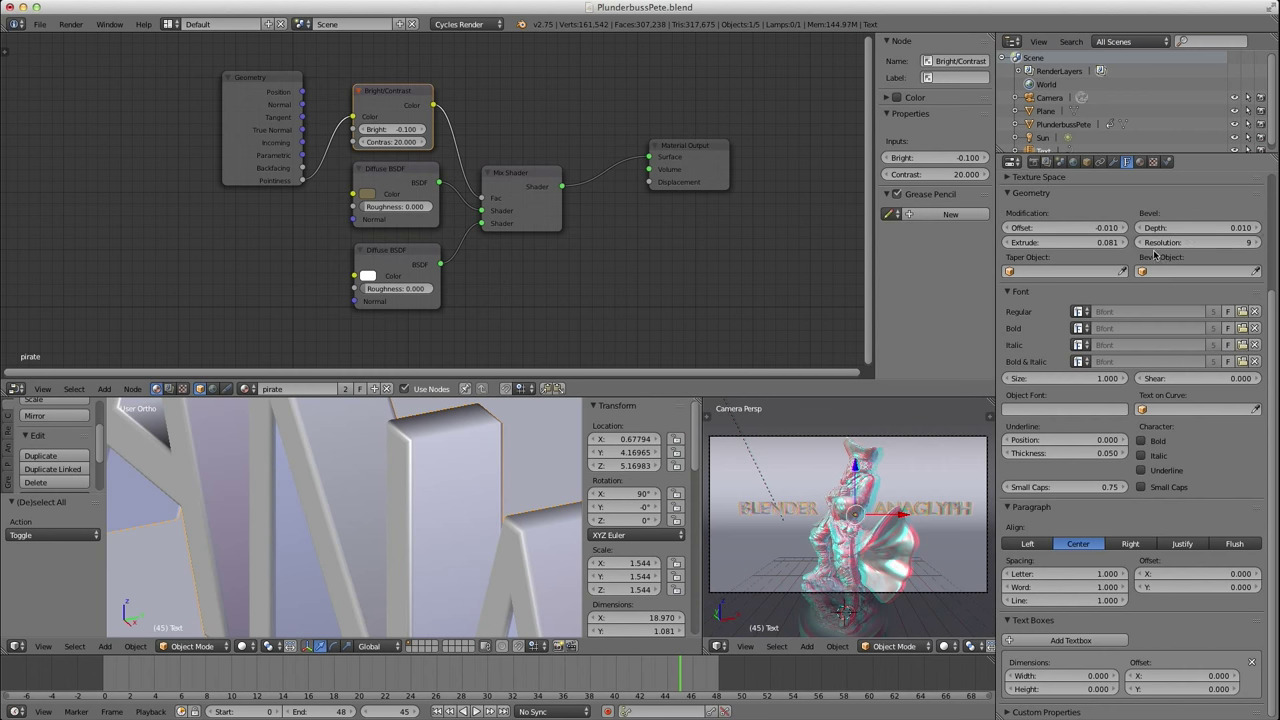
Examine the text's rounded edges in the user view, and the letters from end to end in the anaglyph camera view.
scroll(440, 533, down, 5)
mouse_move(440, 533)
middle_down()
mouse_move(380, 529)
mouse_move(509, 509)
mouse_move(408, 534)
mouse_move(430, 533)
middle_up()
scroll(950, 522, up, 8)
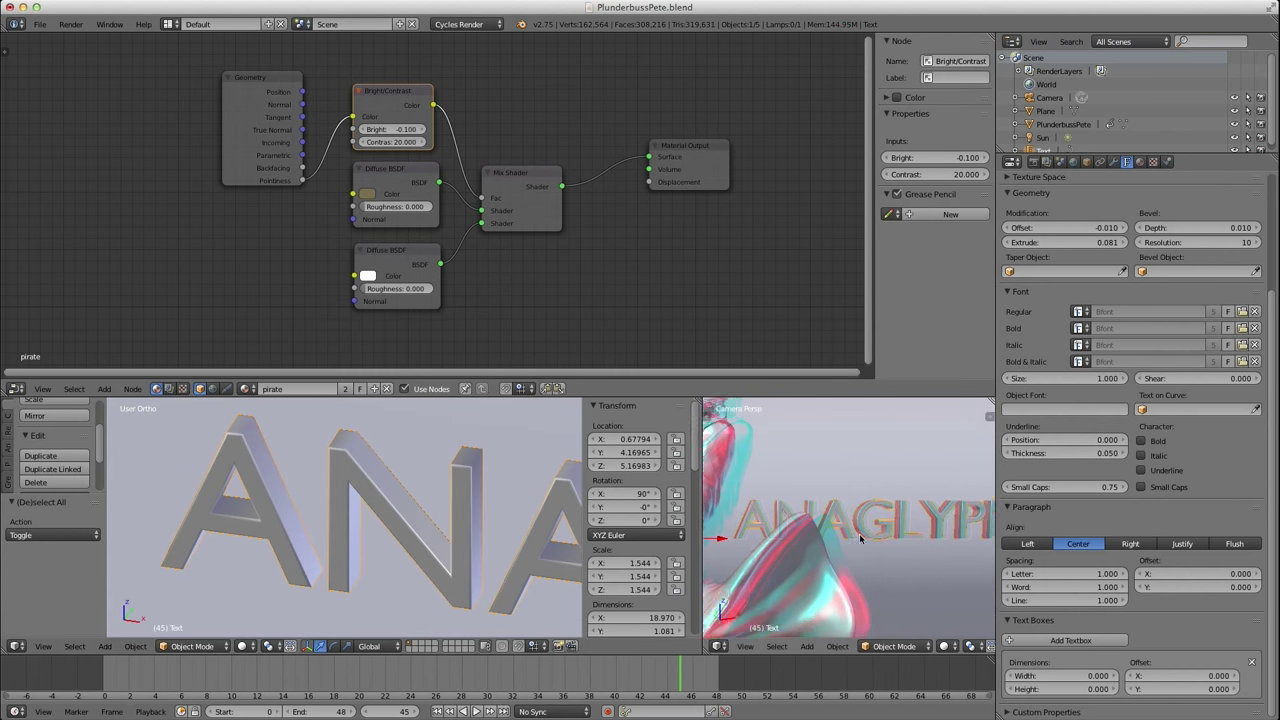
scroll(850, 525, up, 5)
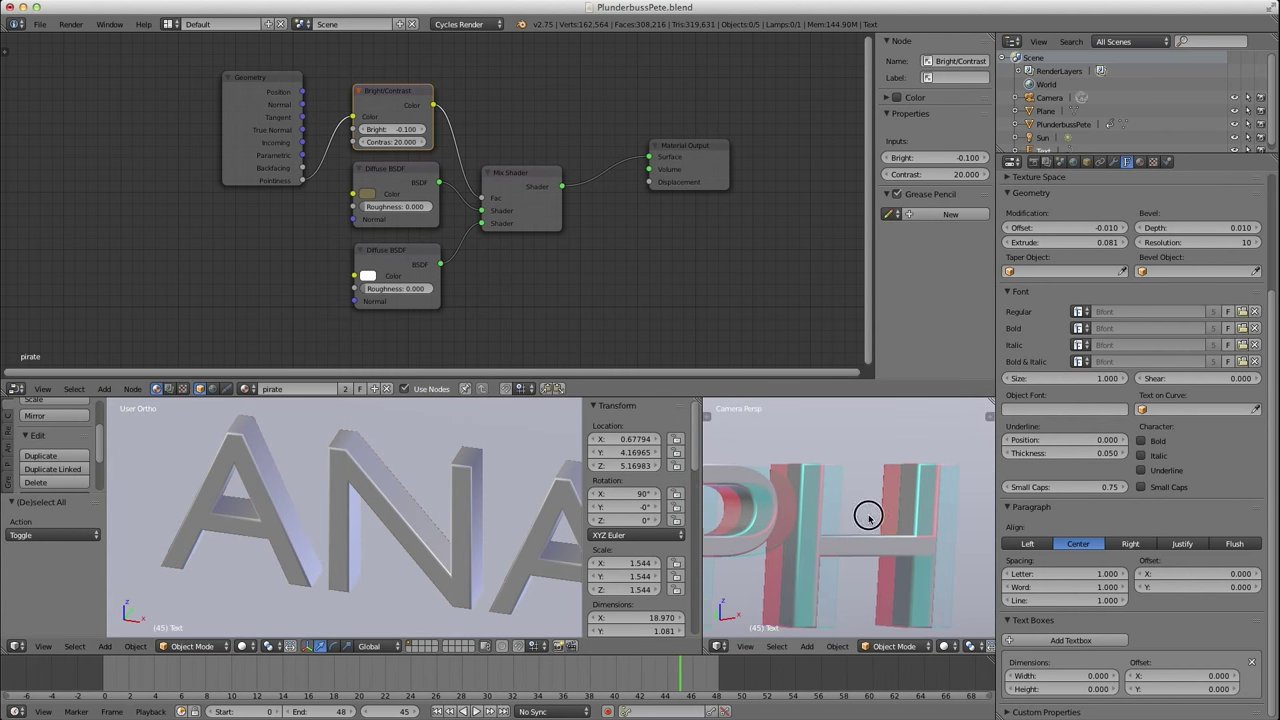
shift+middle_drag(770, 562, 936, 515)
shift+middle_drag(785, 514, 929, 512)
scroll(814, 514, down, 7)
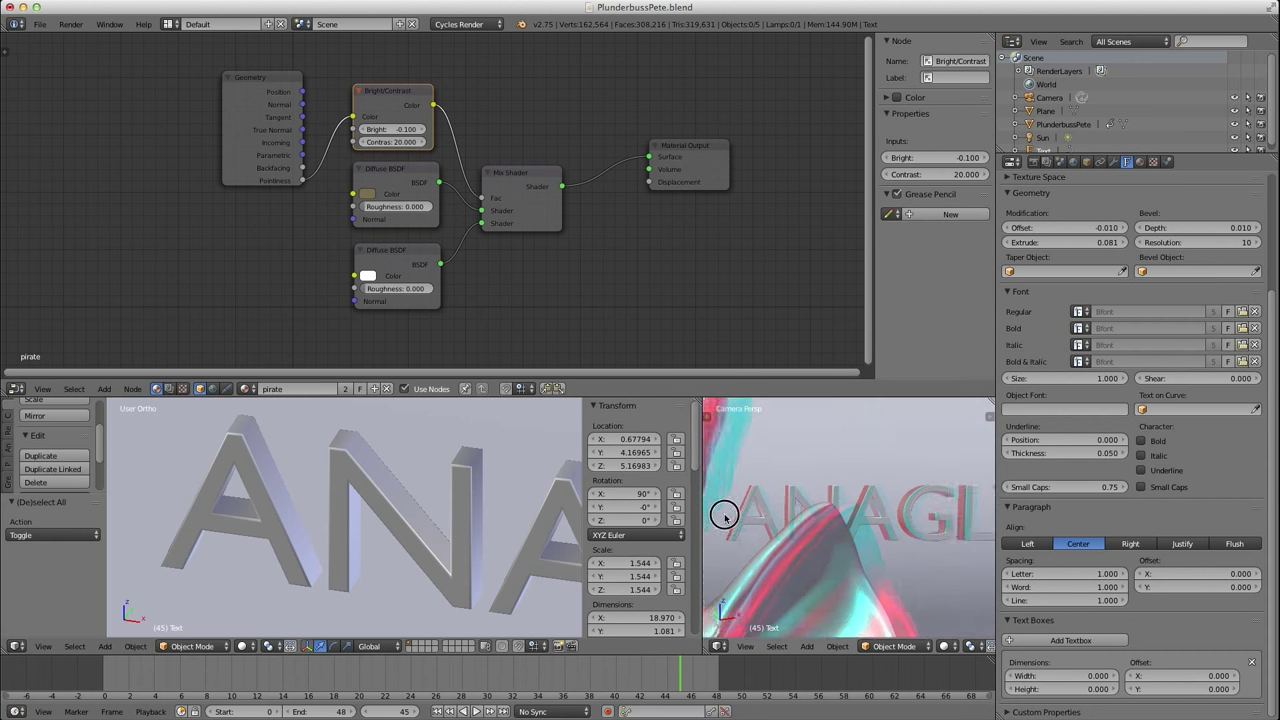
shift+middle_drag(723, 517, 985, 510)
shift+middle_drag(757, 507, 885, 516)
scroll(851, 520, down, 1)
scroll(803, 519, up, 5)
shift+middle_drag(803, 519, 858, 527)
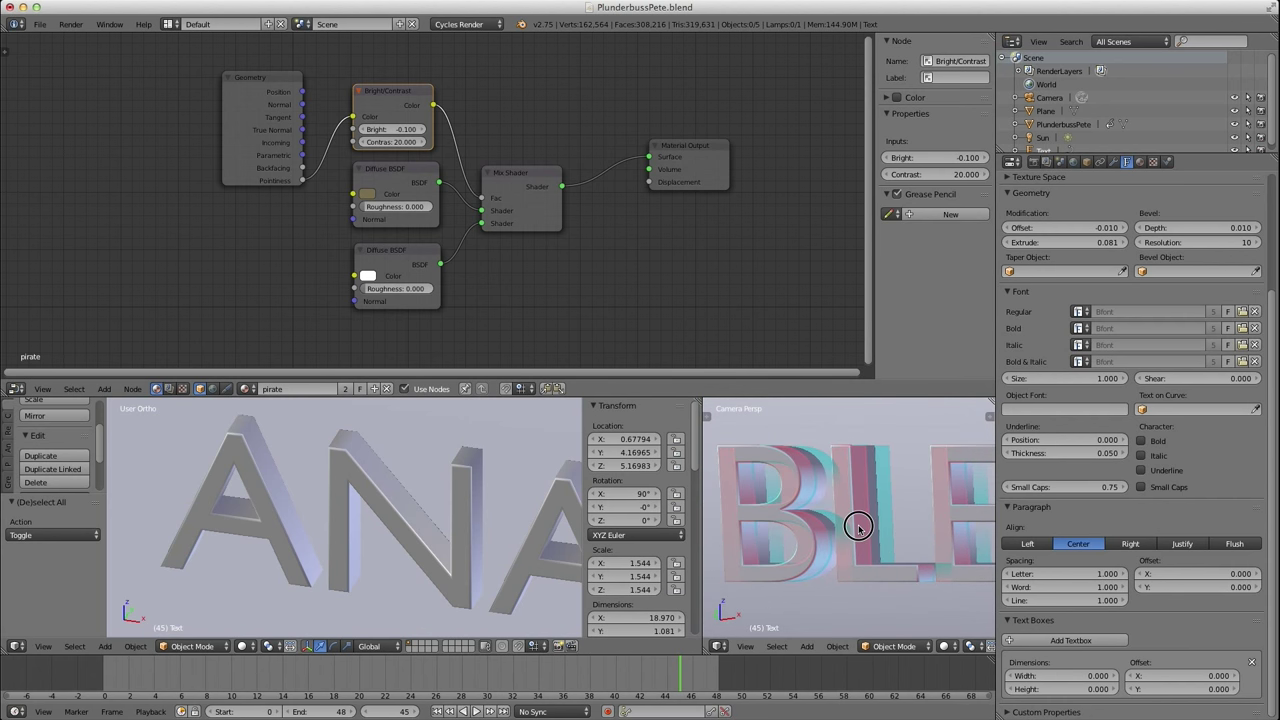
shift+middle_drag(784, 502, 820, 506)
scroll(868, 510, down, 7)
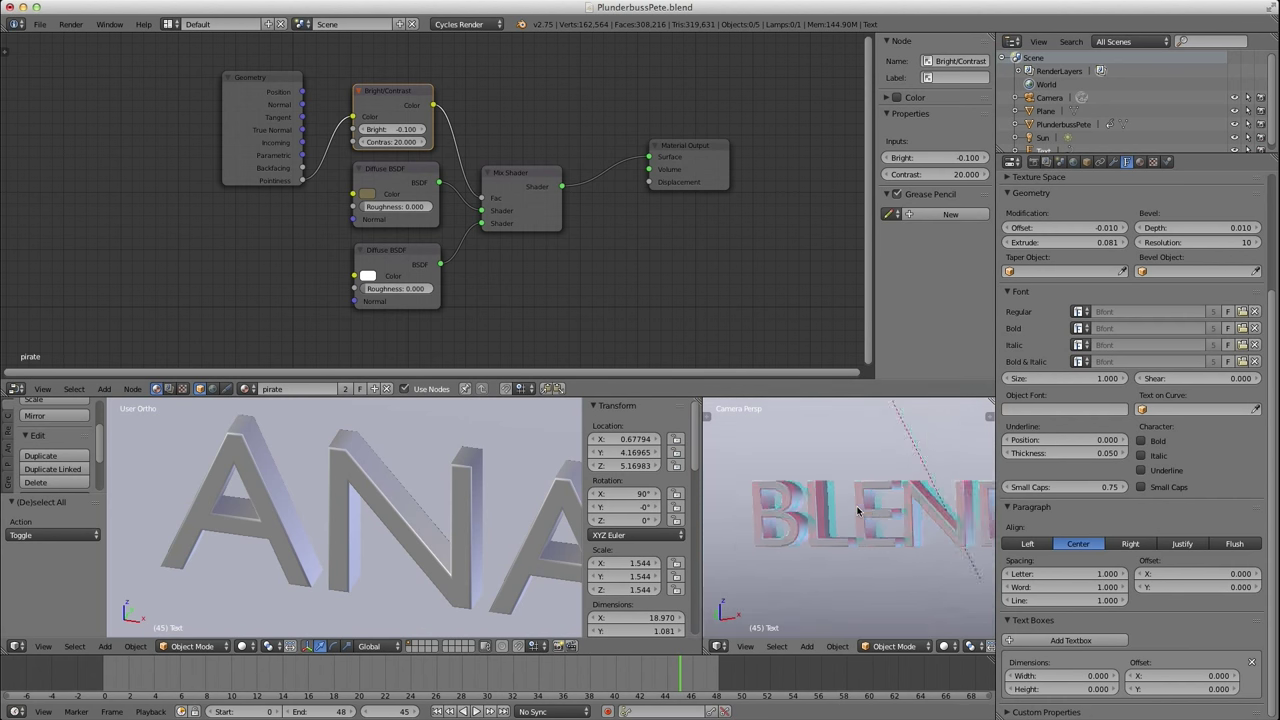
shift+middle_drag(978, 516, 795, 521)
scroll(796, 520, down, 3)
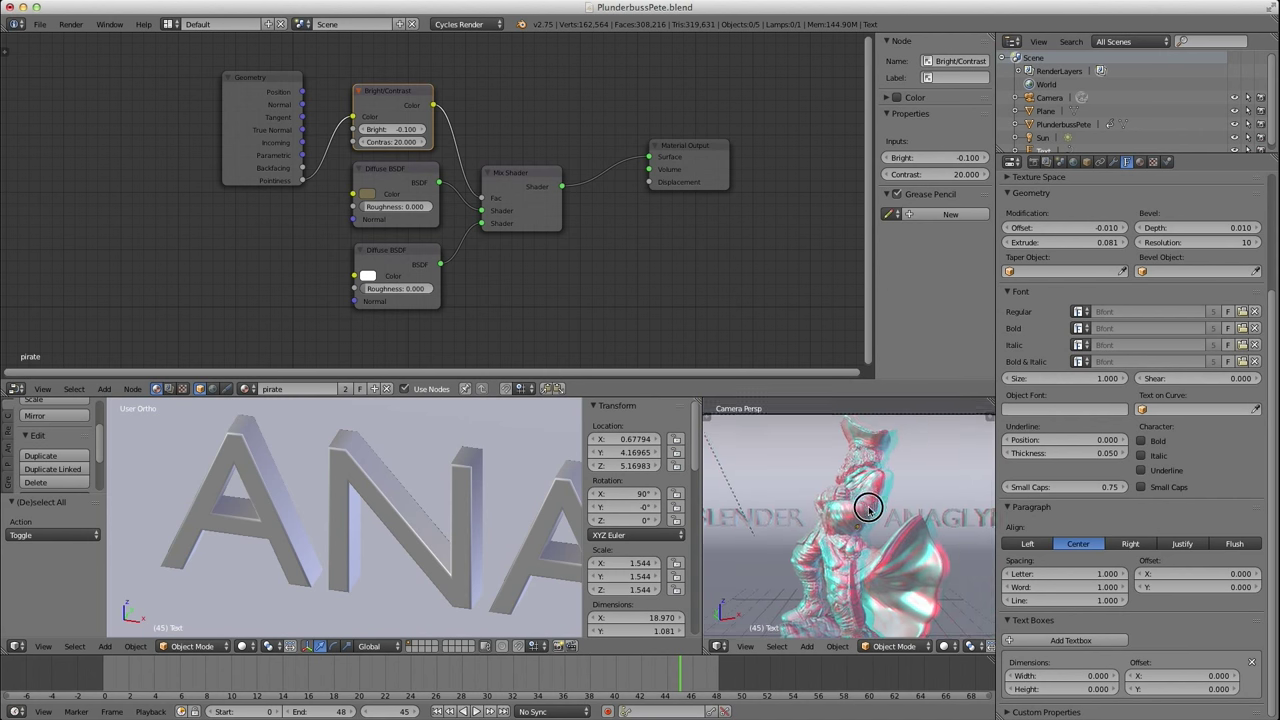
Preview the camera view with rendered shading and compare the lettering and statue with the solid anaglyph display.
key(shift+z)
scroll(848, 535, up, 4)
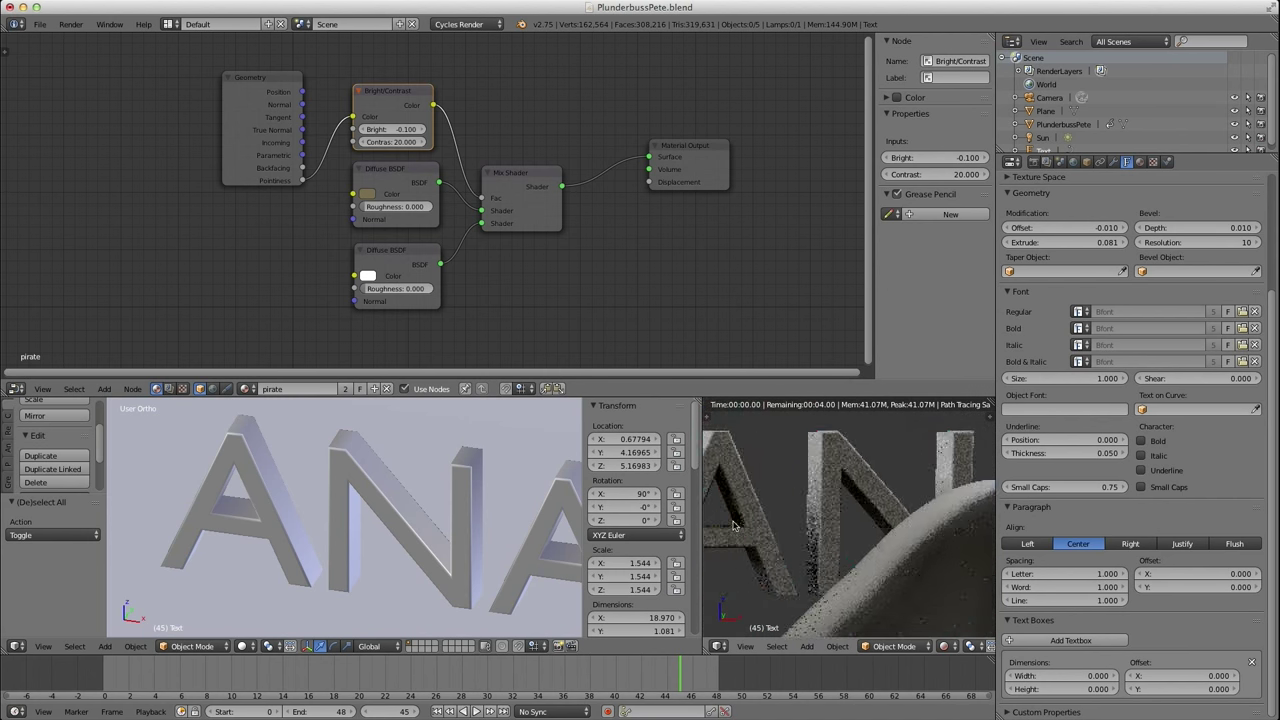
shift+middle_drag(970, 518, 788, 528)
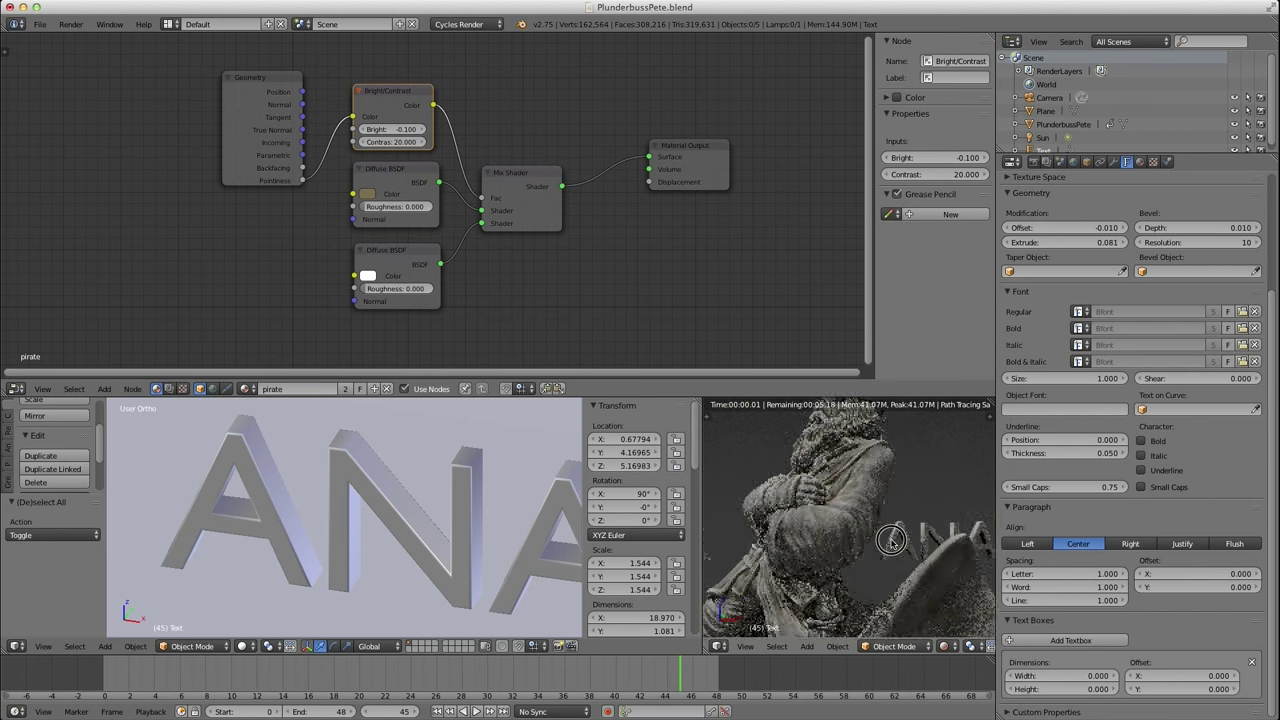
key(z)
key(z)
key(z)
key(z)
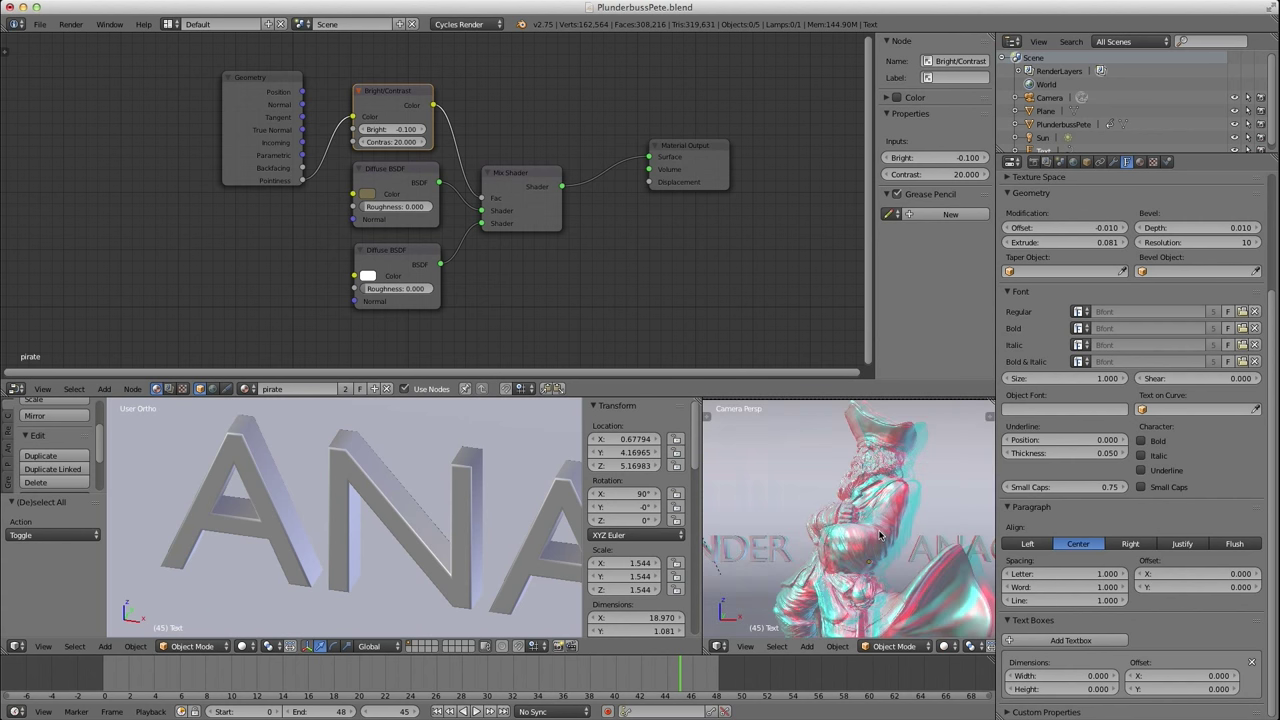
shift+middle_drag(937, 551, 873, 541)
key(shift+z)
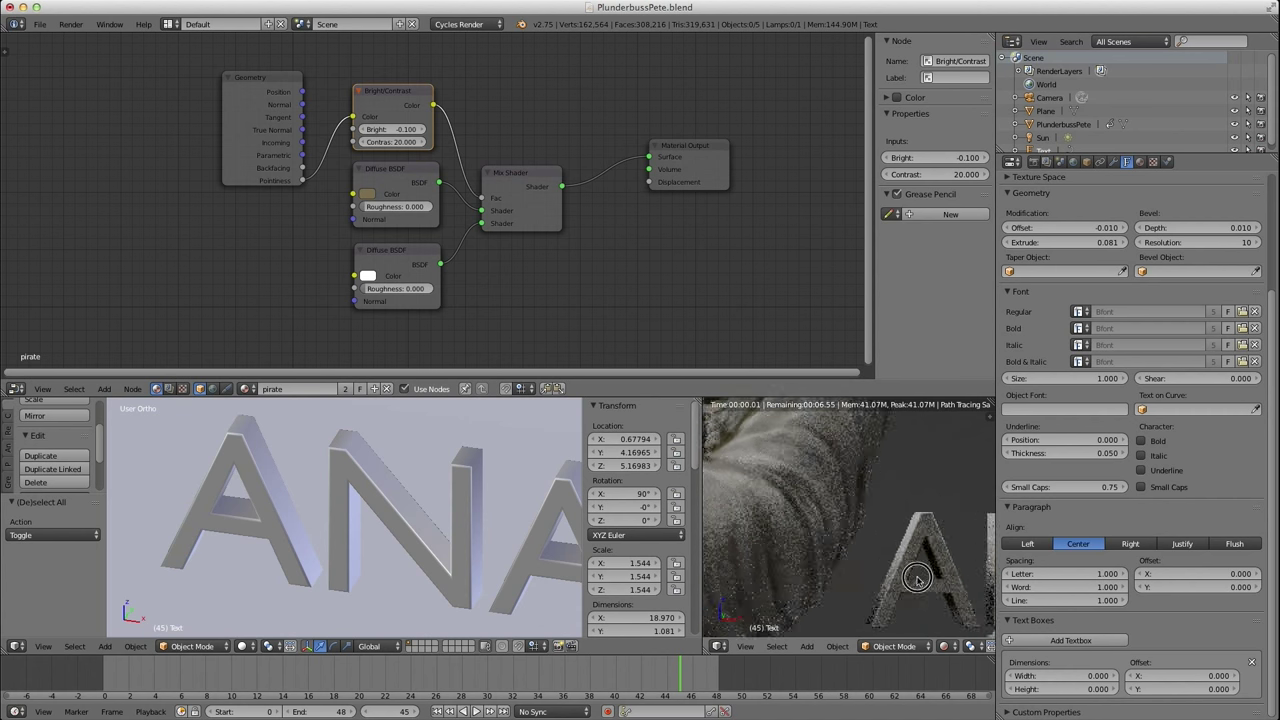
shift+middle_drag(917, 580, 950, 578)
scroll(872, 502, down, 5)
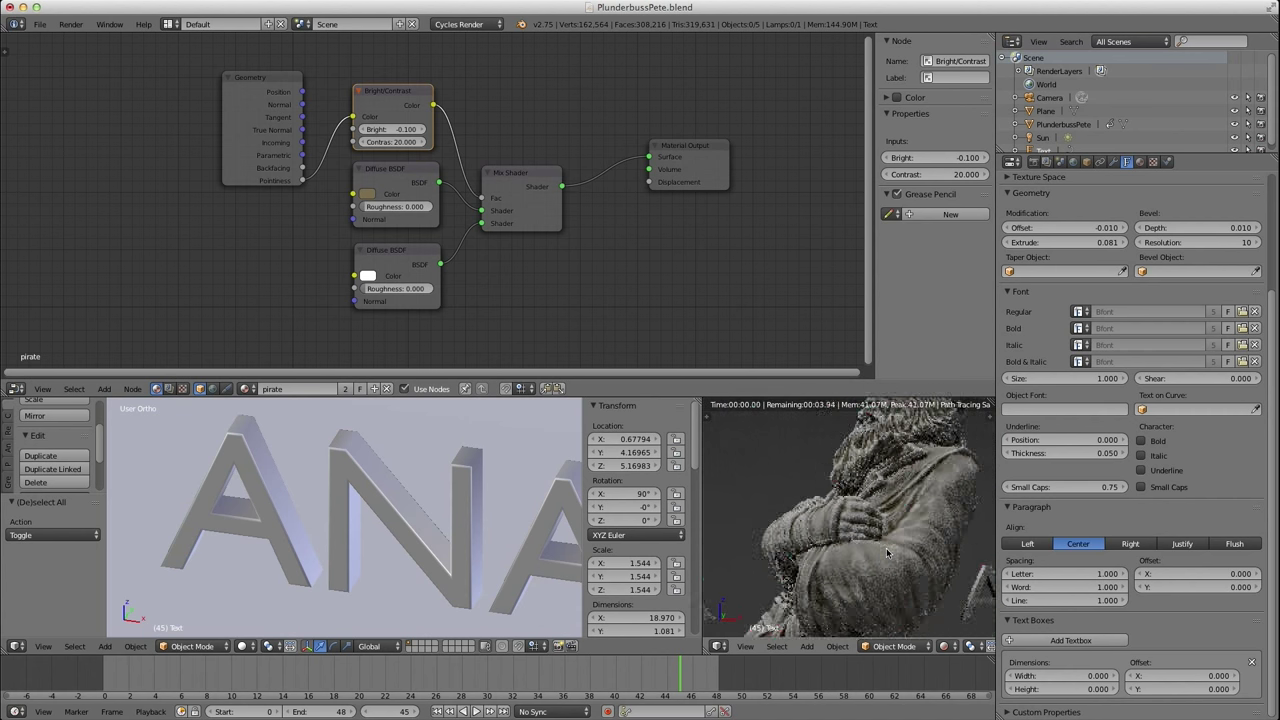
scroll(886, 546, down, 4)
Go to frame 14 and lower the camera about 0.32 along global Z to reframe the statue.
drag(650, 688, 50, 660)
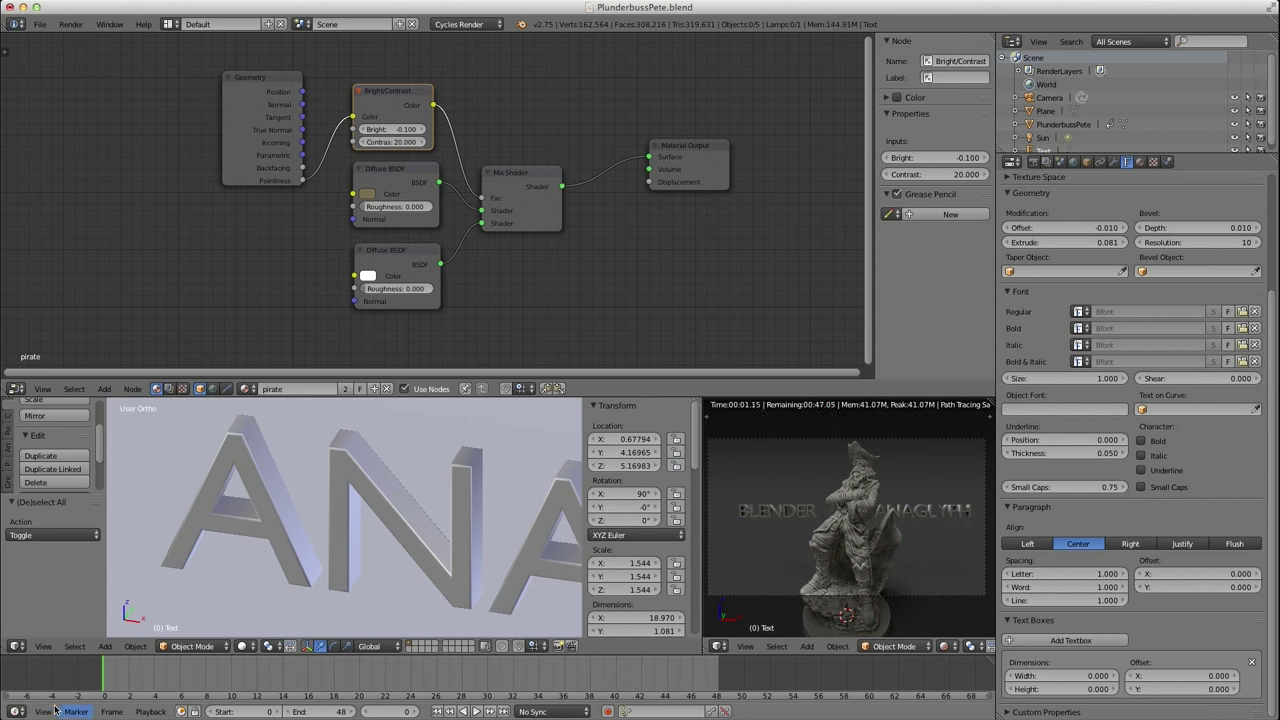
drag(122, 680, 287, 663)
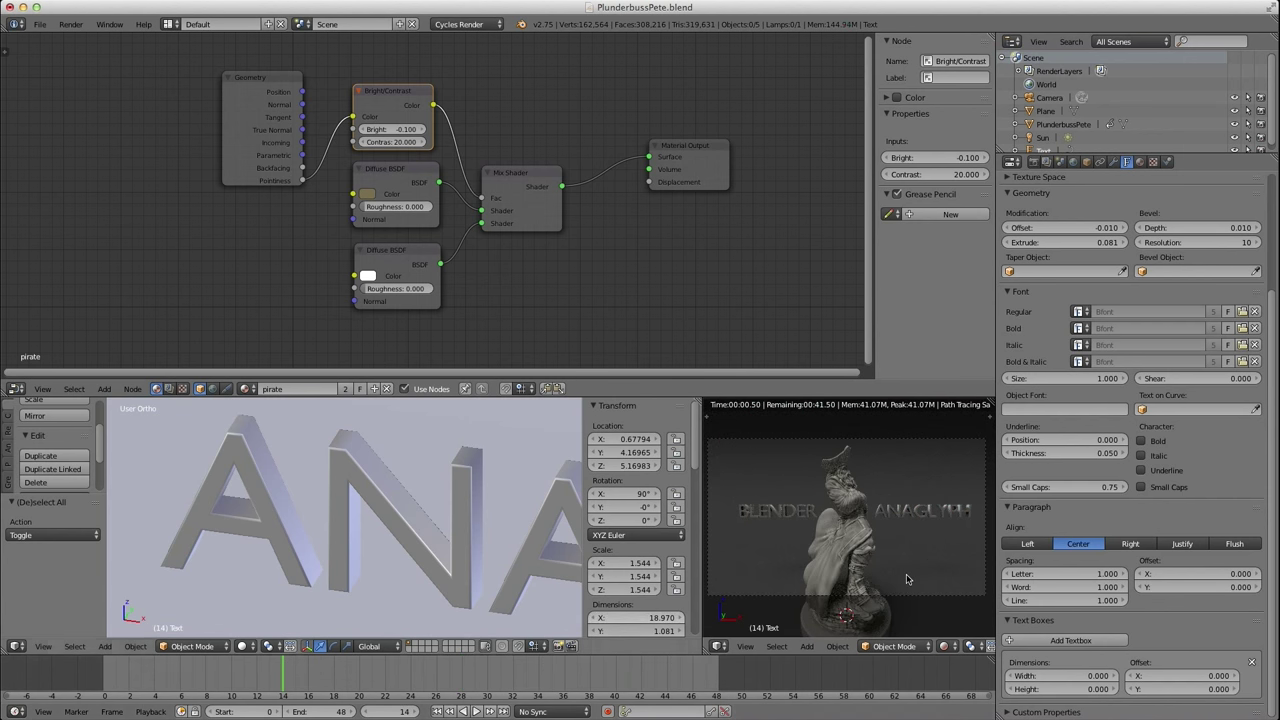
right_click(785, 600)
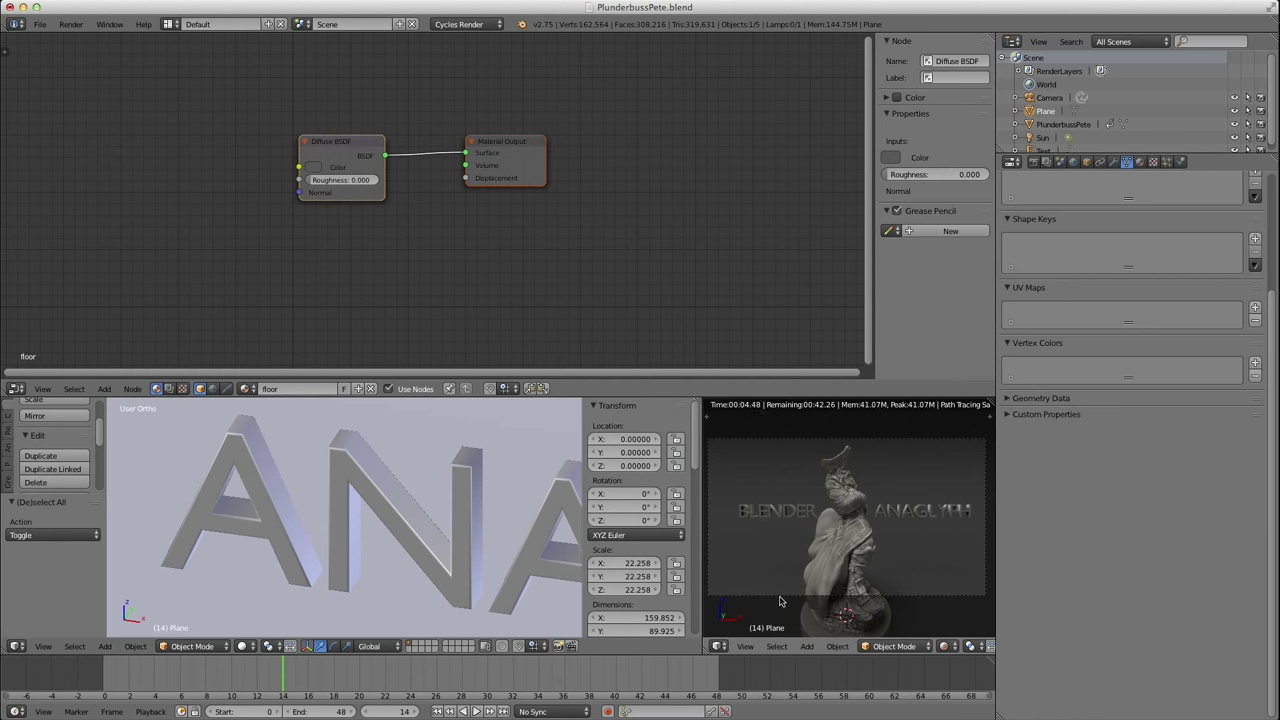
scroll(1045, 133, down, 1)
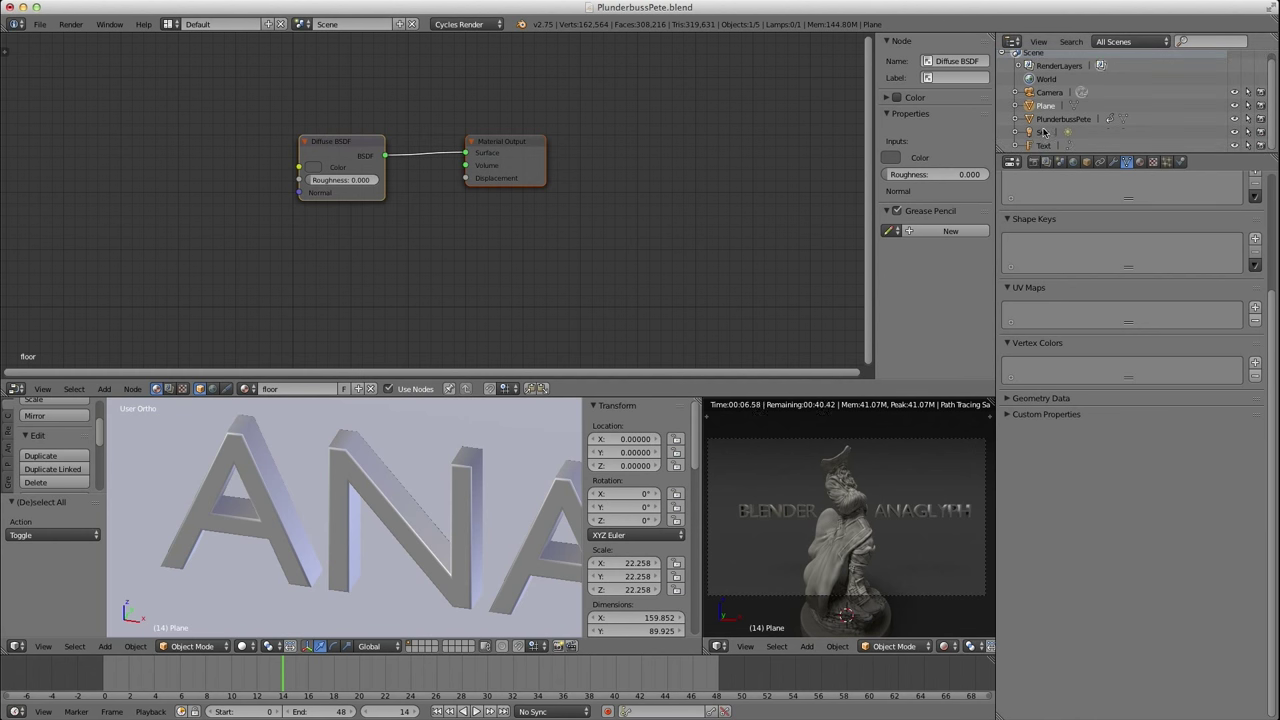
click(1047, 93)
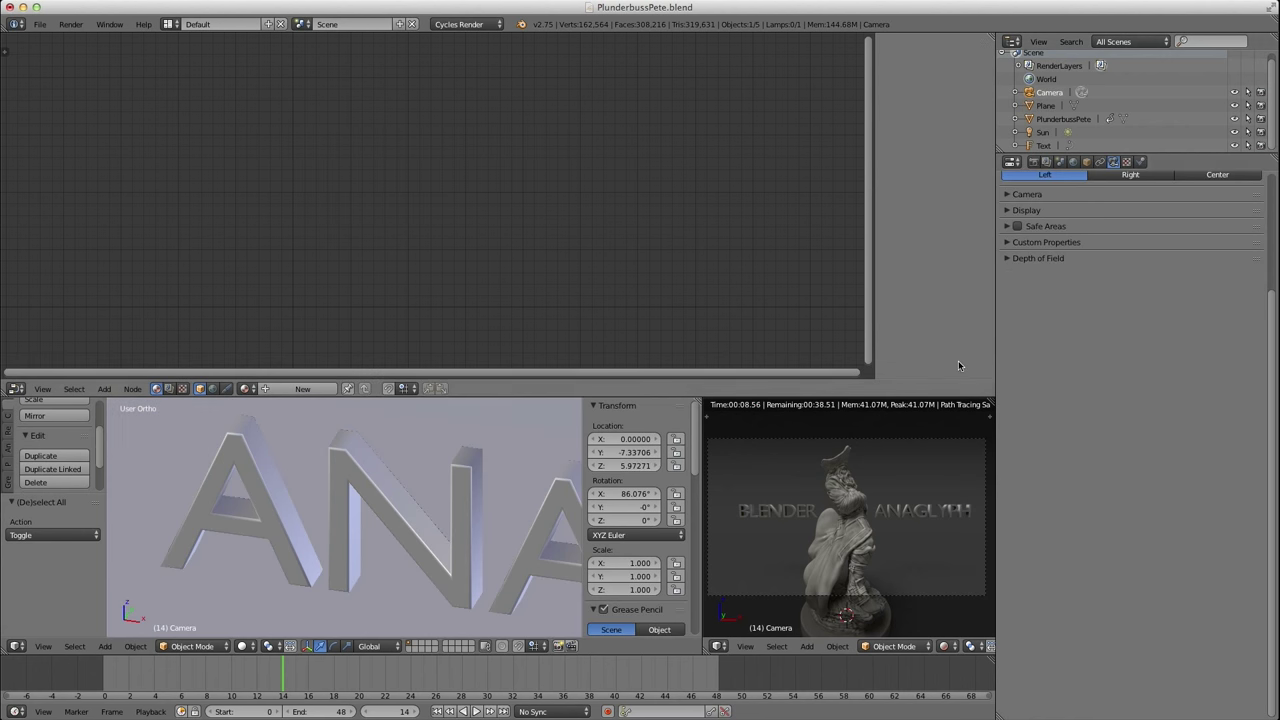
key(g)
key(z)
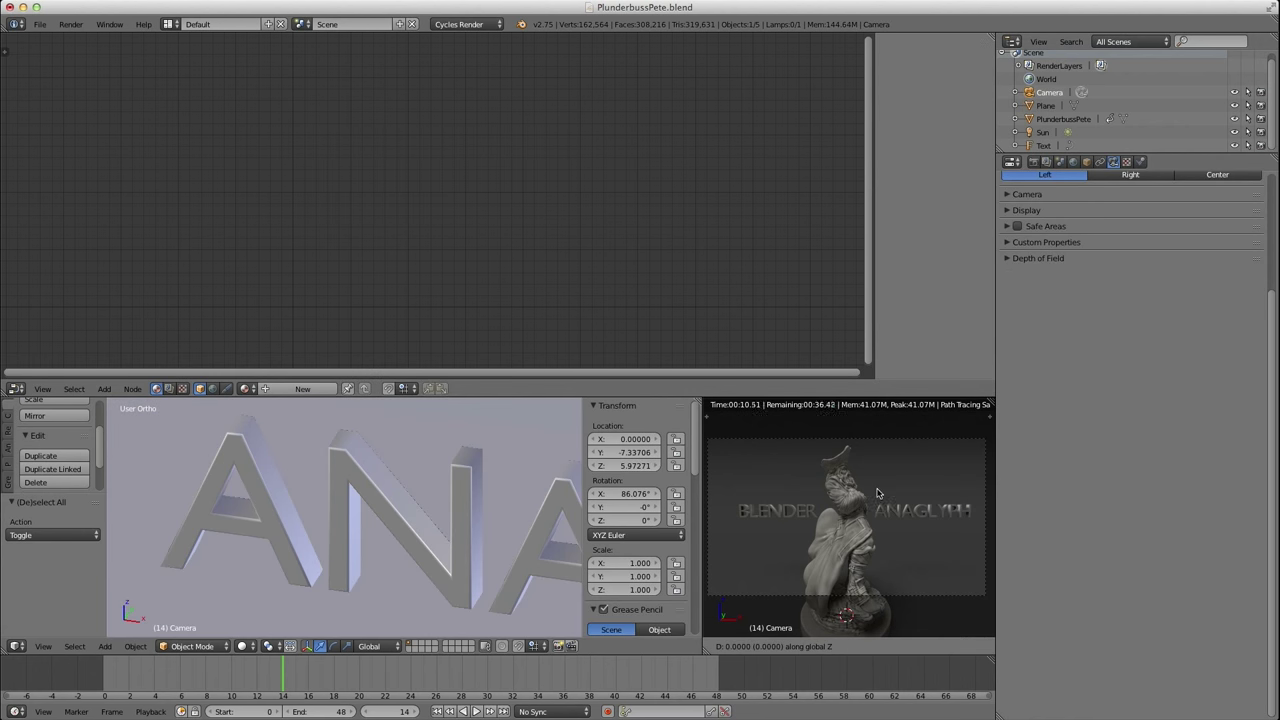
click(878, 500)
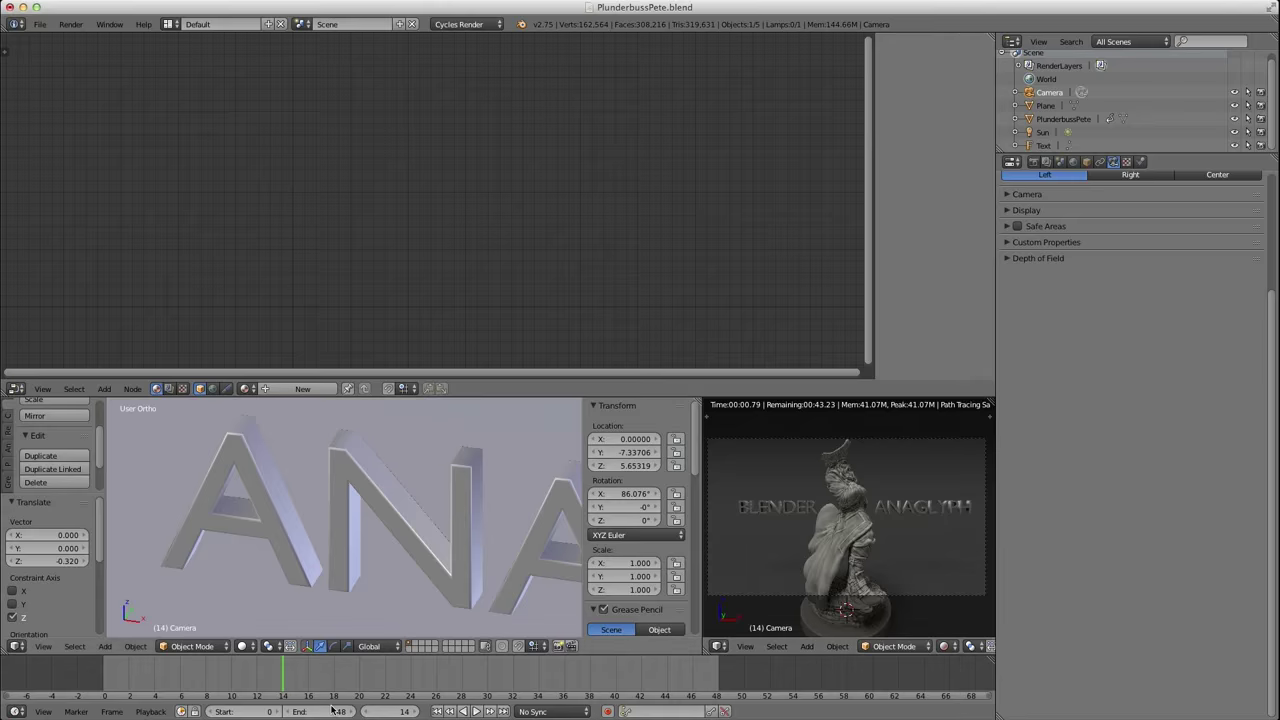
Scrub the animation to frames 34 and 3 to check the statue's stereo depth and framing in the camera view.
drag(333, 680, 538, 677)
scroll(849, 558, up, 5)
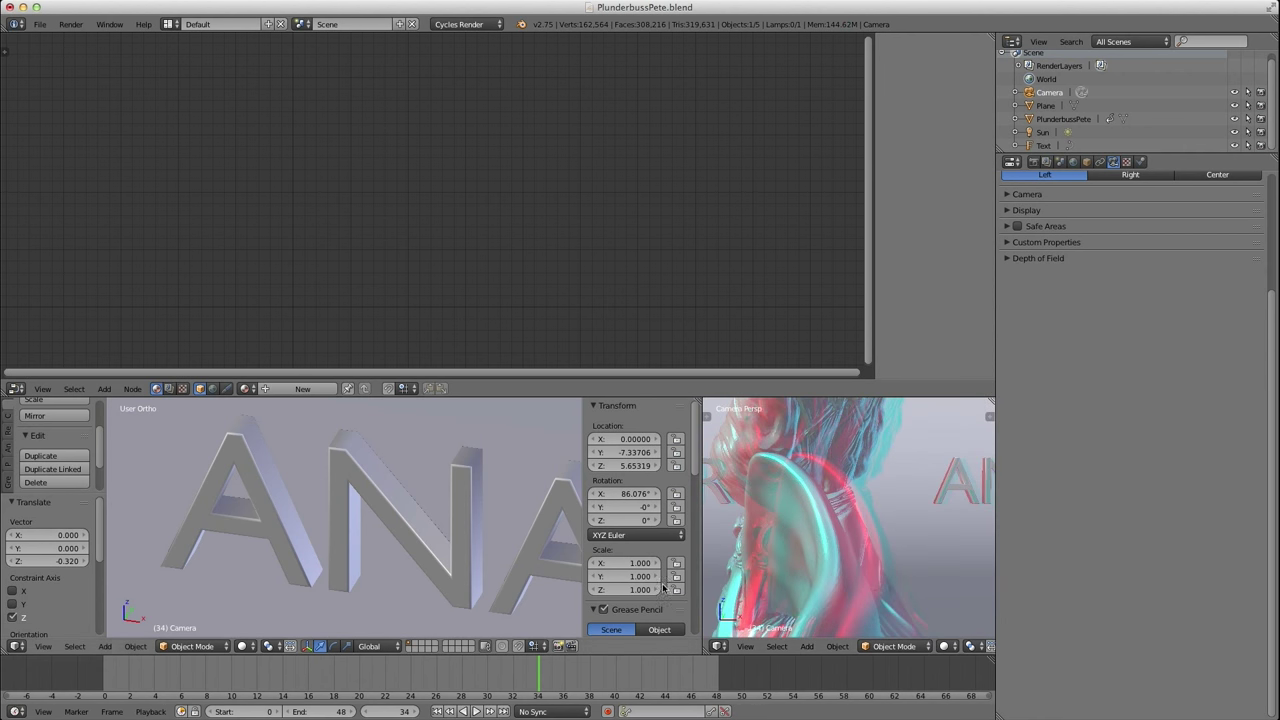
drag(572, 673, 140, 664)
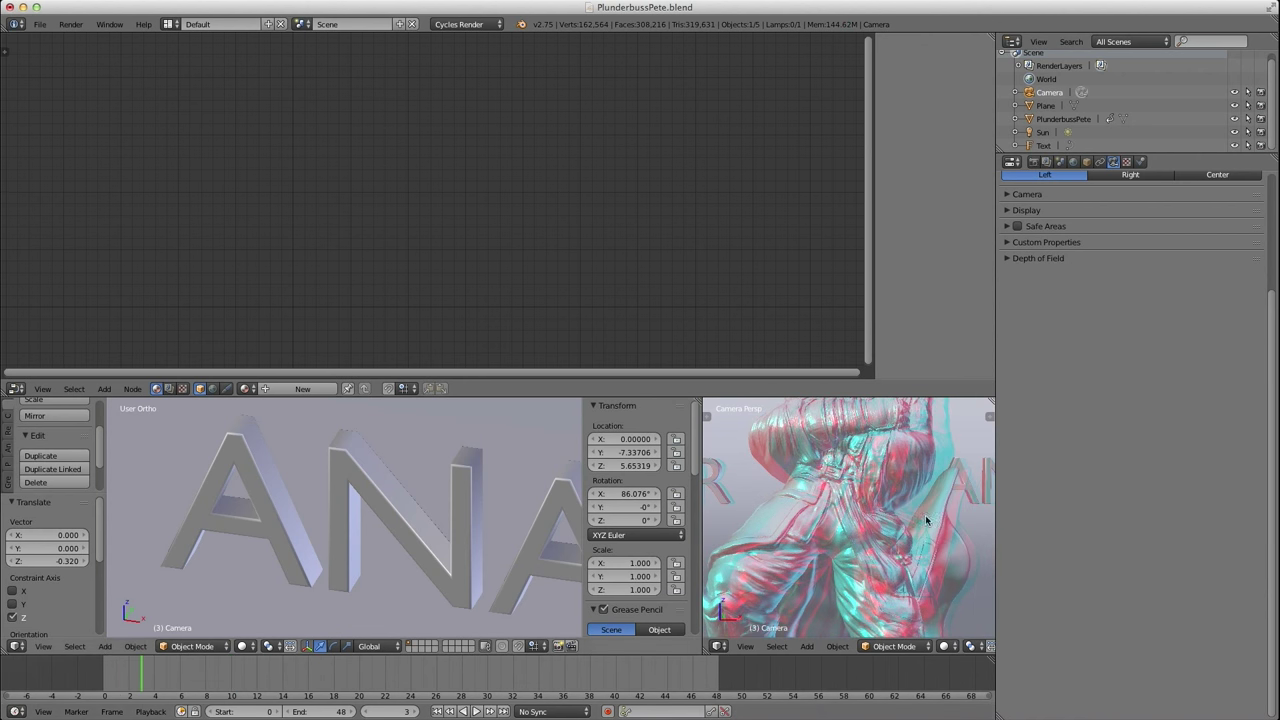
scroll(917, 509, down, 6)
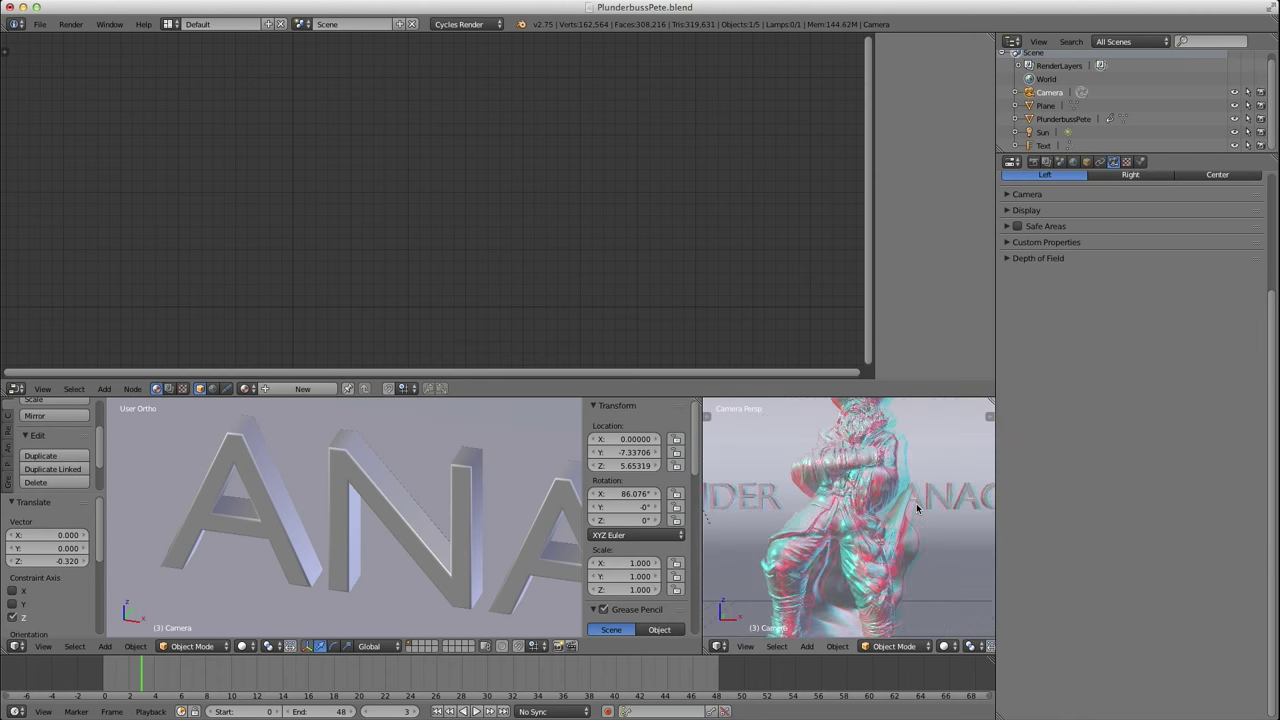
scroll(914, 509, up, 1)
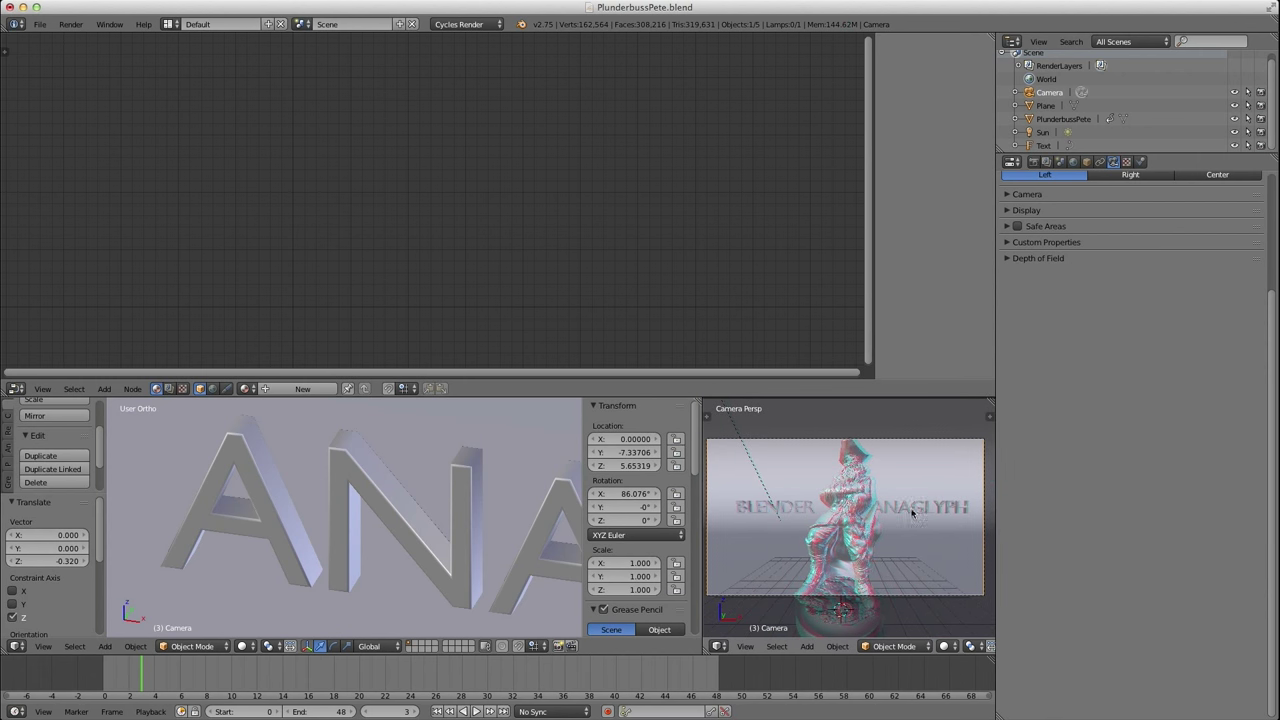
scroll(1057, 345, up, 4)
Set the render output path to //render/pirateAnaglyph_####.png, keeping PNG as the file format.
click(1035, 163)
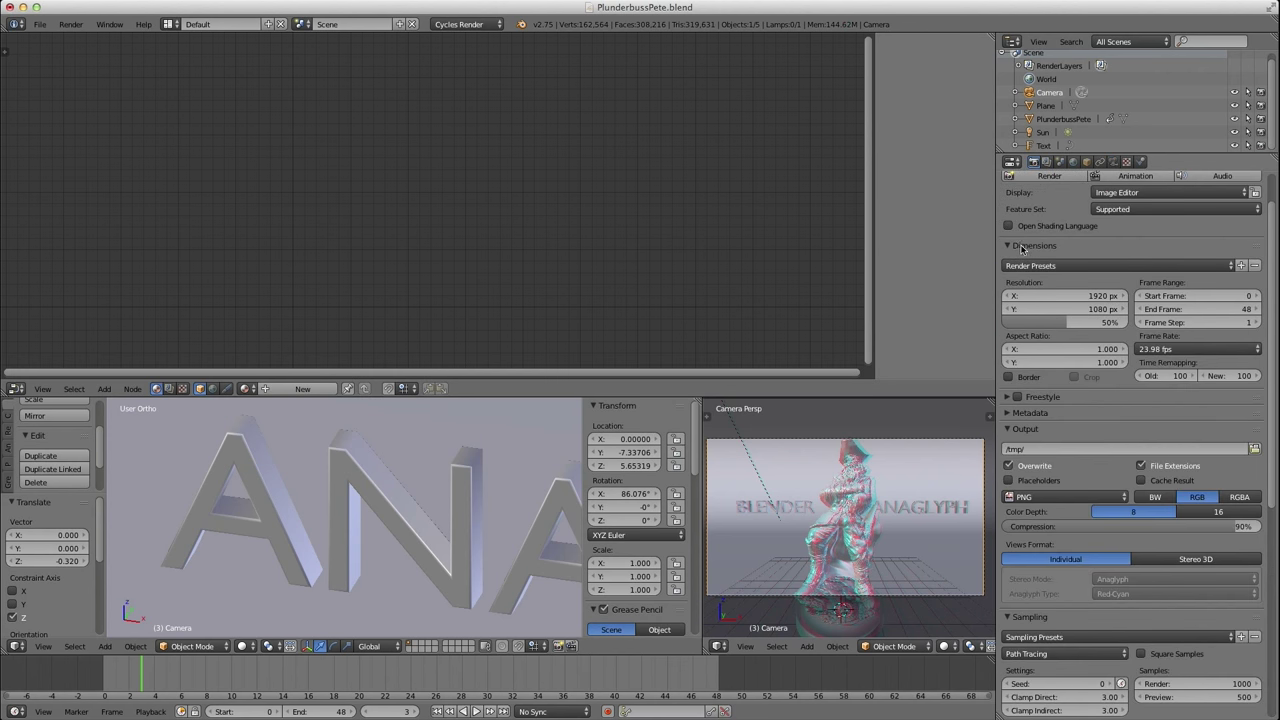
scroll(1030, 290, down, 3)
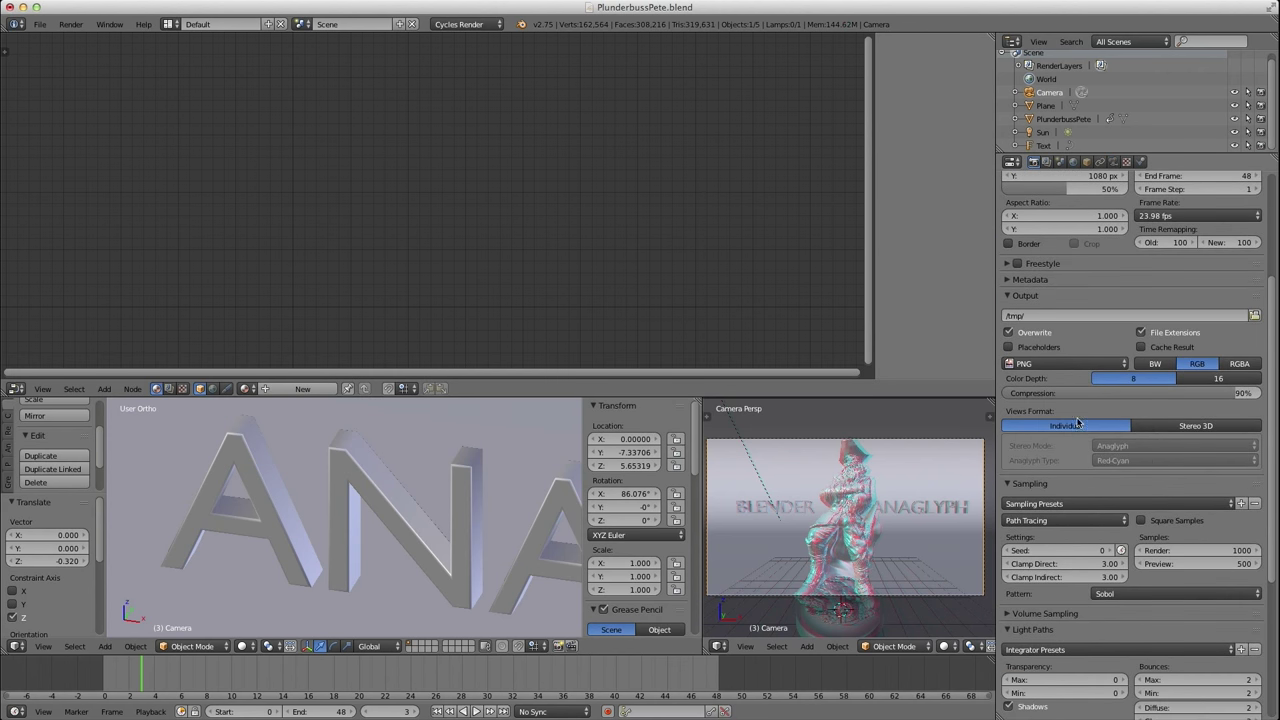
click(1035, 316)
text(/render/pirate)
text(Anaglyph_####.png)
key(Return)
click(1029, 366)
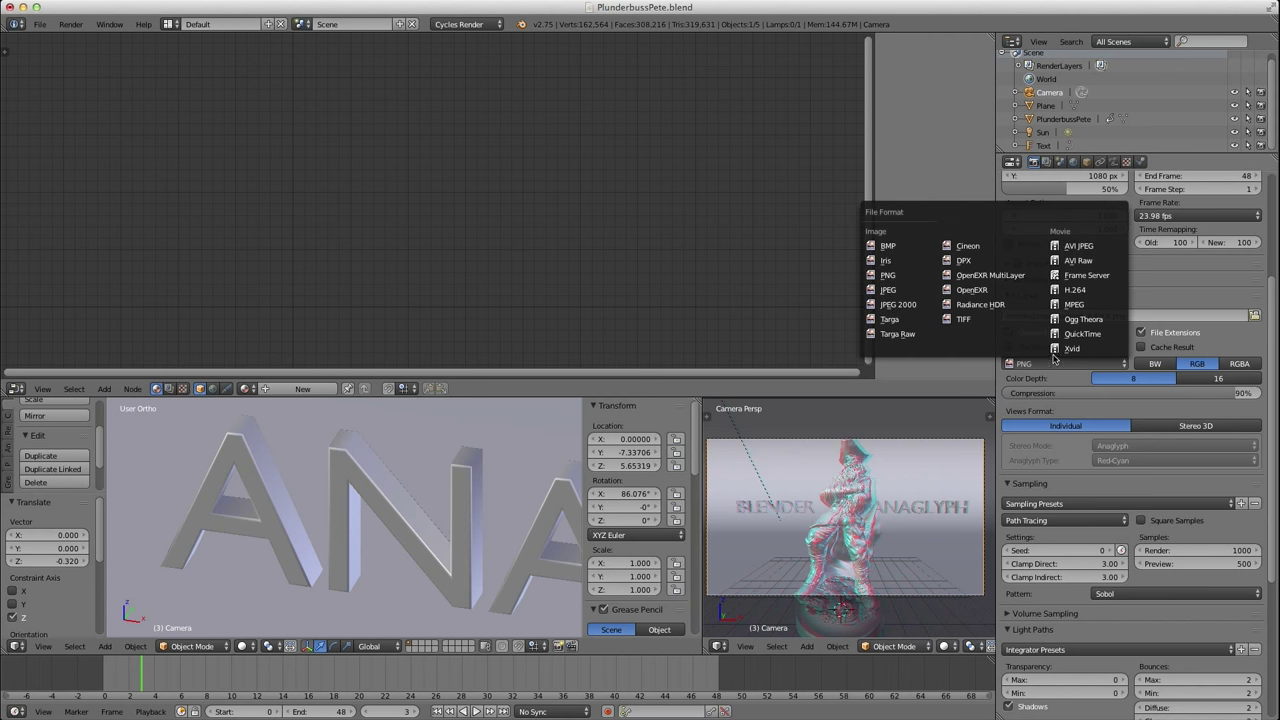
click(1050, 366)
click(1050, 383)
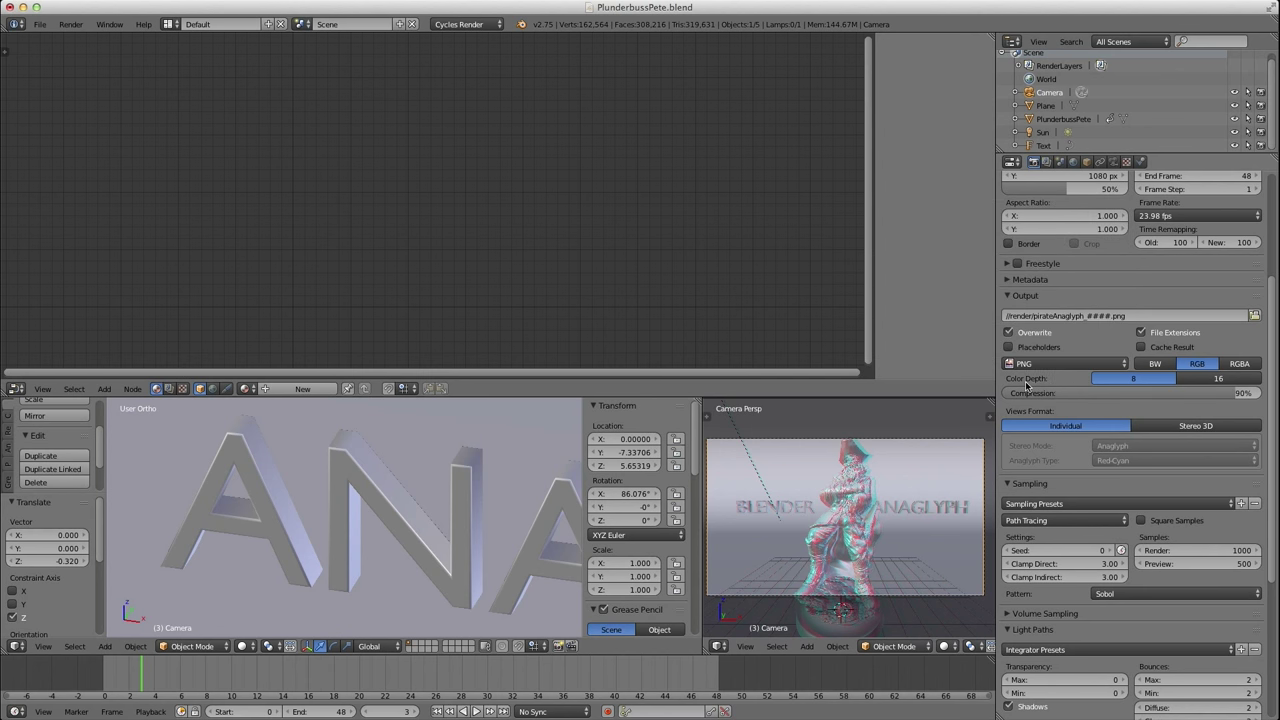
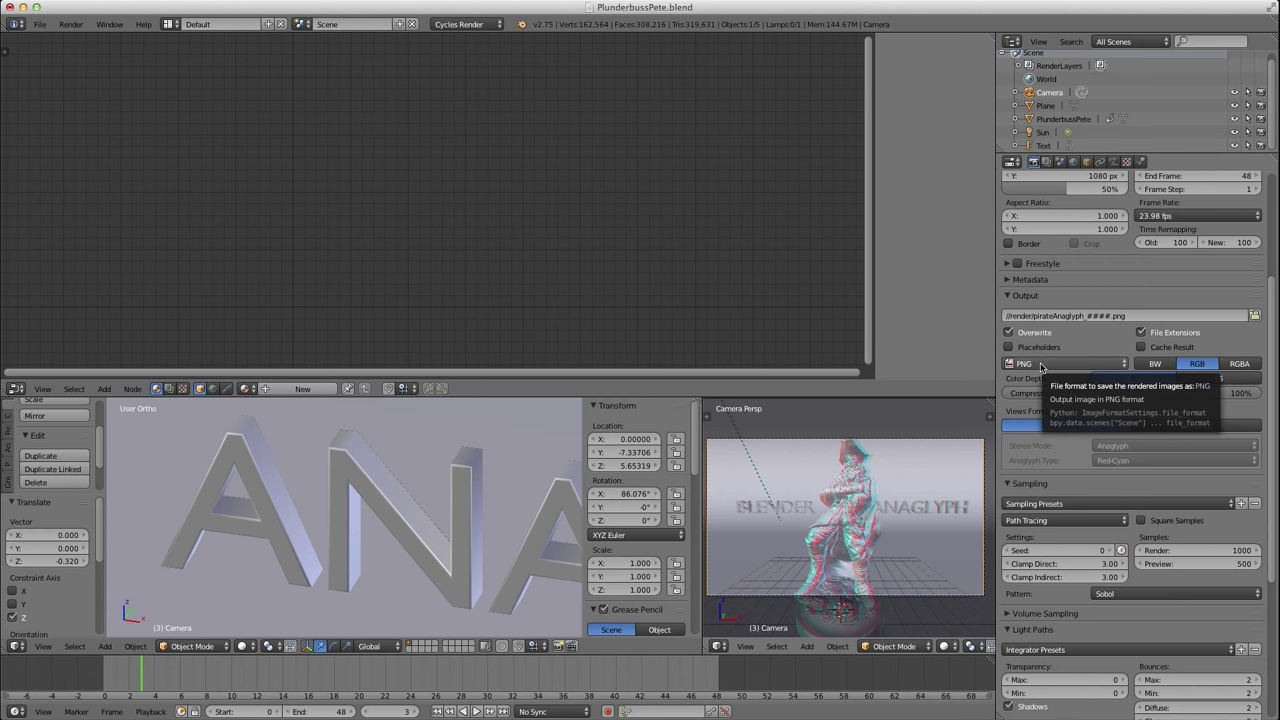
Set both the render samples and the preview samples to 150.
scroll(1030, 487, down, 2)
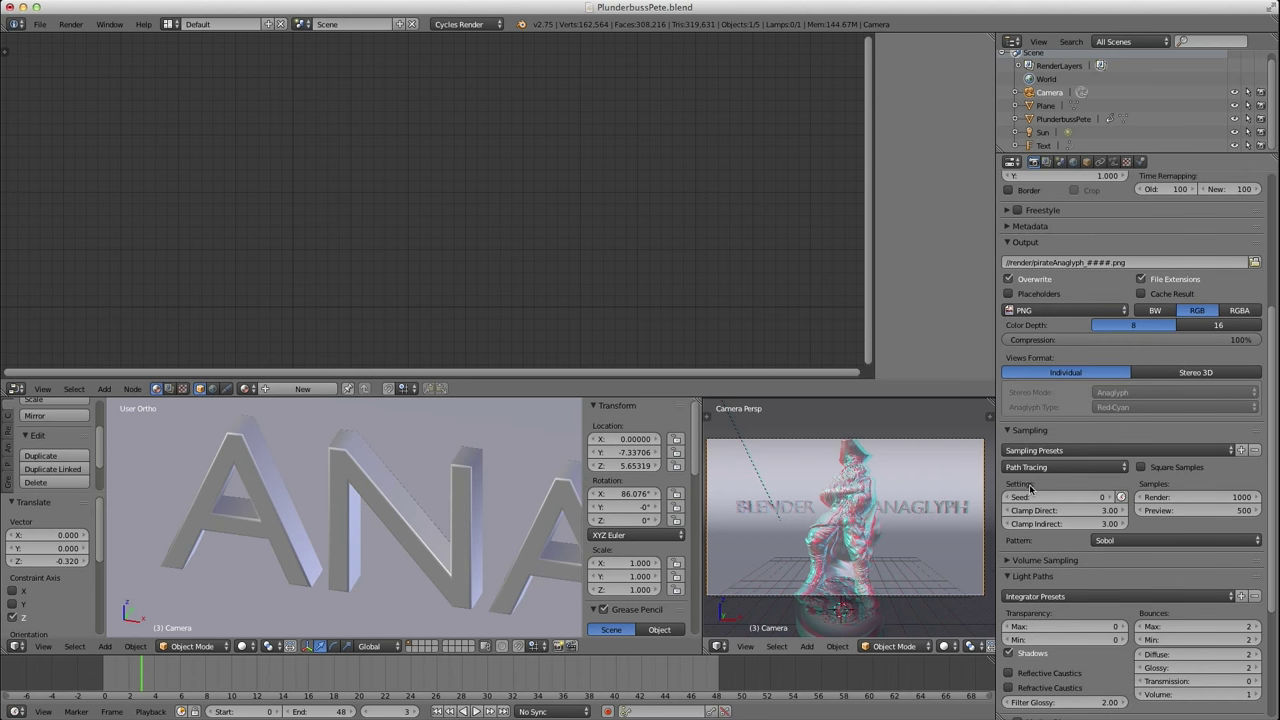
scroll(1032, 489, down, 2)
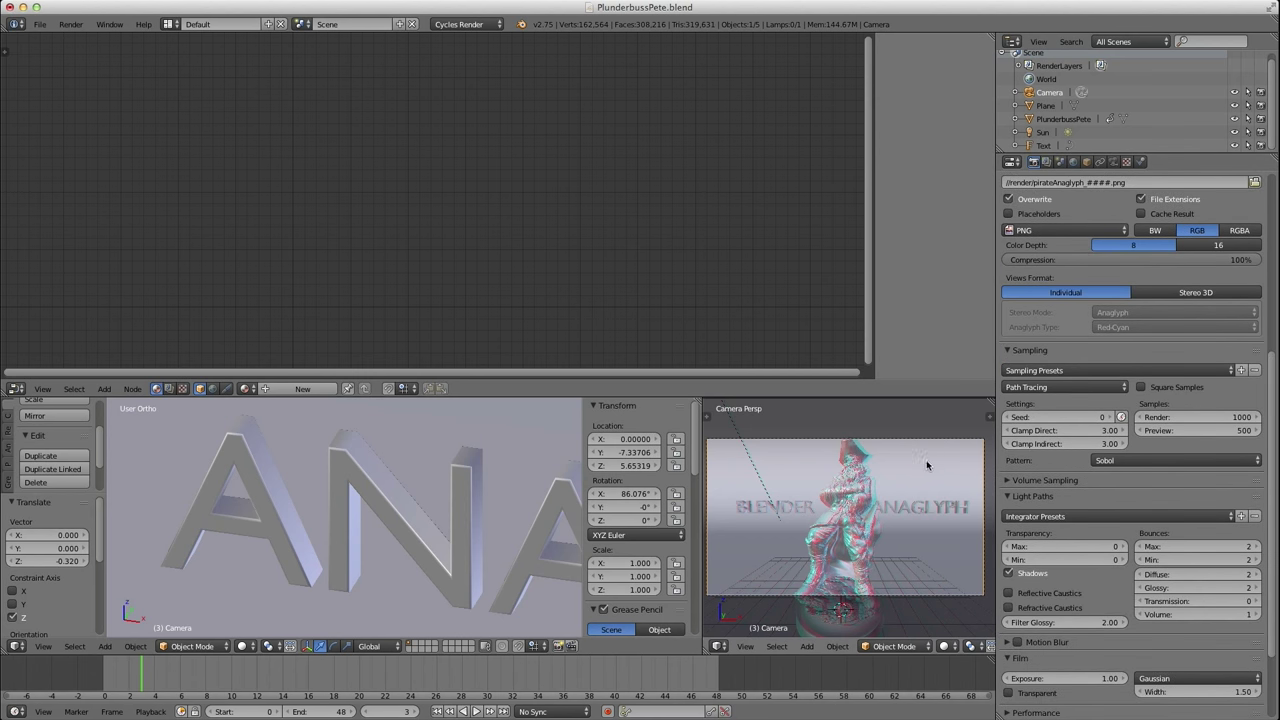
click(1206, 418)
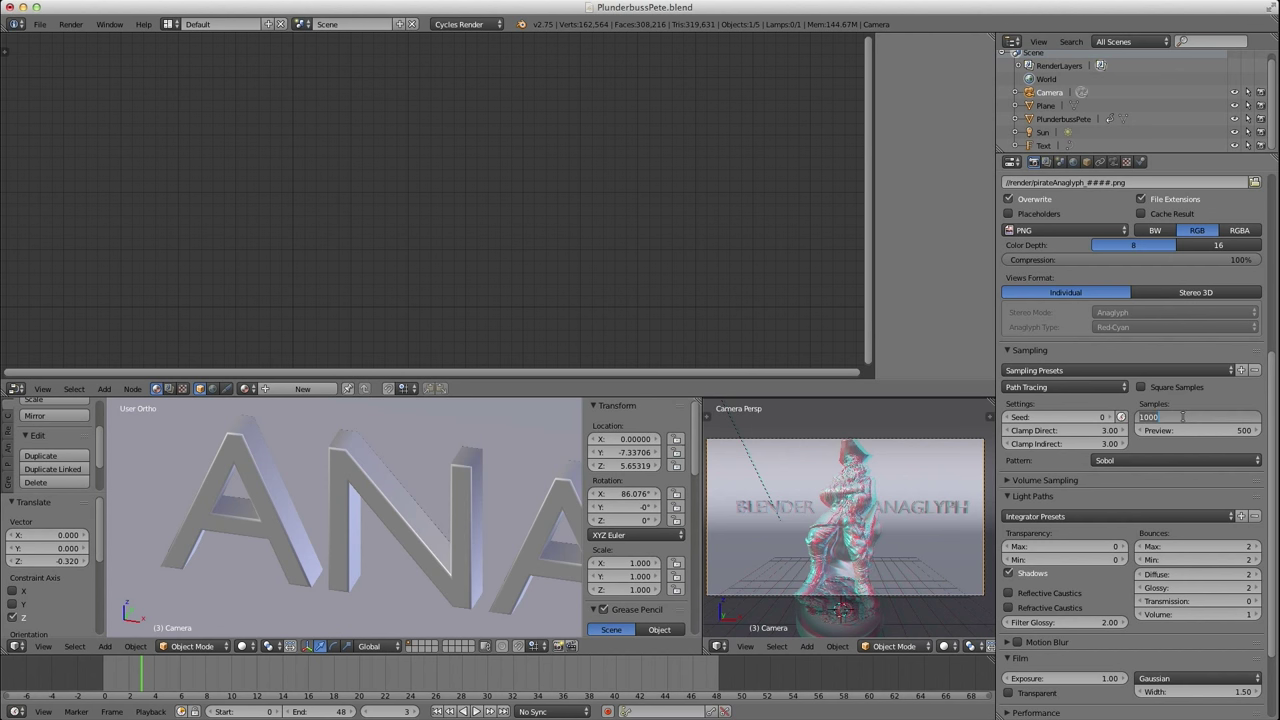
text(150)
key(Return)
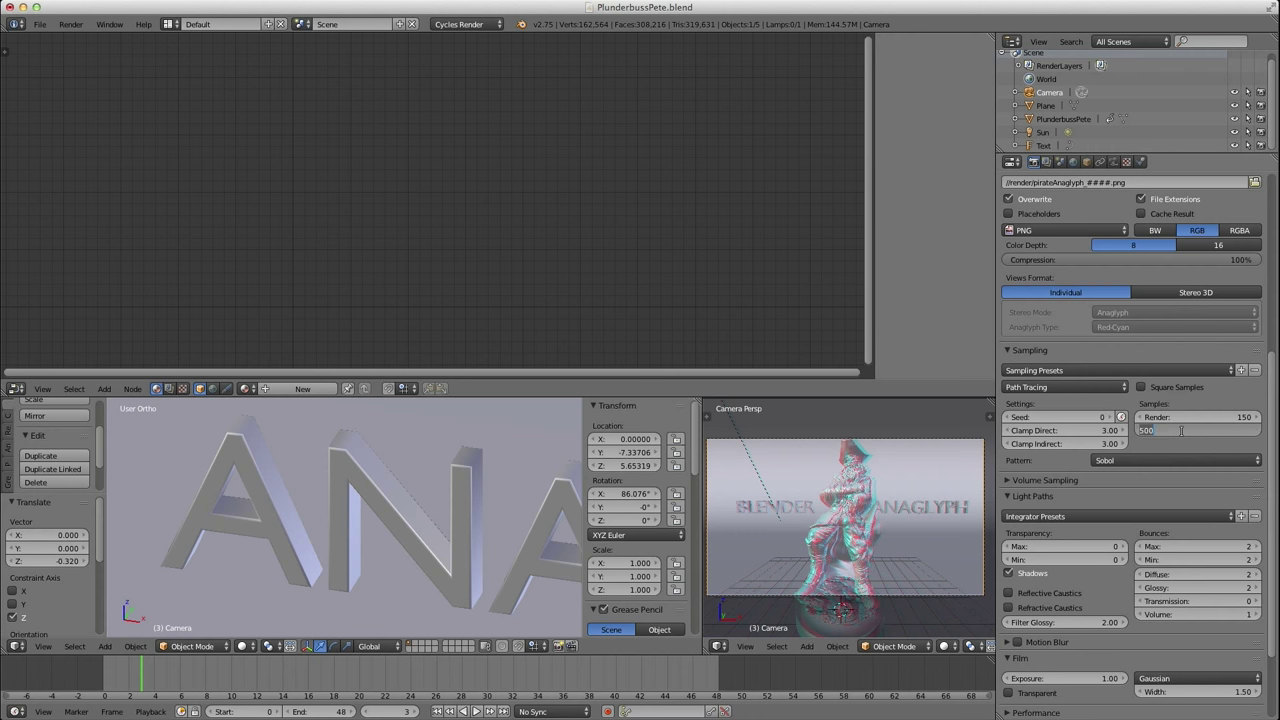
click(1183, 431)
text(150)
key(Return)
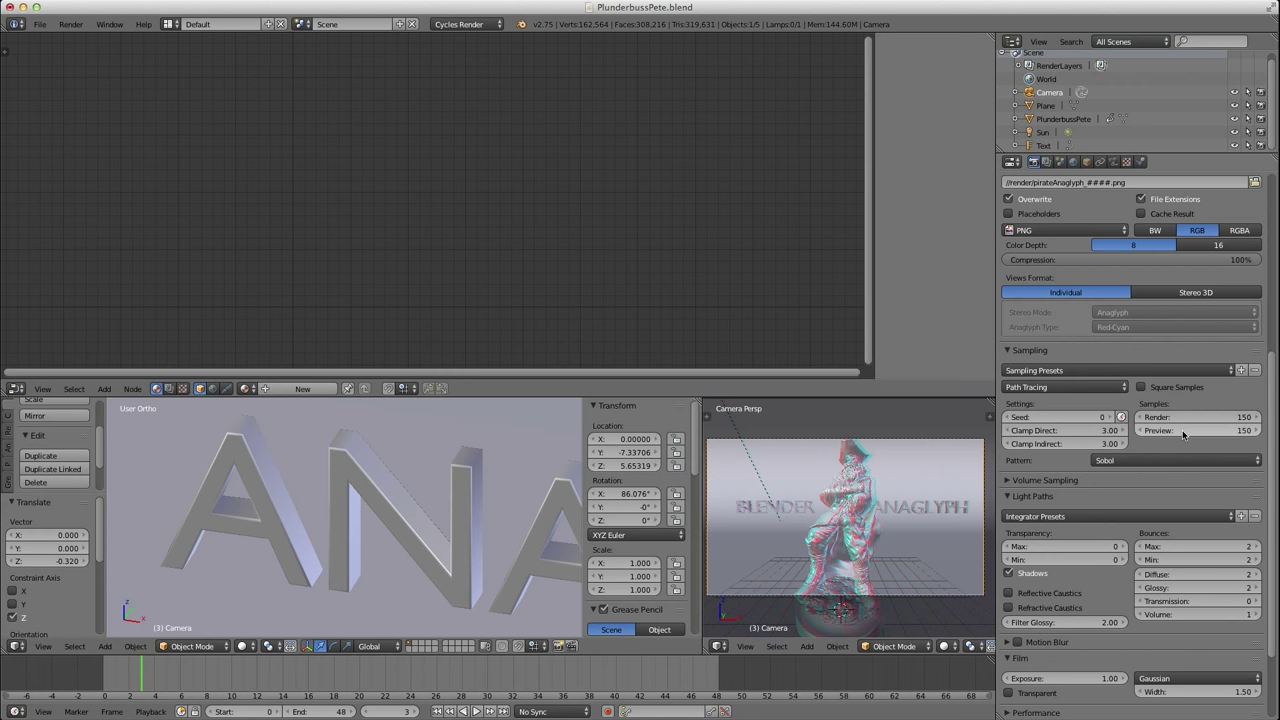
Render the current frame and show the result in a maximized image editor as the single left view instead of stereo.
key(F12)
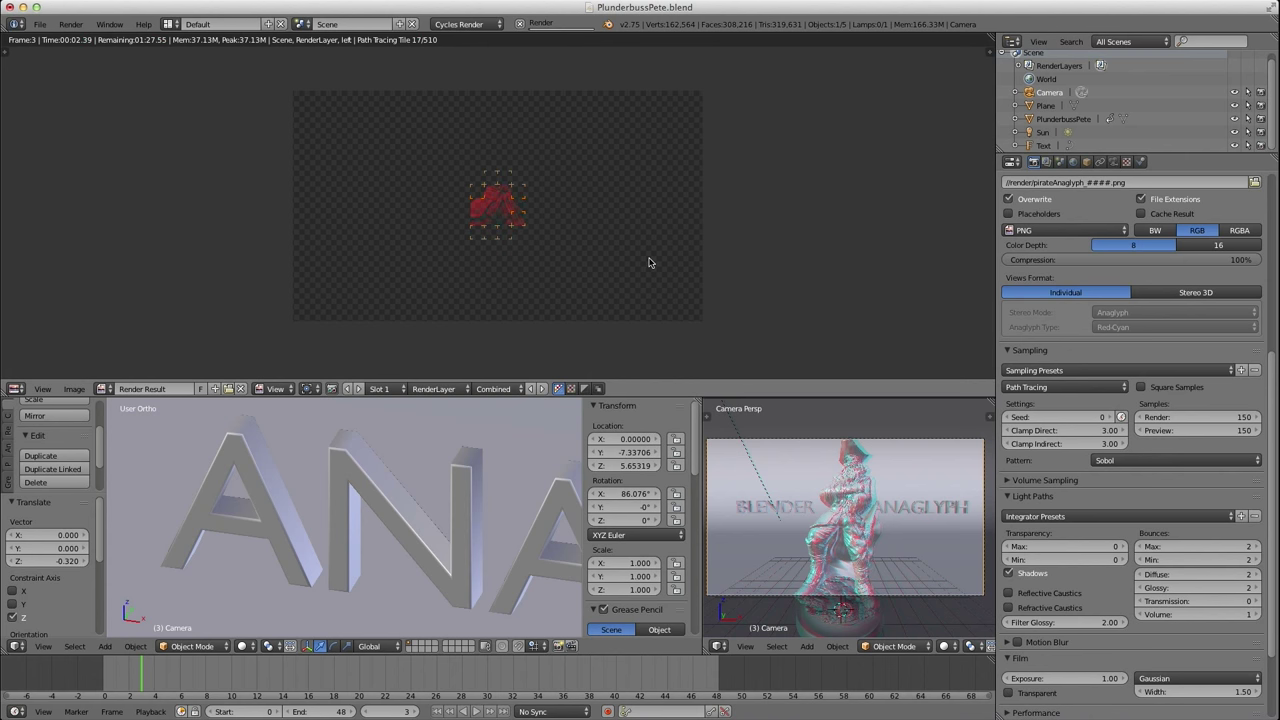
key(ctrl+Up)
scroll(649, 263, up, 2)
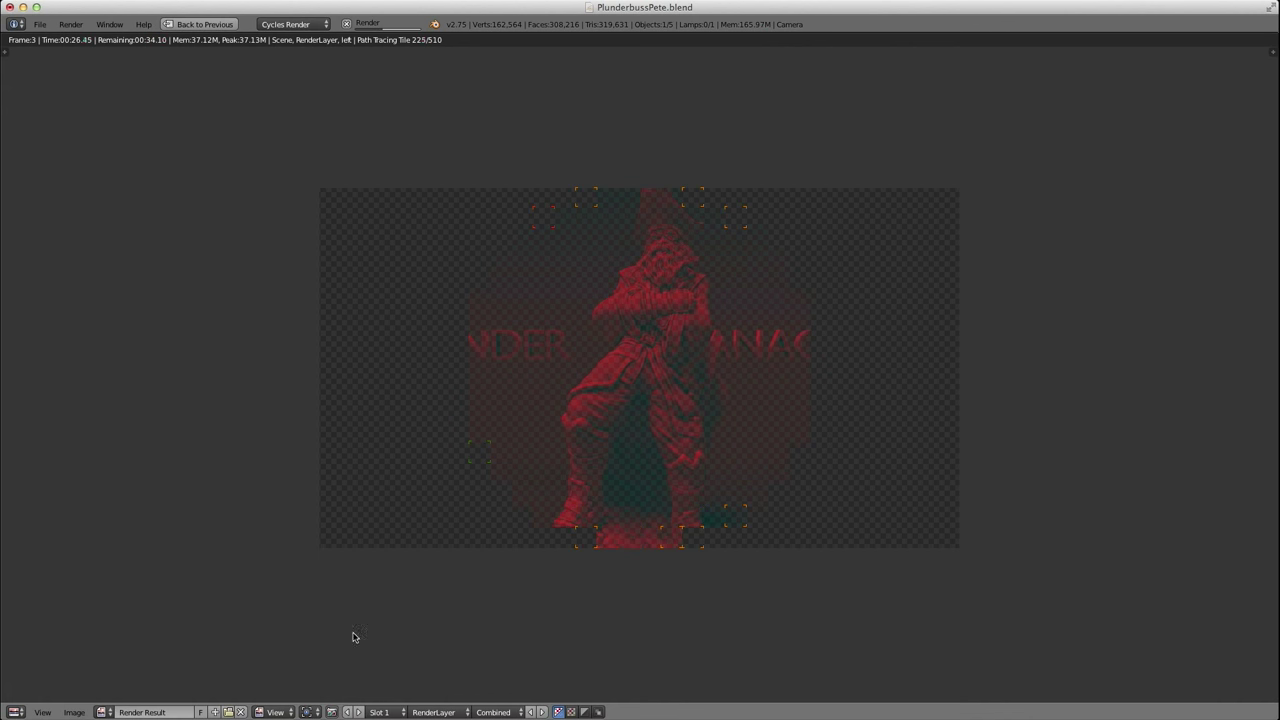
click(357, 712)
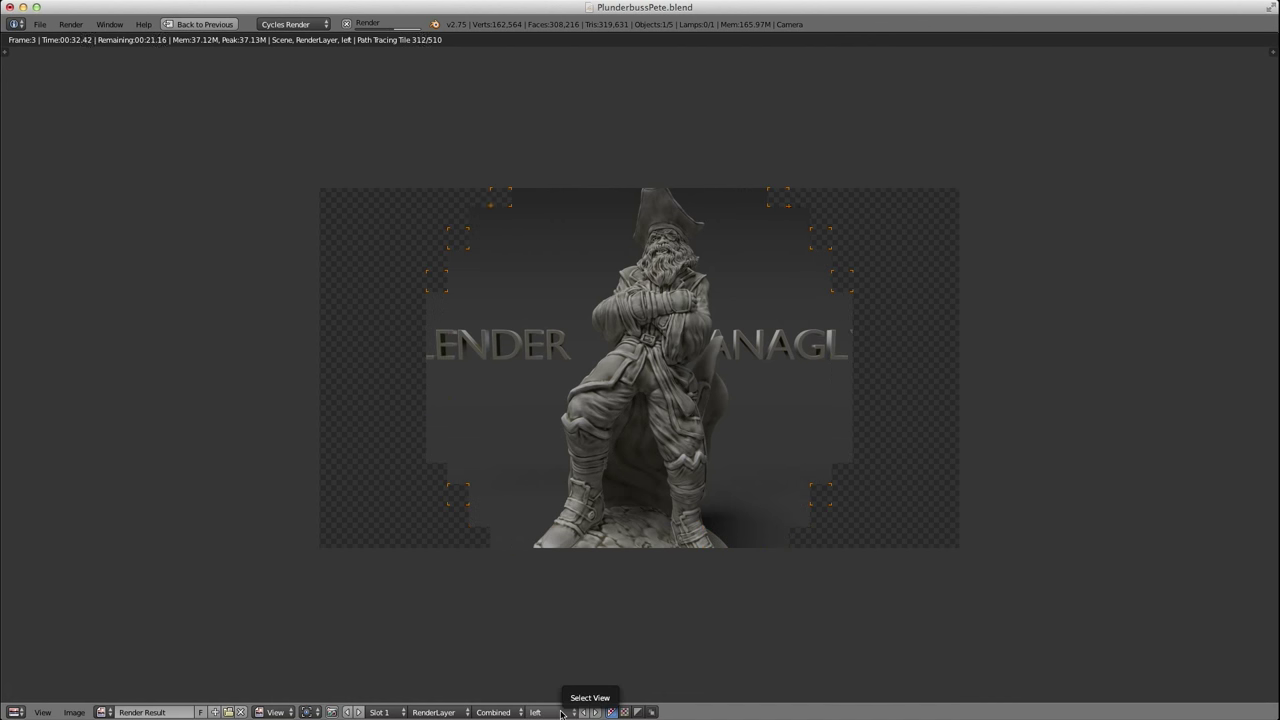
Alternate the displayed render result between the right and left views while the left-eye image renders, finishing on the left view.
click(561, 713)
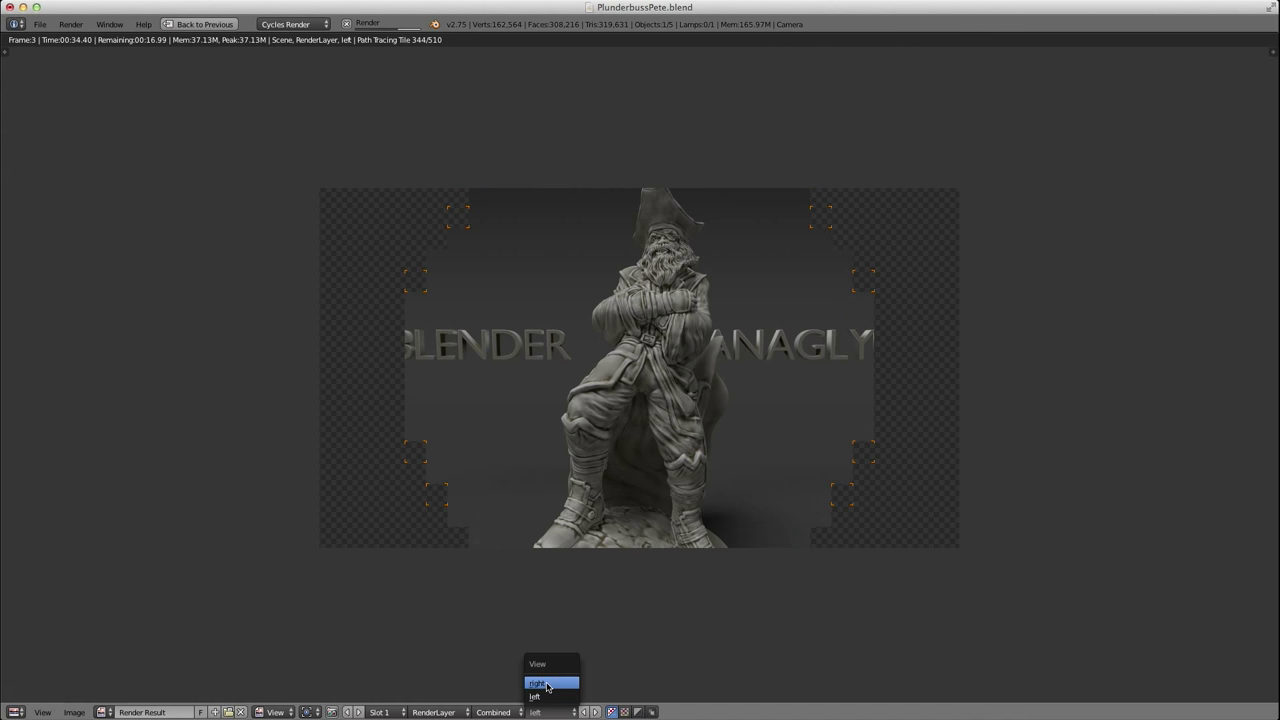
click(548, 684)
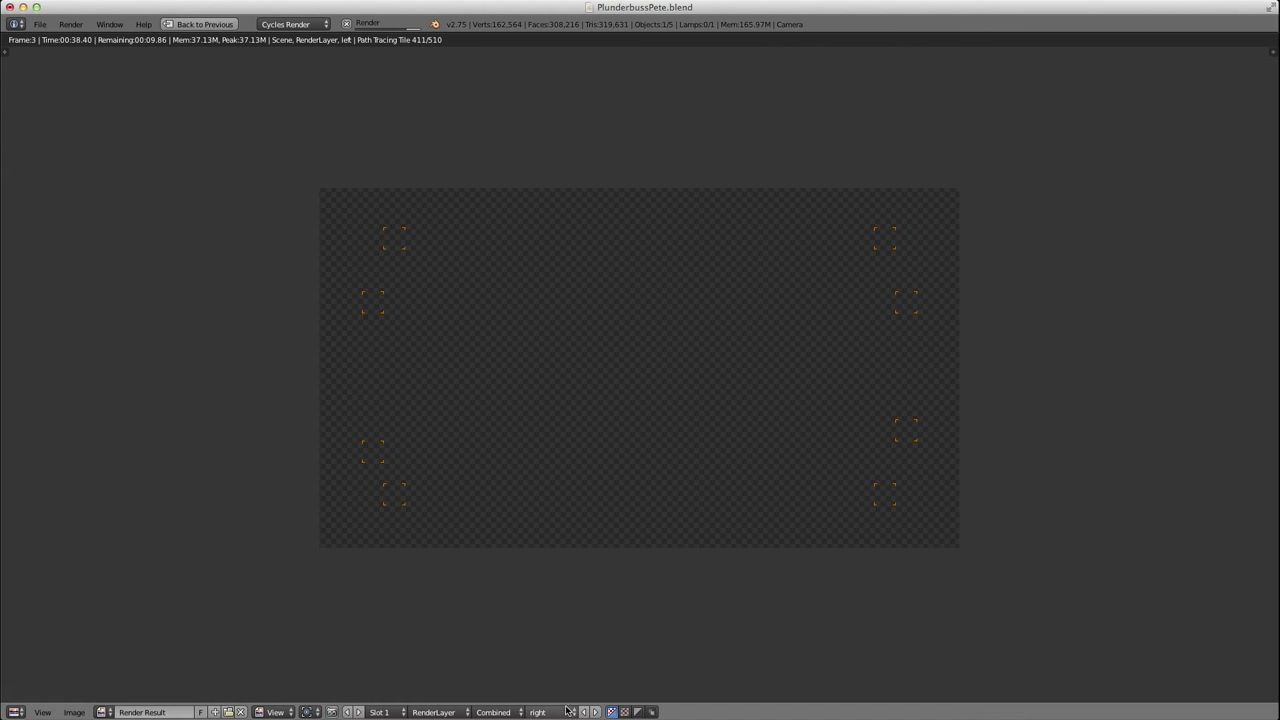
click(560, 712)
click(548, 698)
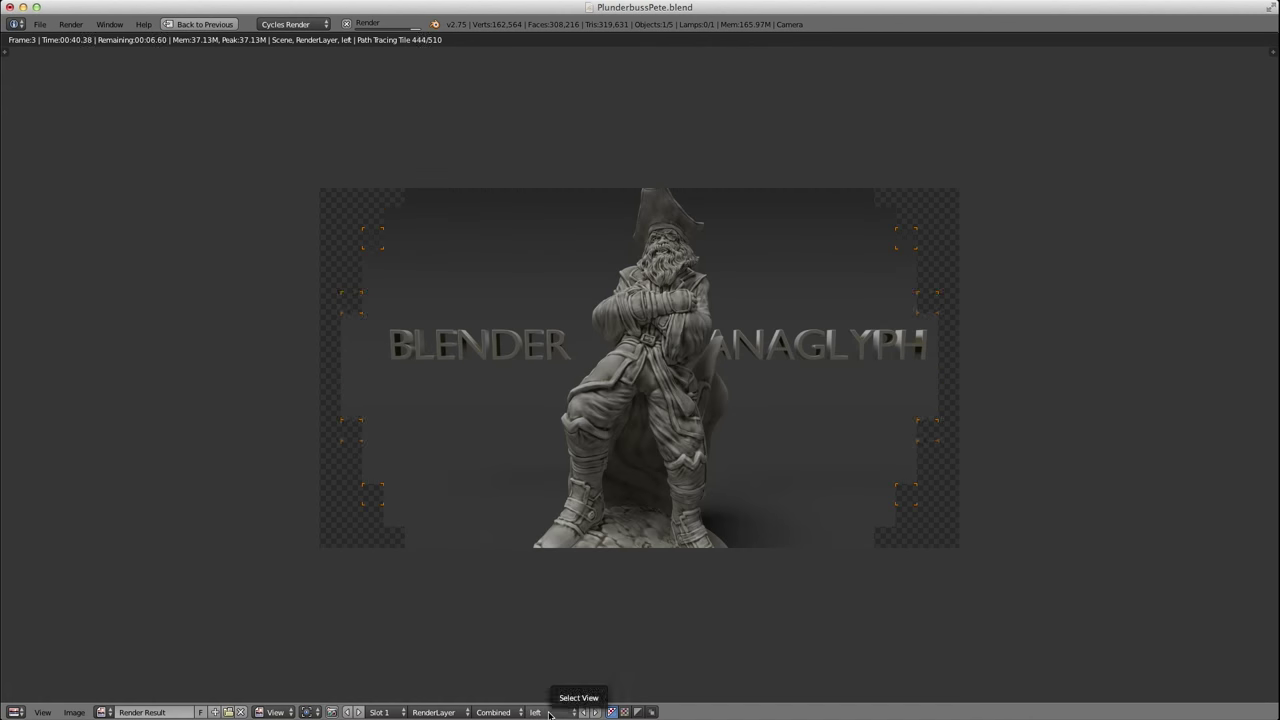
click(549, 712)
click(545, 684)
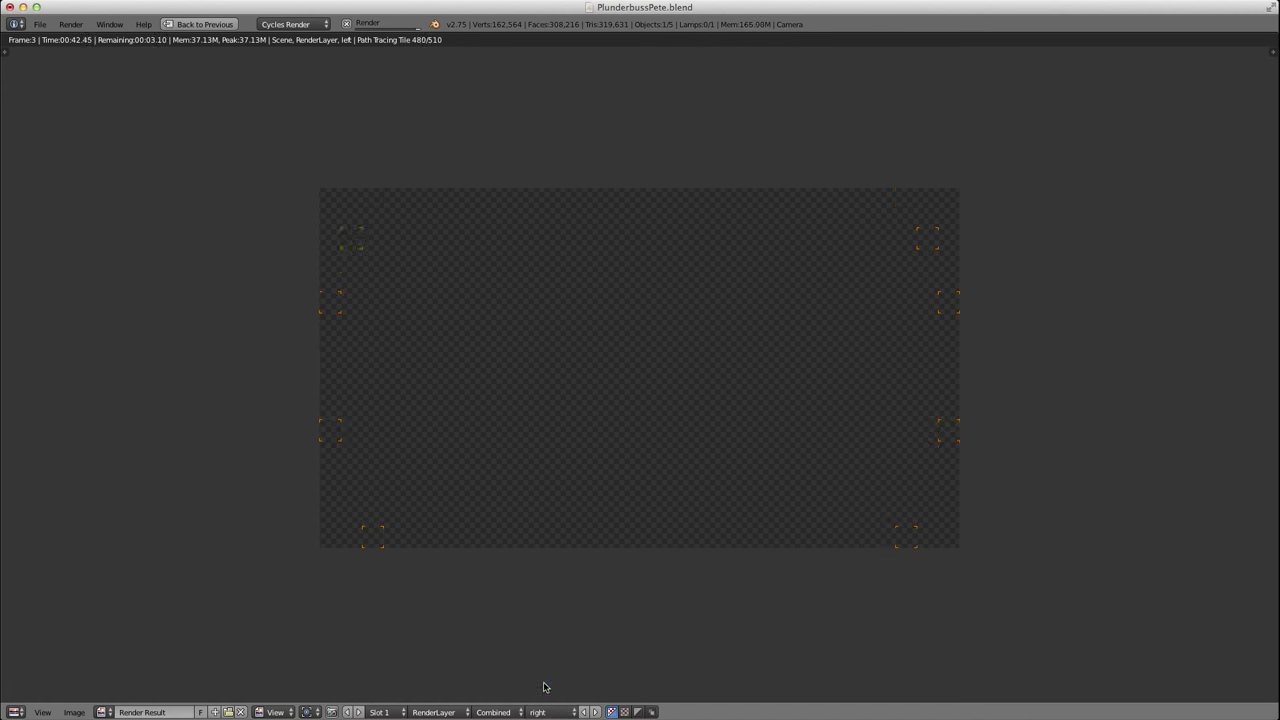
click(550, 712)
click(550, 697)
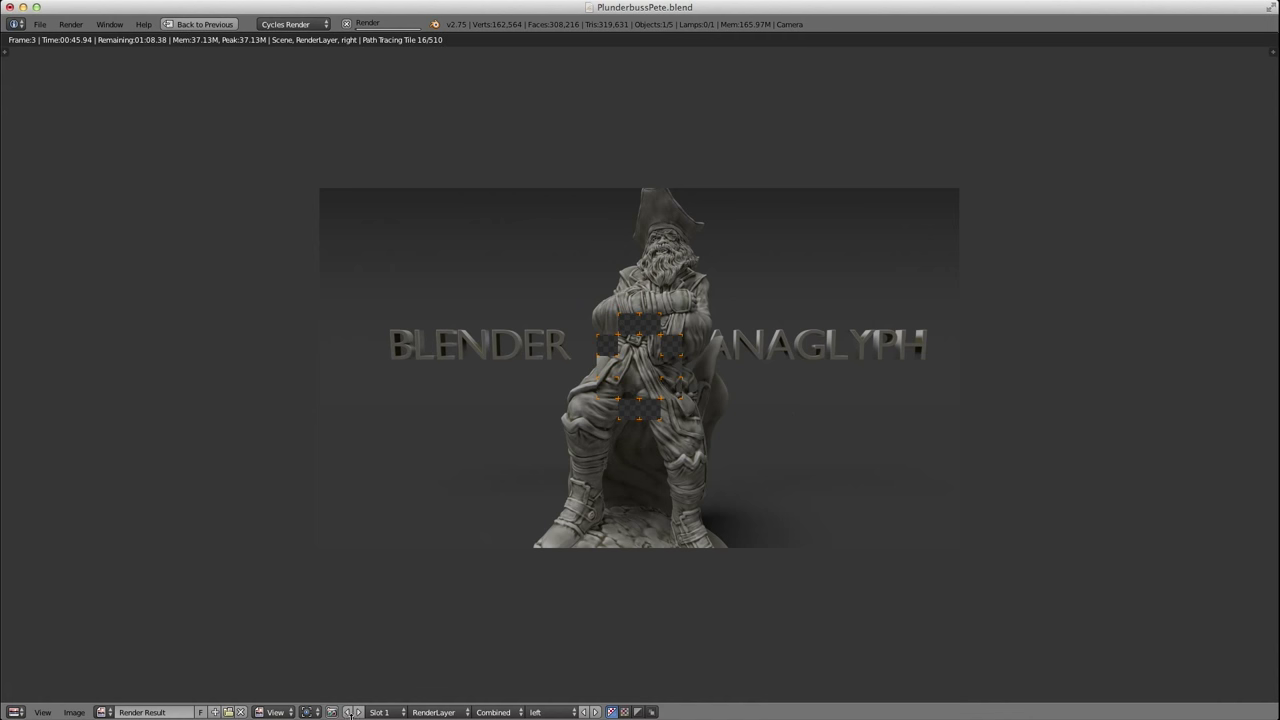
Preview the in-progress render in stereo, return to single-view display, and compare the right view with the left.
click(332, 712)
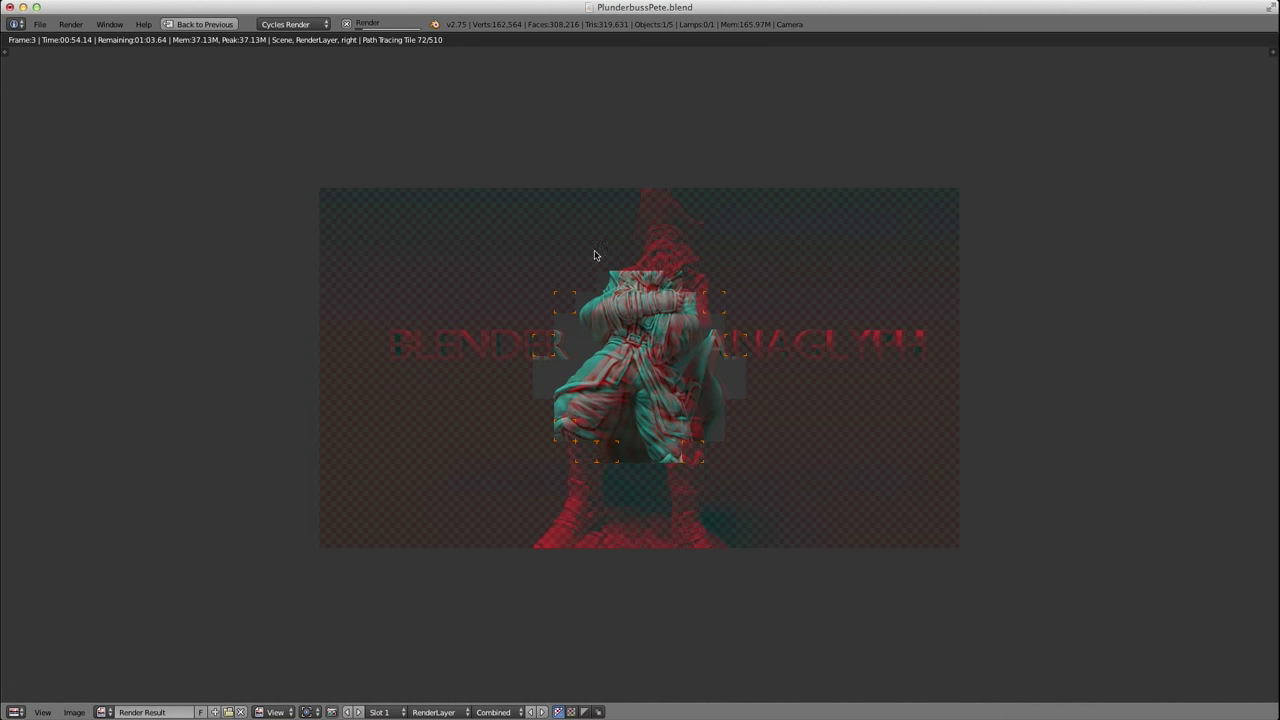
click(329, 713)
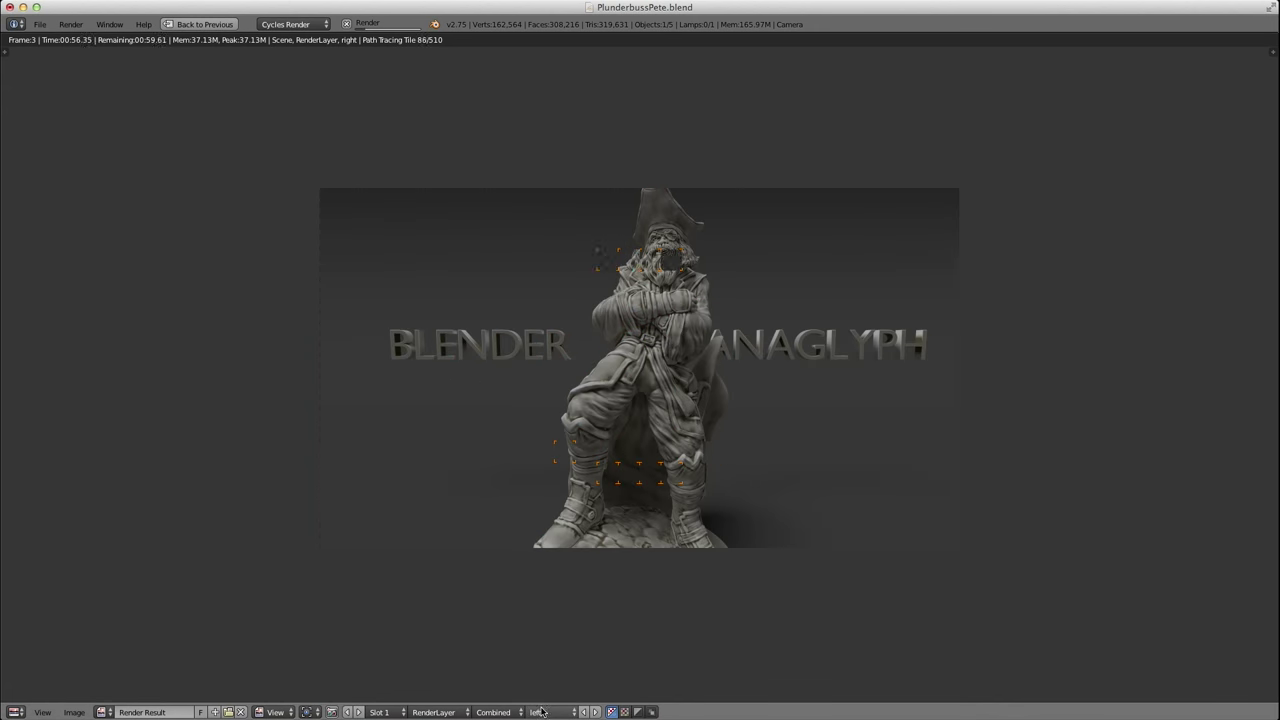
click(547, 712)
click(537, 683)
click(549, 711)
click(535, 696)
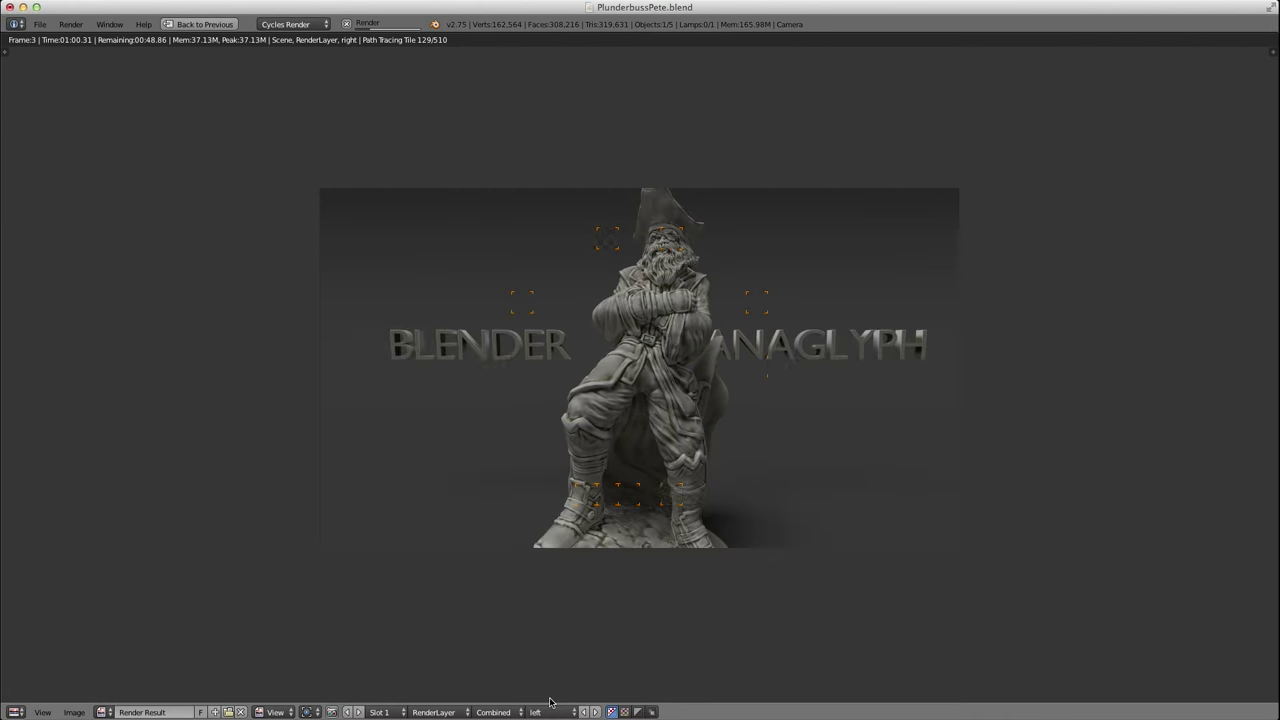
Compare the left and right views repeatedly as the right-eye image renders, finishing on the right view.
click(559, 712)
click(551, 683)
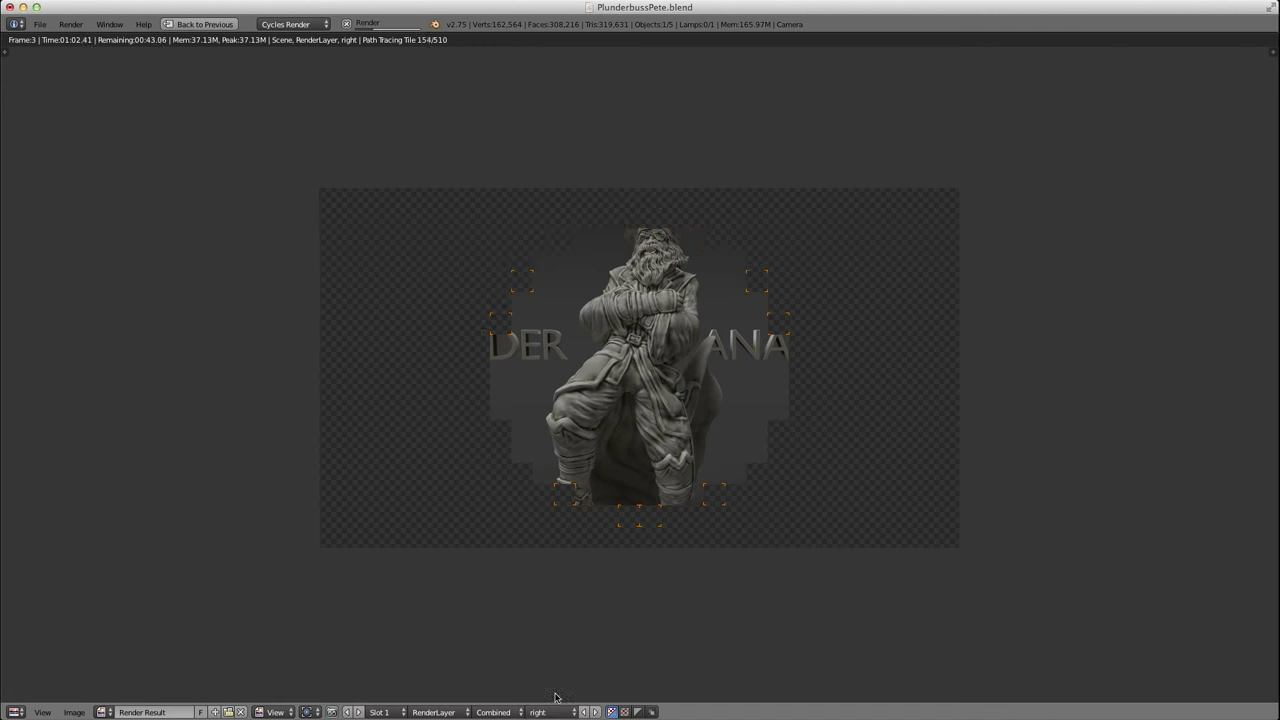
click(550, 711)
click(551, 697)
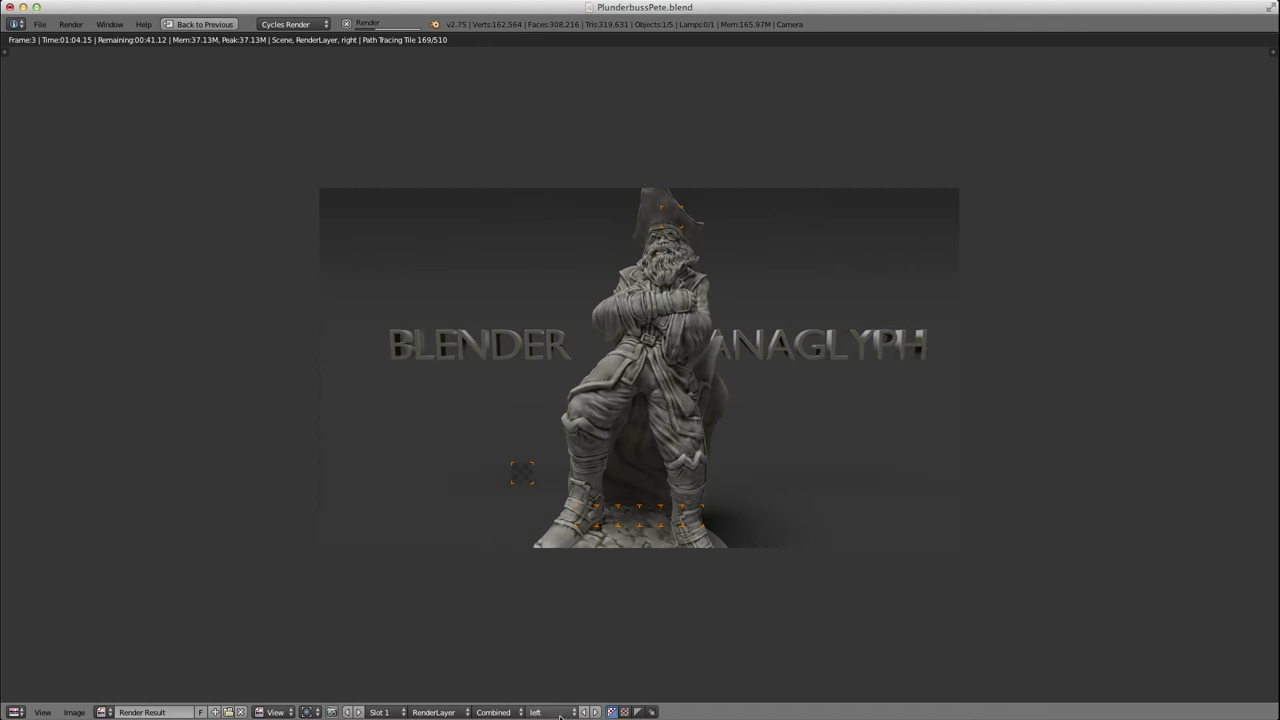
click(550, 711)
click(548, 683)
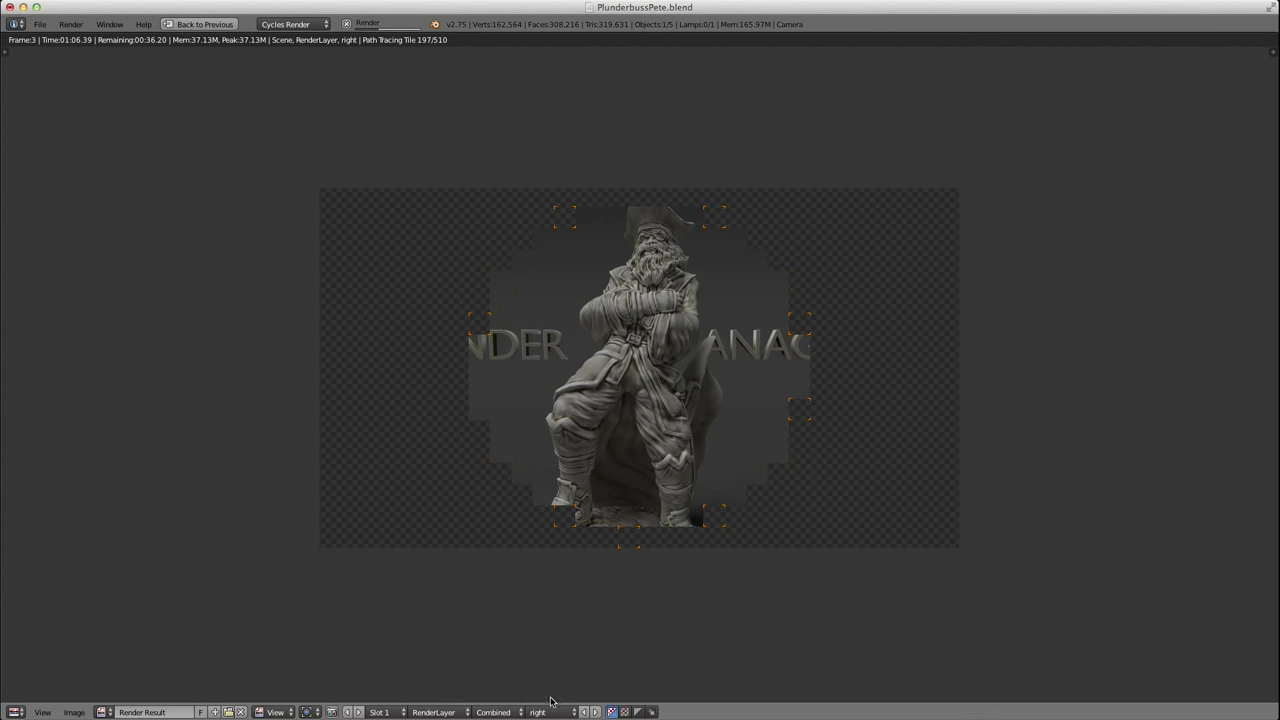
click(549, 711)
click(551, 697)
click(550, 711)
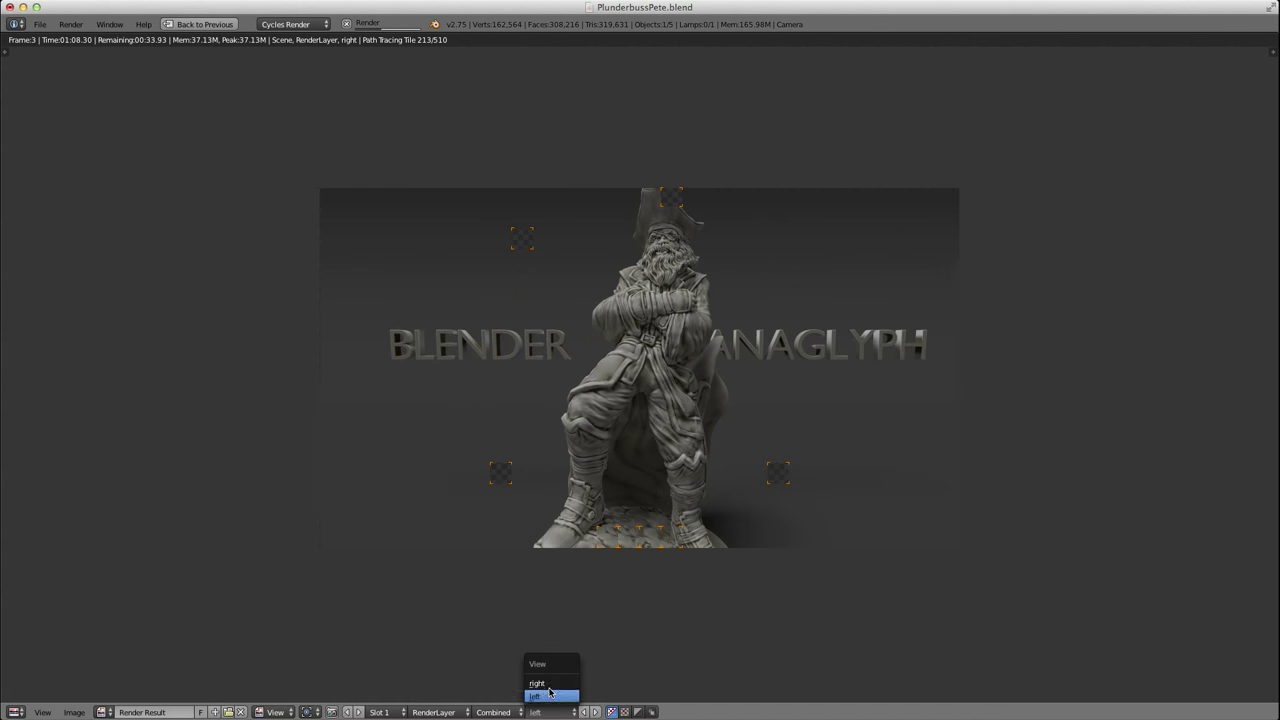
click(548, 683)
click(550, 711)
click(551, 697)
click(550, 711)
click(548, 683)
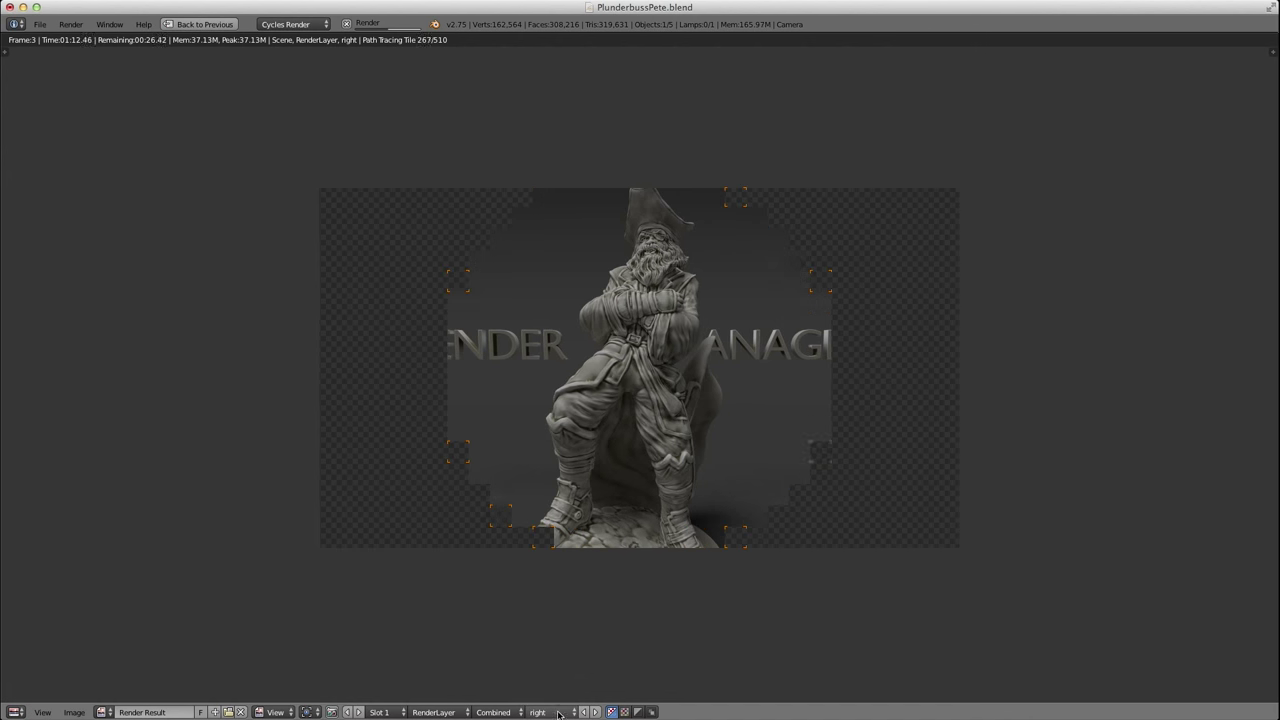
click(556, 712)
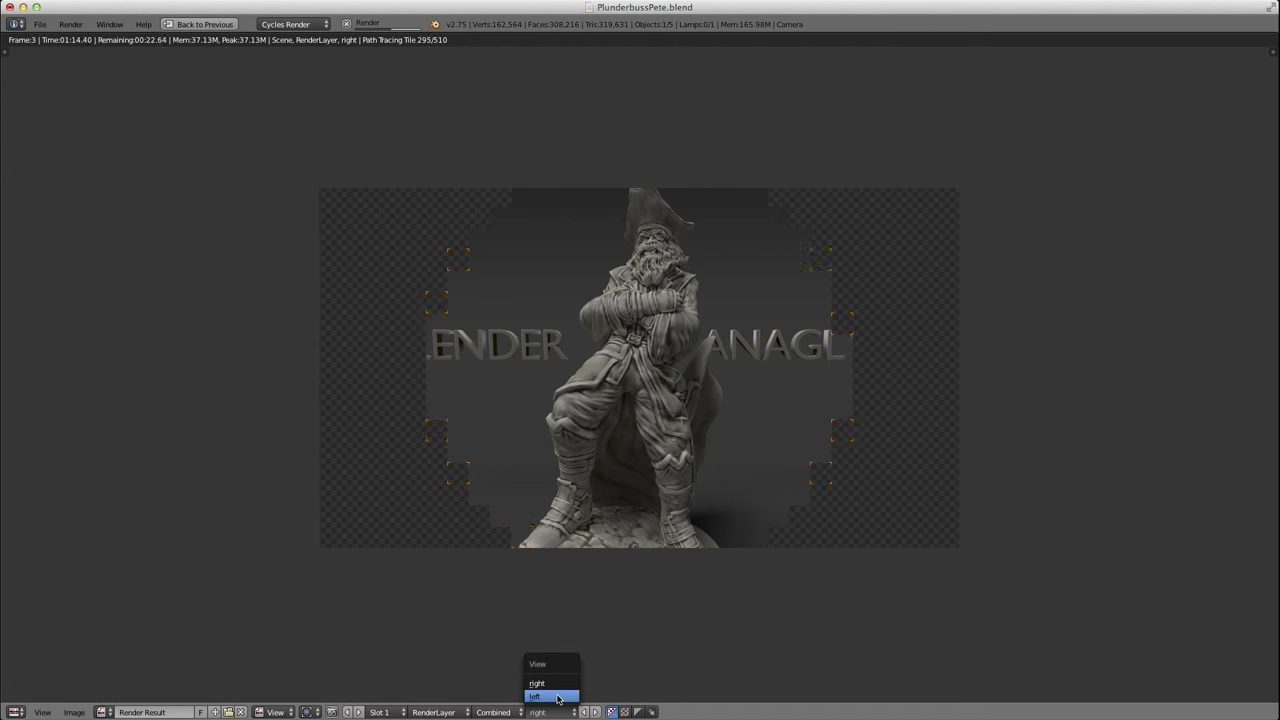
click(551, 697)
click(550, 711)
click(548, 683)
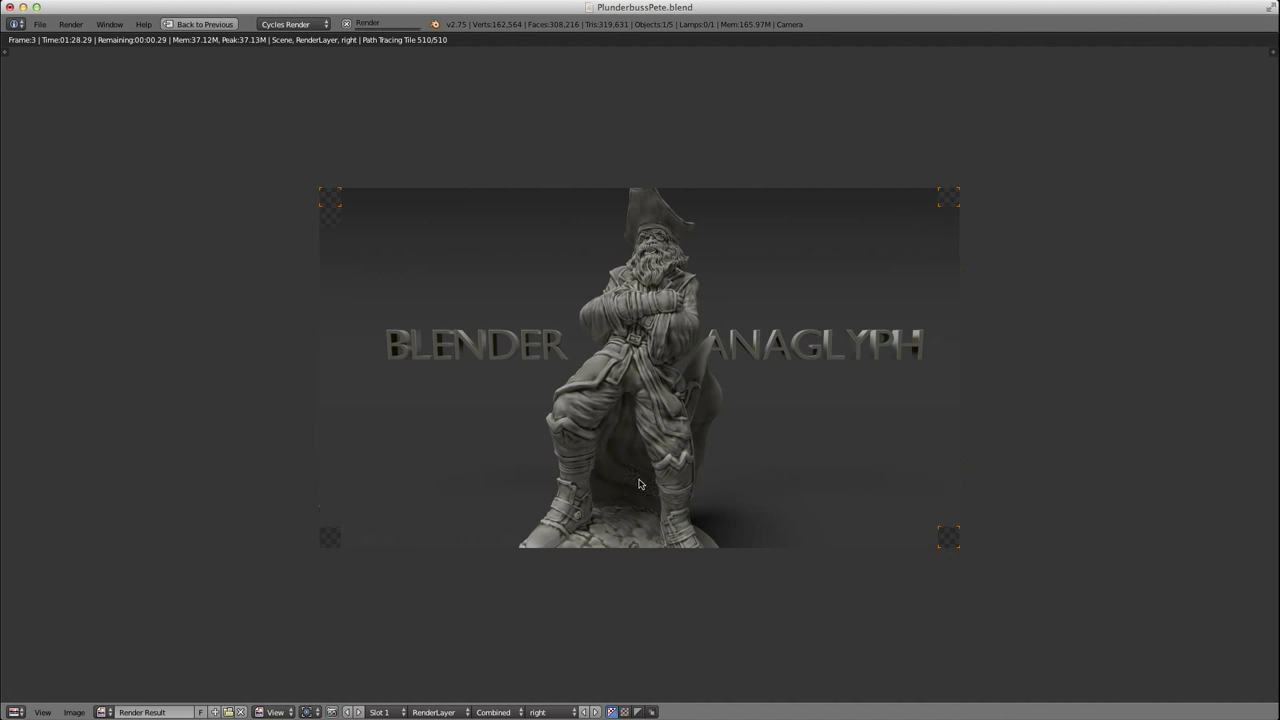
Show the finished render's left view, switch it to the stereo anaglyph display, and return to the normal editor layout.
click(550, 712)
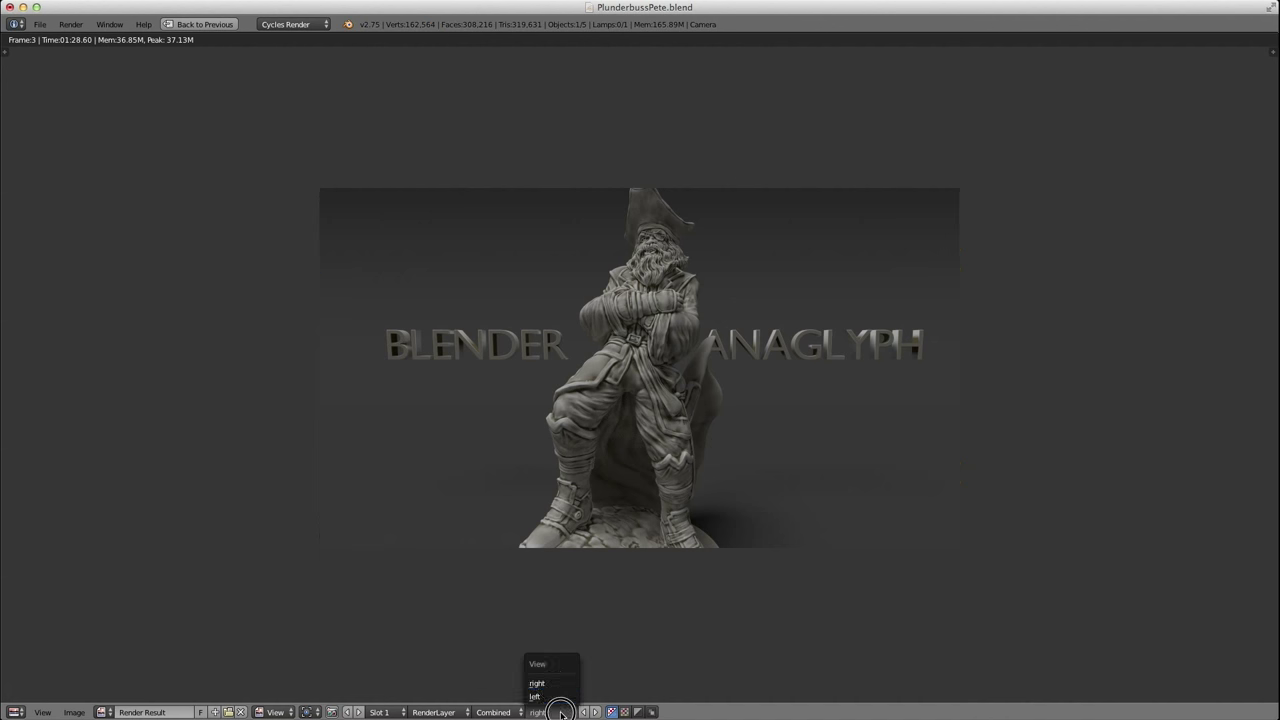
click(553, 695)
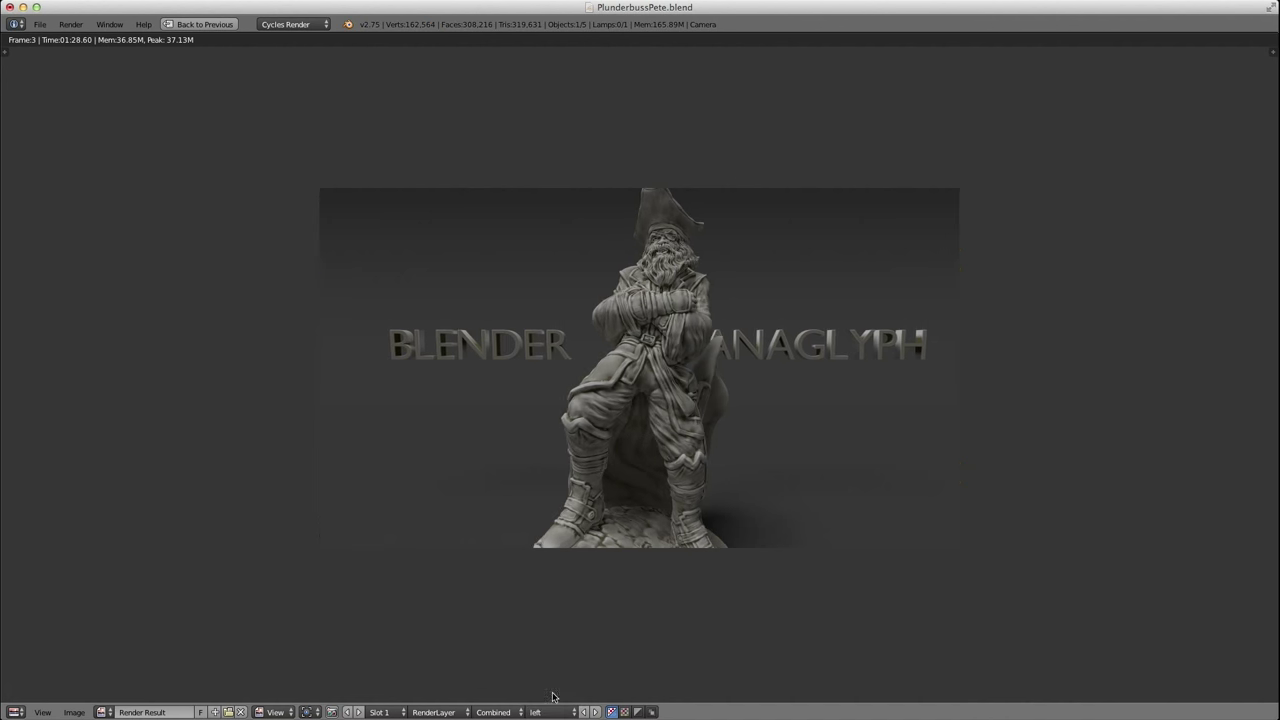
click(333, 712)
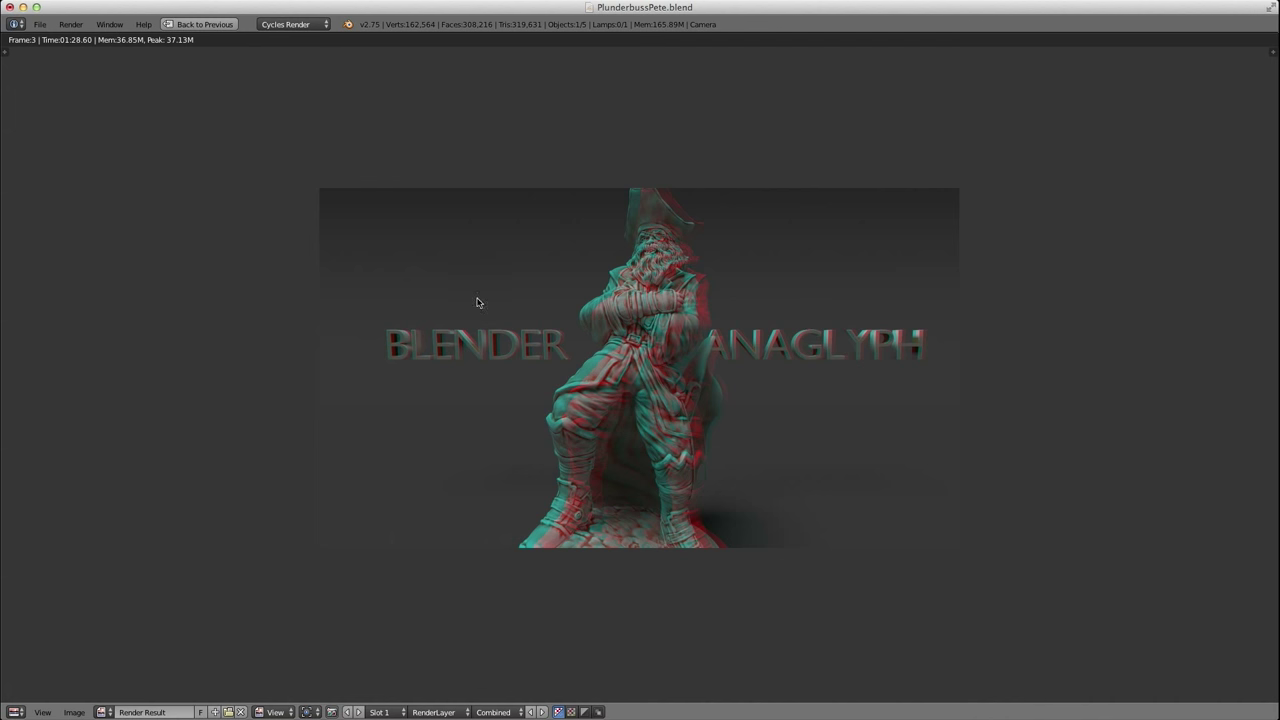
key(Escape)
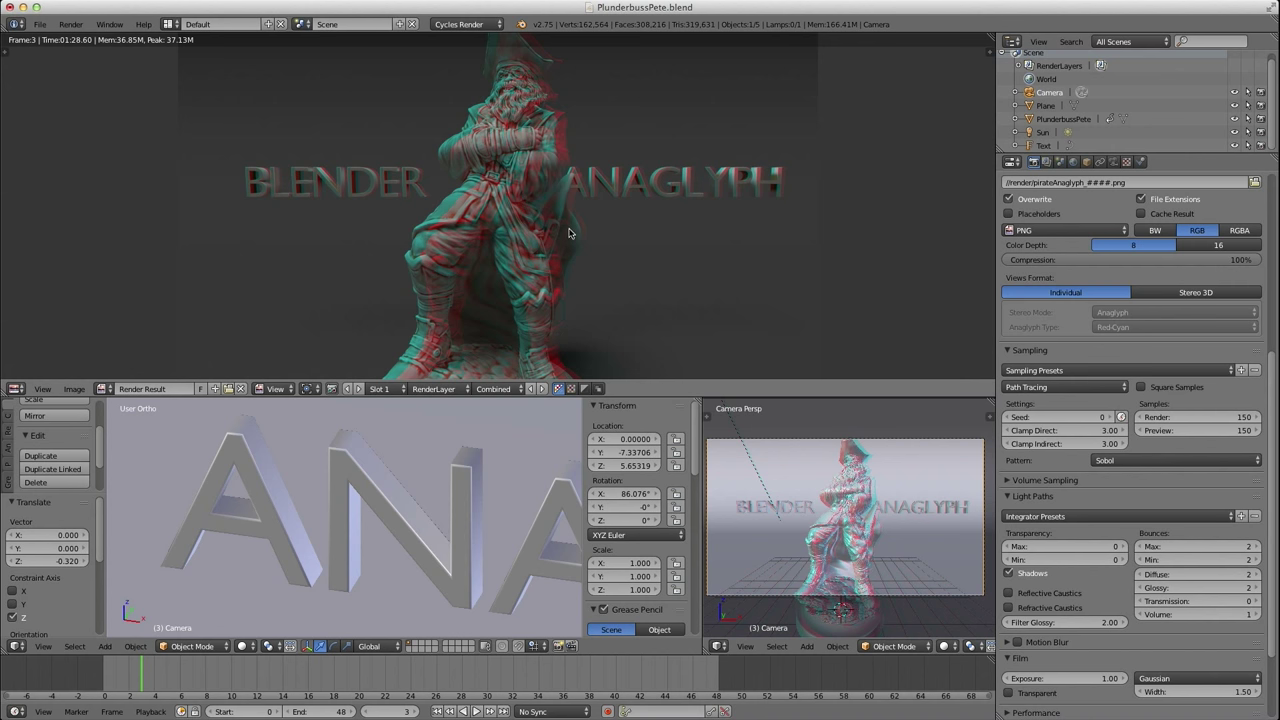
mouse_move(588, 206)
middle_down()
mouse_move(591, 243)
mouse_move(586, 211)
middle_up()
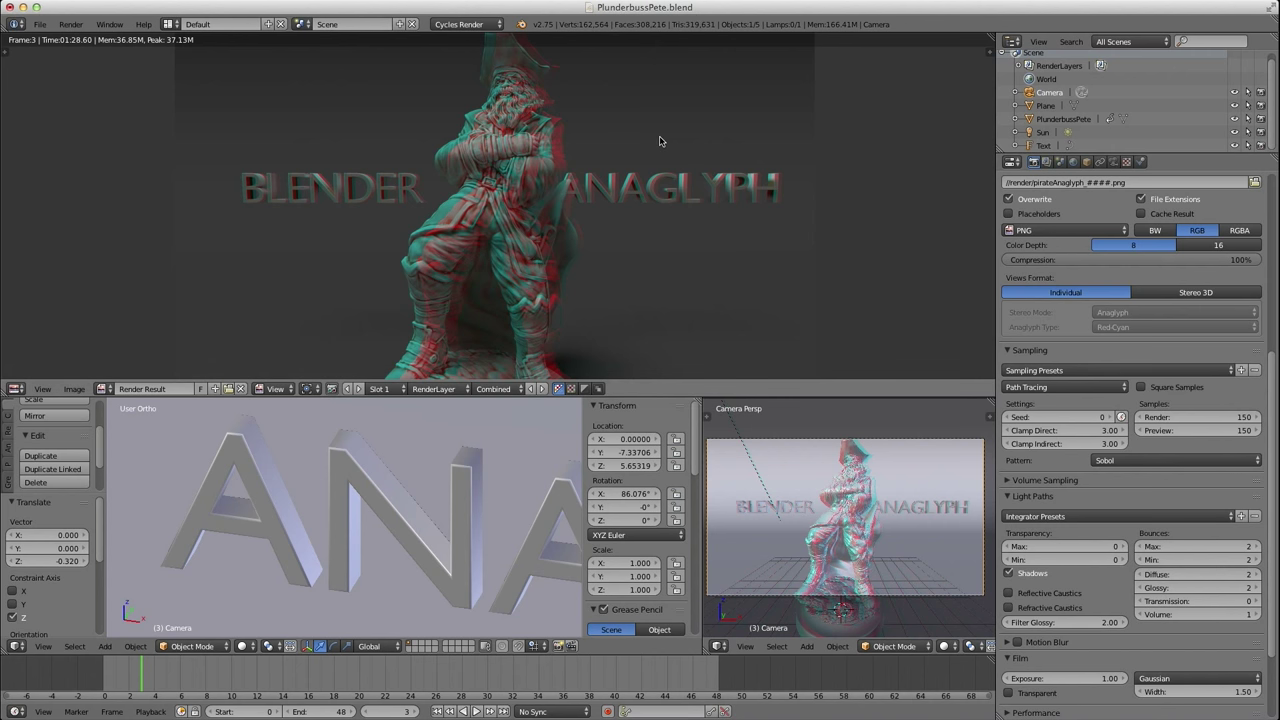
Save the project as a new file named 3DAnaglyphPirate.blend in the 3DPirate_TUTORIAL folder.
key(ctrl+shift+s)
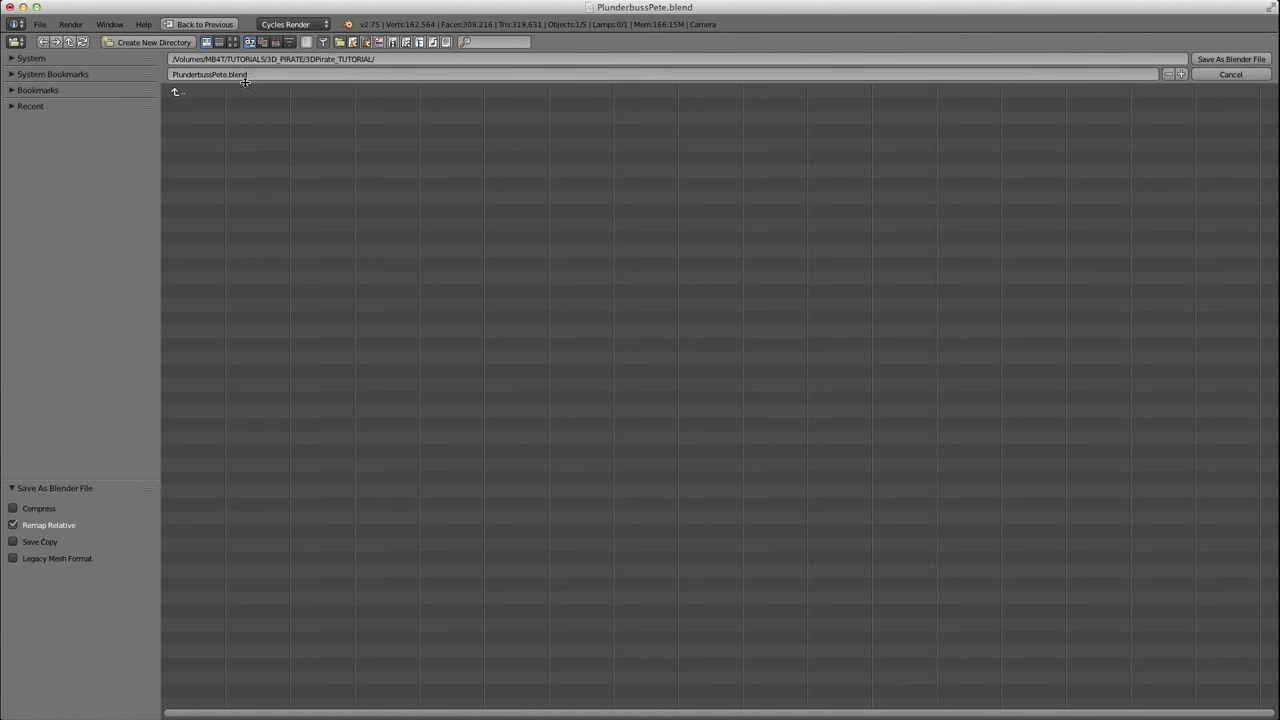
double_click(227, 75)
key(BackSpace)
text(3DAnaglyphPirate)
click(156, 64)
click(156, 64)
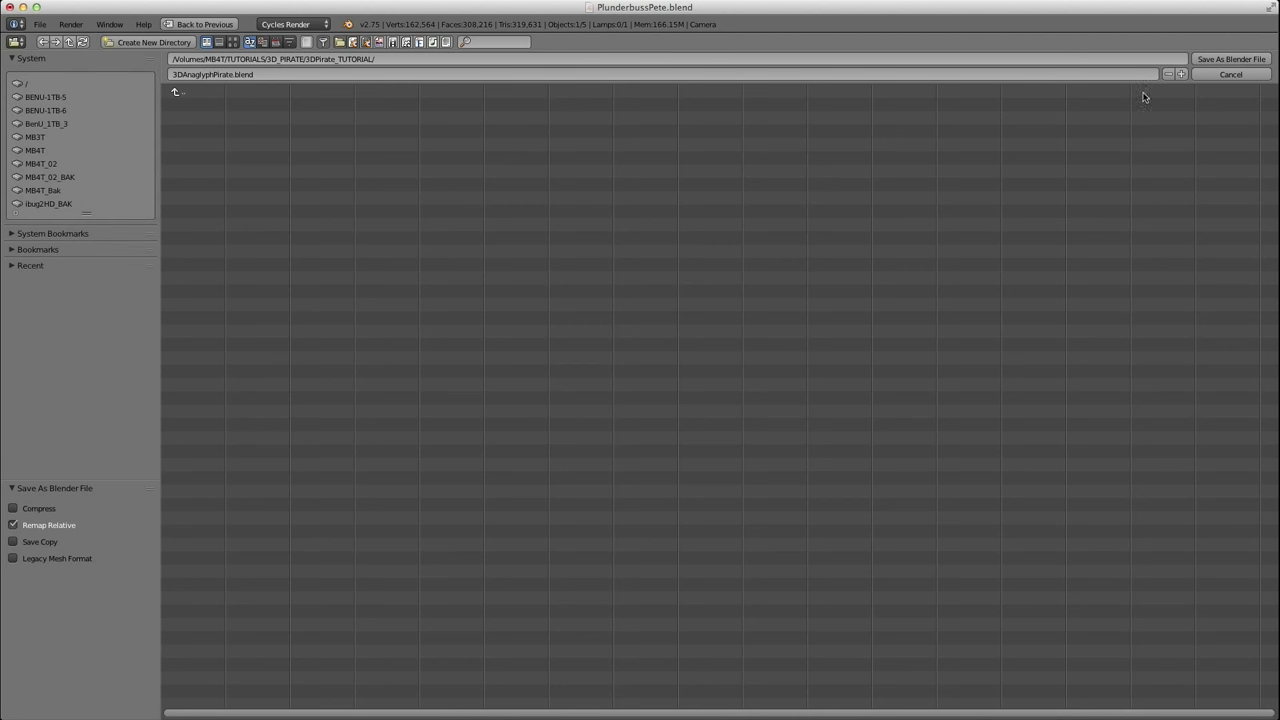
click(1255, 62)
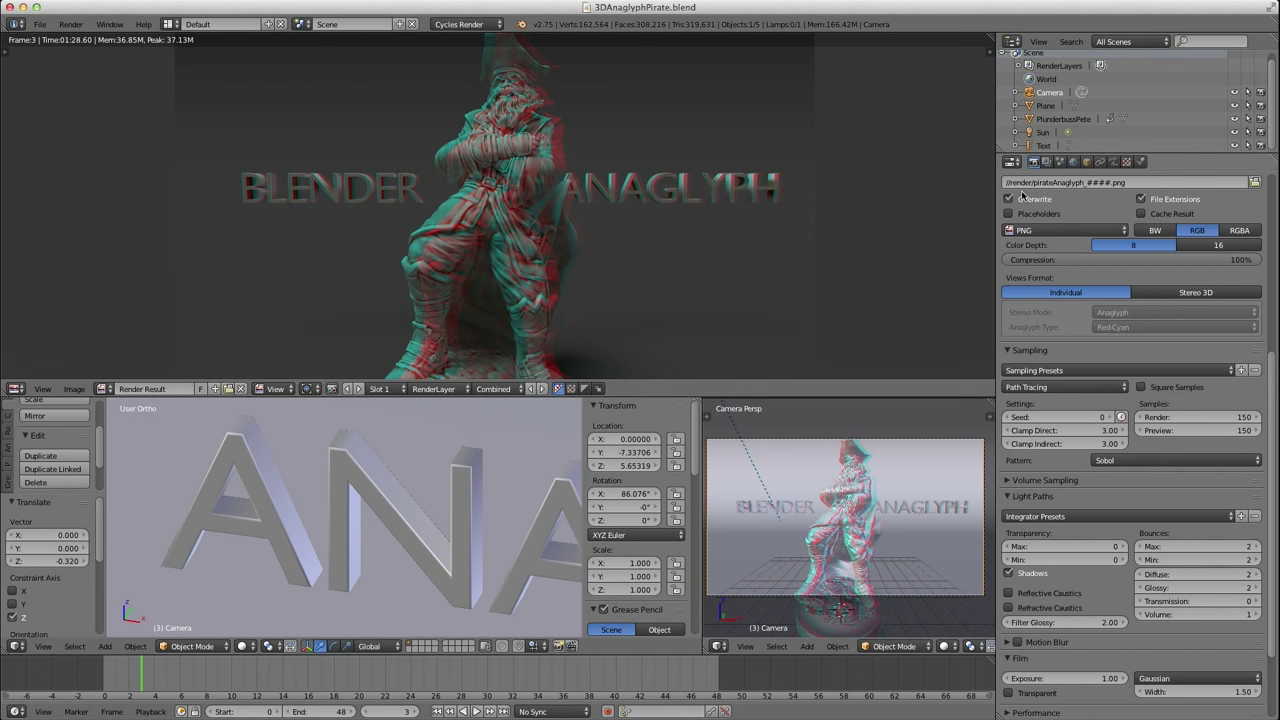
Collapse the Sampling, Light Paths and Film sections in the render properties.
click(1122, 419)
drag(1020, 355, 1024, 414)
click(1050, 481)
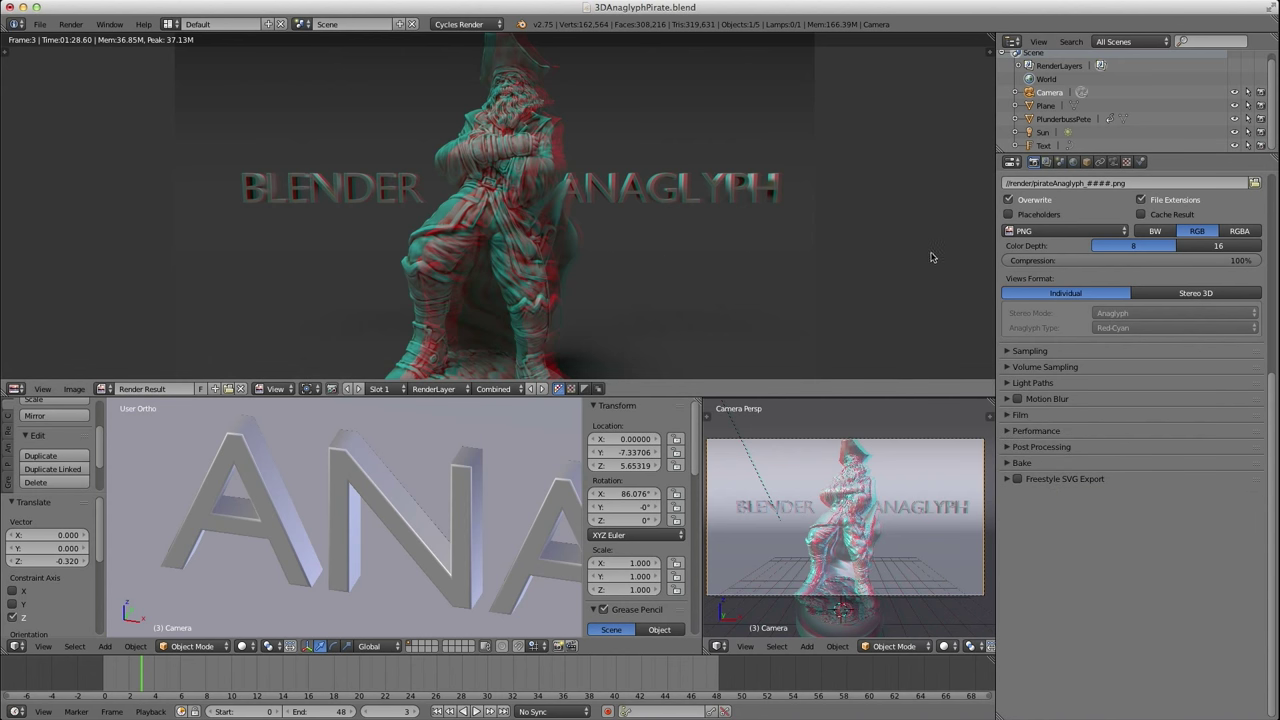
Try the Stereo 3D views format for the output, check its anaglyph types, and return to Individual.
scroll(1071, 296, up, 3)
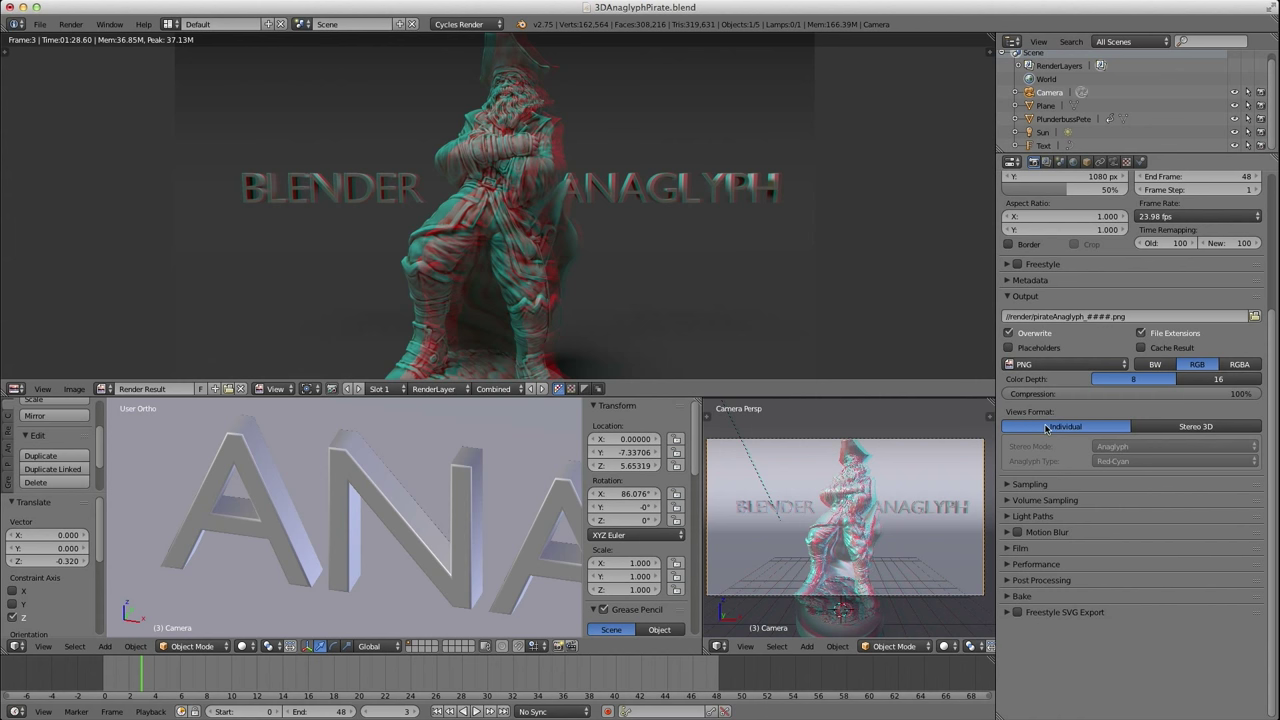
click(1157, 432)
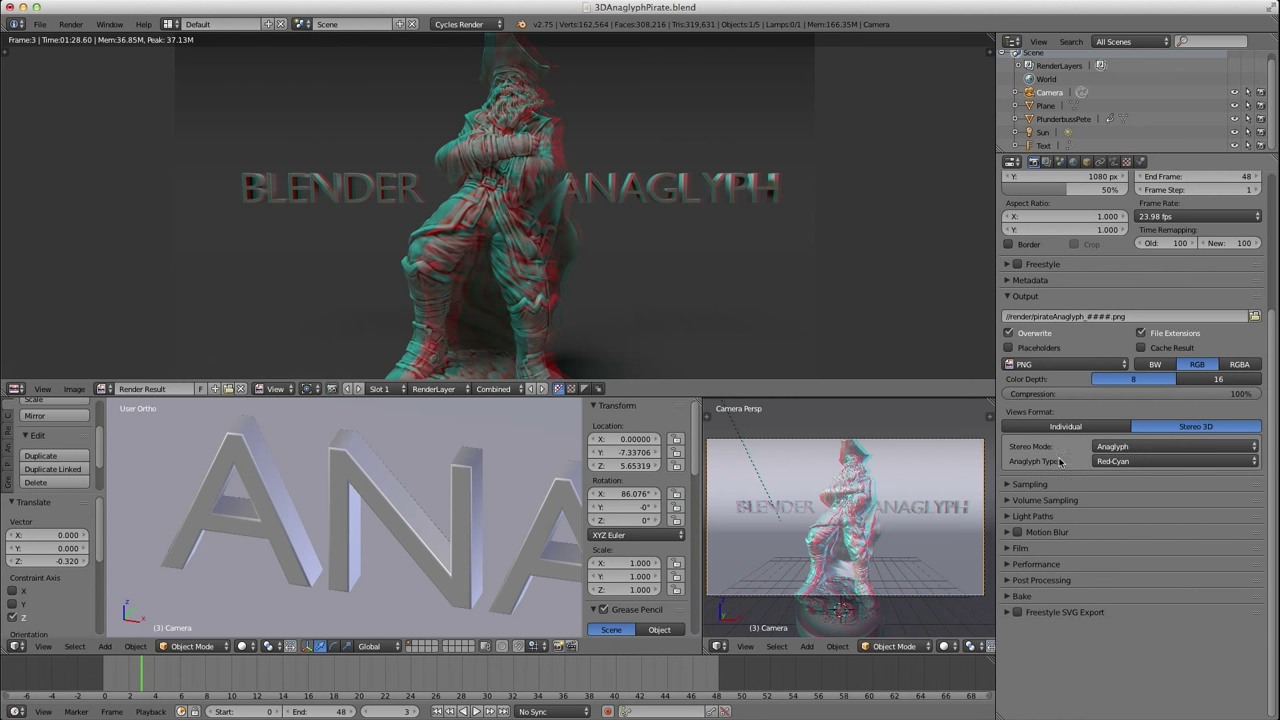
click(1108, 461)
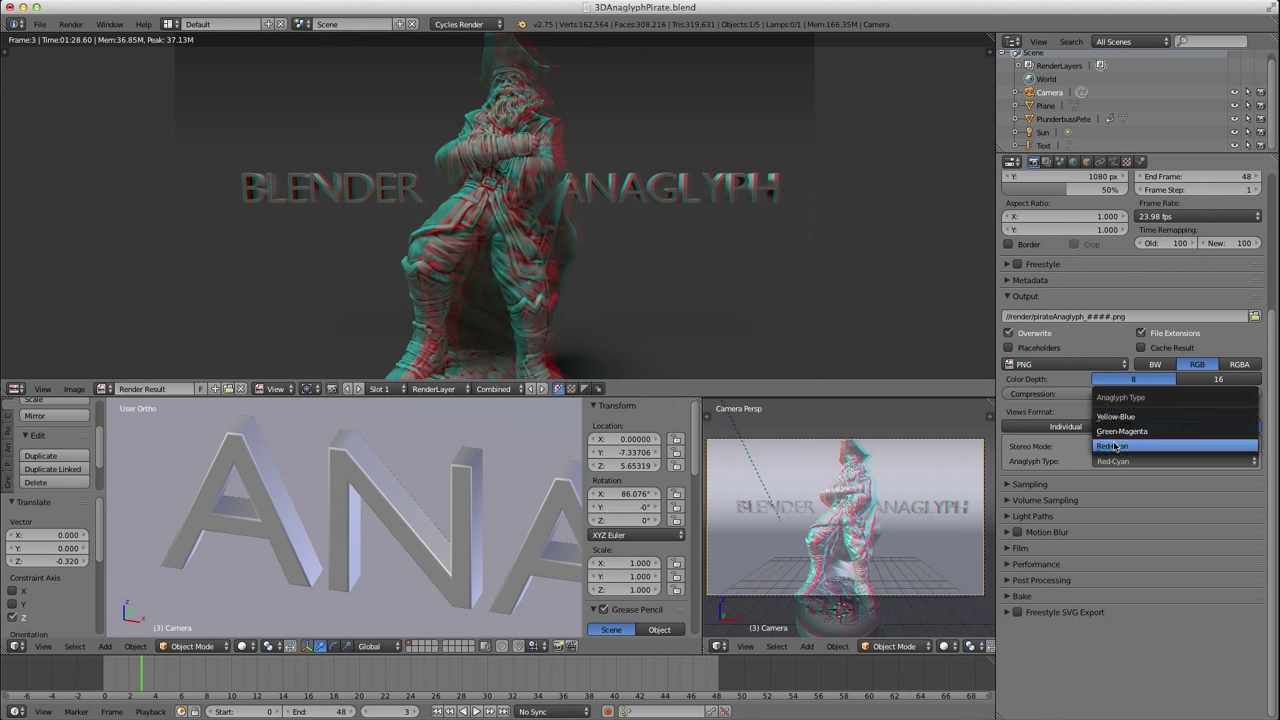
click(1077, 499)
click(1049, 504)
click(1049, 505)
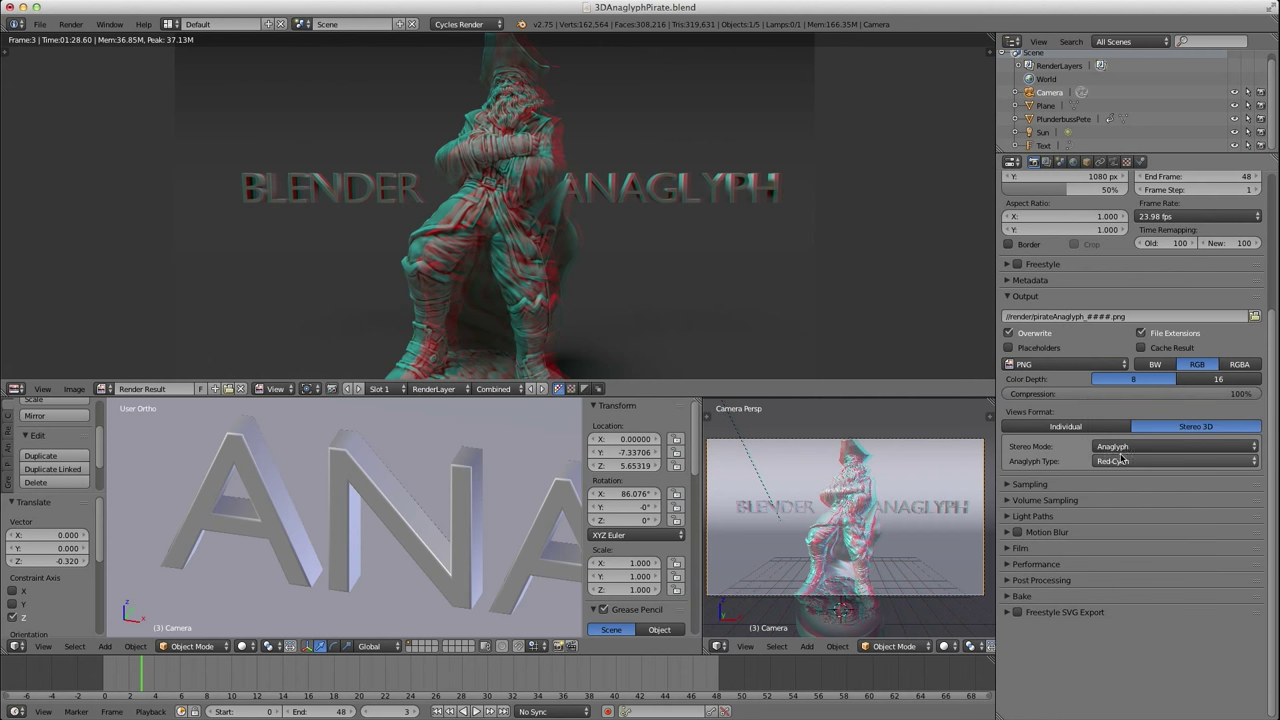
click(1068, 427)
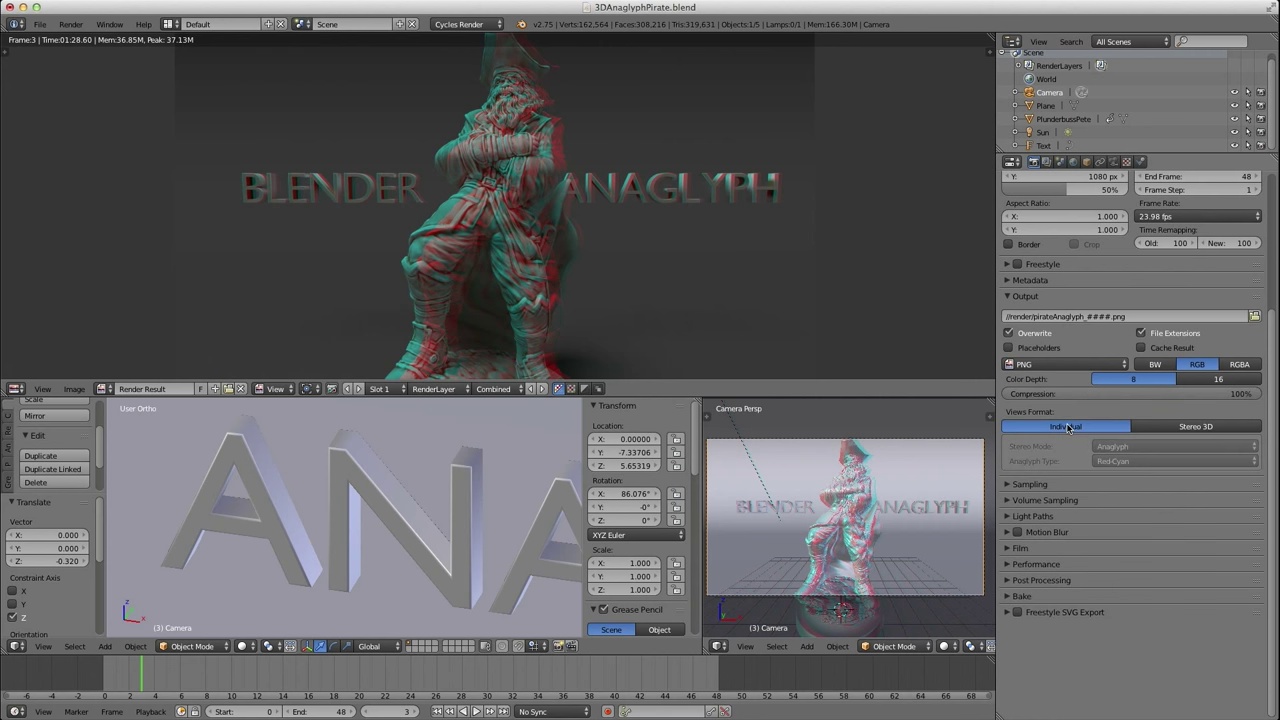
Turn off the stereo display of the render result and compare its left and right views, finishing on the right view.
click(329, 388)
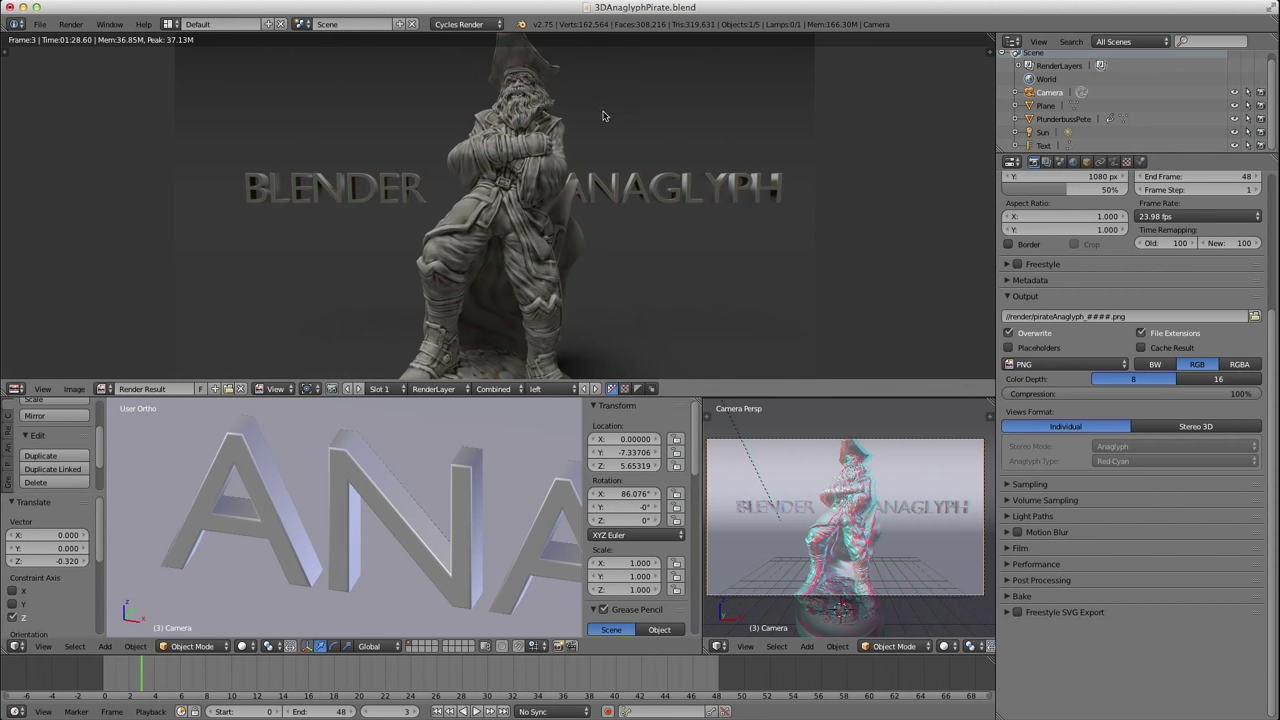
click(550, 388)
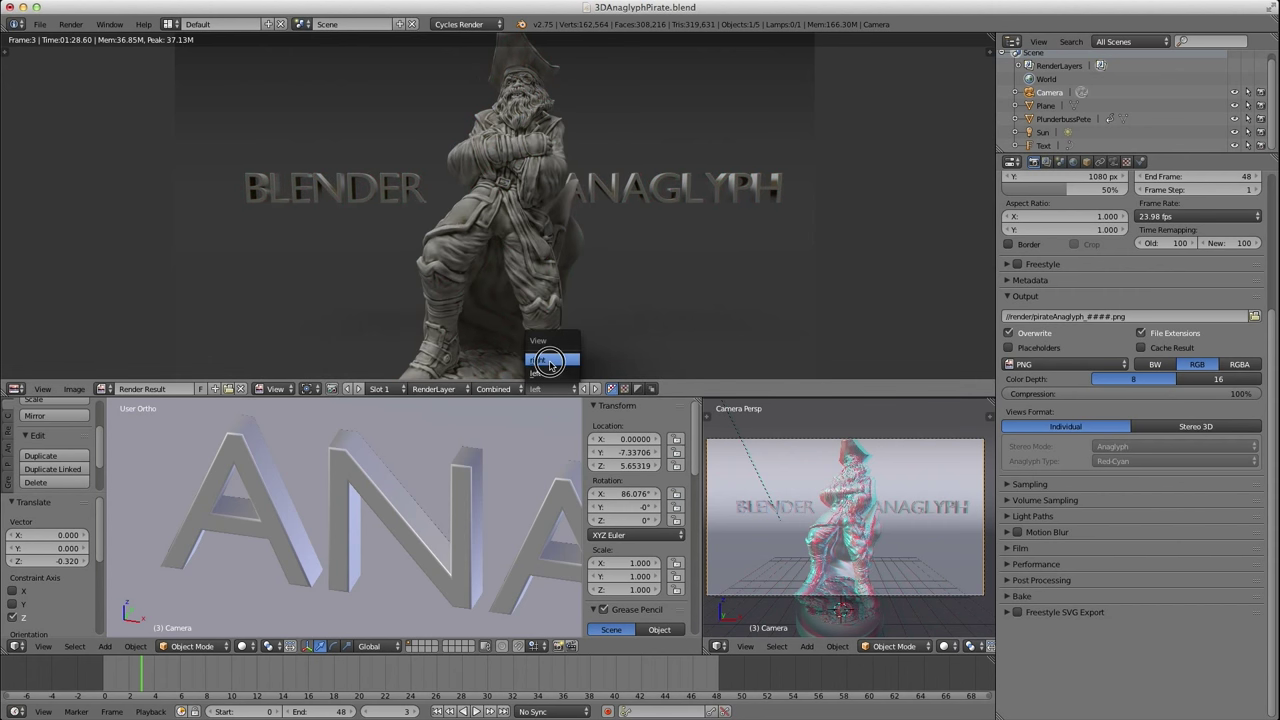
click(550, 360)
click(551, 389)
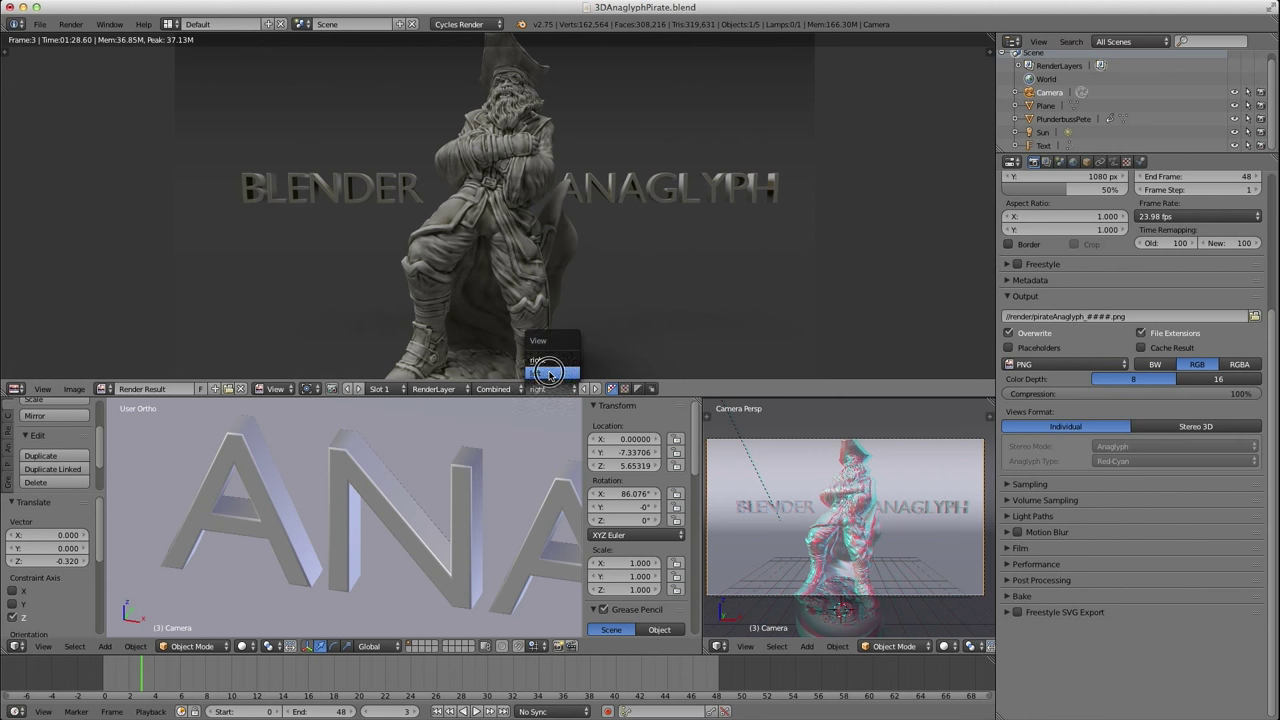
click(549, 373)
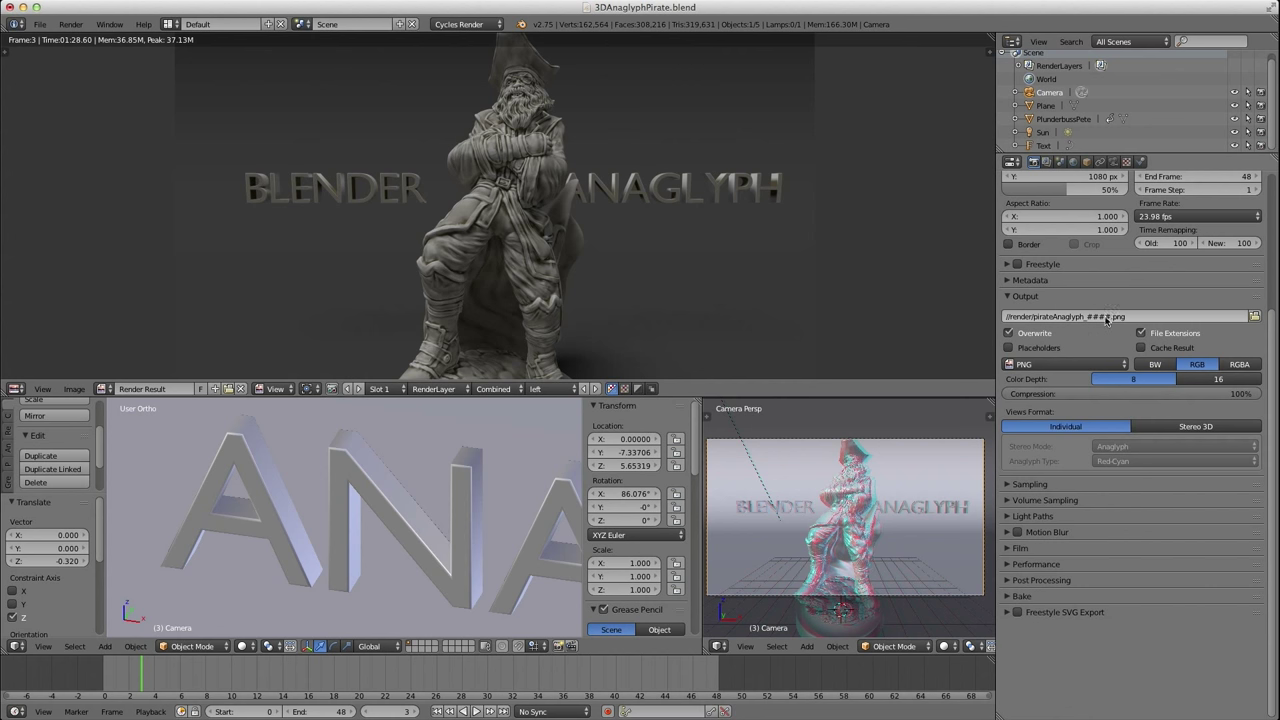
click(546, 388)
click(545, 360)
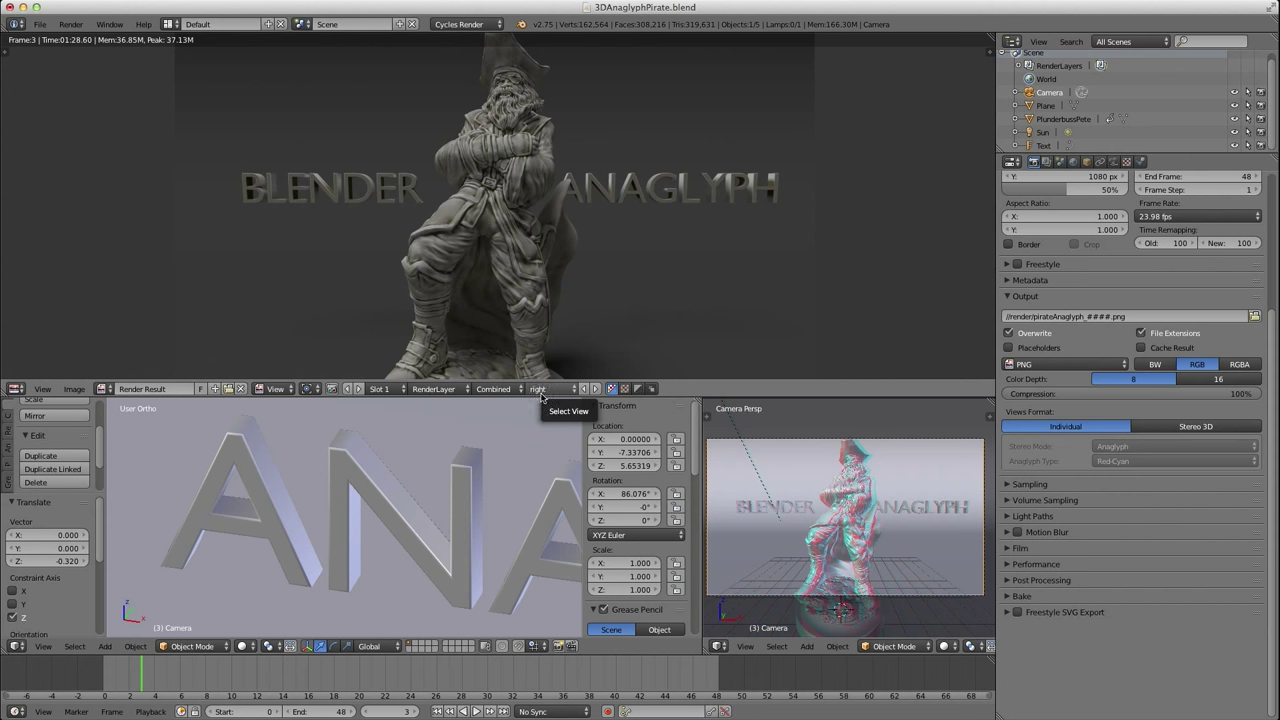
click(543, 390)
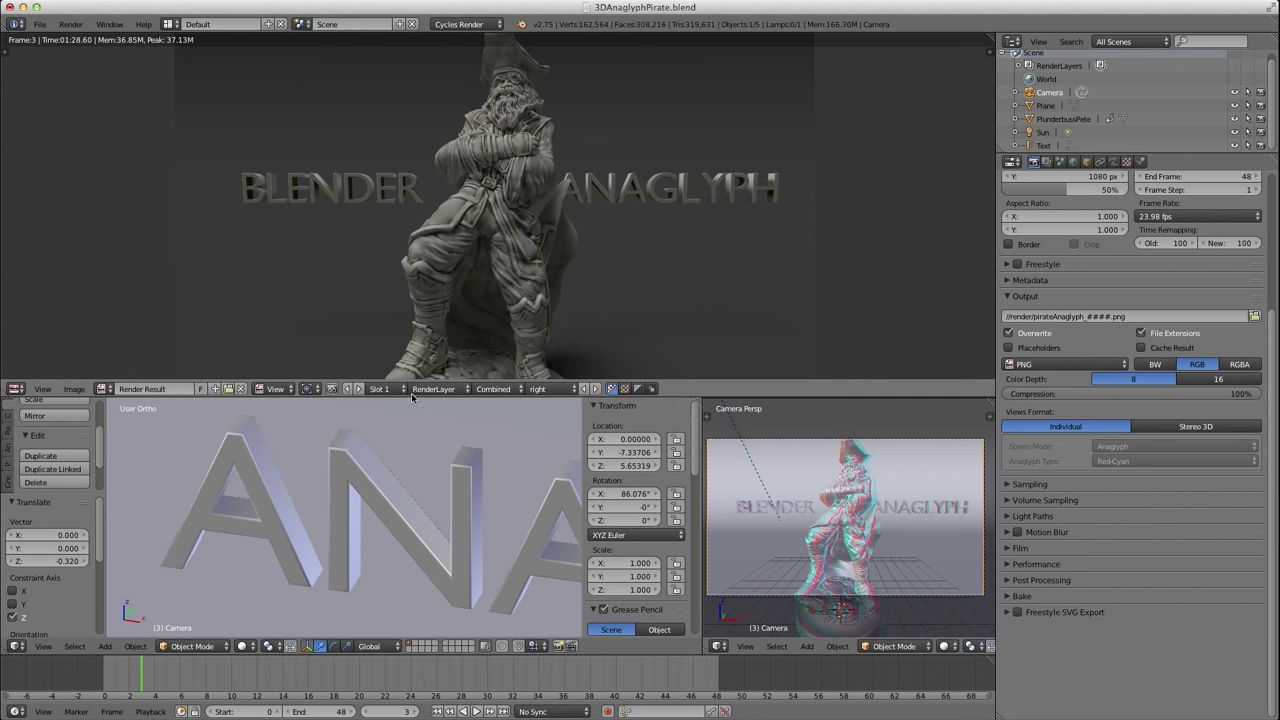
Turn the render result's stereo display back on and set the output's views format to Stereo 3D.
click(332, 390)
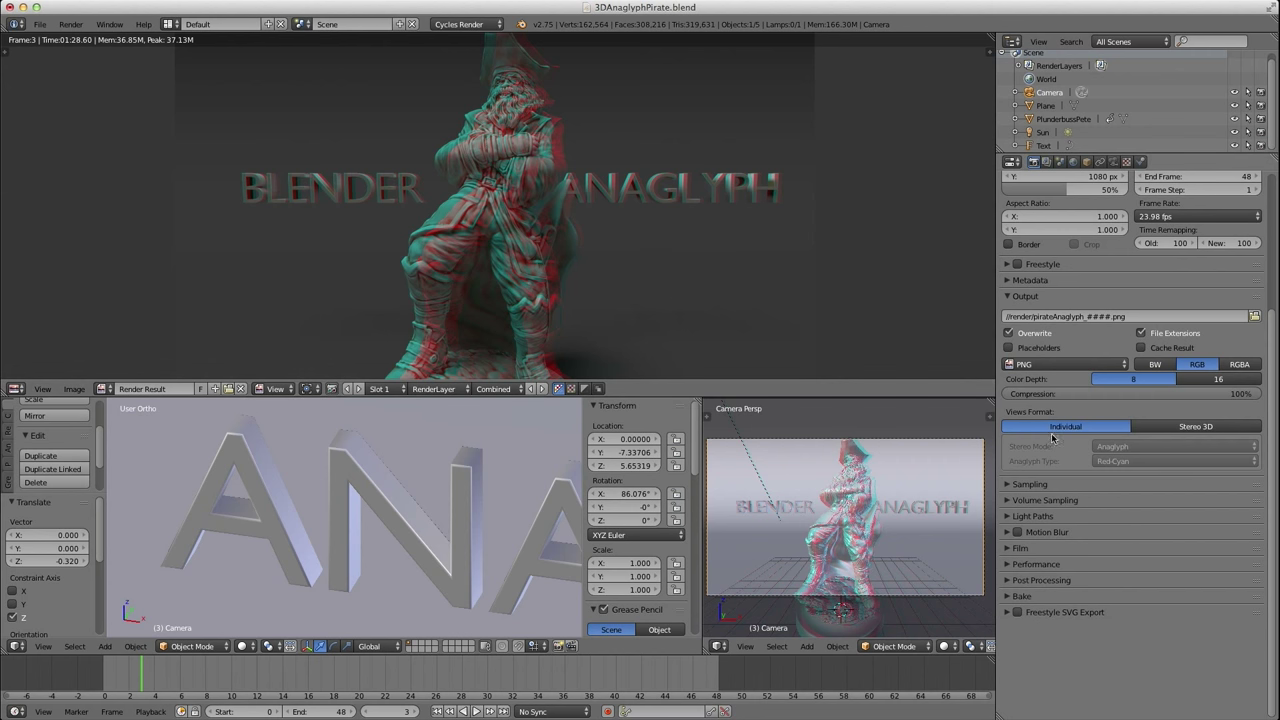
click(1175, 431)
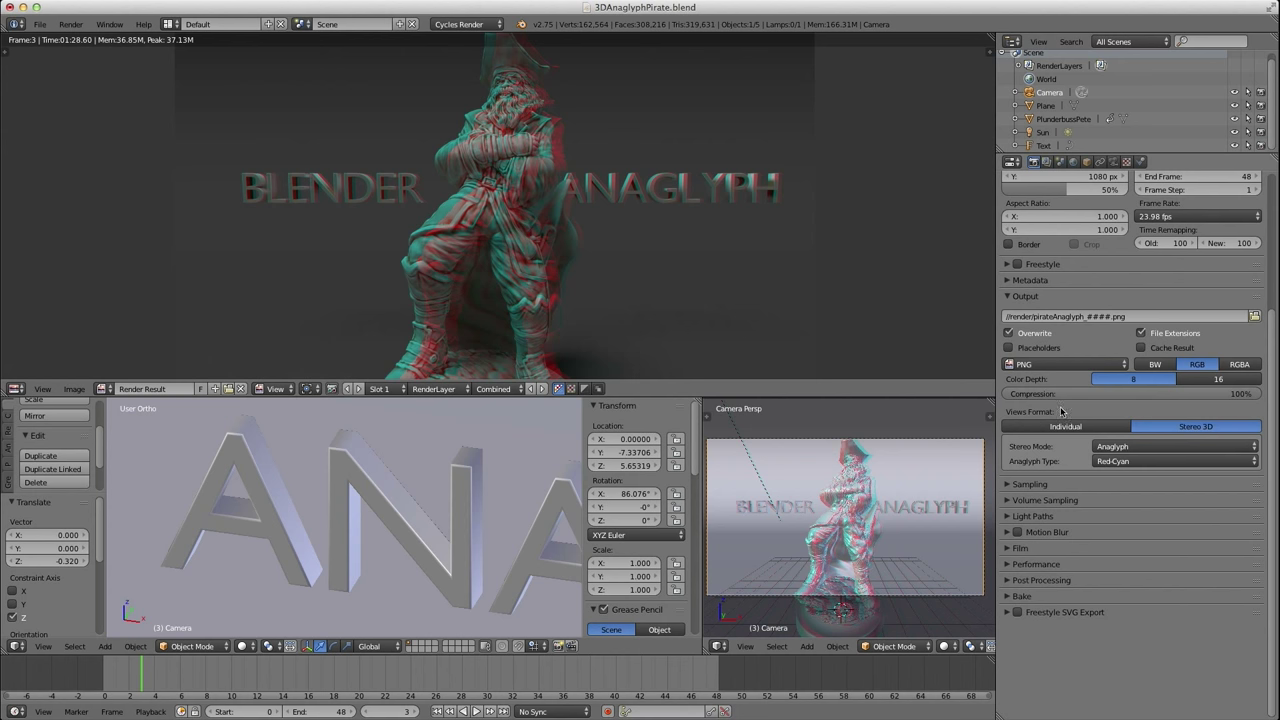
Review the render layer's Views settings and the camera's stereoscopy settings, and examine the camera's placement relative to the statue and text.
click(1046, 163)
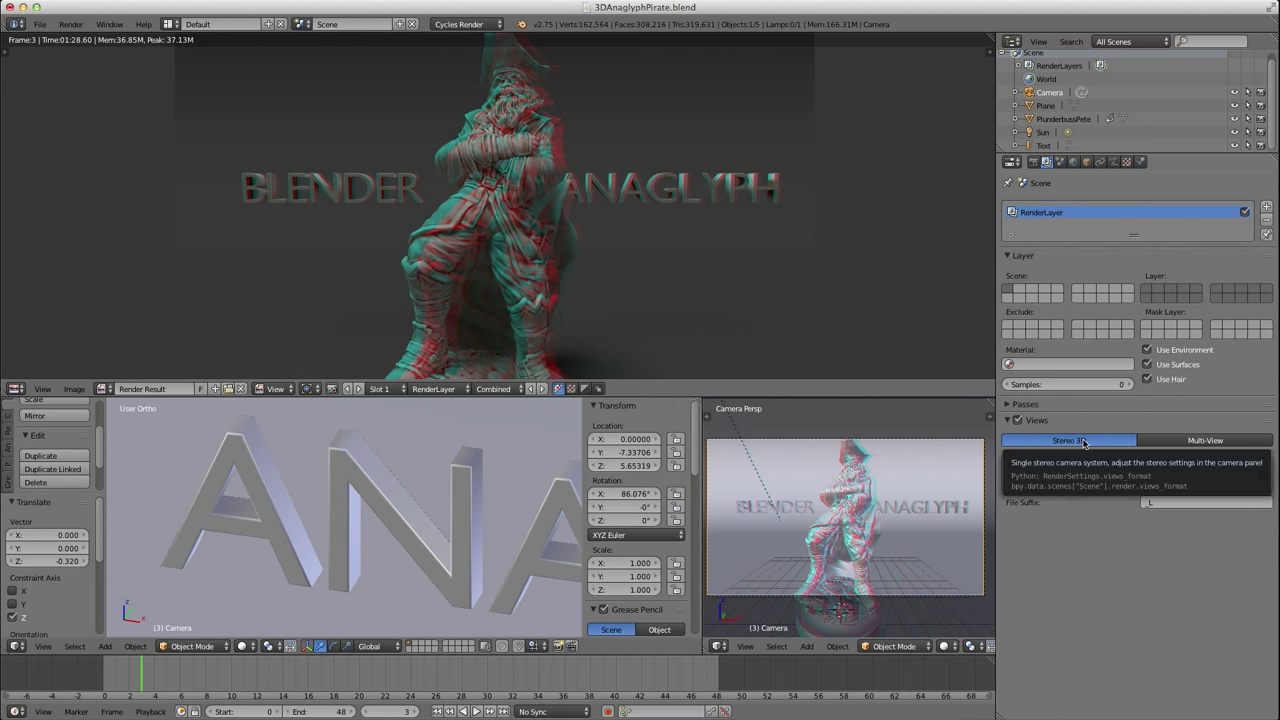
click(1113, 162)
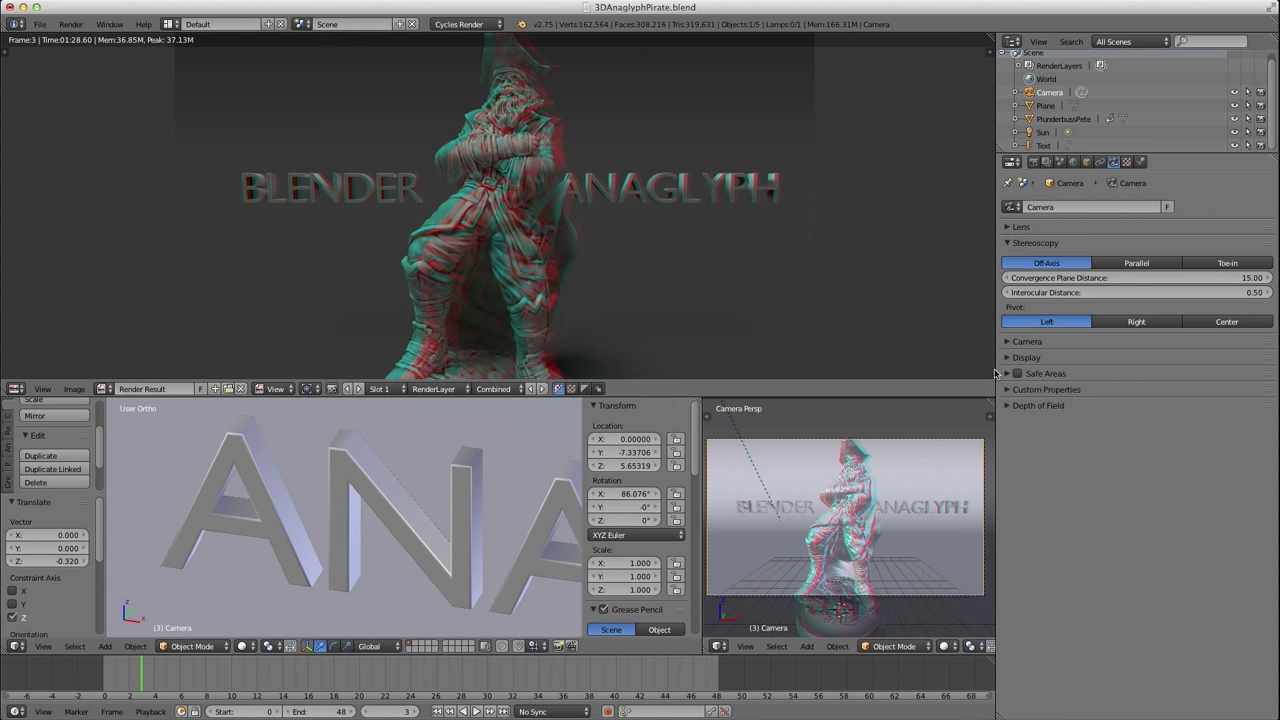
middle_drag(351, 507, 449, 507)
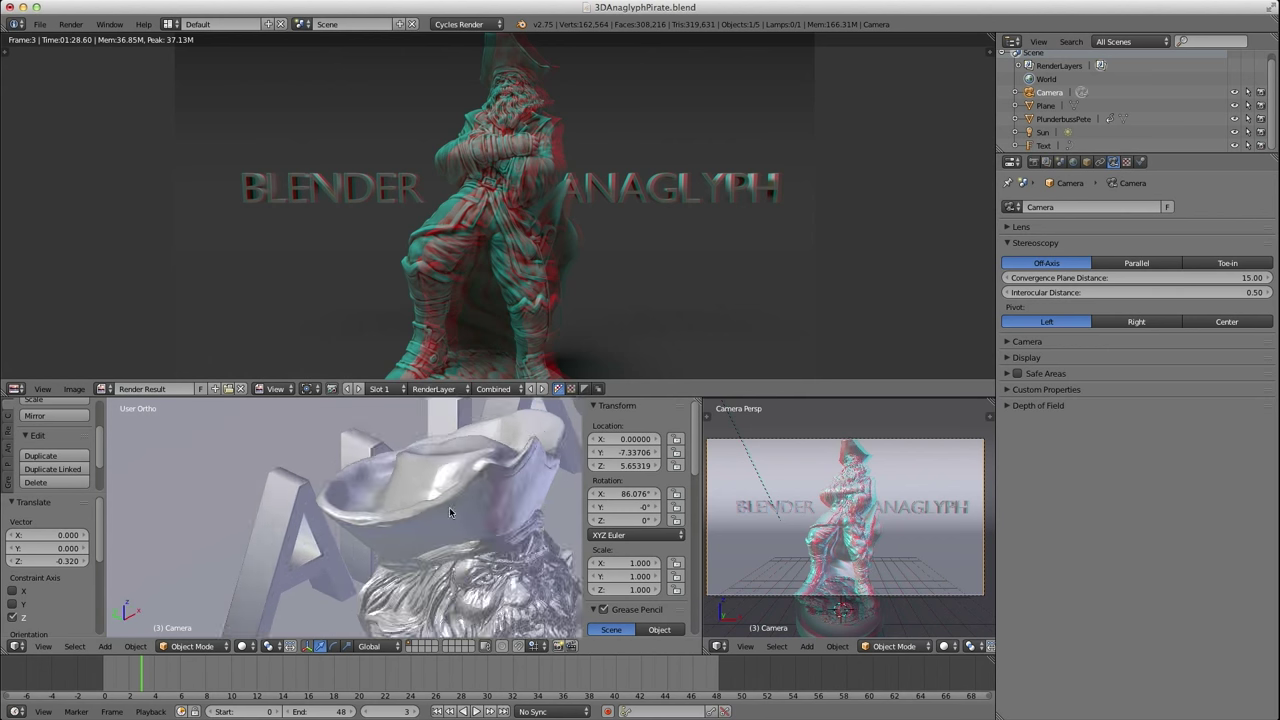
scroll(449, 509, down, 9)
middle_drag(317, 531, 362, 512)
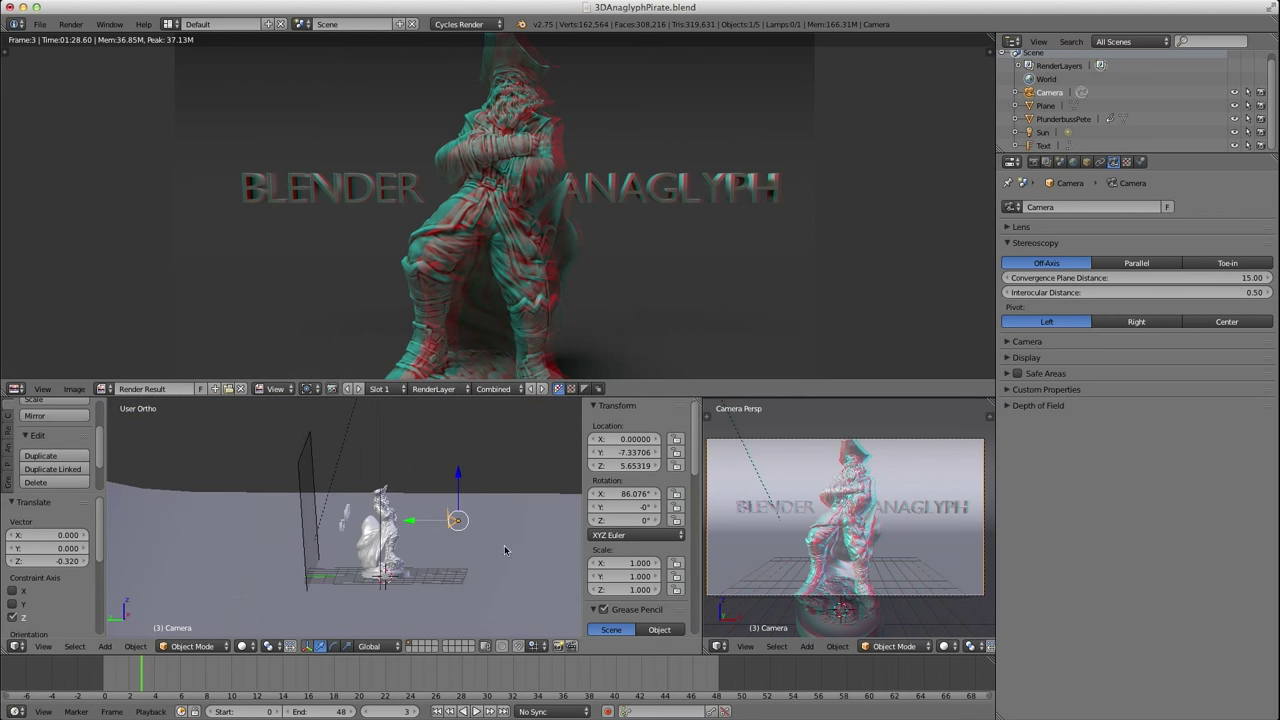
middle_drag(427, 563, 390, 532)
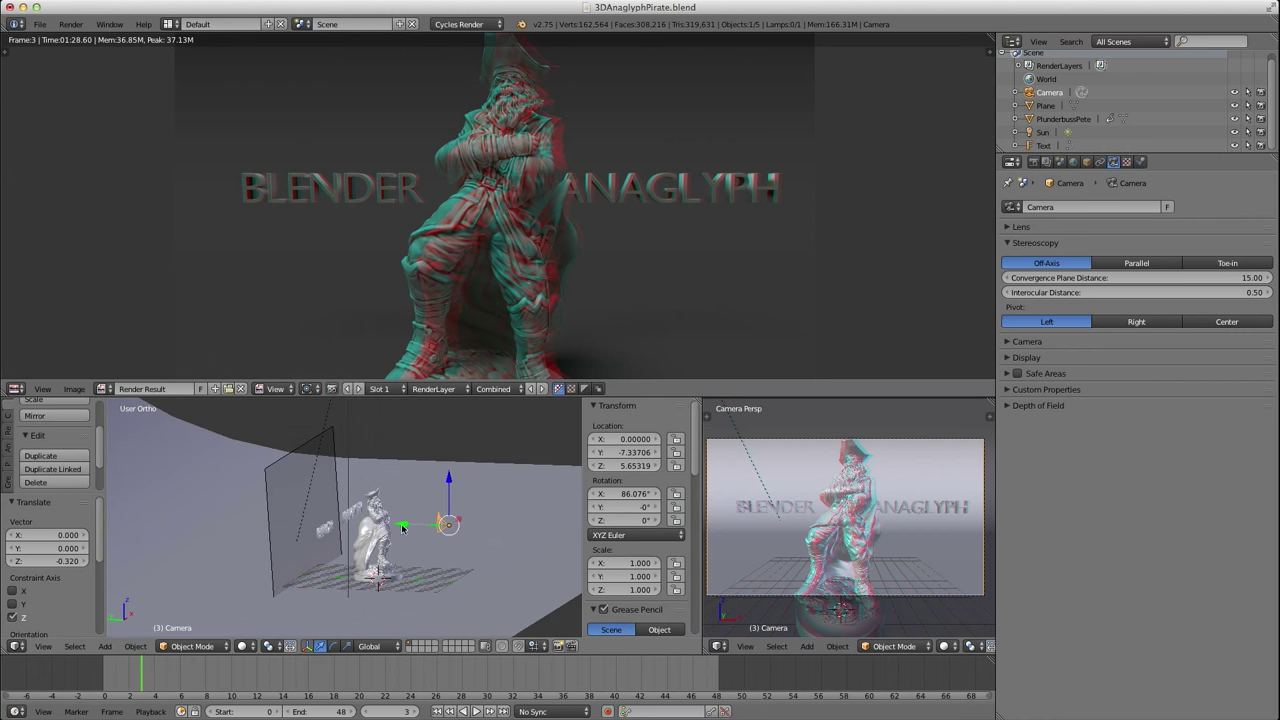
middle_drag(322, 558, 361, 515)
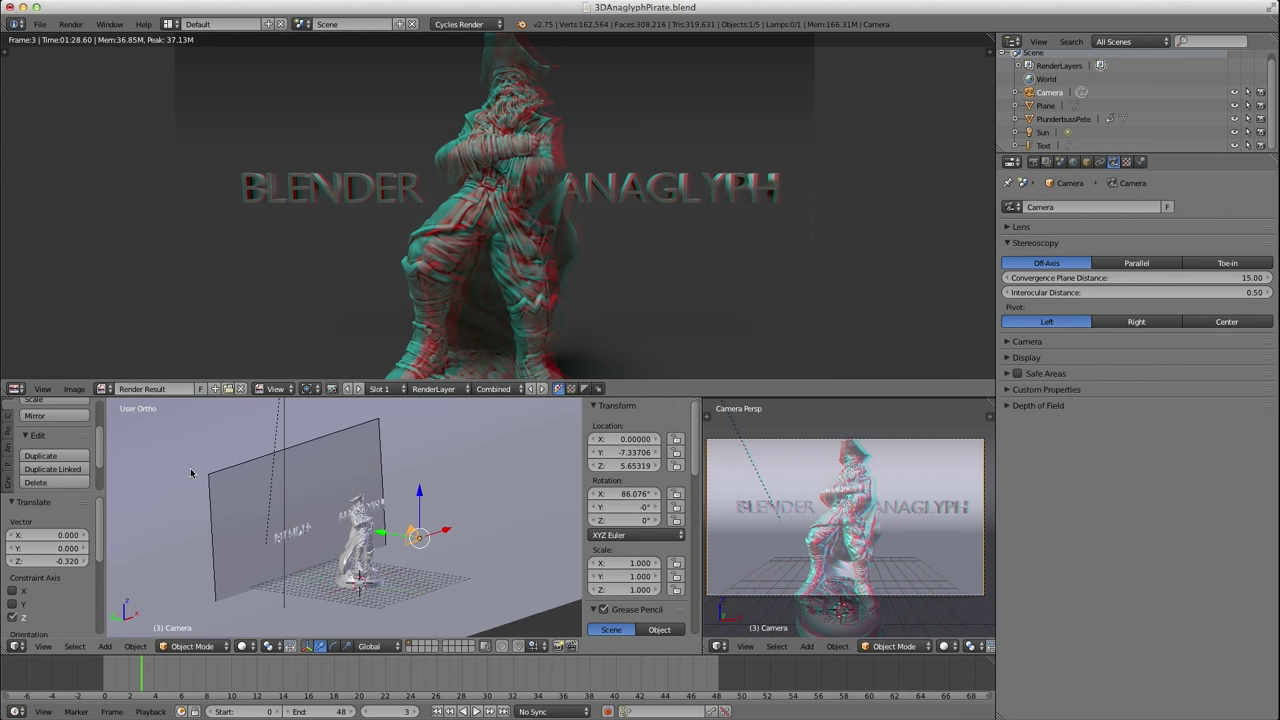
middle_drag(410, 525, 450, 520)
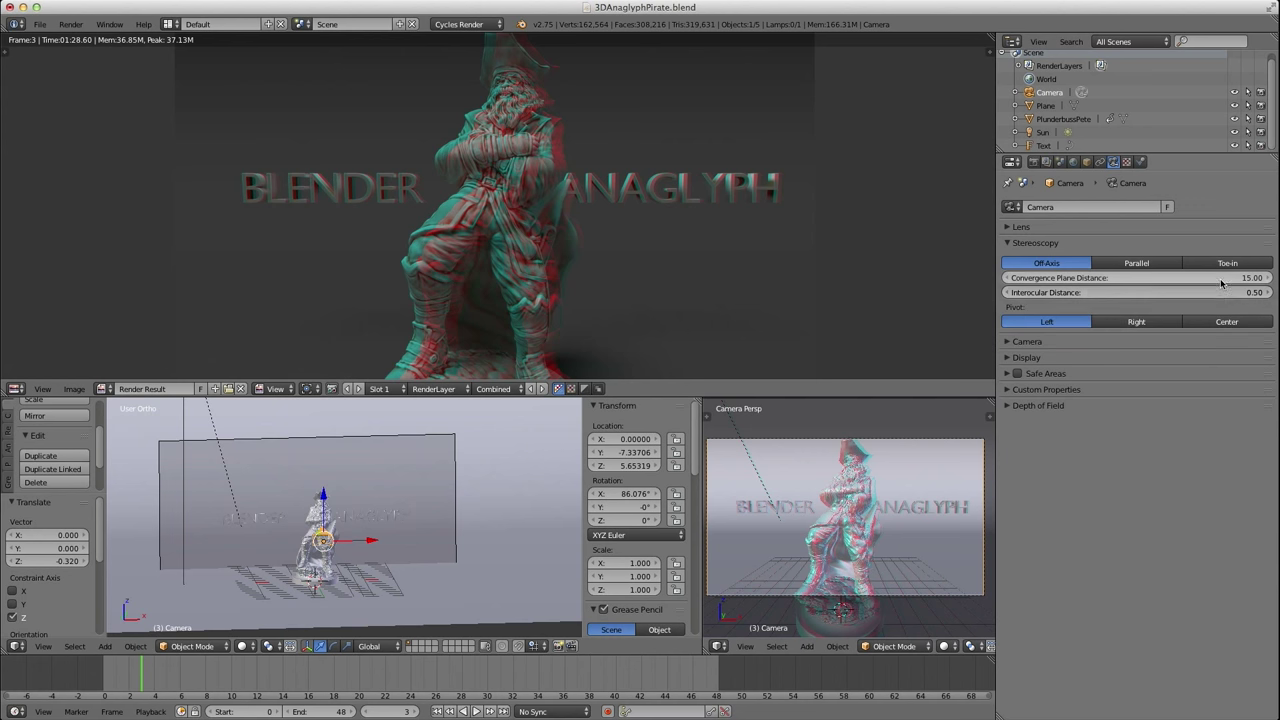
middle_drag(440, 495, 472, 508)
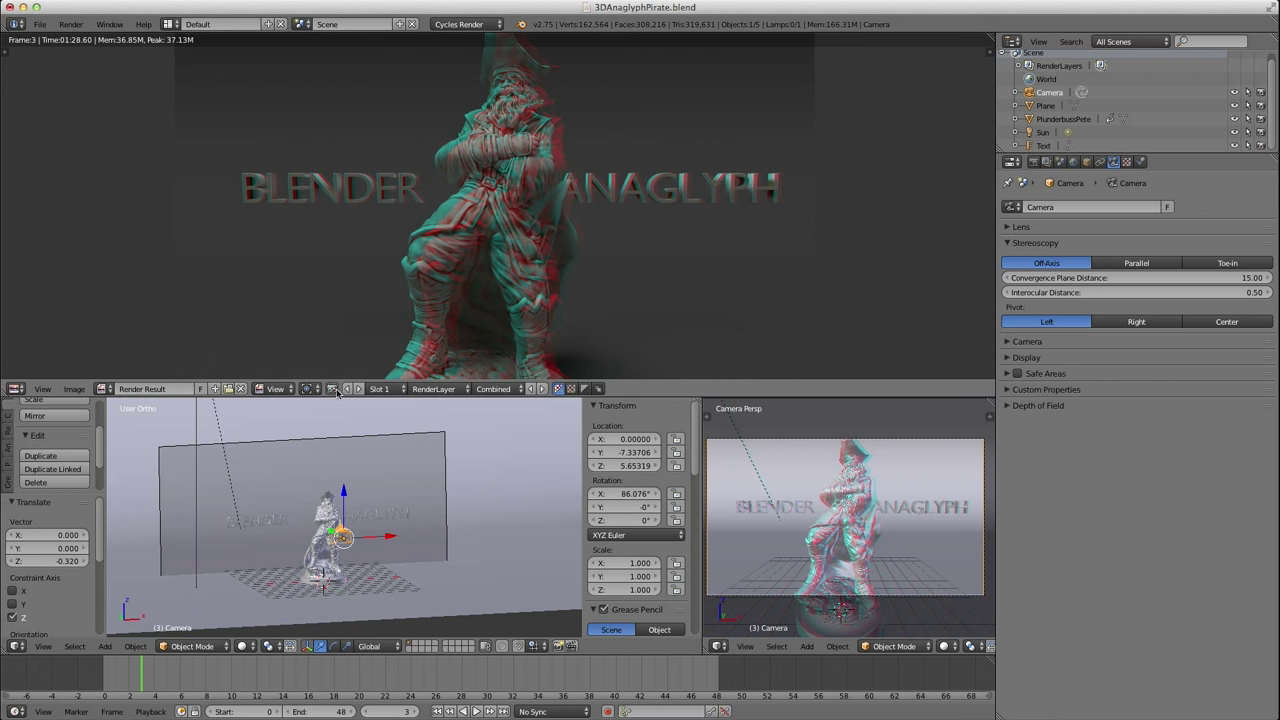
Compare the render result's left and right views, restore its stereo display, and review the stereo output settings in the render properties.
click(331, 388)
click(536, 389)
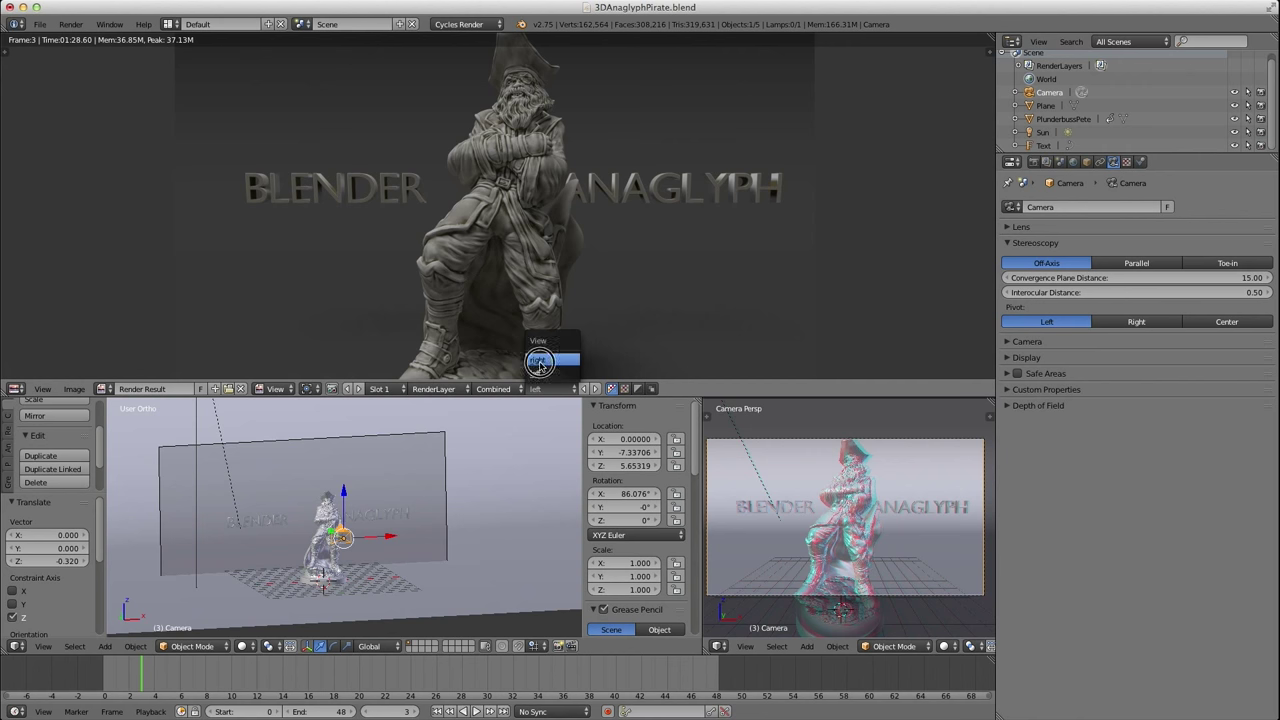
click(538, 359)
click(333, 389)
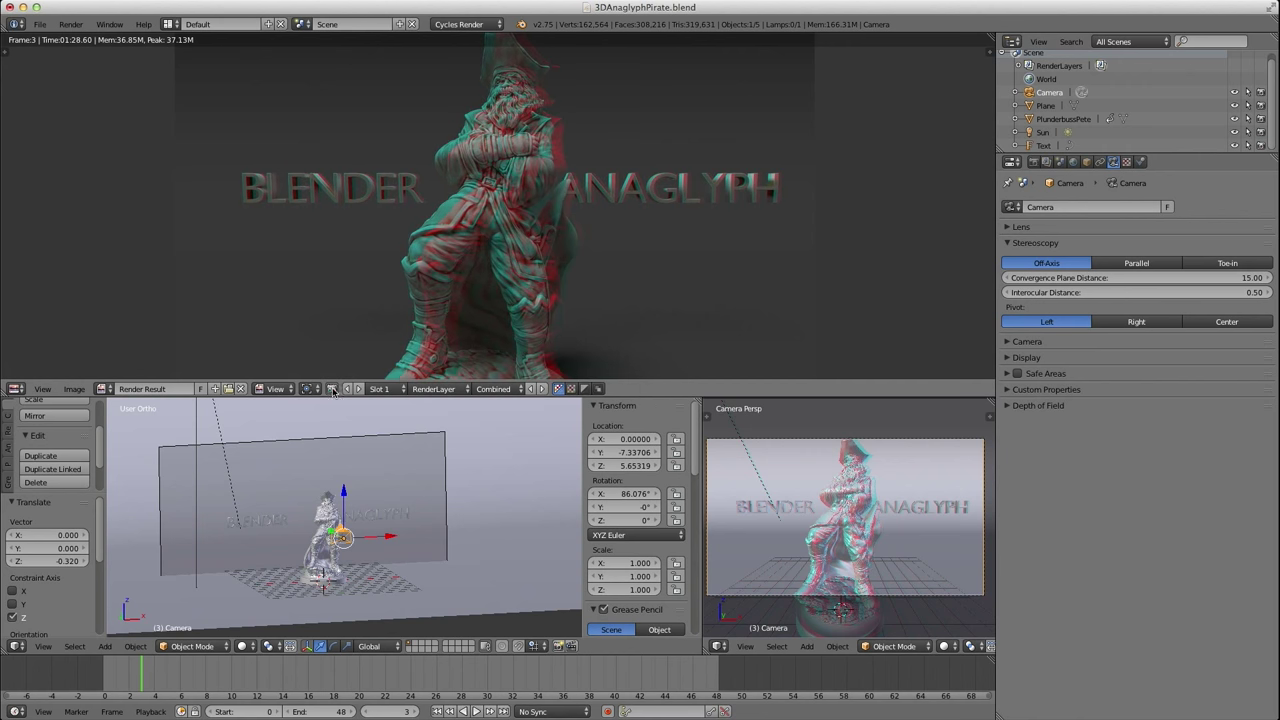
click(1033, 162)
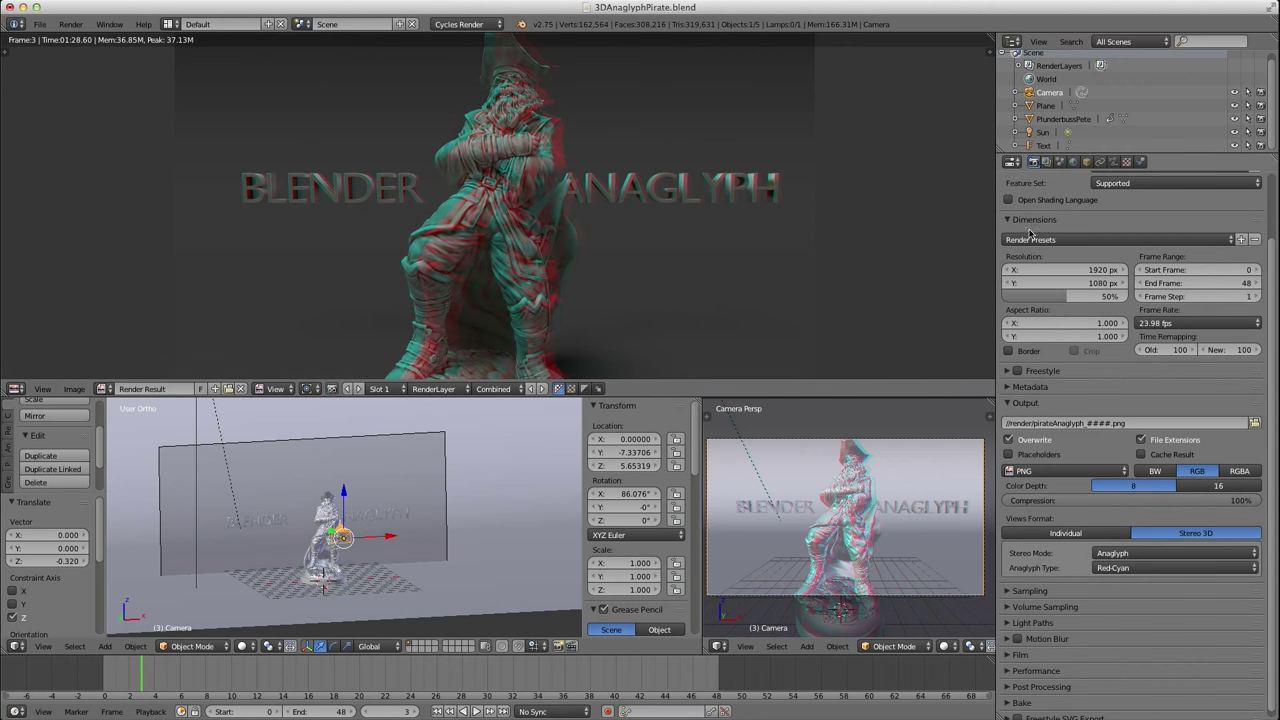
scroll(1050, 330, down, 1)
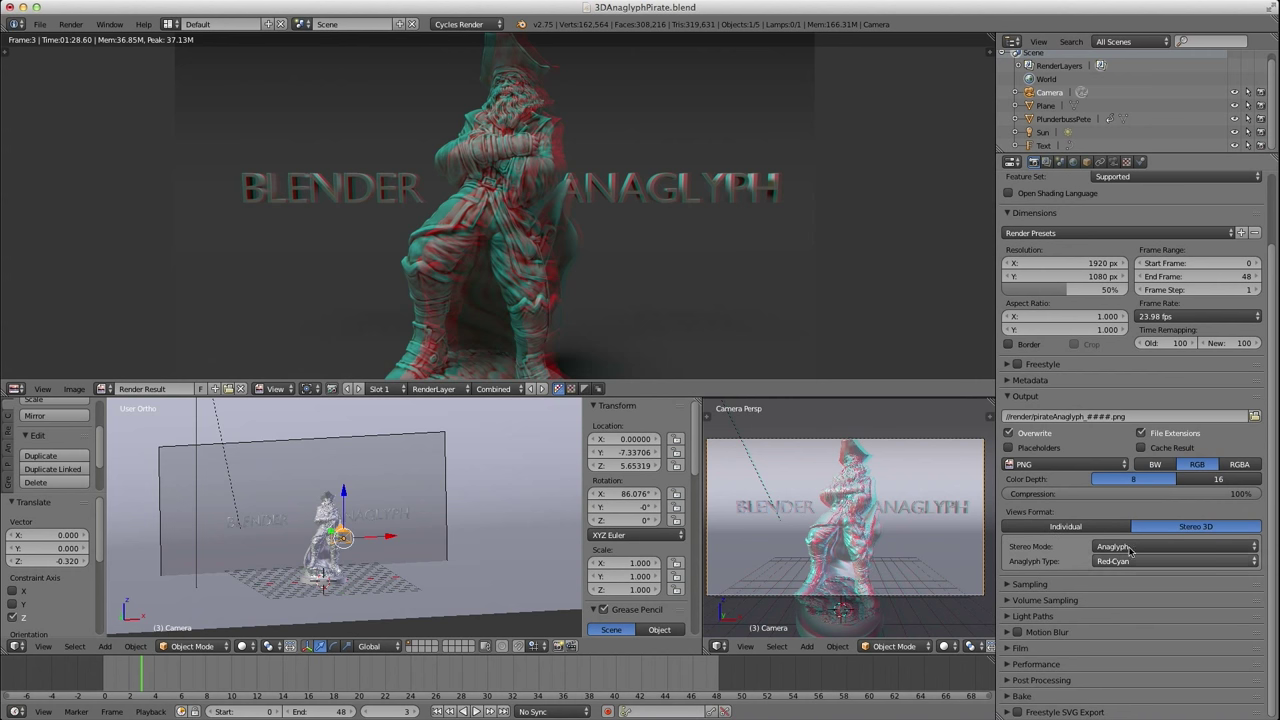
Change the full-scene 3D view into a Node Editor, enable compositing nodes, and move the Render Layers node away from the Composite node.
click(14, 647)
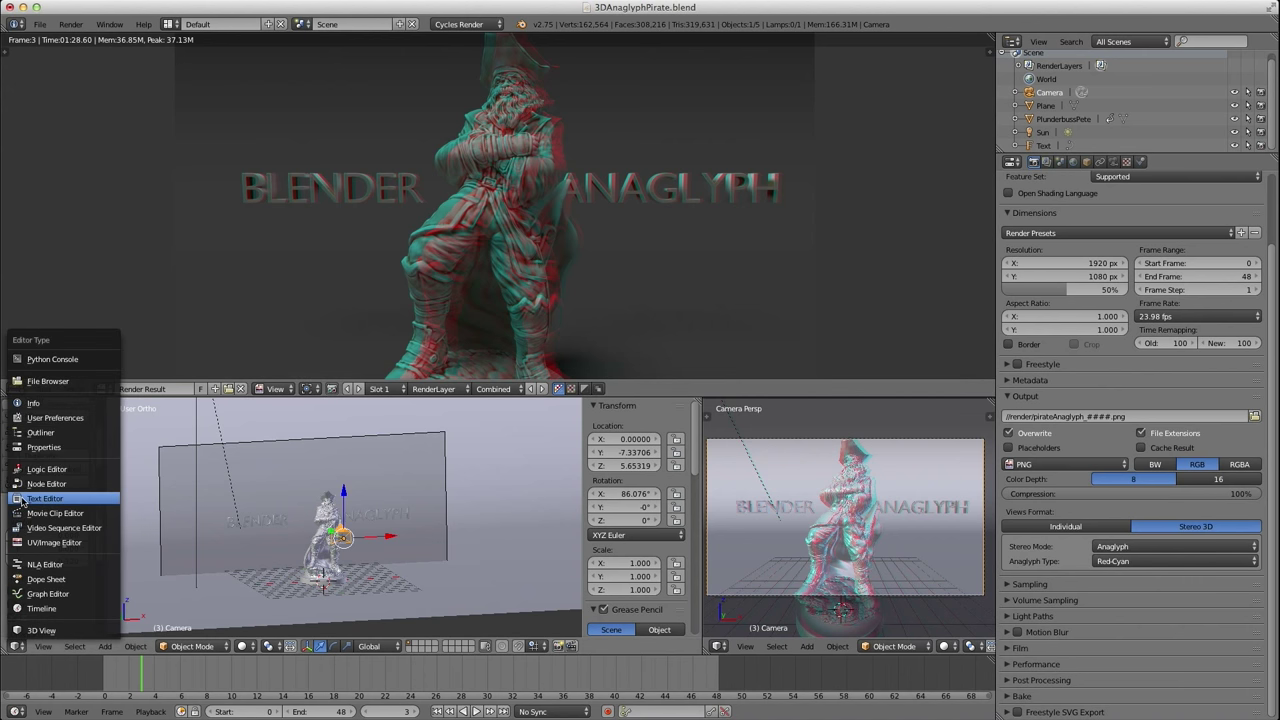
click(42, 484)
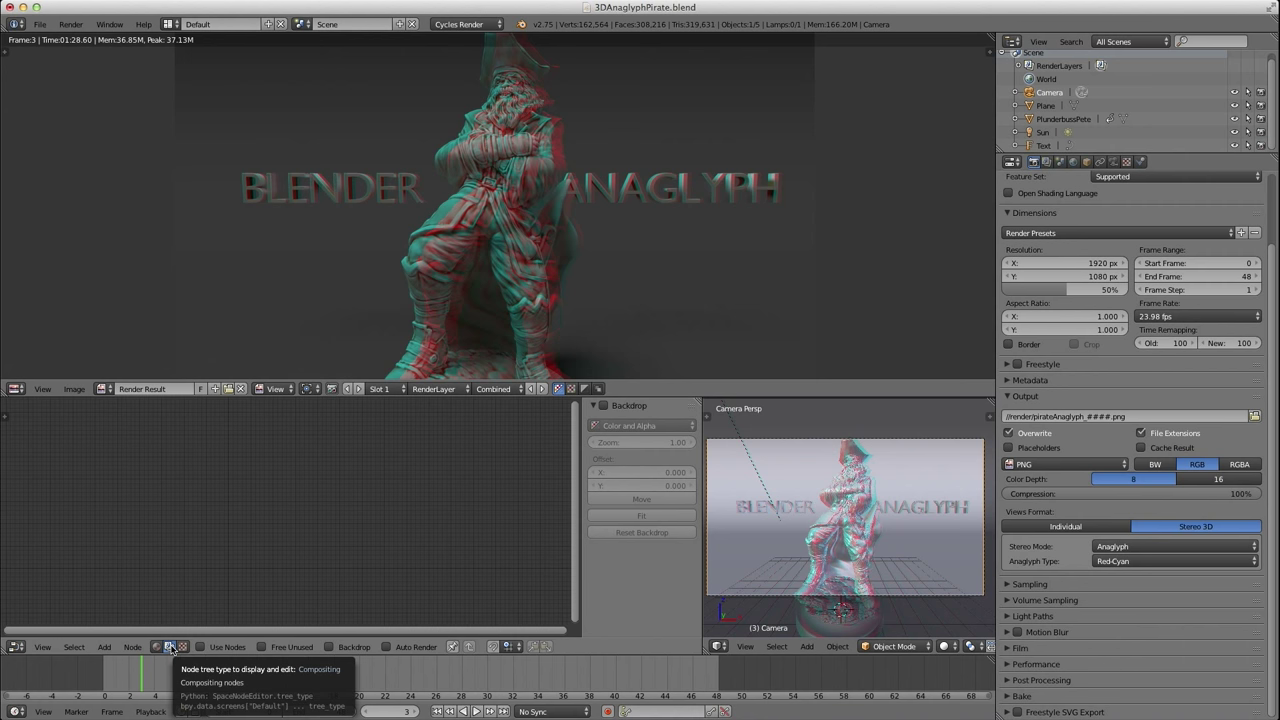
click(200, 647)
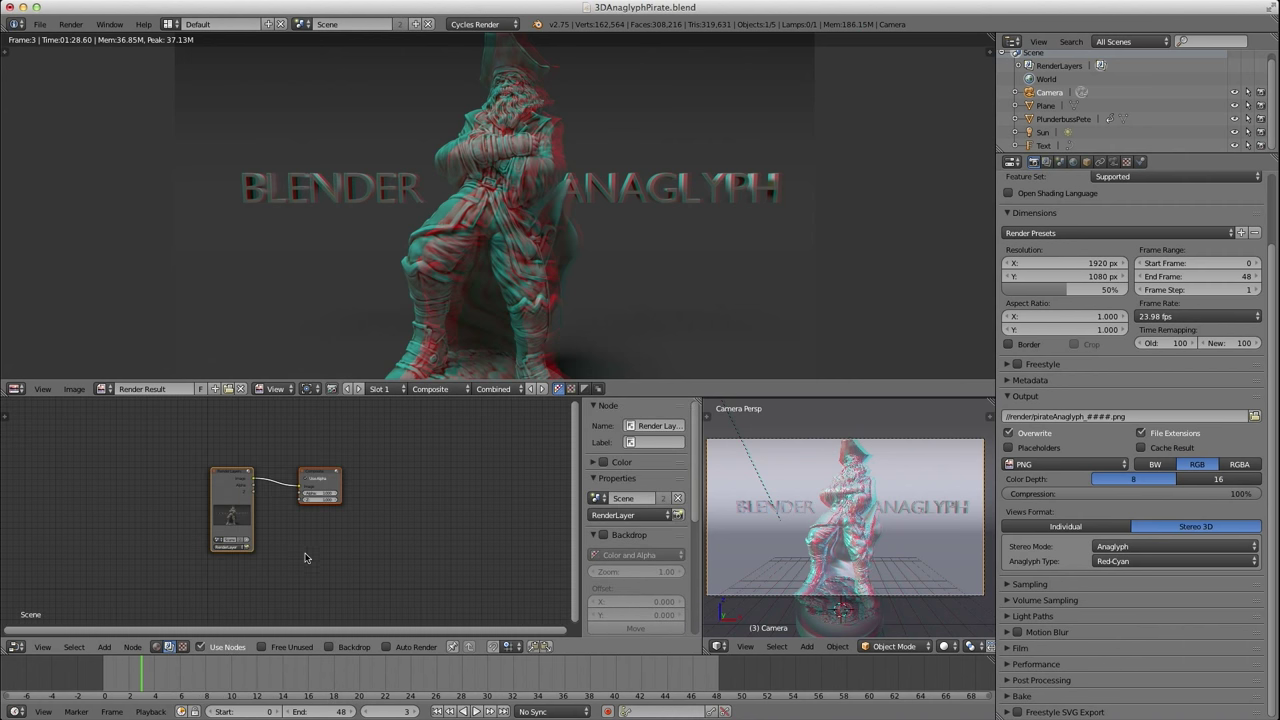
middle_drag(323, 556, 375, 572)
drag(241, 482, 146, 460)
Show the image scopes beside the render result and enlarge the waveform display.
key(t)
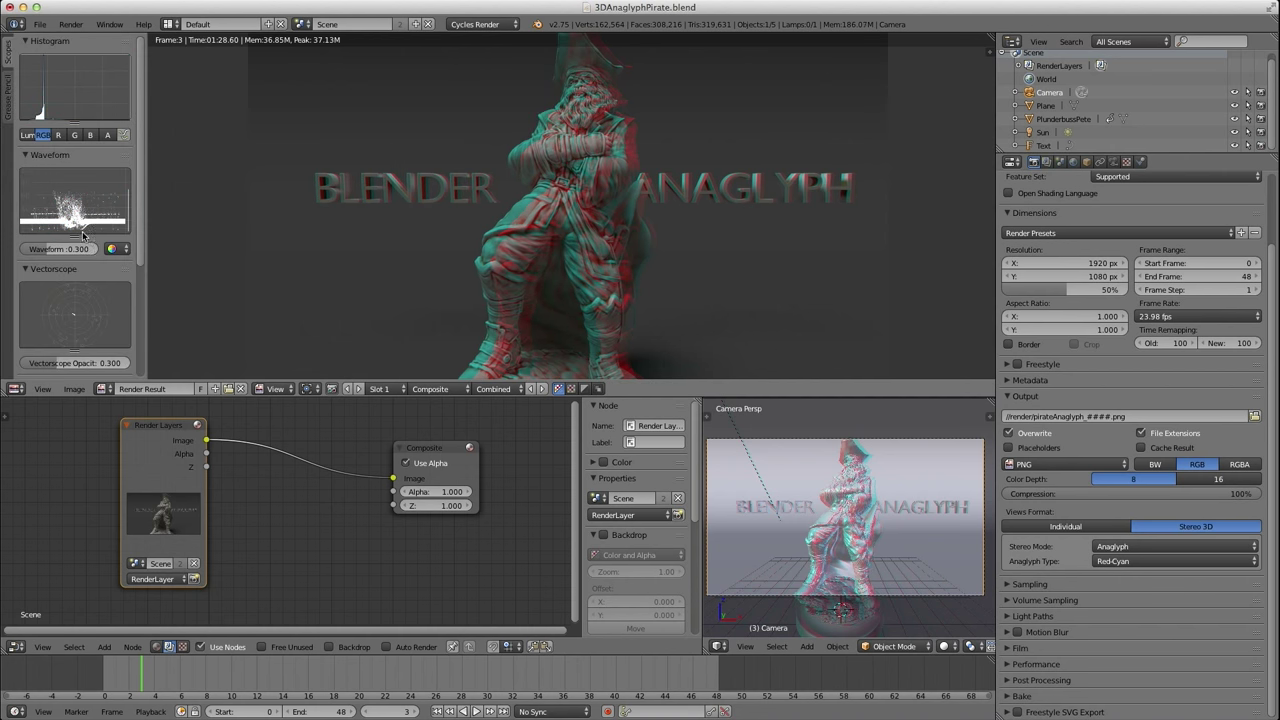
drag(75, 236, 76, 302)
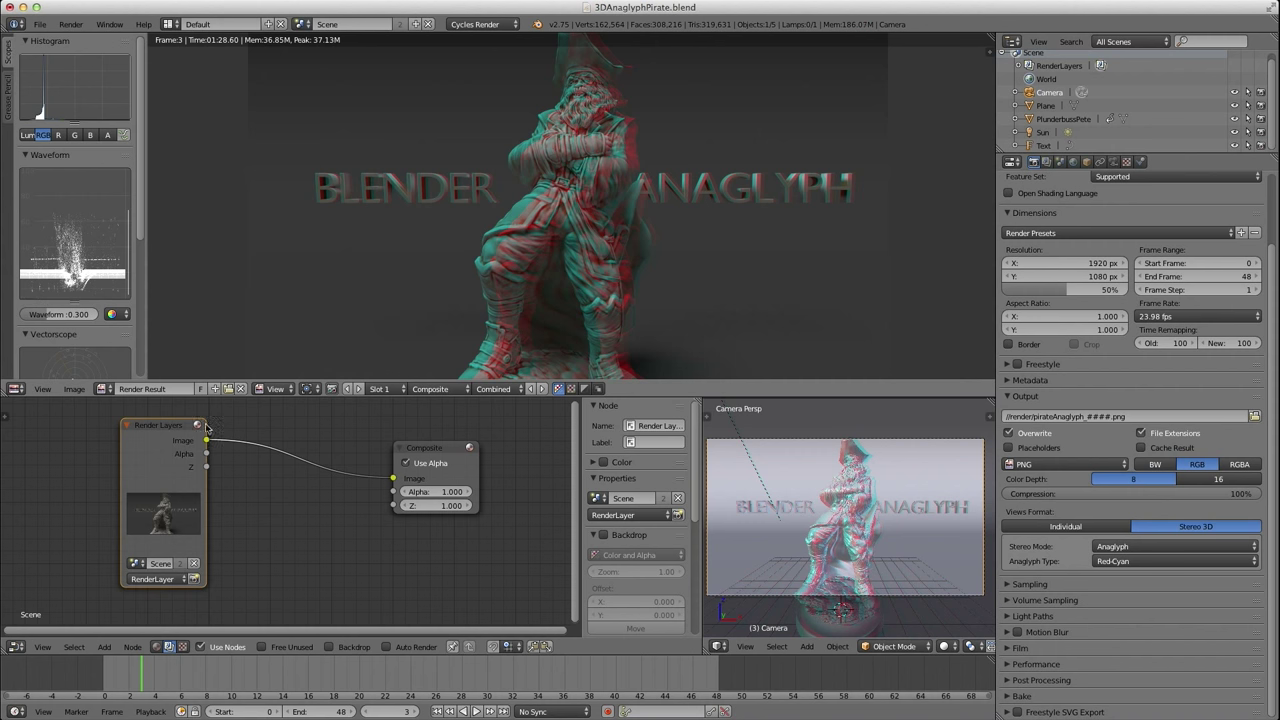
Insert a Hue Saturation Value node between Render Layers and Composite, set its Value to 2.000, and space out the nodes.
drag(420, 447, 467, 446)
drag(175, 443, 119, 441)
key(shift+a)
mouse_move(241, 536)
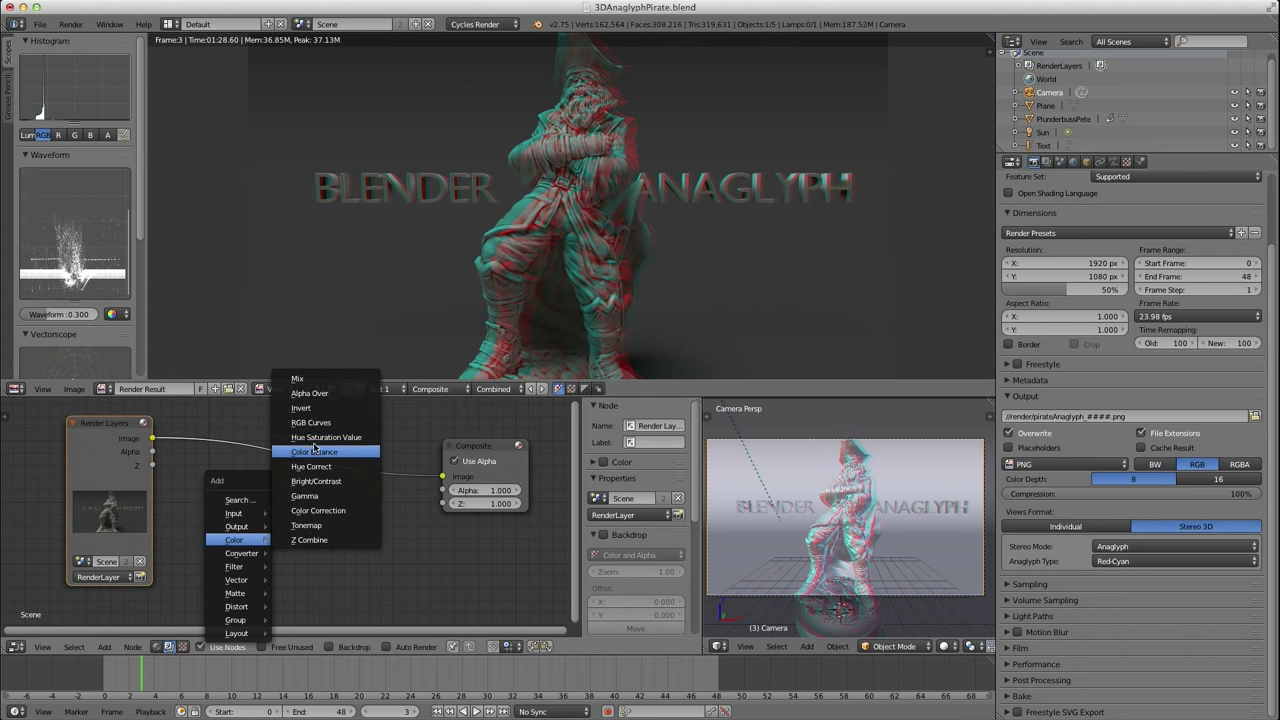
click(318, 437)
click(287, 489)
drag(287, 489, 362, 489)
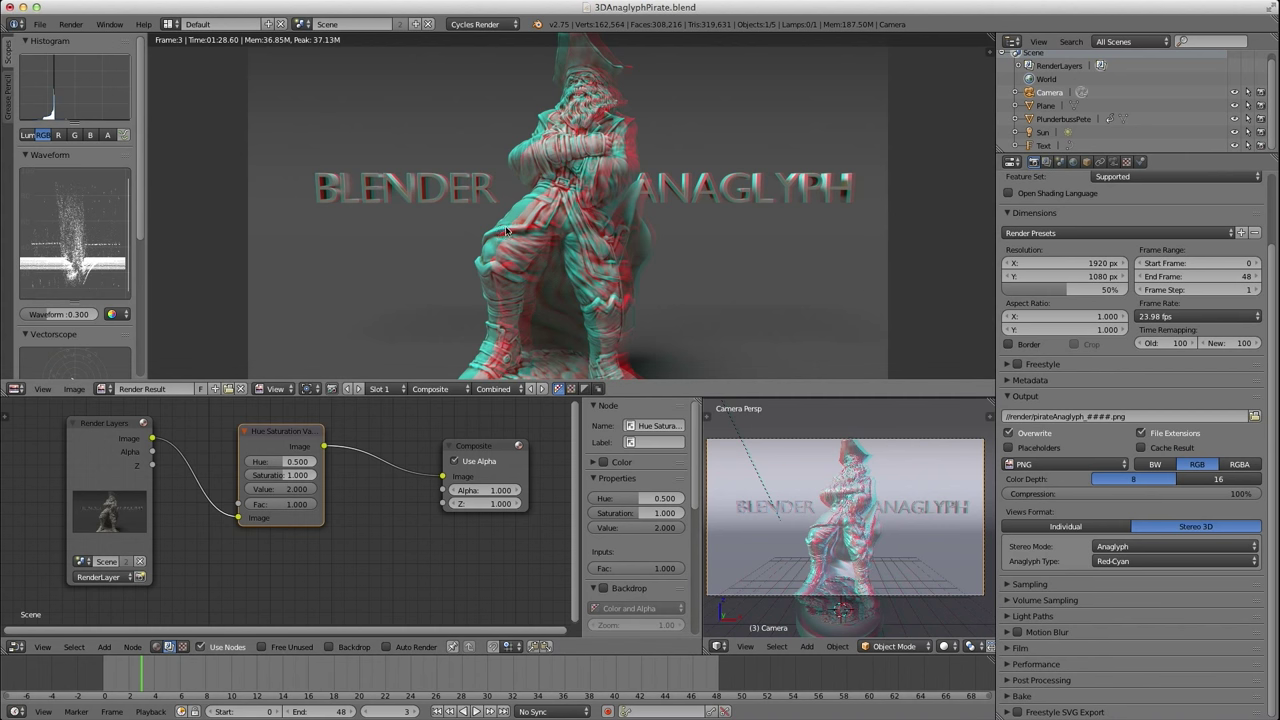
drag(278, 431, 233, 430)
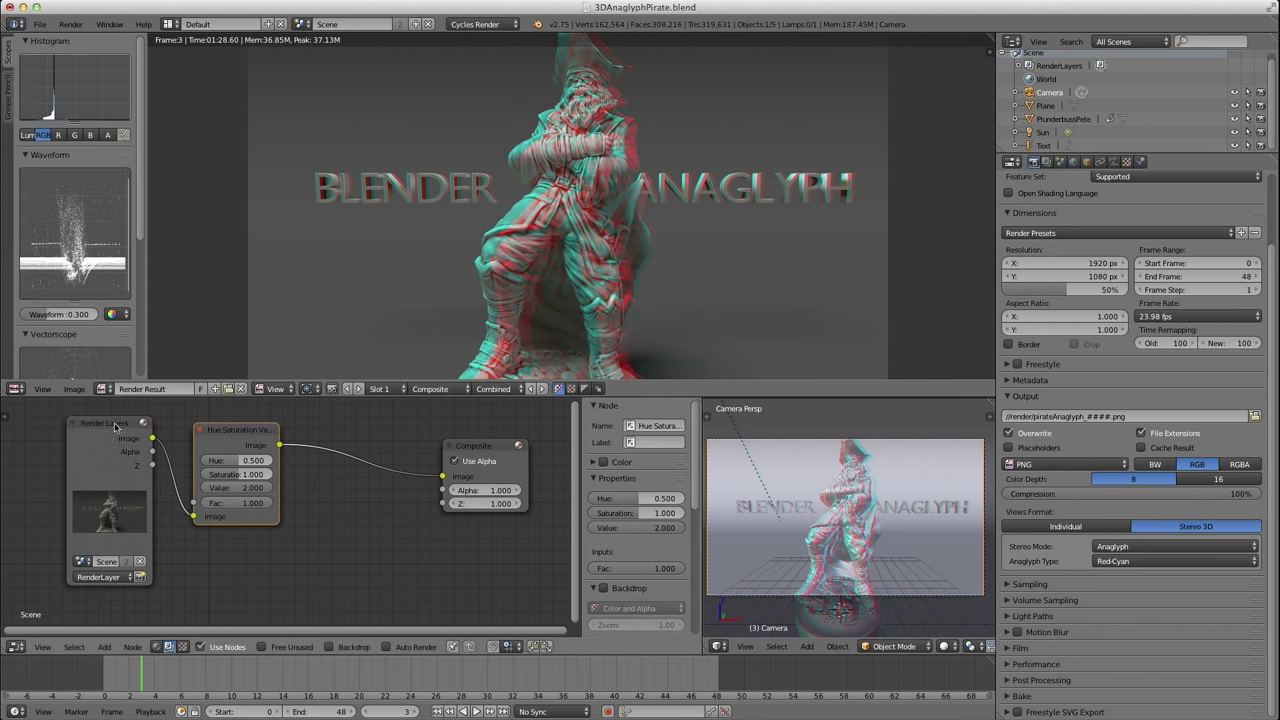
mouse_move(483, 447)
mouse_down()
mouse_move(521, 437)
mouse_move(491, 441)
mouse_up()
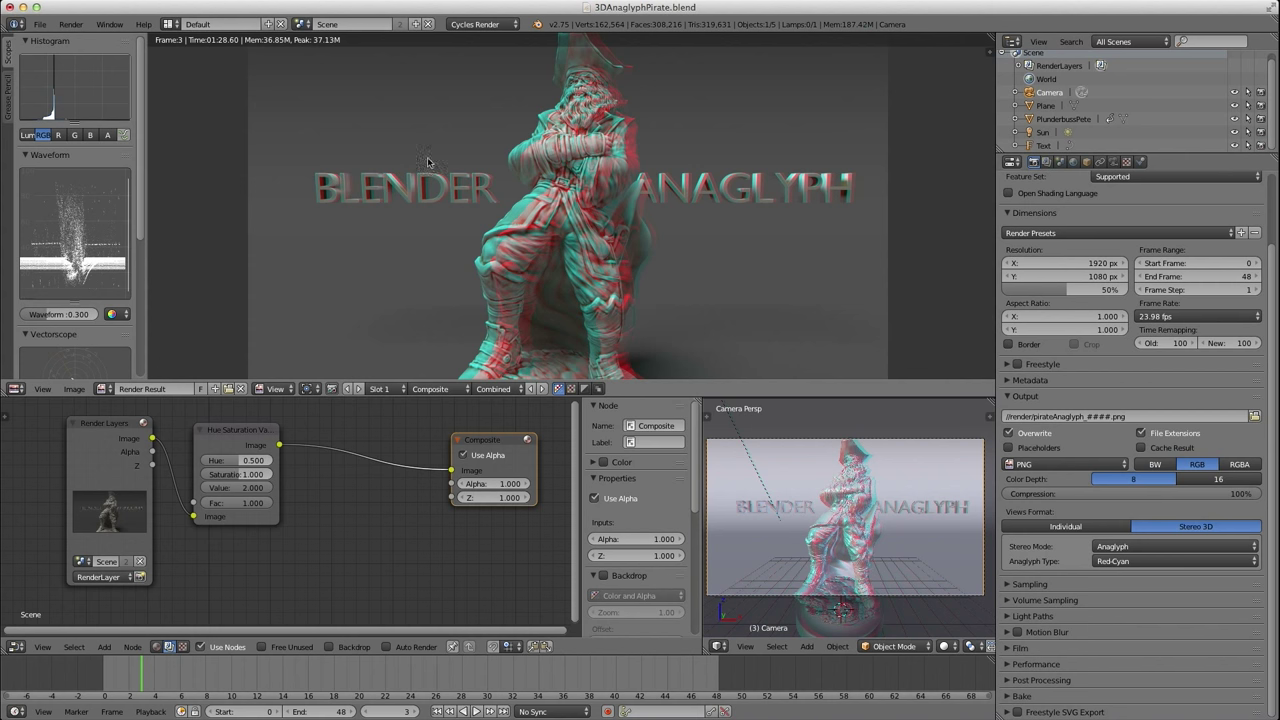
Compare the brightened composite's left and right views, and return to the stereo display.
click(332, 389)
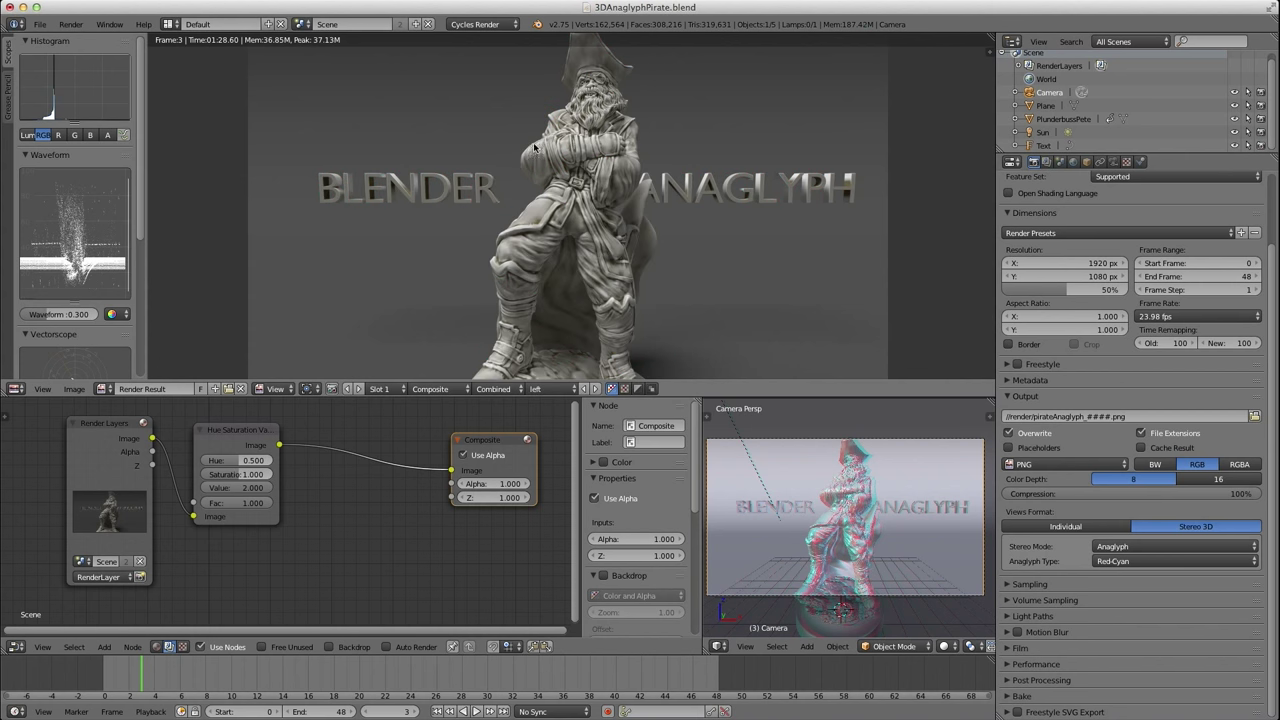
click(558, 389)
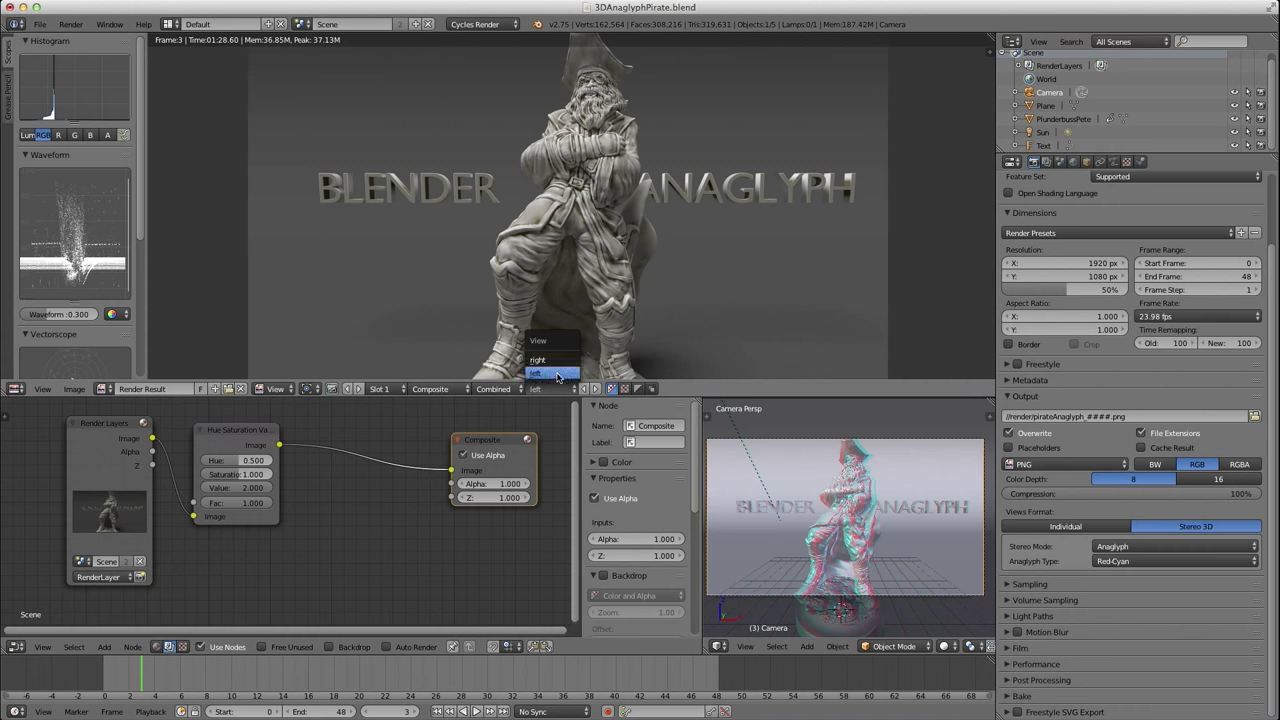
click(557, 369)
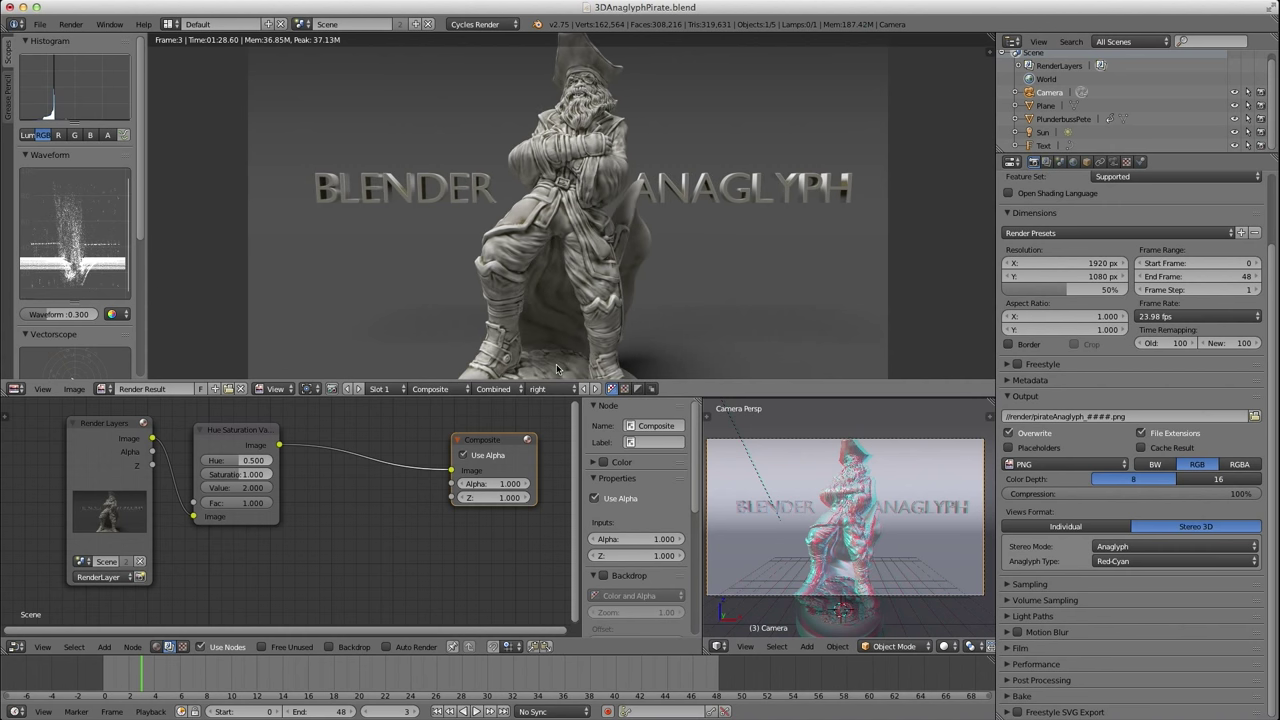
click(332, 389)
Insert a Gamma node between the Hue Saturation Value and Composite nodes and set its gamma to 1.200.
drag(219, 428, 213, 430)
key(shift+a)
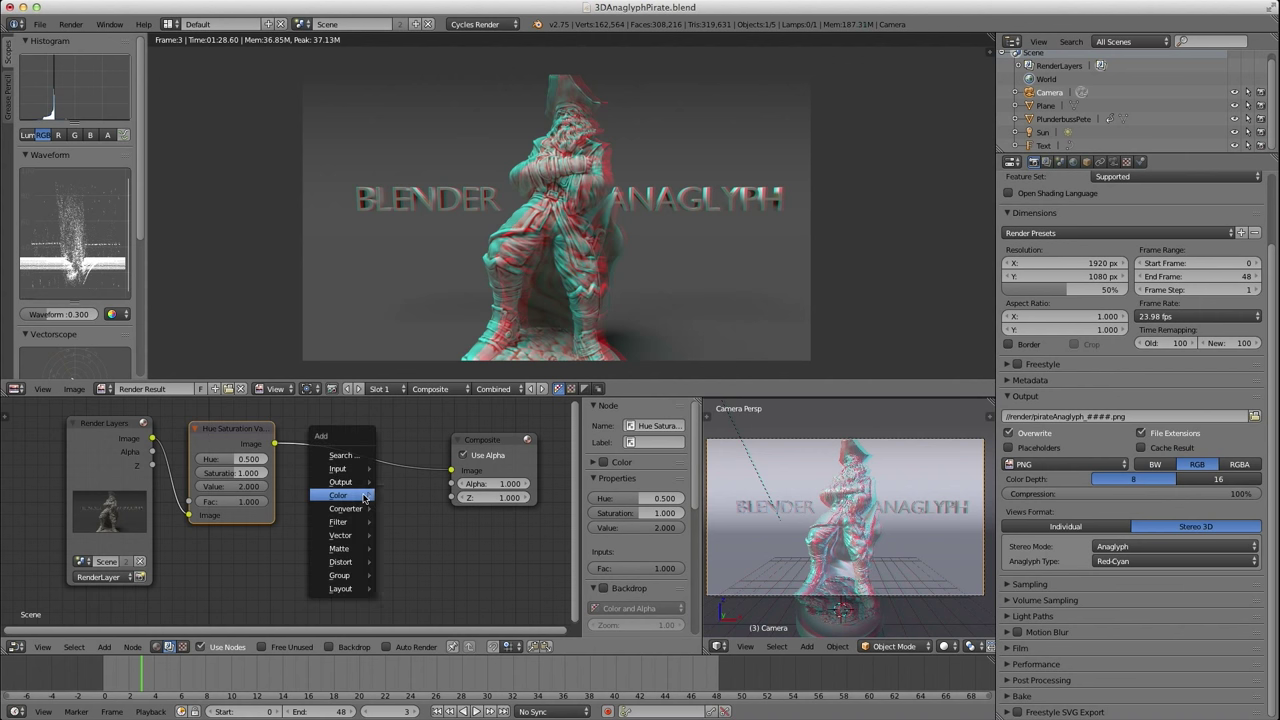
mouse_move(365, 496)
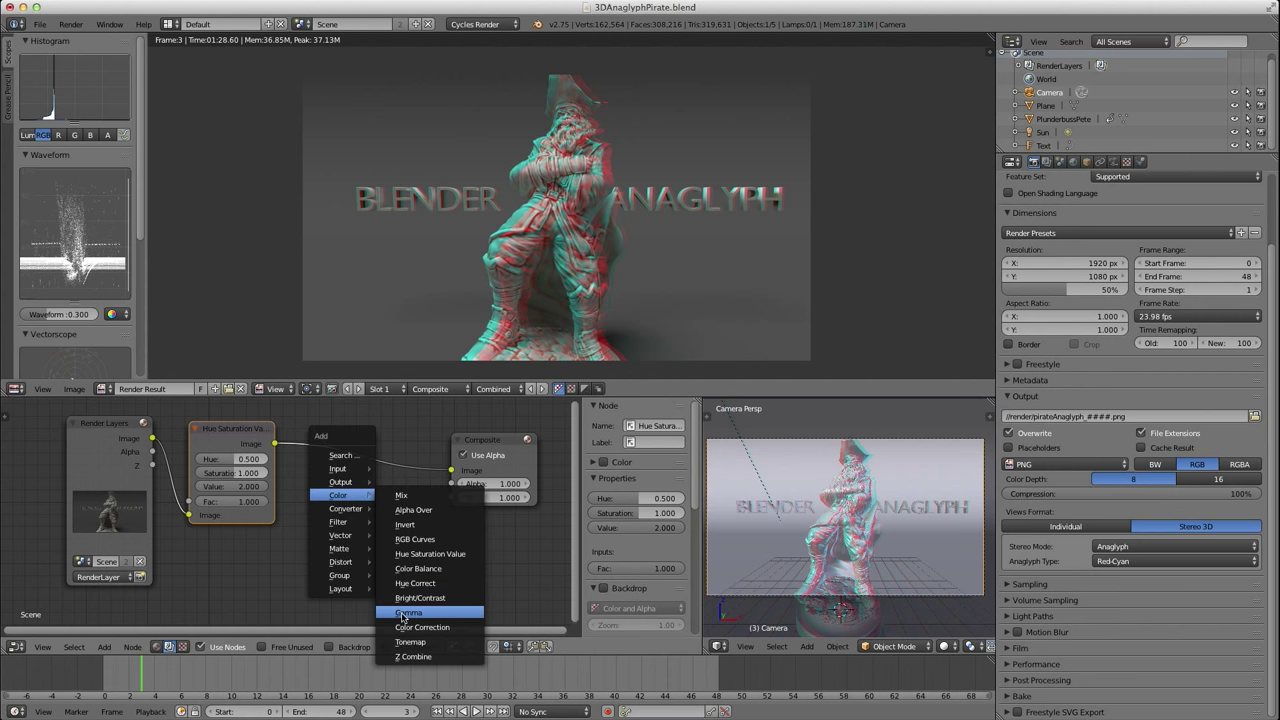
click(408, 612)
click(315, 456)
click(358, 502)
text(2.4)
key(Return)
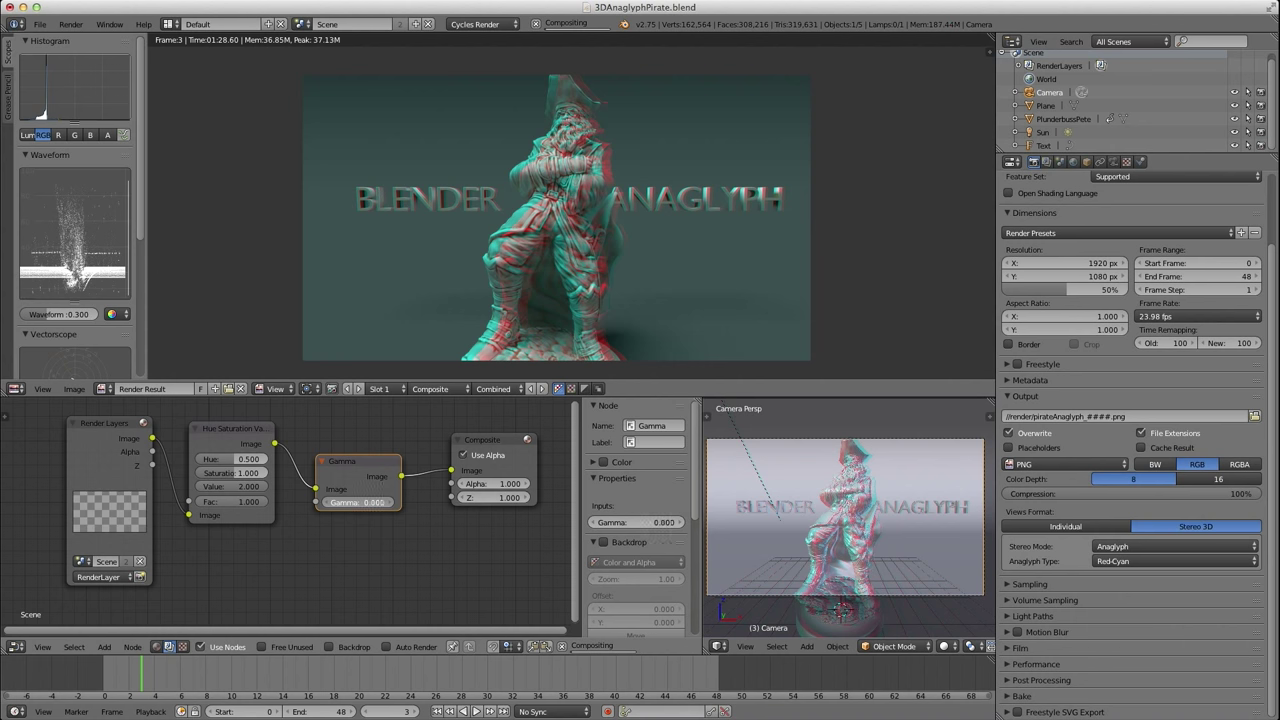
drag(358, 502, 370, 502)
click(229, 485)
key(Return)
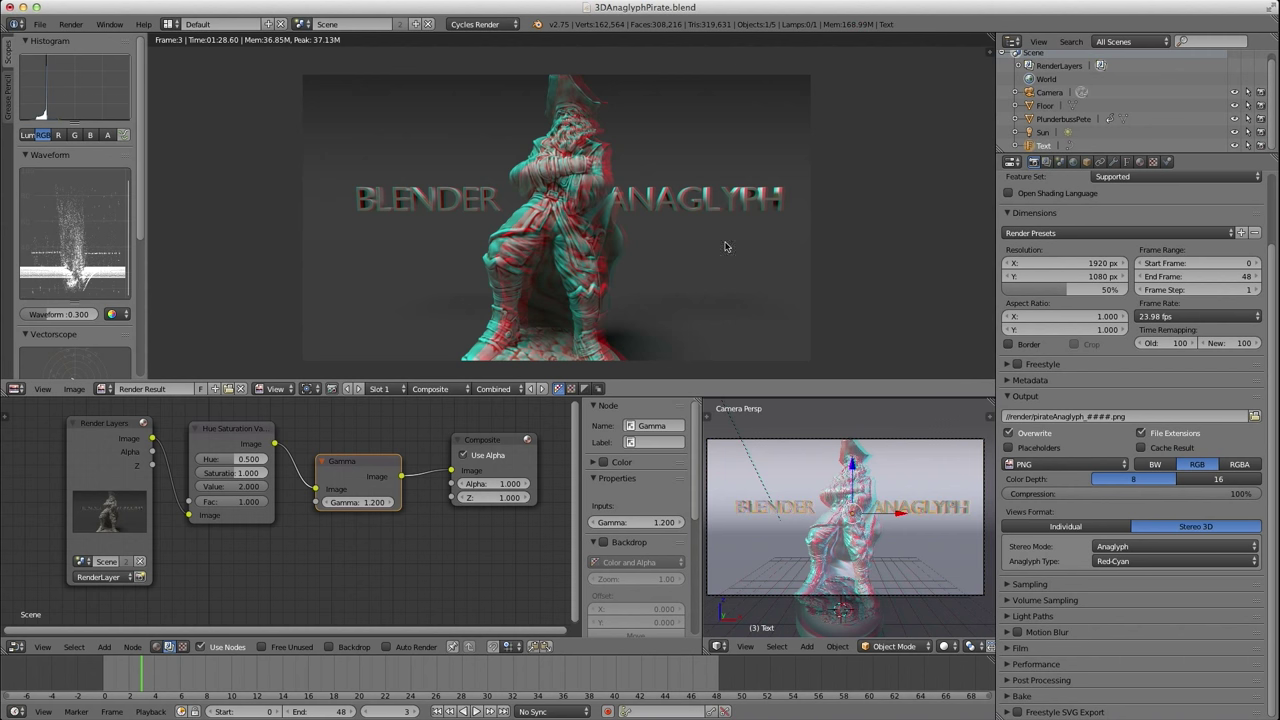
Save the project over the existing 3DAnaglyphPirate.blend file.
key(ctrl+s)
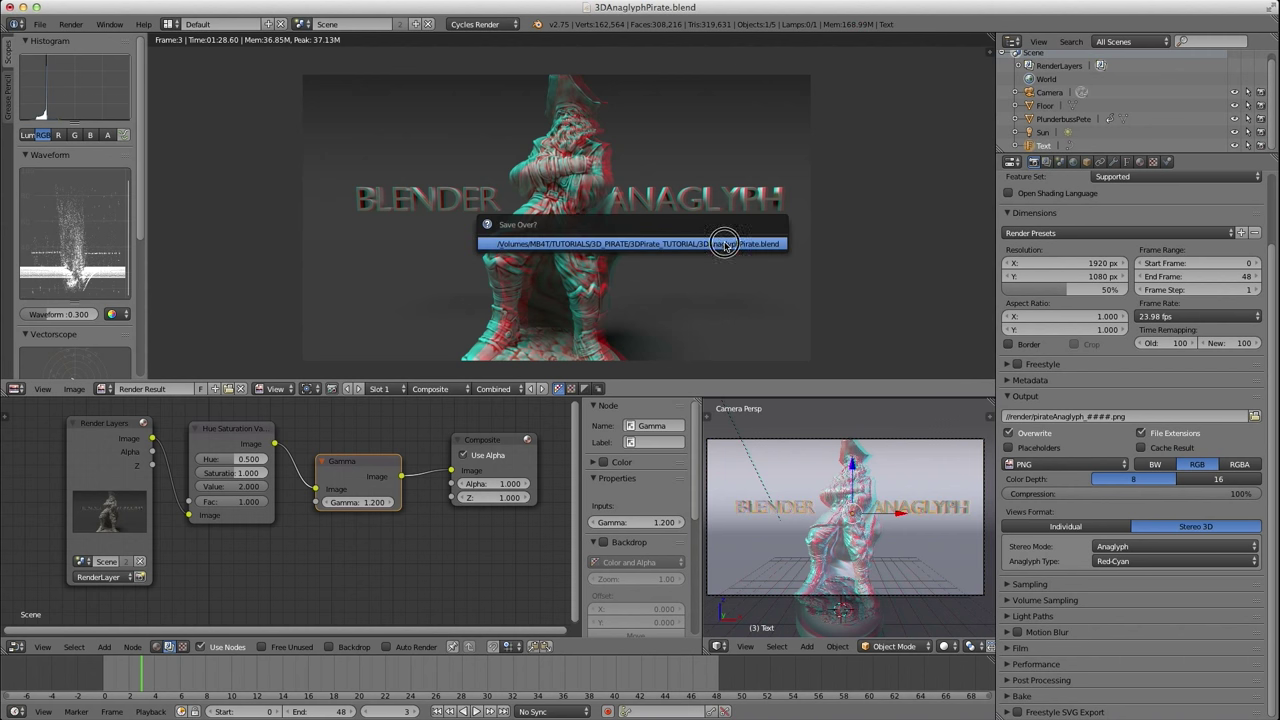
click(725, 244)
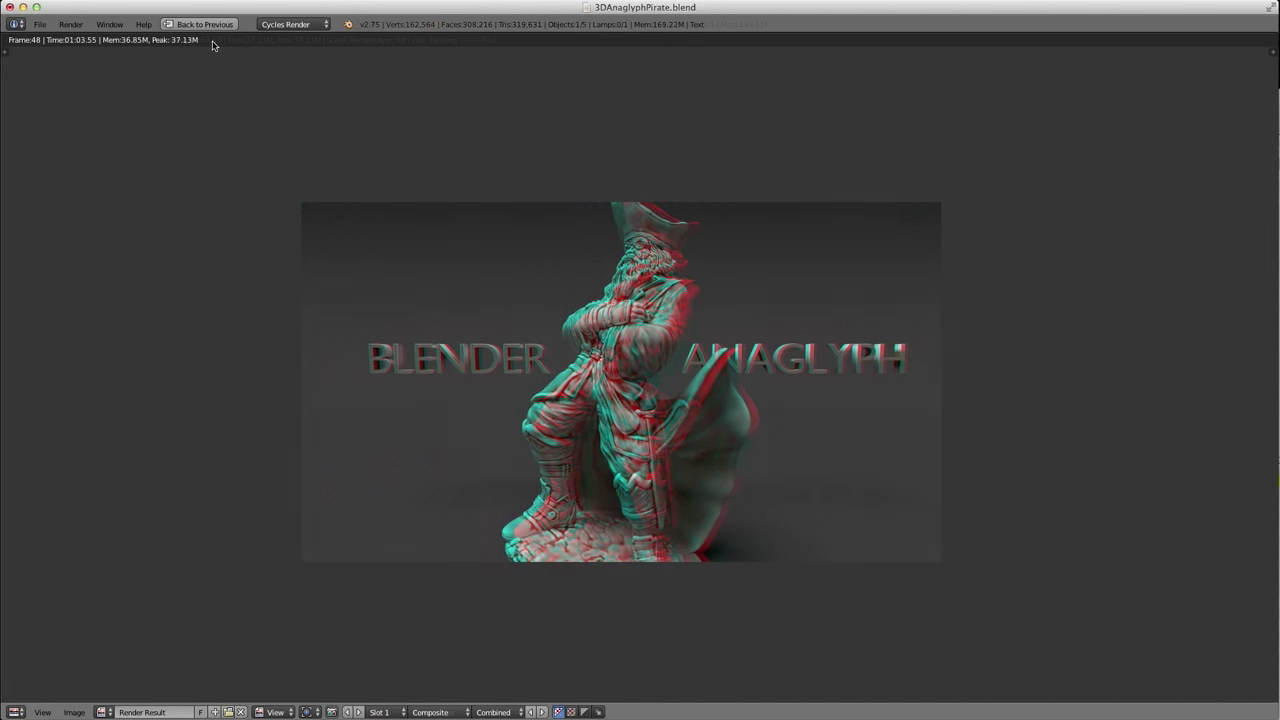
Return from the full-screen render to the previous layout, play the rendered animation, and bring its playback window fully into view.
click(204, 24)
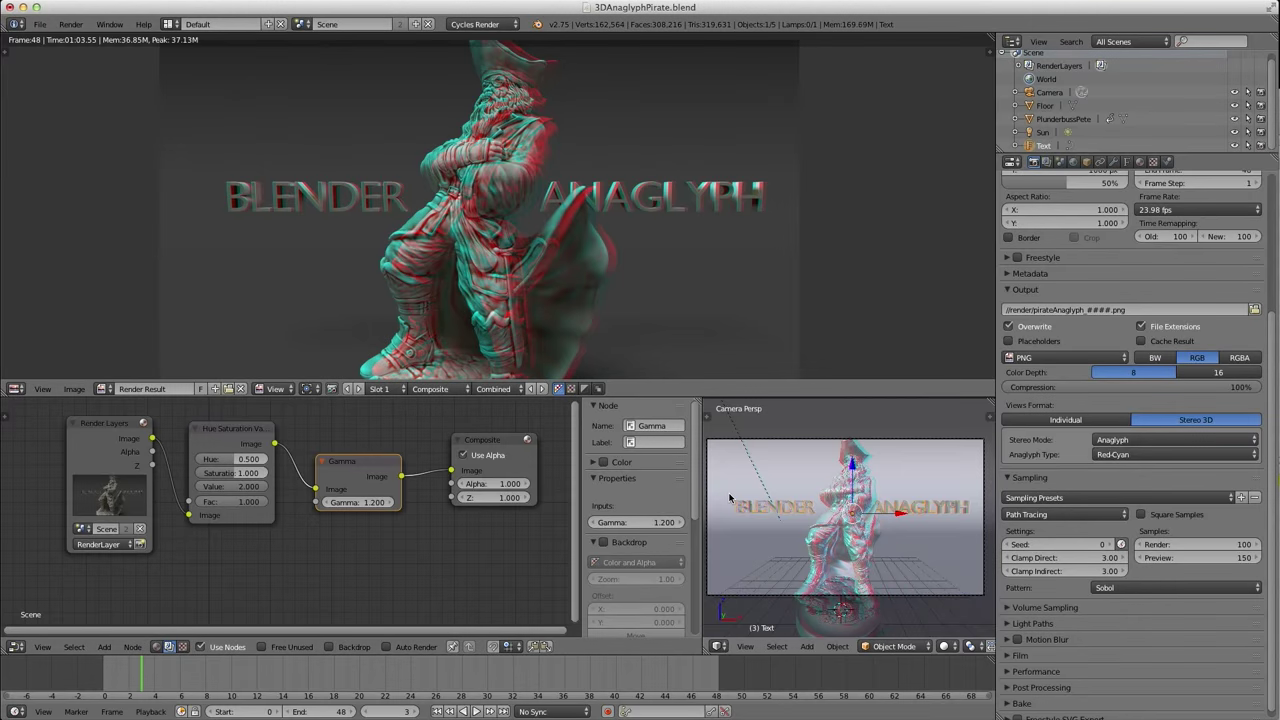
key(space)
text(play)
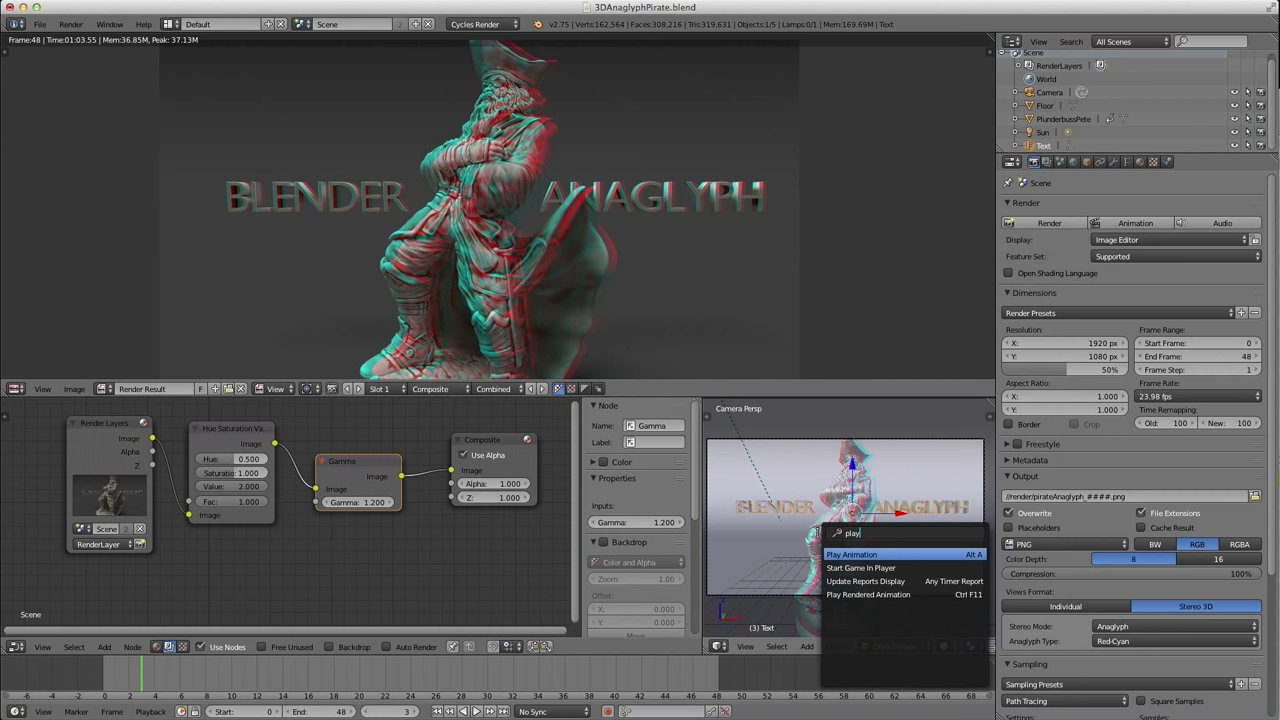
key(Down)
key(Down)
key(Down)
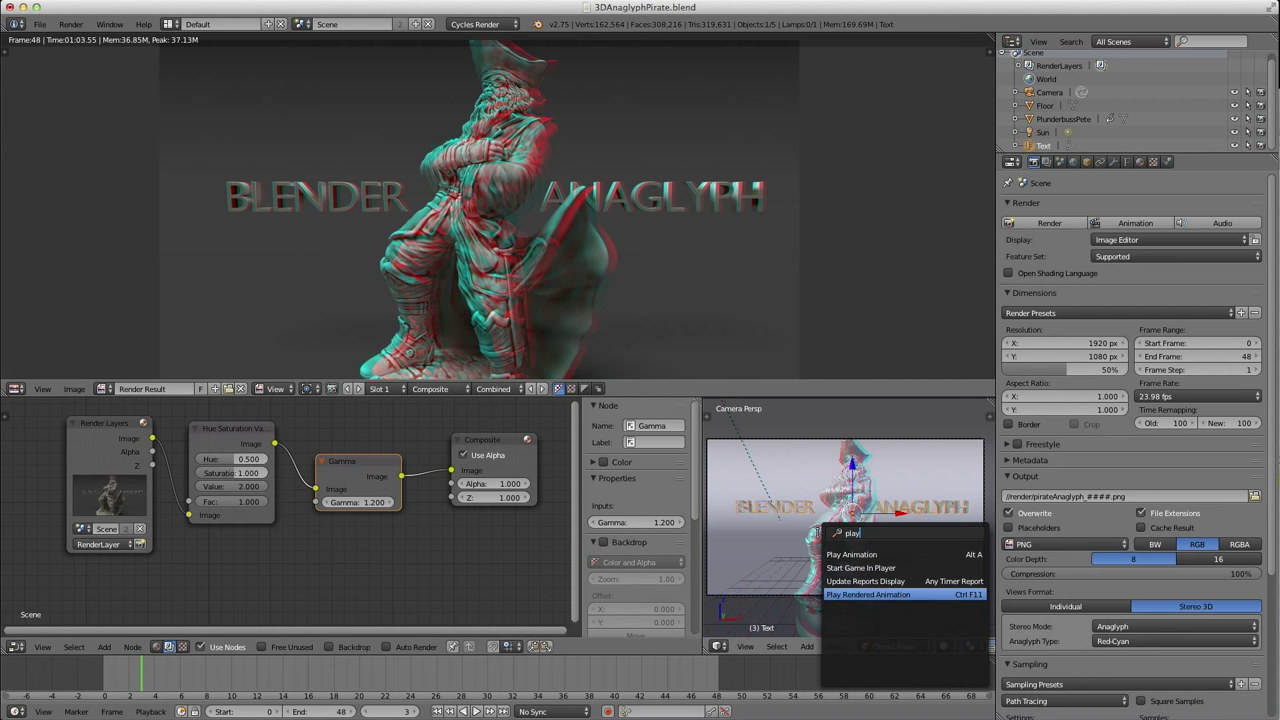
key(Return)
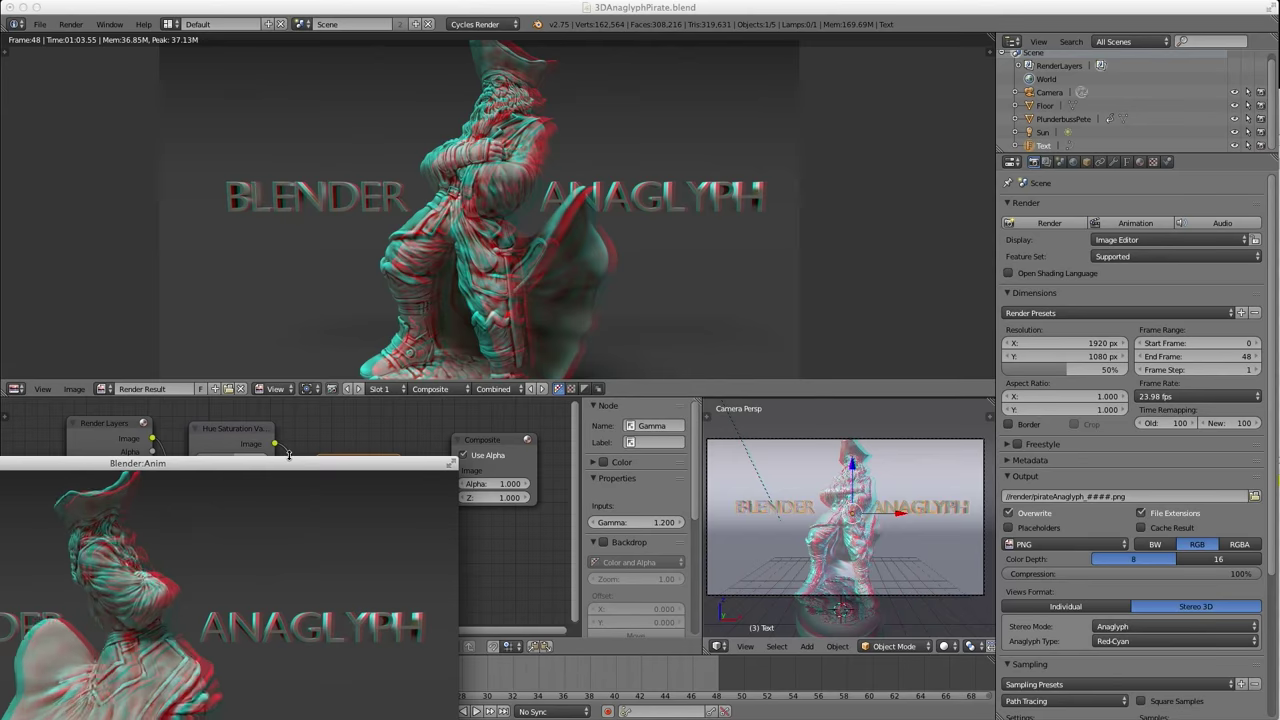
drag(347, 440, 709, 131)
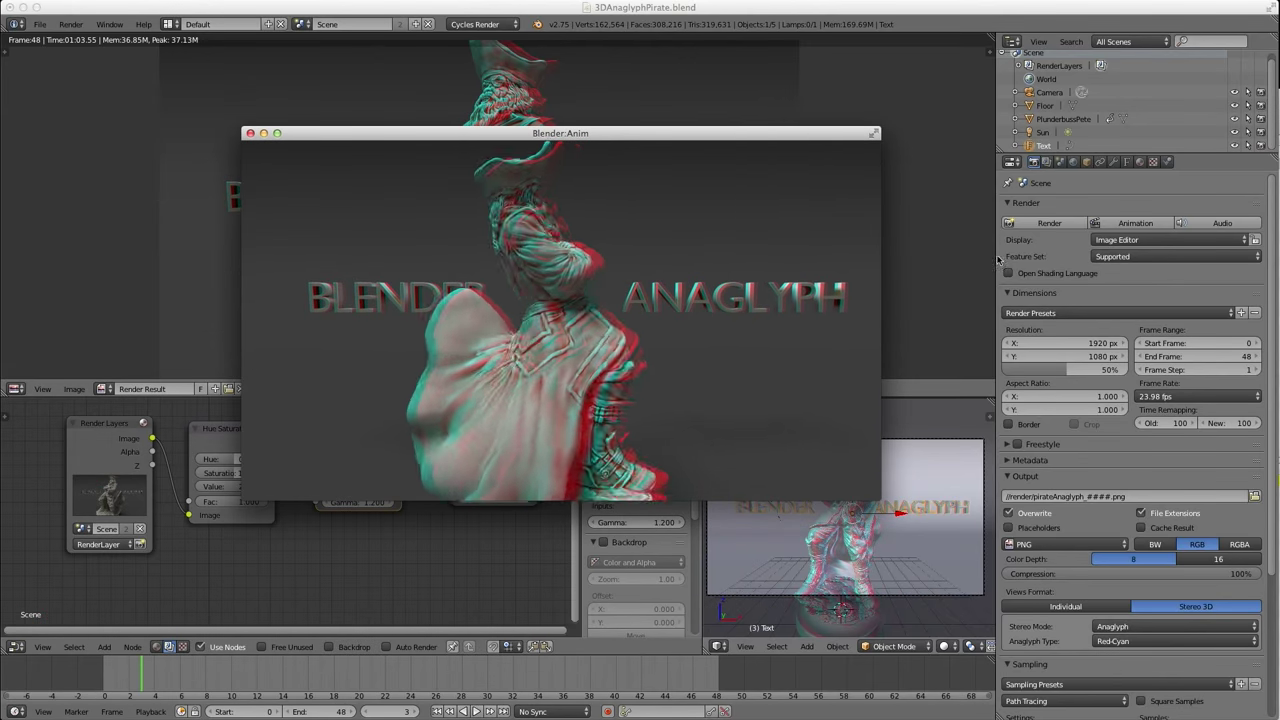